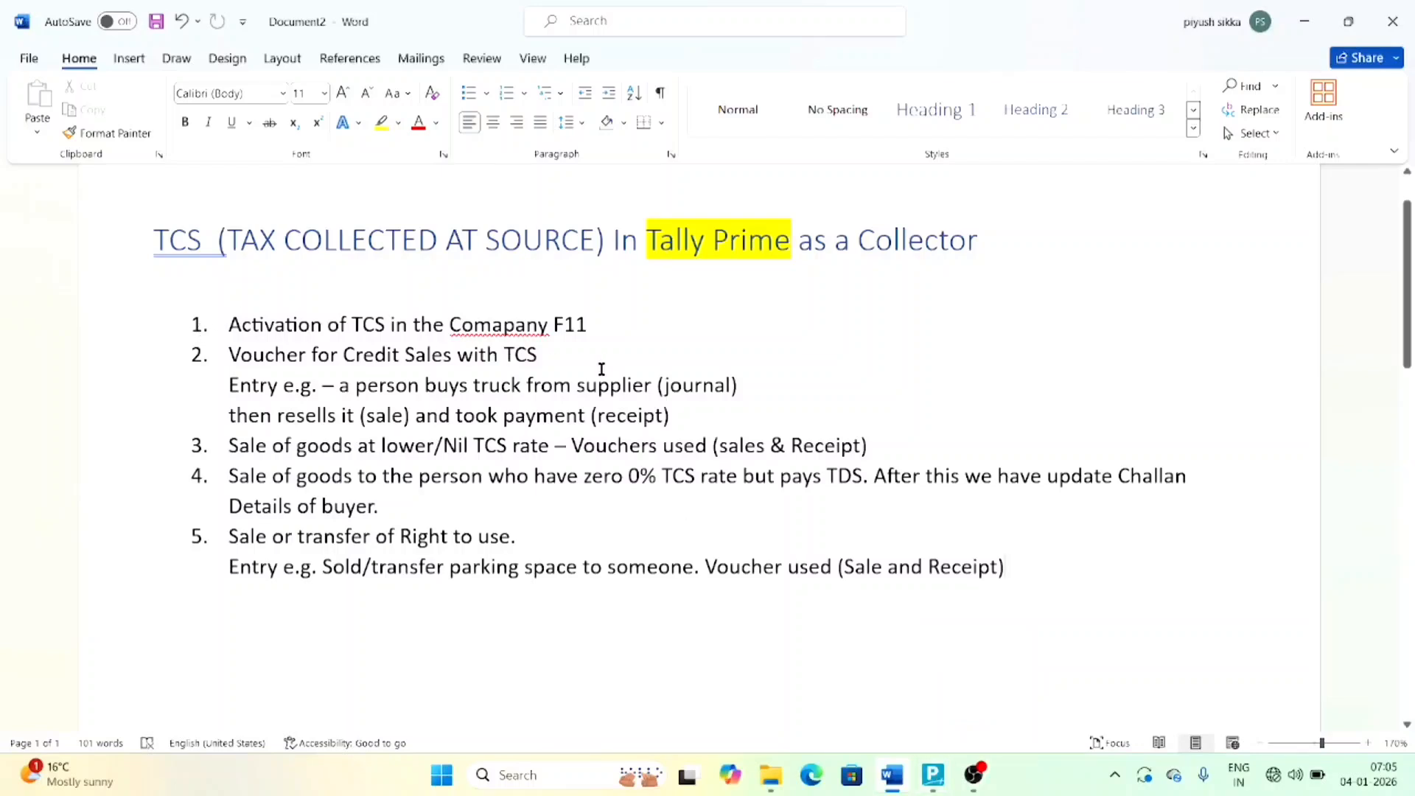
In company TCS P 2's F11 features, set Enable Tax Collected at Source (TCS) to Yes
click(933, 774)
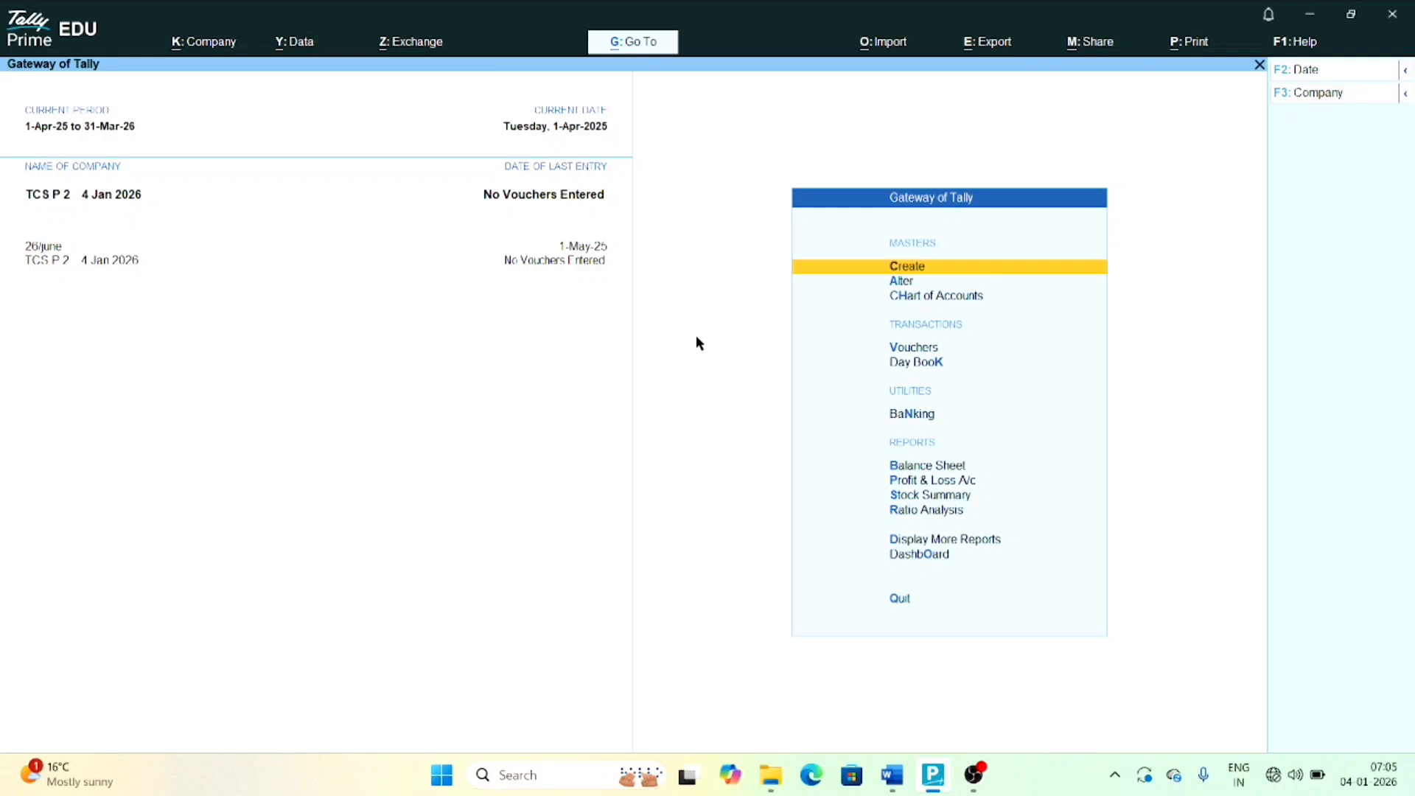
key(F11)
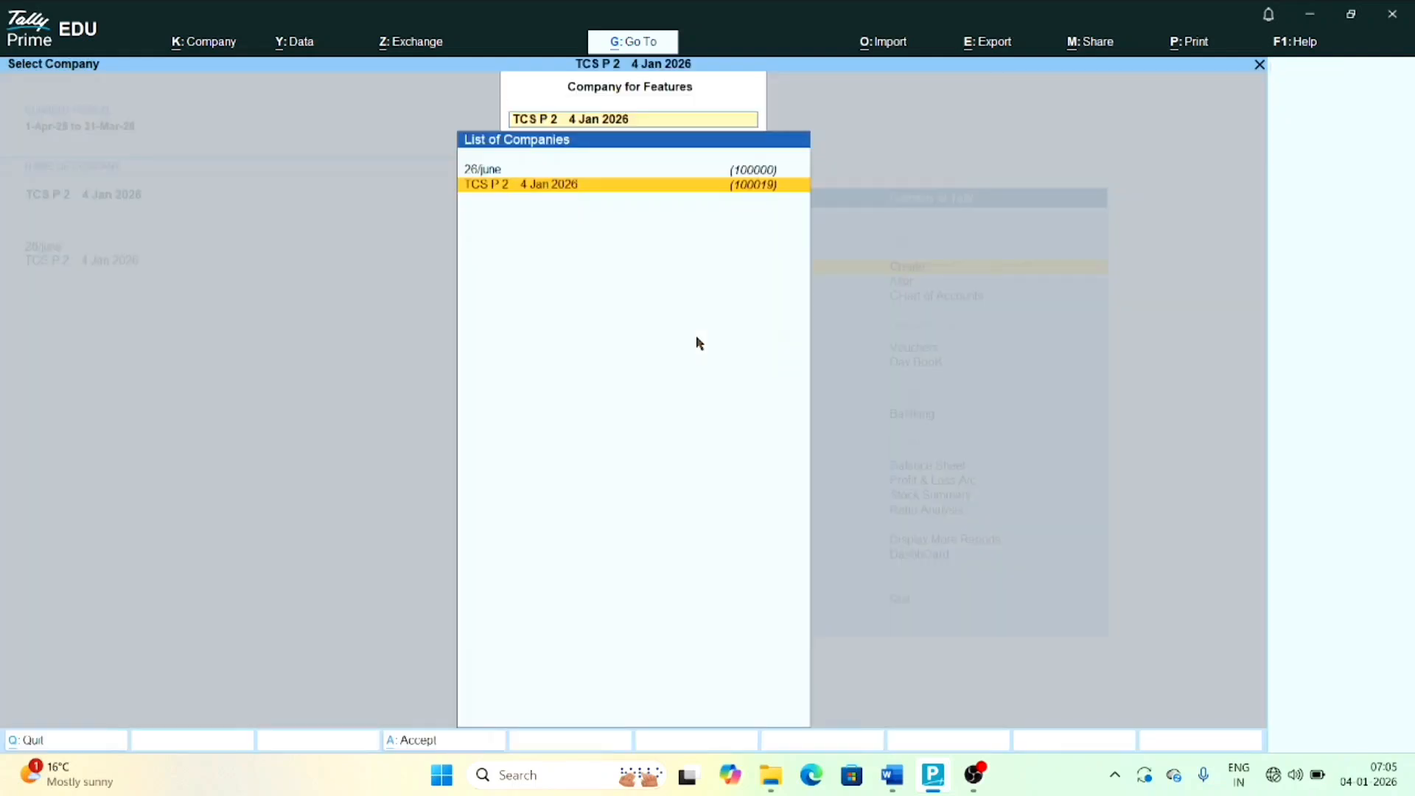
key(Return)
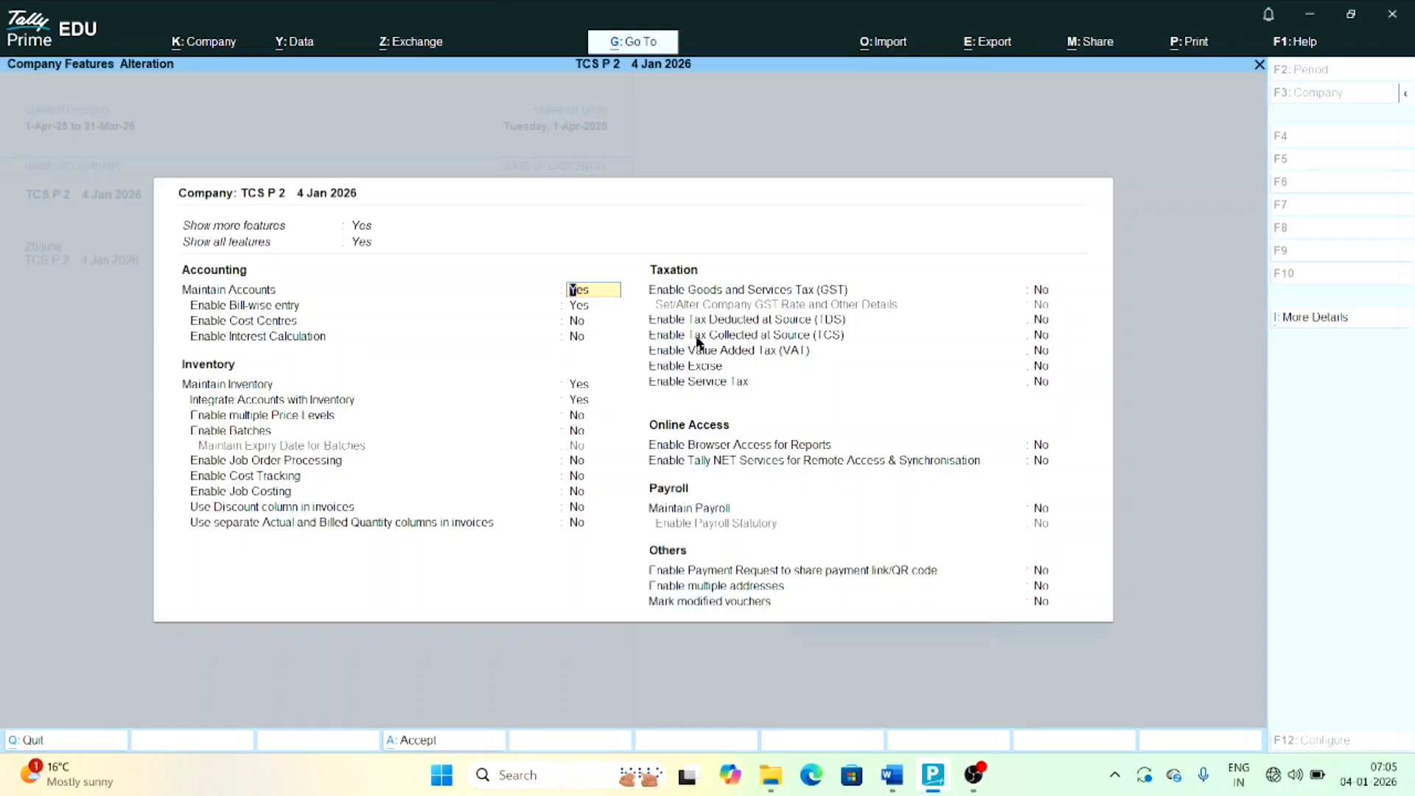
key(Return)
key(Return)
key(Return)
key(Return)
key(Return)
key(Return)
key(Return)
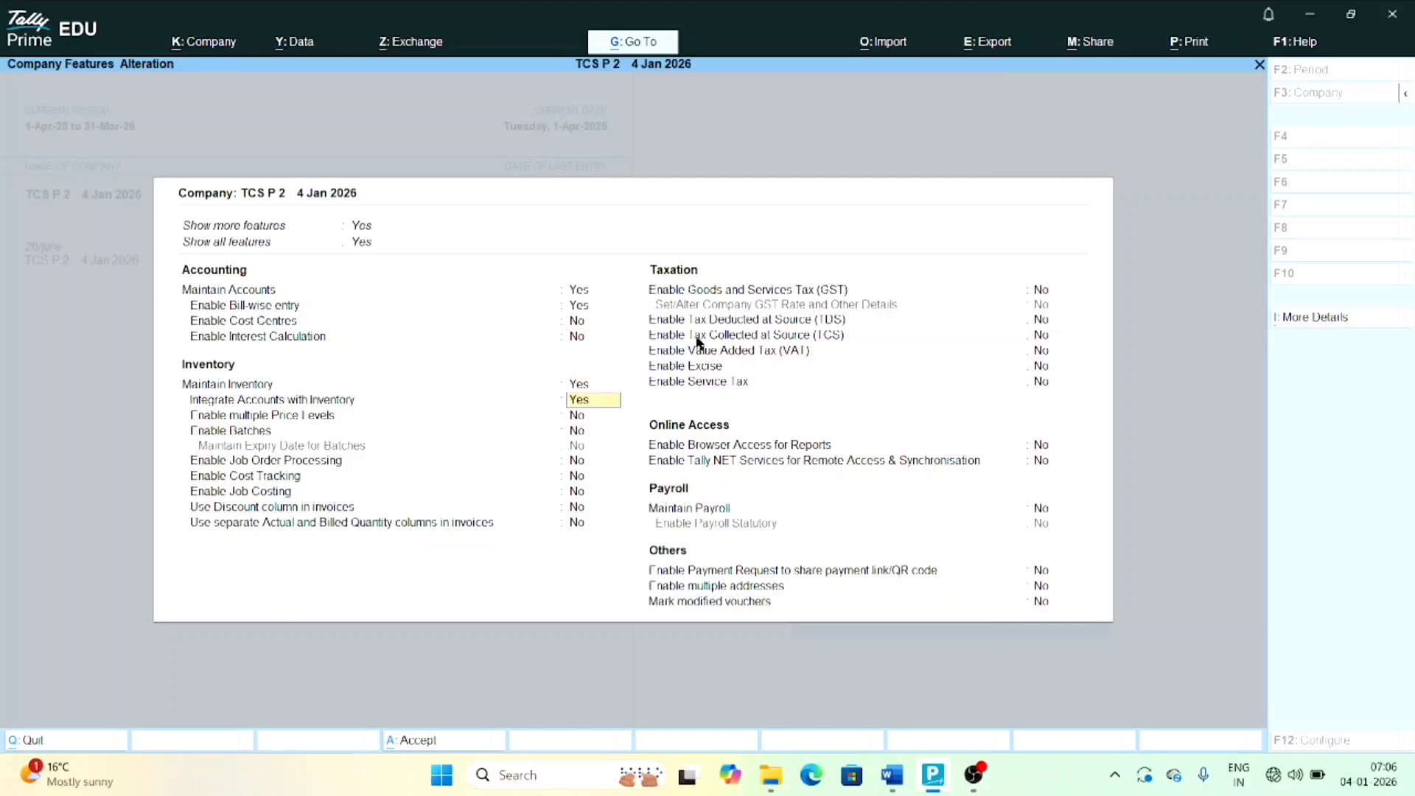
key(Return)
key(Return)
key(Return)
key(Return)
key(Return)
key(Return)
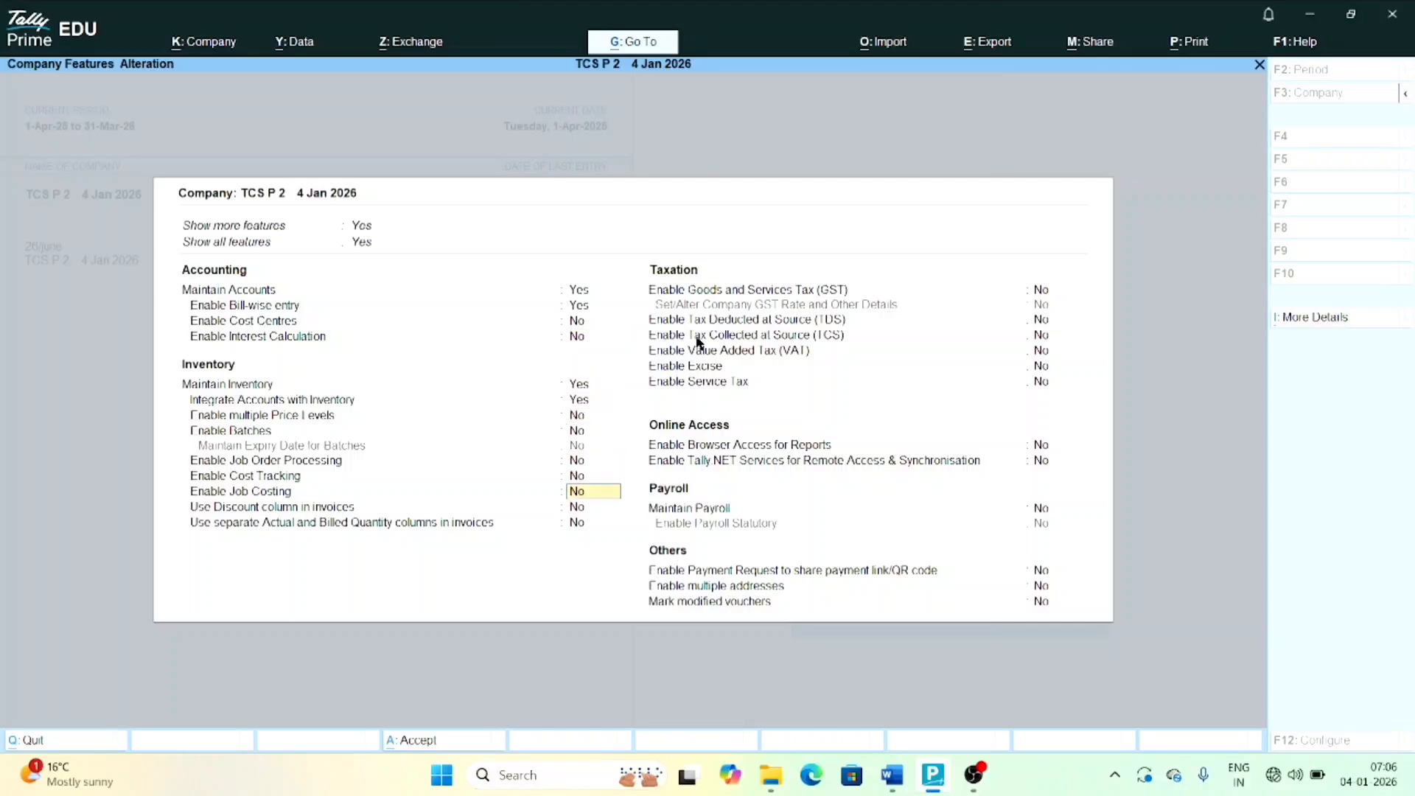
key(Return)
key(Return)
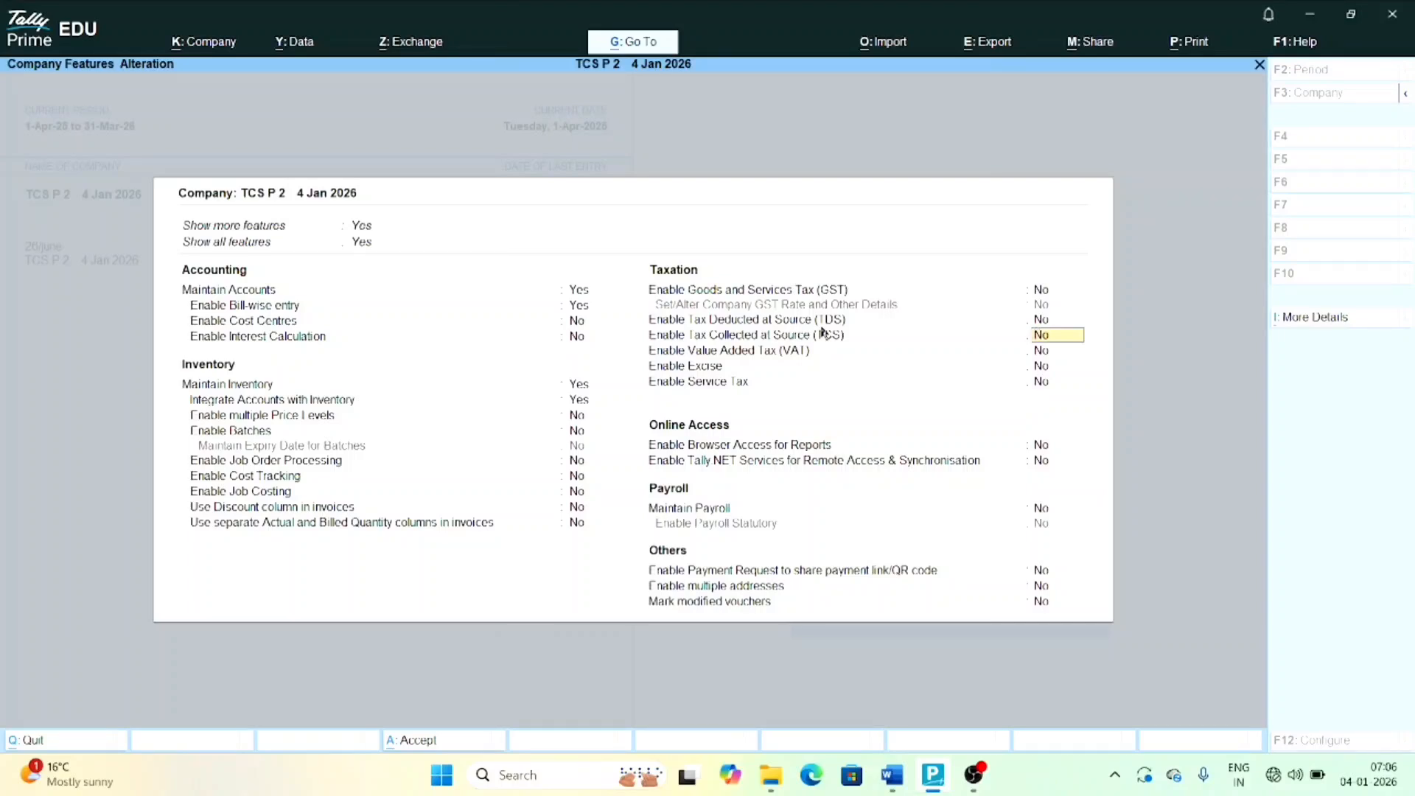
text(y)
key(Return)
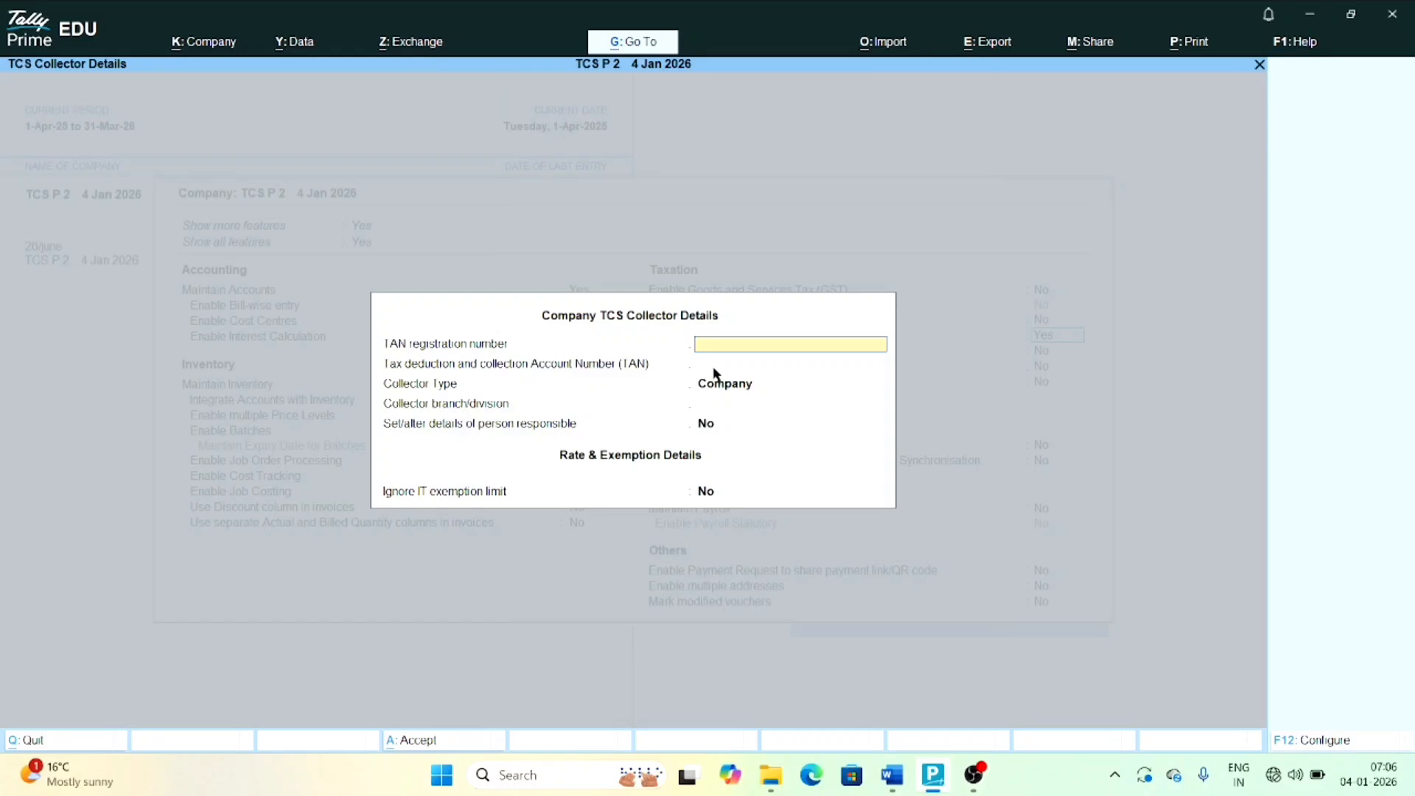
Enter the company's TAN, keep collector type Company, set branch Delhi, and accept the collector details
text(BLRG55718G)
key(Return)
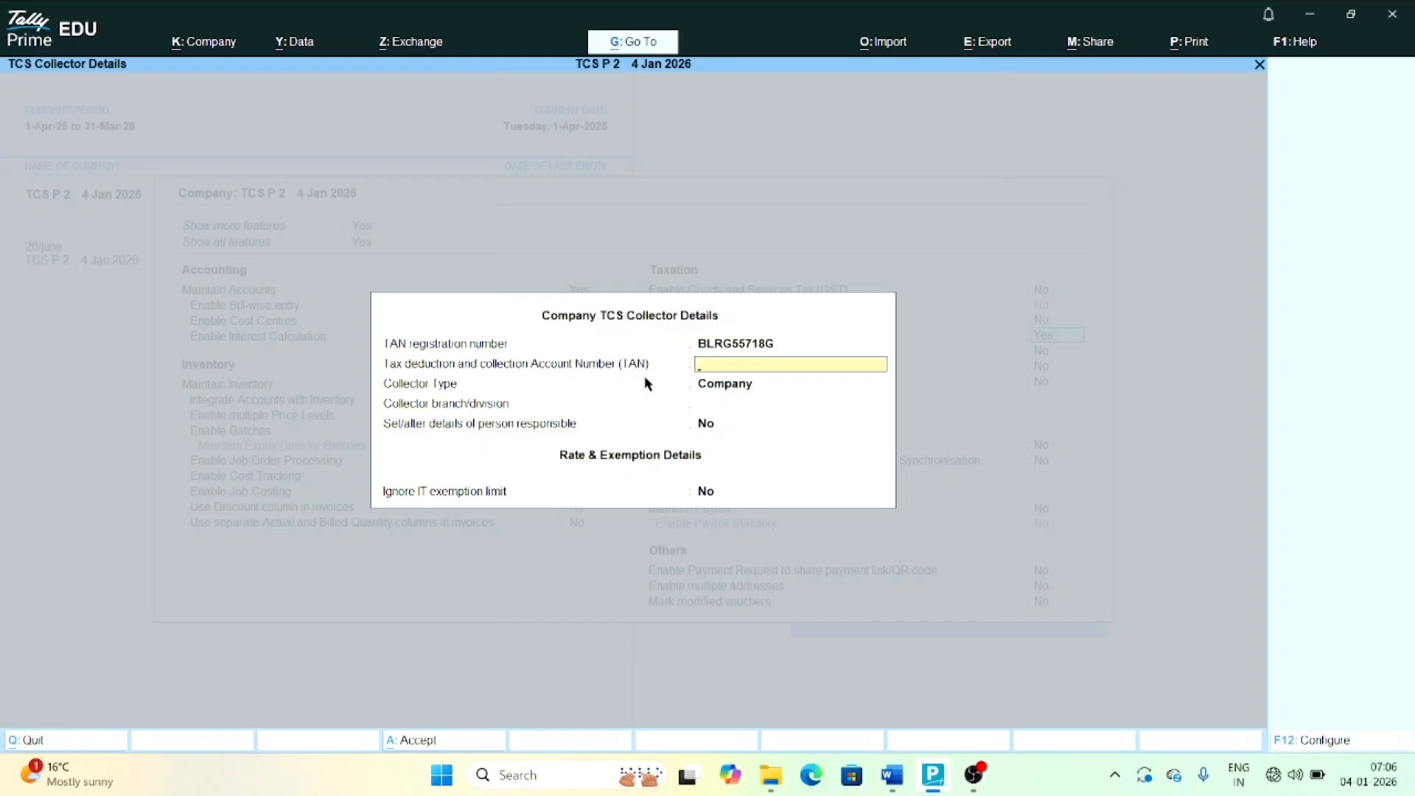
key(Return)
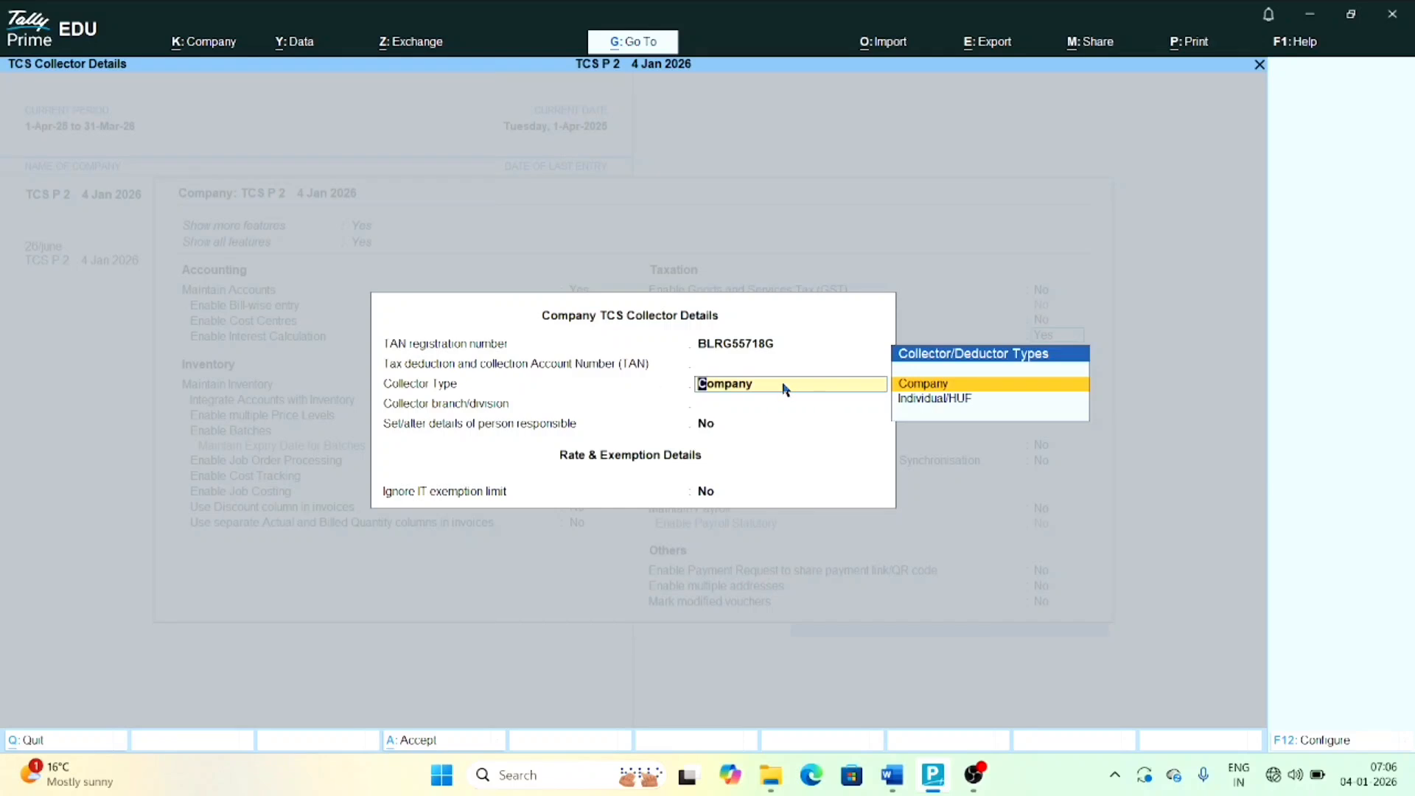
key(Return)
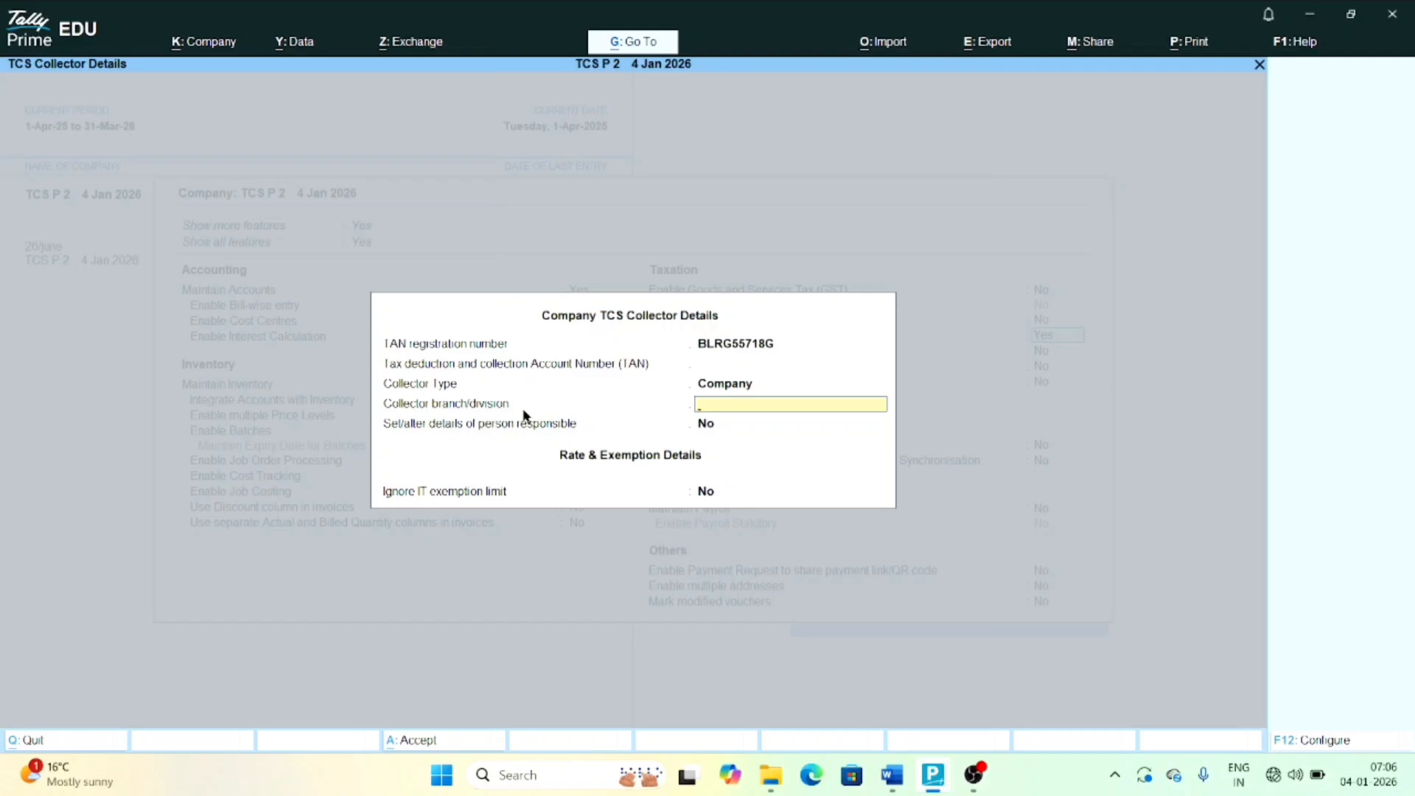
text(Delhi)
key(Return)
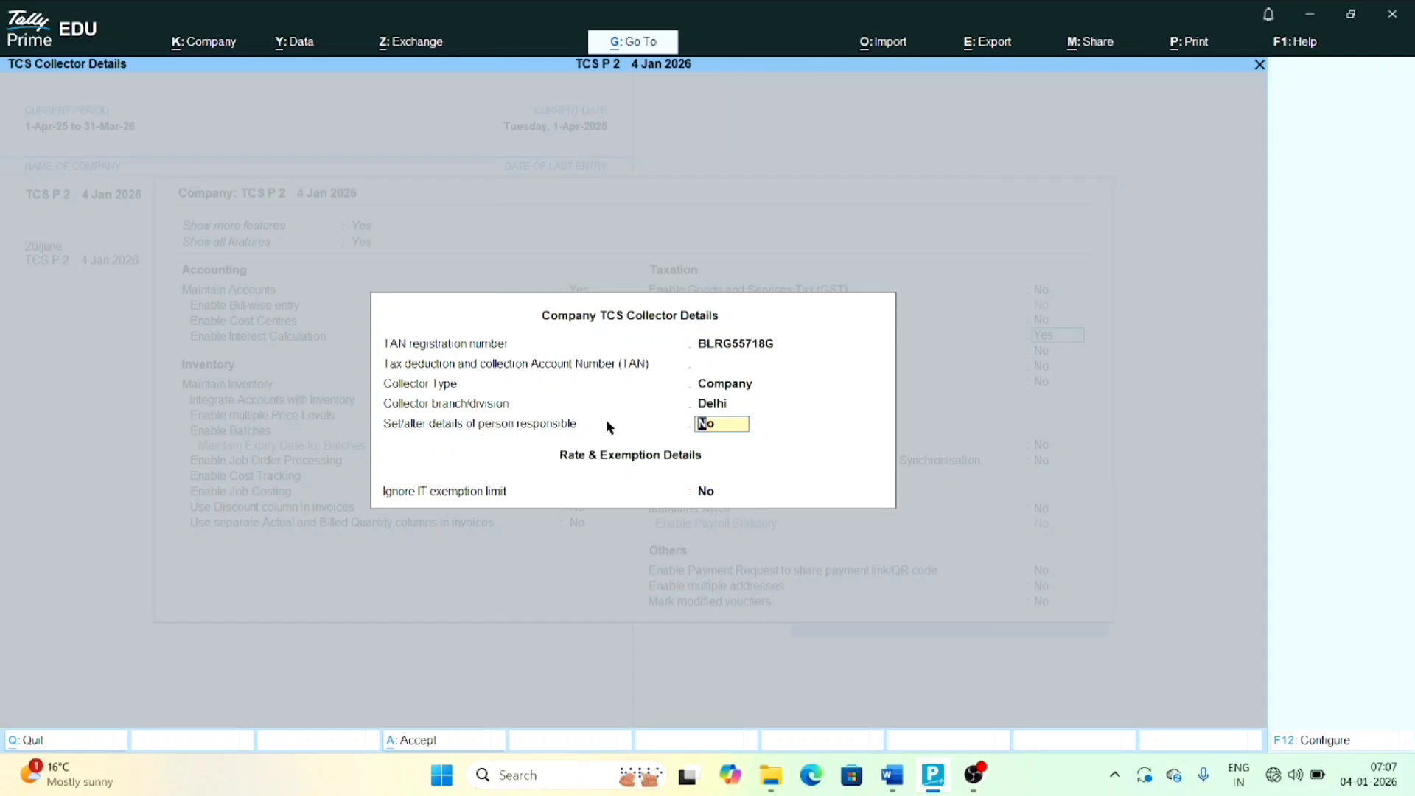
key(Return)
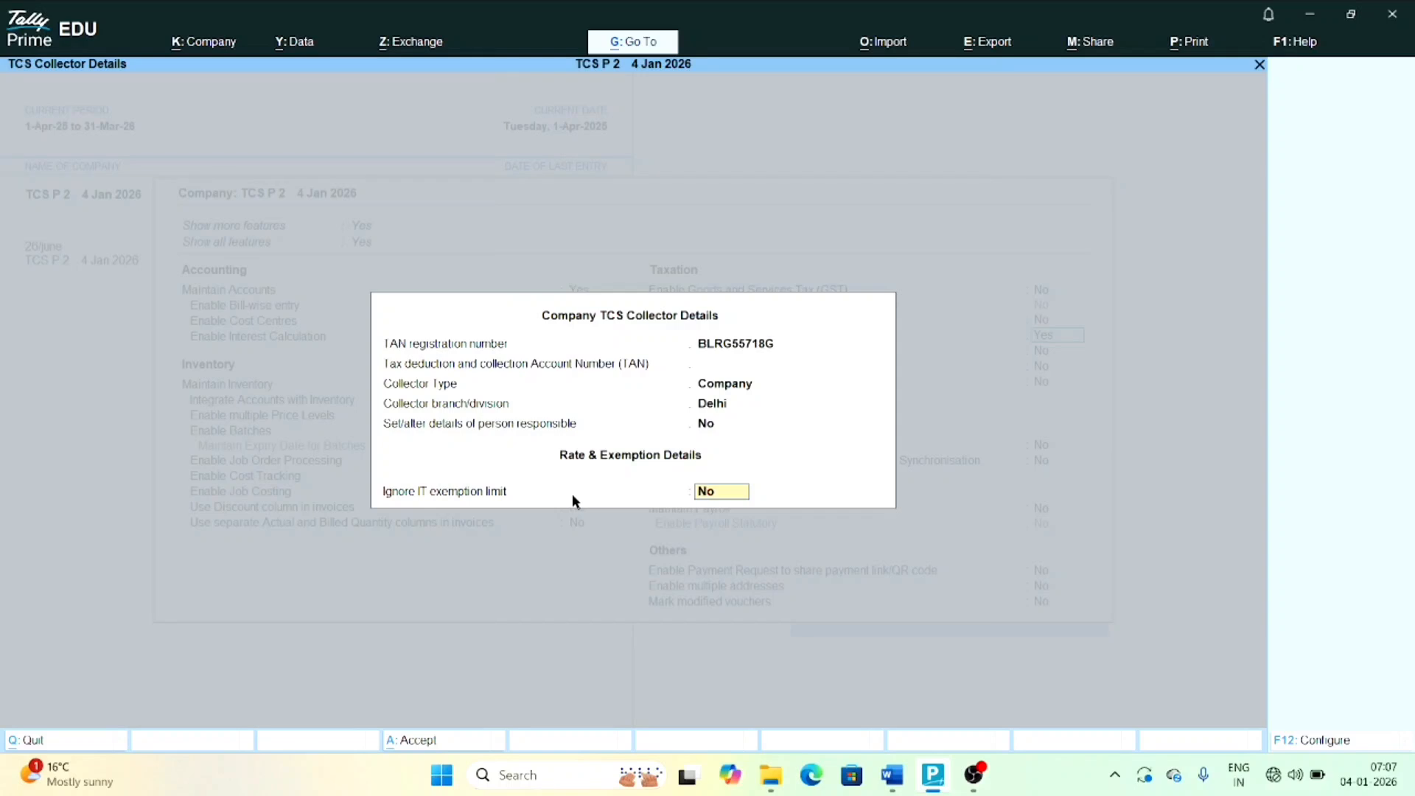
key(Return)
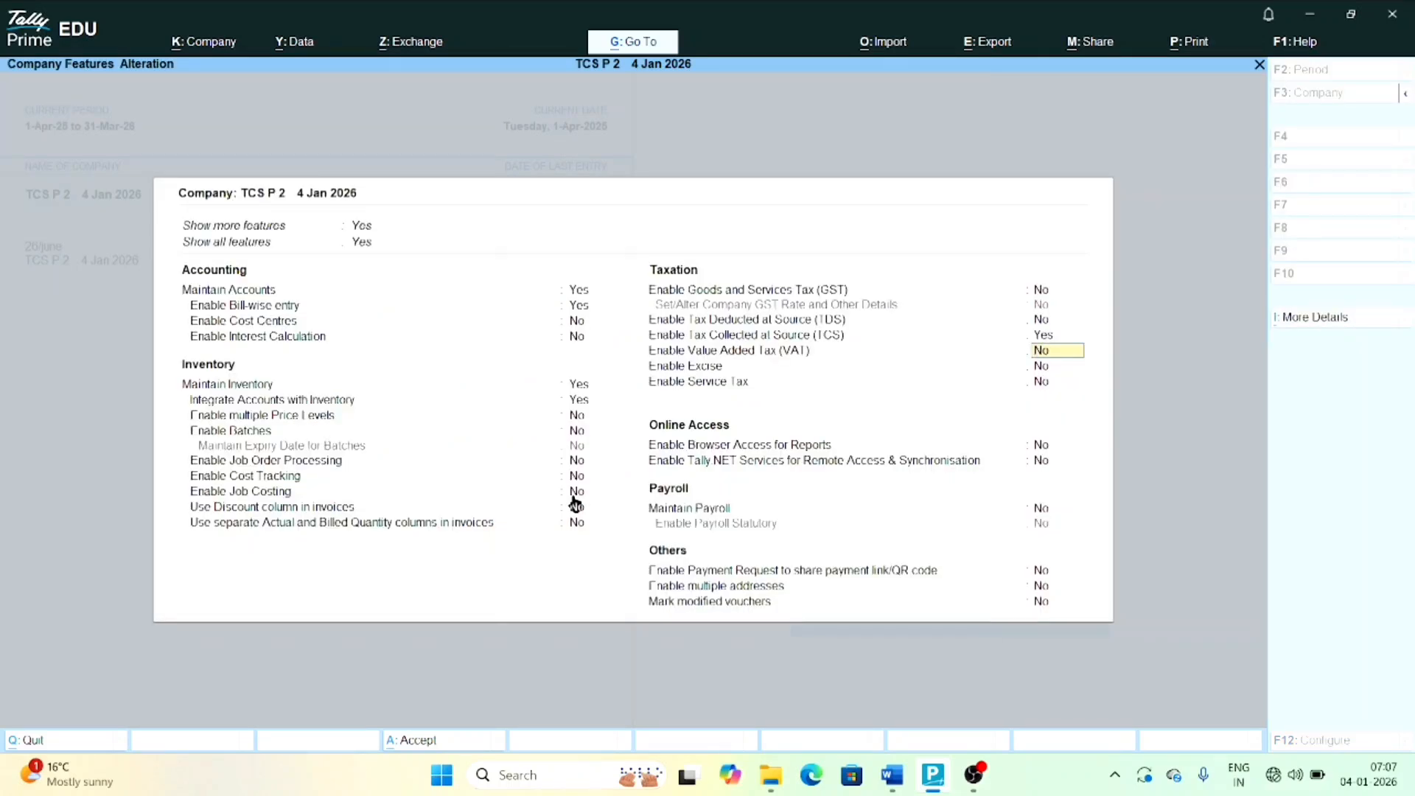
Leave Company Features, review the TCS topics in Word, and return to TallyPrime
key(F3)
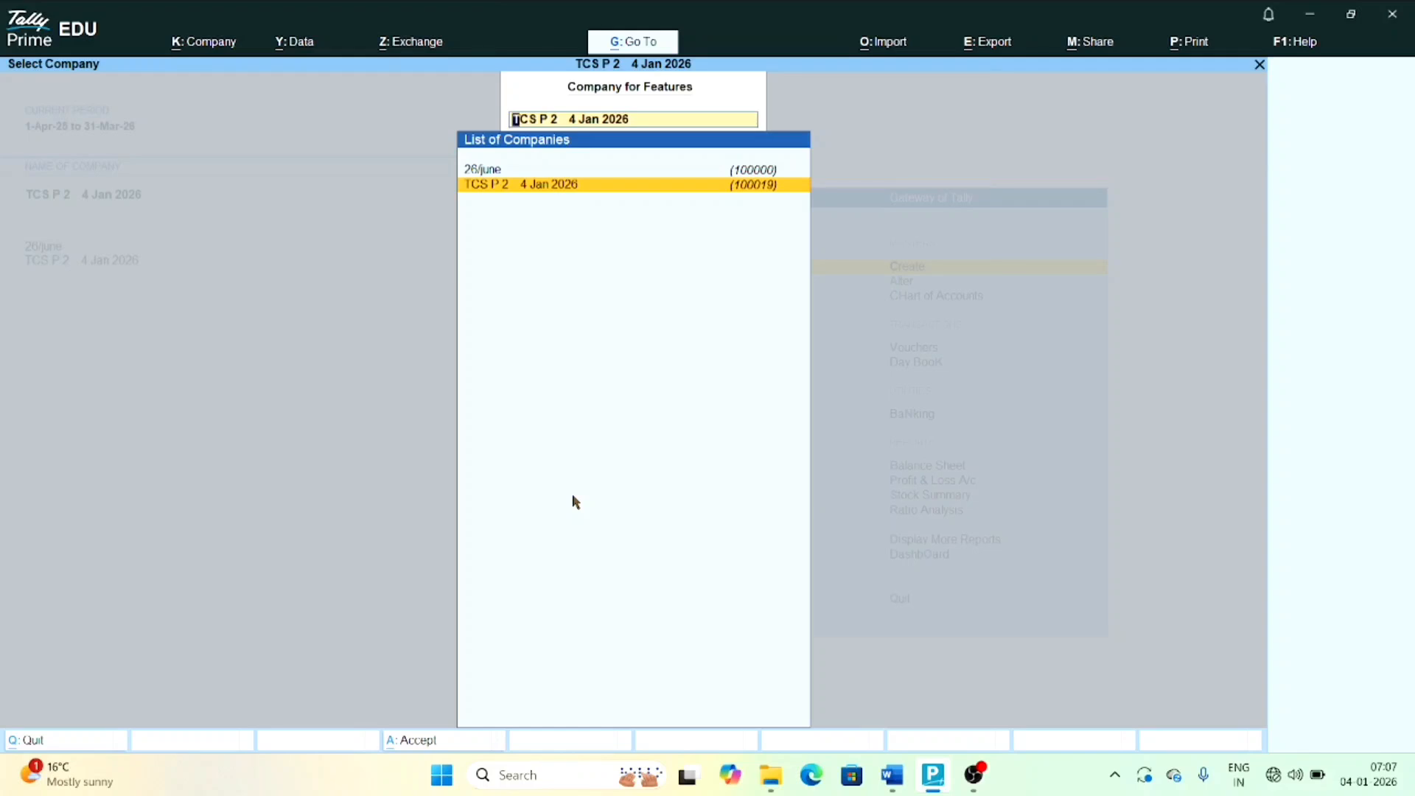
key(alt+Tab)
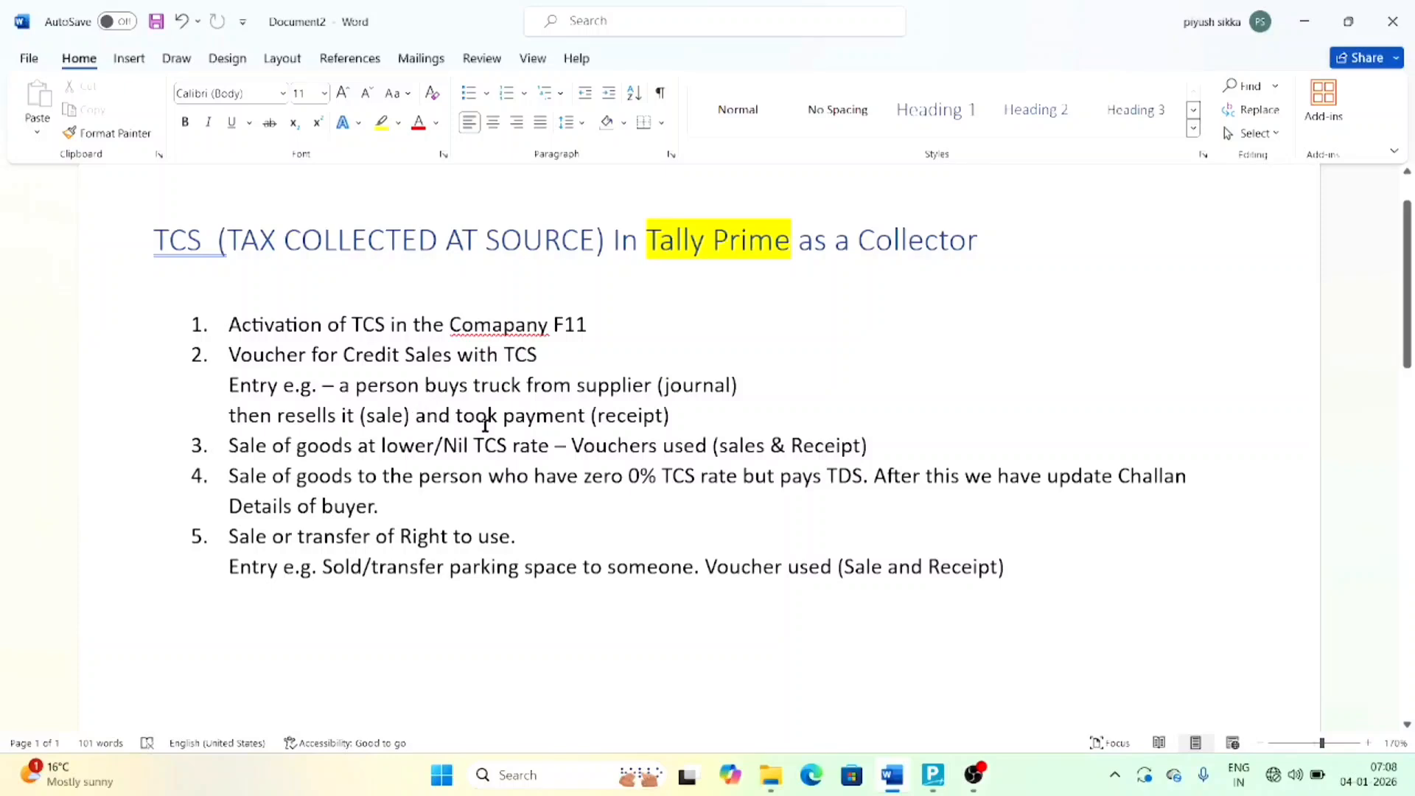
click(933, 774)
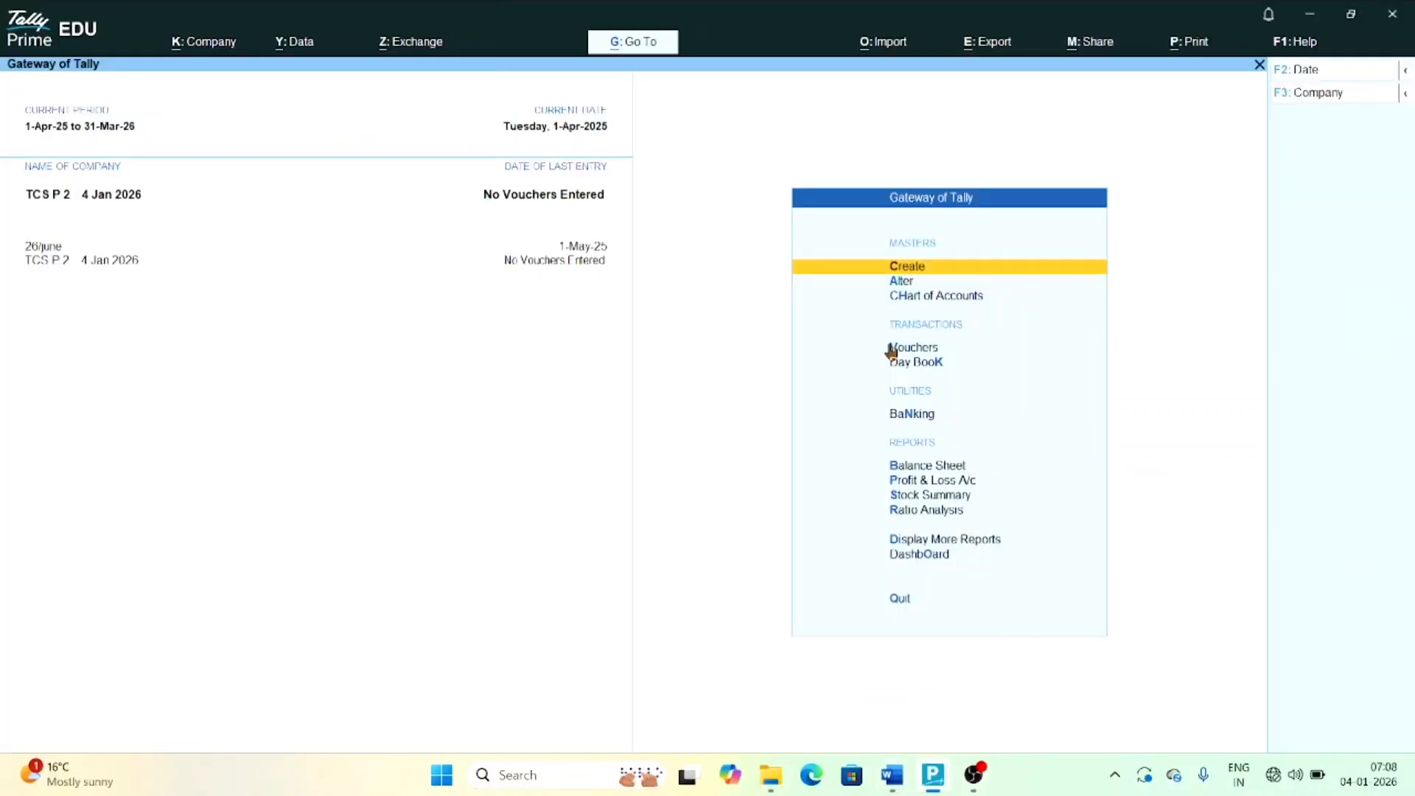
From Create, pick TCS Nature of Goods in the List of Masters
key(Return)
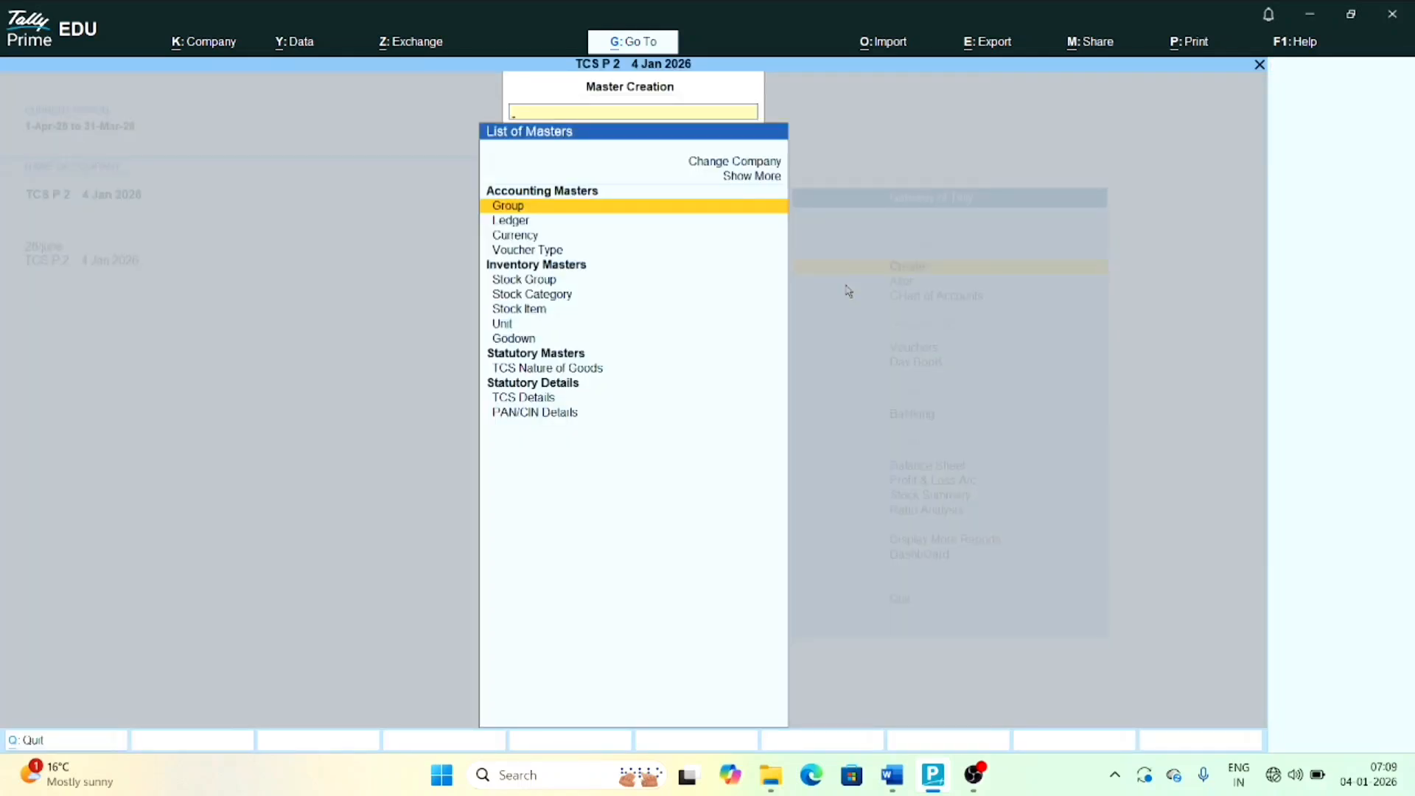
key(Down)
key(Down)
key(Down)
key(Down)
key(Down)
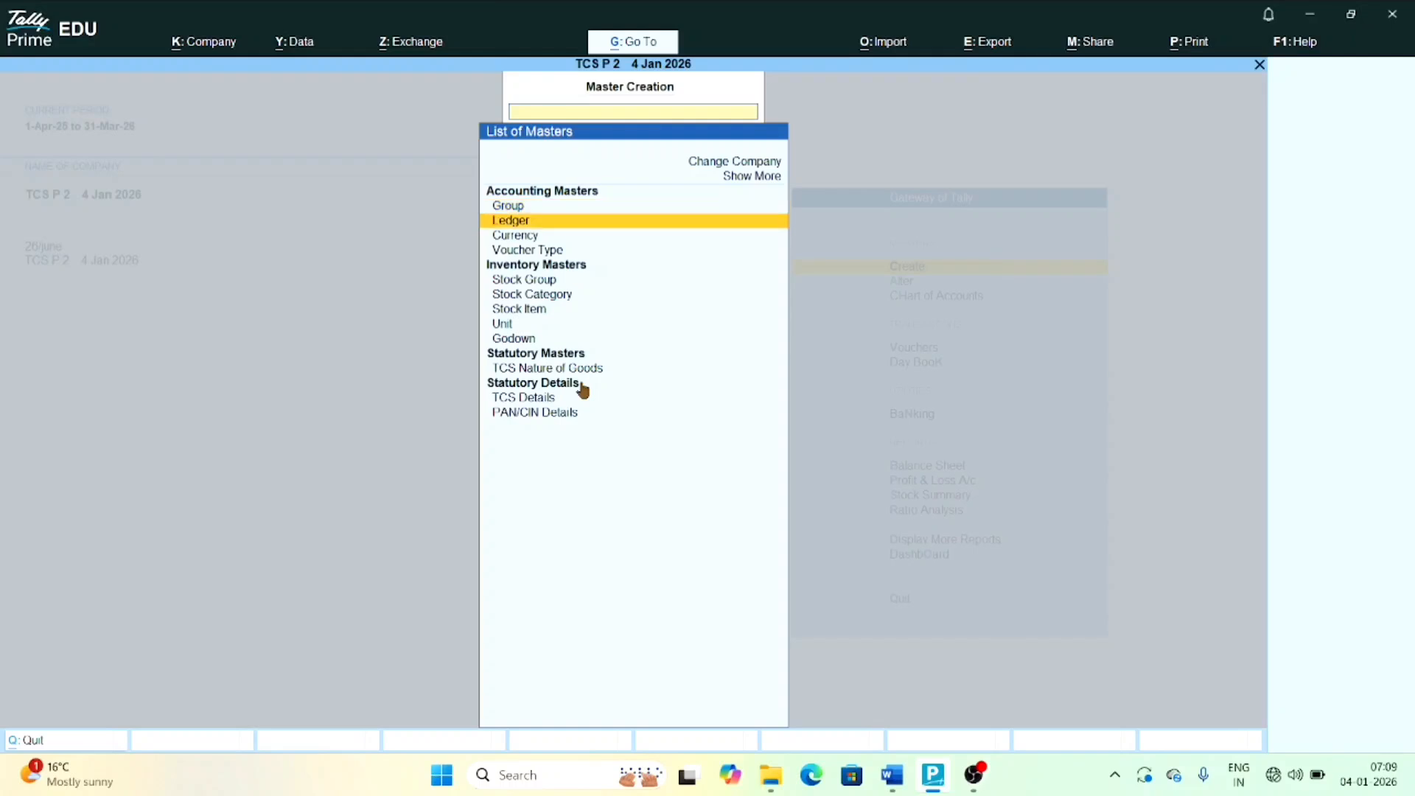
key(Down)
key(Down)
key(Down)
key(Down)
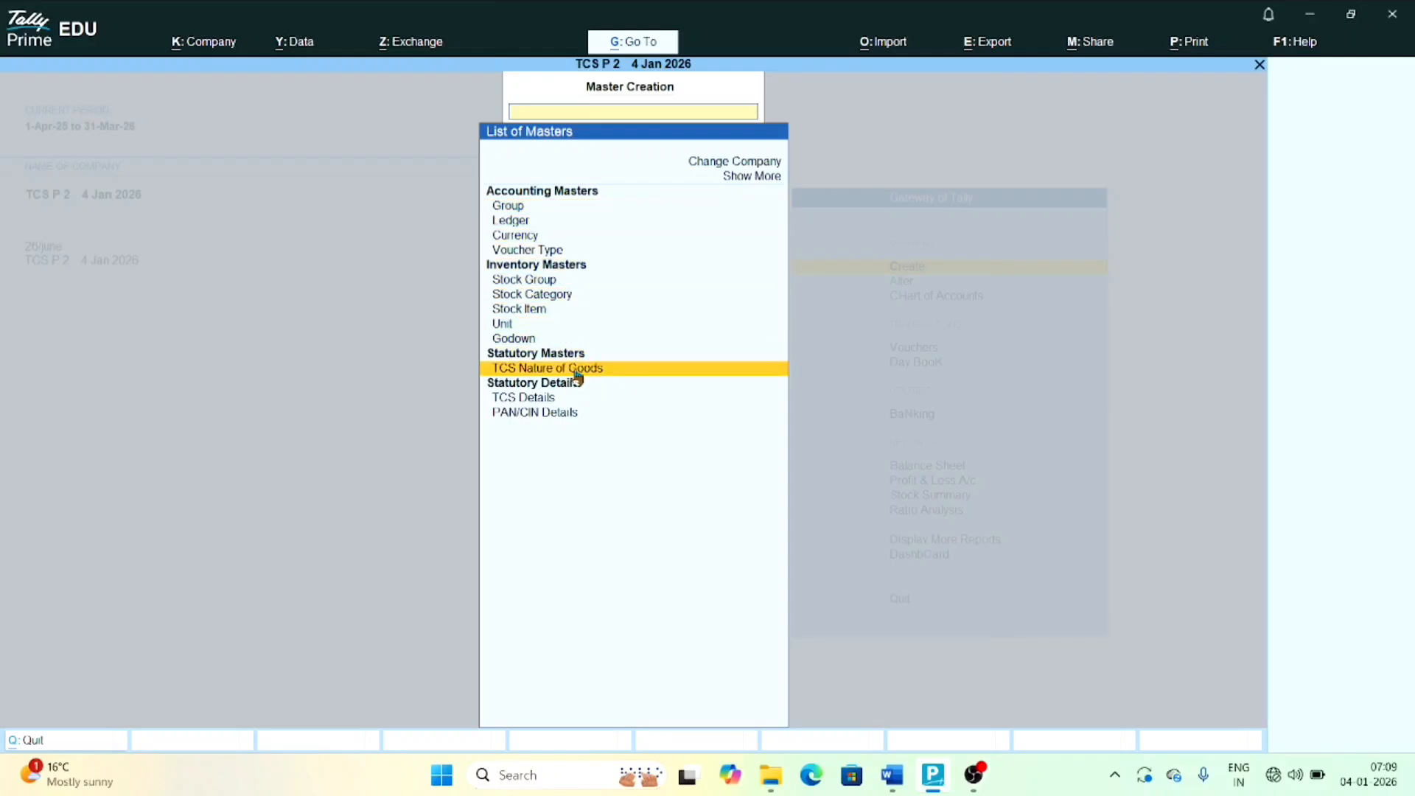
key(Return)
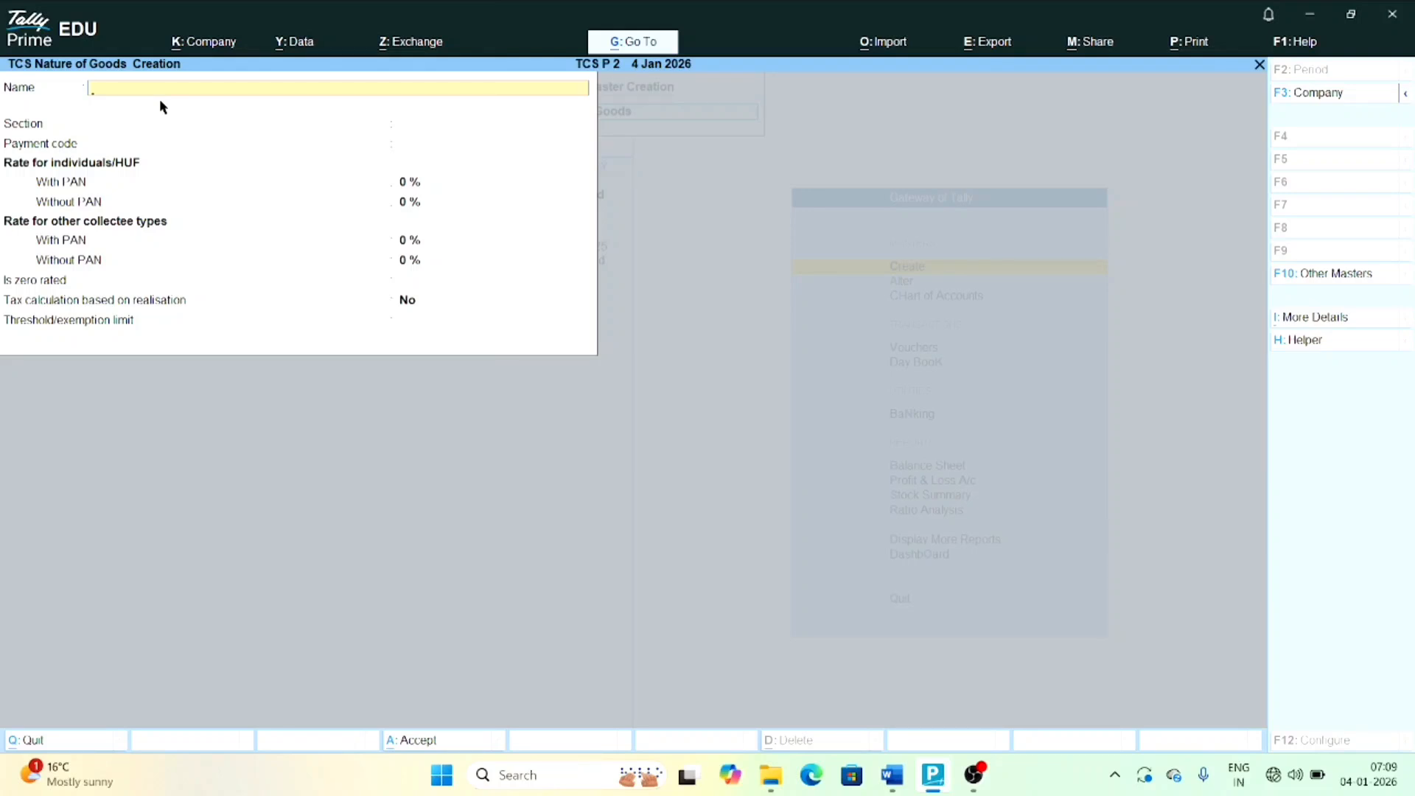
Name the nature of goods 'Sale of Motor Vehicle' with section 206C and payment code 6CL
text(Sale)
text(of Motor Vehicle)
key(Return)
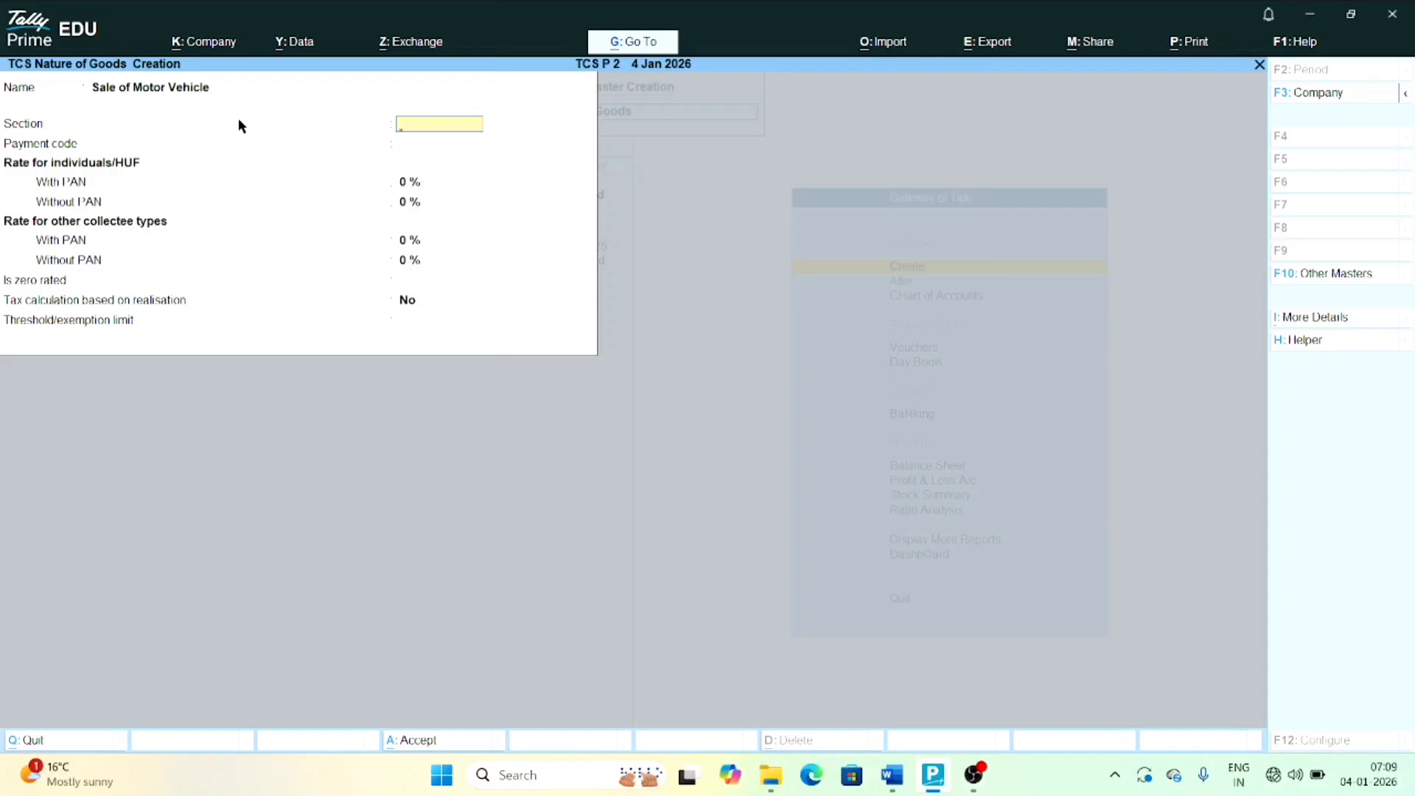
text(206c)
key(BackSpace)
text(C)
key(Return)
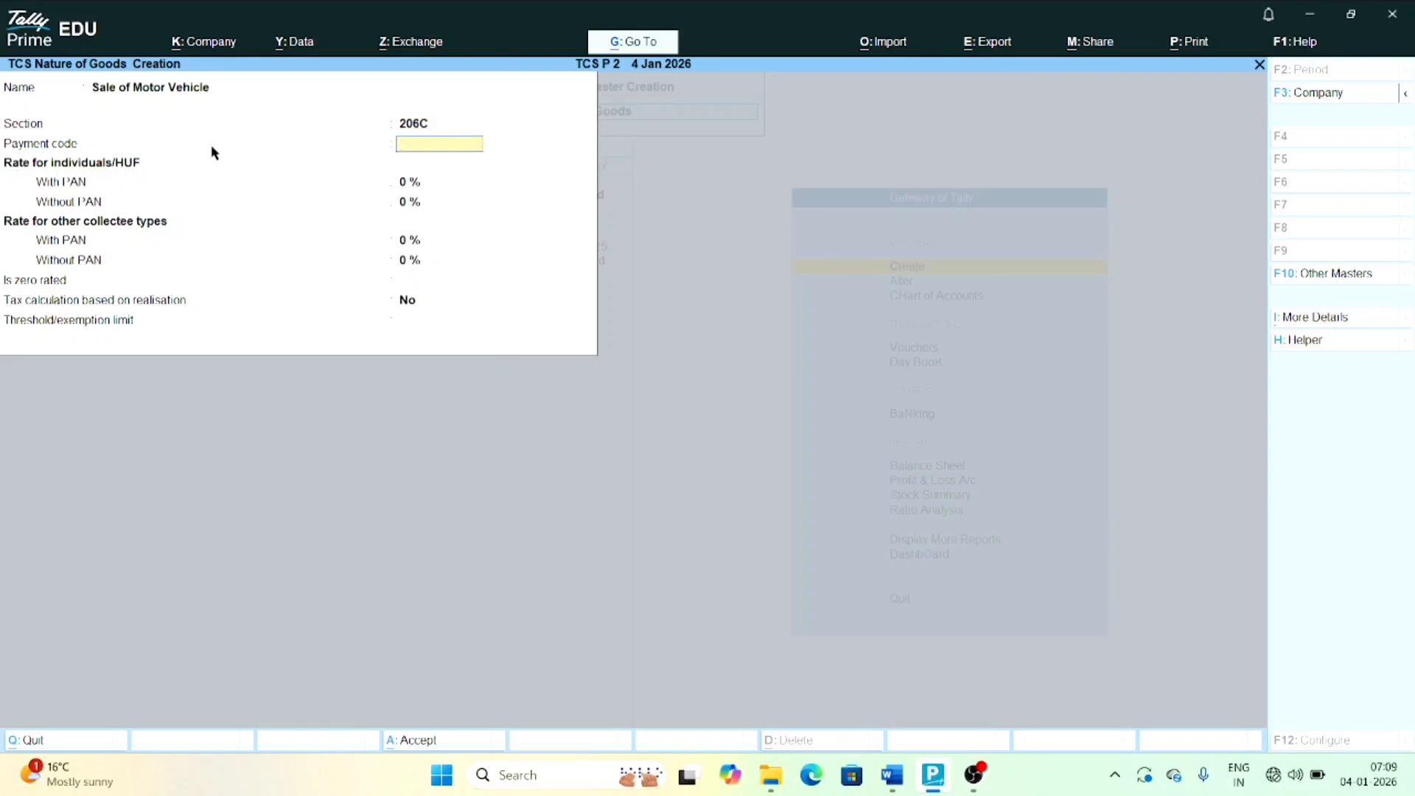
text(6CL)
key(Return)
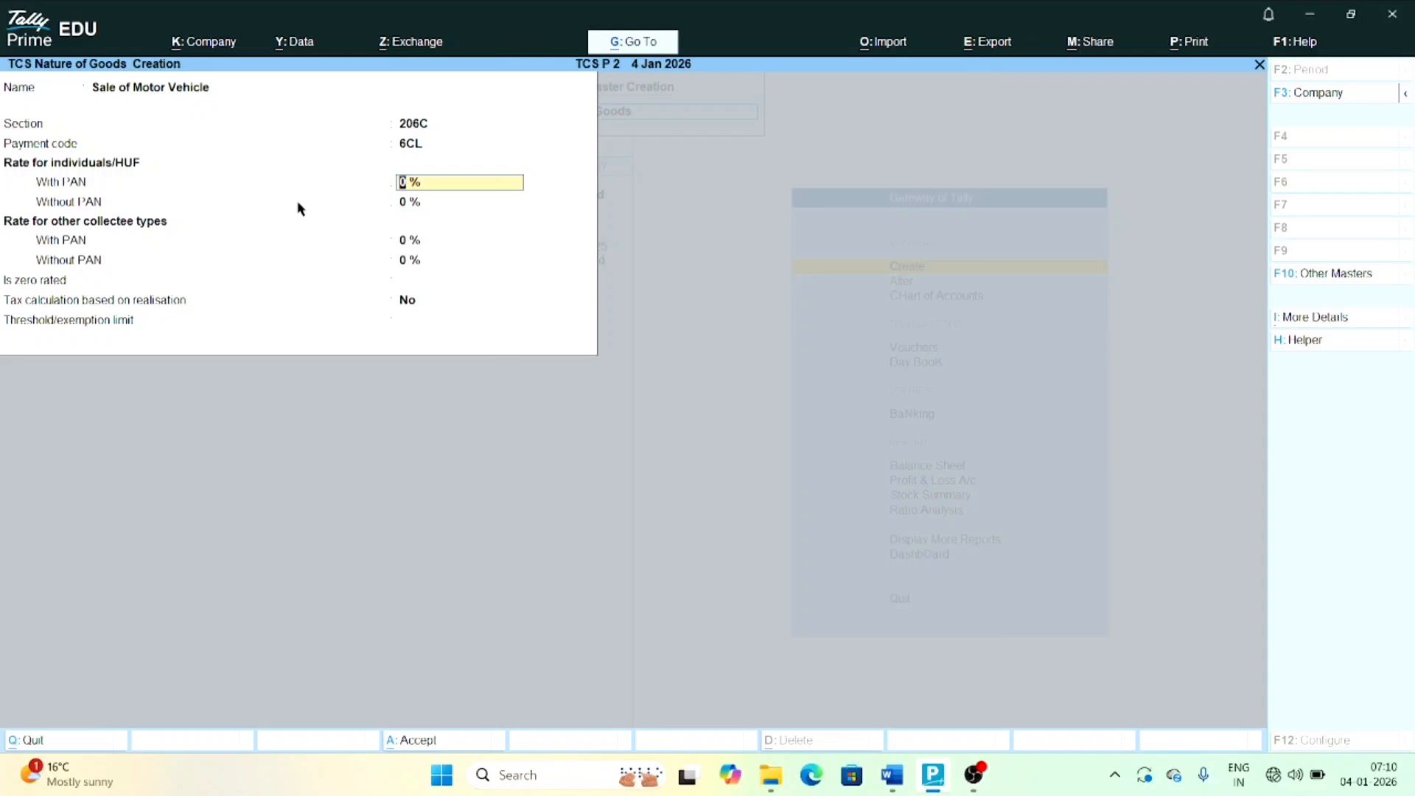
Set rates 1% with PAN and 5% without PAN, threshold 10,00,000, and save
text(1)
key(Return)
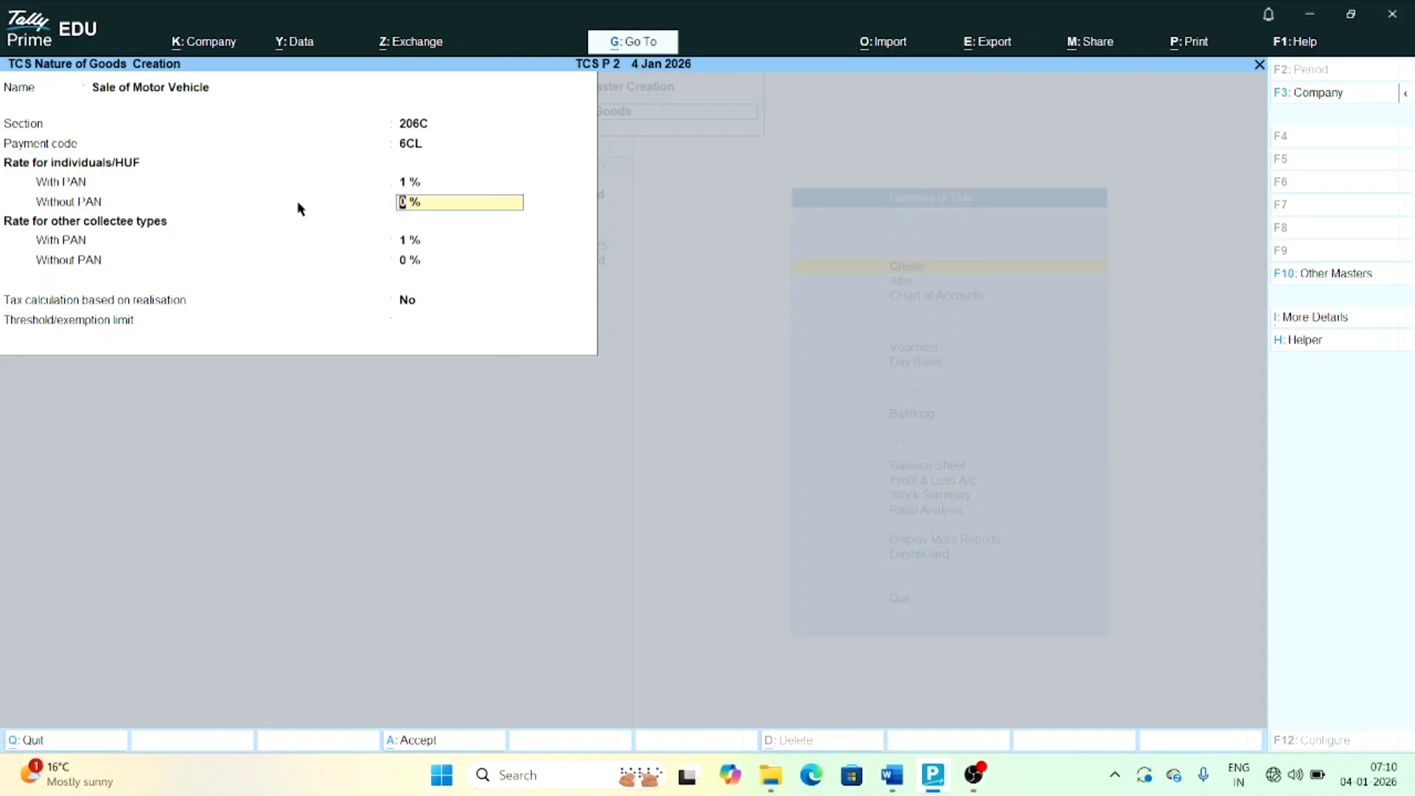
text(5)
key(Return)
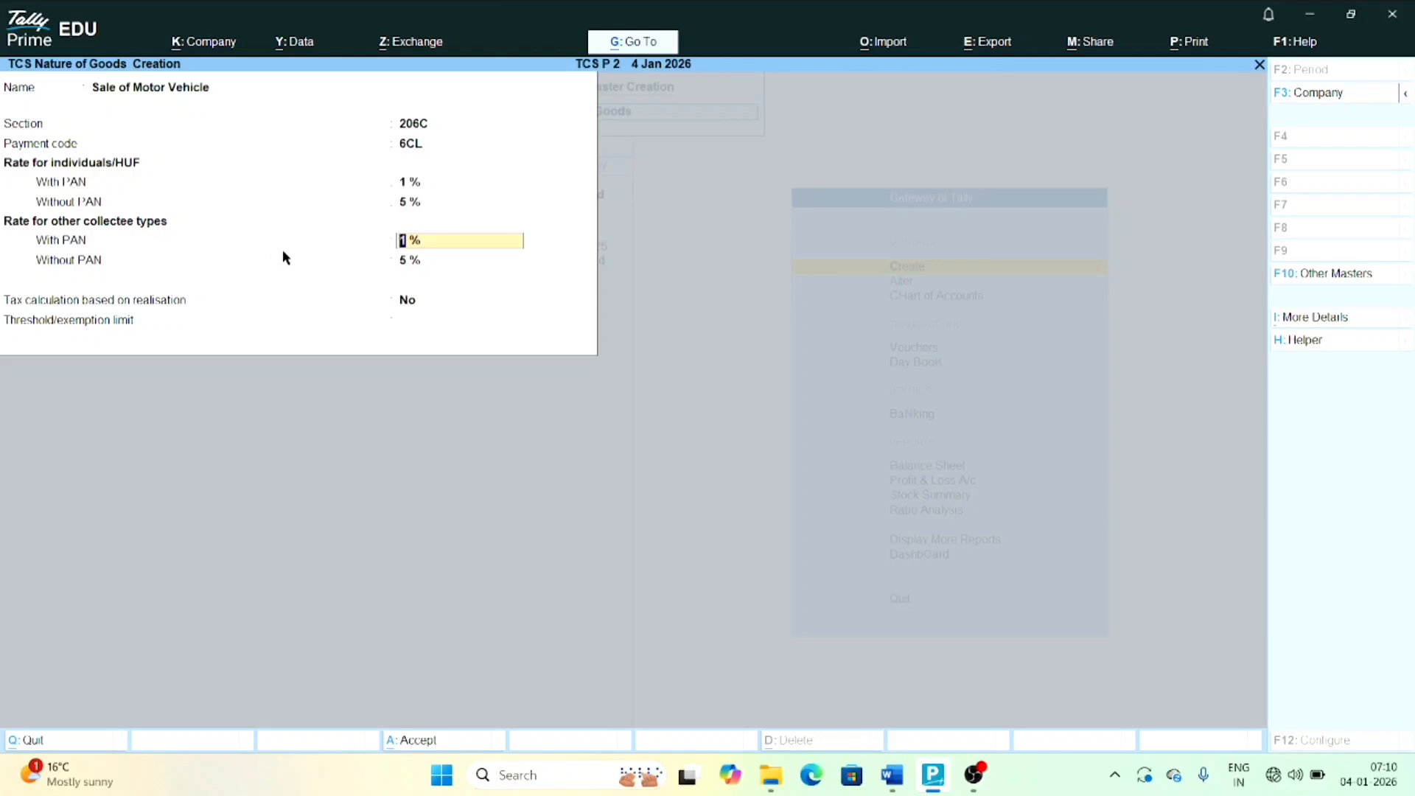
key(Return)
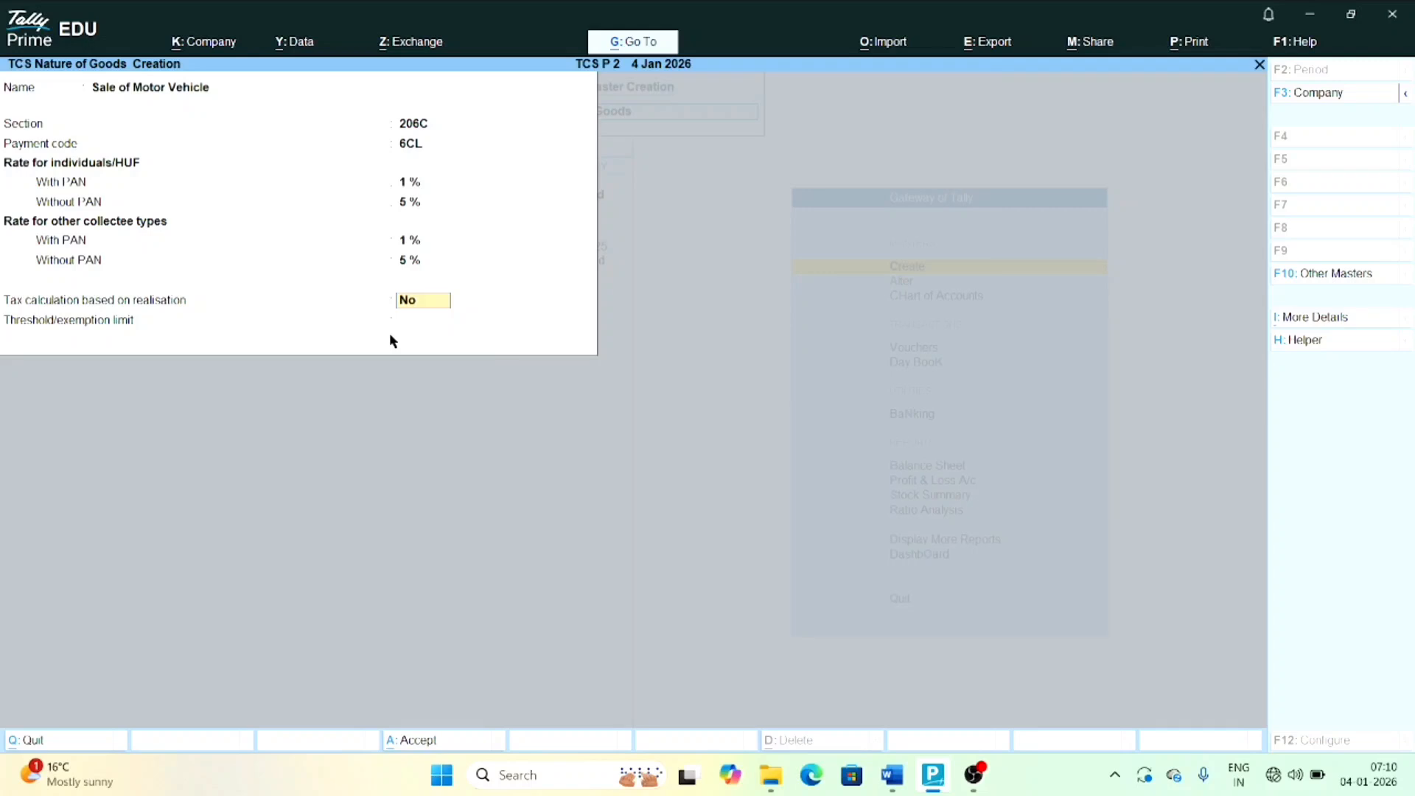
key(Return)
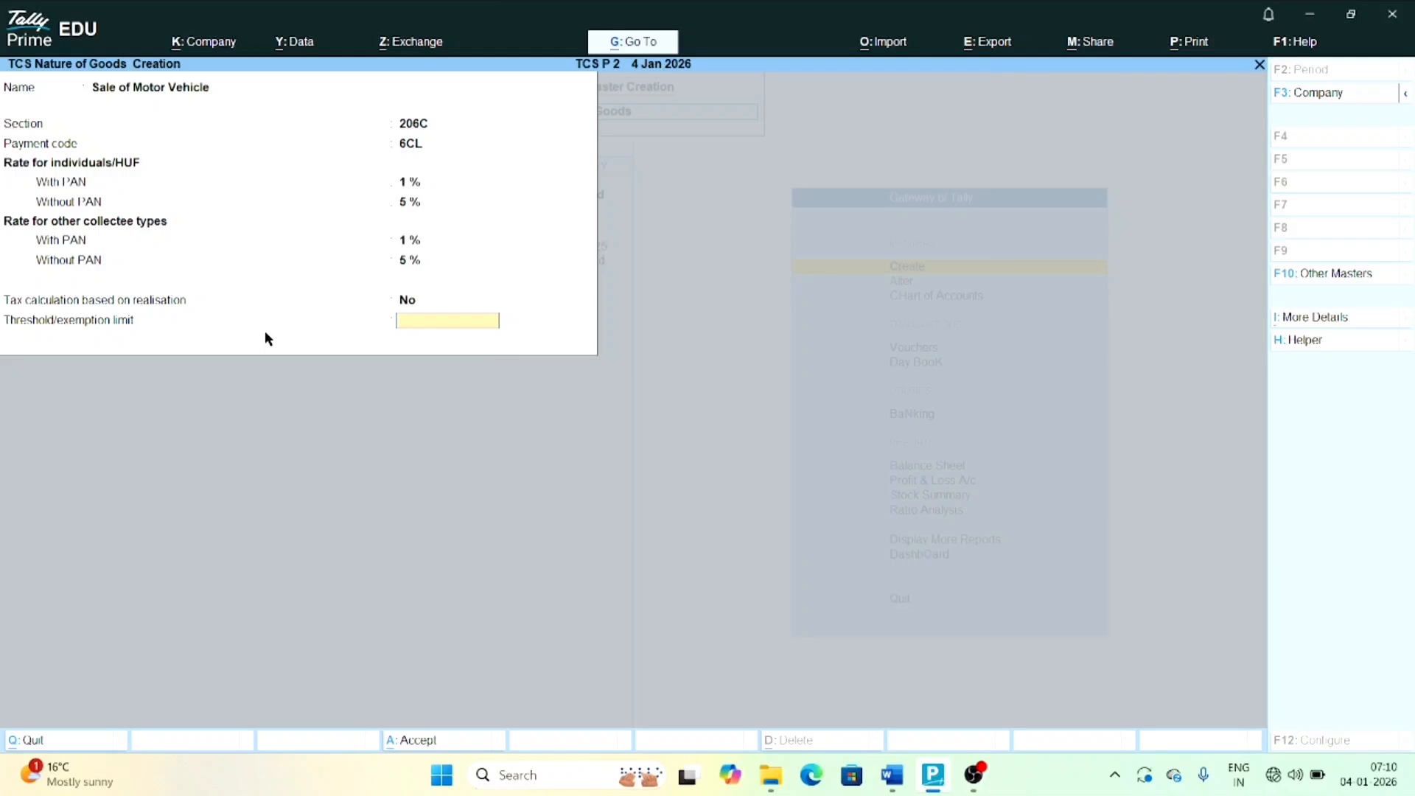
text(10,00,)
text(000000)
key(Return)
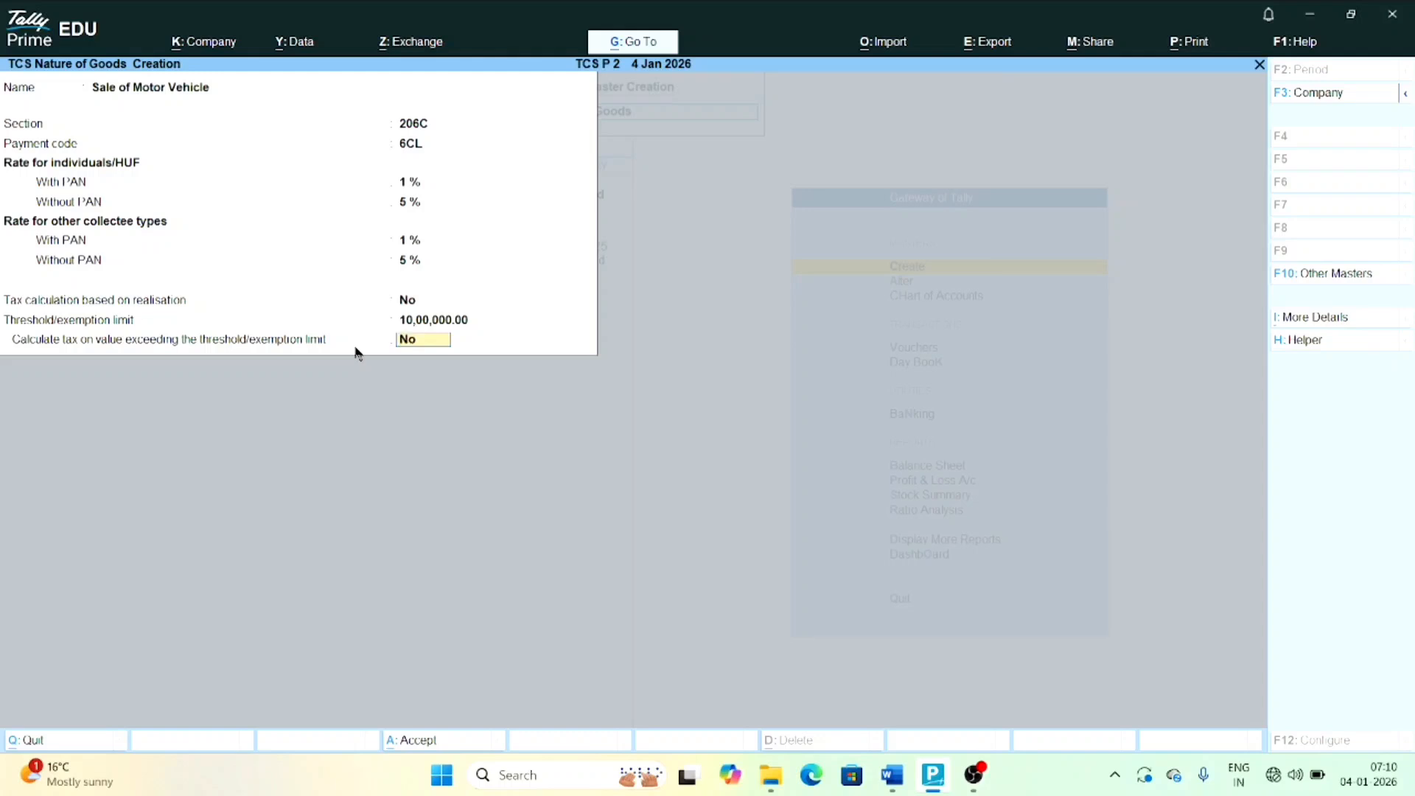
key(Return)
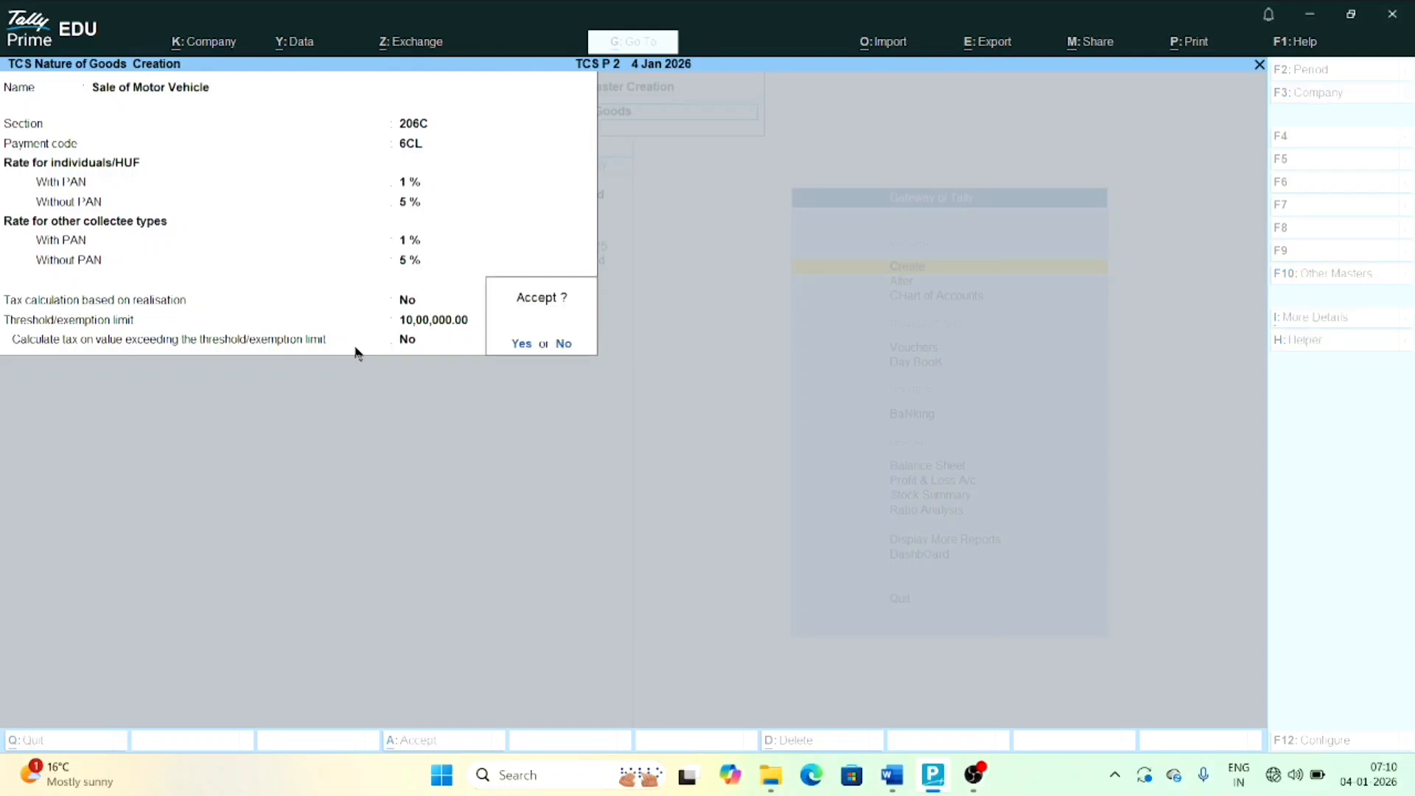
key(Return)
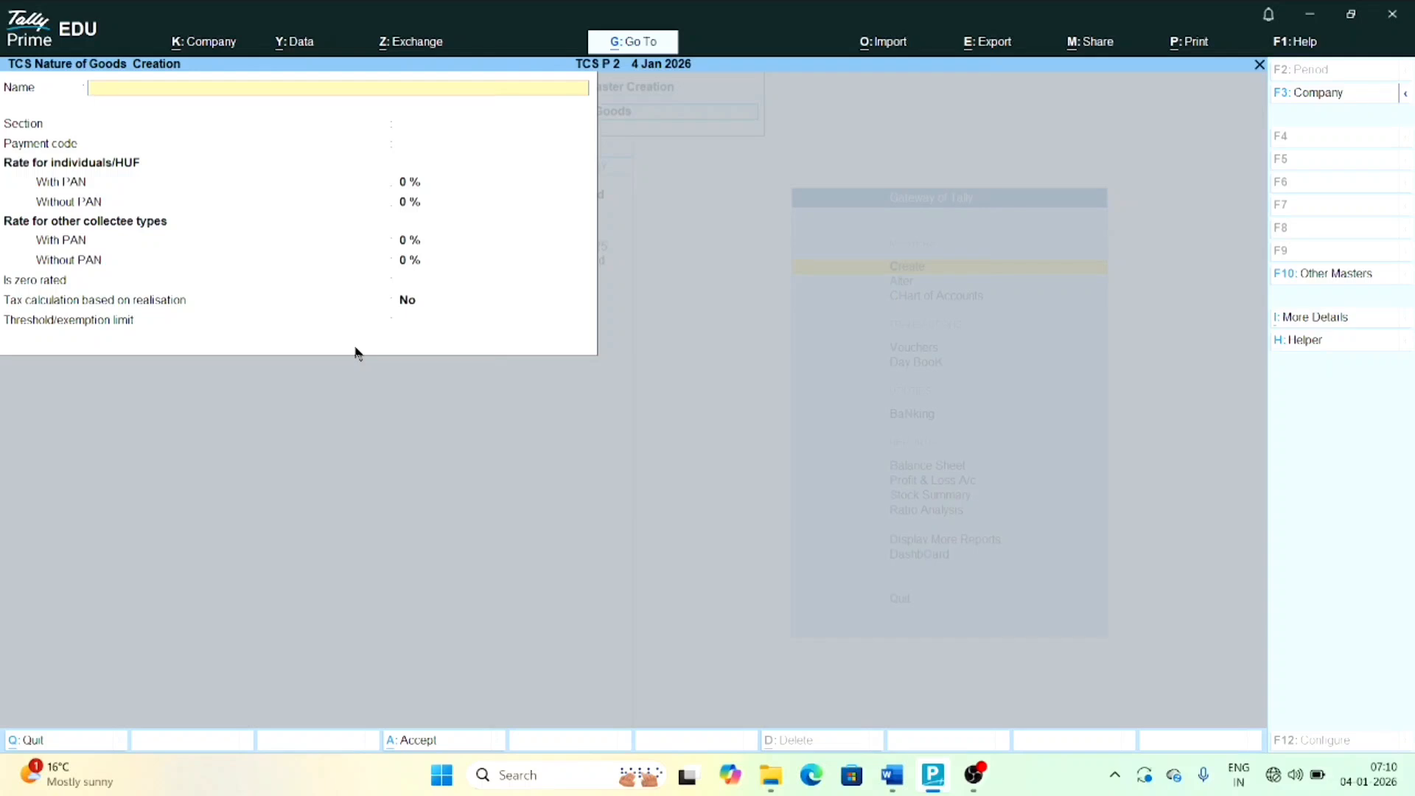
Quit the blank nature-of-goods form and start a new ledger from Create
key(Escape)
key(Return)
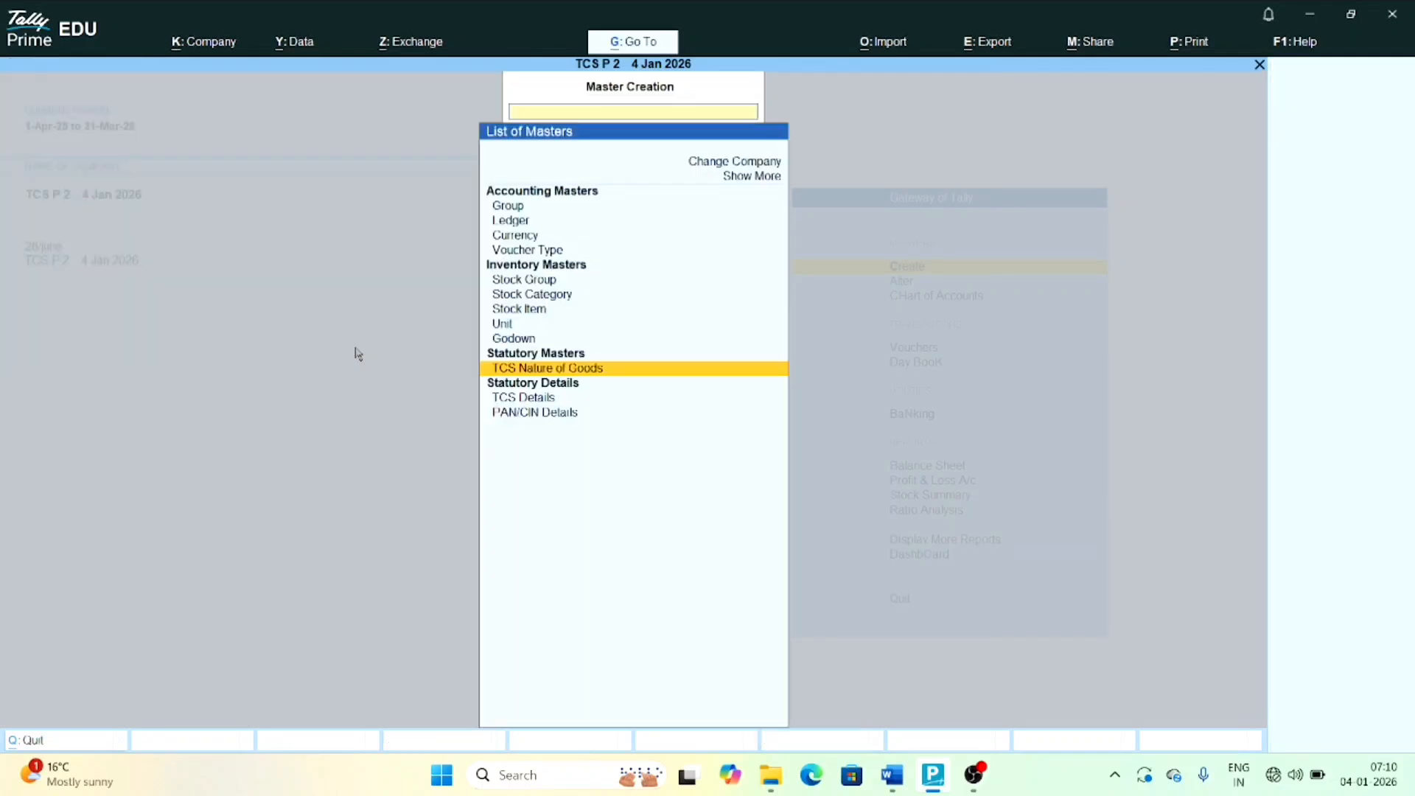
key(Escape)
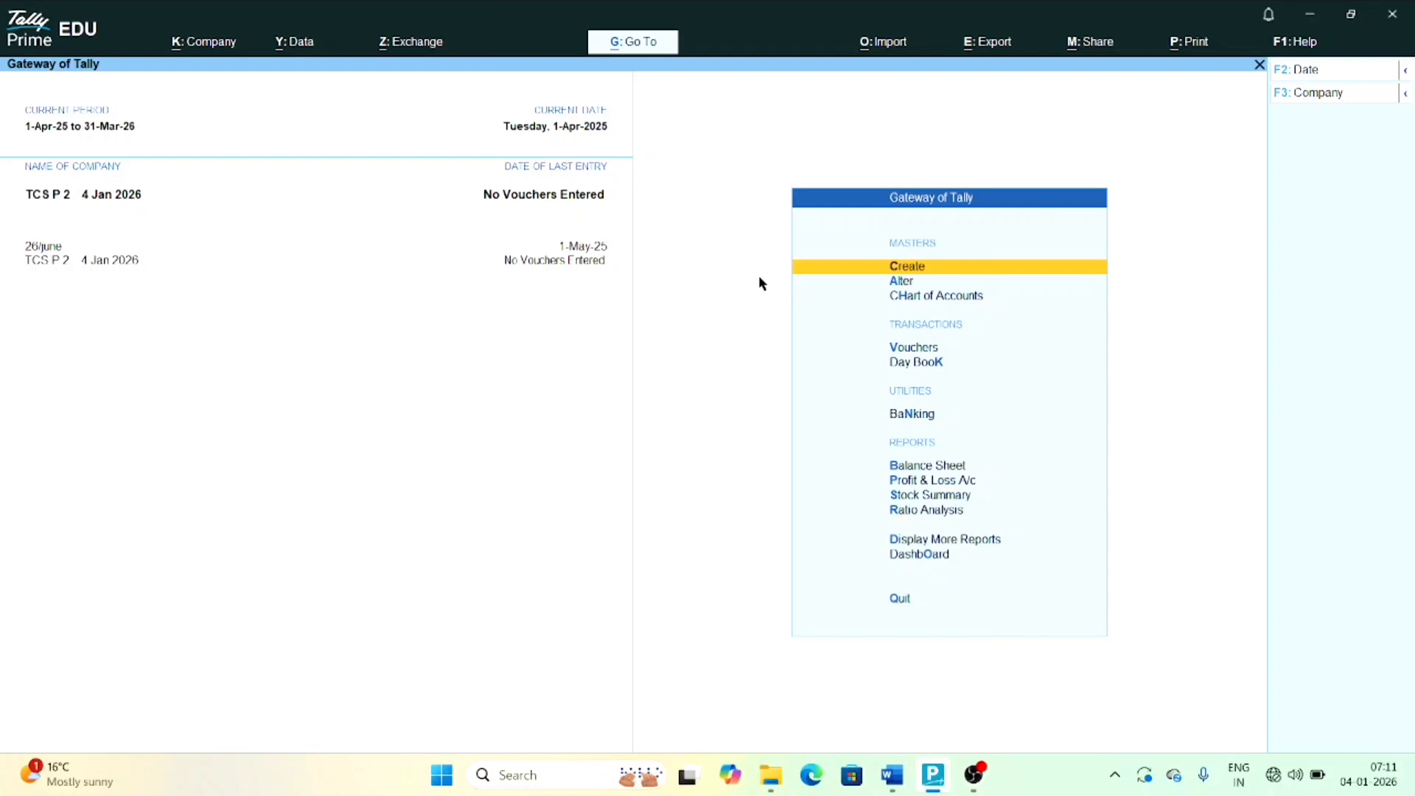
key(Return)
key(Down)
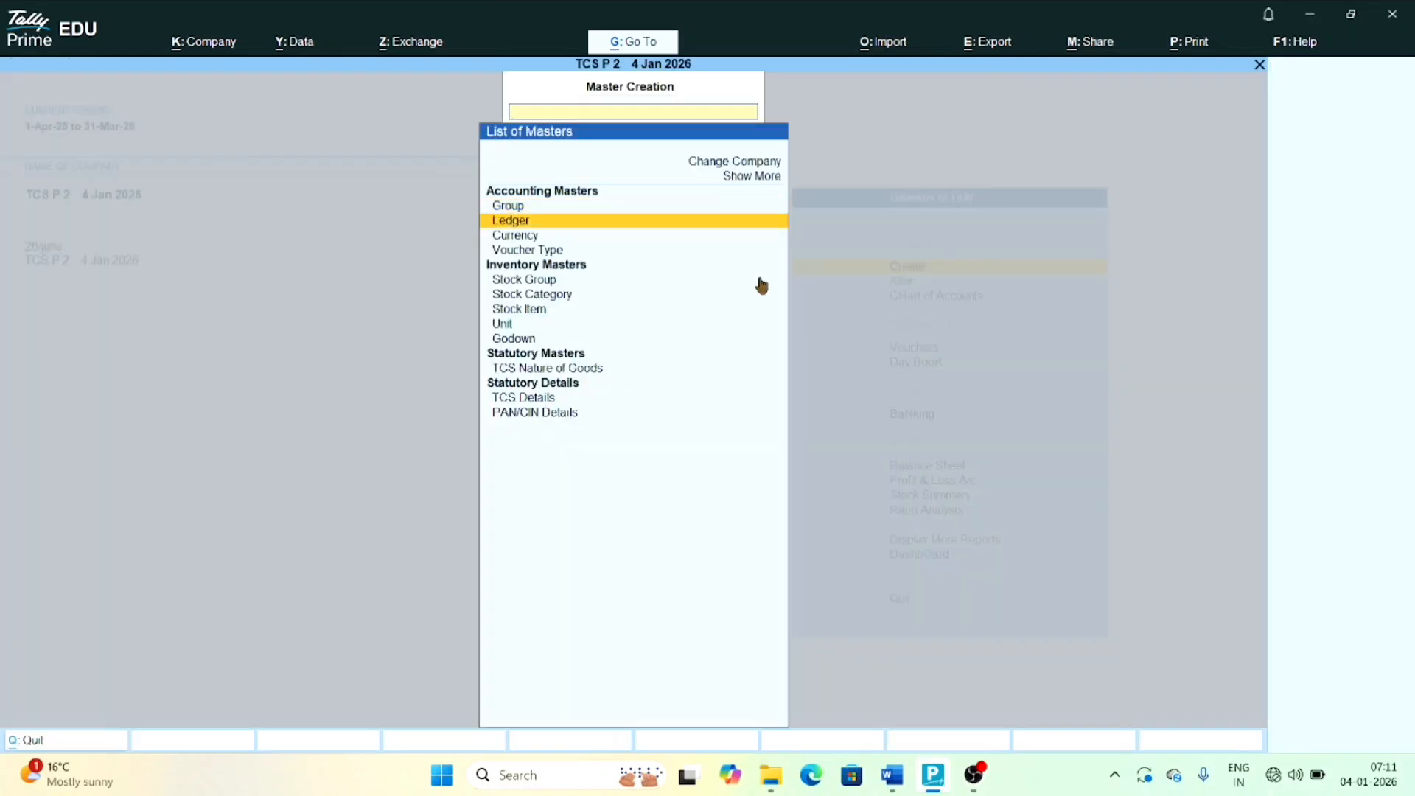
click(550, 220)
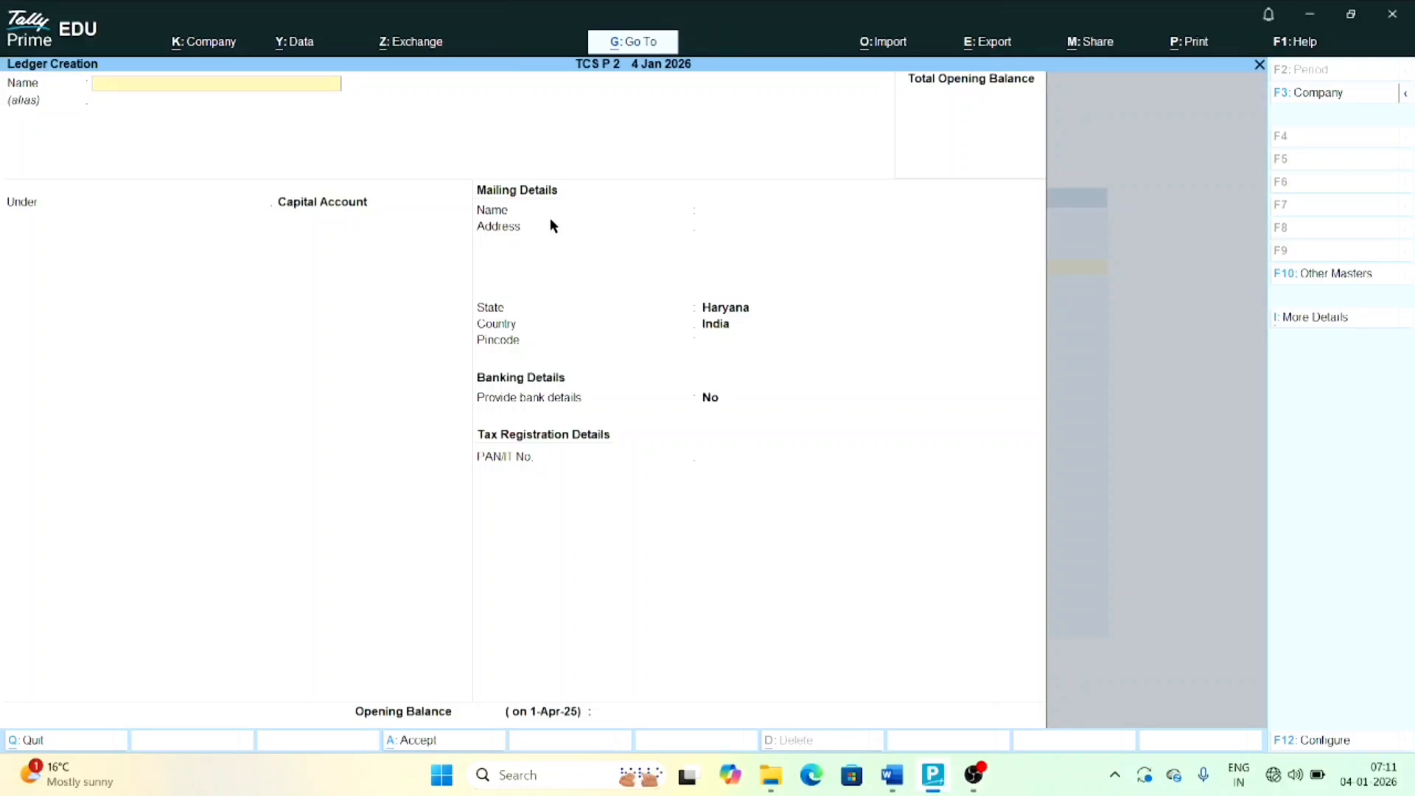
Name the ledger 'Rahim Industries Ltd', group it under Sundry Debtors, and keep bill-by-bill on
text(Rahim Industries Ltd)
key(Return)
key(Return)
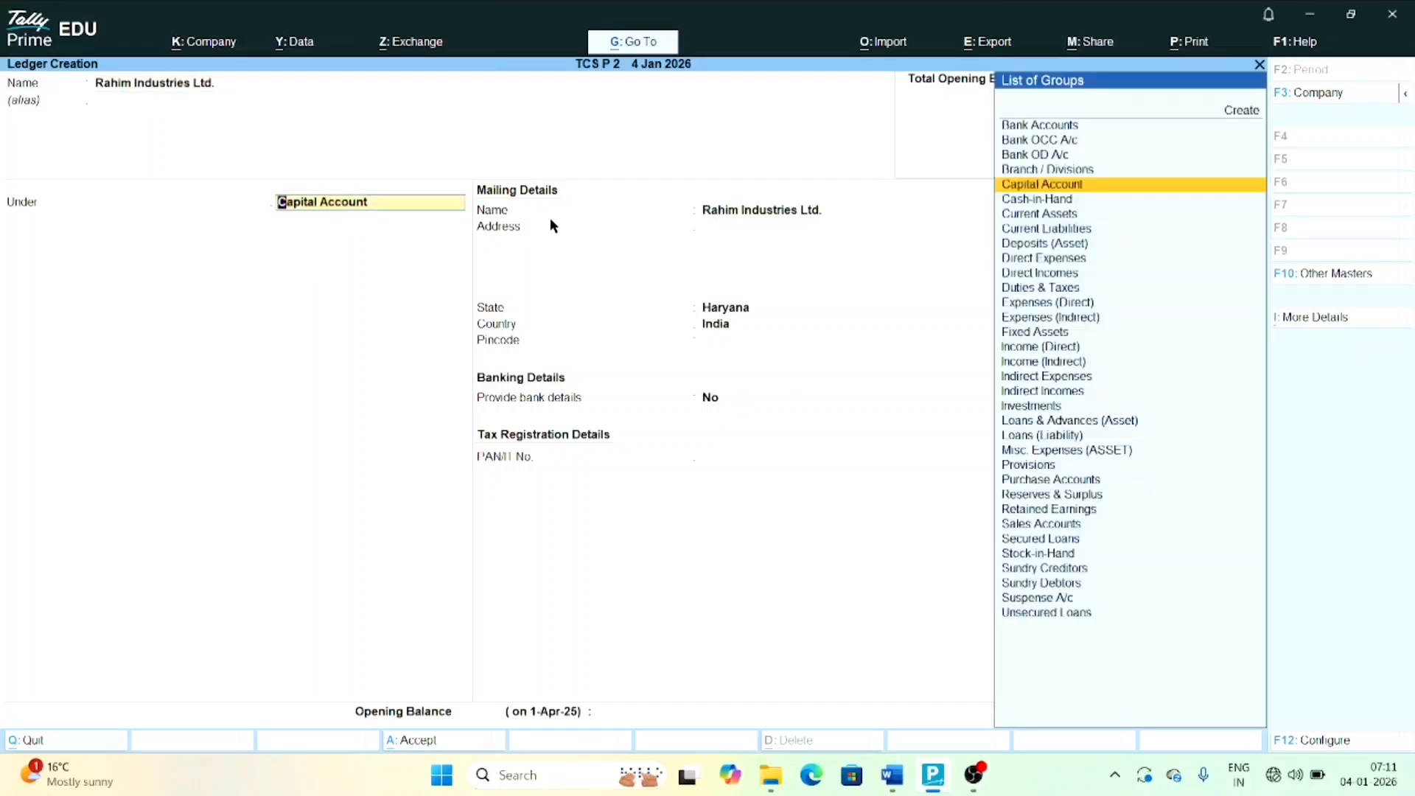
text(Sundry)
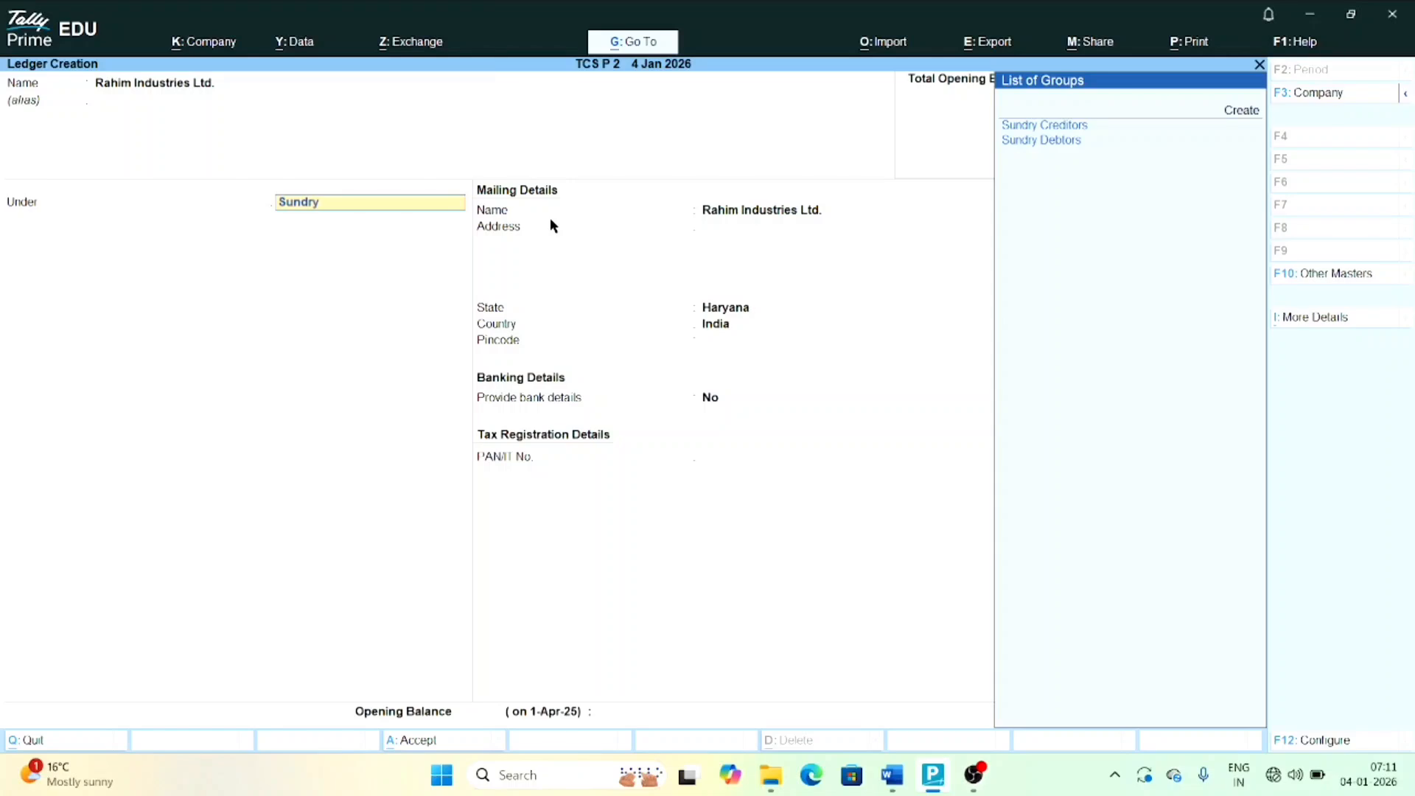
key(Down)
key(Return)
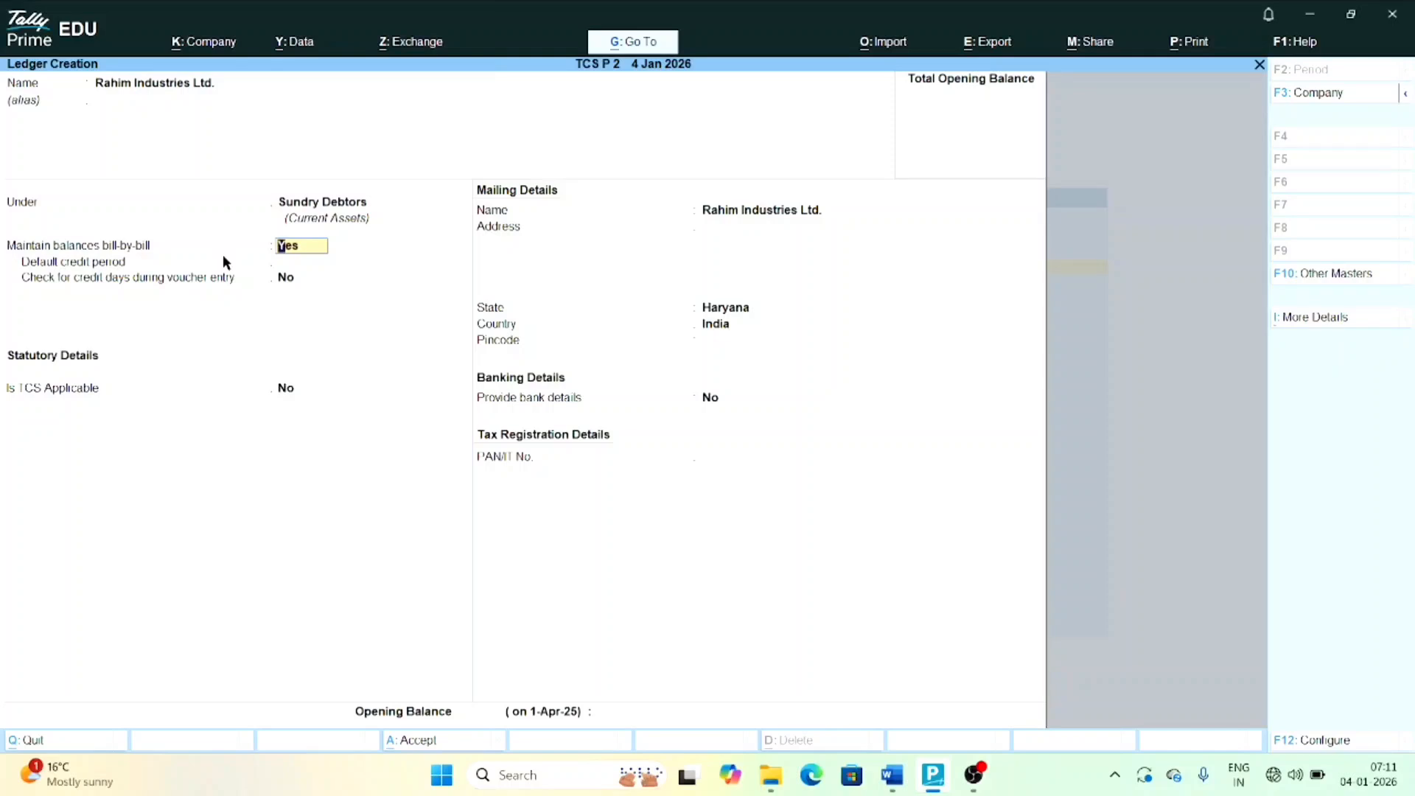
key(Return)
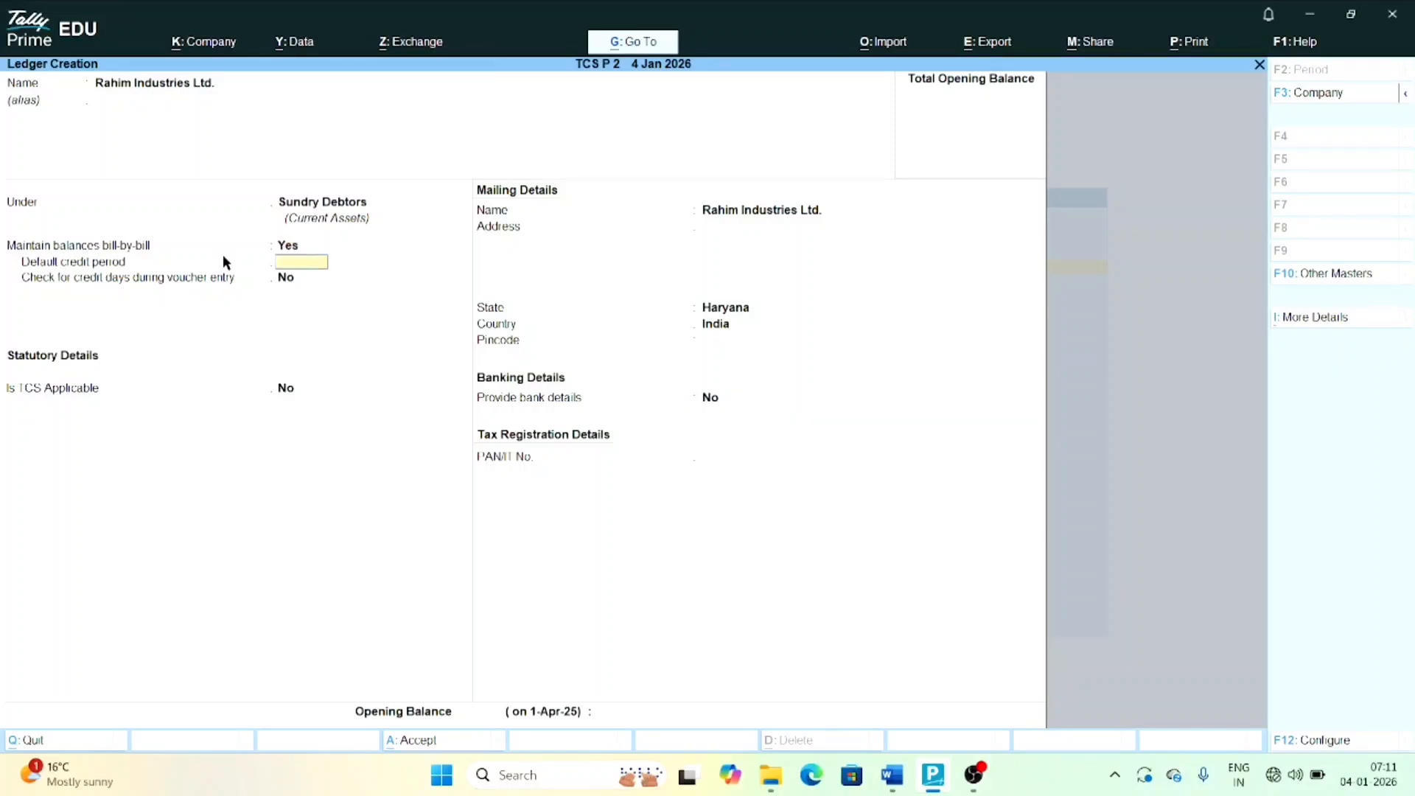
key(Return)
key(Return)
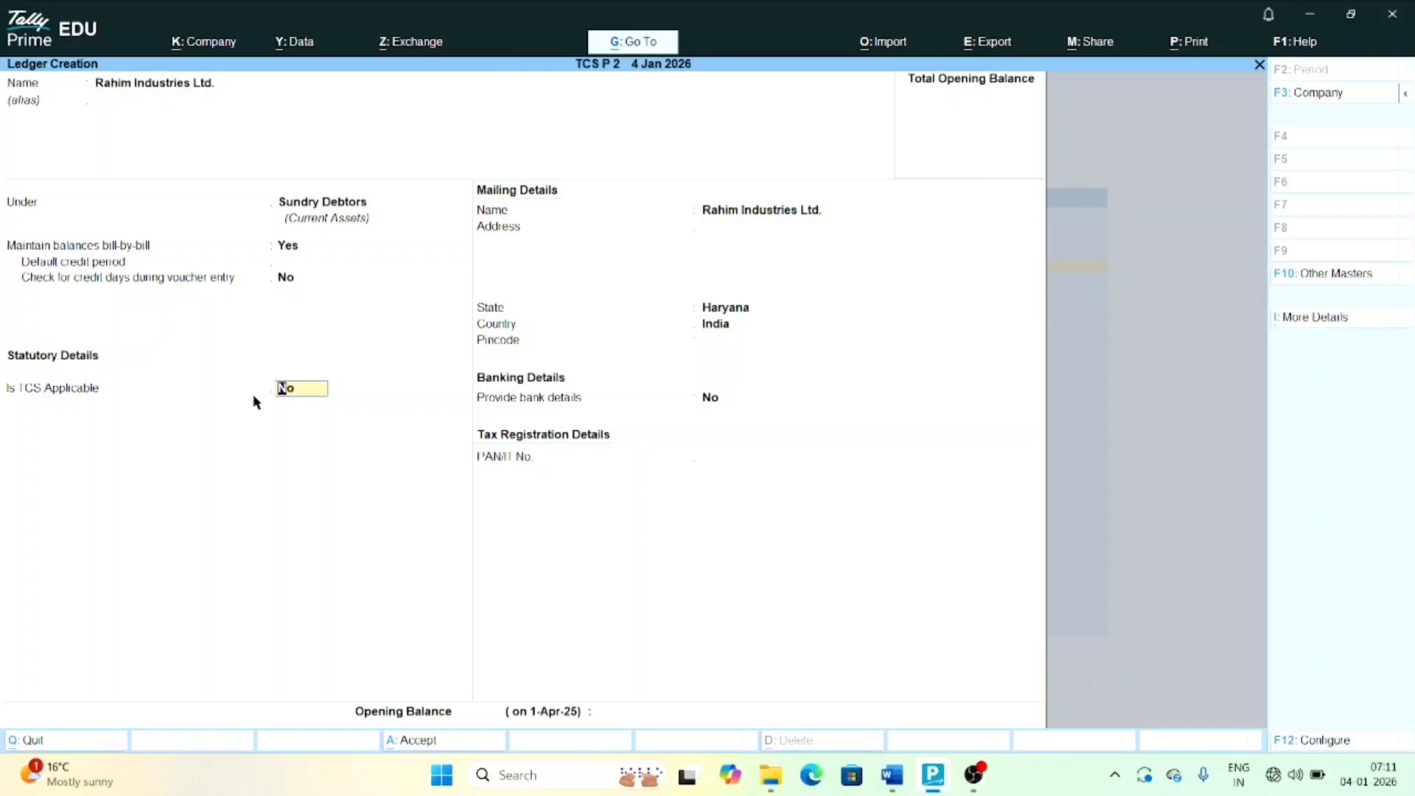
Mark TCS as applicable with collectee type Company - Resident
text(y)
key(Return)
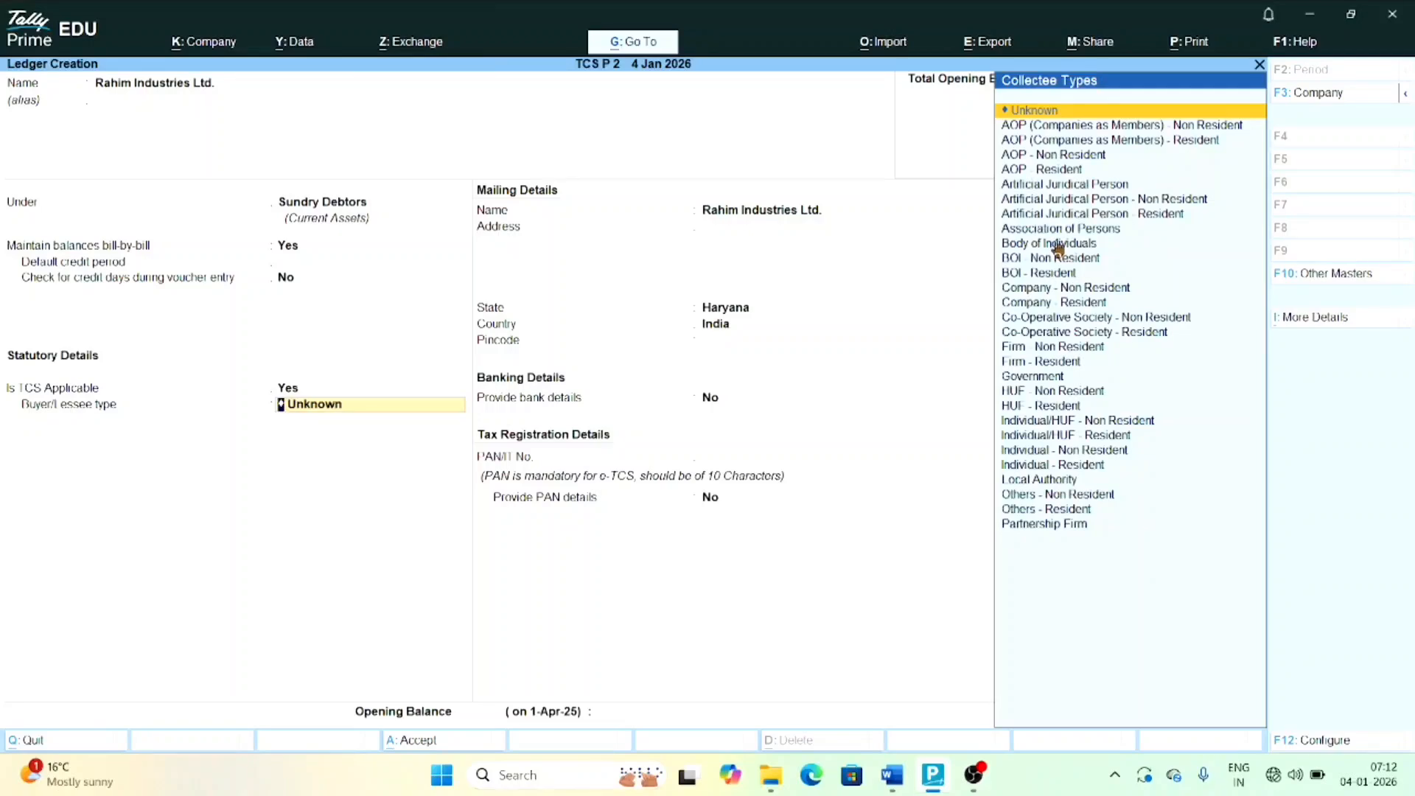
key(Down)
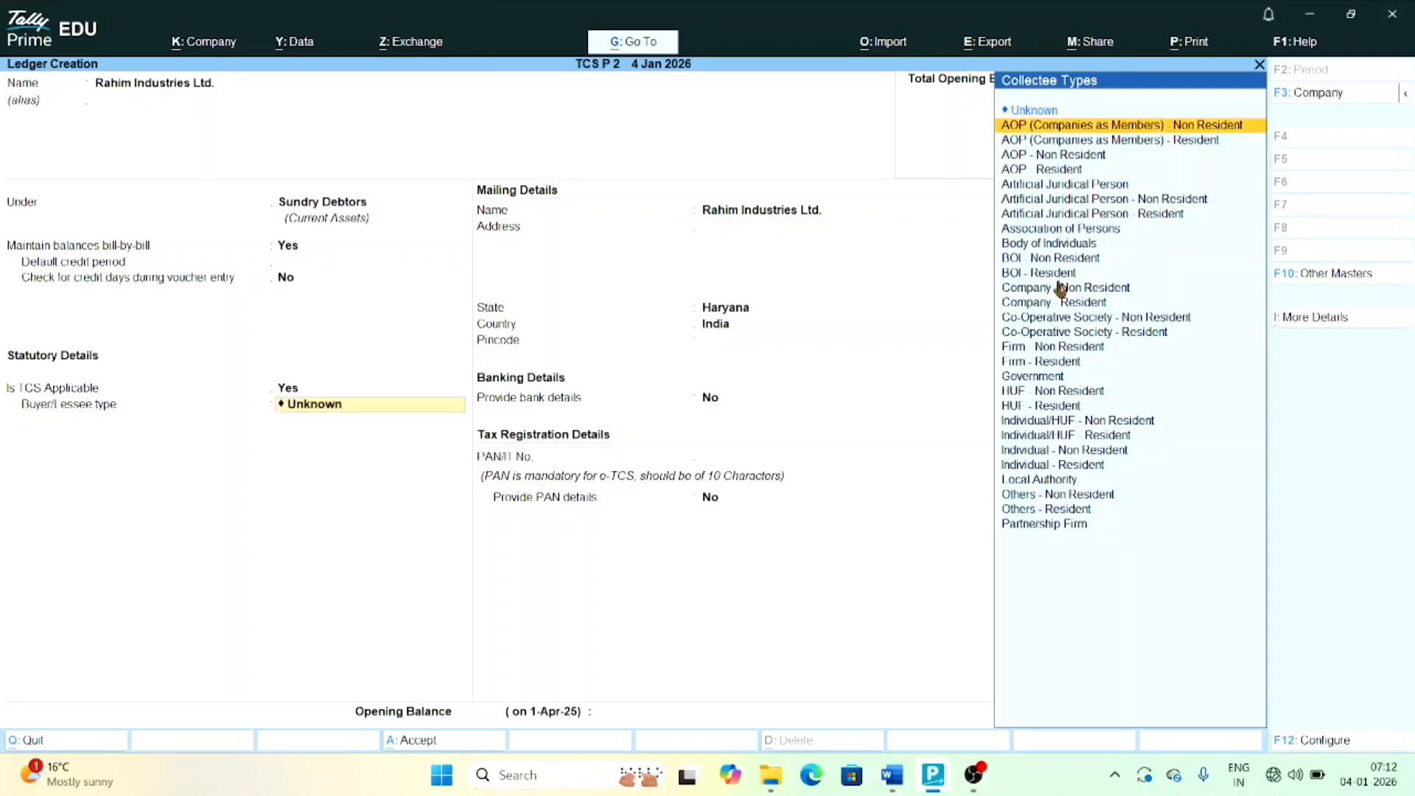
key(Down)
key(Down)
key(Down)
key(Down)
key(Down)
key(Down)
key(Down)
key(Down)
key(Down)
key(Down)
key(Down)
key(Down)
key(Down)
key(Down)
key(Down)
key(Down)
key(Down)
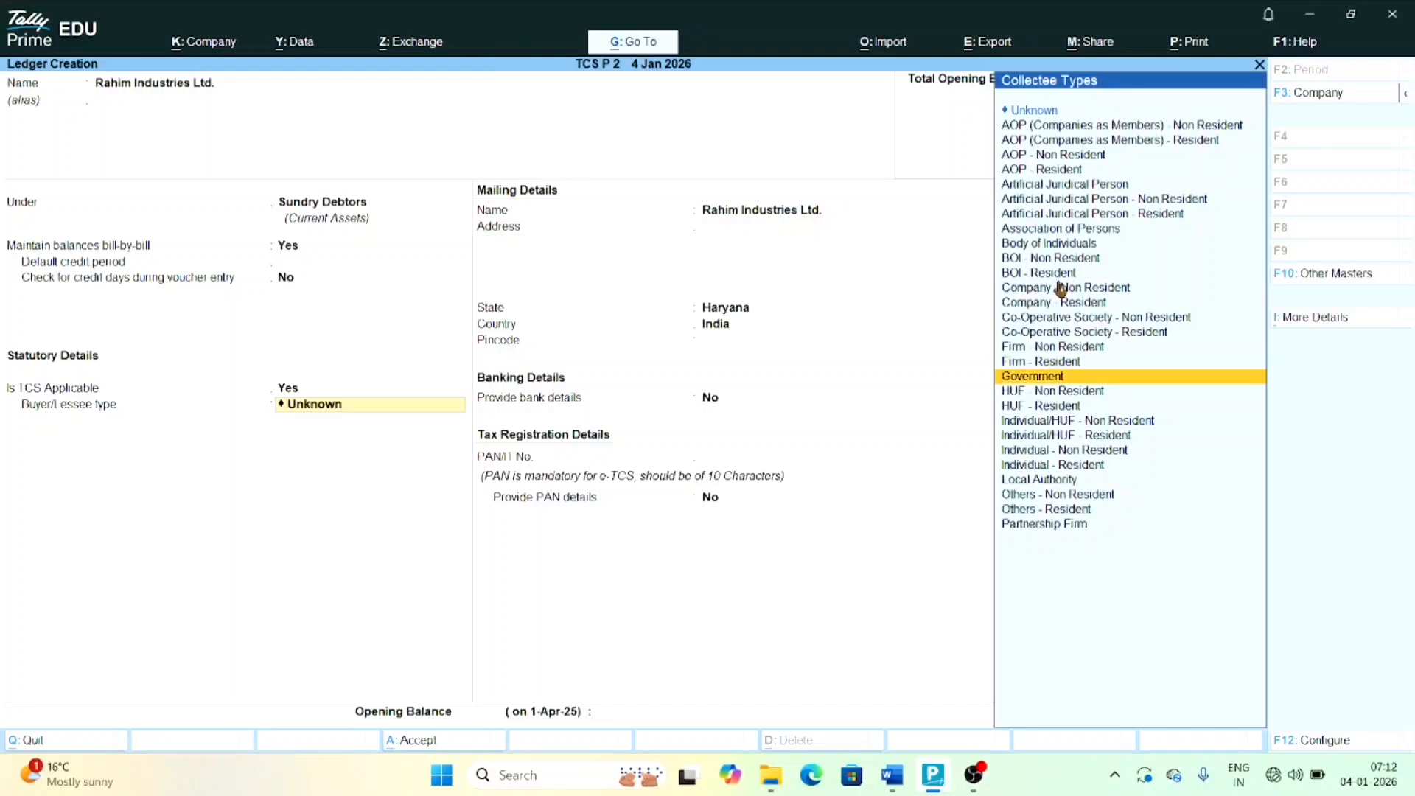
key(Up)
key(Up)
key(Up)
key(Up)
key(Up)
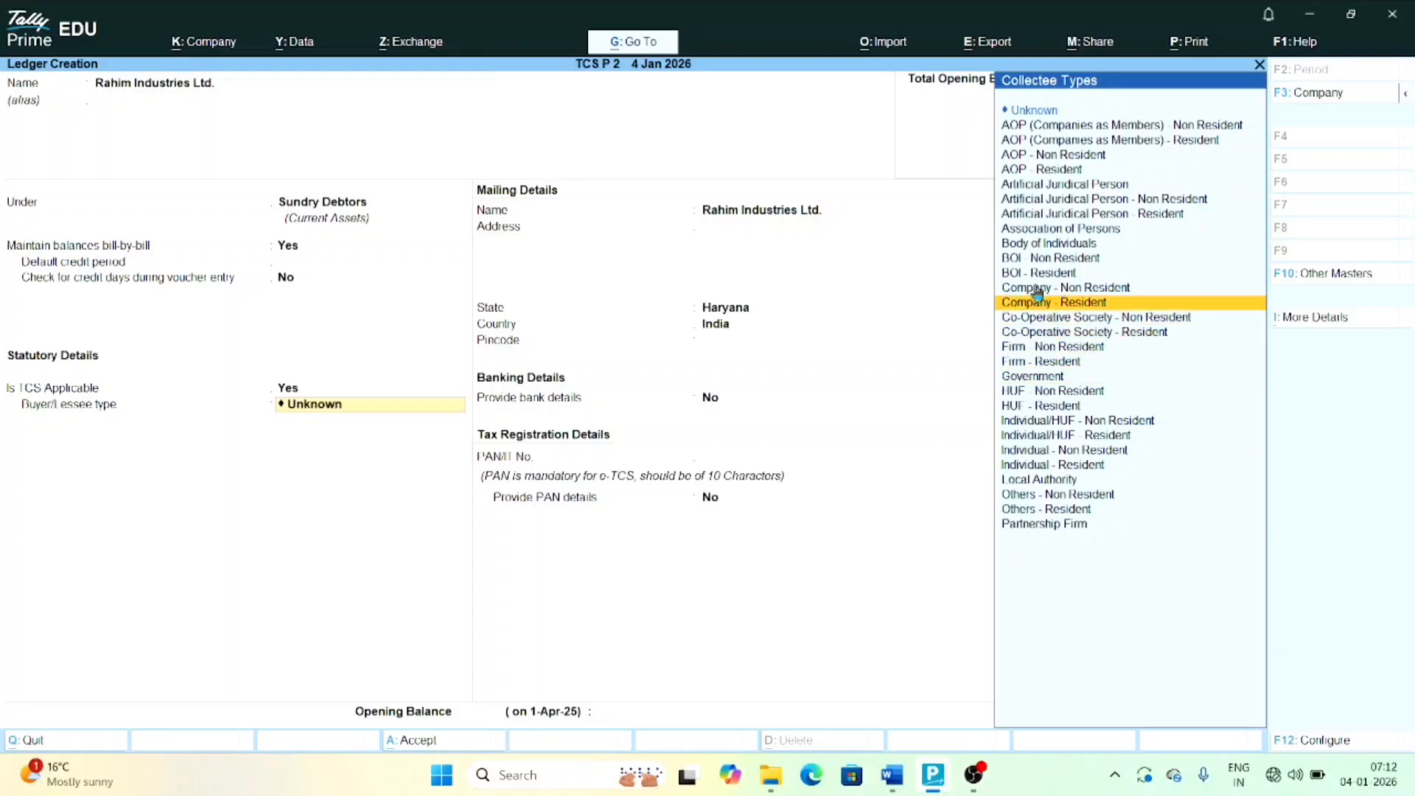
click(1005, 310)
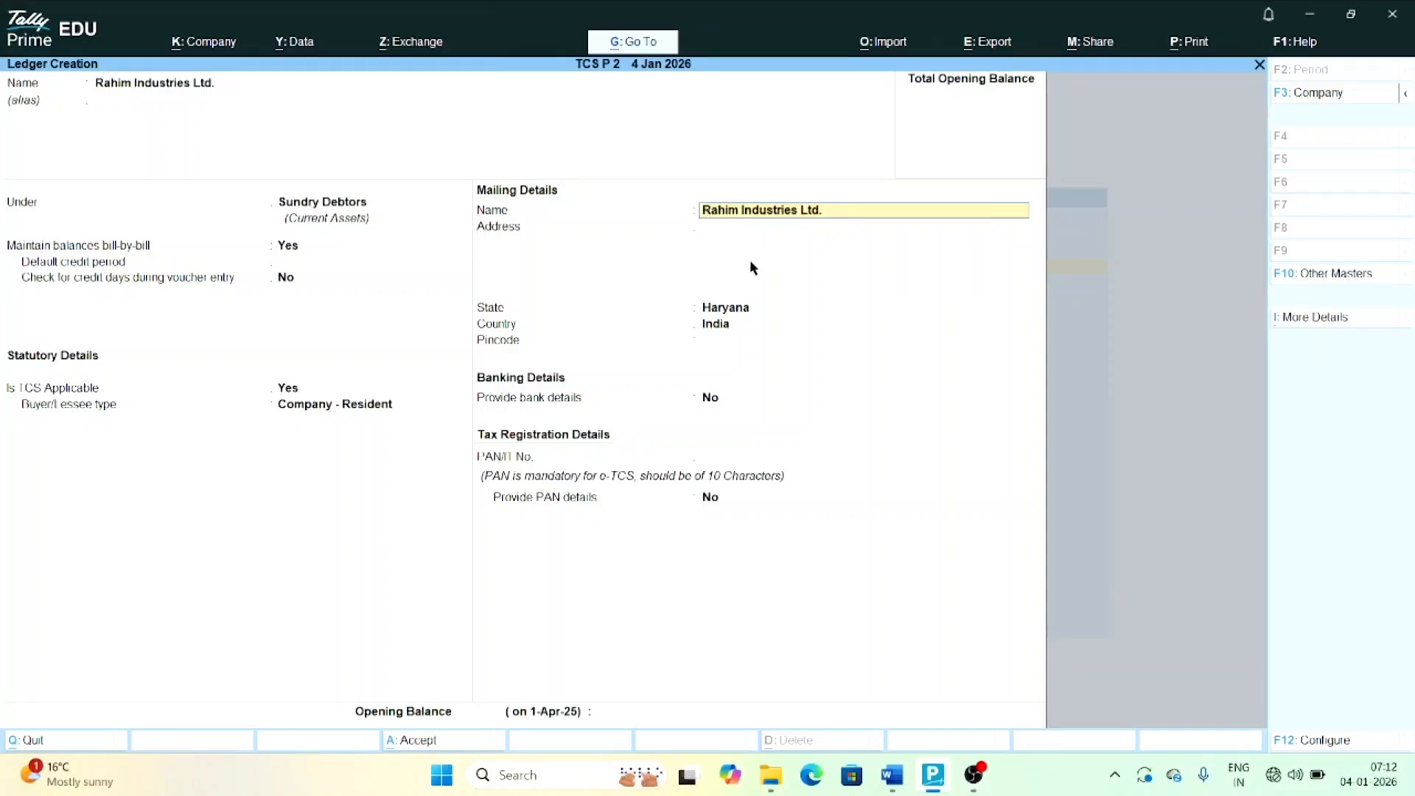
Enter the party's PAN and save the Rahim Industries Ltd. ledger
key(Return)
key(Return)
key(Return)
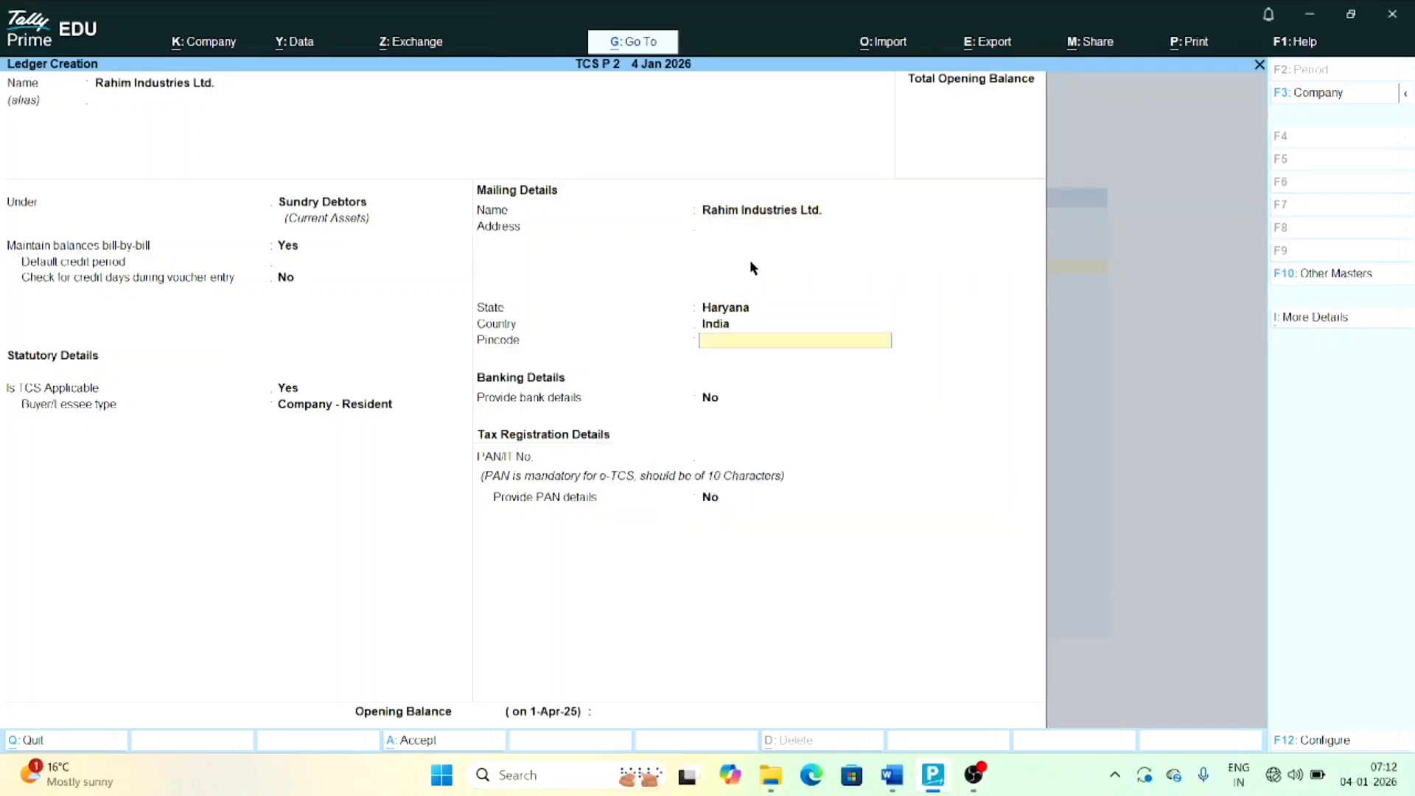
key(Return)
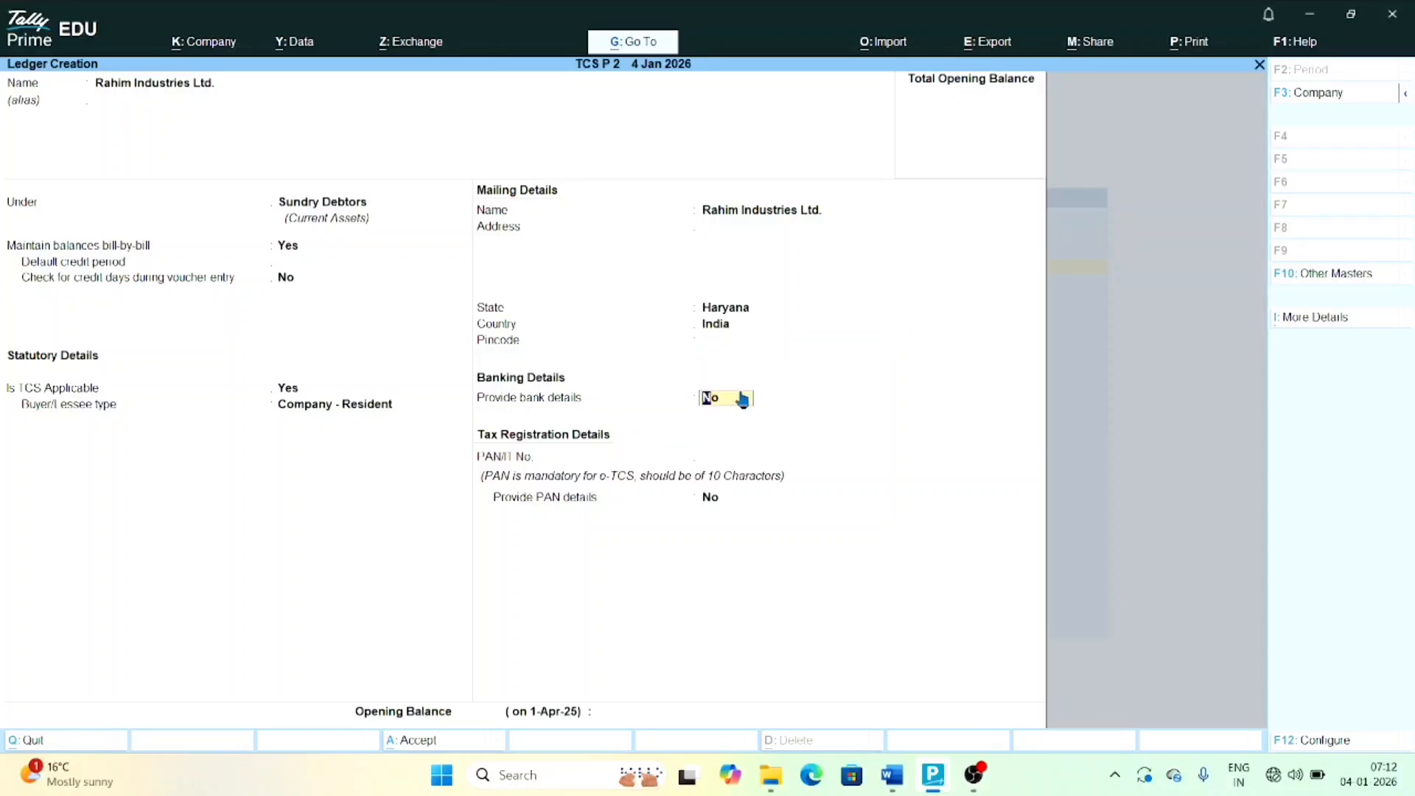
key(Return)
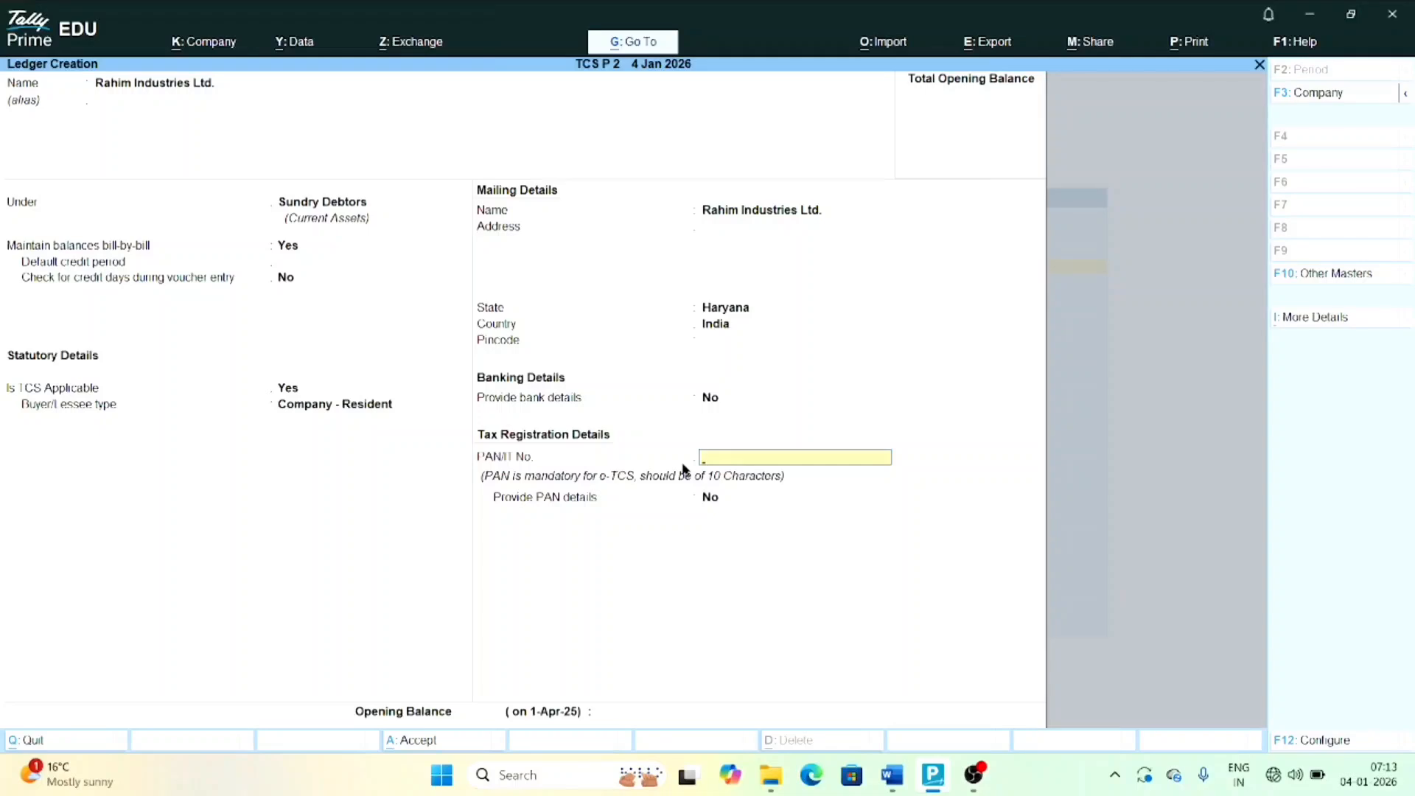
text(ASDCG1837T)
key(Return)
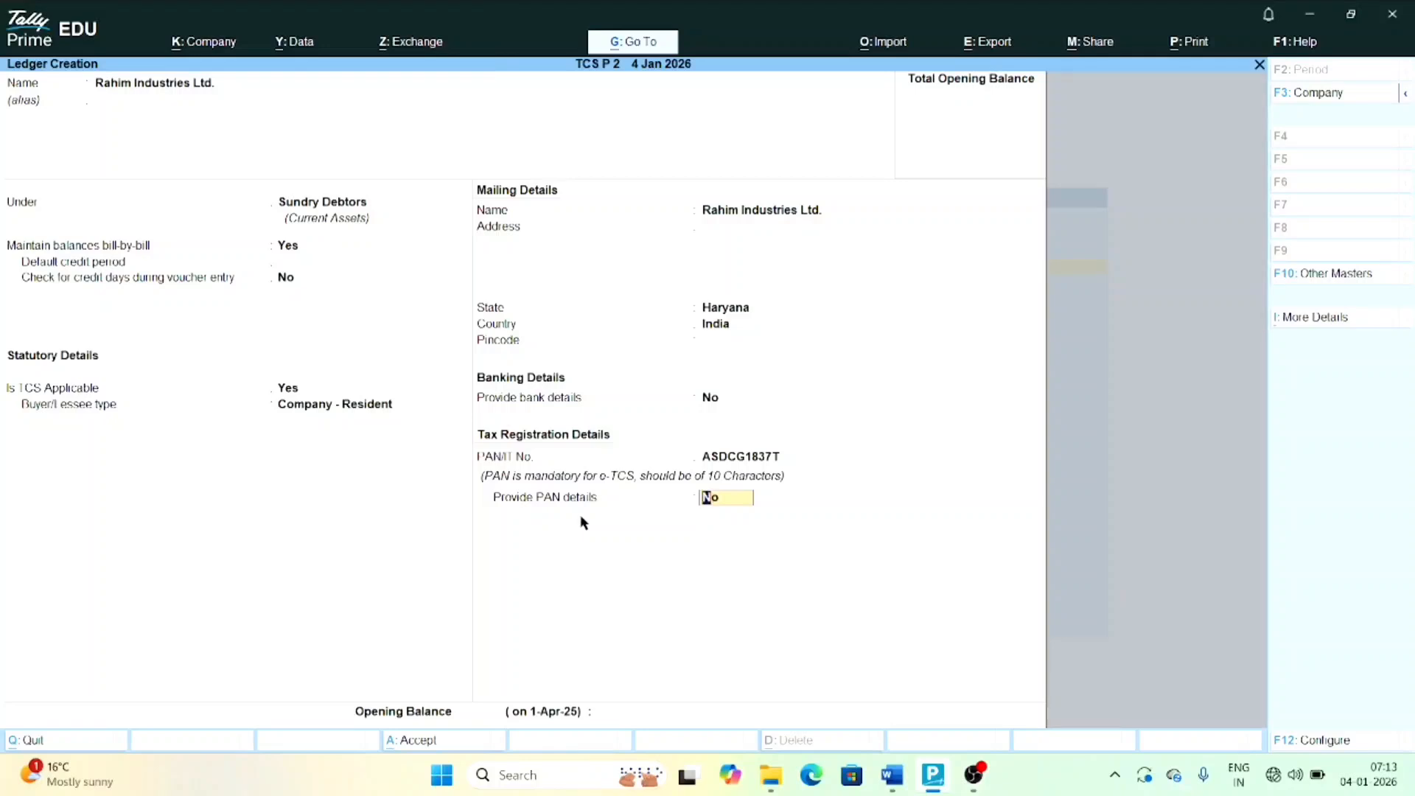
key(Return)
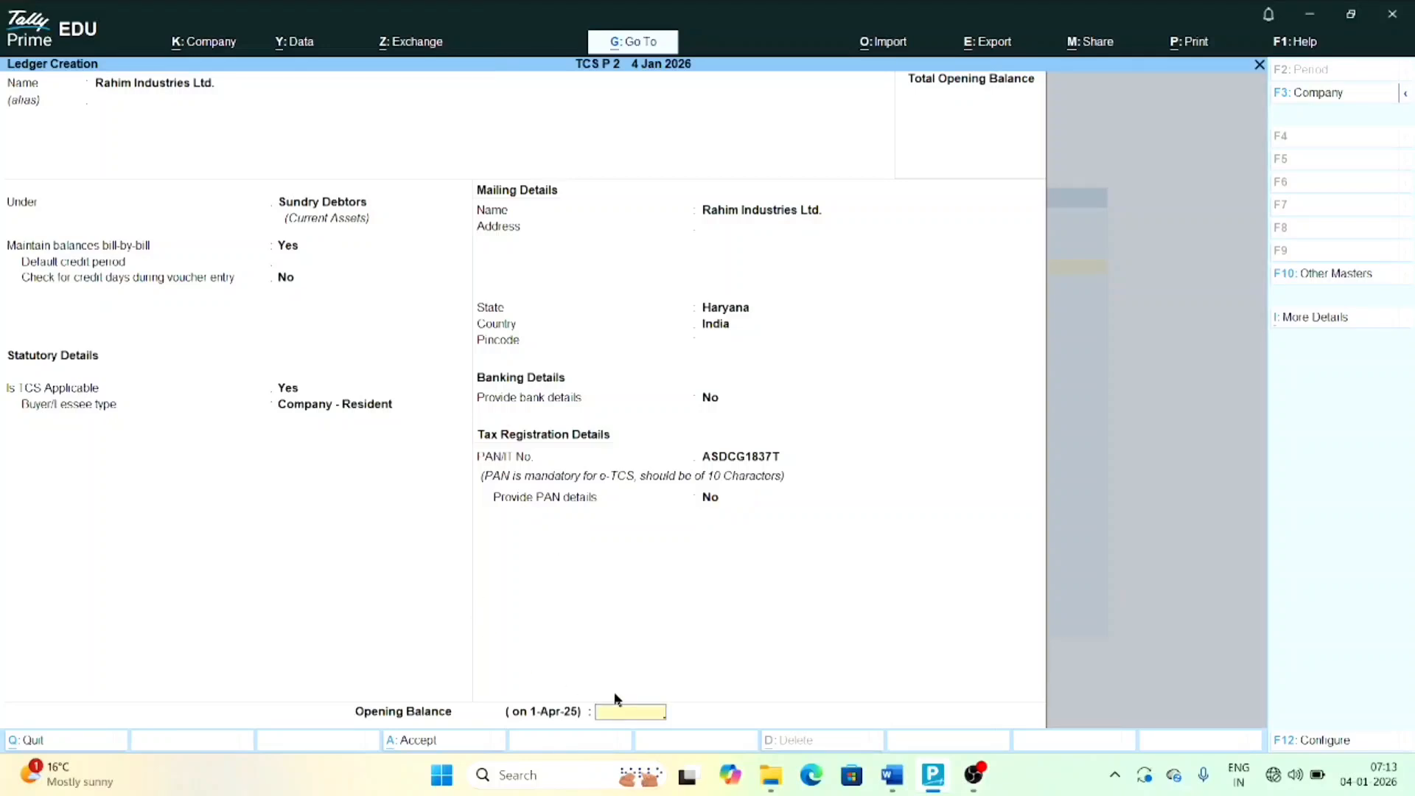
key(Return)
key(Return)
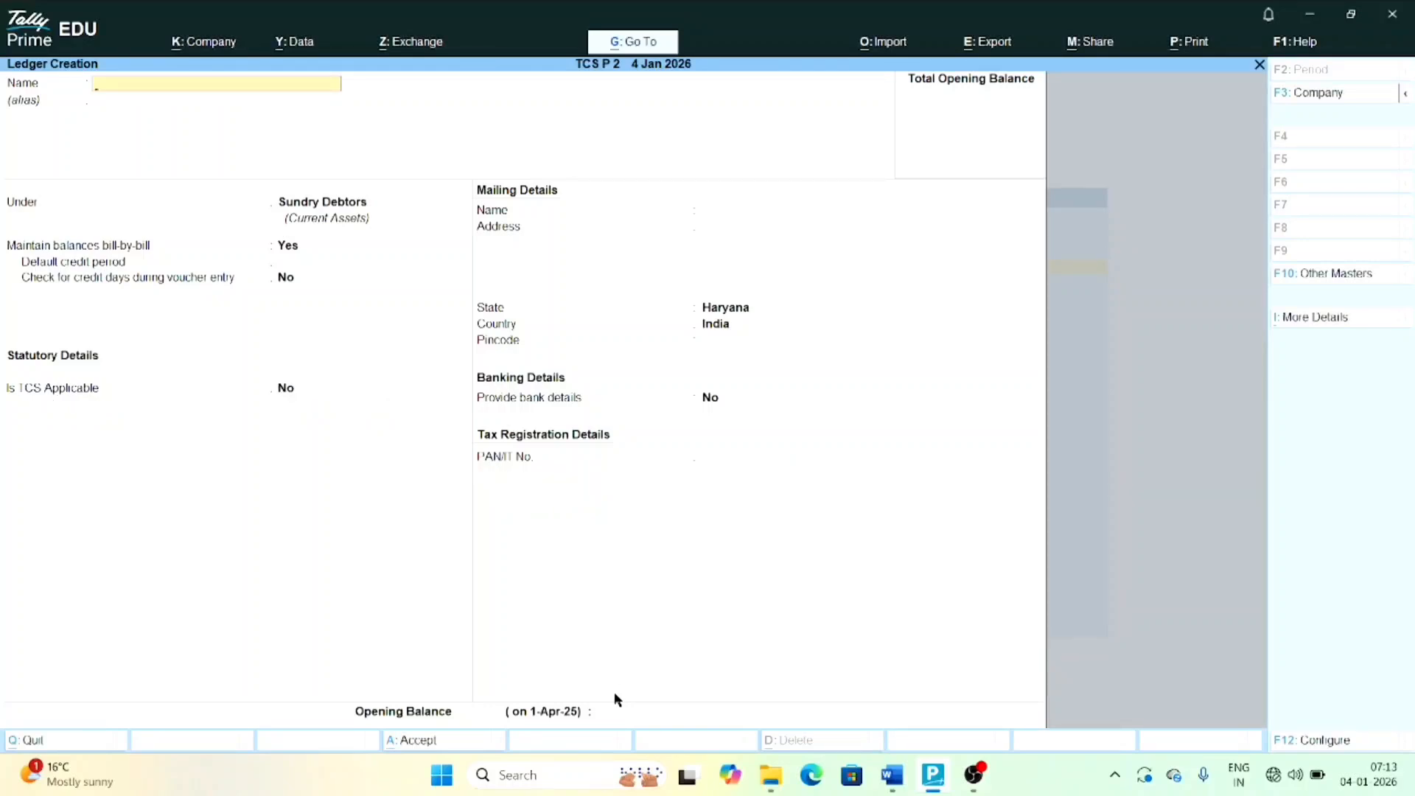
key(Escape)
Start a new ledger 'Sale of Fixed Asstet' under Indirect Incomes, type Not Applicable
key(Return)
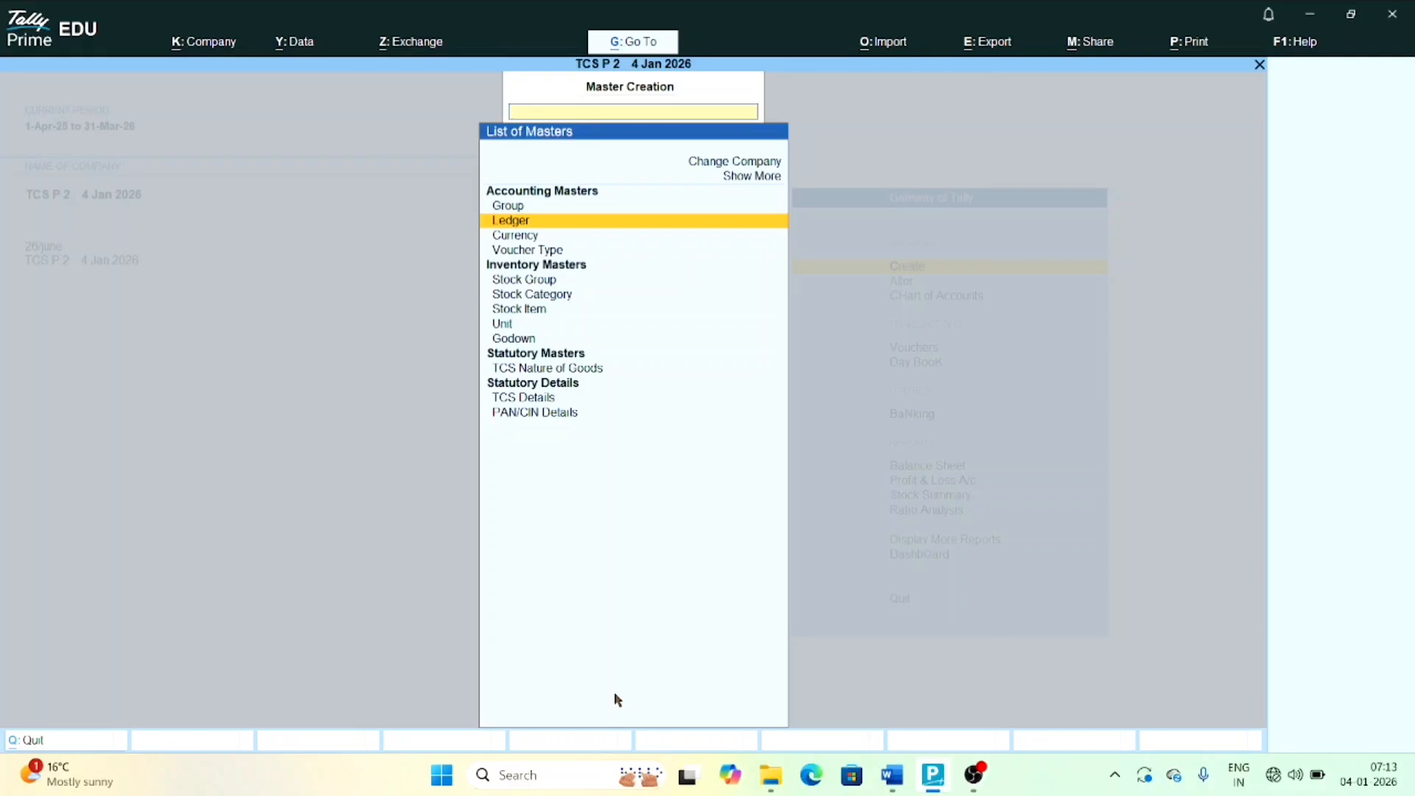
key(Return)
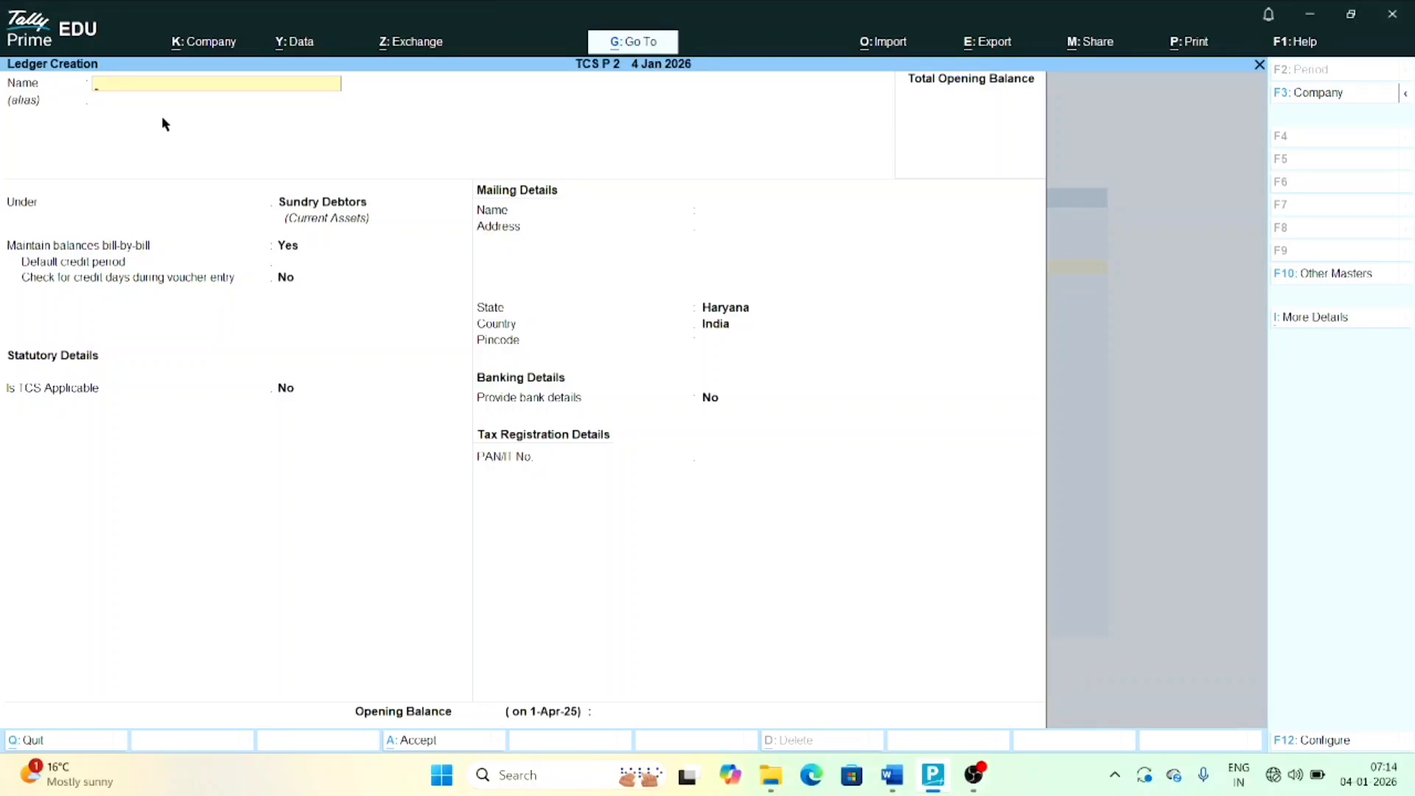
text(Sale of Fixed Asstet)
key(Return)
key(Return)
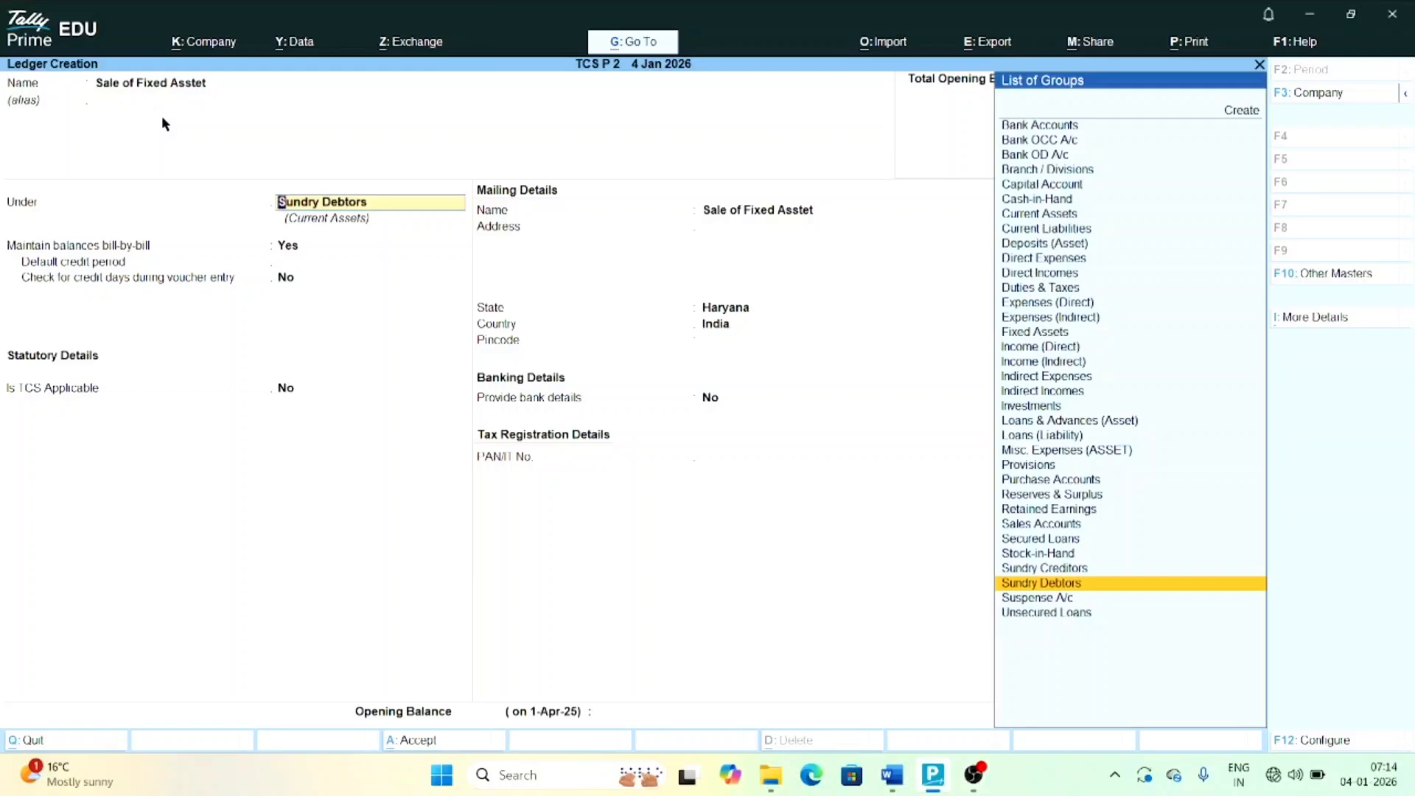
text(Indirect)
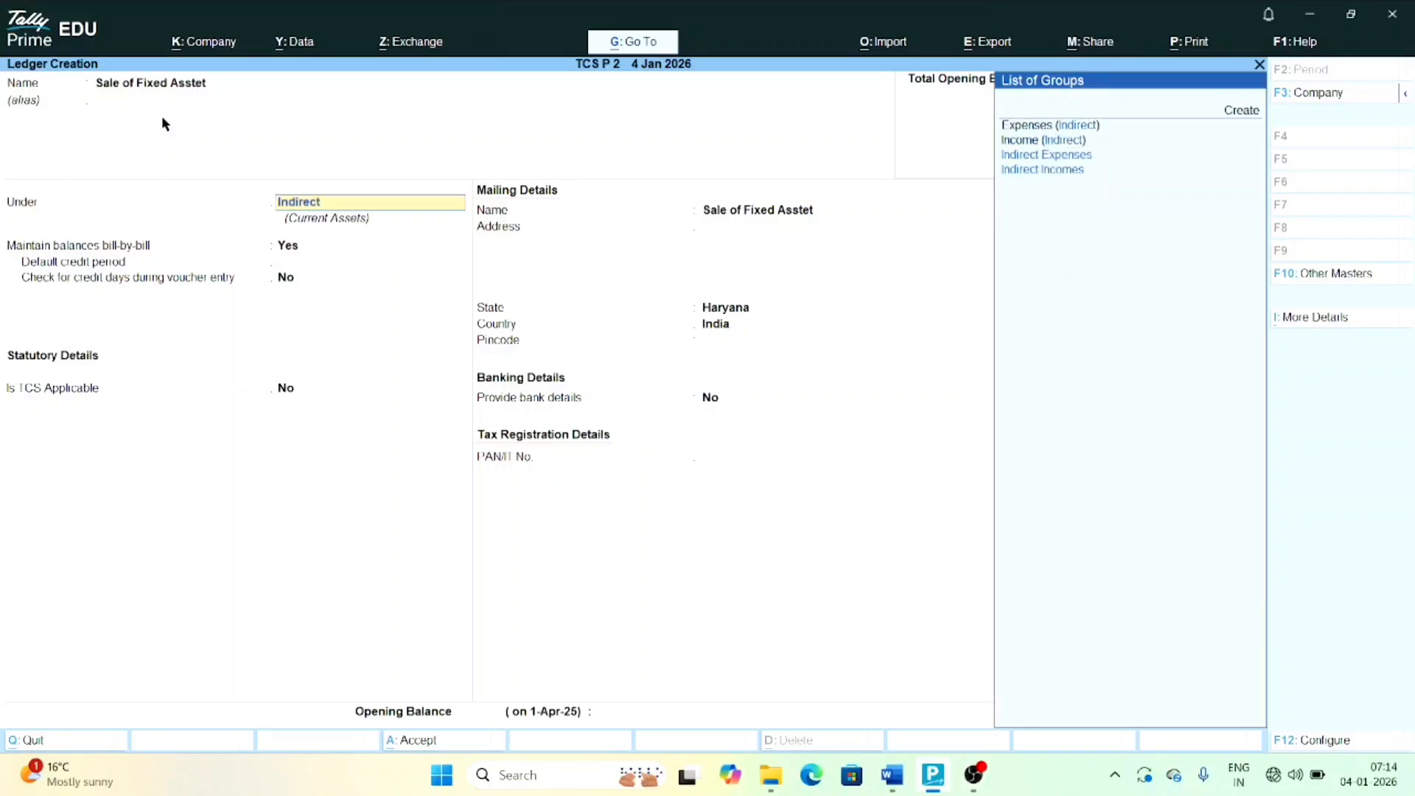
key(Return)
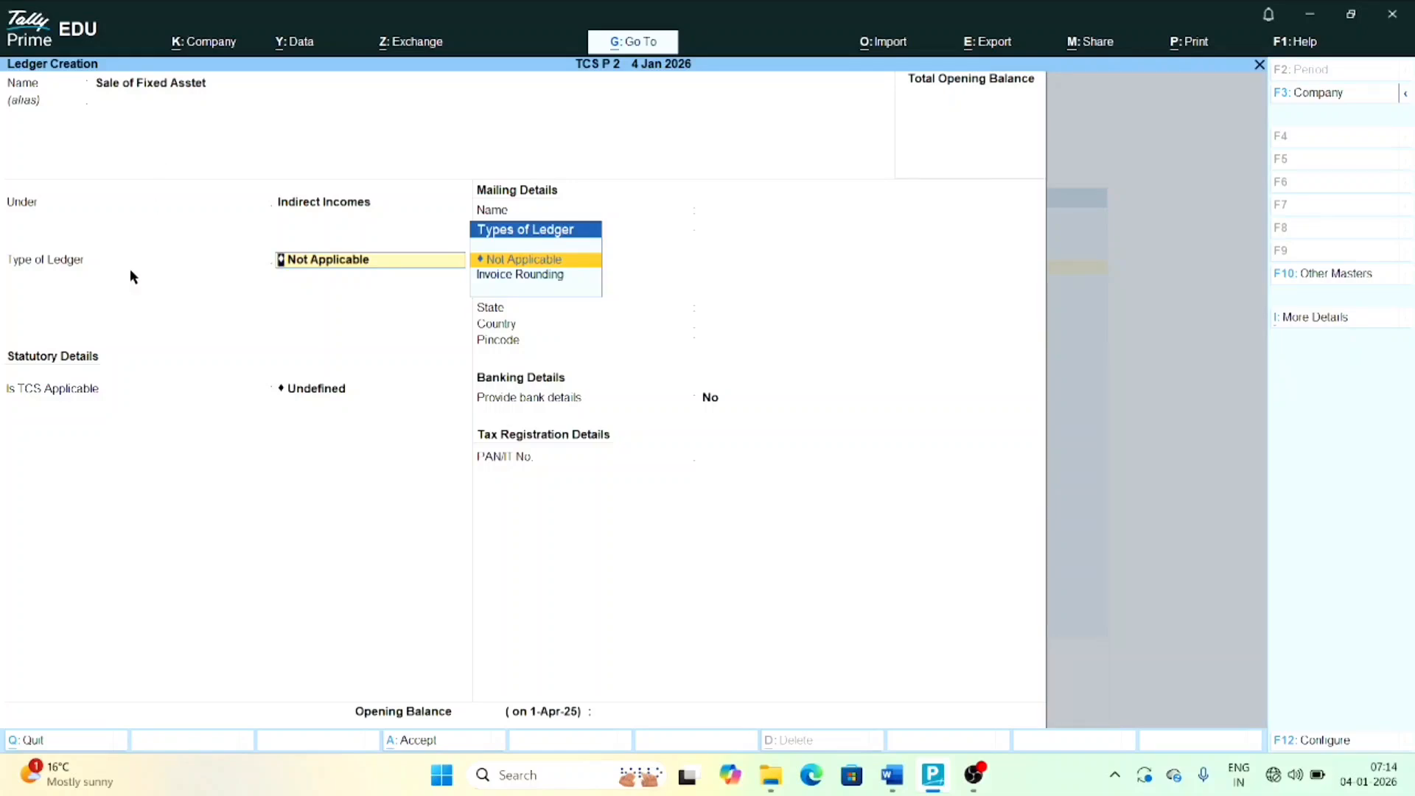
key(Return)
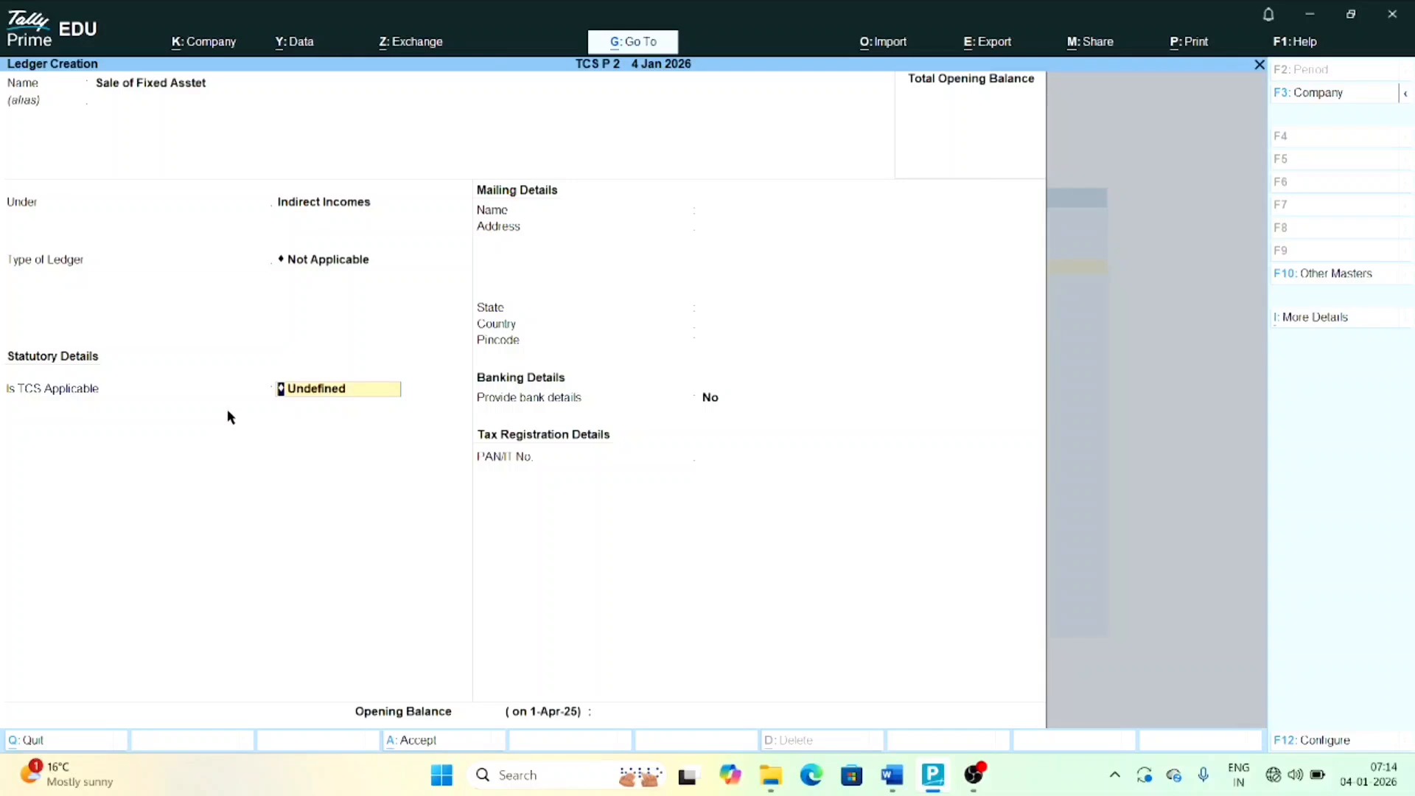
Set TCS Applicable with nature of goods Sale of Motor Vehicle and save the ledger
key(y)
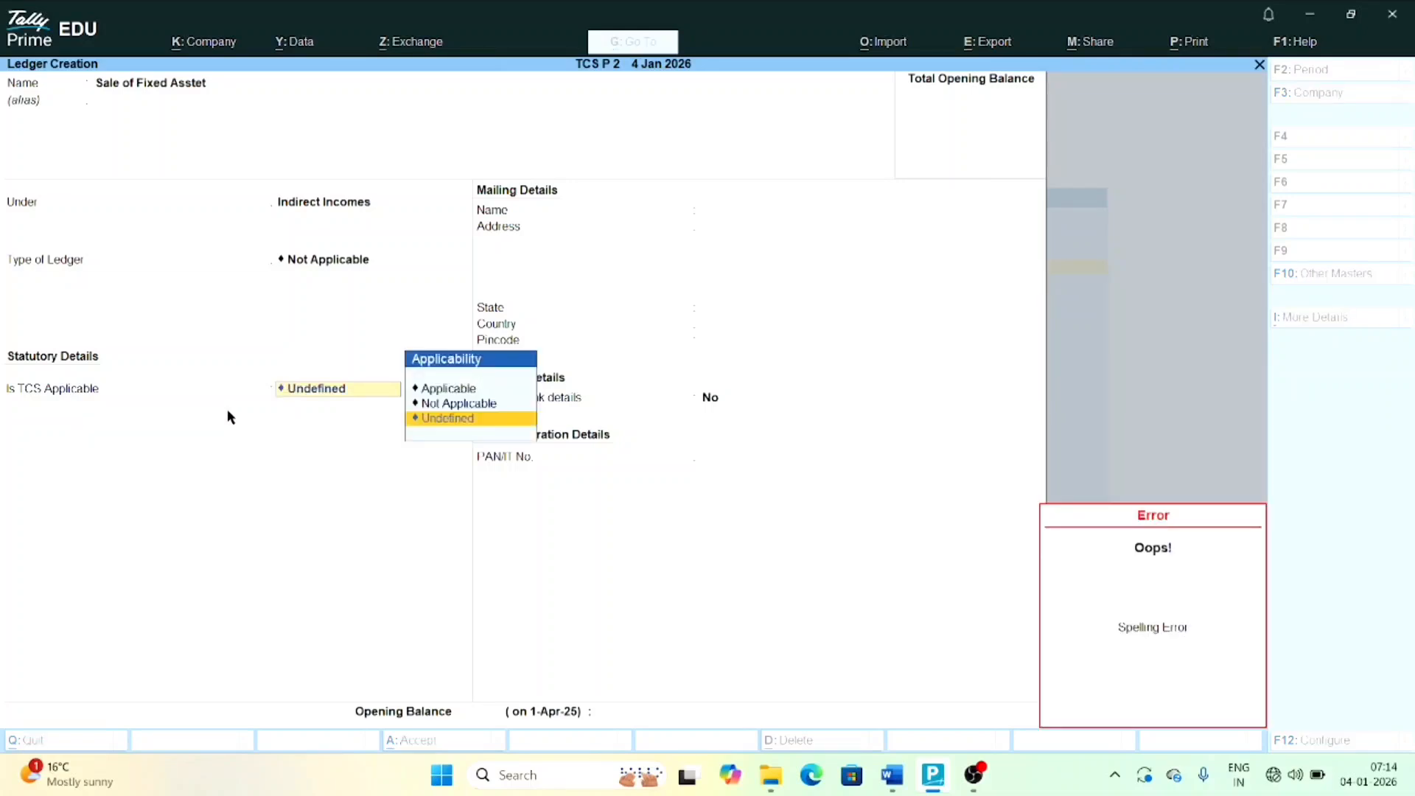
key(Up)
key(Up)
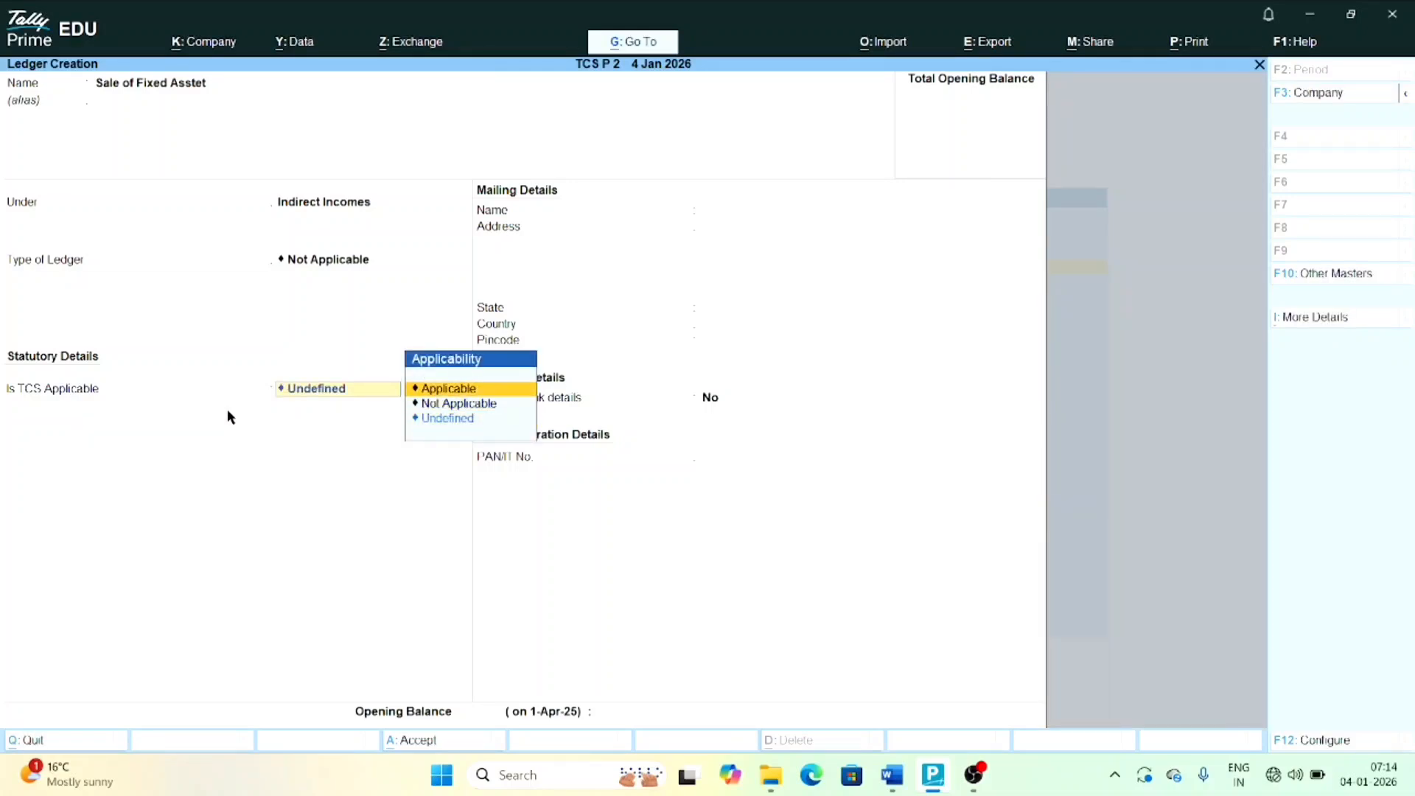
key(Return)
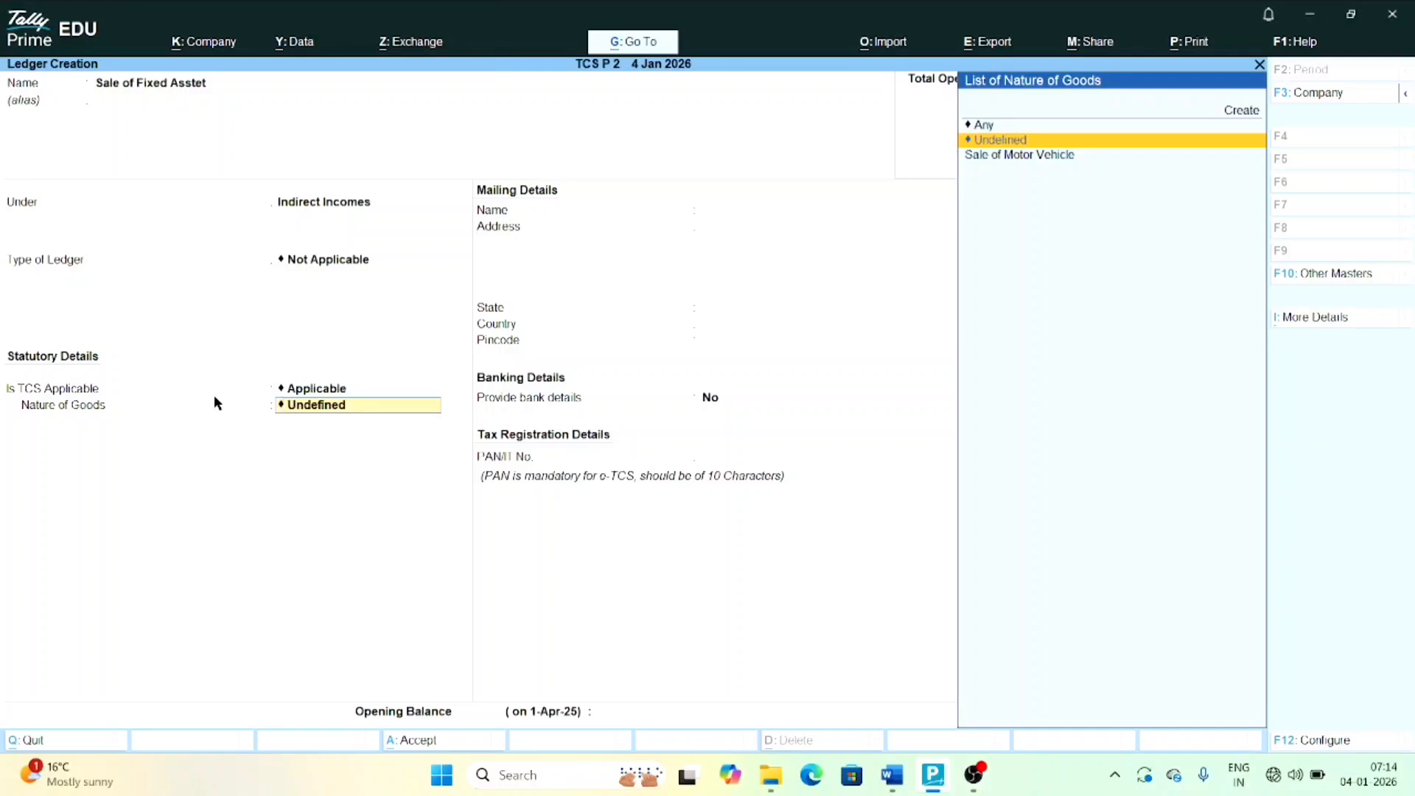
key(Down)
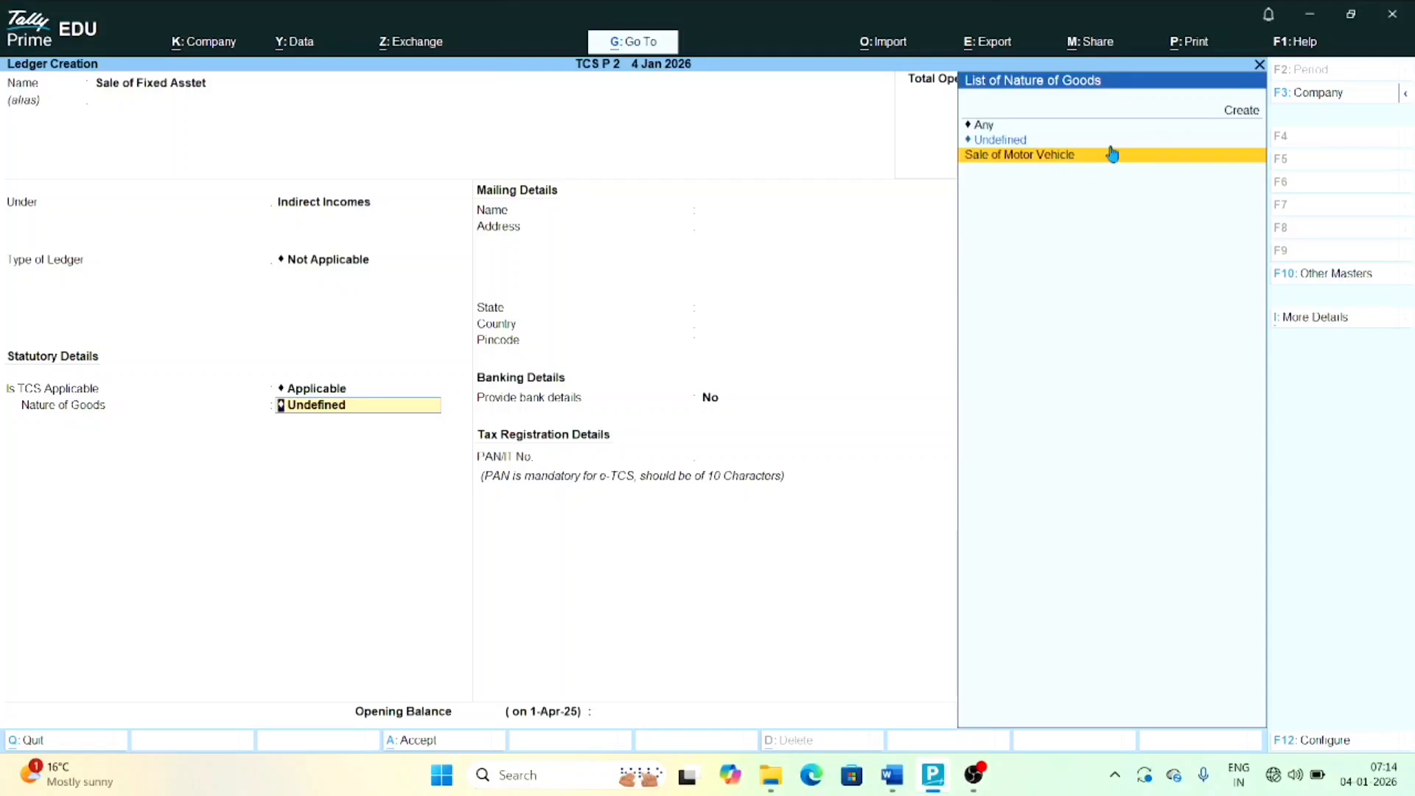
click(1001, 169)
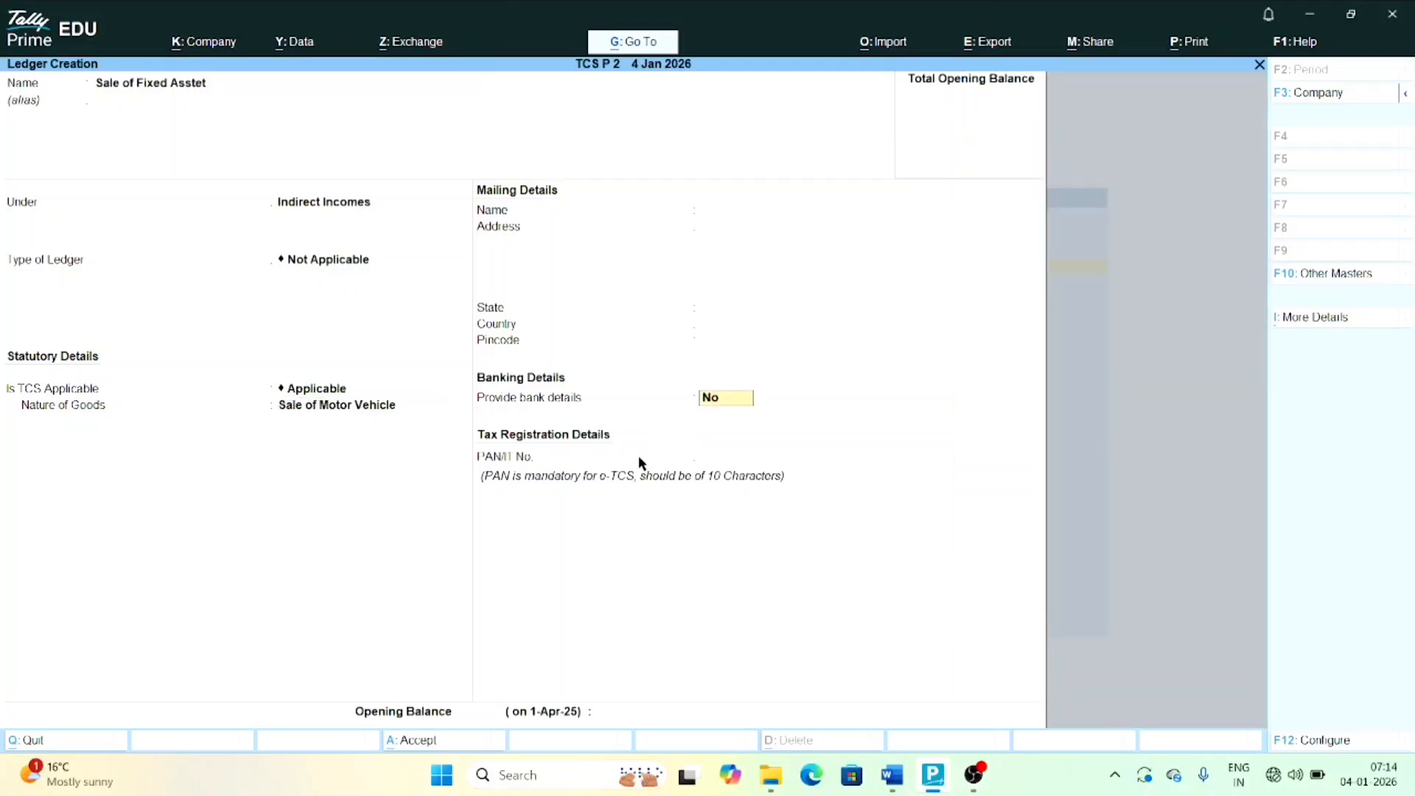
key(Return)
key(Return)
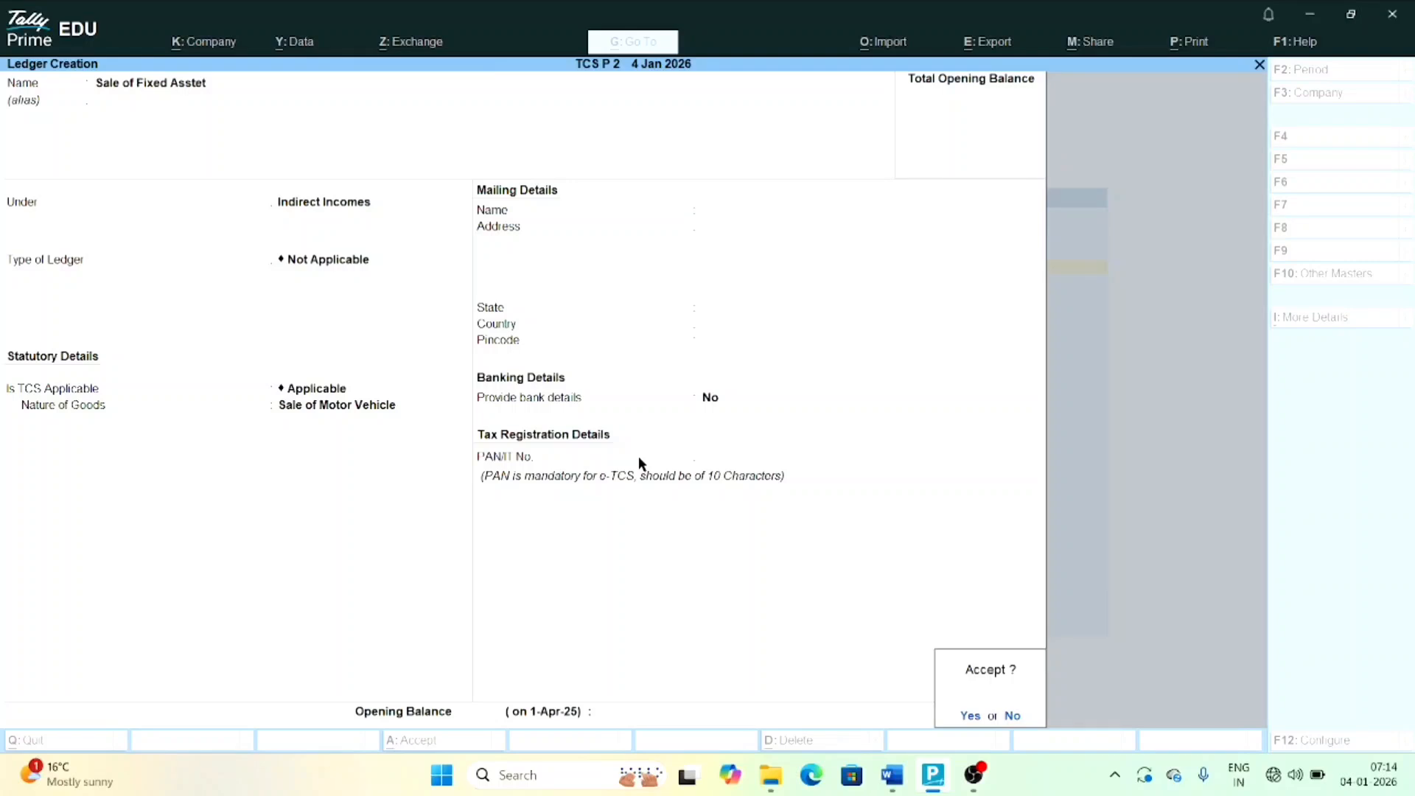
key(Return)
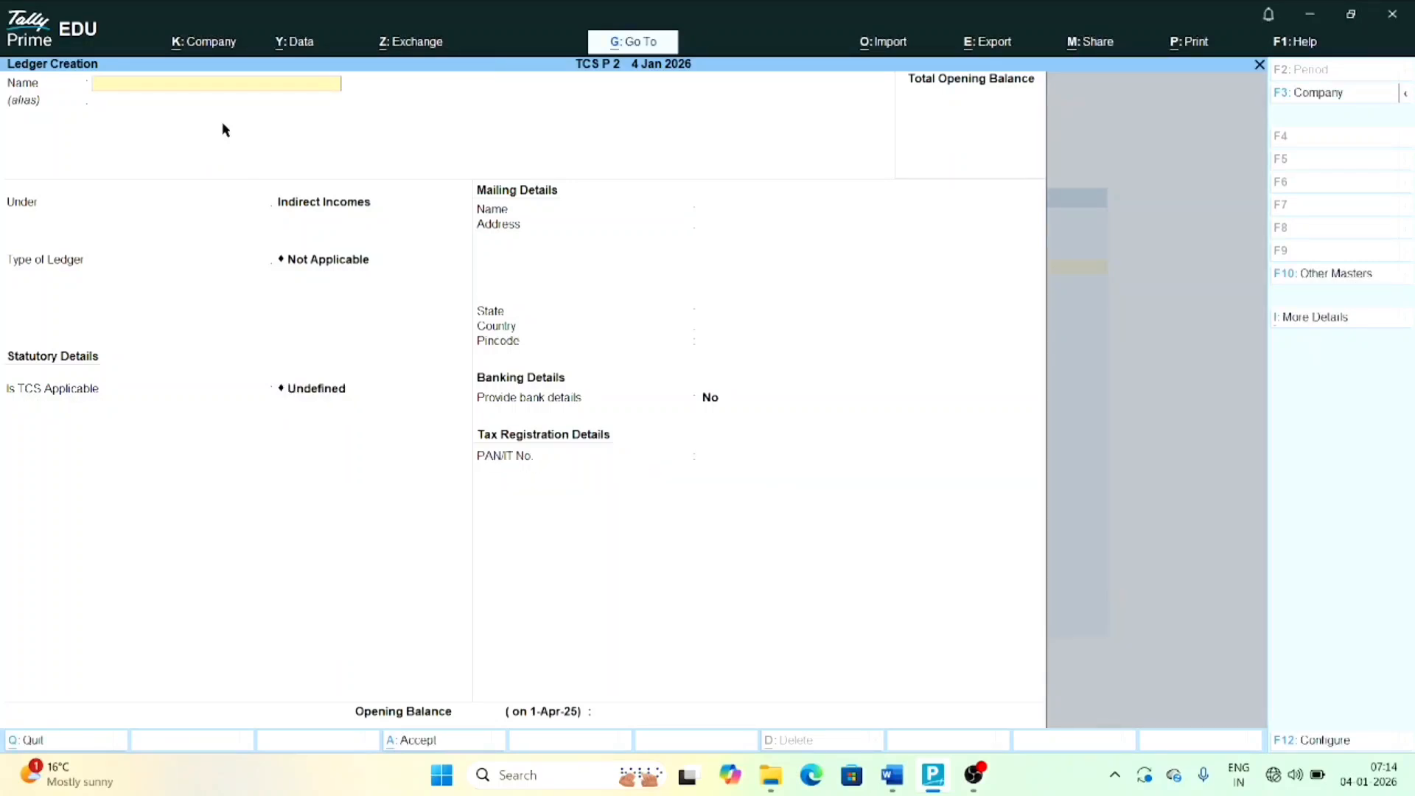
Create ledger 'TCS' under Duties & Taxes with duty type TCS and nature of goods Any
text(TCS)
key(Return)
key(Return)
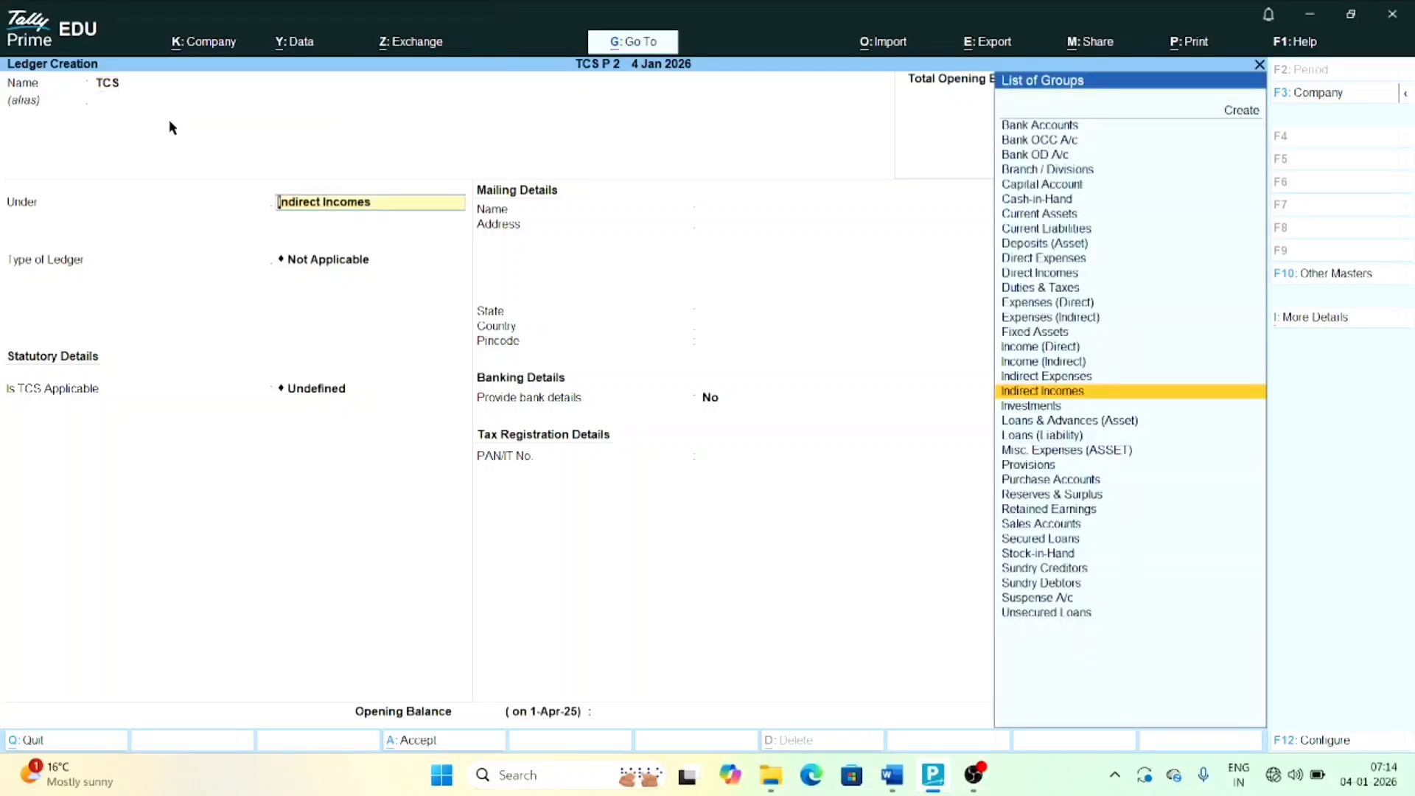
text(Dut)
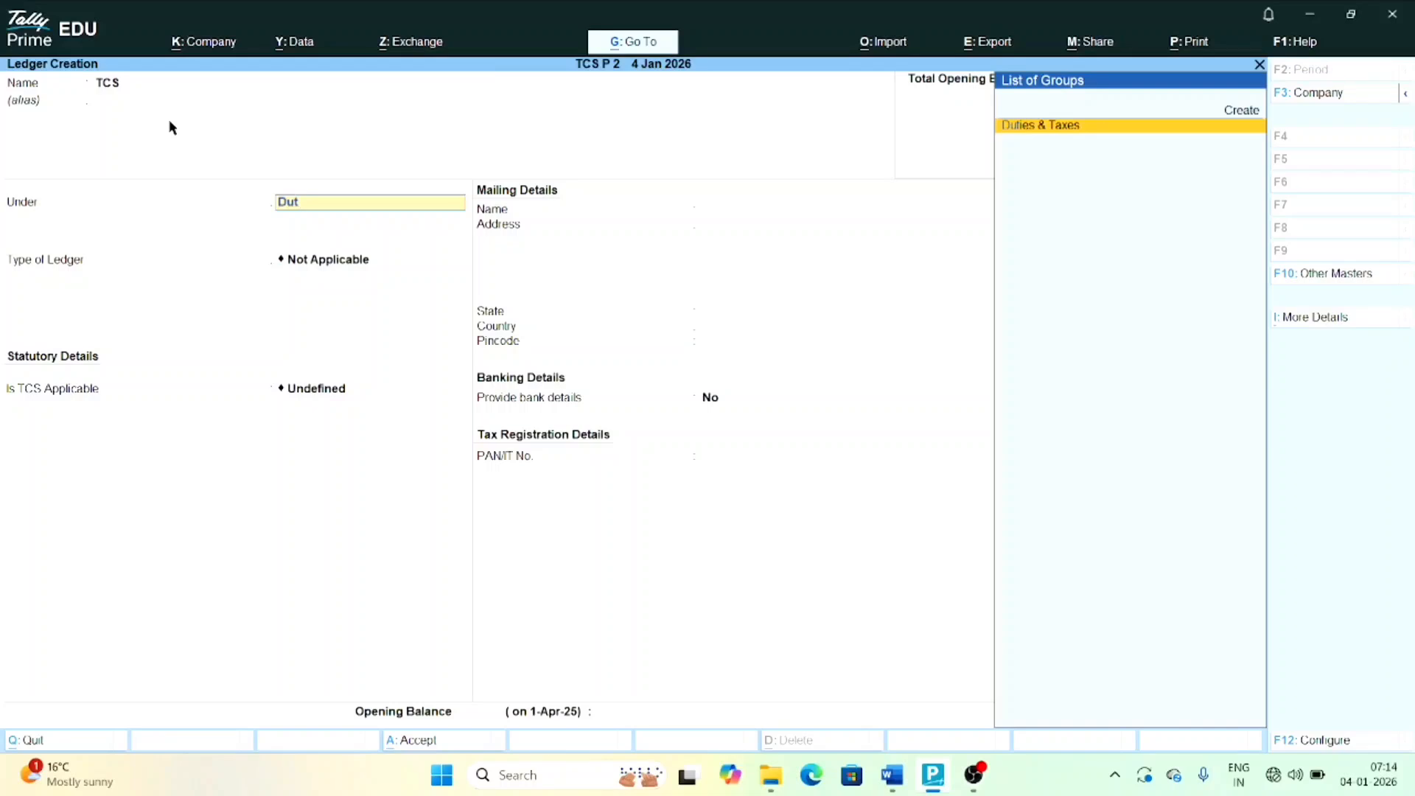
key(Return)
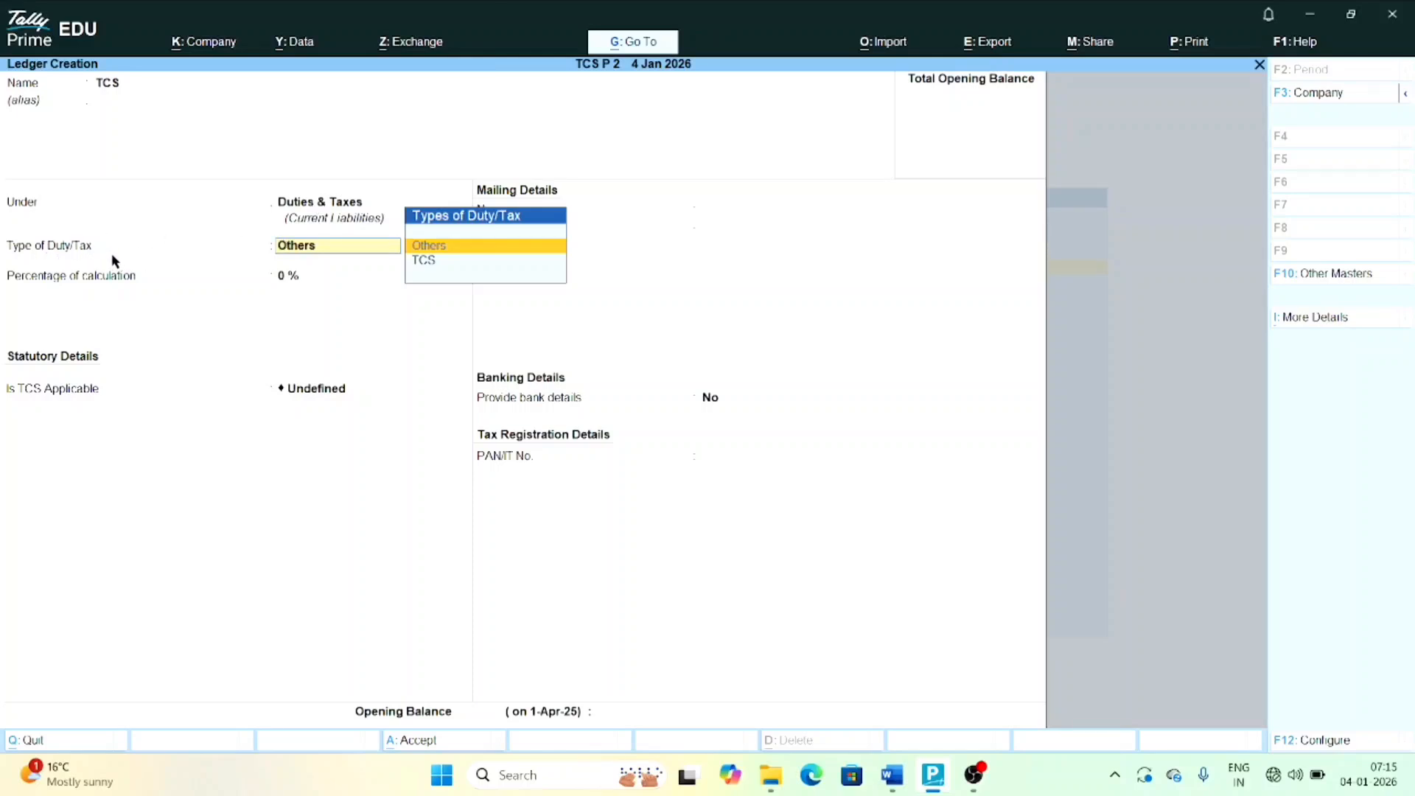
key(Down)
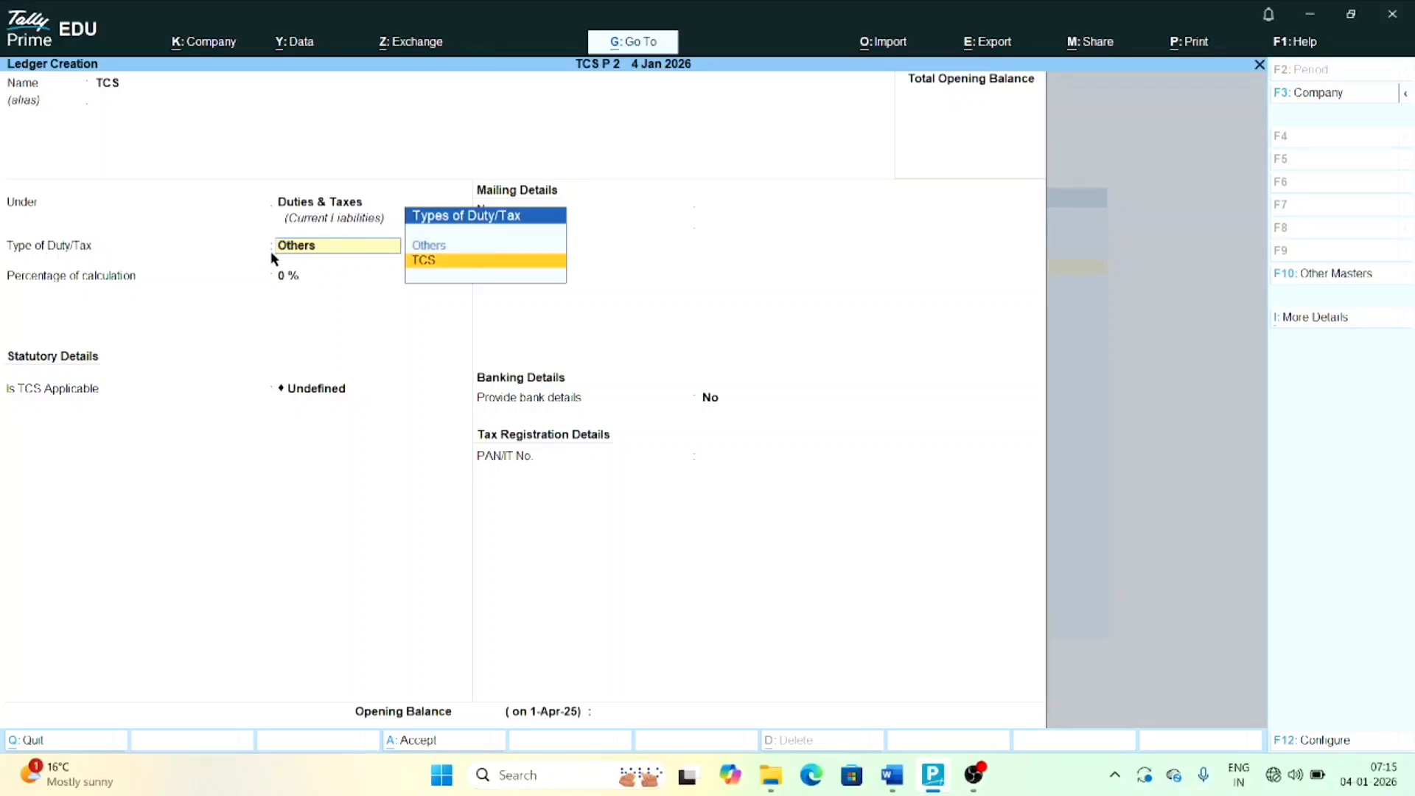
key(Return)
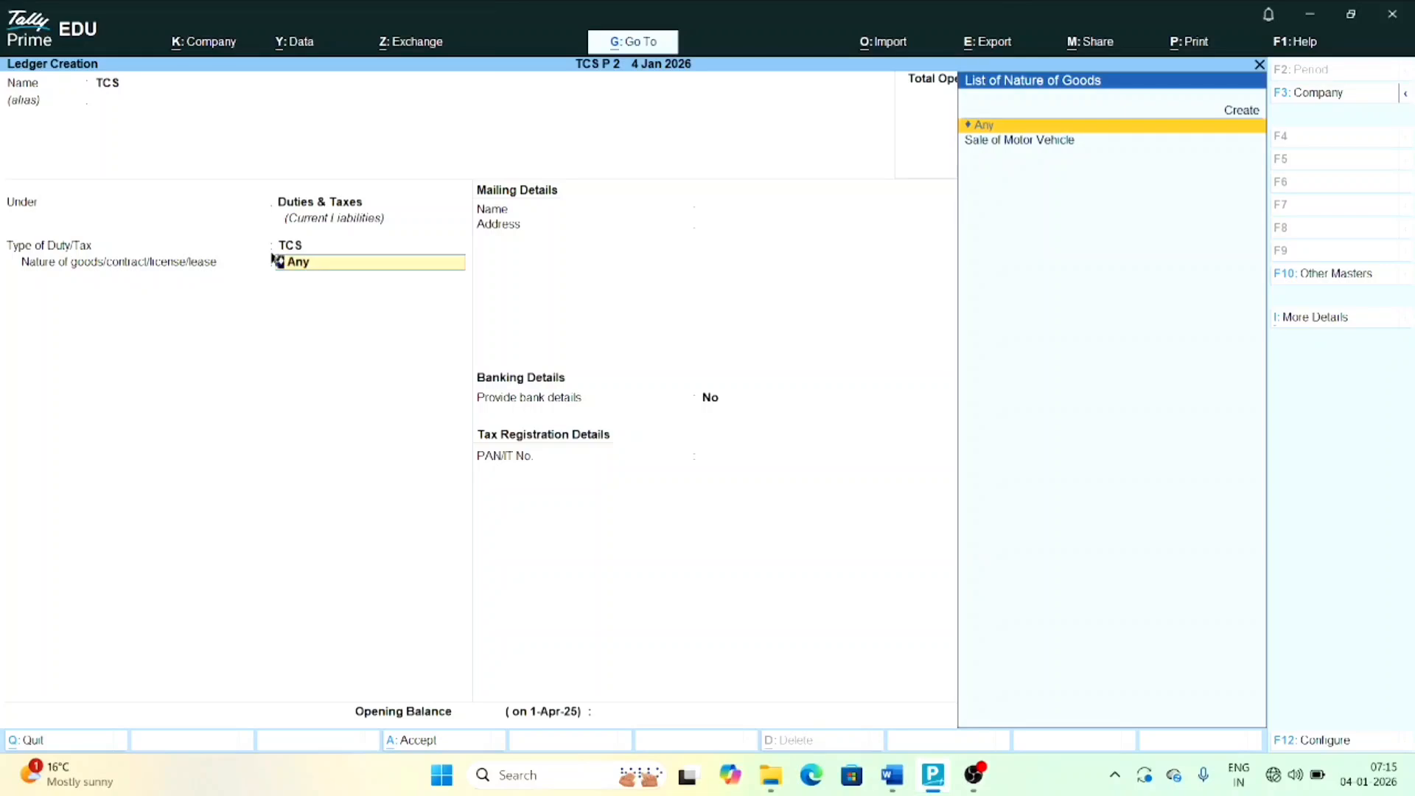
key(Return)
key(Return)
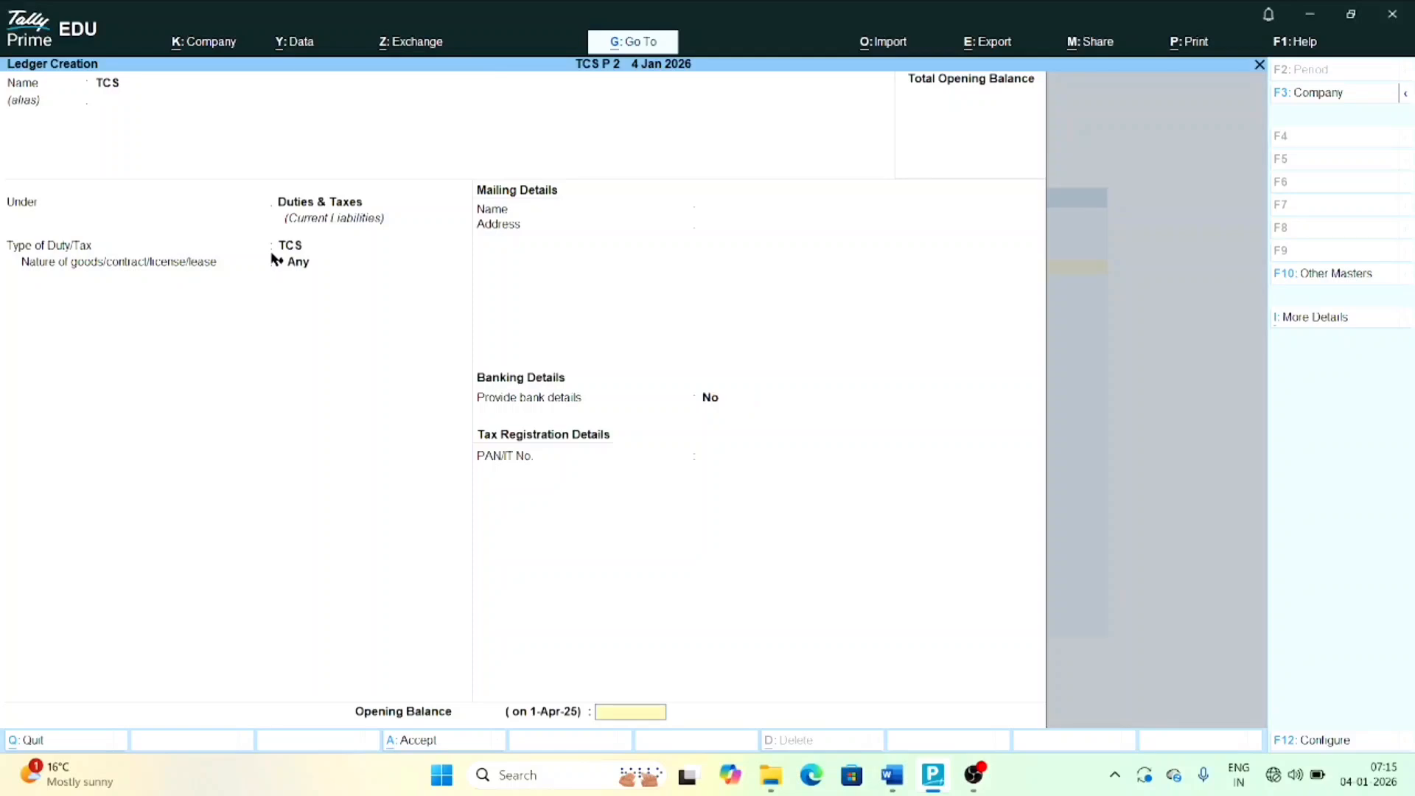
key(Return)
key(Return)
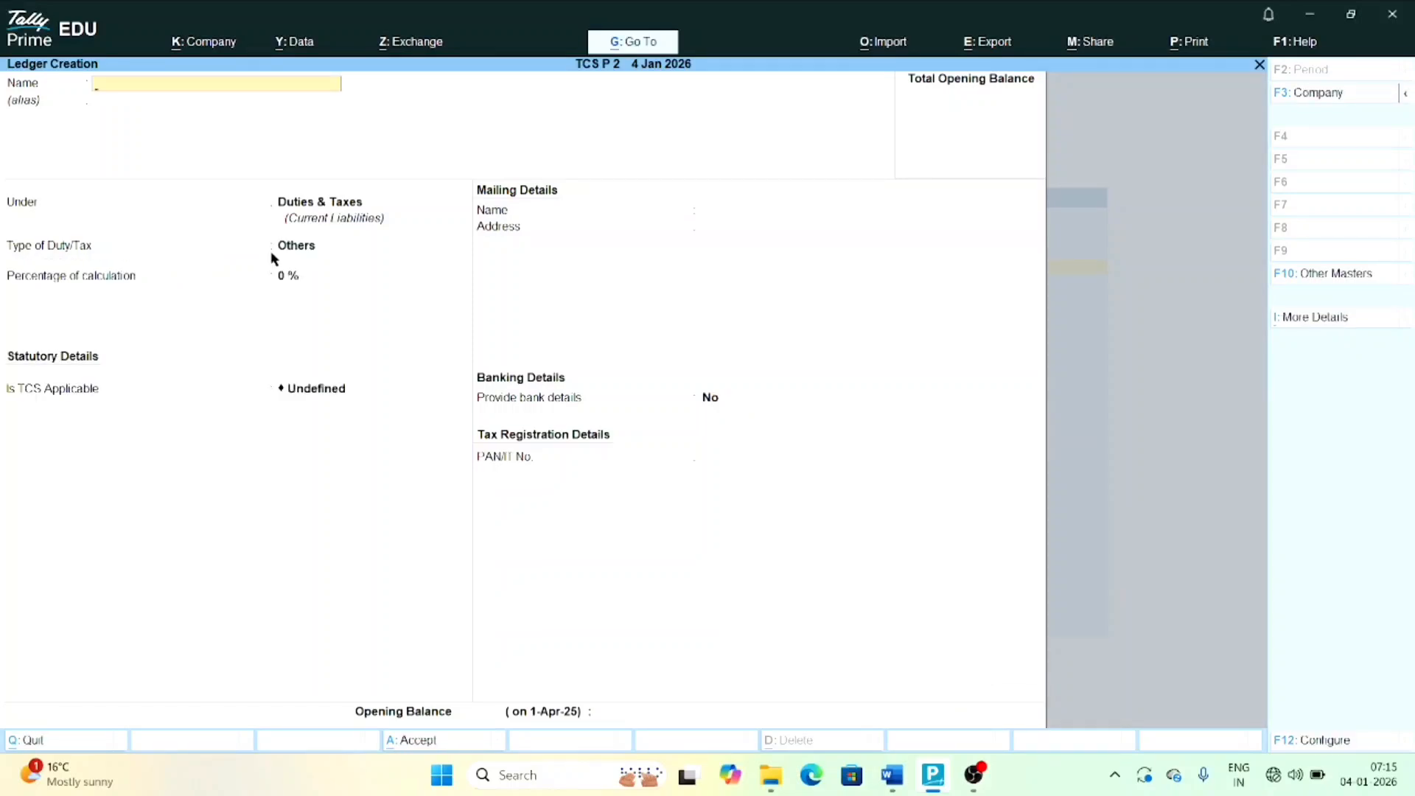
key(Escape)
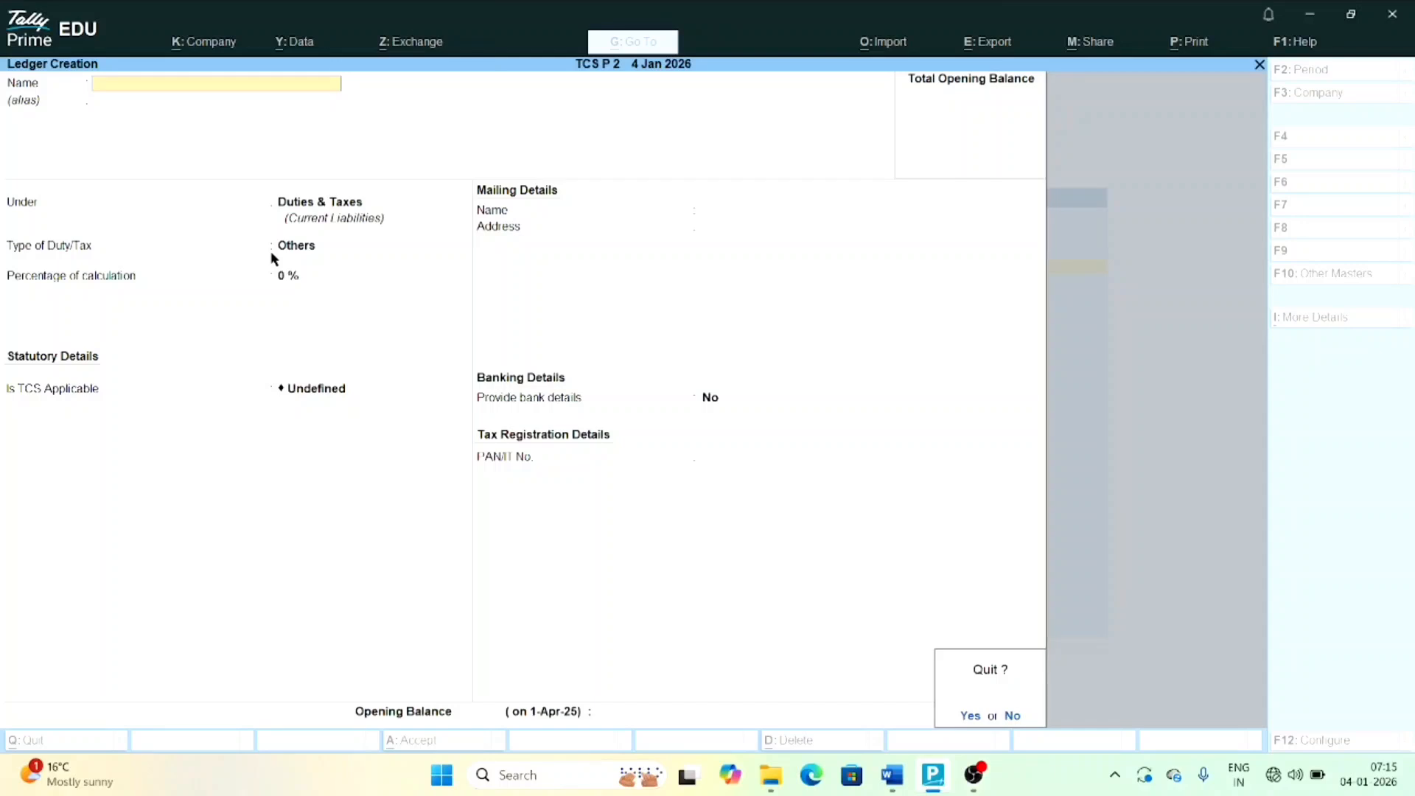
key(Return)
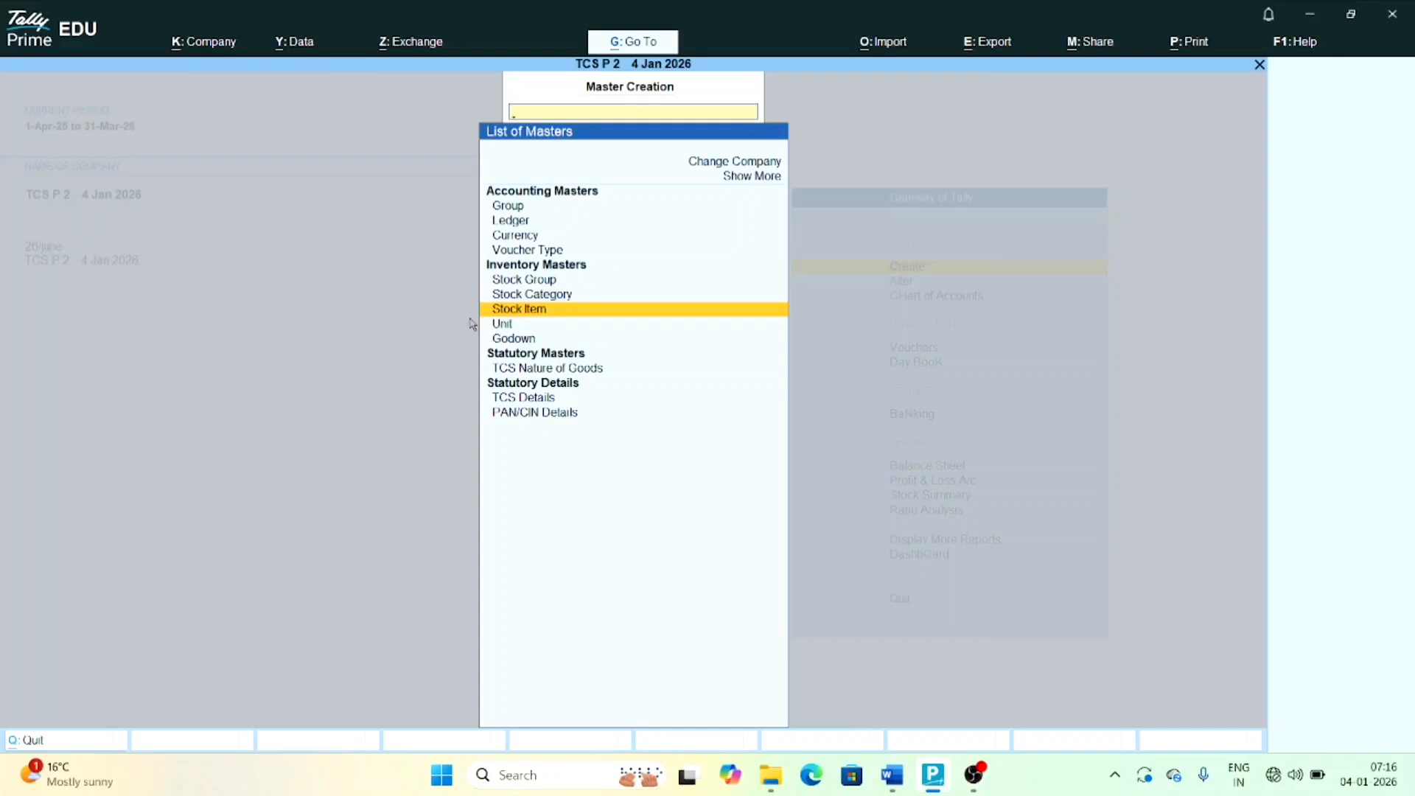
Start stock item 'Motor Vehicle Mahindra Truck' under the Primary group
key(Return)
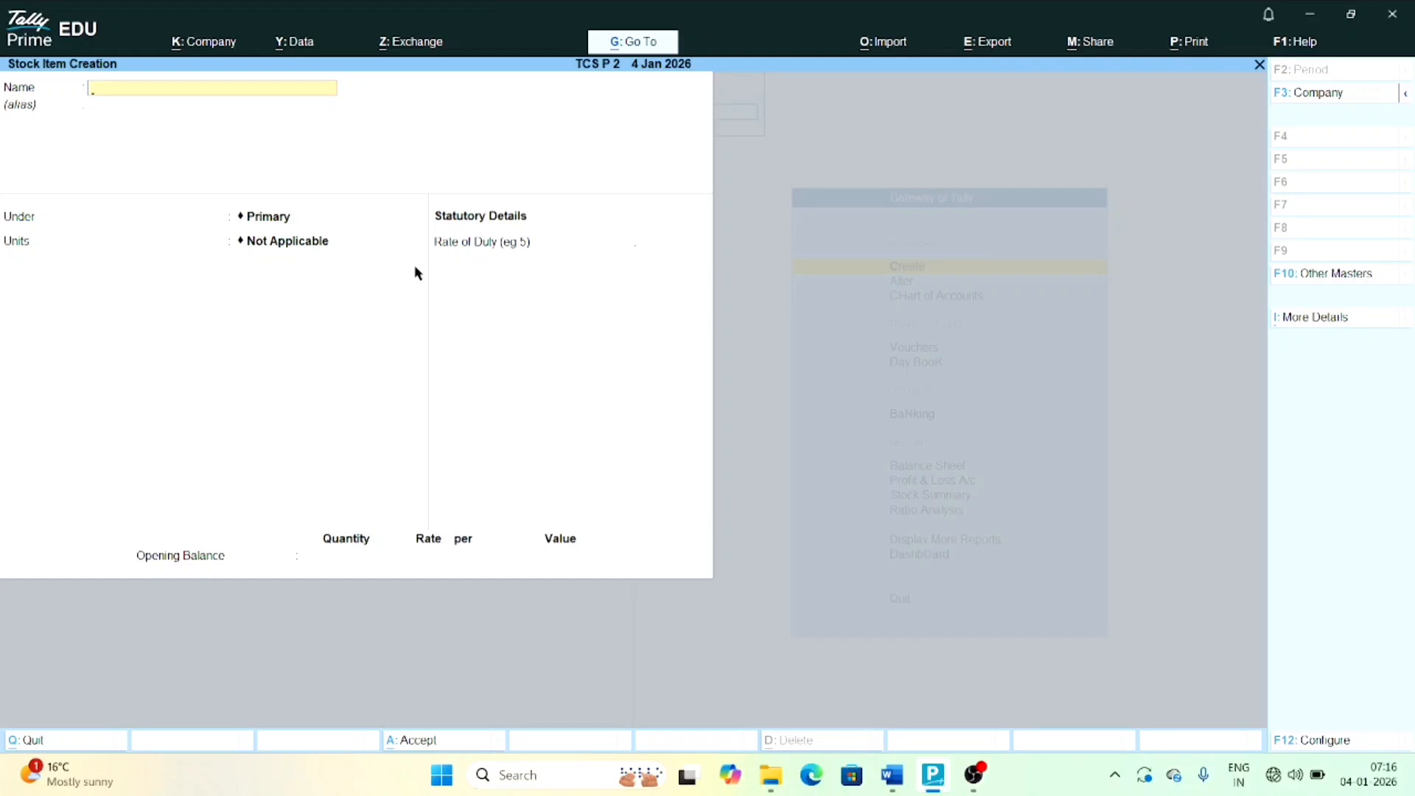
text(Motor Vehicle Mahindra)
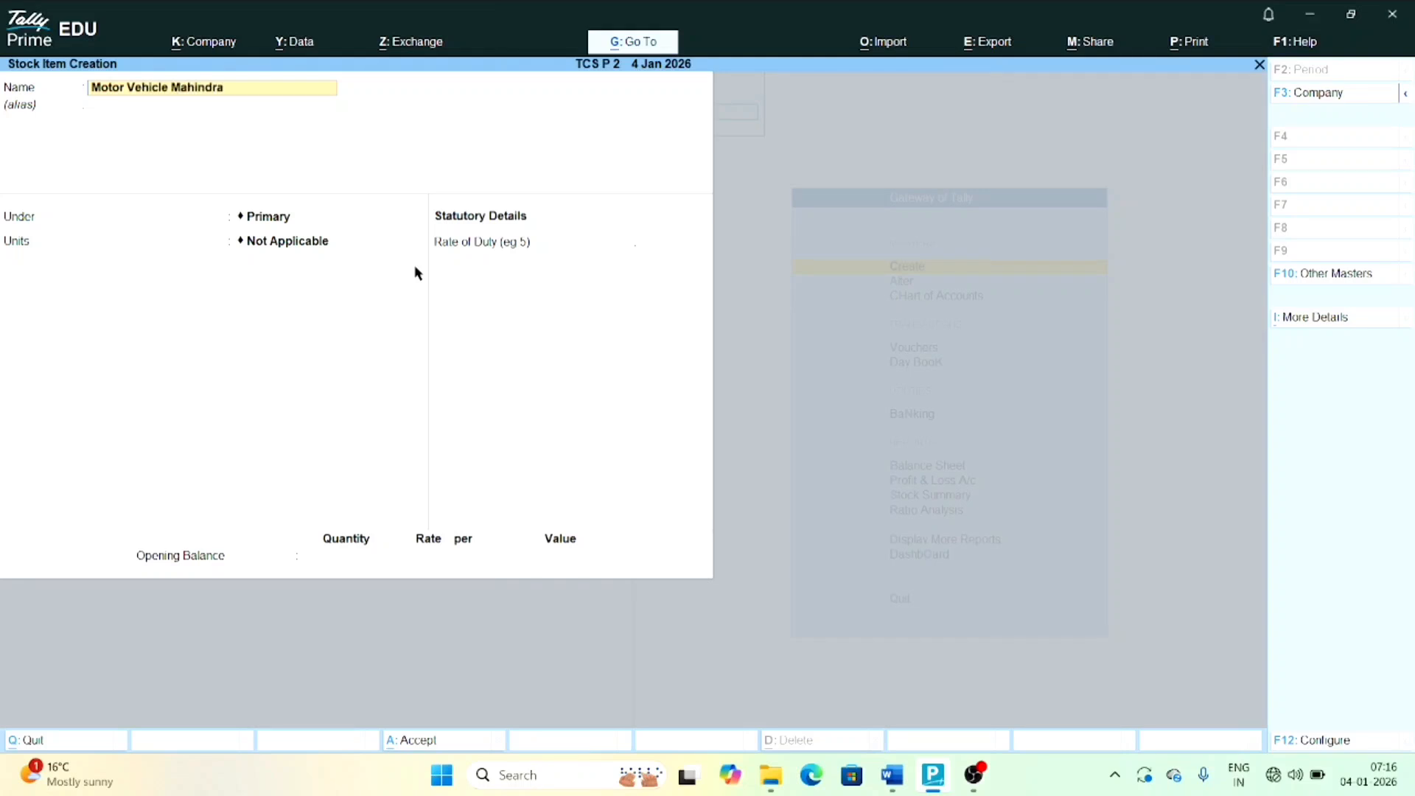
text( Truck)
key(Return)
key(Return)
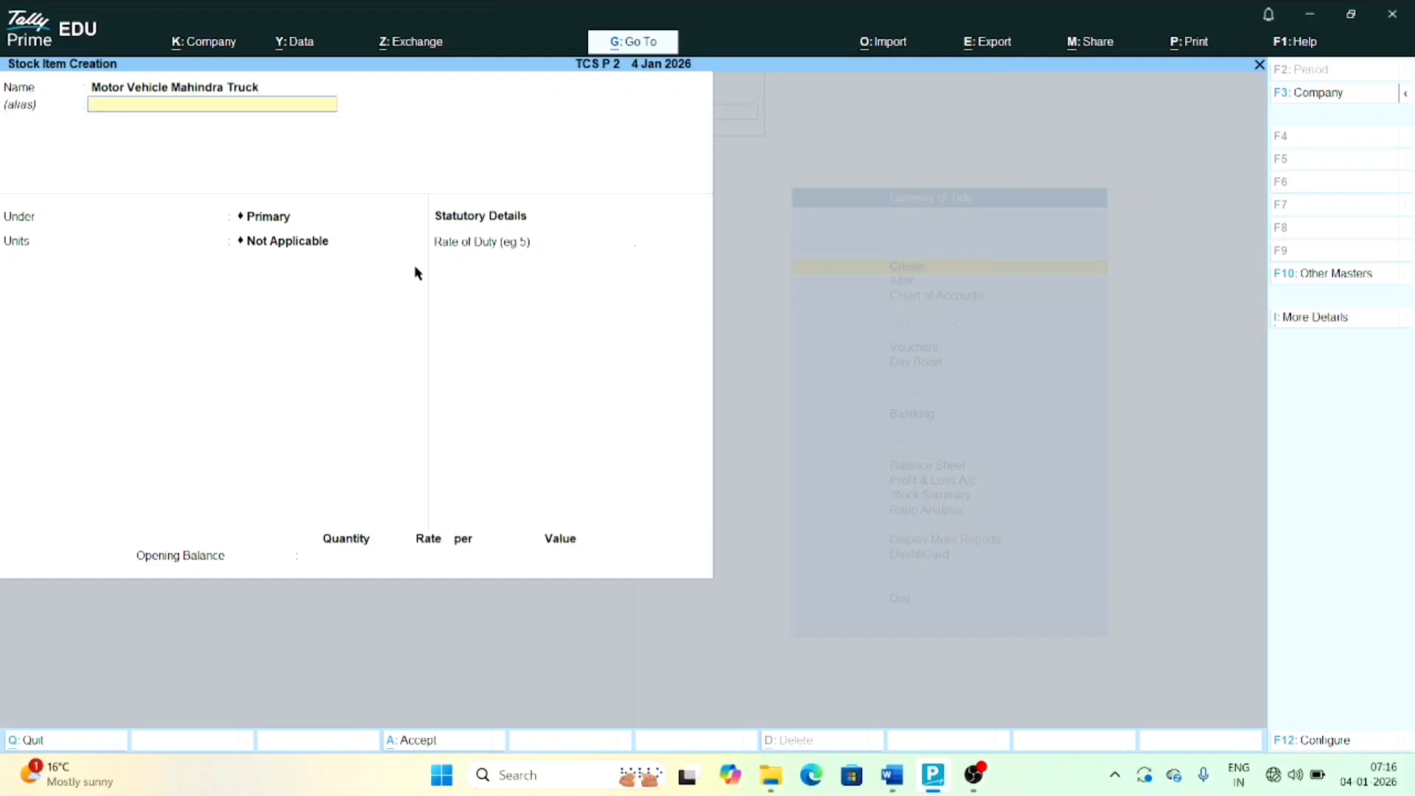
key(Return)
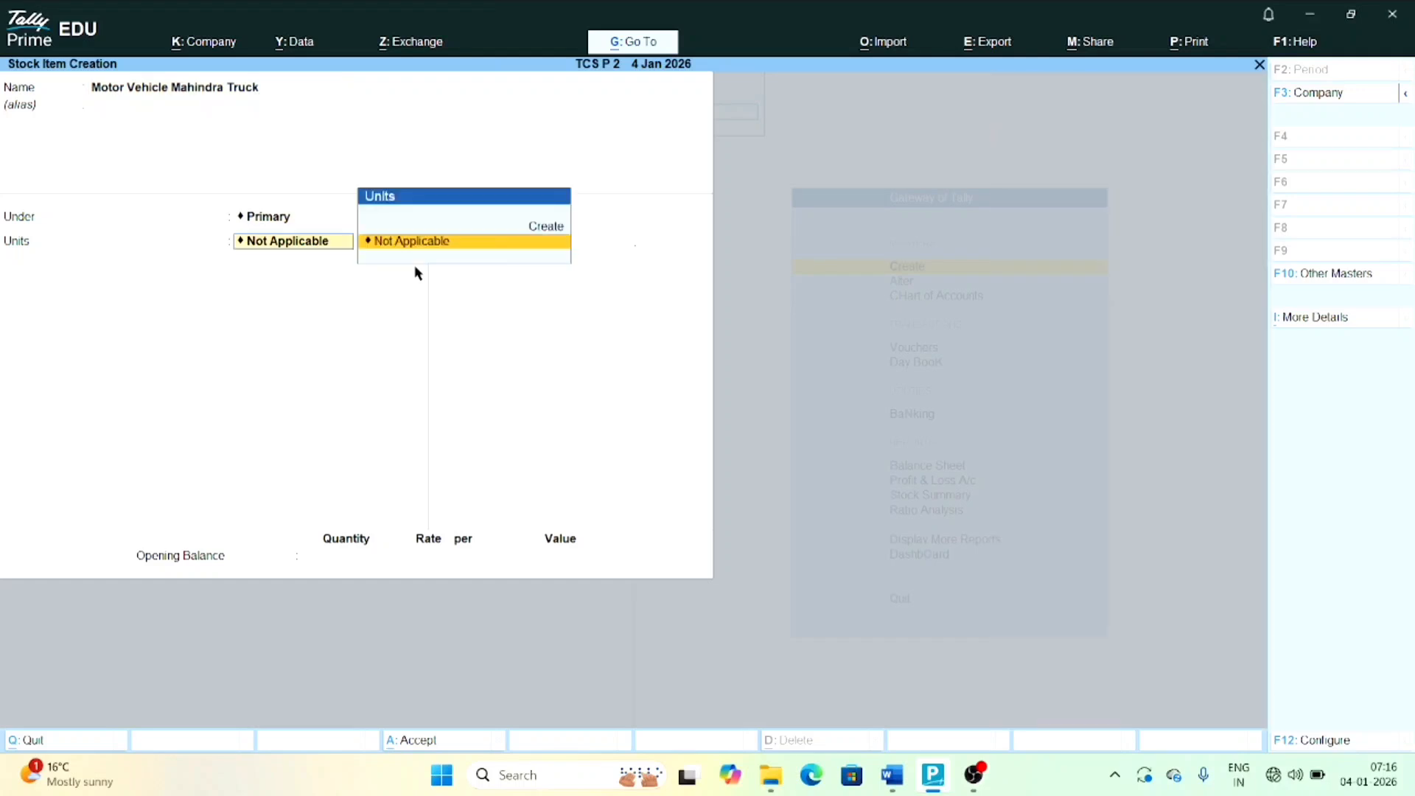
Create unit Nos (formal name Number) for the item and save the truck stock item
key(Up)
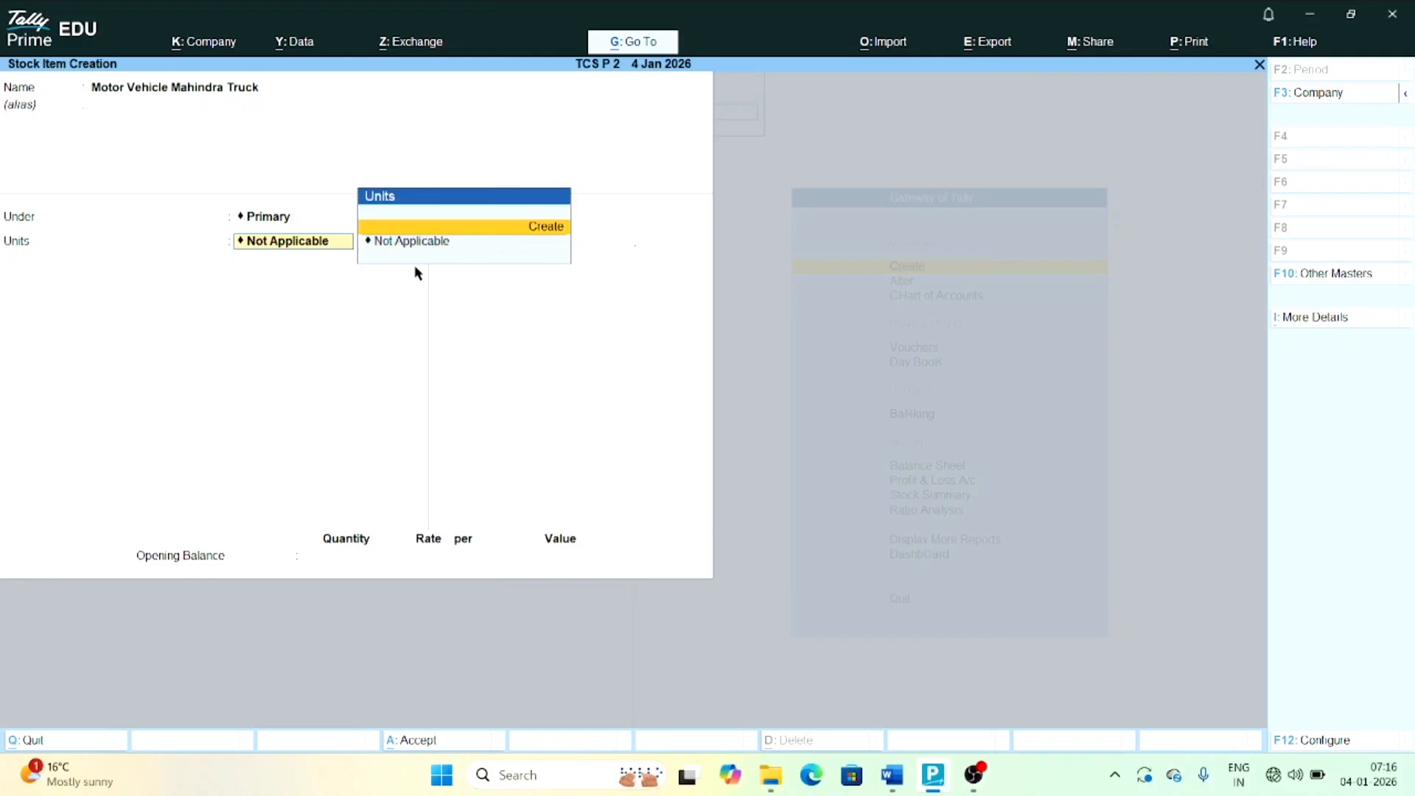
key(Return)
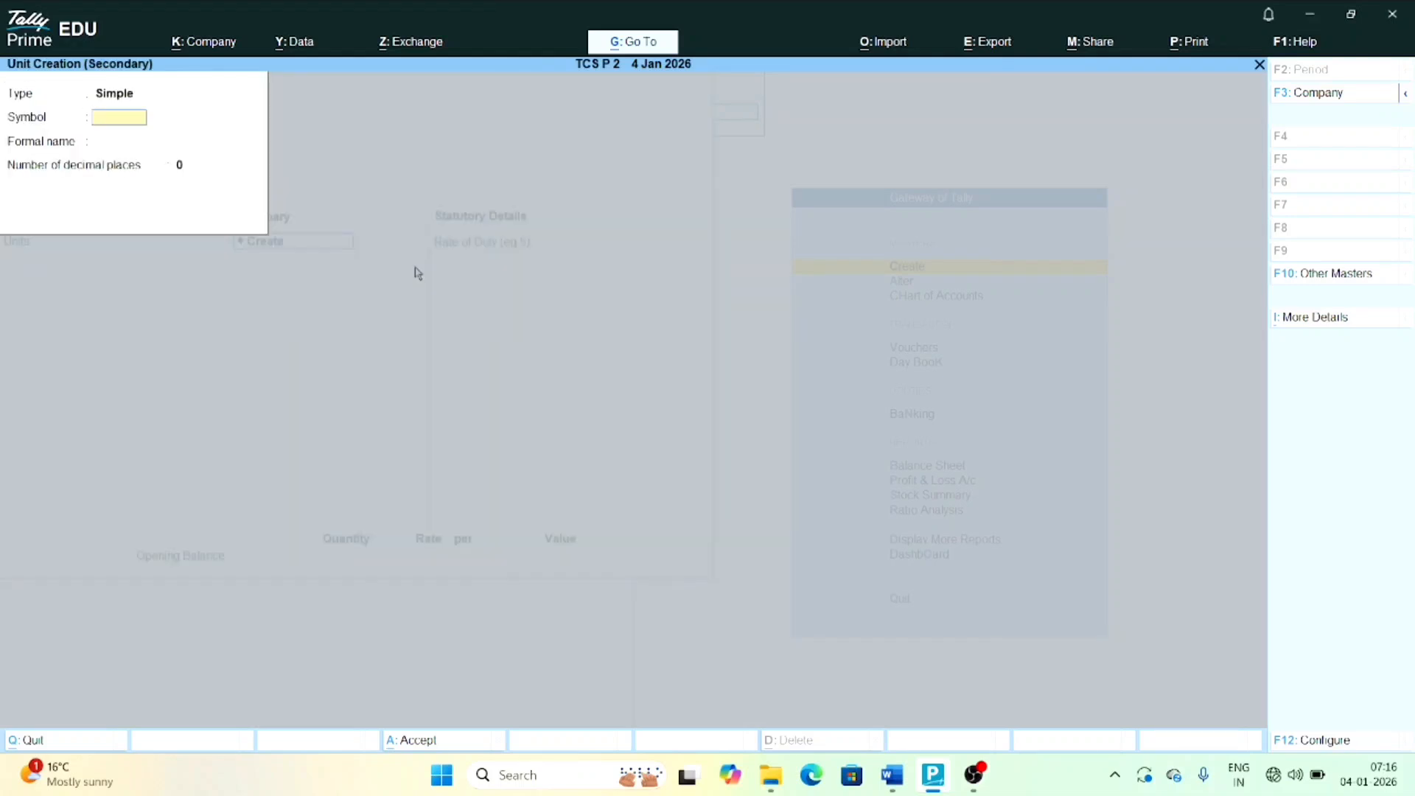
text(Nos)
key(Return)
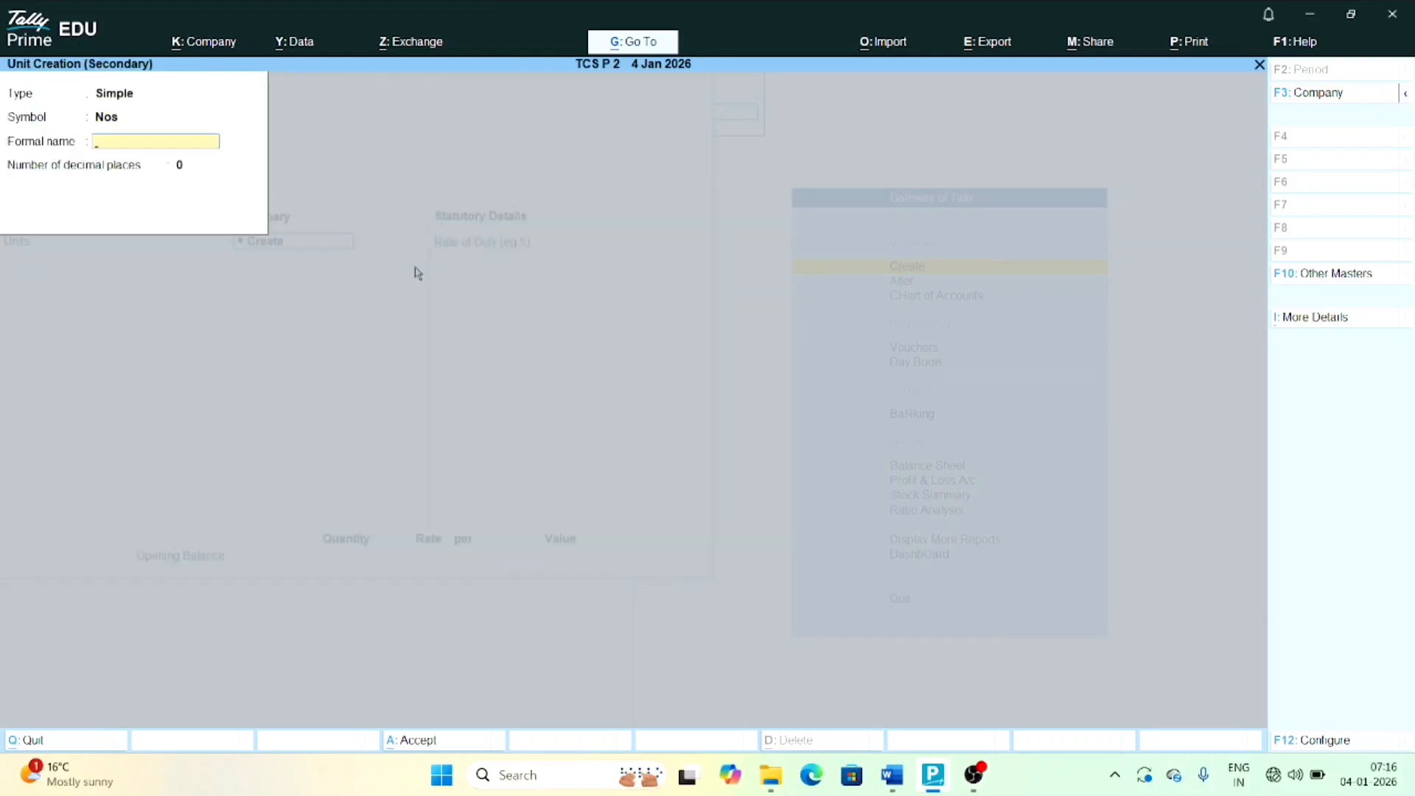
text(Number)
key(Return)
key(Return)
key(Return)
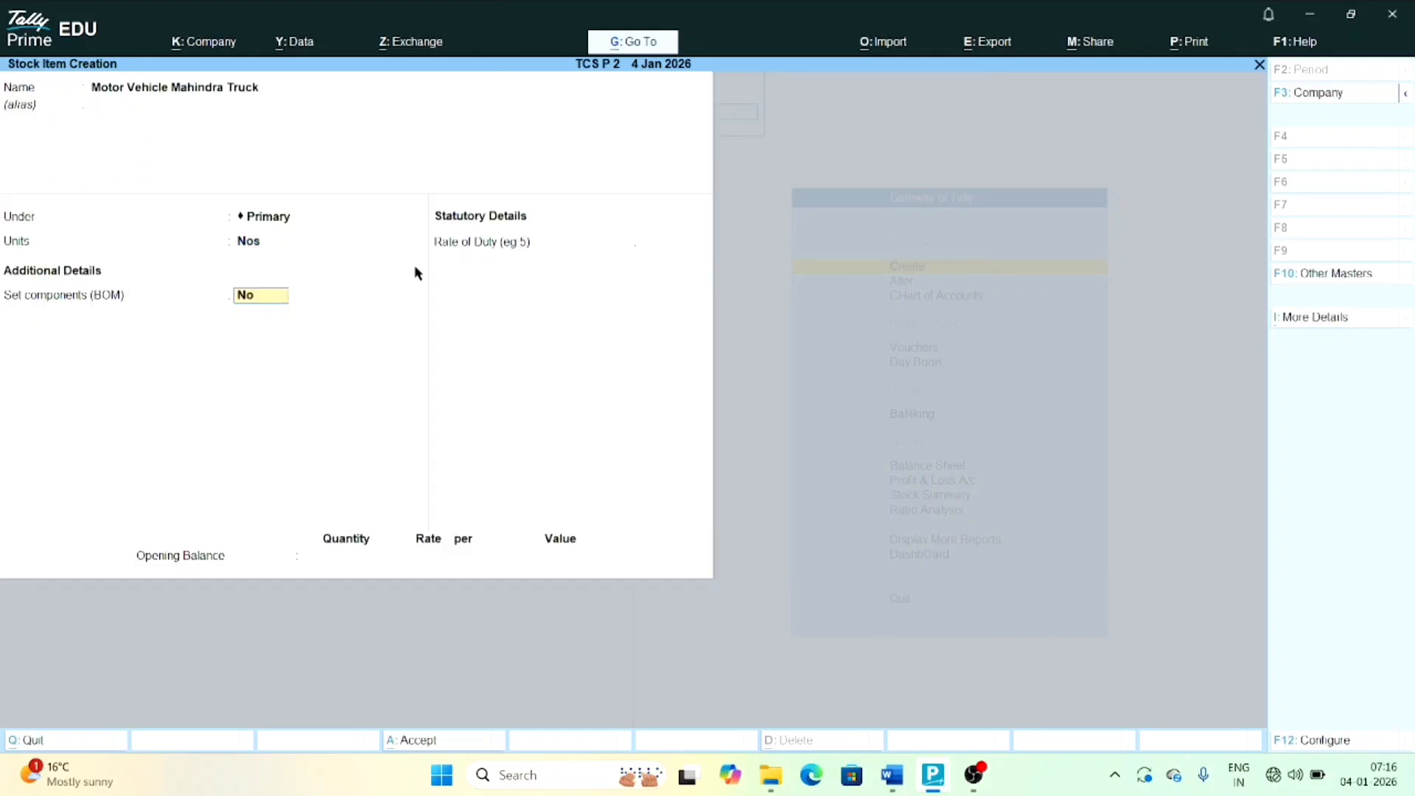
key(Return)
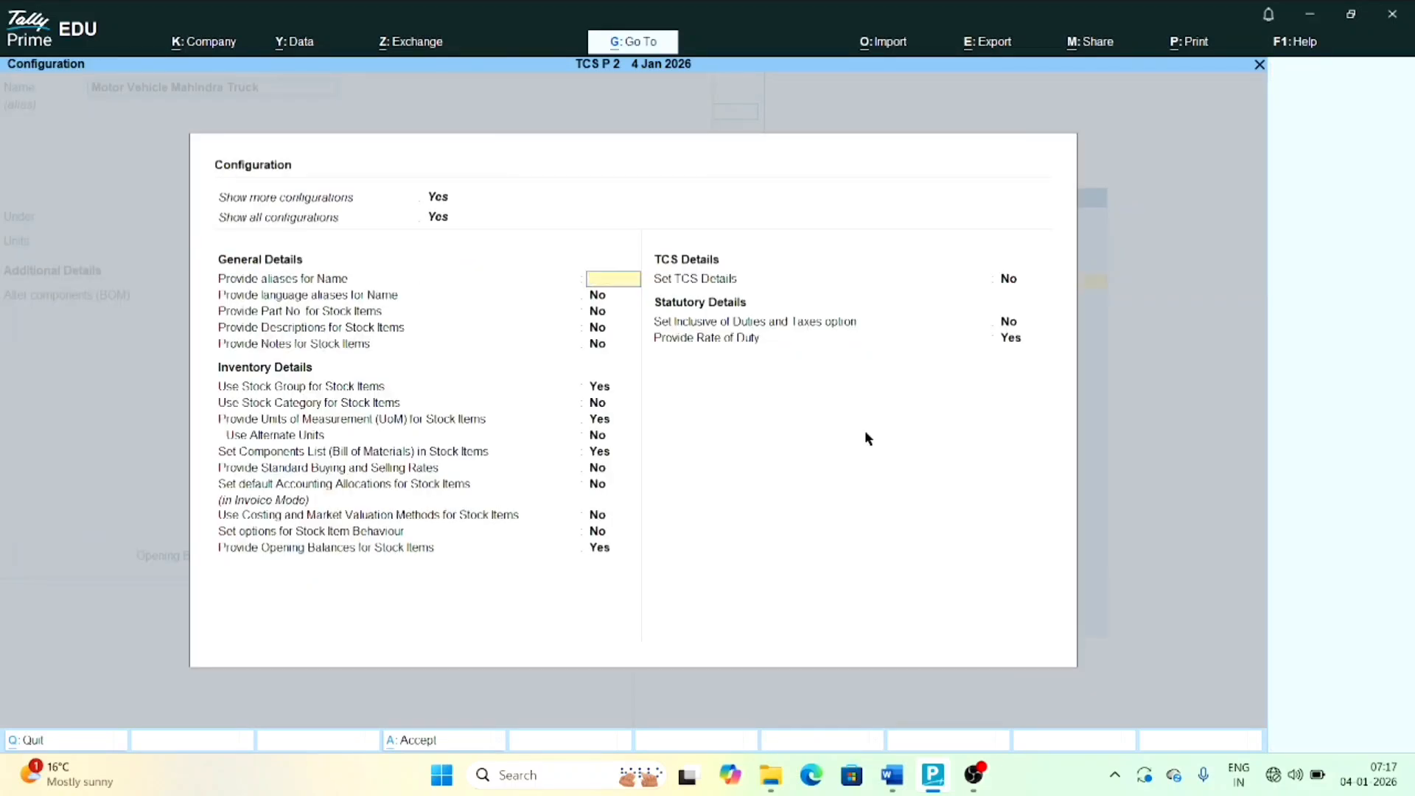
key(Escape)
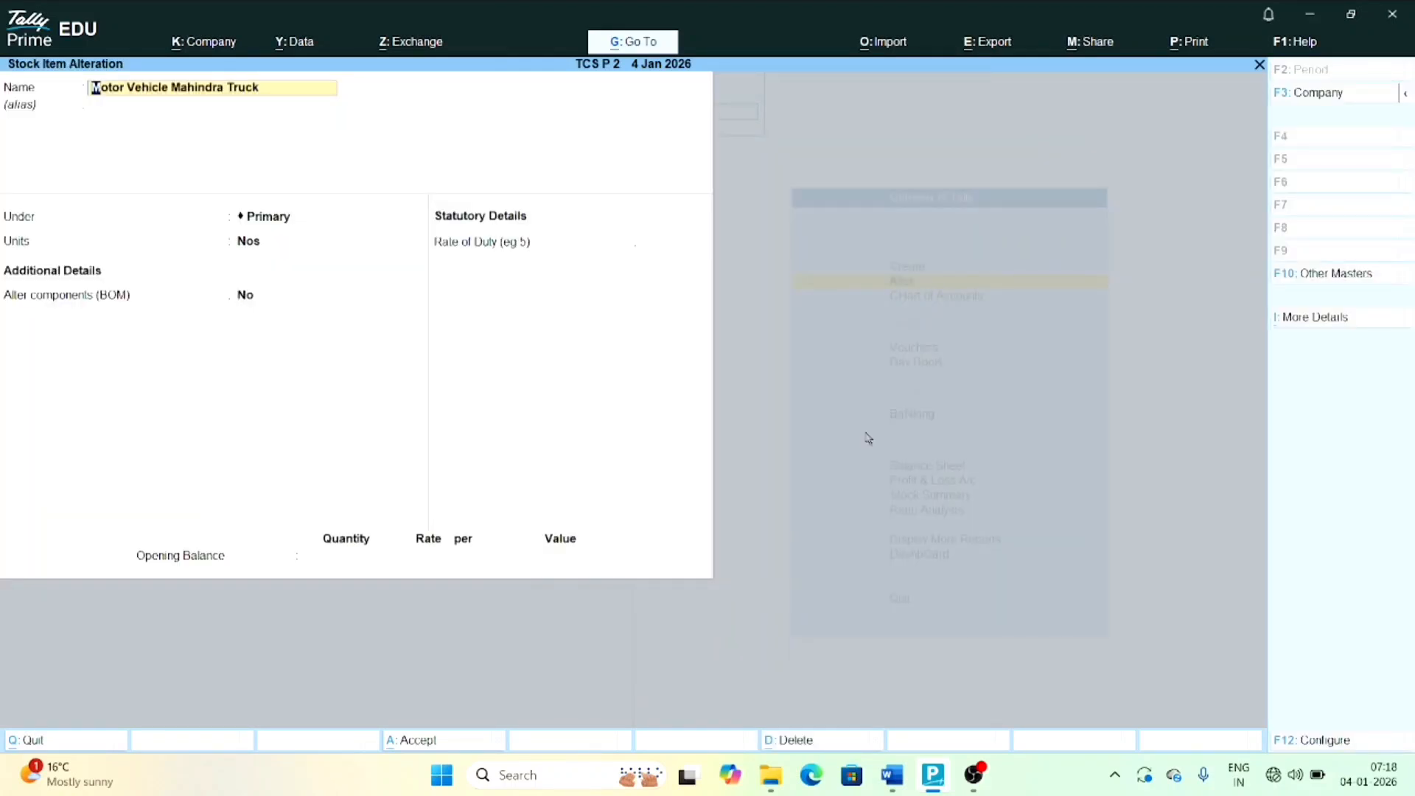
Turn on TCS details in the stock item configuration options
key(F12)
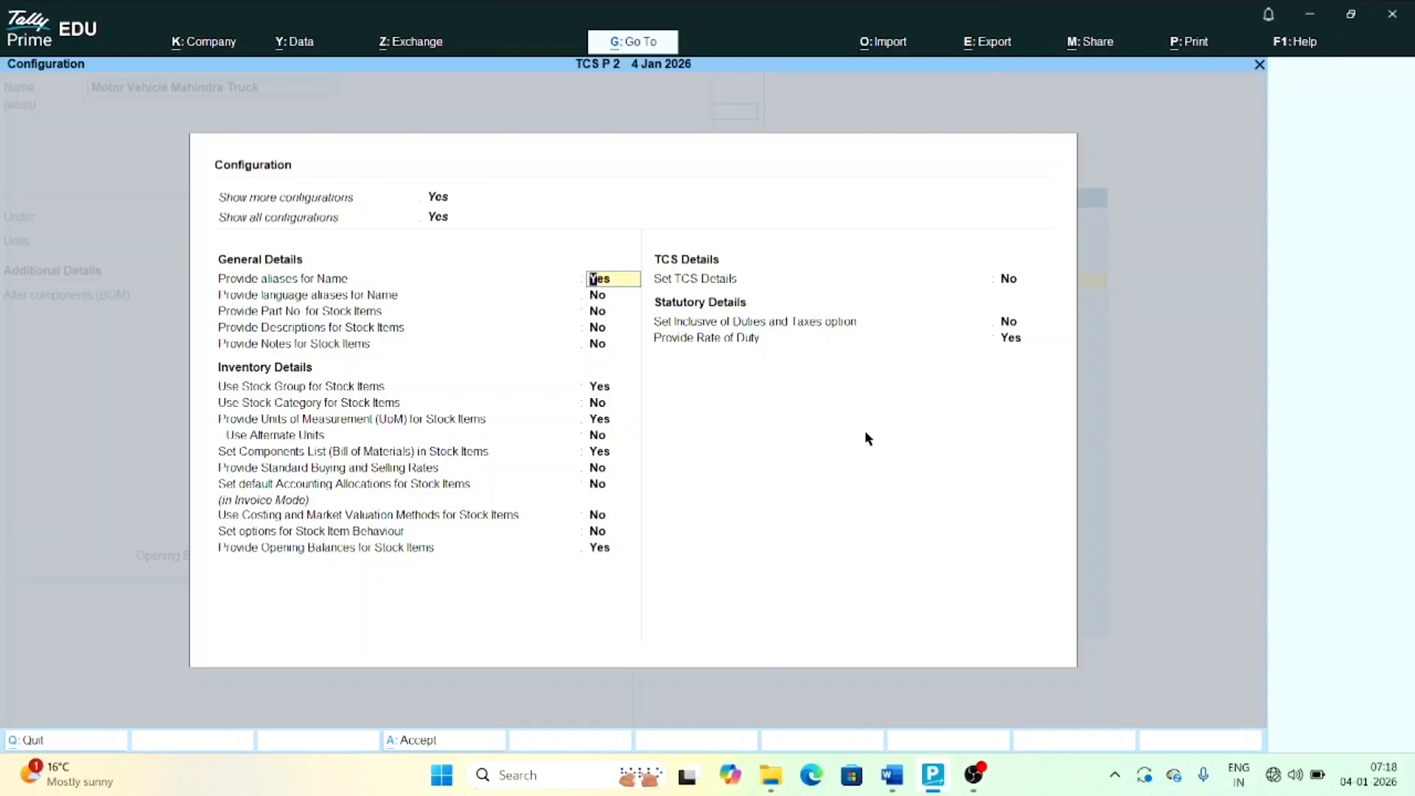
key(Return)
key(Return)
key(Return)
key(Return)
key(Return)
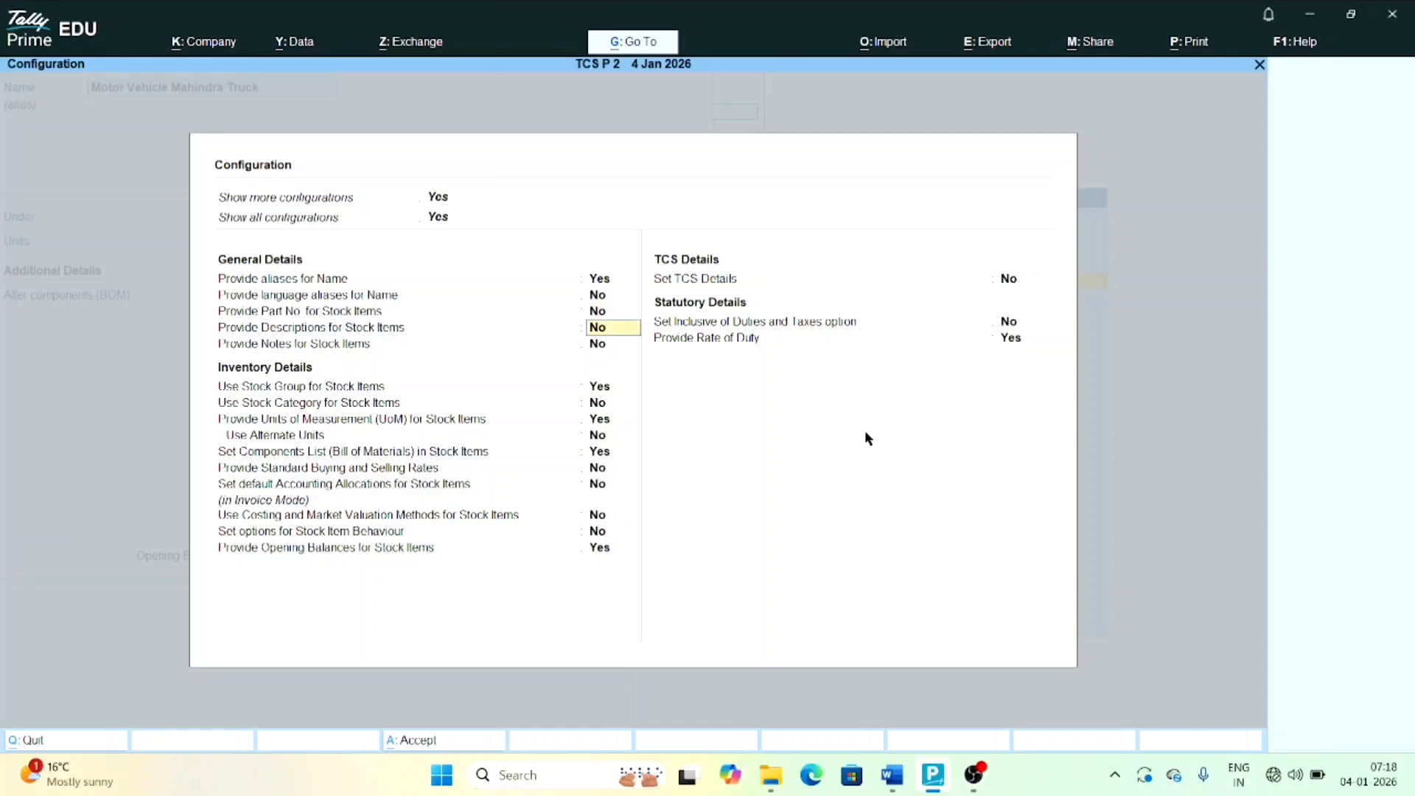
click(831, 282)
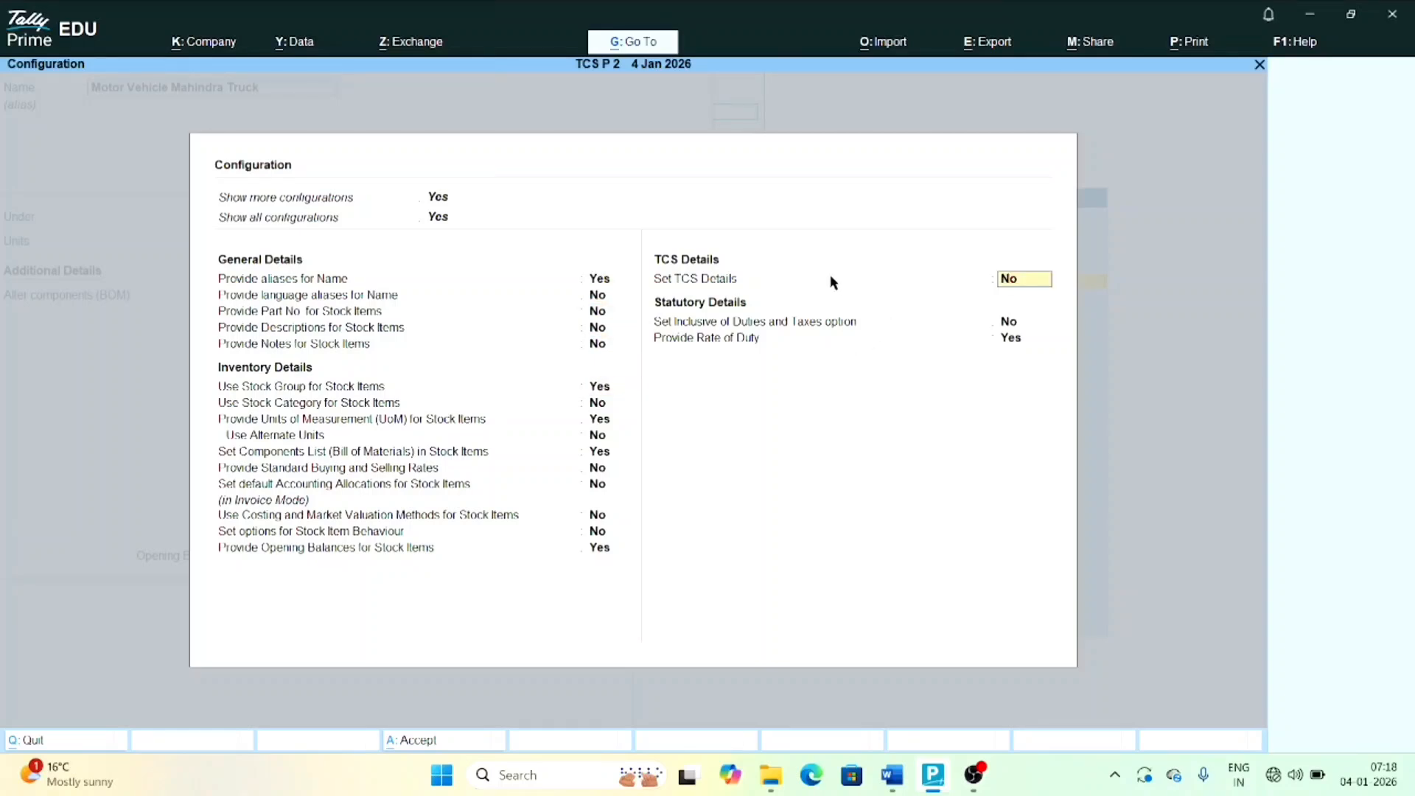
text(y)
key(Return)
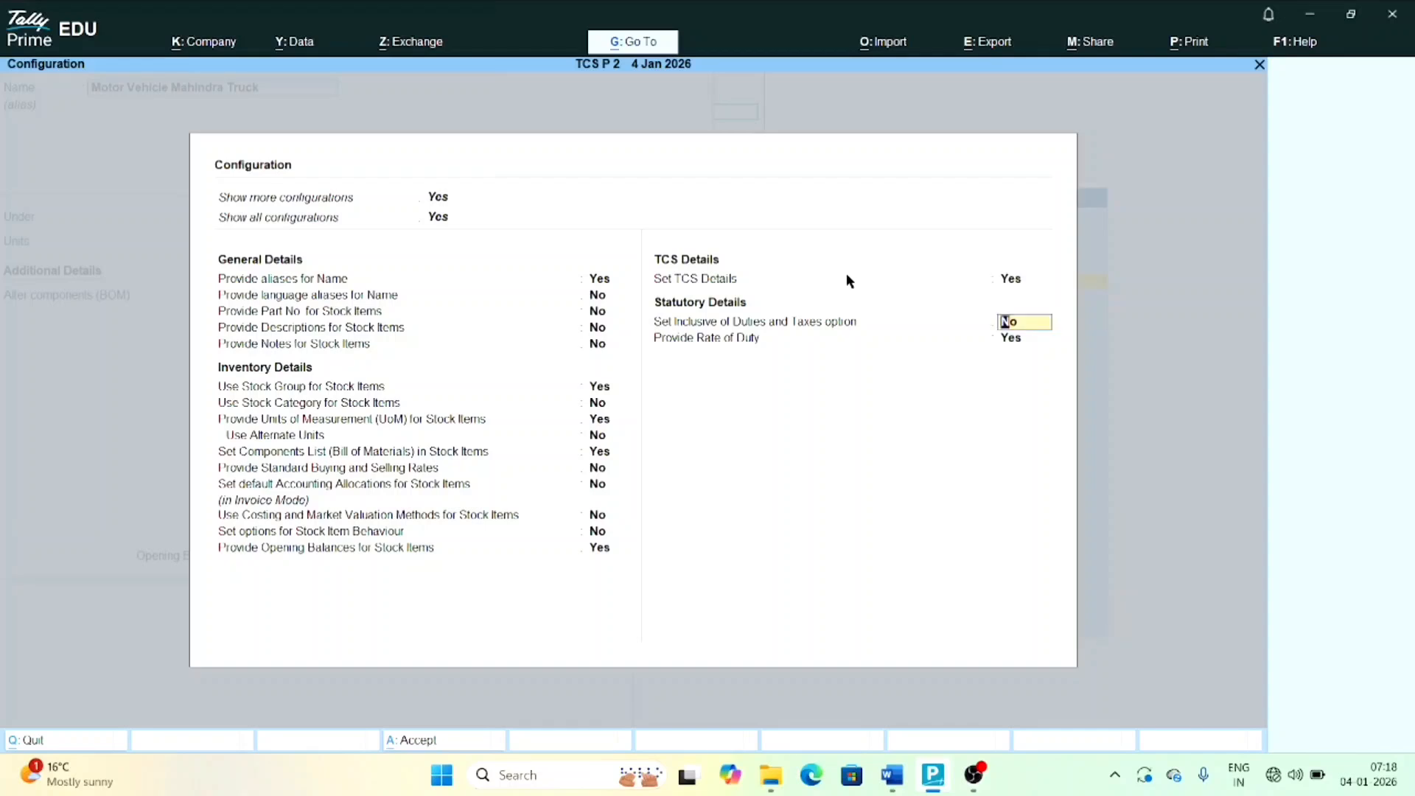
key(ctrl+a)
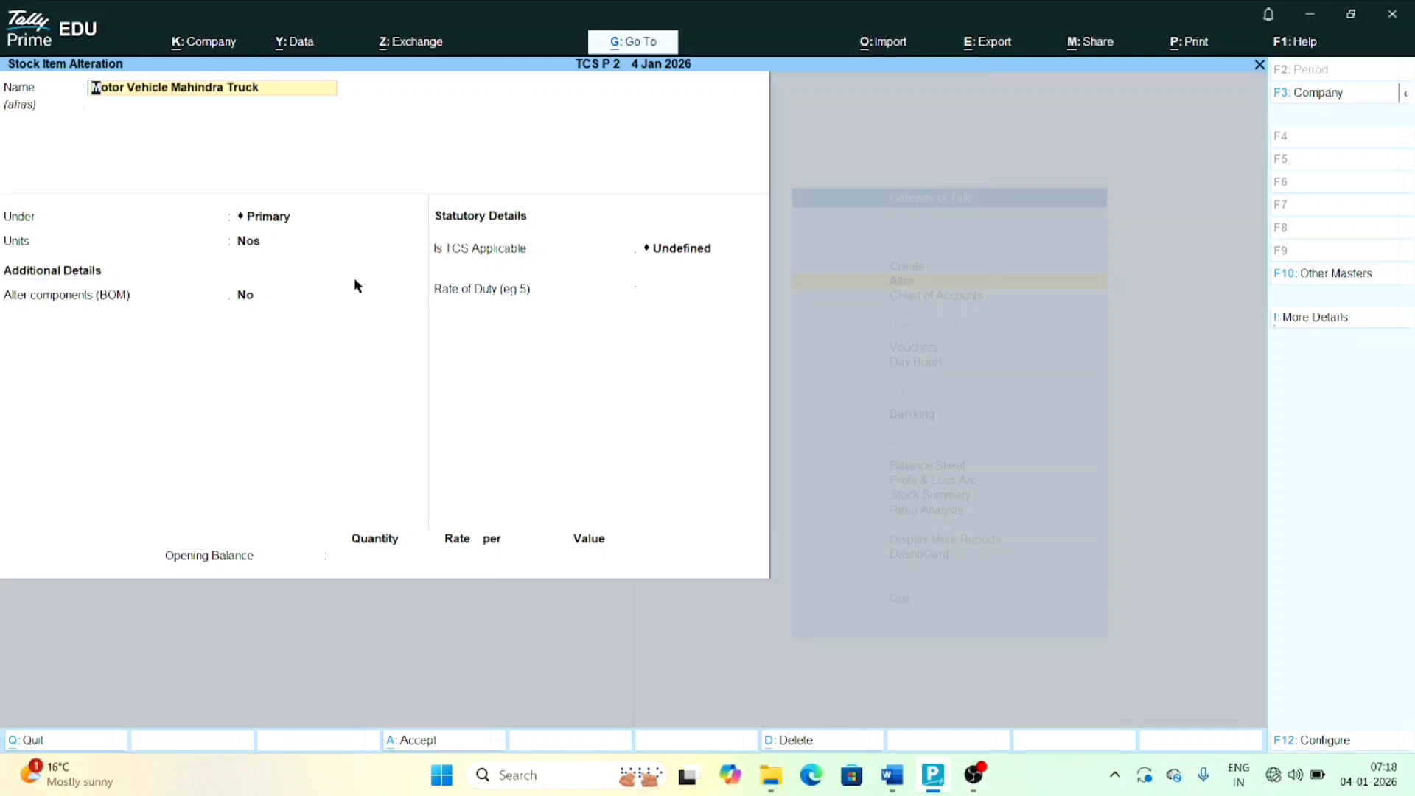
Make the truck TCS applicable for Sale of Motor Vehicle at rate 1, save, and return to Gateway
key(Return)
key(Return)
key(Return)
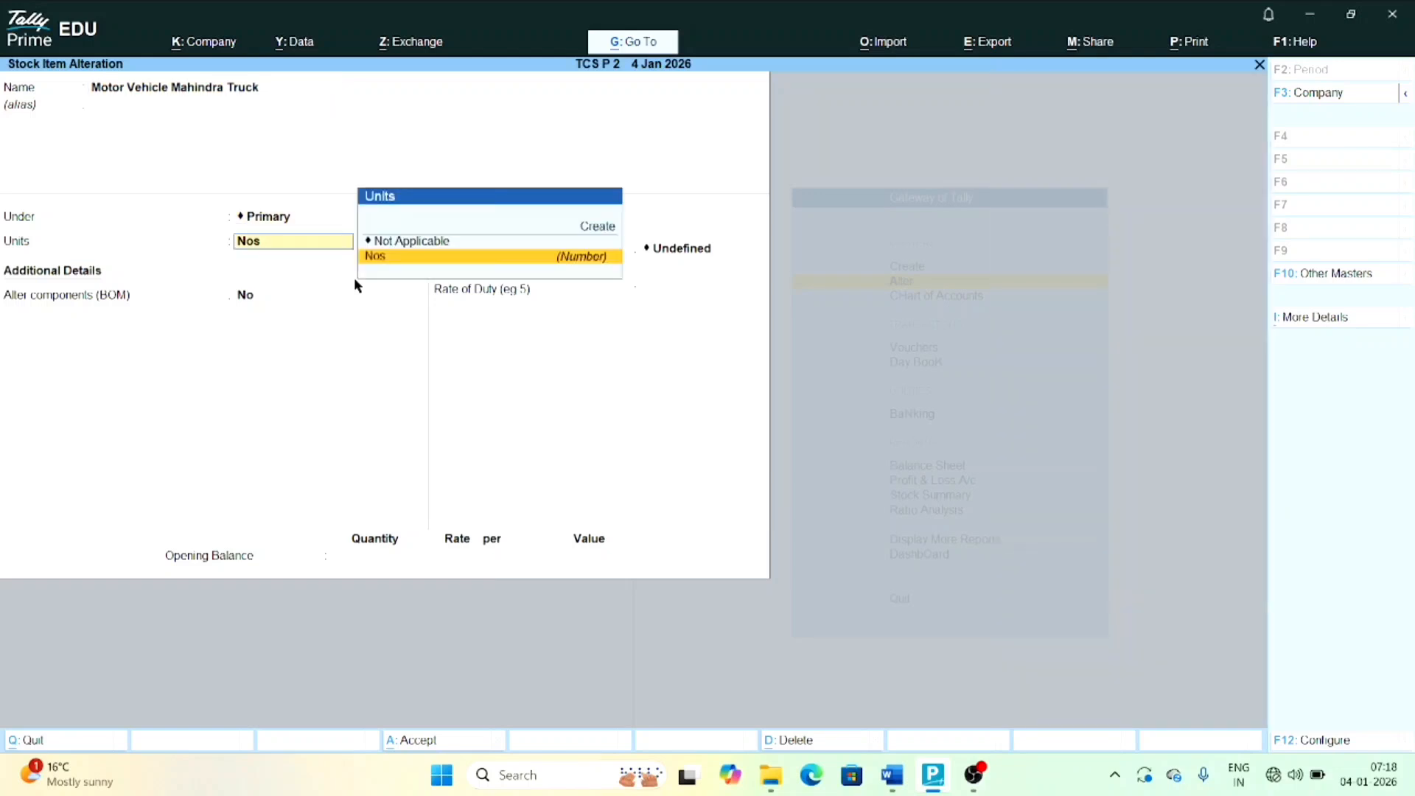
key(Return)
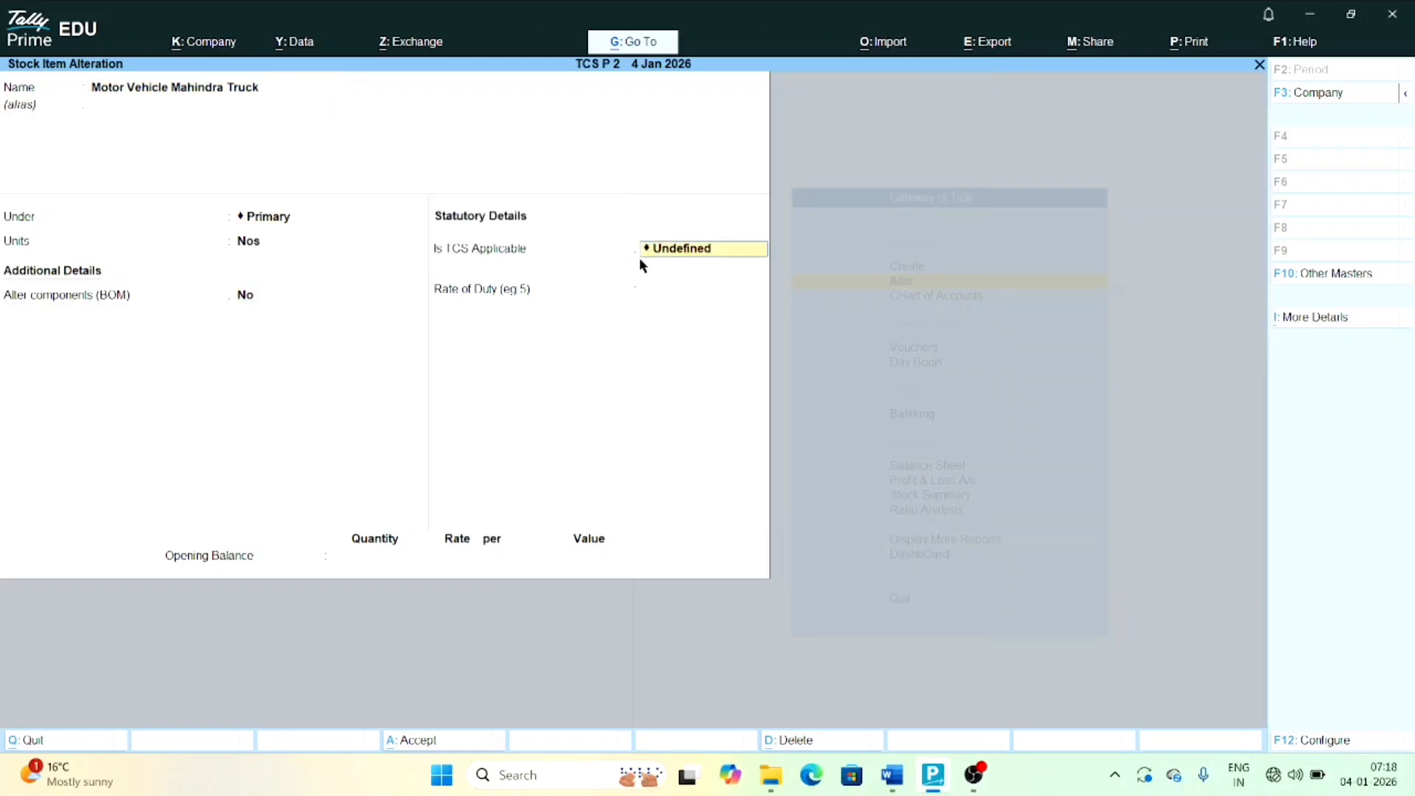
key(Up)
key(Up)
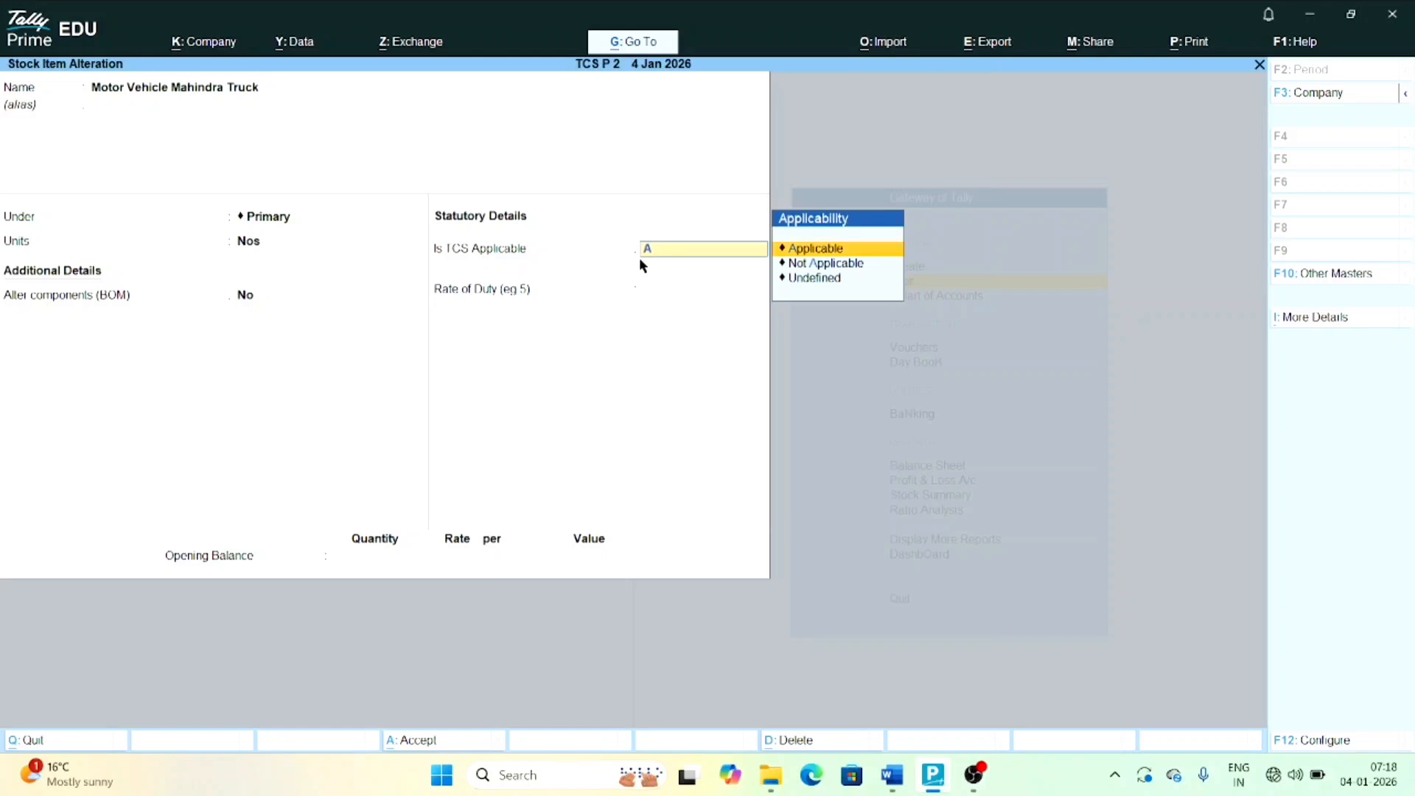
key(Return)
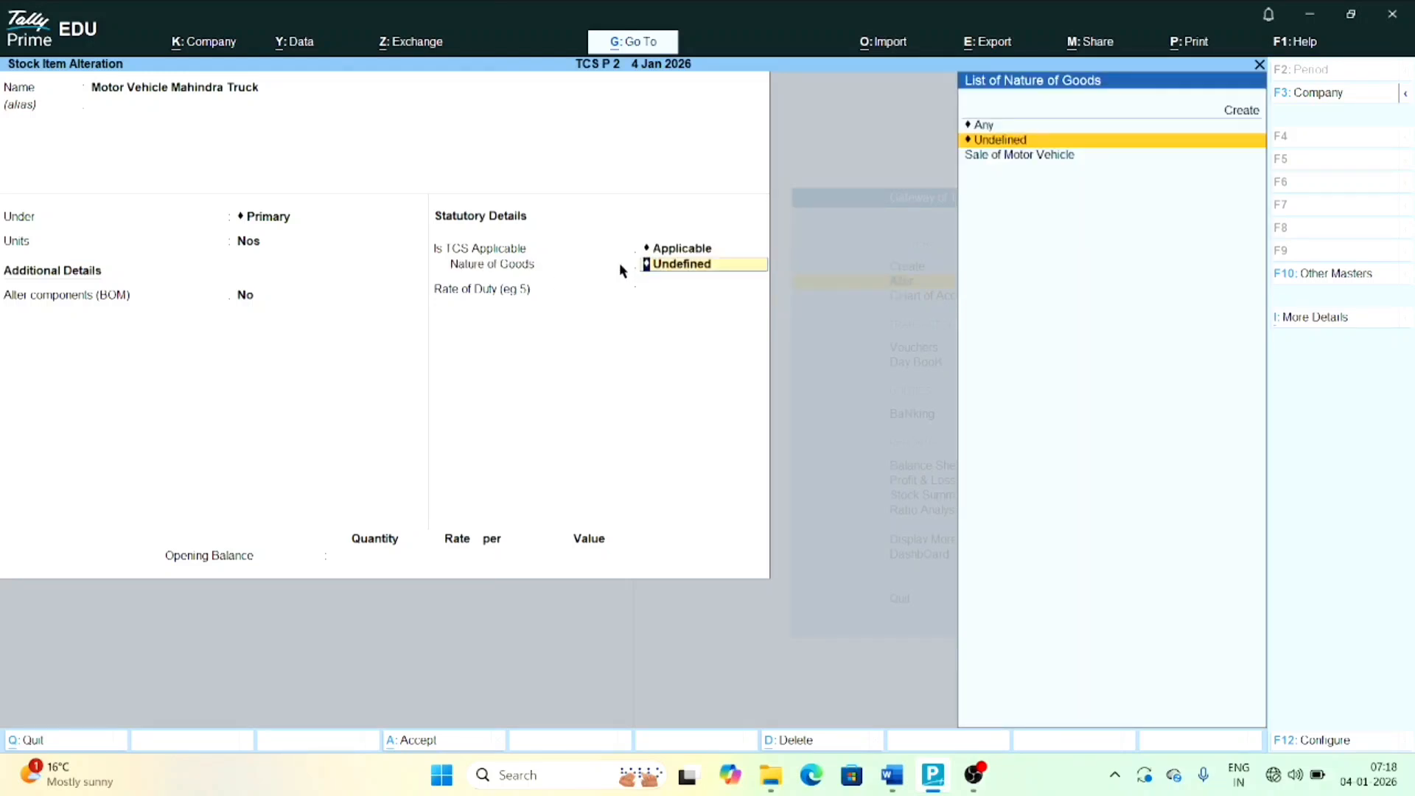
key(Down)
key(Return)
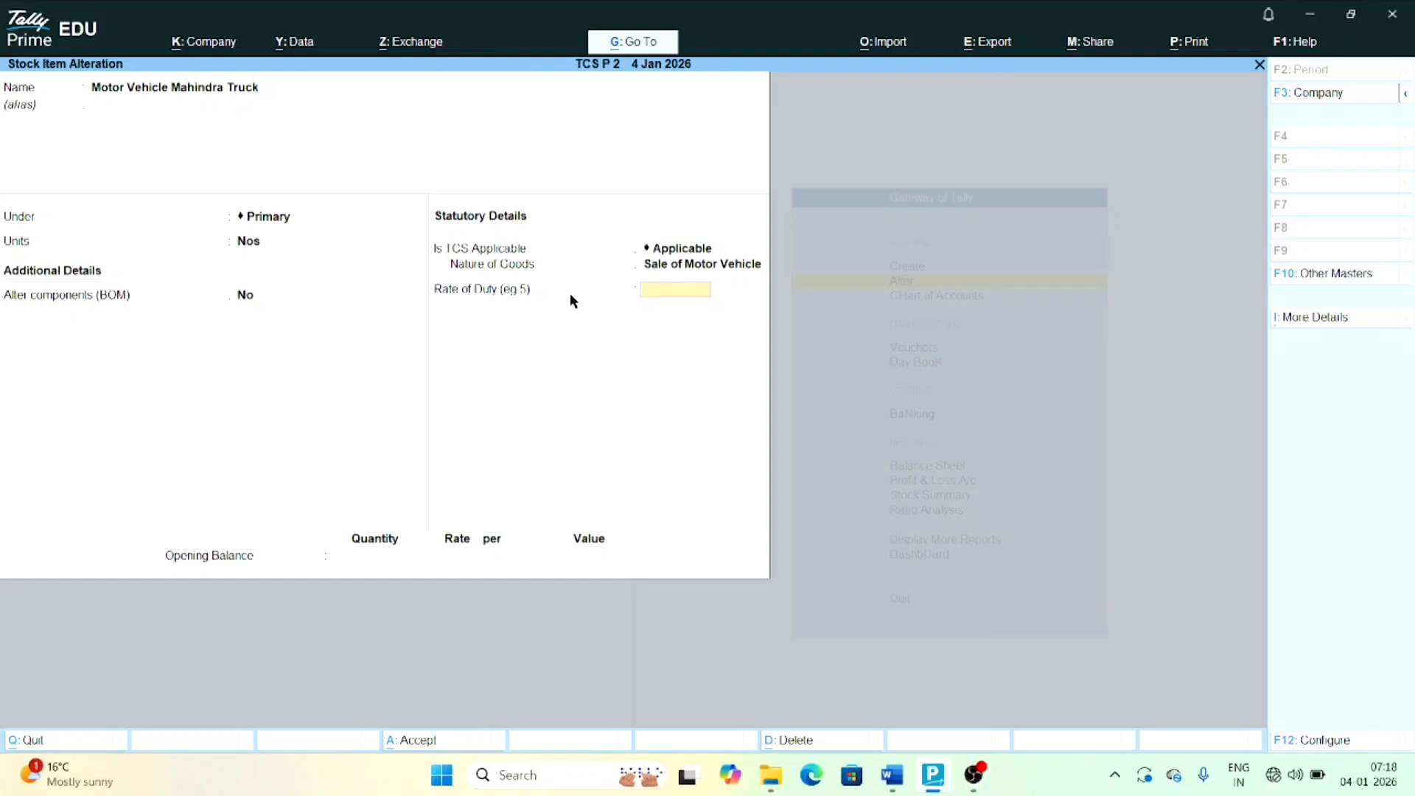
text(1)
key(Return)
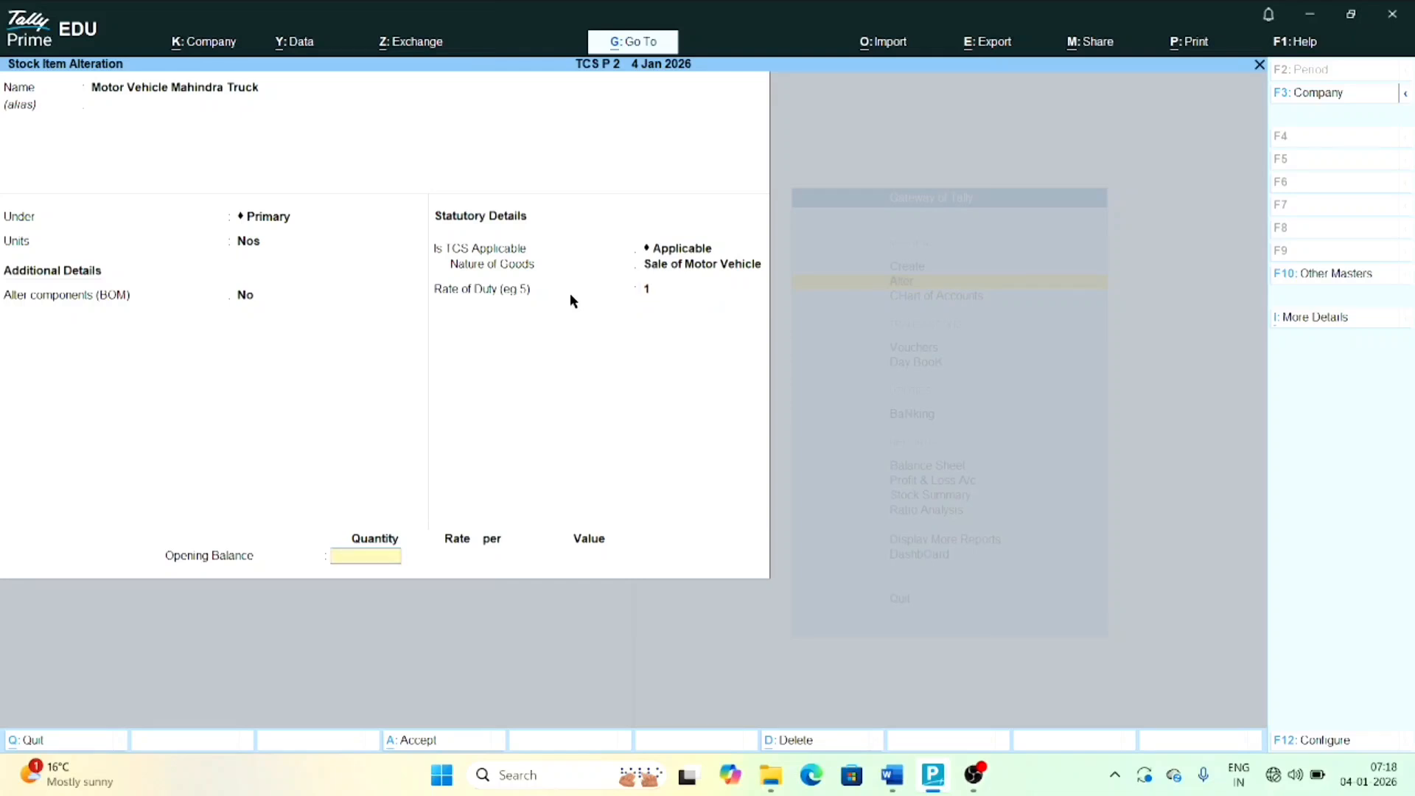
key(Return)
key(Return)
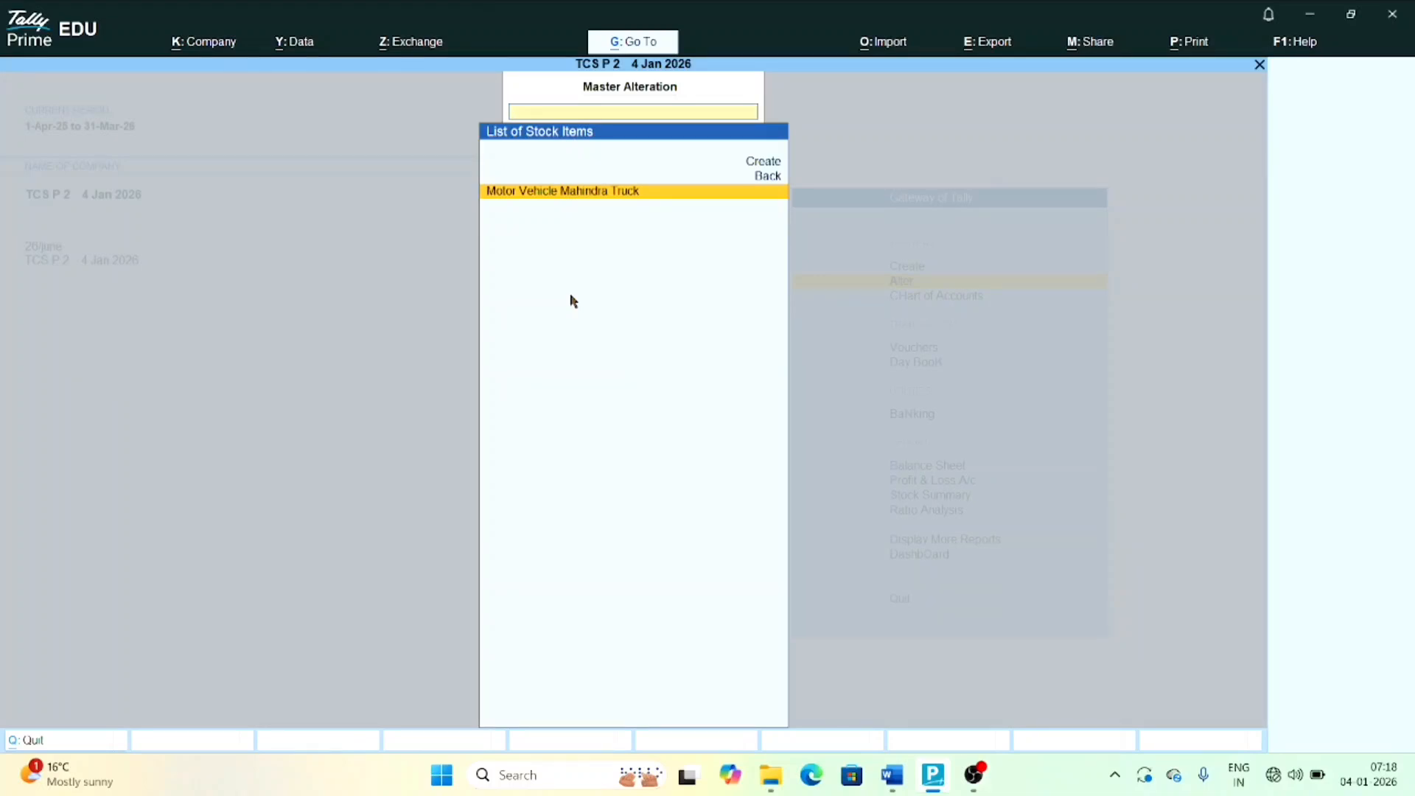
key(Escape)
key(Escape)
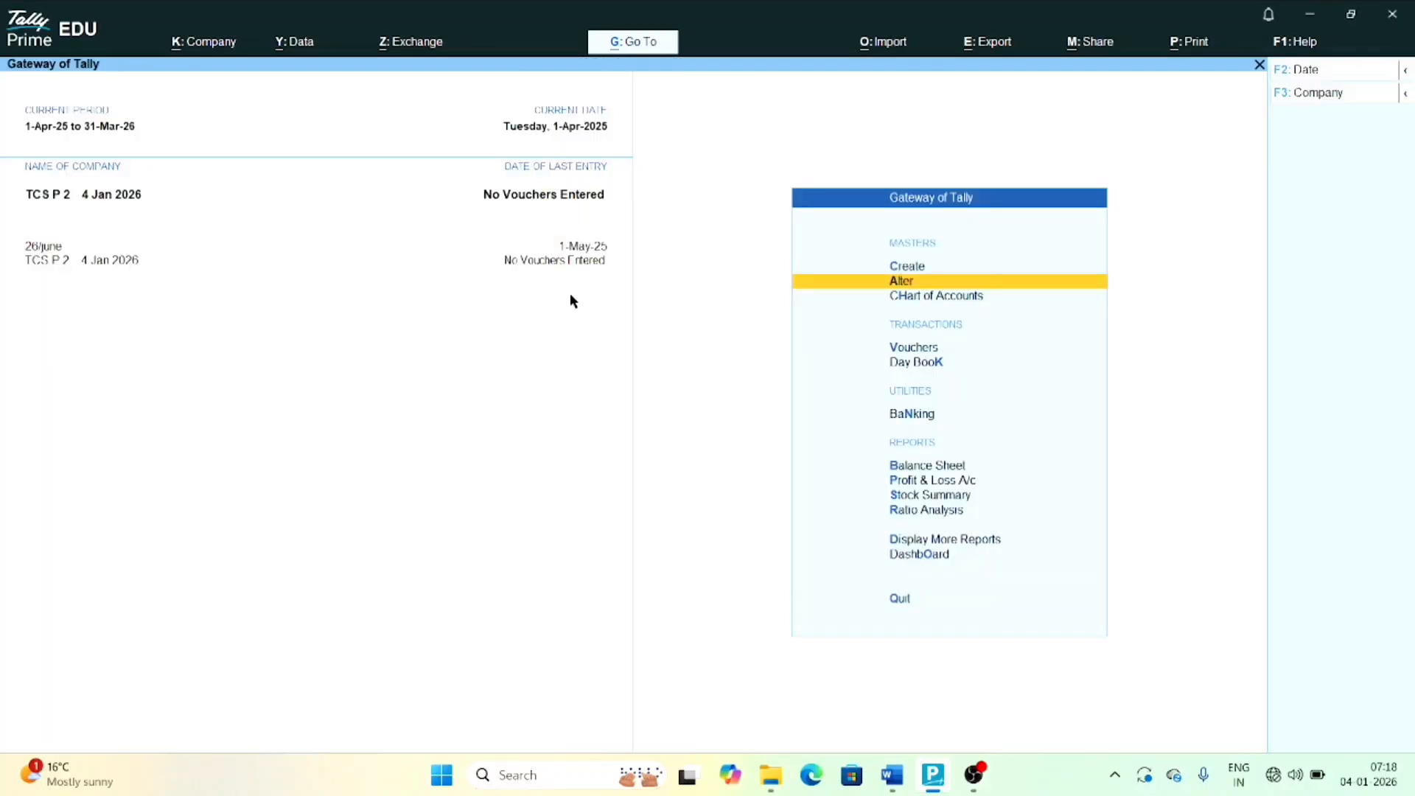
key(Down)
key(Down)
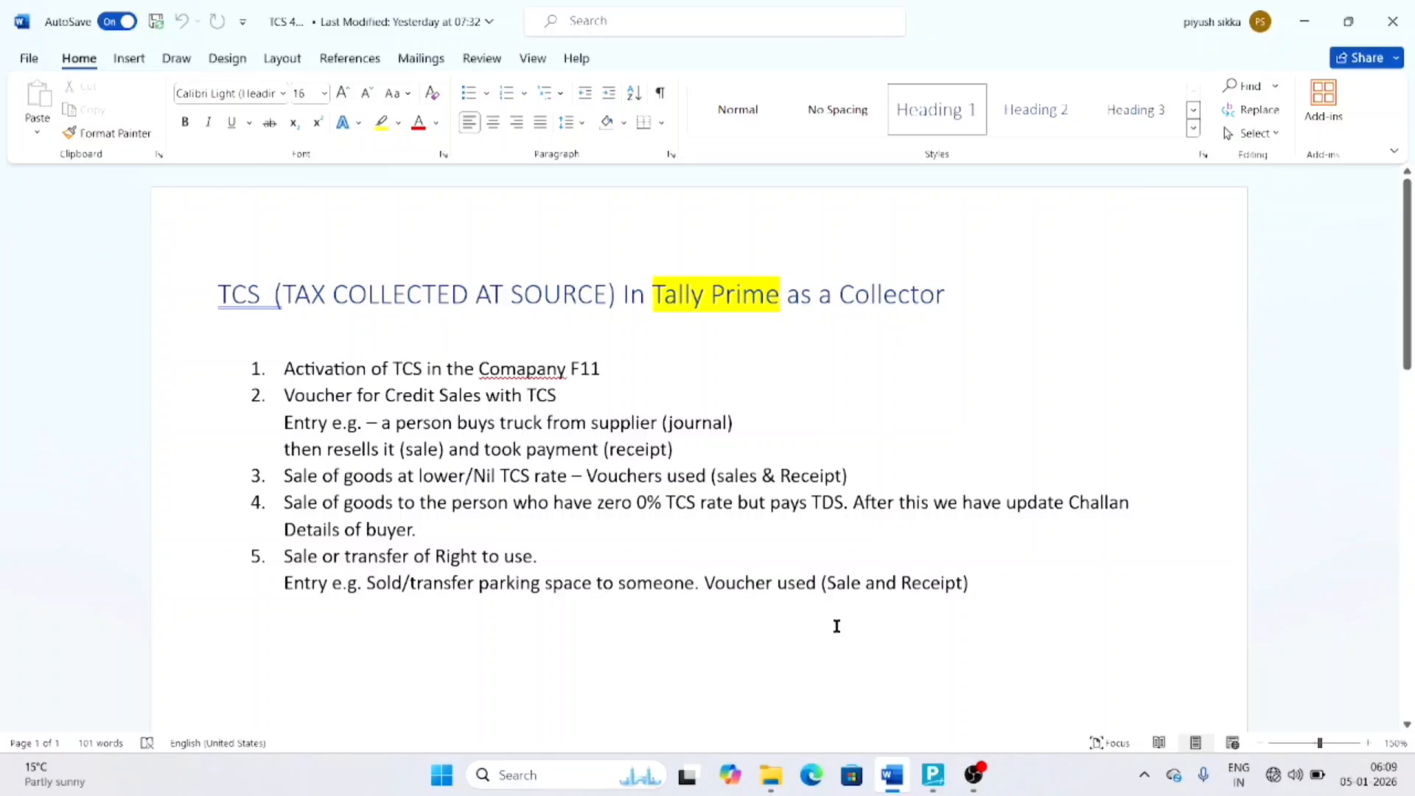
Return to TallyPrime and begin a new journal voucher, keeping its existing date
click(933, 774)
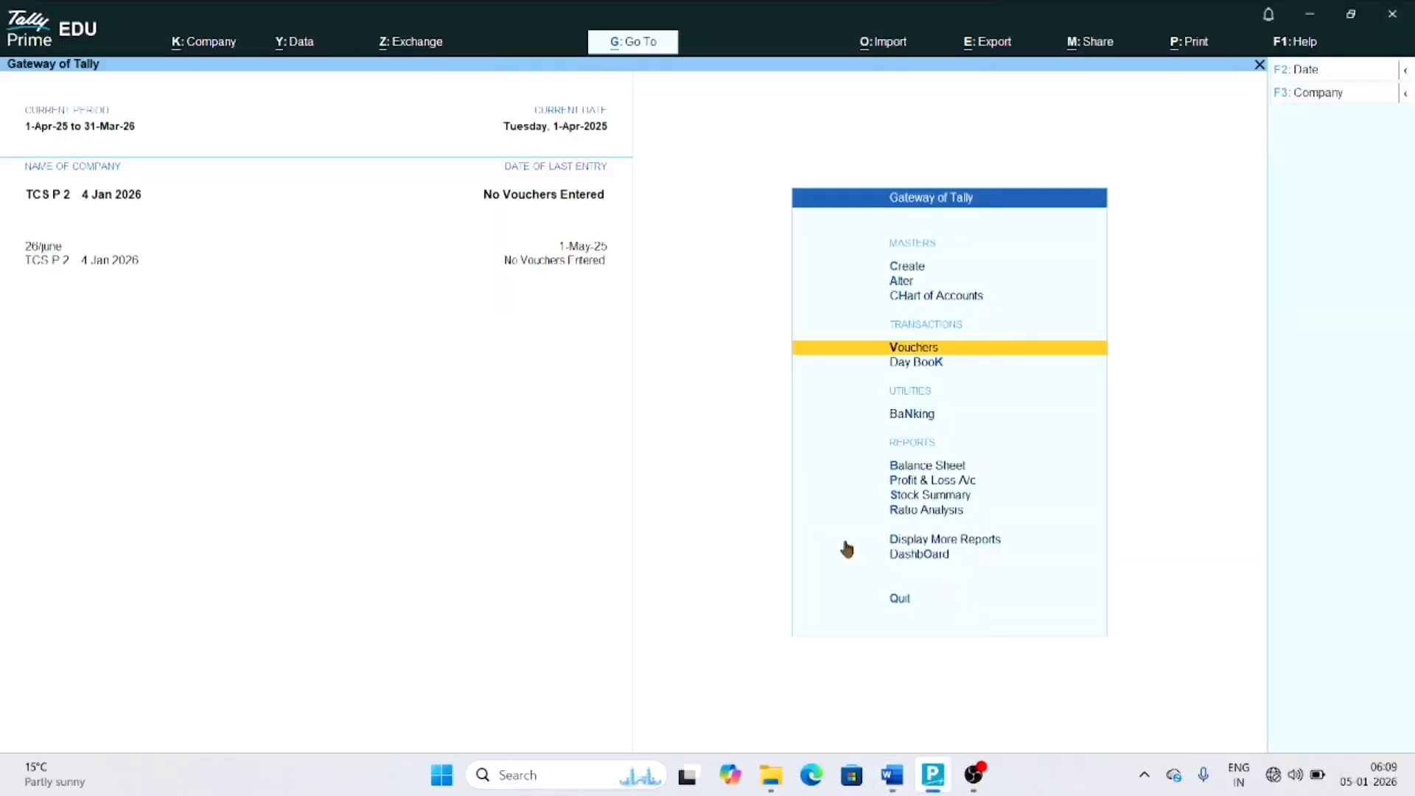
key(Return)
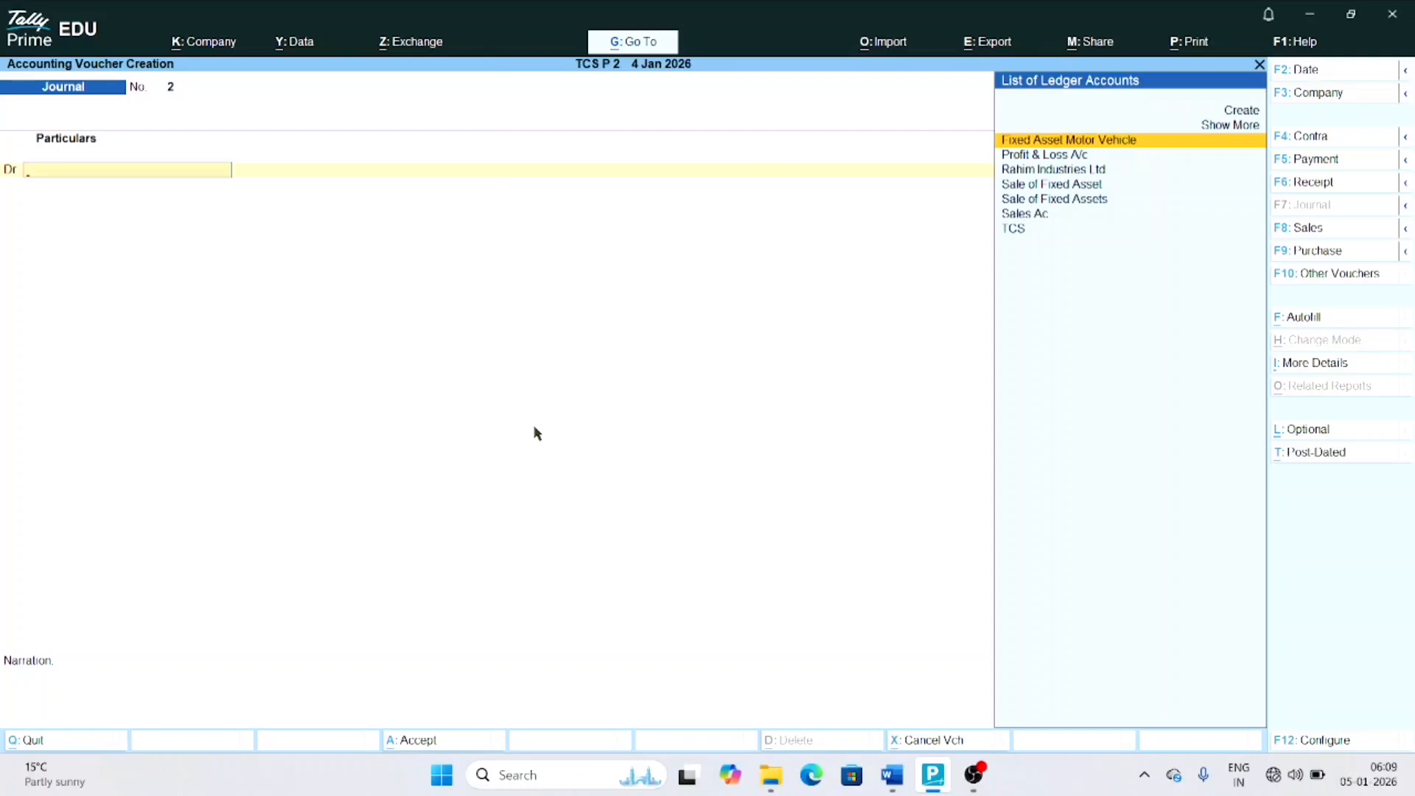
key(F2)
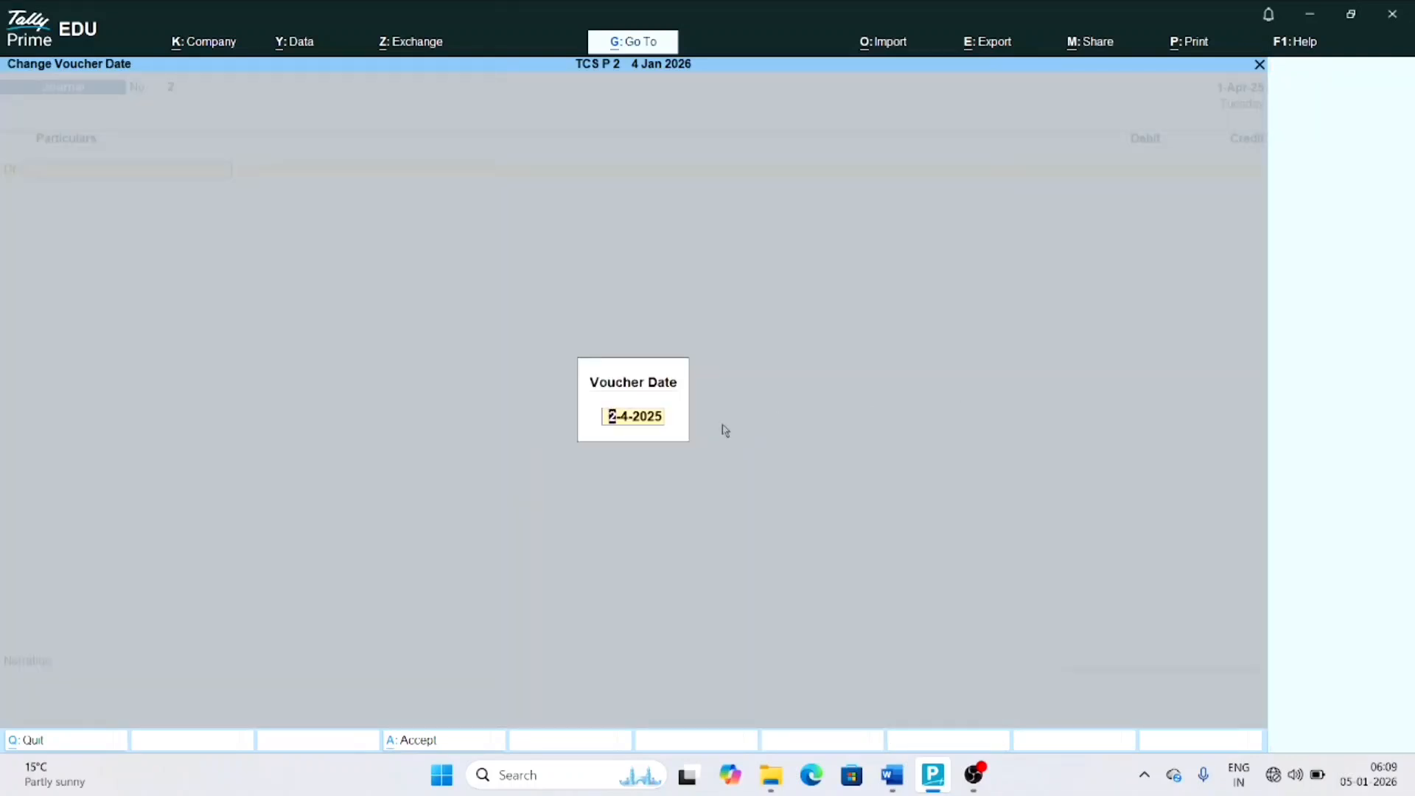
key(Escape)
key(Escape)
key(F2)
key(Escape)
key(Escape)
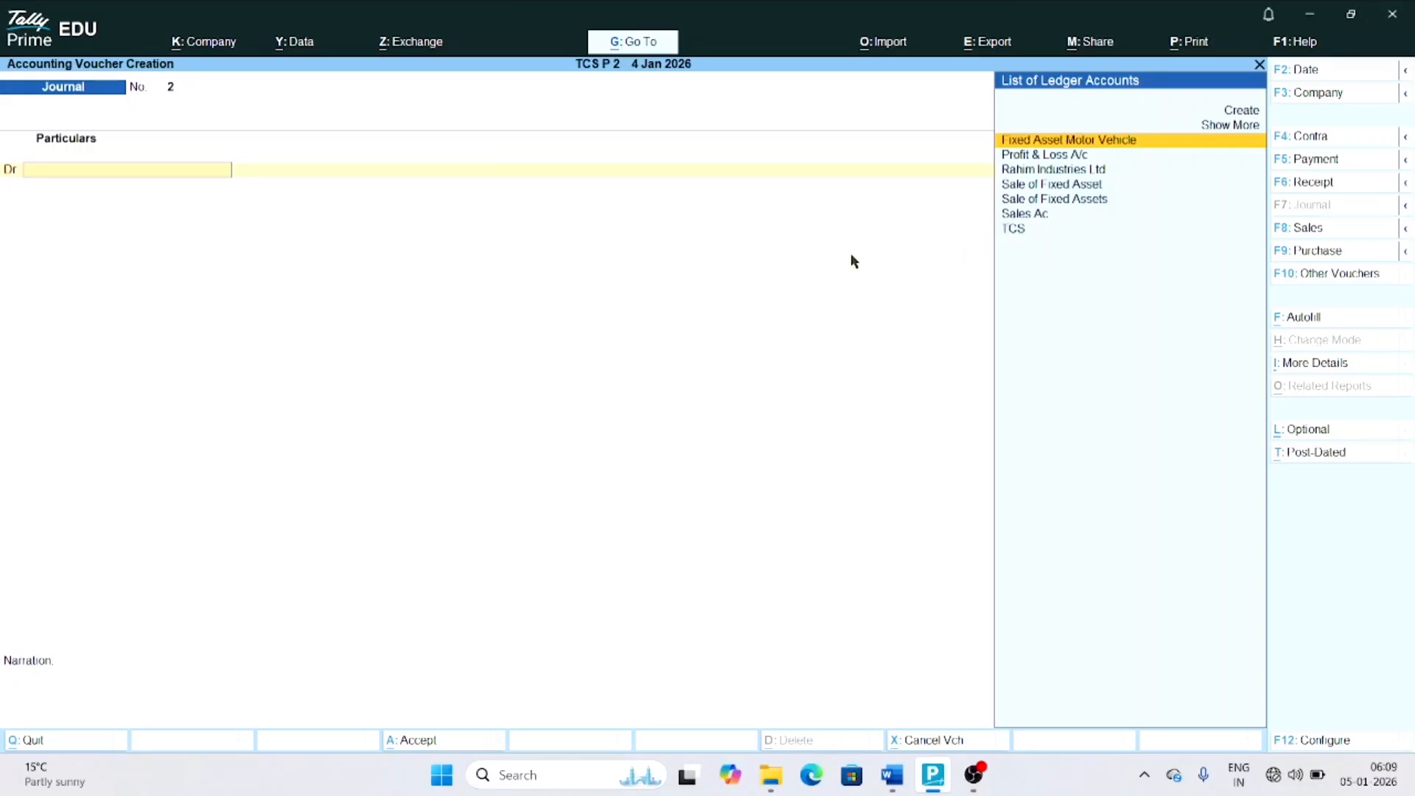
Debit Fixed Asset Motor Vehicle 10,80,000 on the first line and make the second line Dr
key(Return)
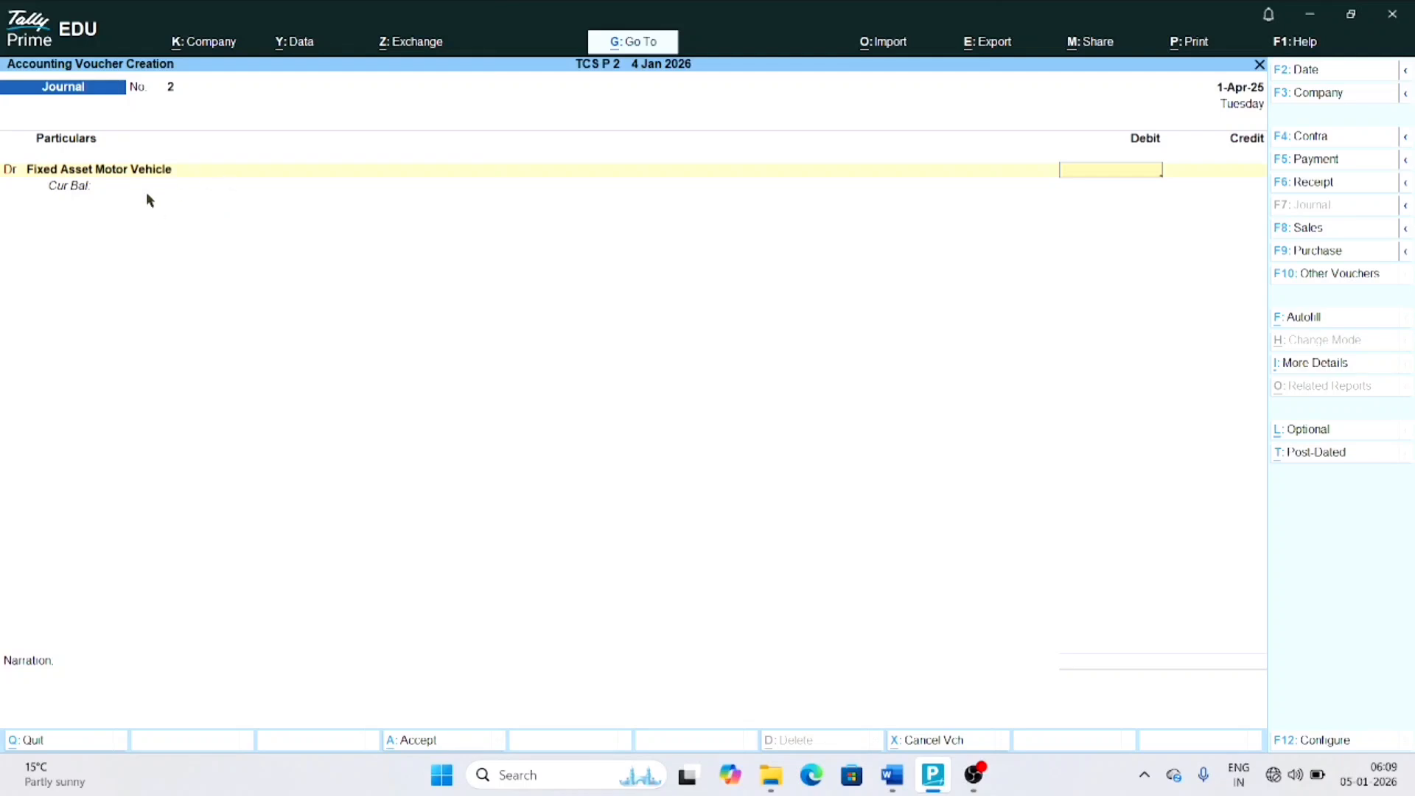
text(100000)
key(BackSpace)
key(BackSpace)
key(BackSpace)
key(BackSpace)
key(BackSpace)
text(08000)
text(0)
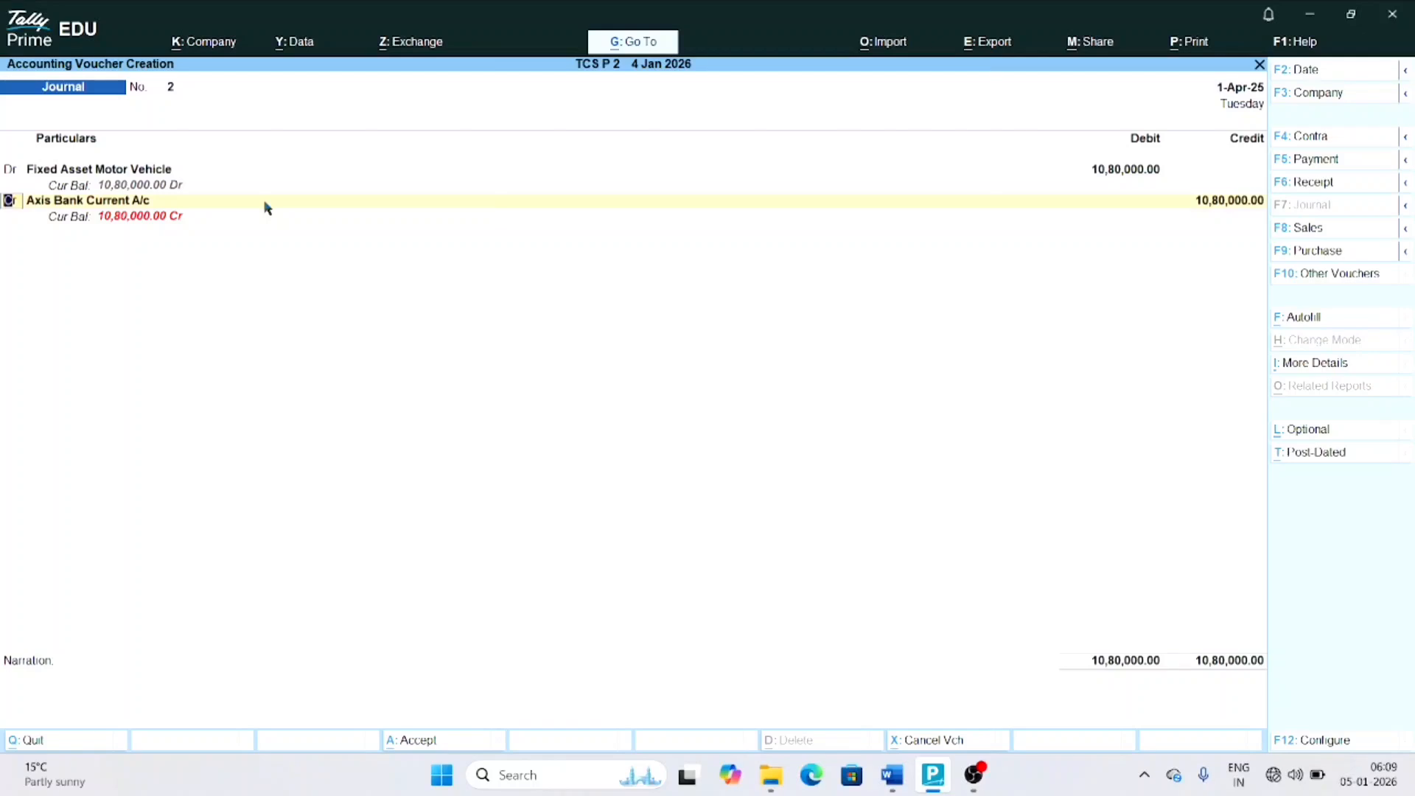
key(d)
key(Return)
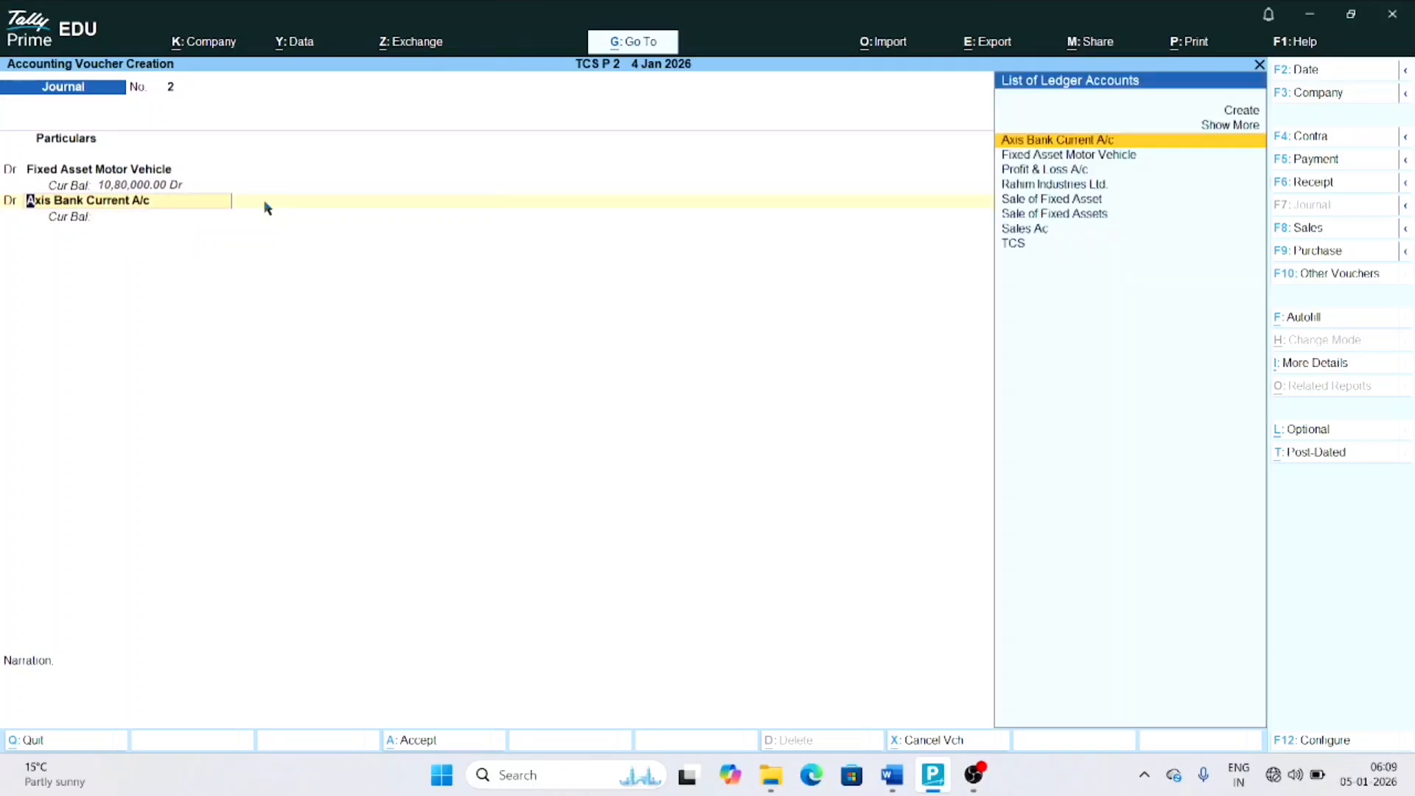
Start a new ledger named TCS 2025-2026 and a new group named TCS - Income Tax
key(Up)
key(Up)
key(Return)
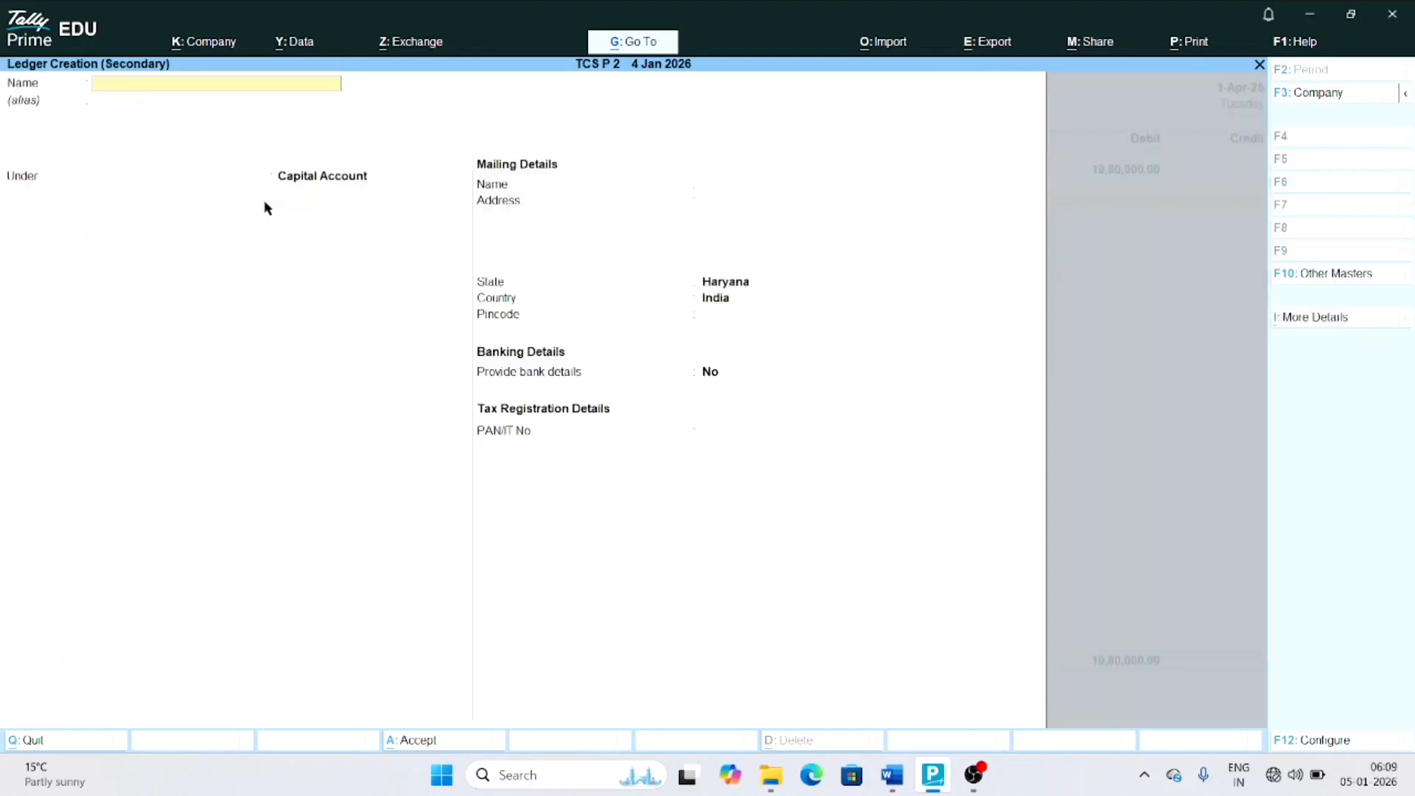
text(TCS 2025-2026)
key(Return)
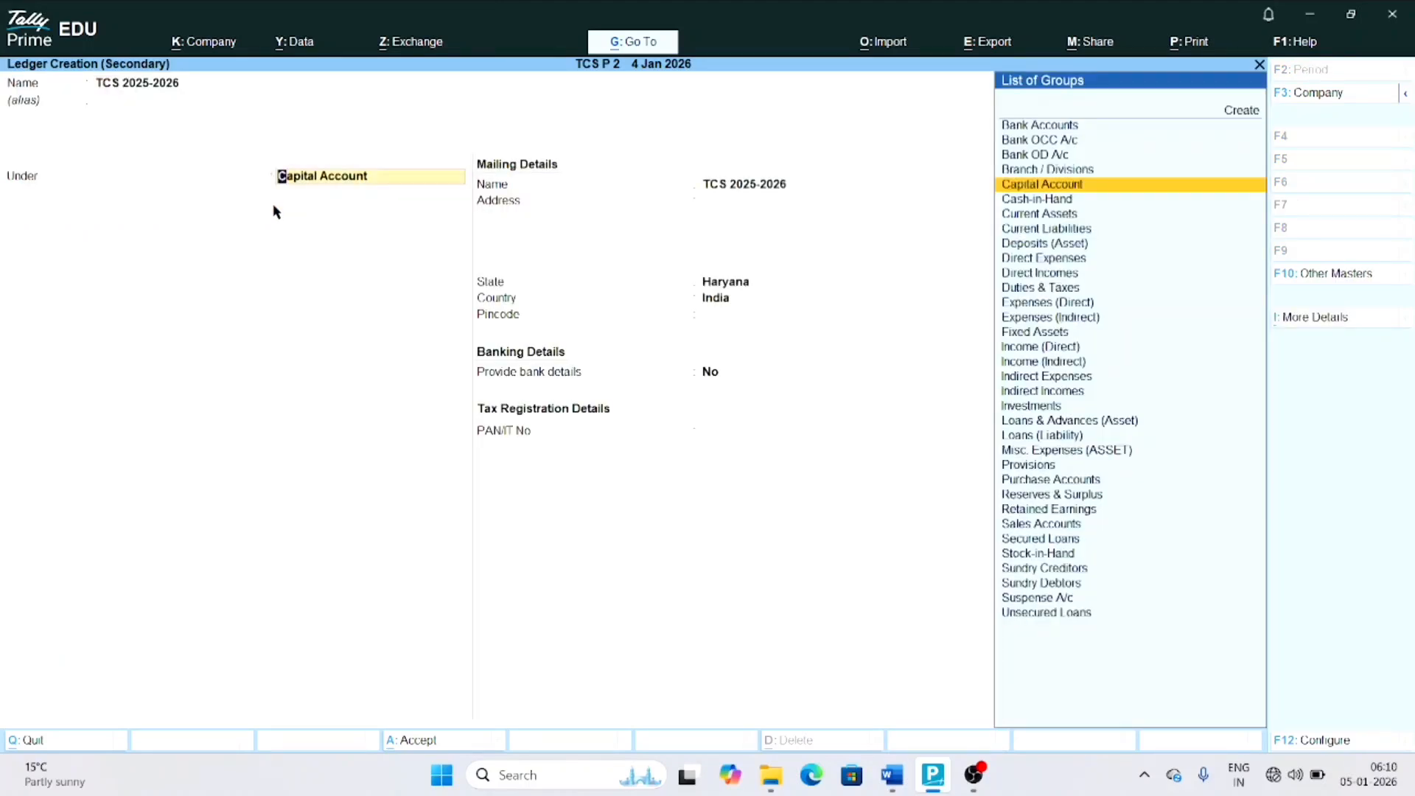
key(Up)
key(Up)
key(Up)
key(Up)
key(Up)
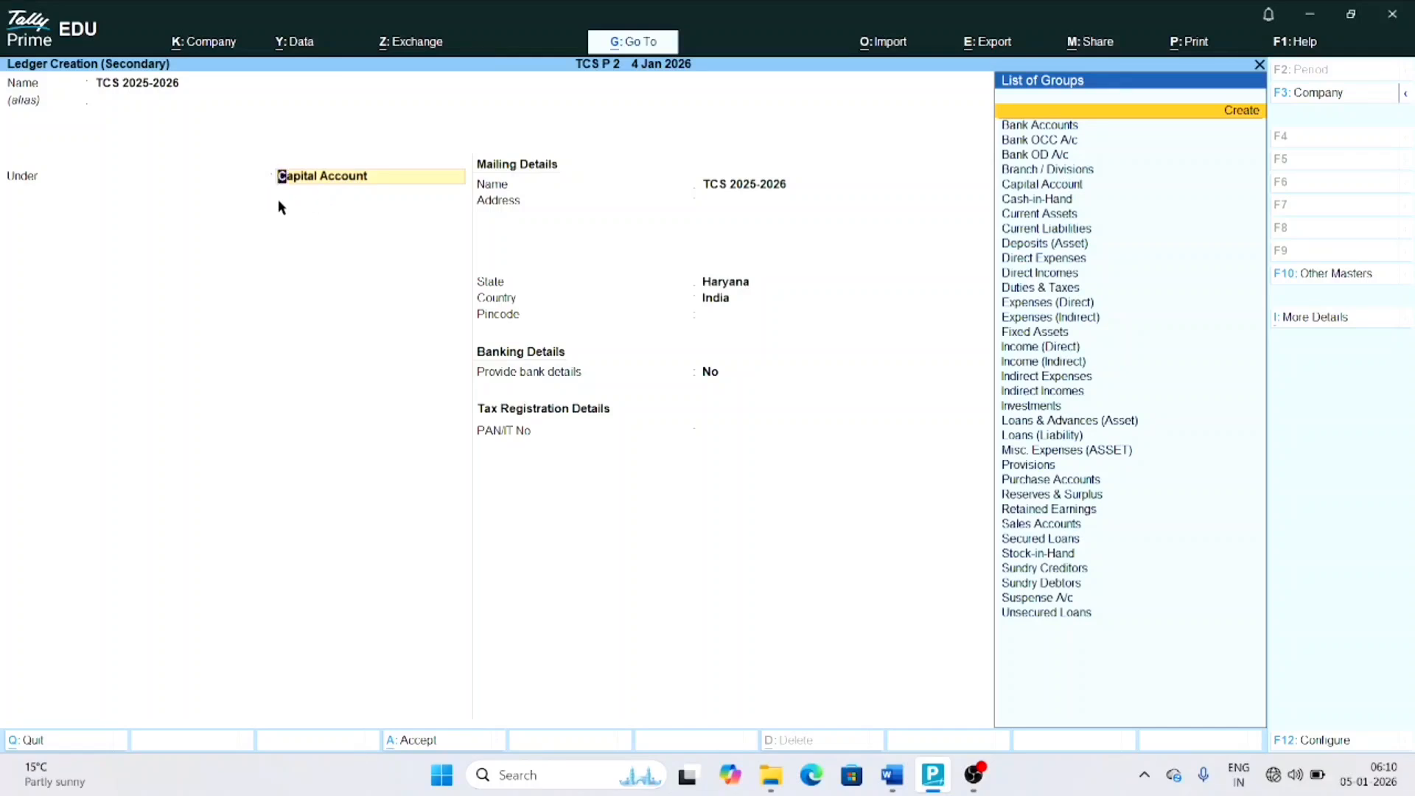
key(Return)
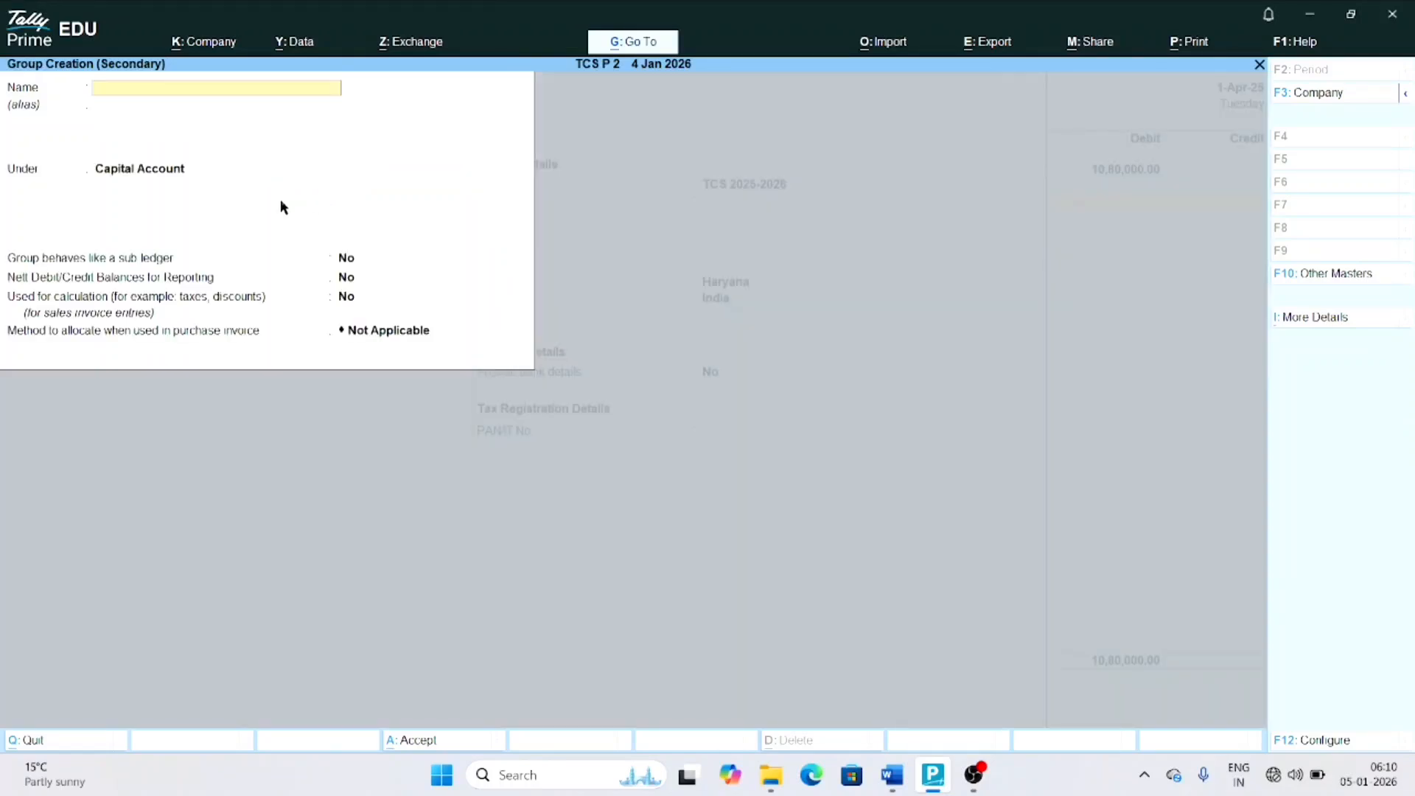
text(TCS - Income Tax)
key(Return)
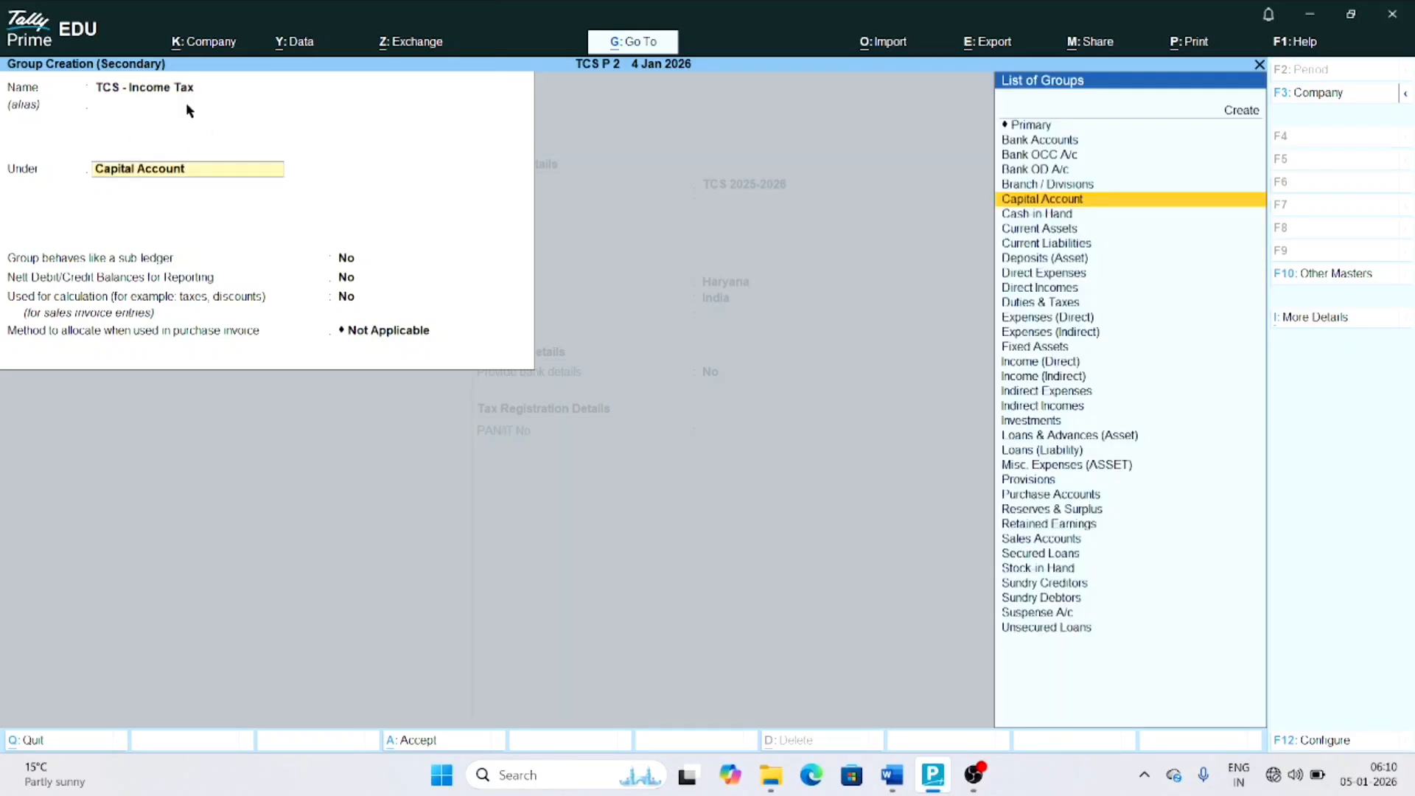
Put the TCS - Income Tax group under Current Assets with sub ledger No, then save group and ledger
text(Curr)
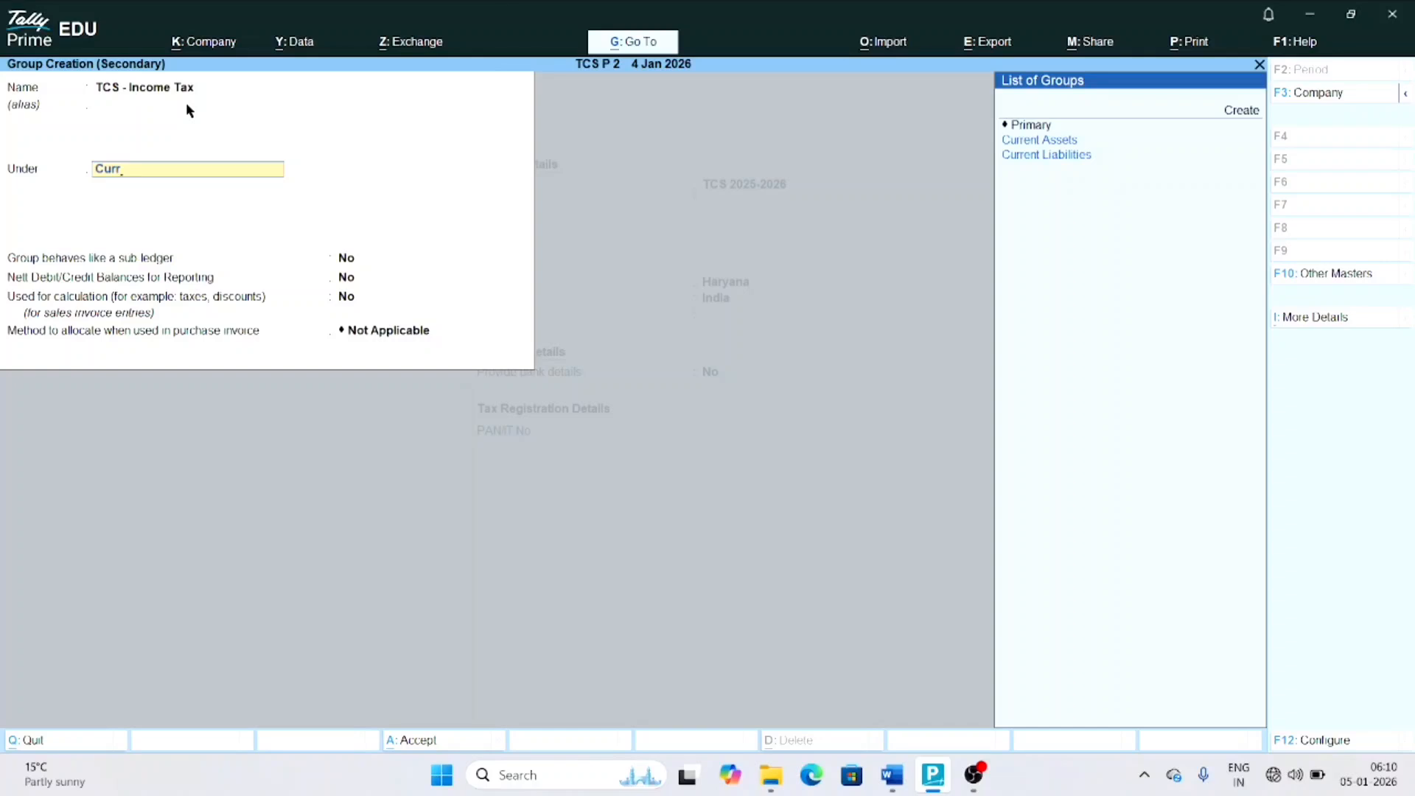
key(Down)
key(Up)
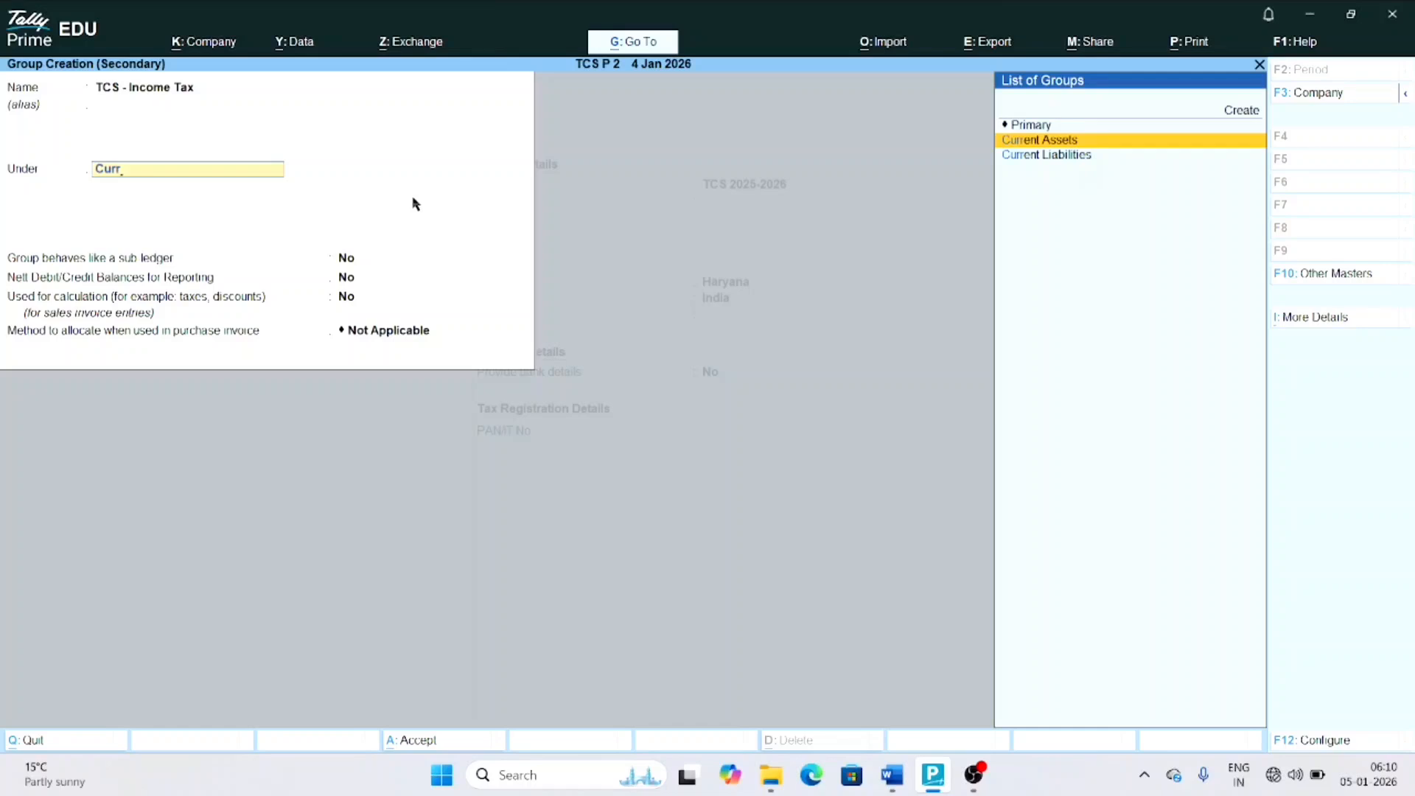
key(Return)
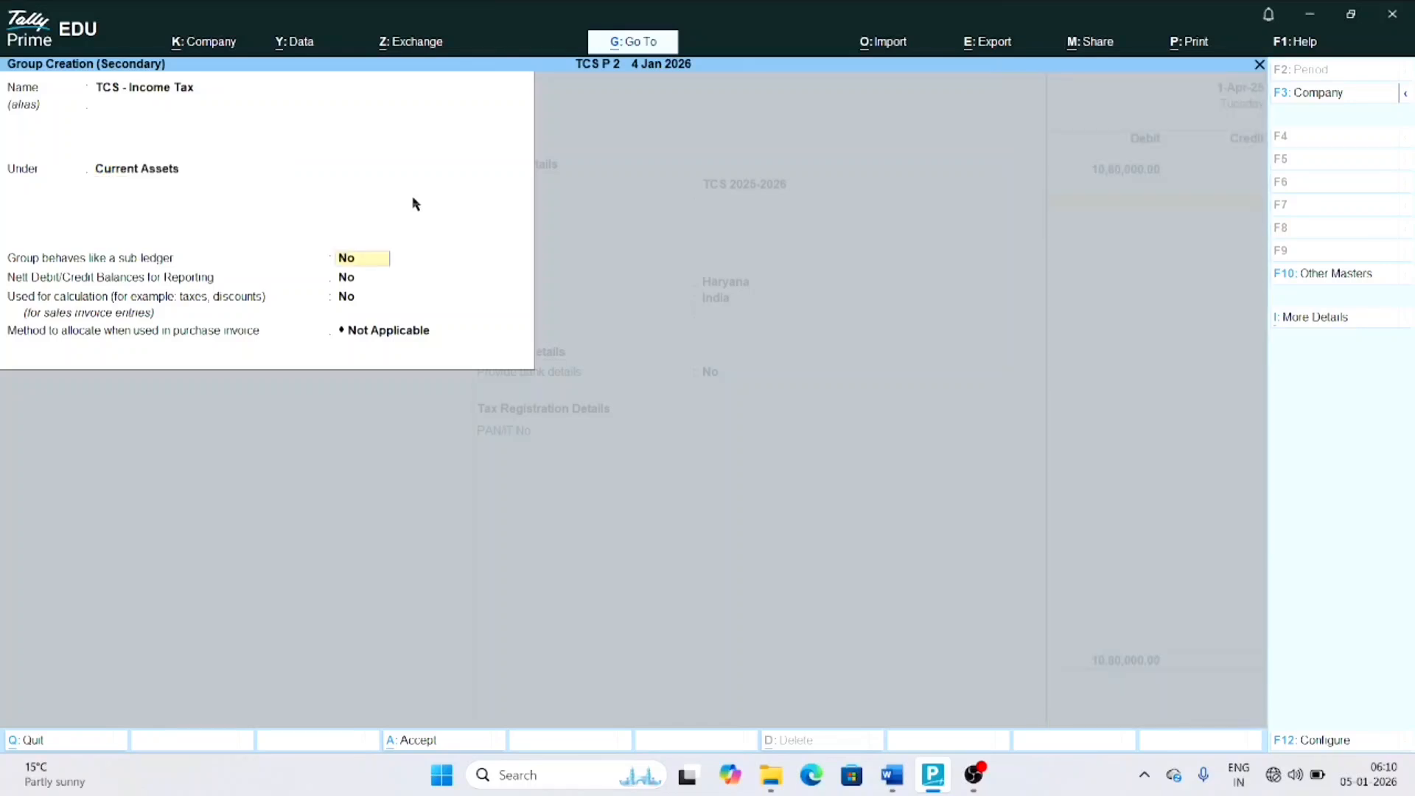
click(345, 259)
text(n)
key(Return)
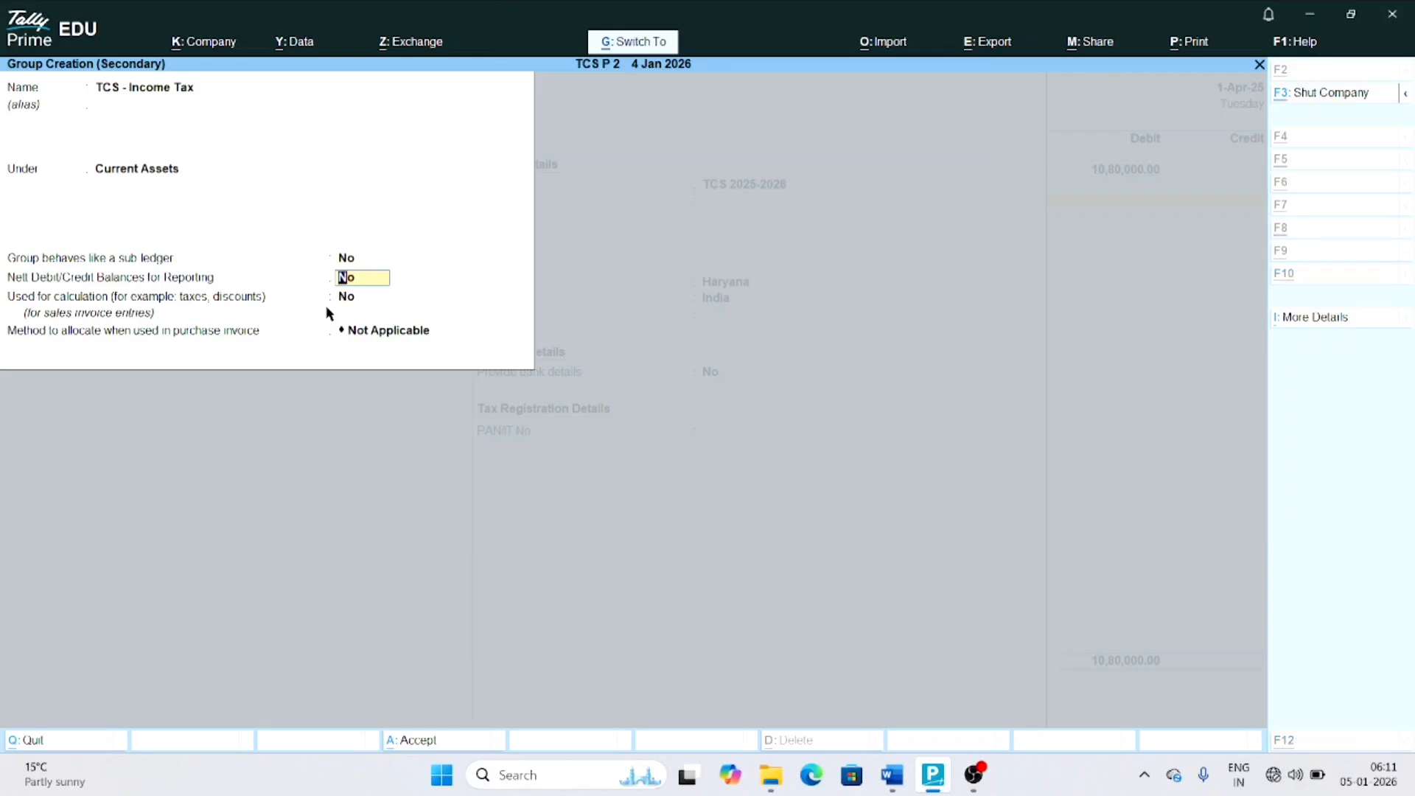
key(ctrl+a)
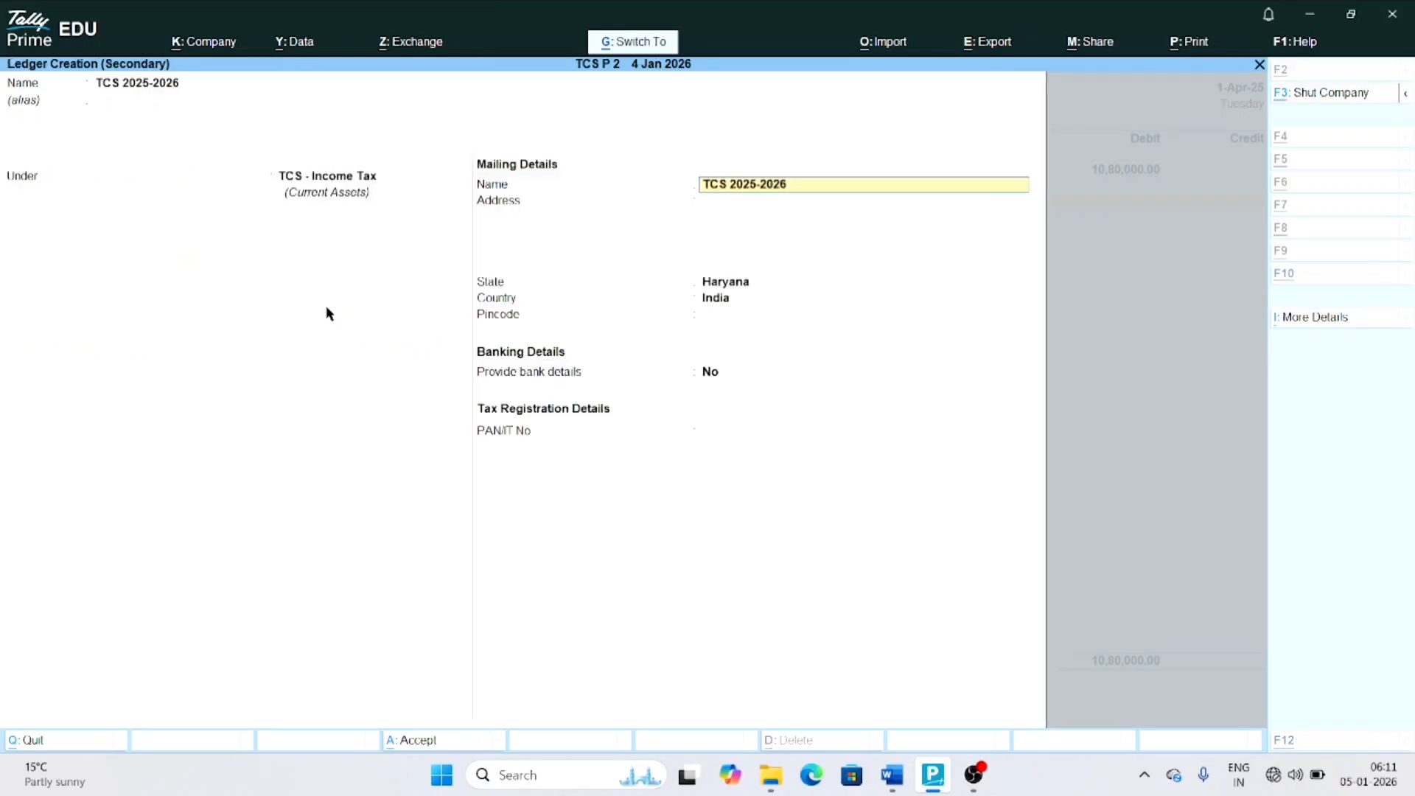
key(ctrl+a)
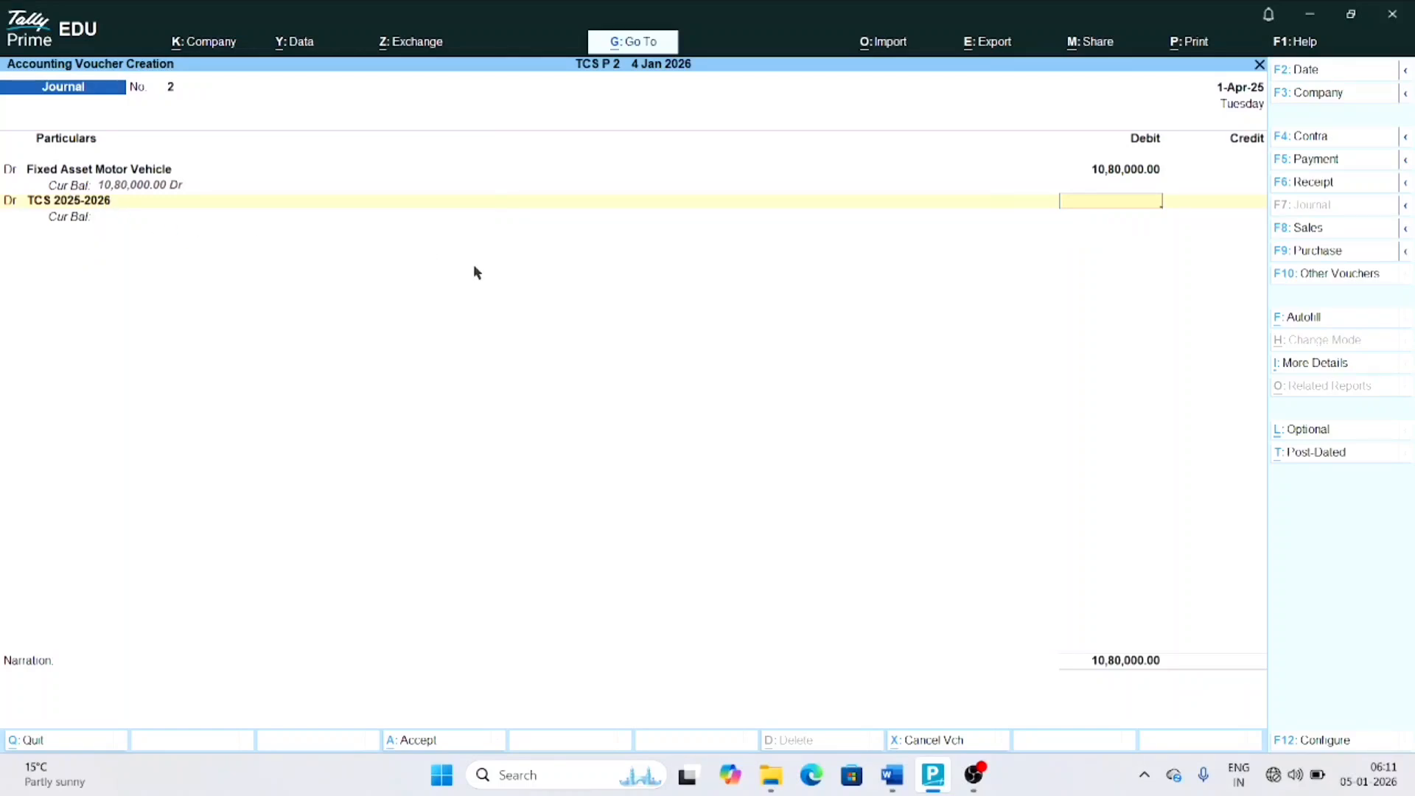
text(0000)
key(Return)
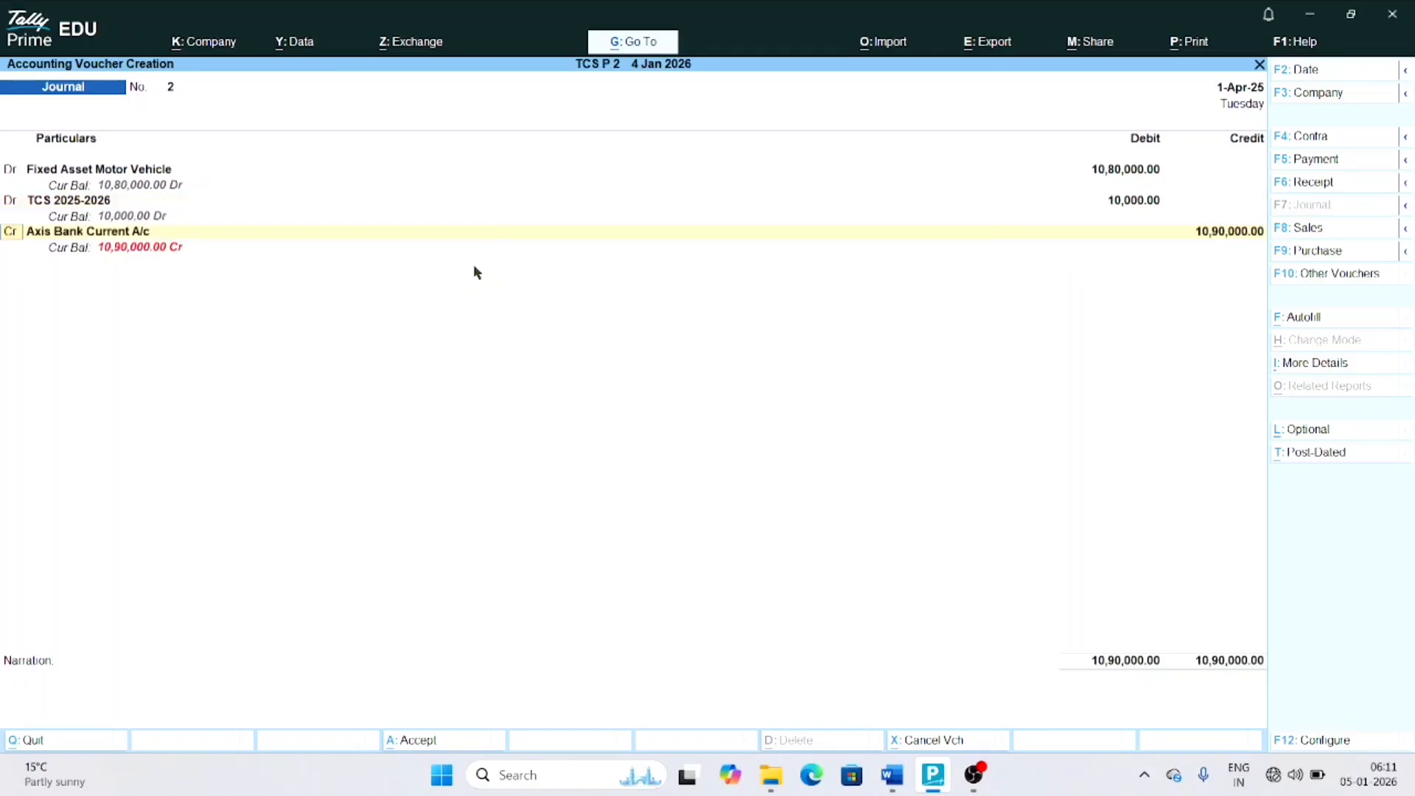
key(Return)
key(Return)
key(Return)
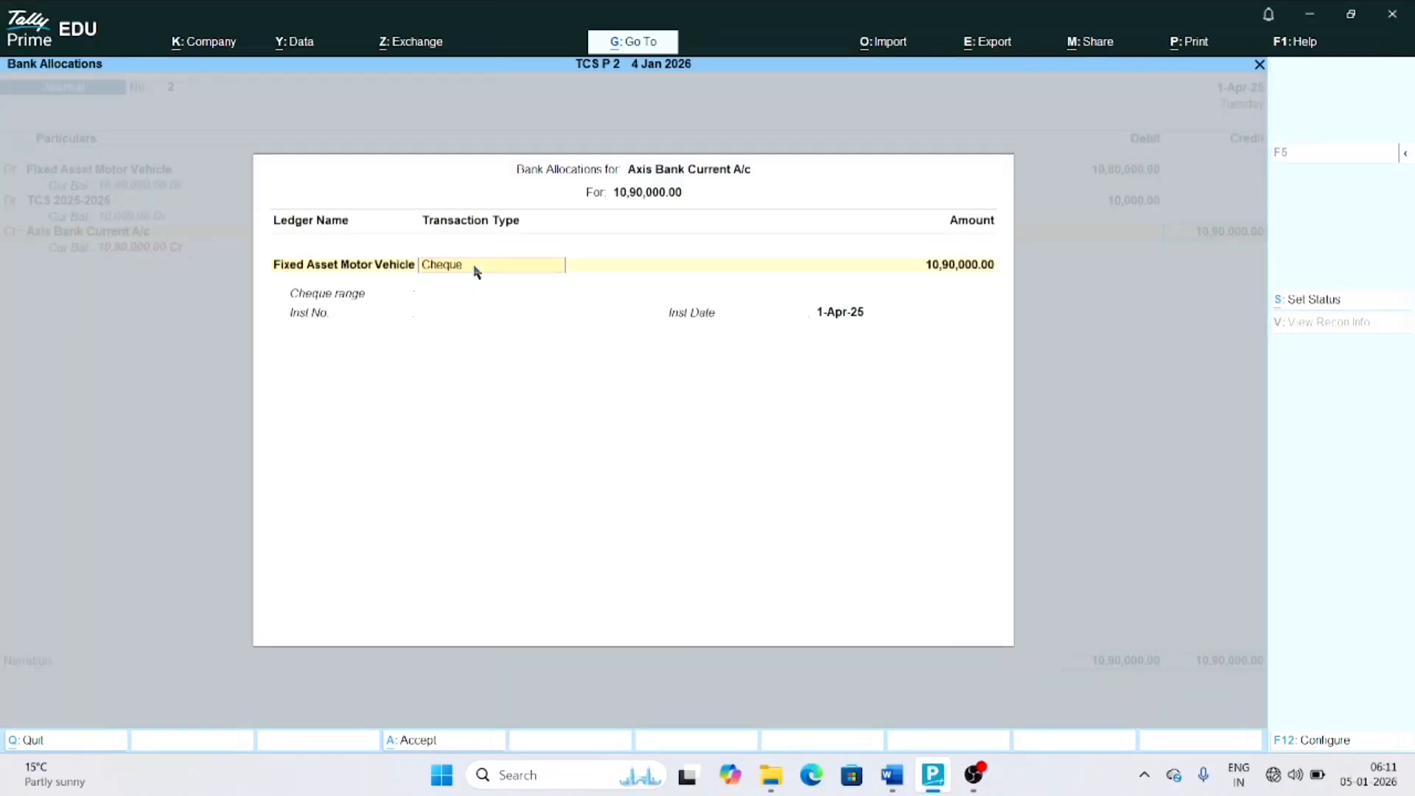
key(Return)
key(Return)
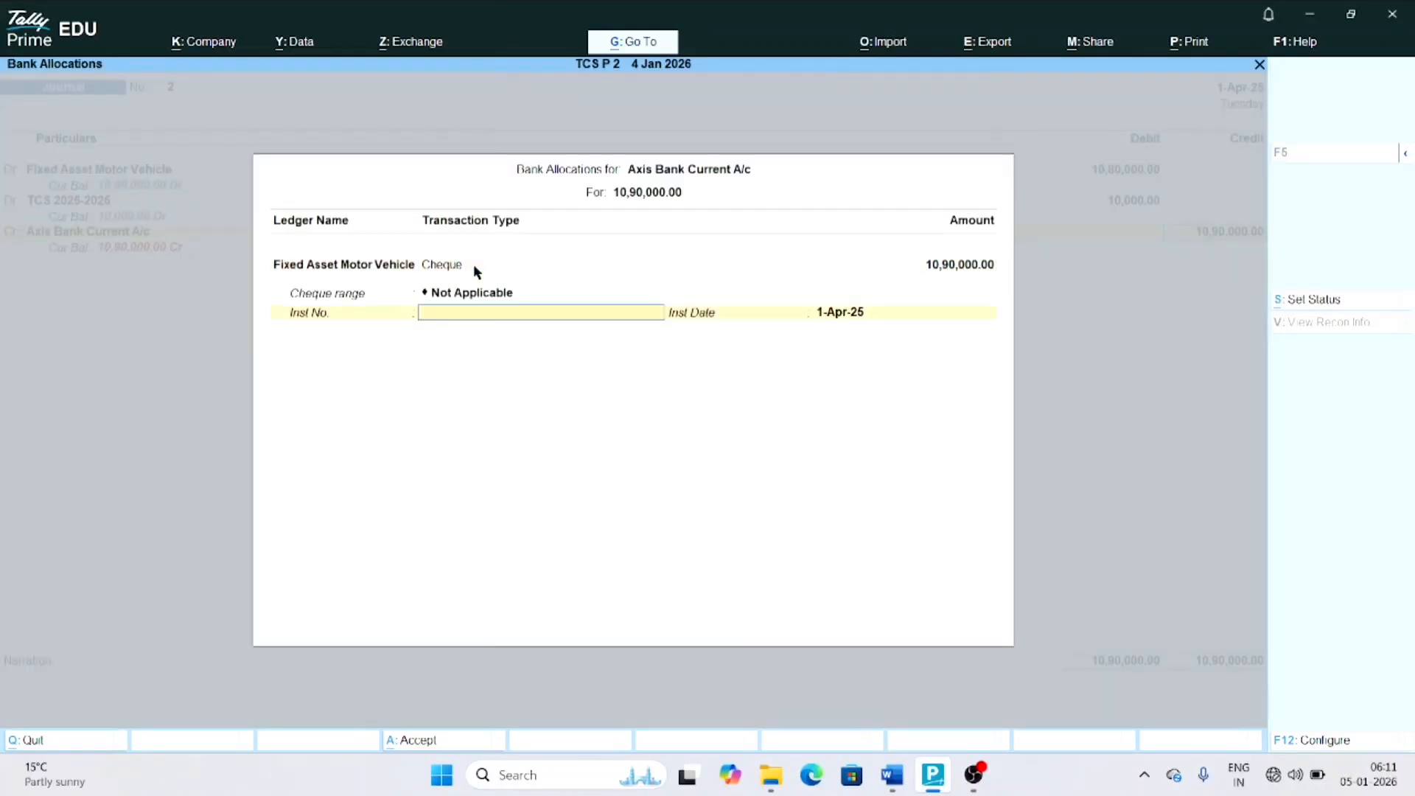
text(123456)
key(Return)
key(Return)
key(Return)
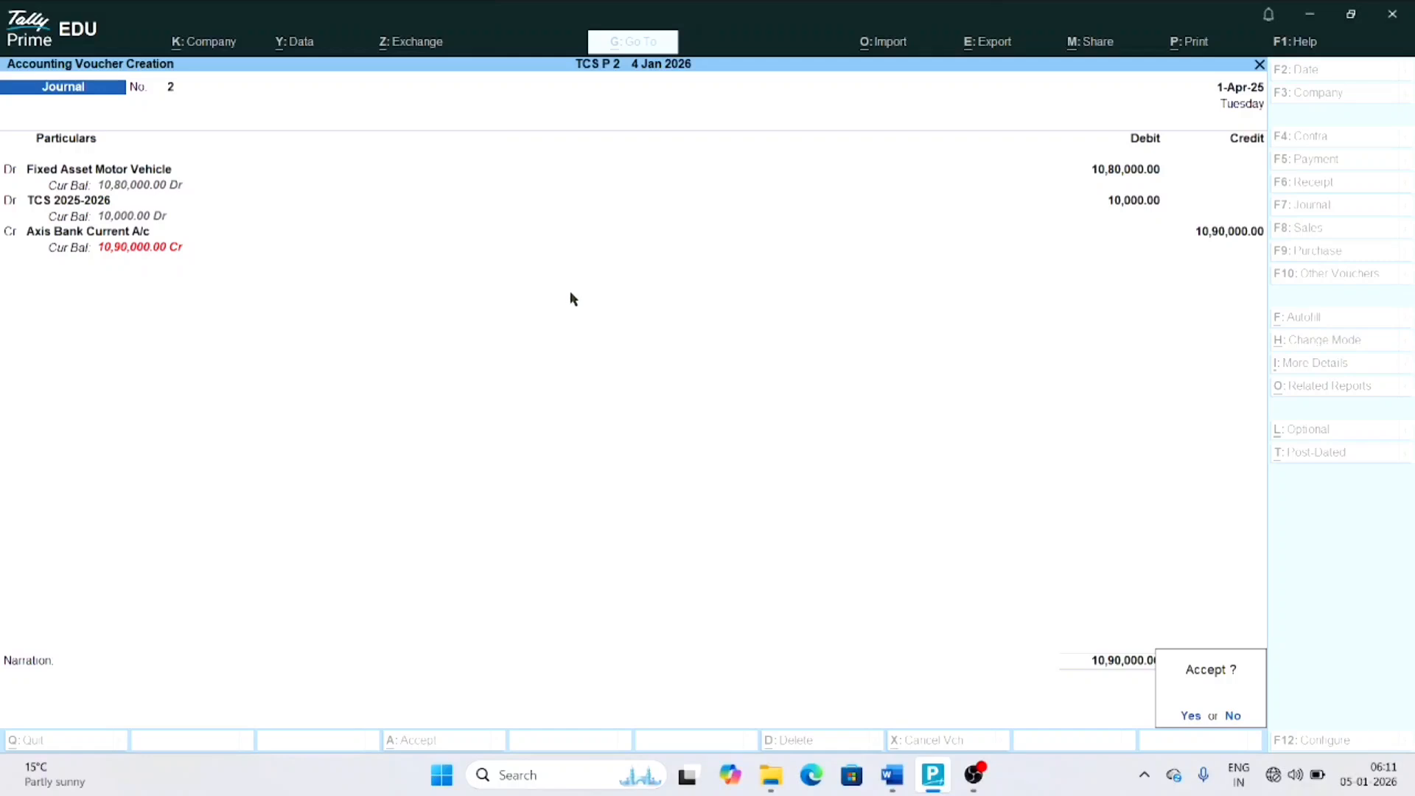
Save journal No. 2 and start a sales voucher in Accounting Invoice mode
key(Return)
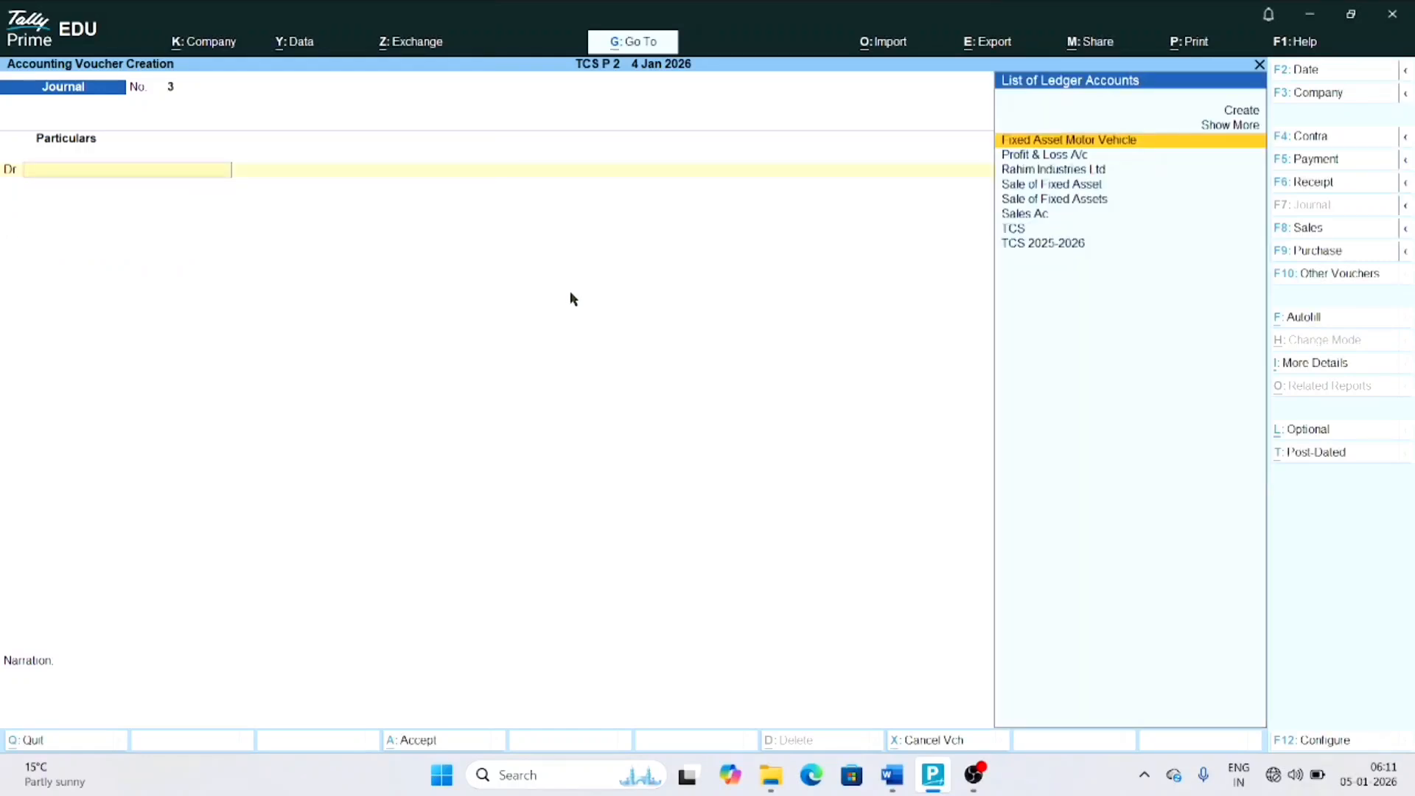
key(F8)
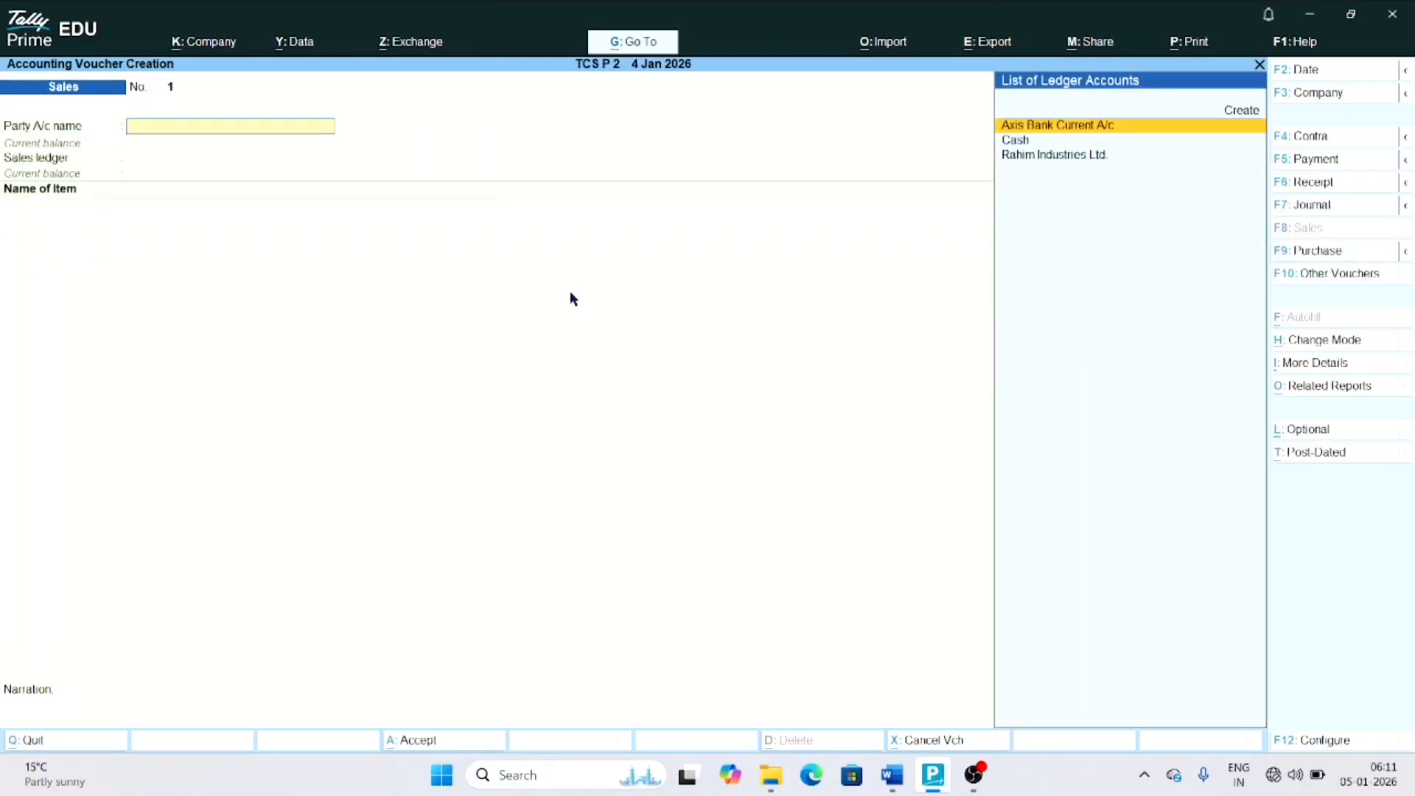
key(ctrl+h)
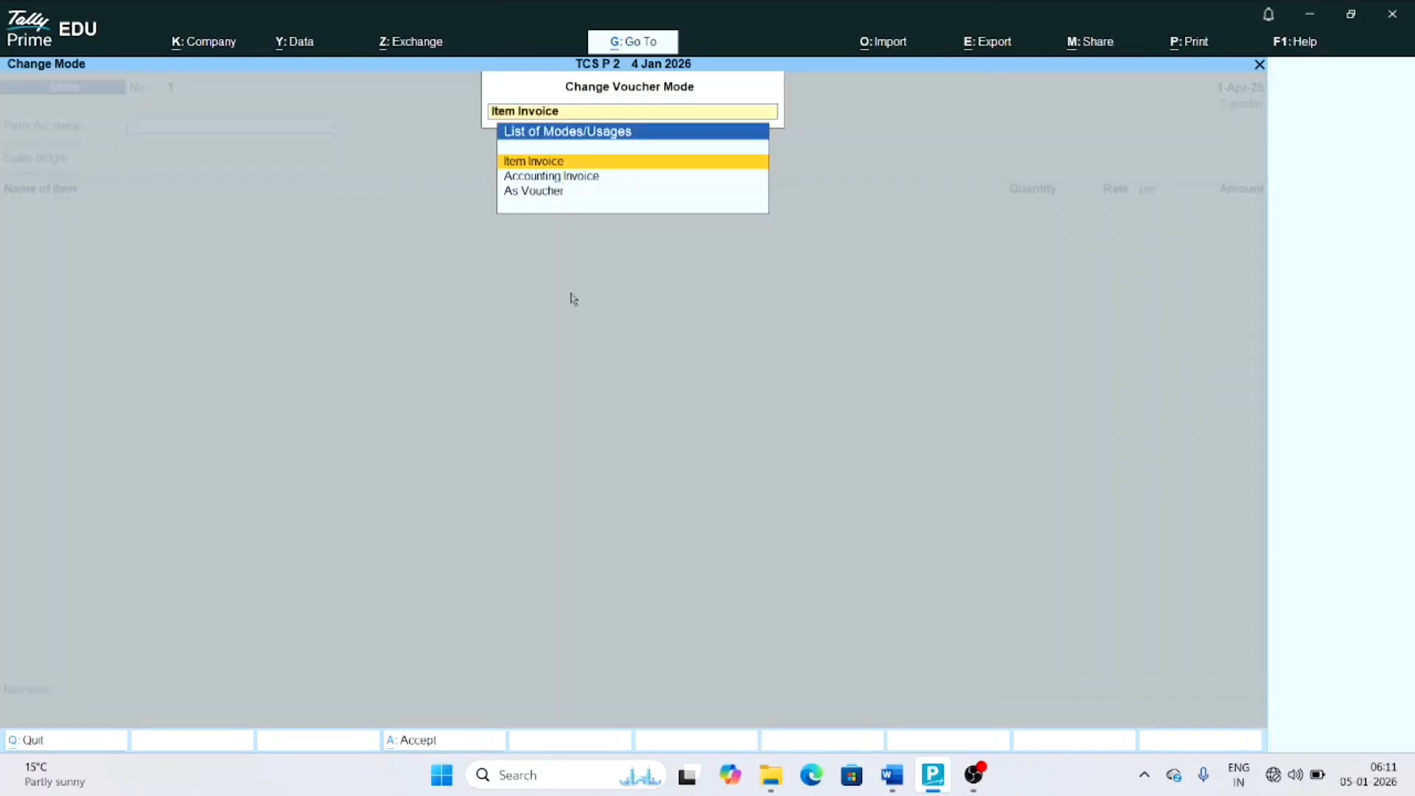
click(631, 177)
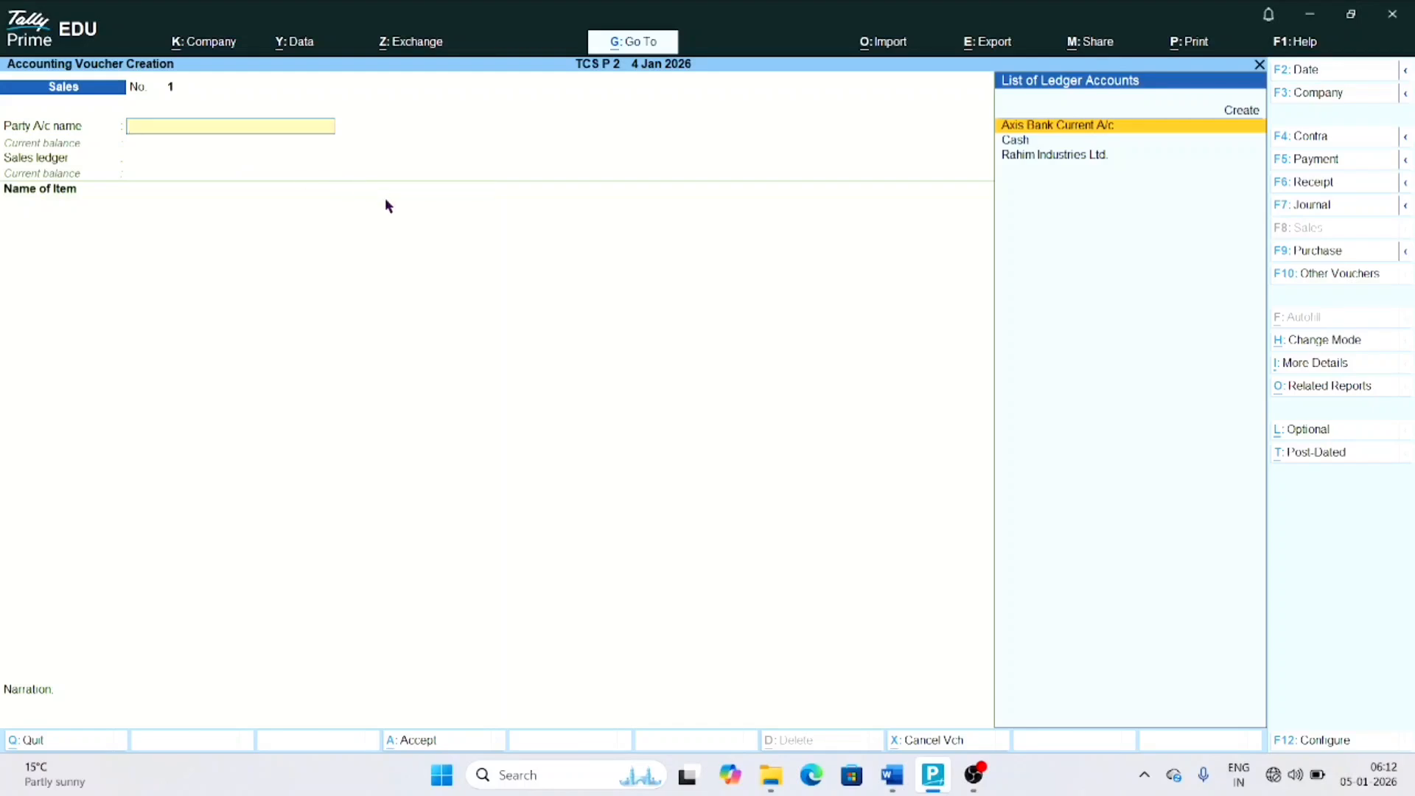
Choose Rahim Industries Ltd. as the party and accept its dispatch and party details
key(Down)
key(Down)
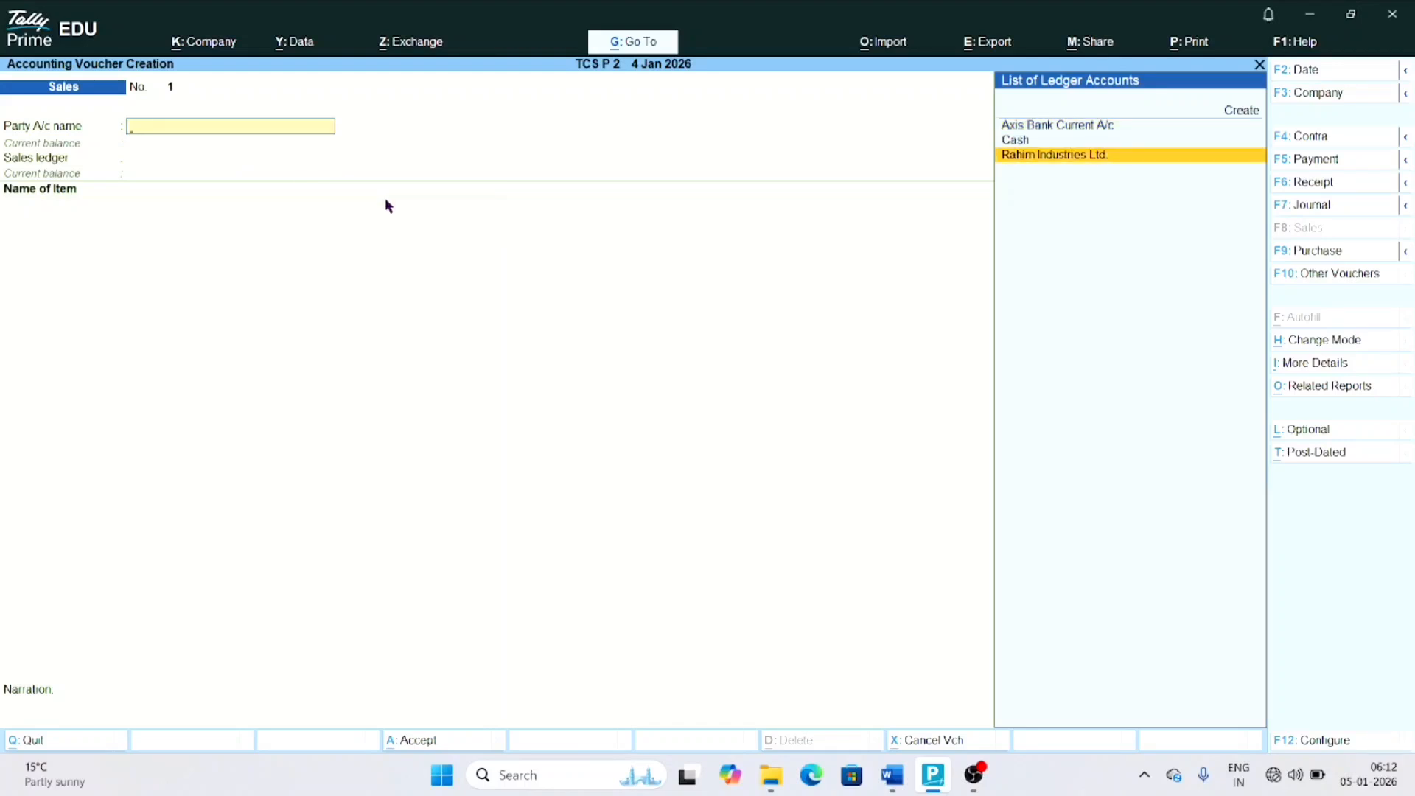
key(Return)
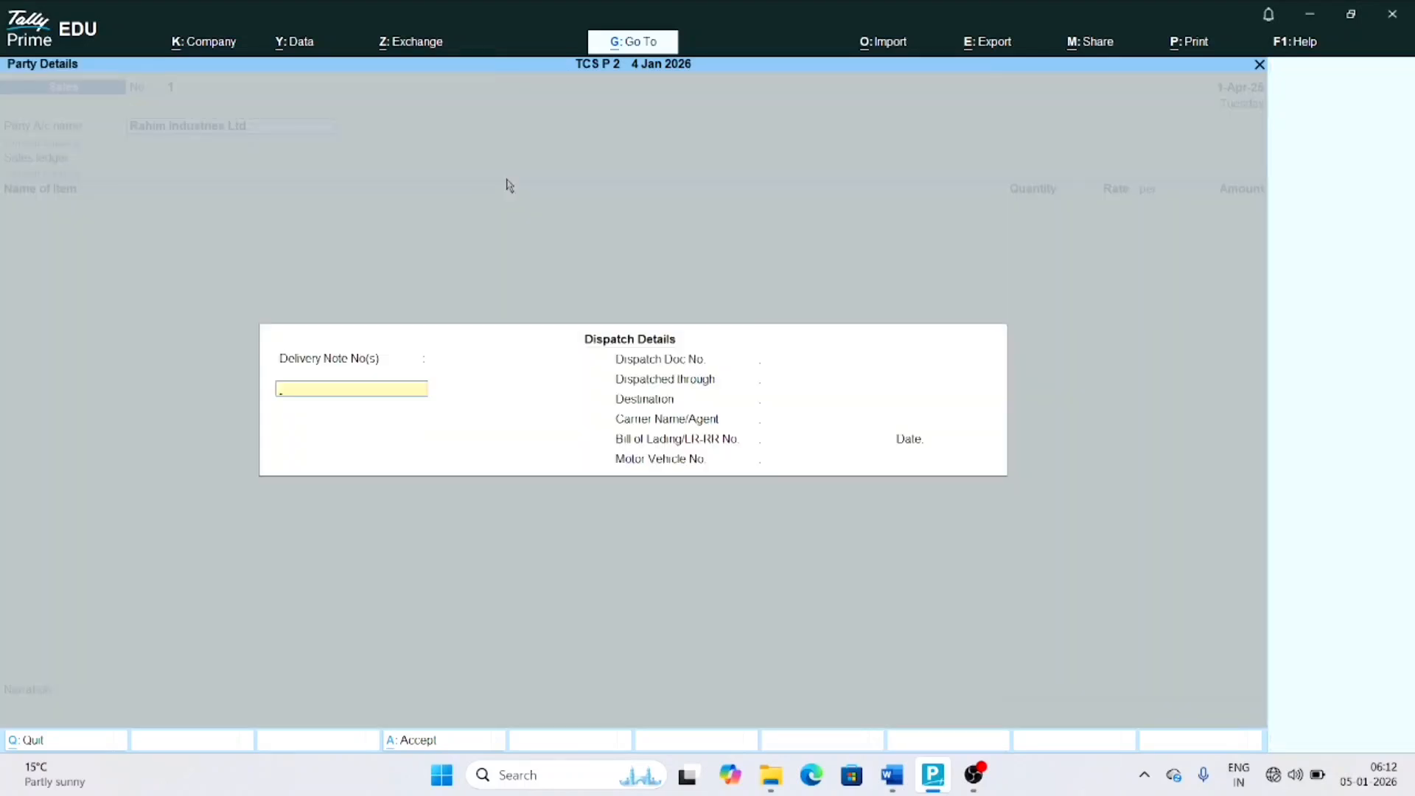
key(ctrl+a)
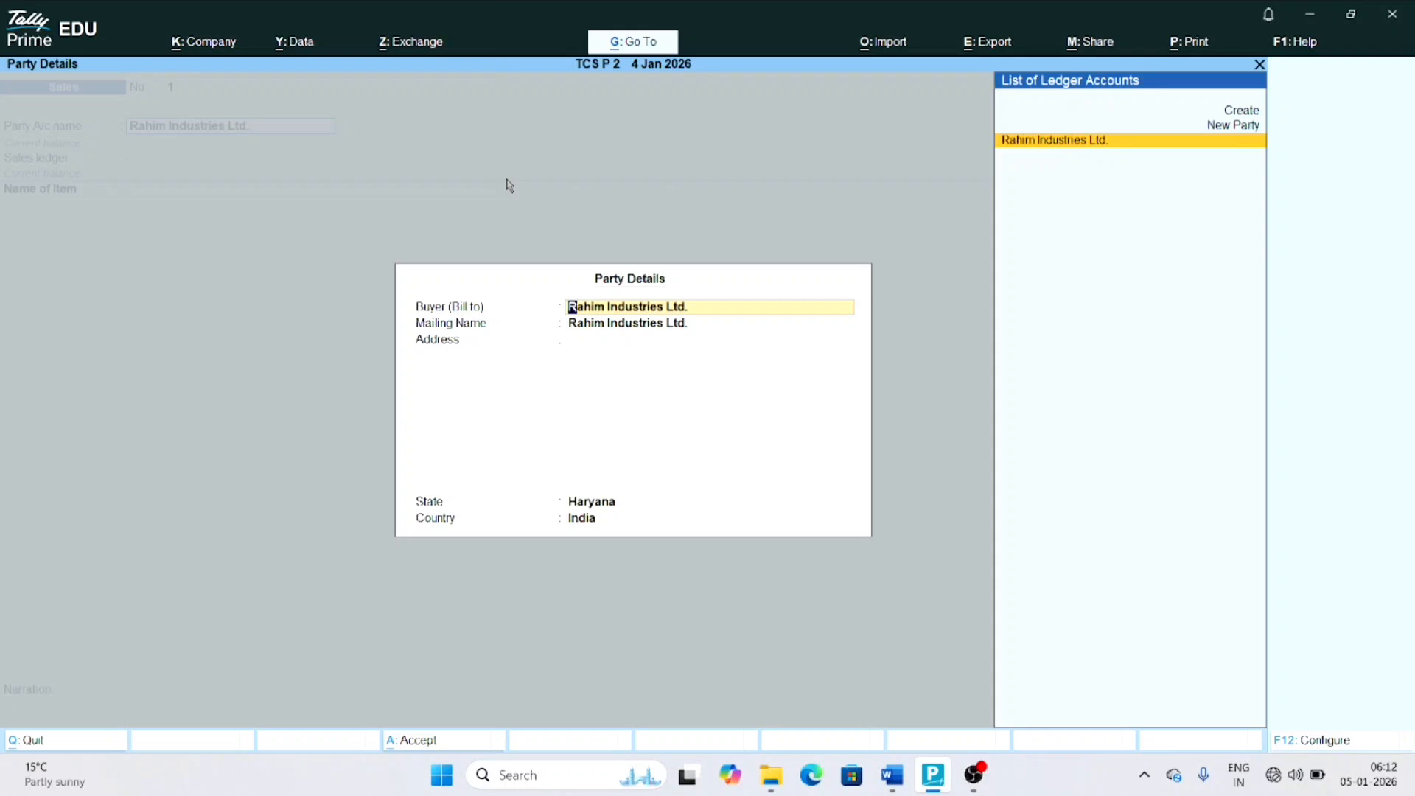
key(ctrl+a)
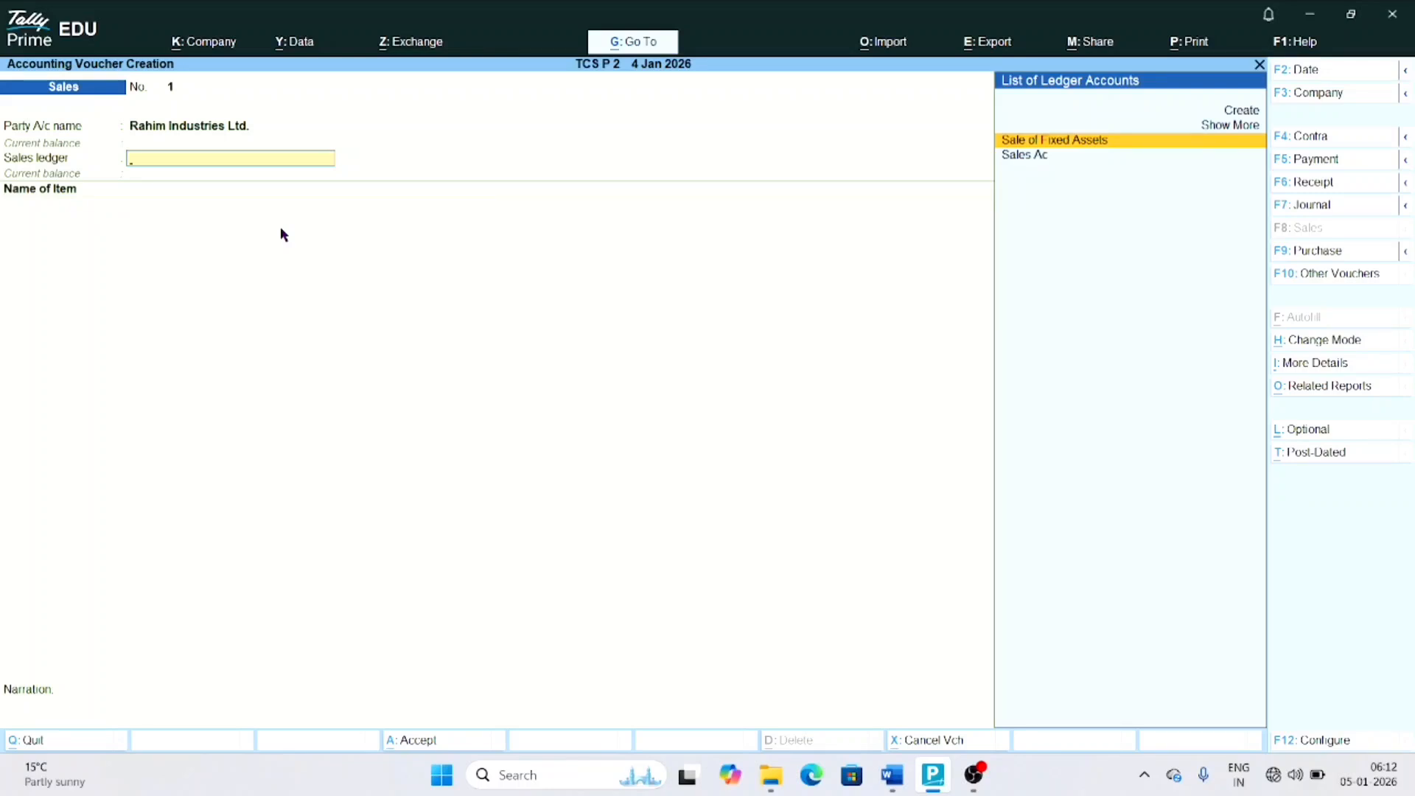
Set Sale of Fixed Assets as the sales ledger after checking its setup without changes
key(Return)
key(BackSpace)
key(ctrl+Return)
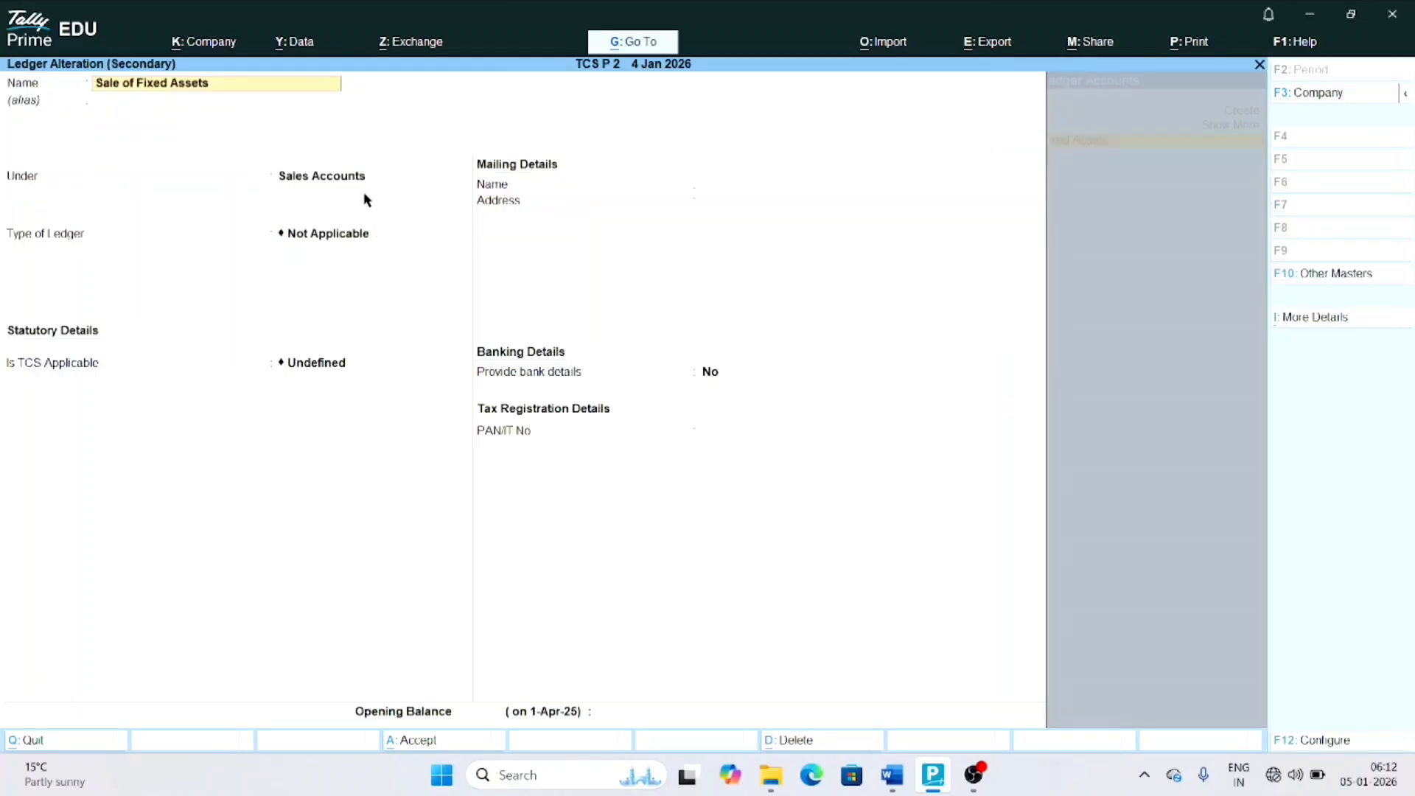
key(Escape)
key(Escape)
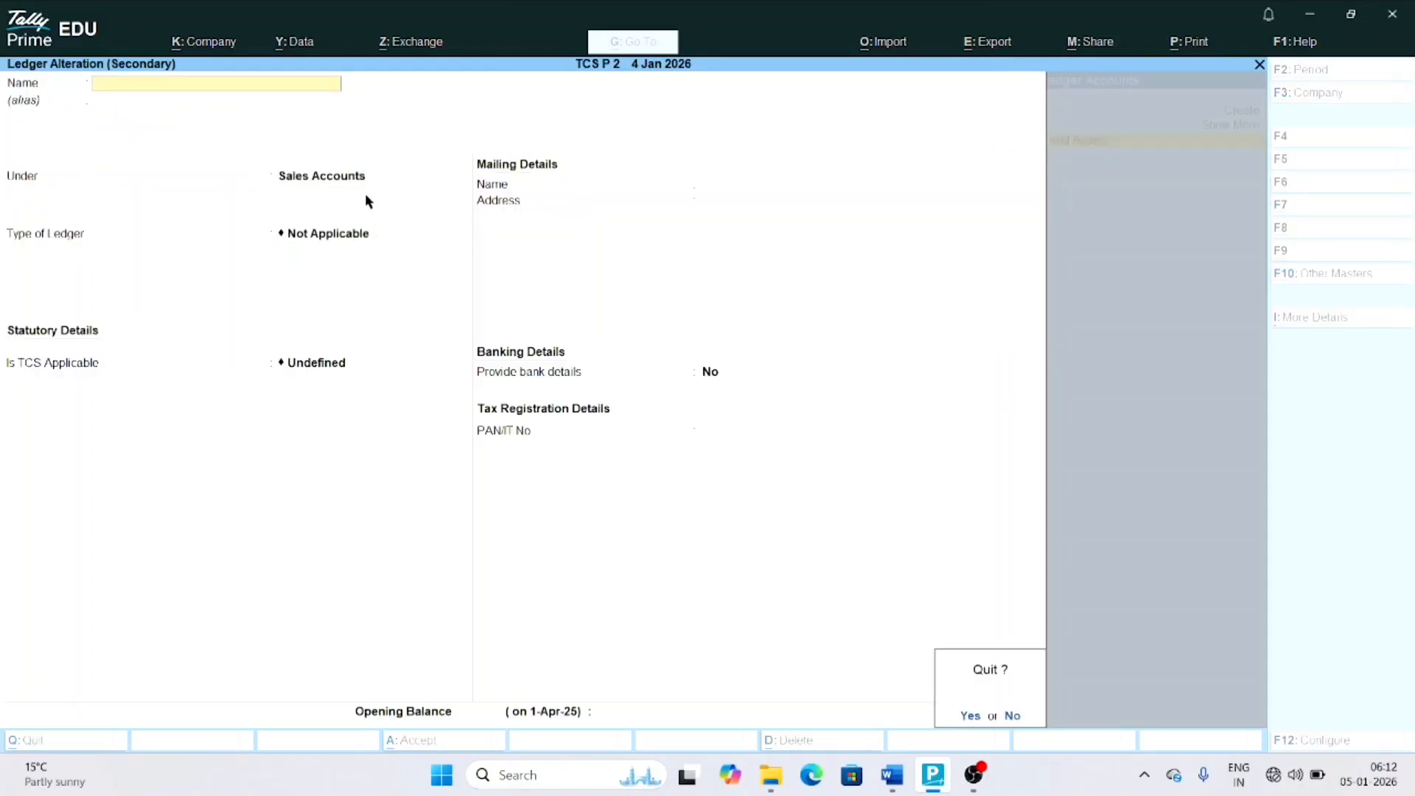
key(y)
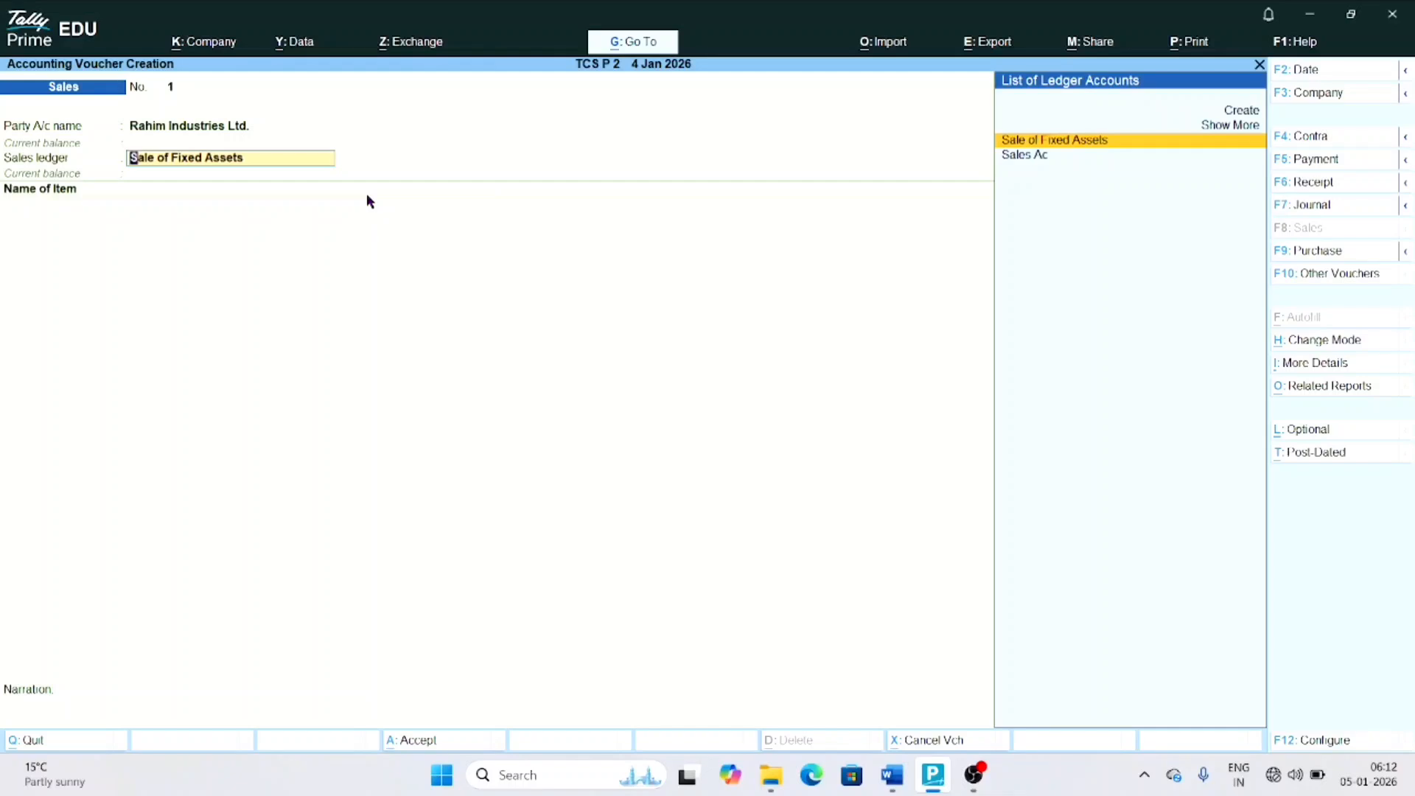
key(Return)
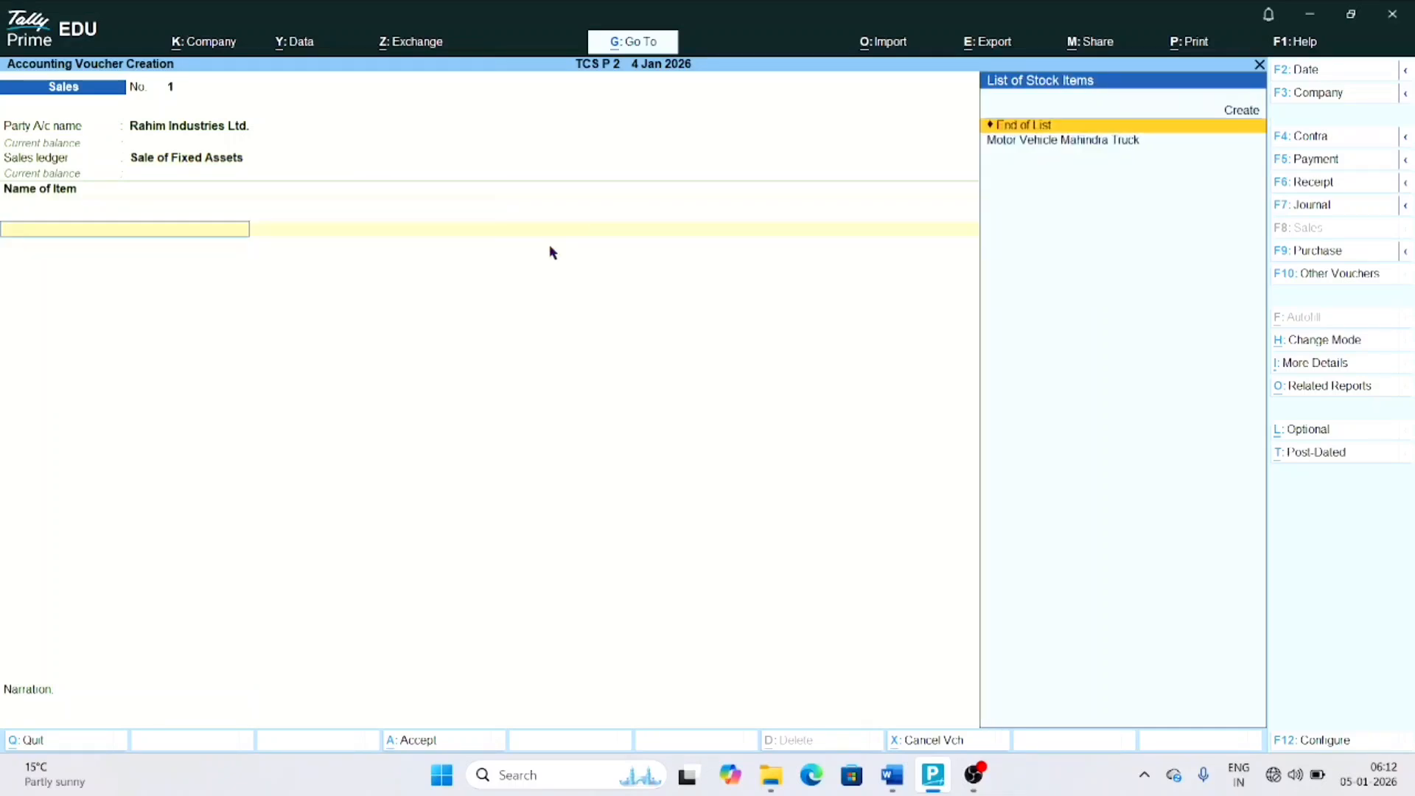
Bill 1 Motor Vehicle Mahindra Truck at a rate of 10,90,000.00
key(Down)
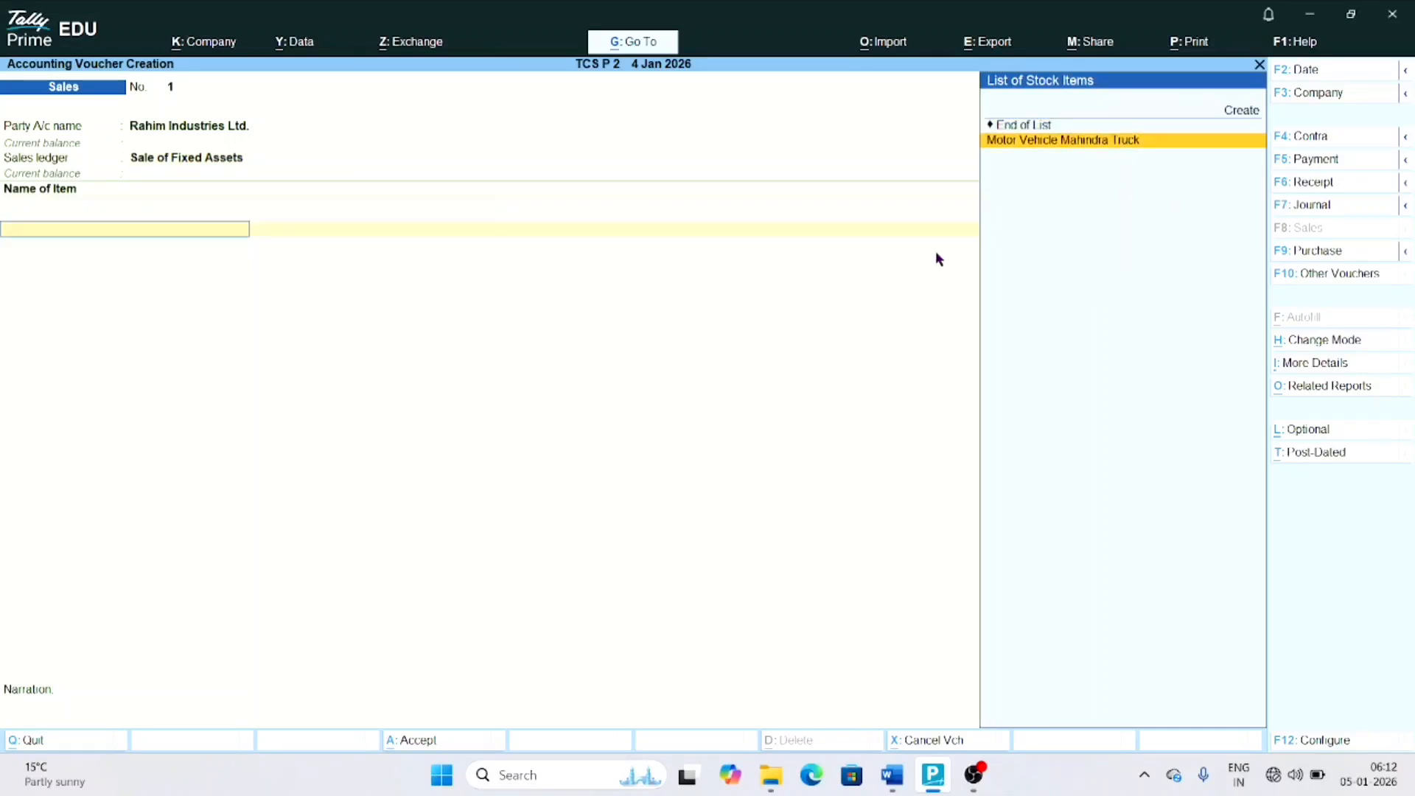
key(Return)
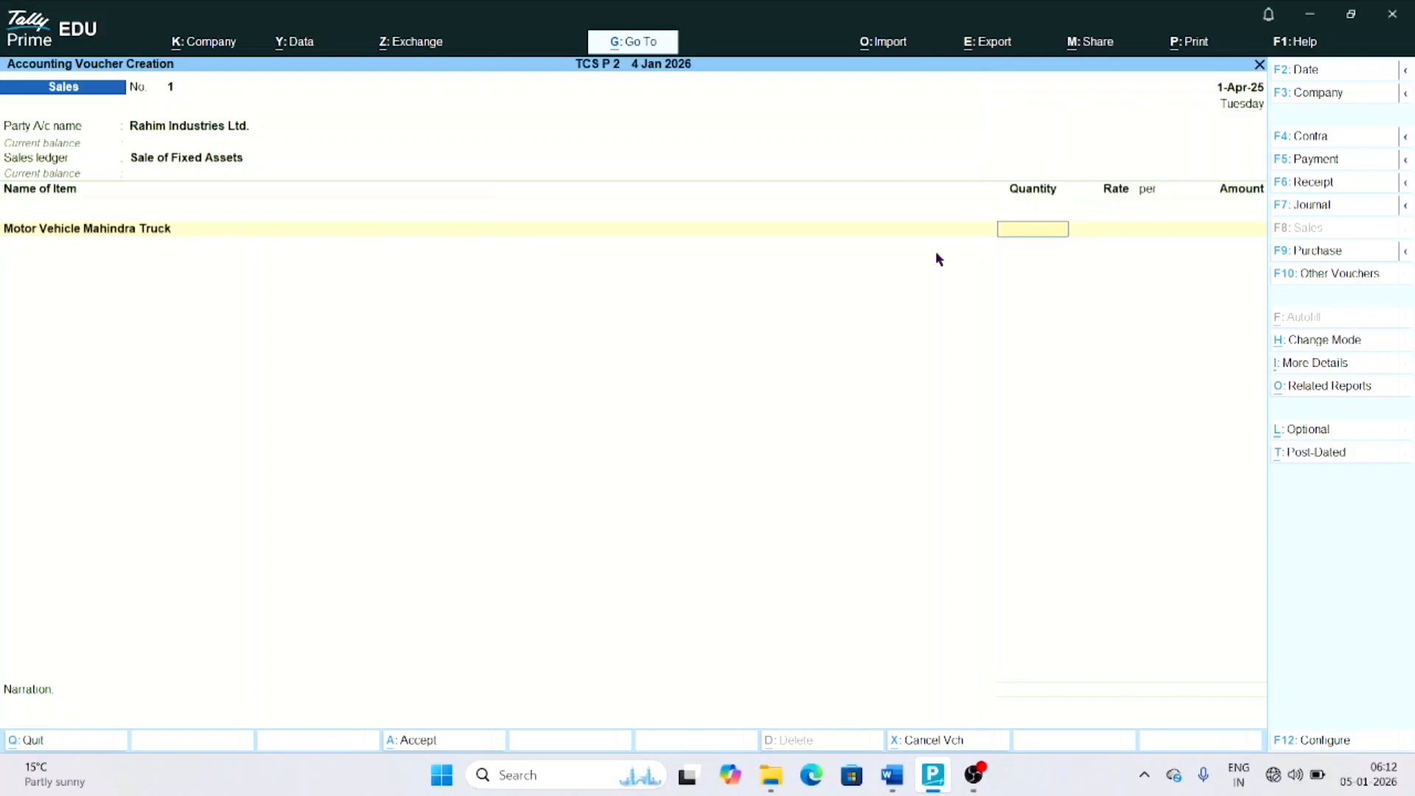
text(1)
key(Return)
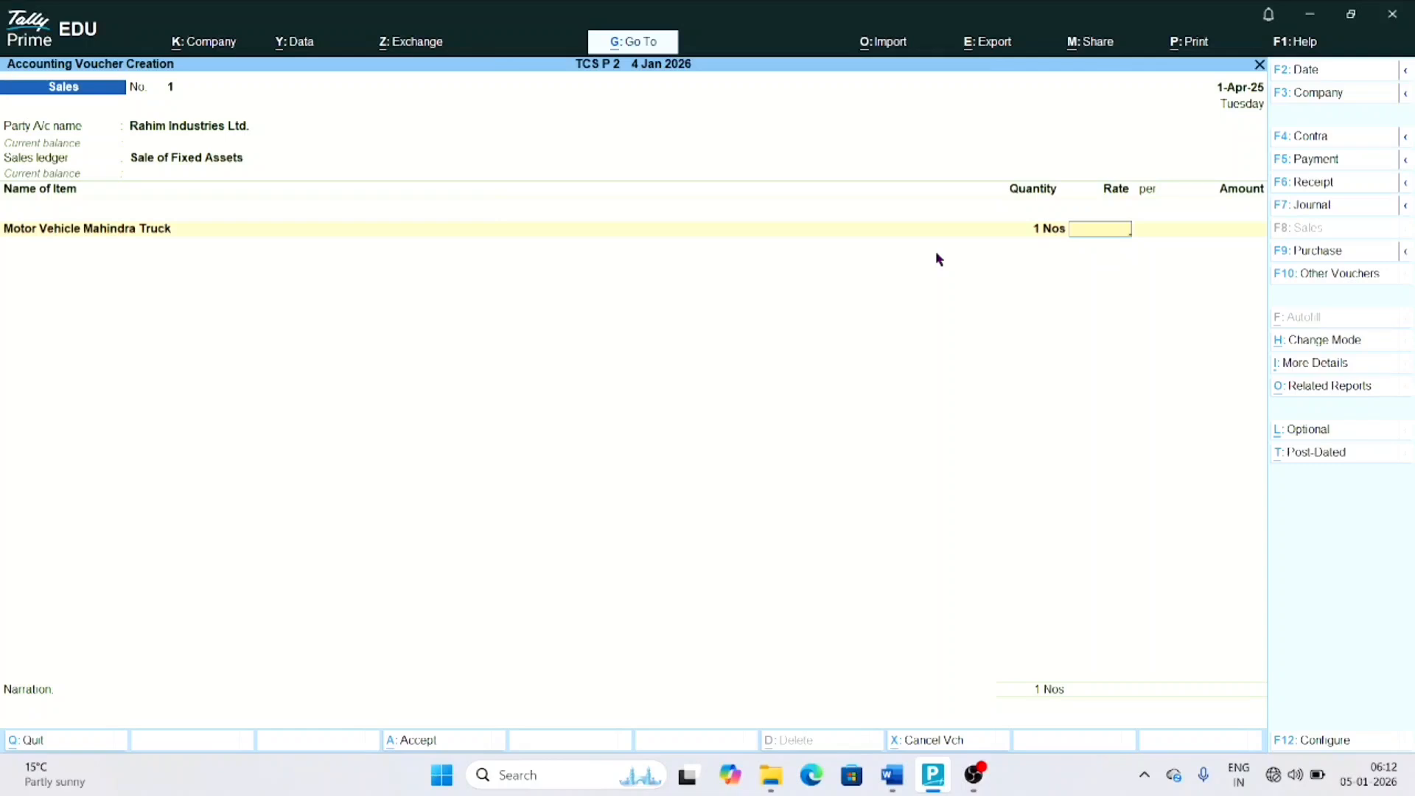
text(1090000)
key(Return)
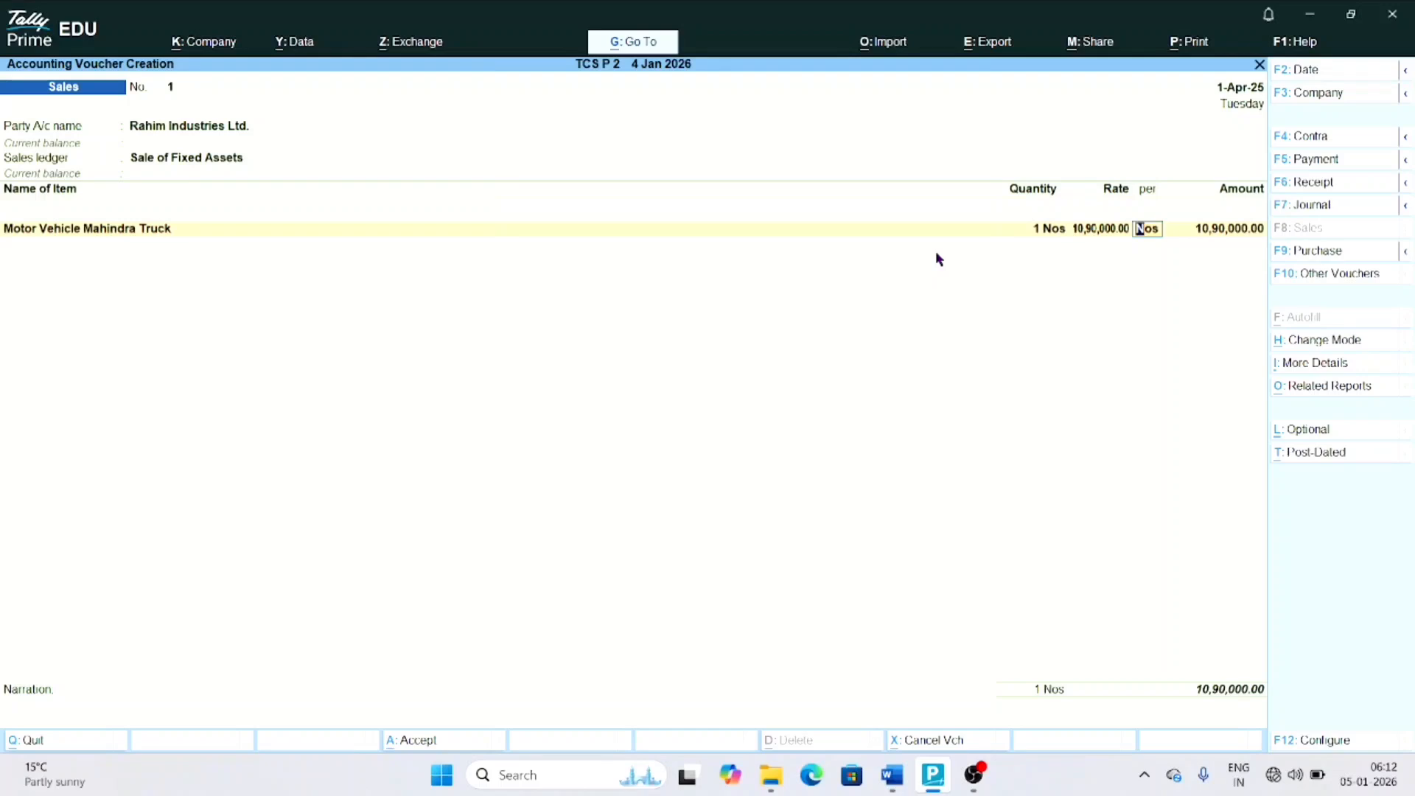
key(Return)
key(Return)
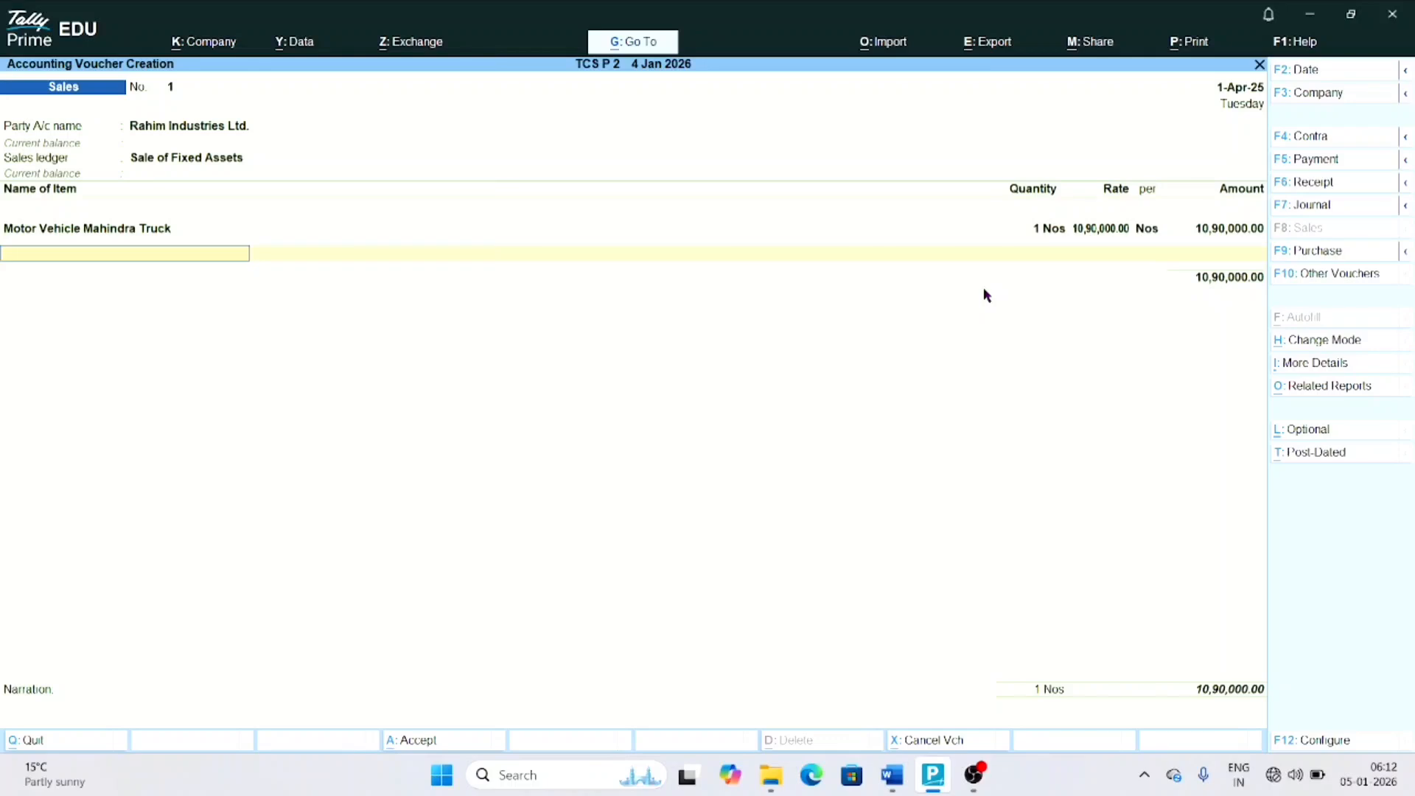
key(Return)
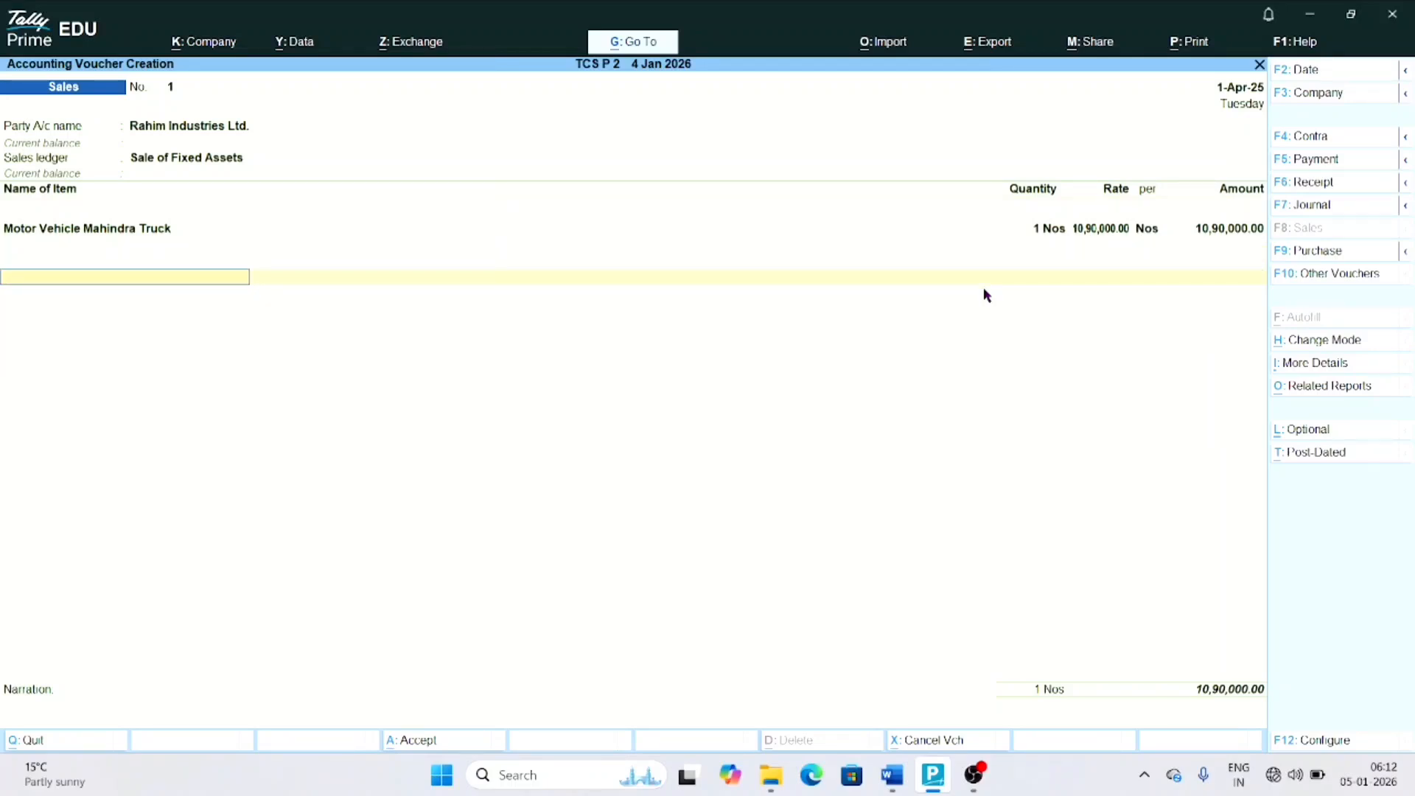
Add the TCS ledger to the invoice, confirming its setup and the 10,900.00 amount
text(Tcs)
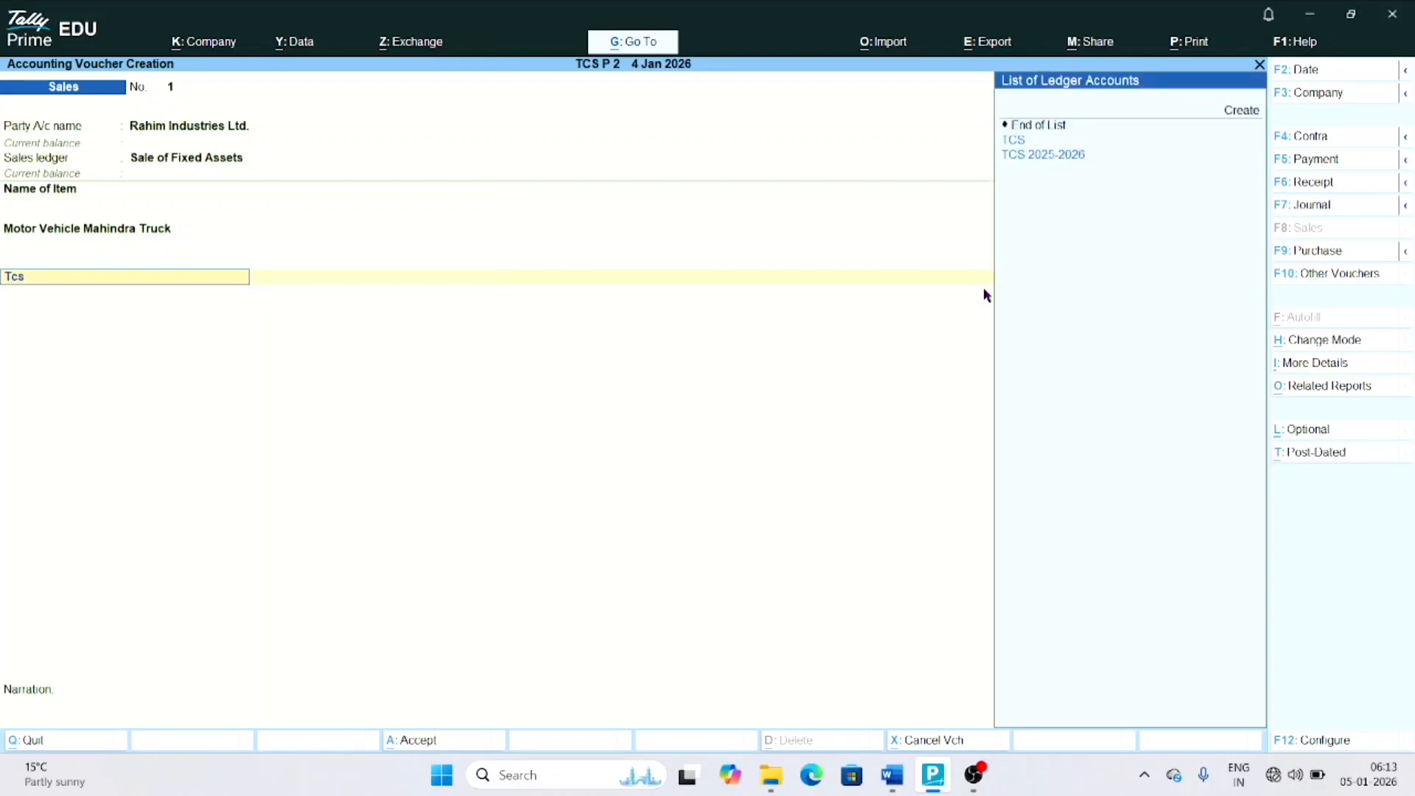
click(1020, 141)
click(1018, 145)
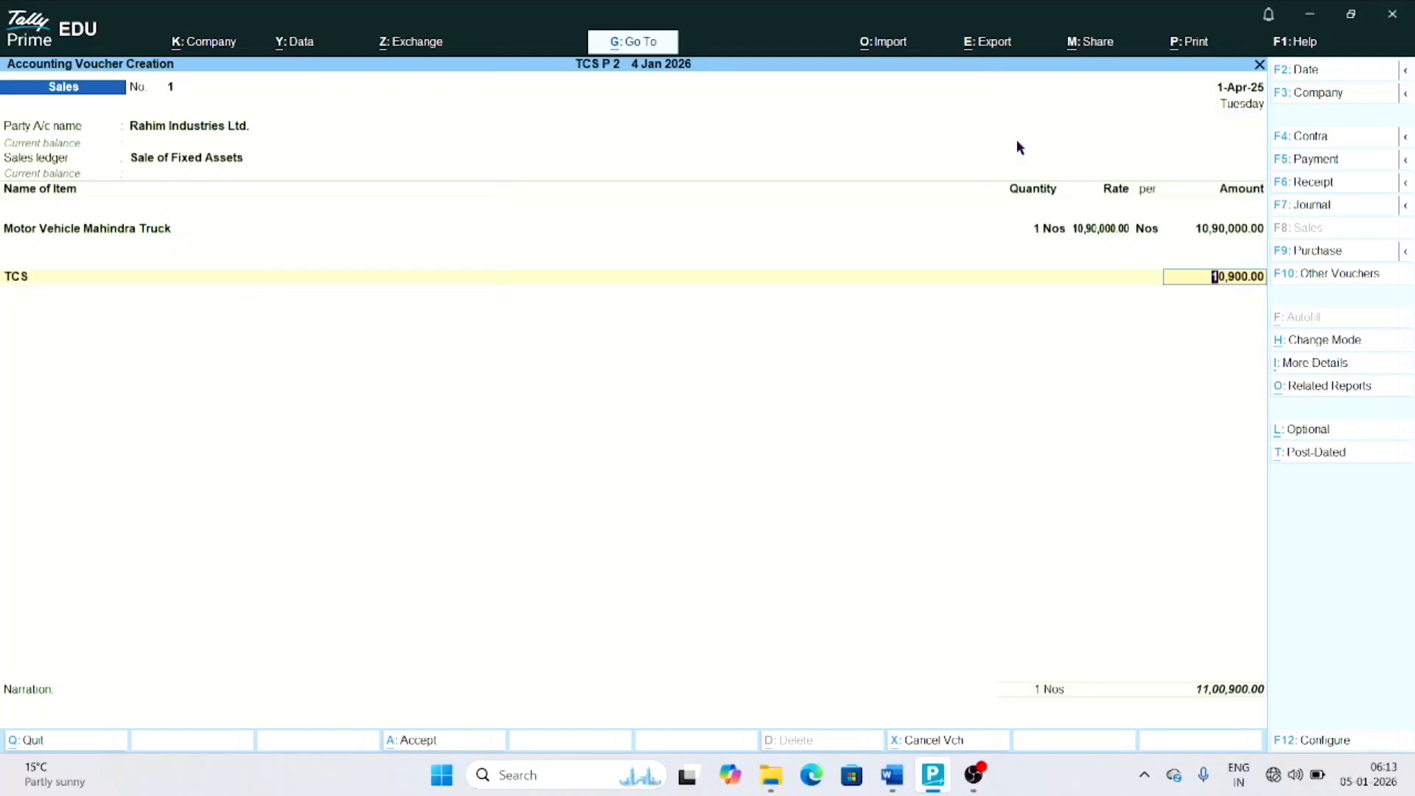
key(BackSpace)
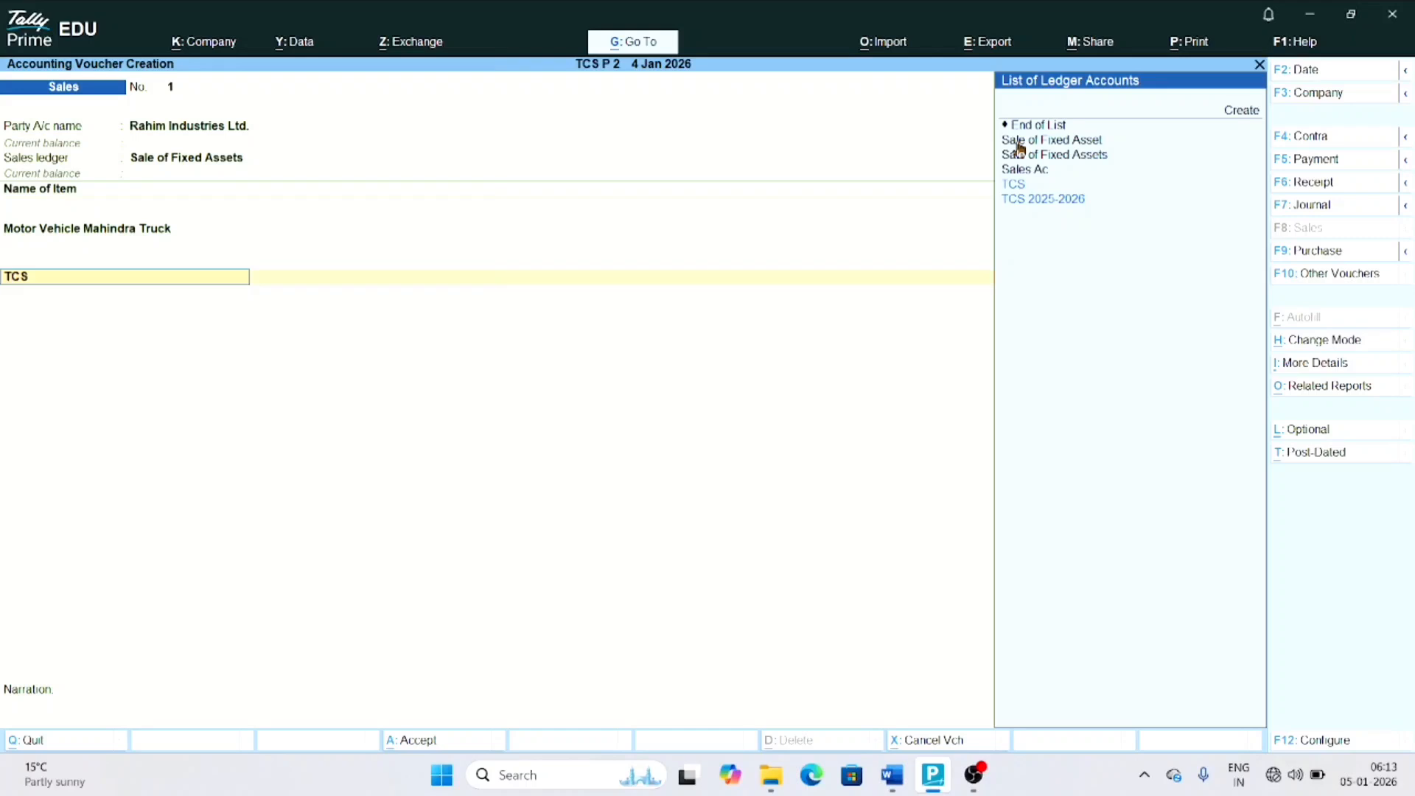
key(ctrl+Return)
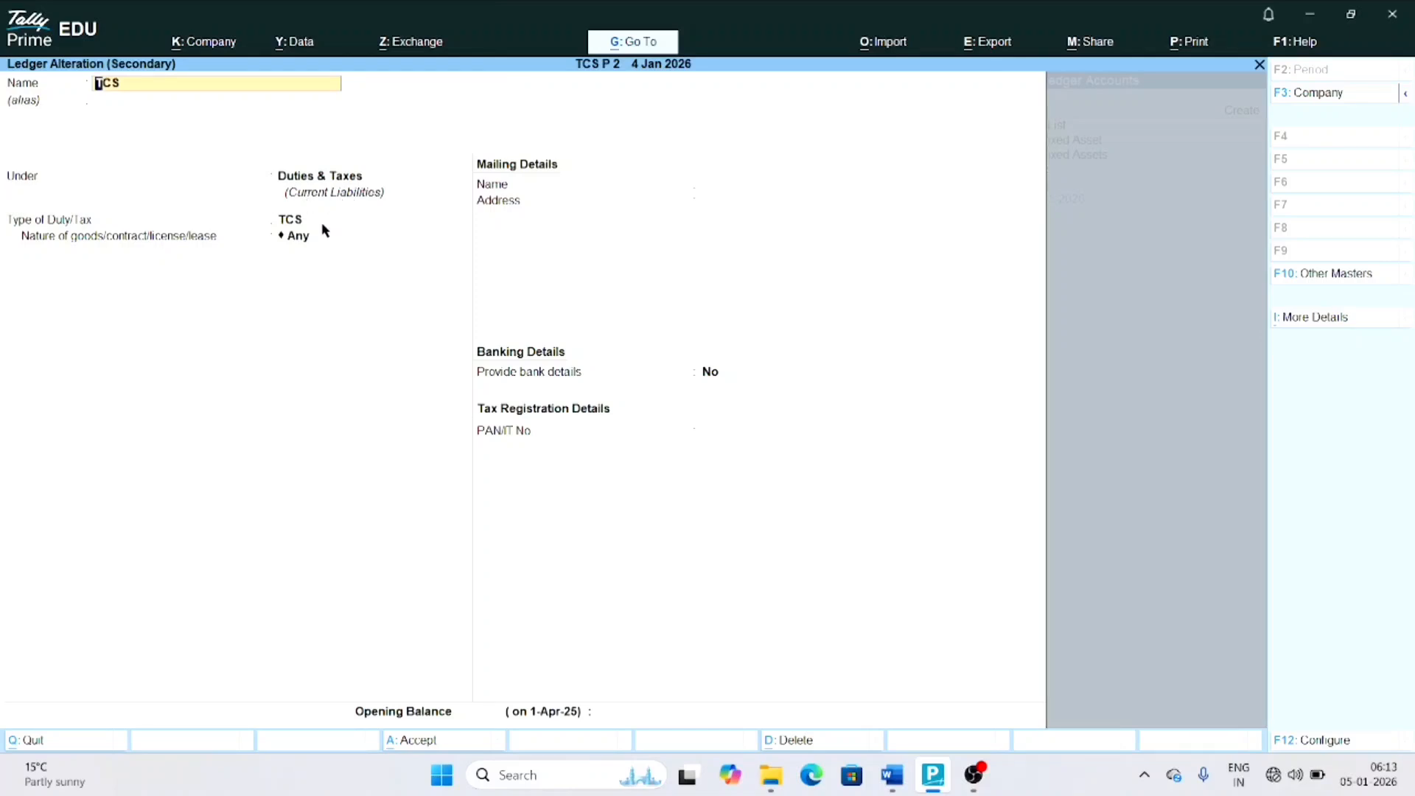
key(Escape)
key(Escape)
key(y)
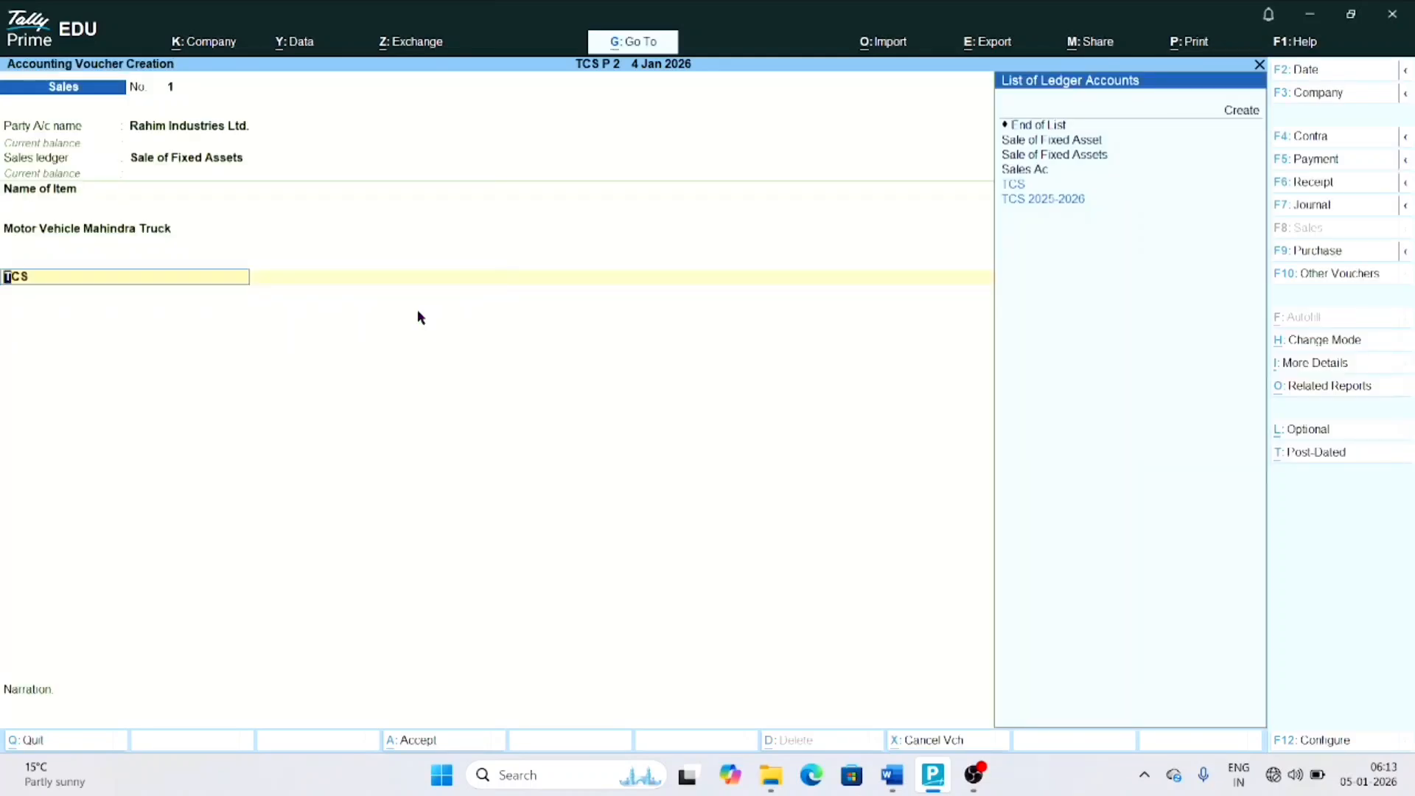
key(Return)
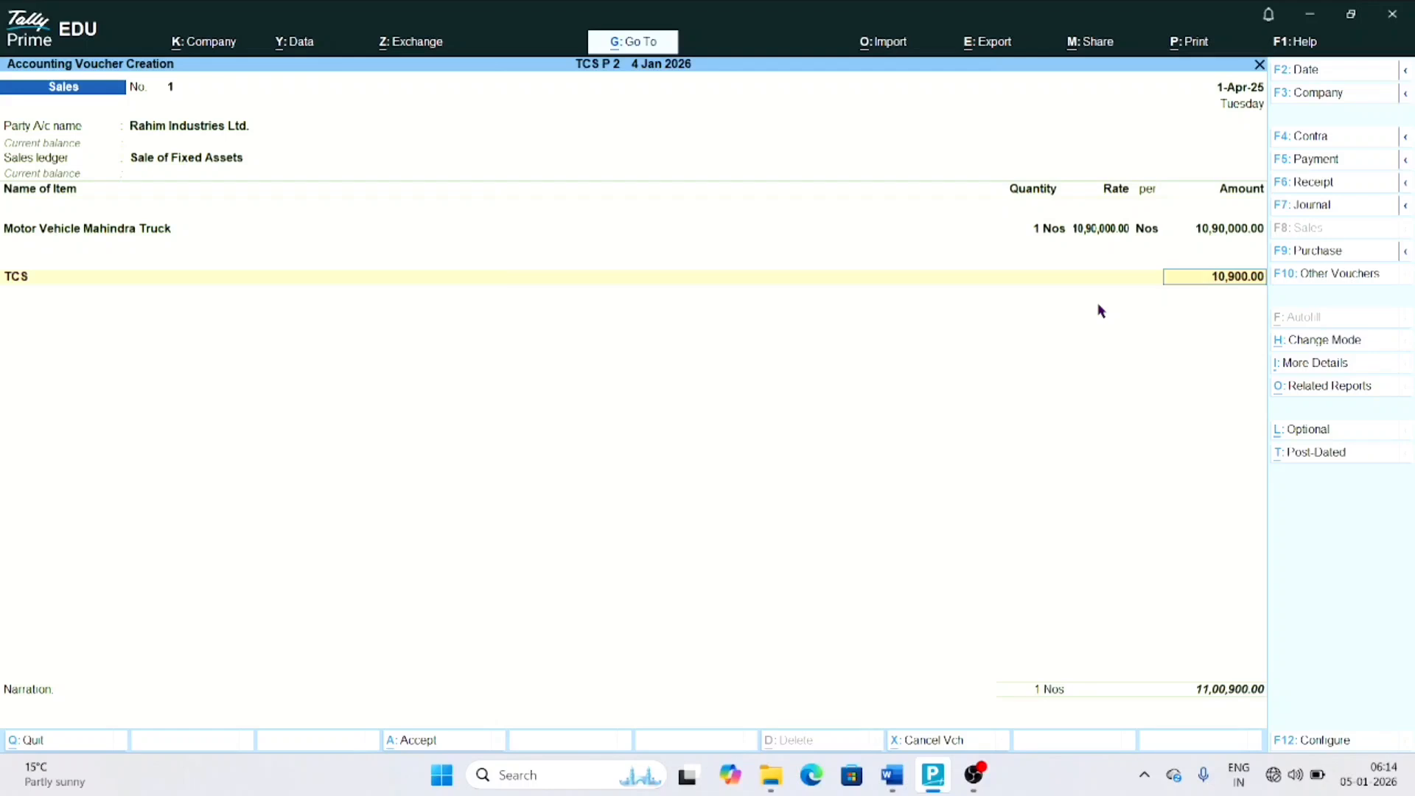
key(Return)
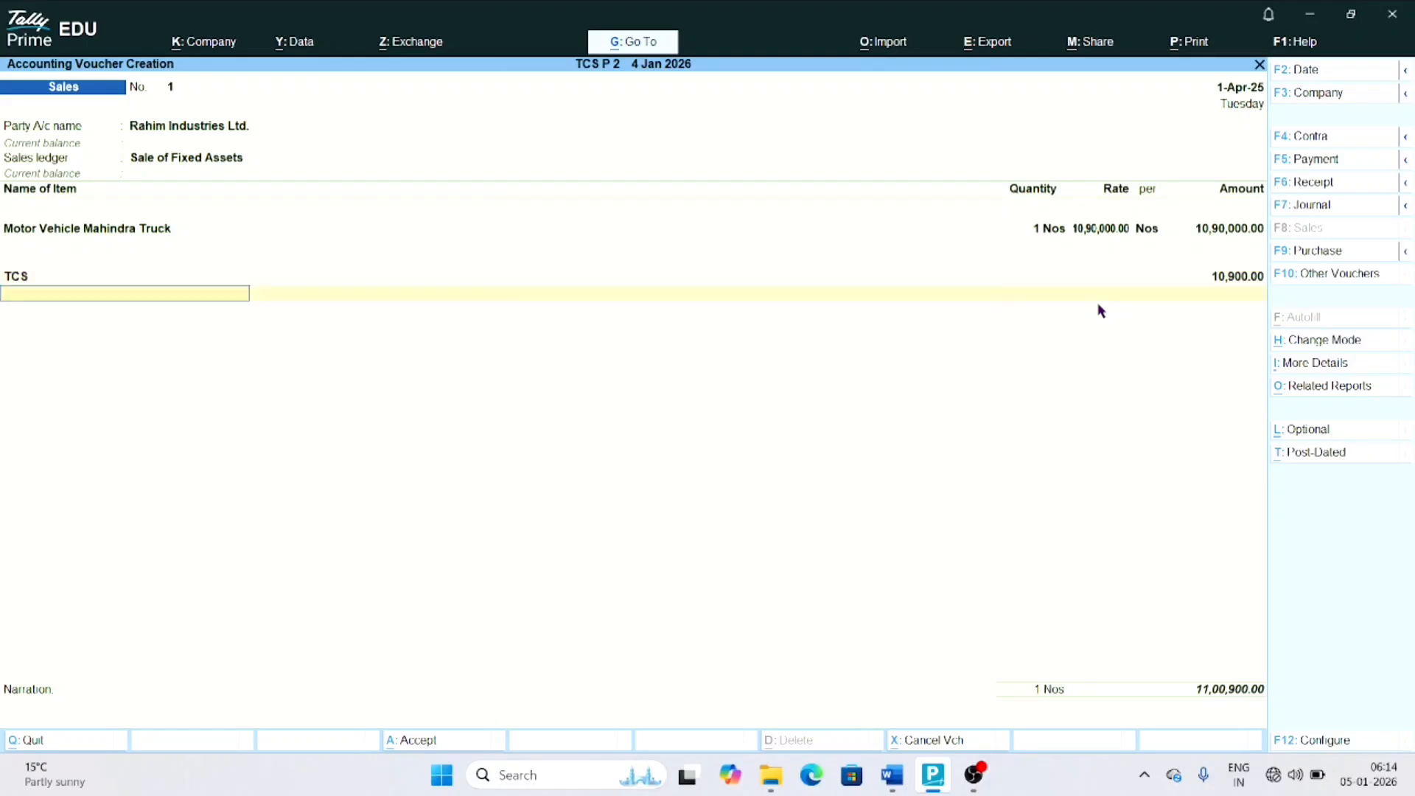
Record a New Ref bill, add narration 'sale of motor truck to rahim on credit', and save
key(Return)
key(Return)
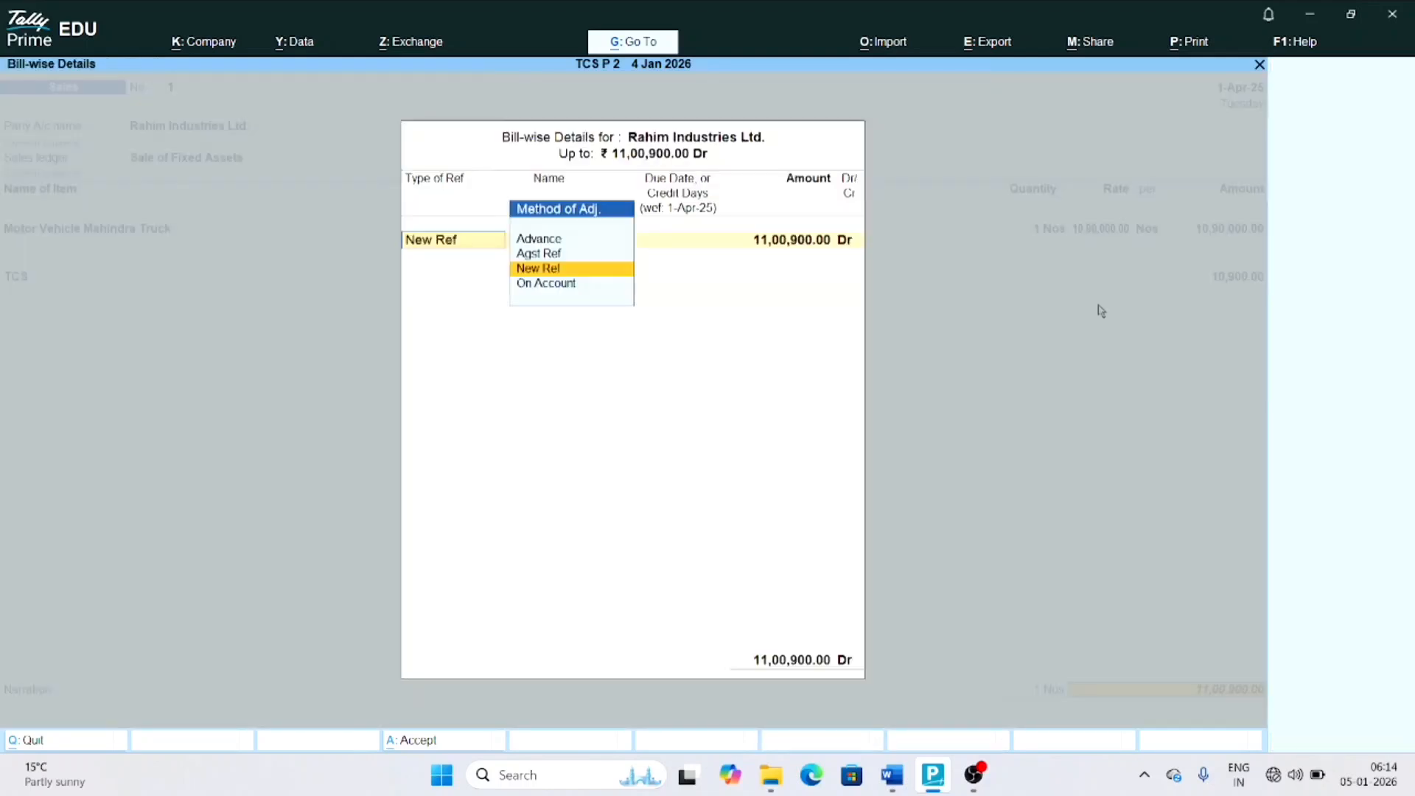
key(Return)
key(Return)
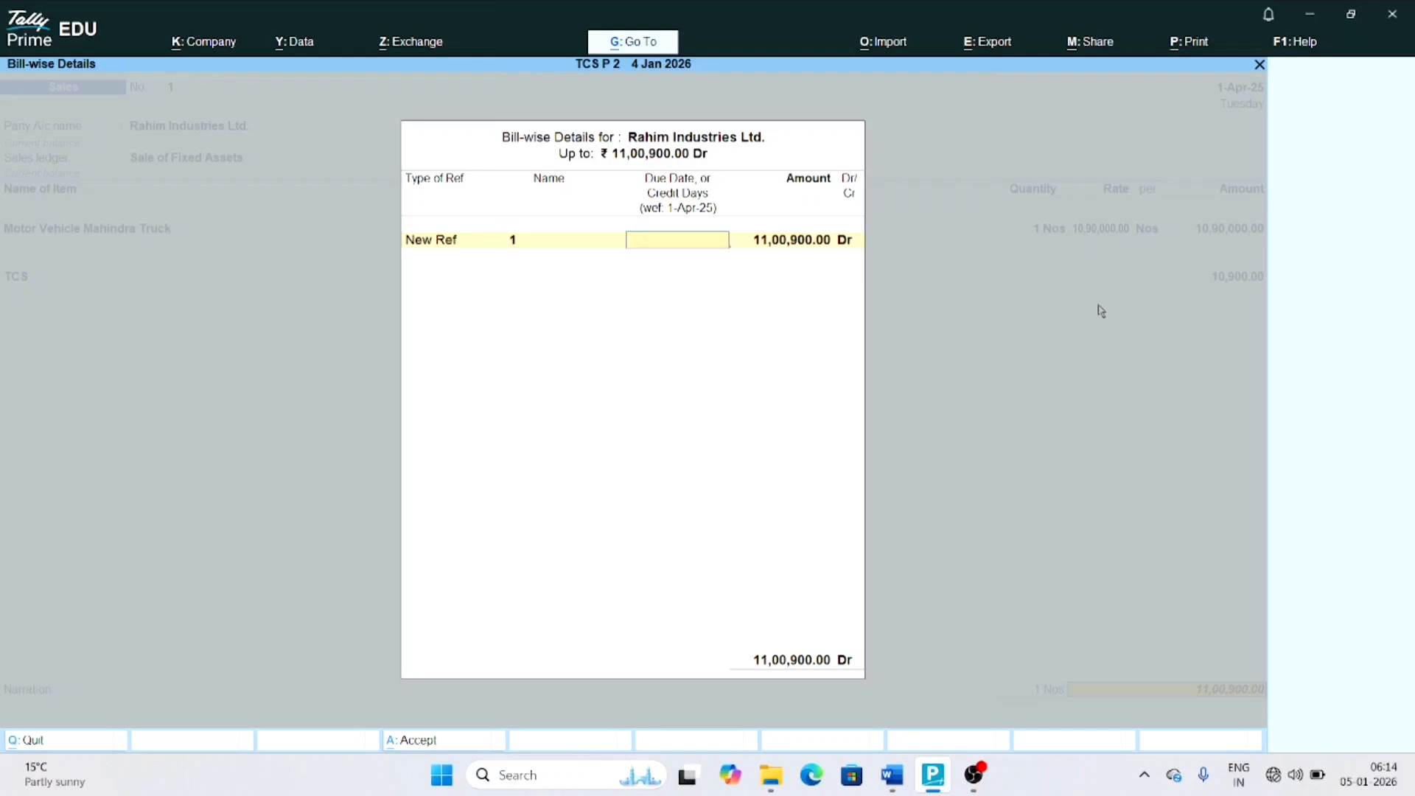
key(Return)
key(Return)
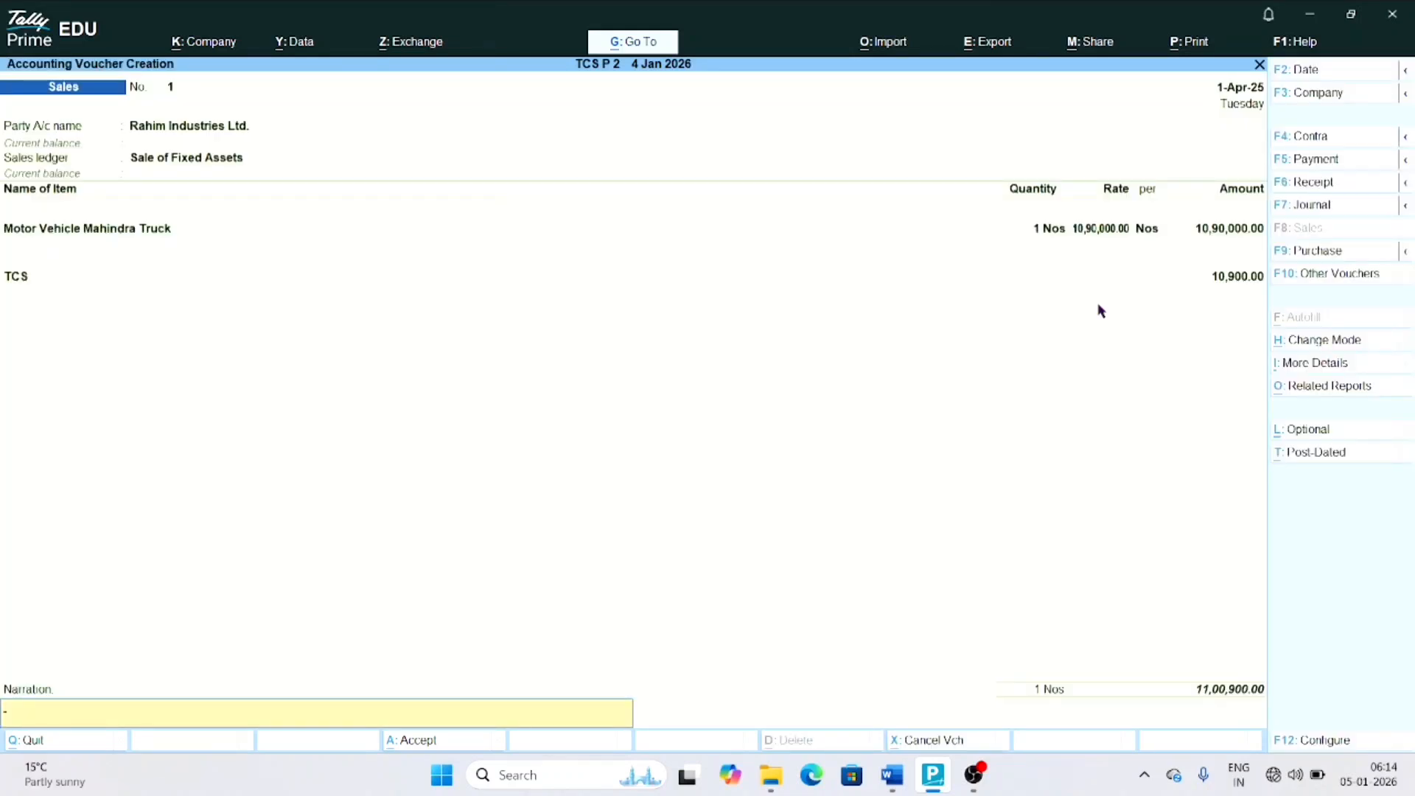
text(sale of motor truck to rahim)
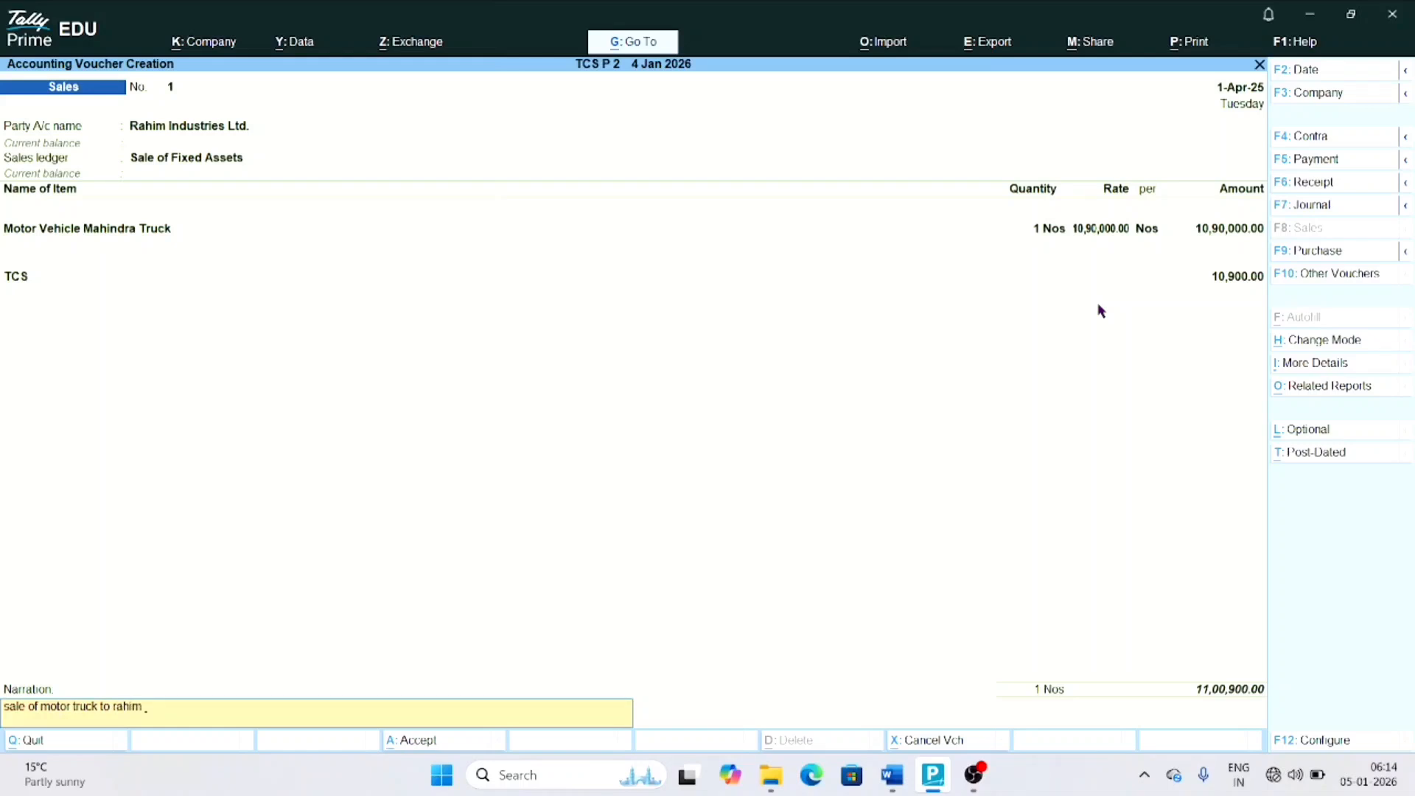
text( on credit)
key(Return)
key(Return)
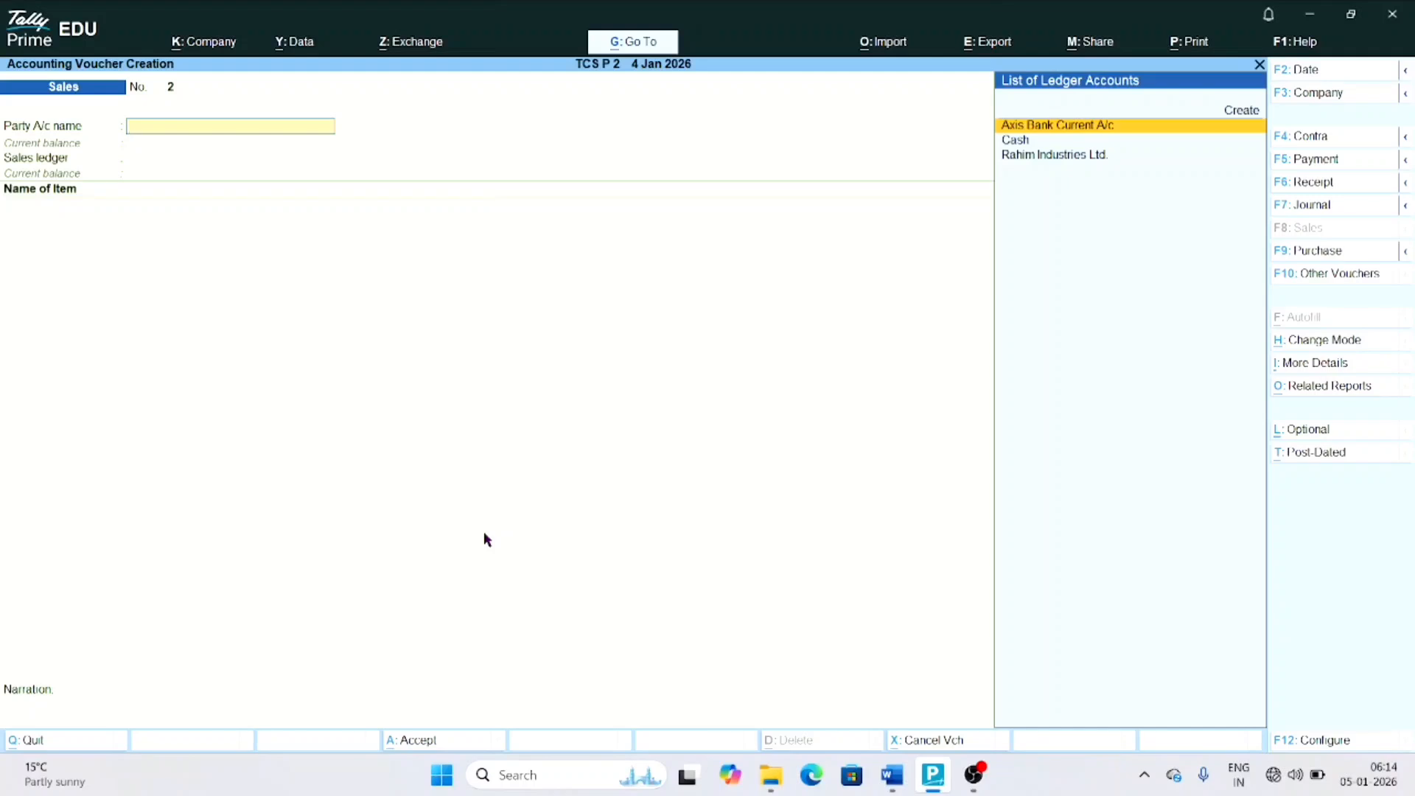
Open TCS Outstandings from Go To to see 10,900.00 pending for Sale of Motor Vehicle
key(alt+g)
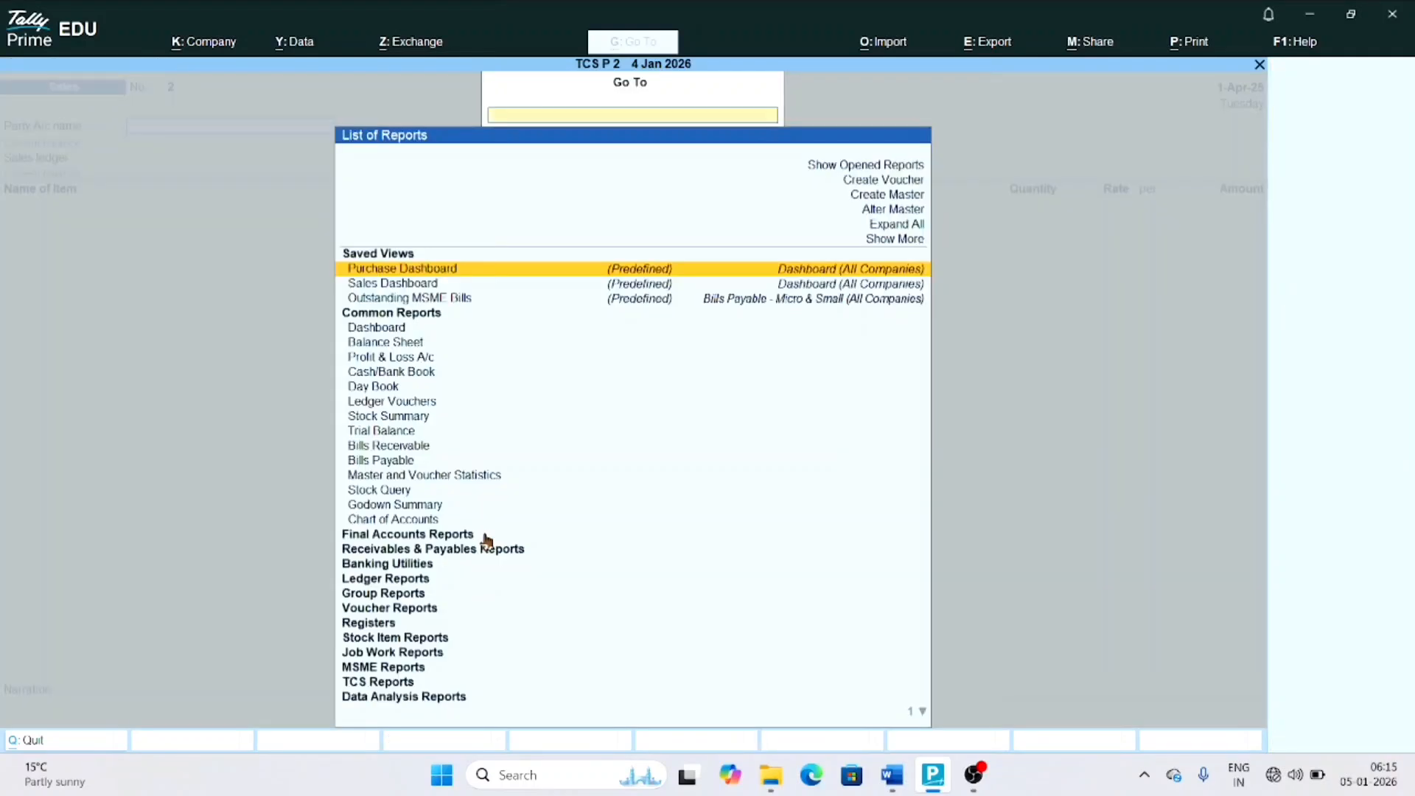
text(Tc)
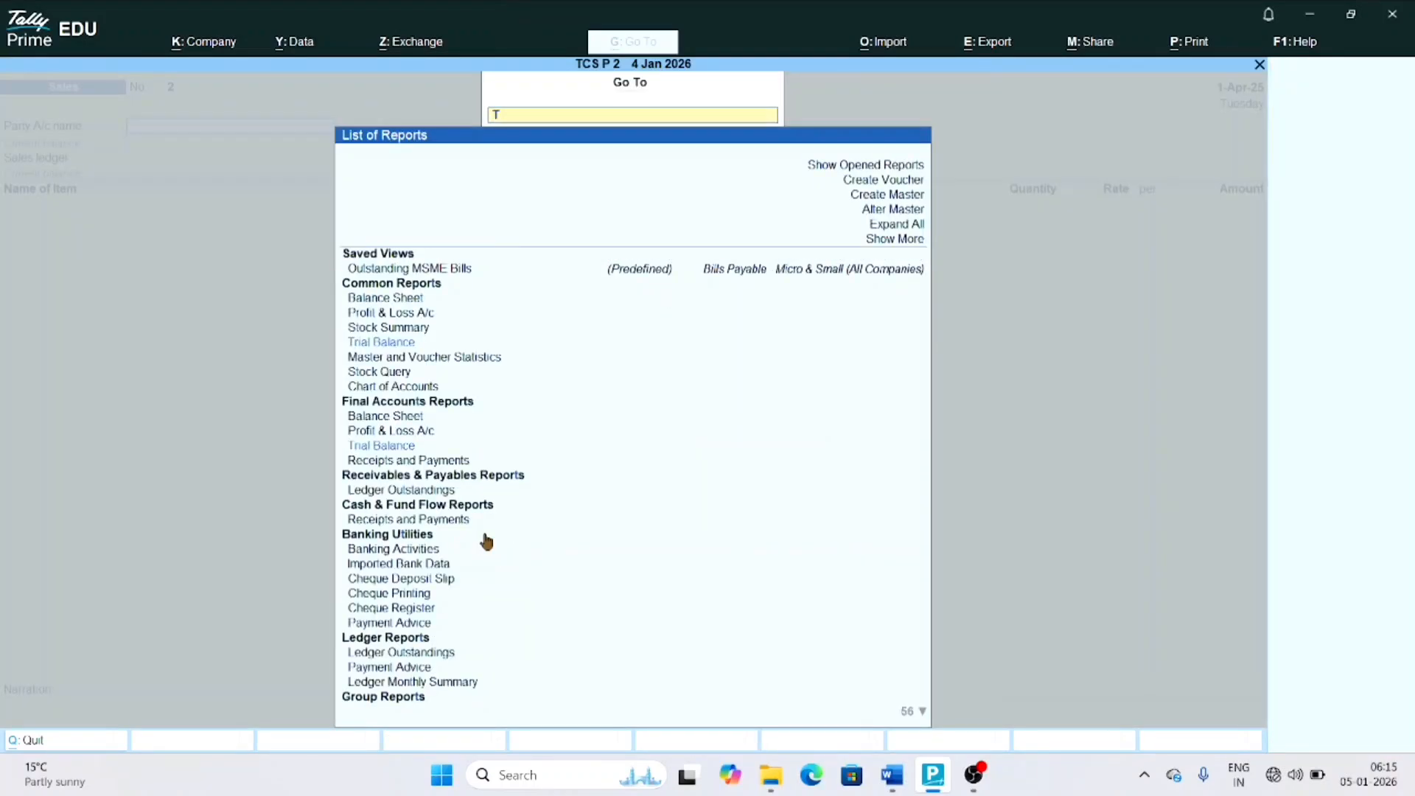
key(Down)
key(Down)
key(Down)
key(Down)
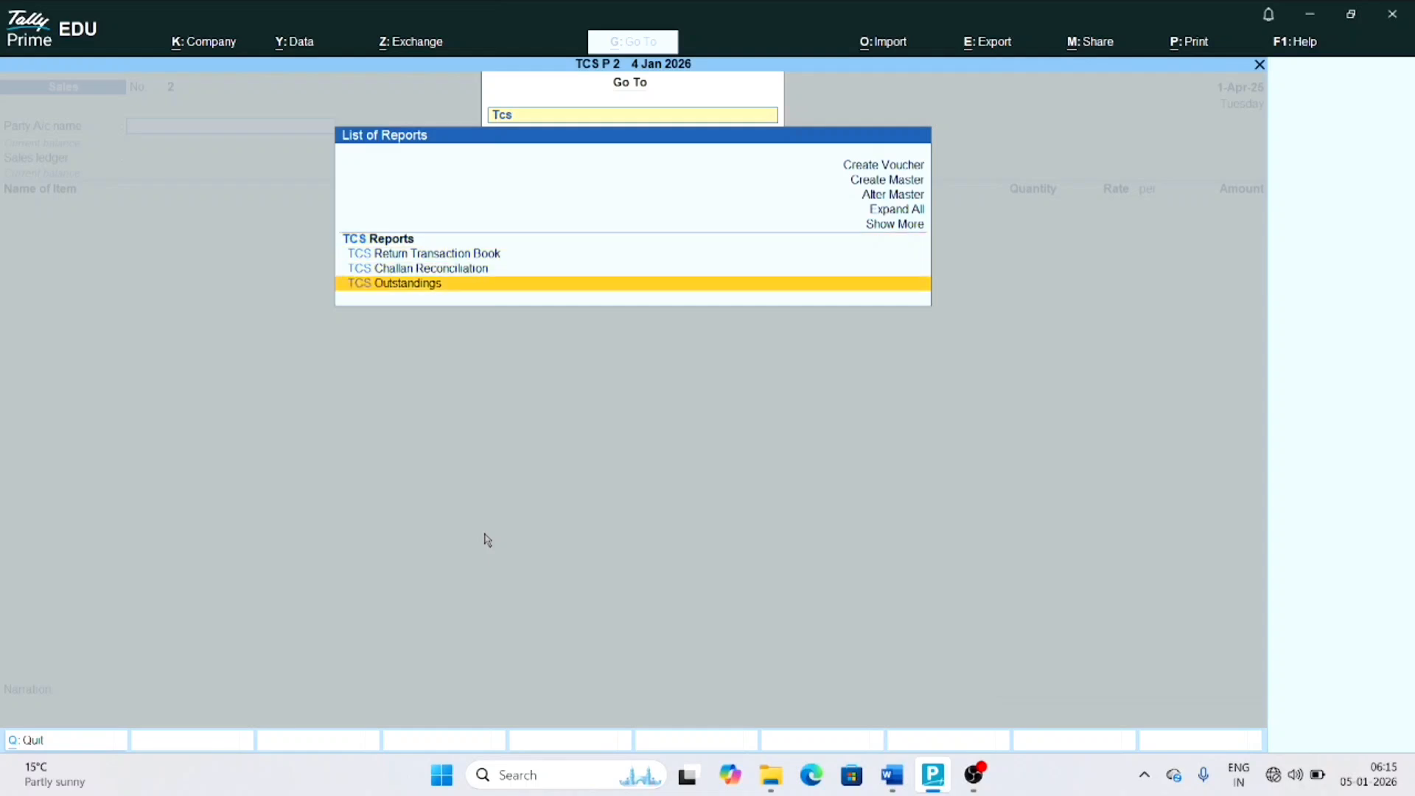
key(Return)
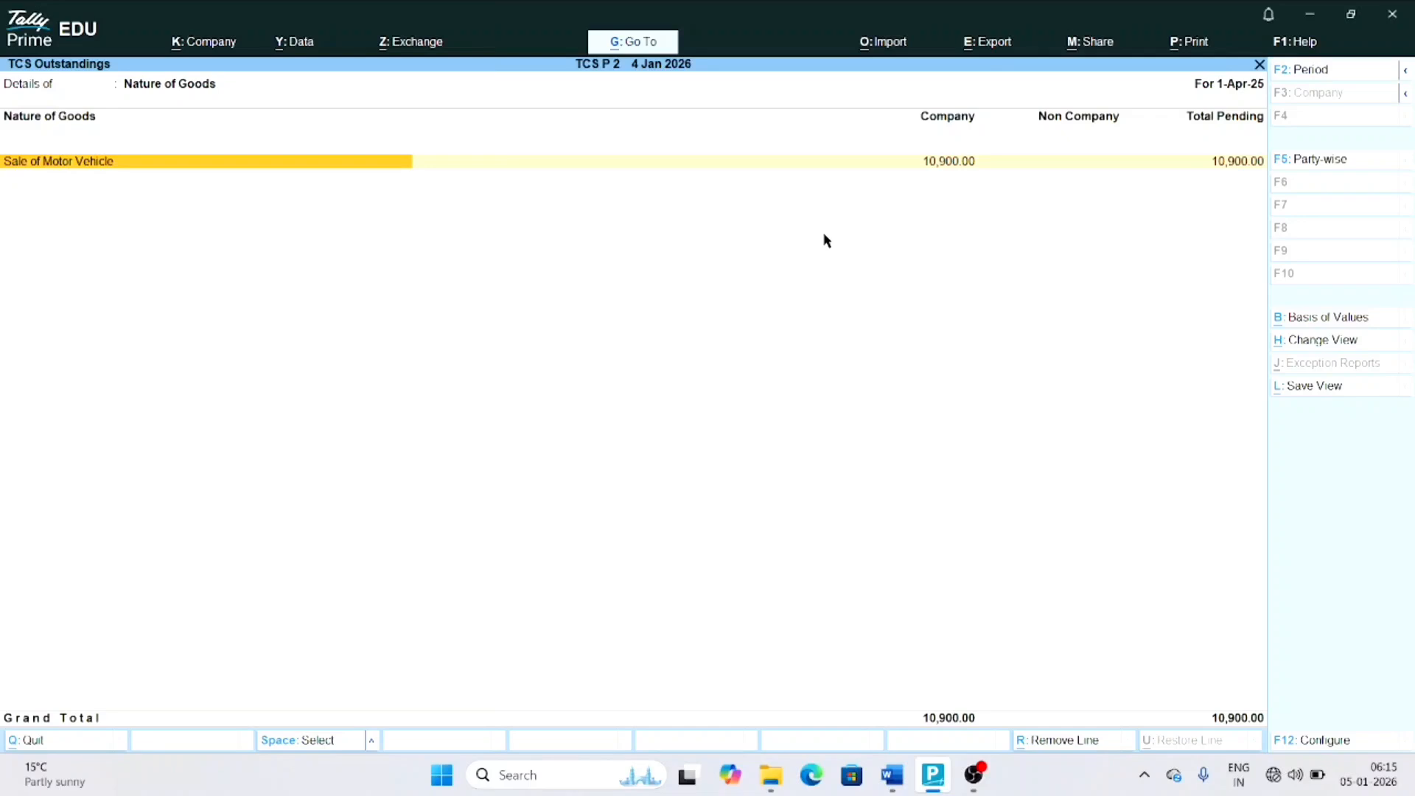
Open Form 27EQ, check 10,900 collected at normal rate, then switch to the Word notes
key(alt+g)
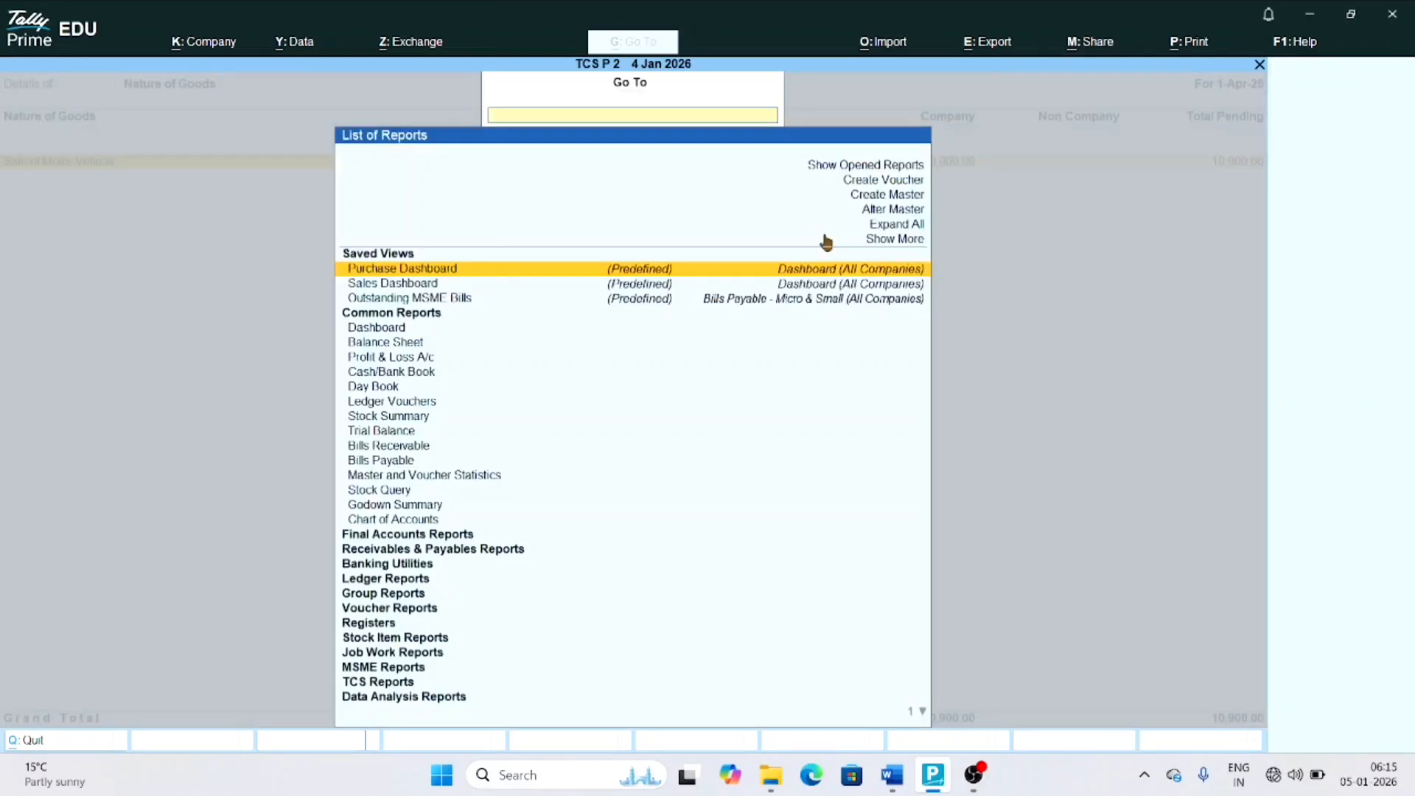
text(Form)
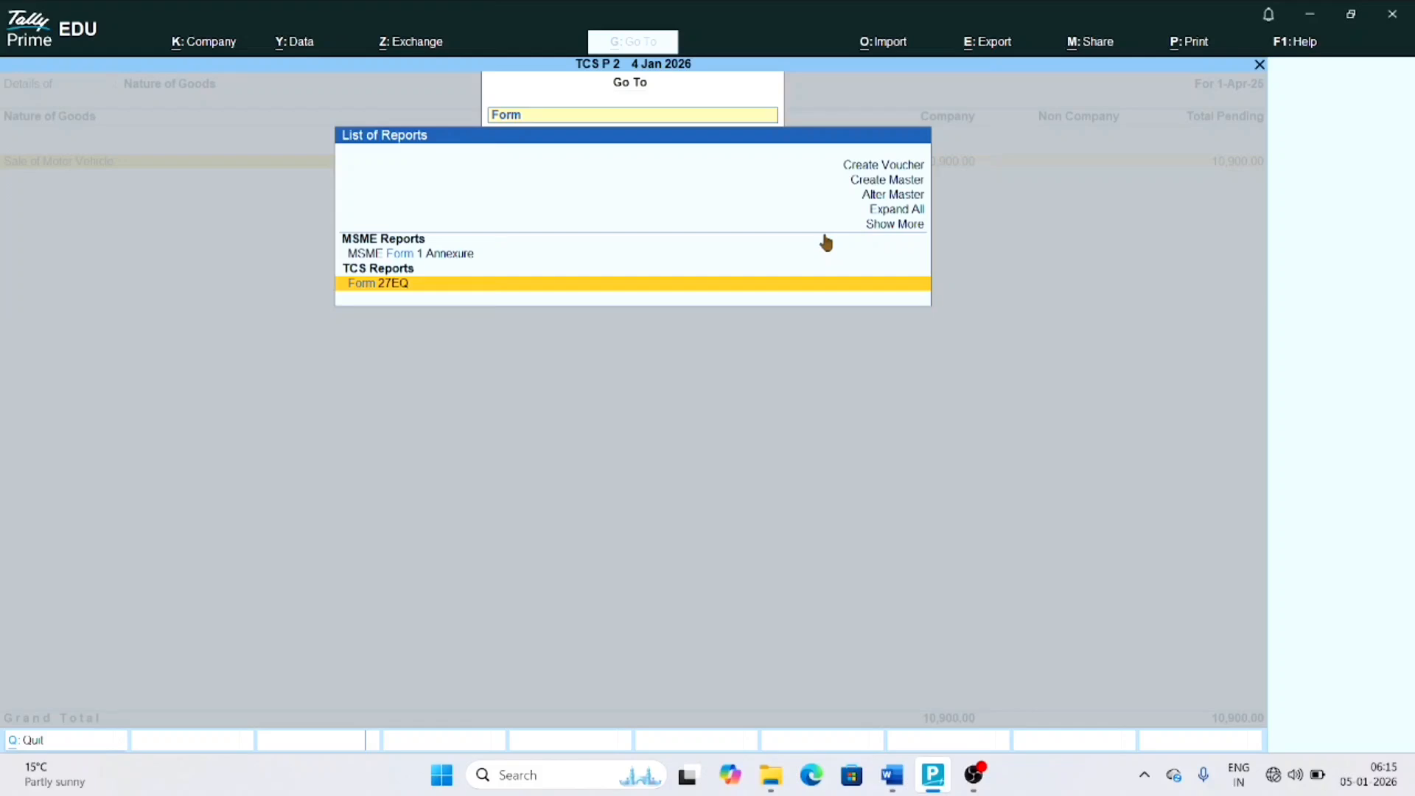
key(Return)
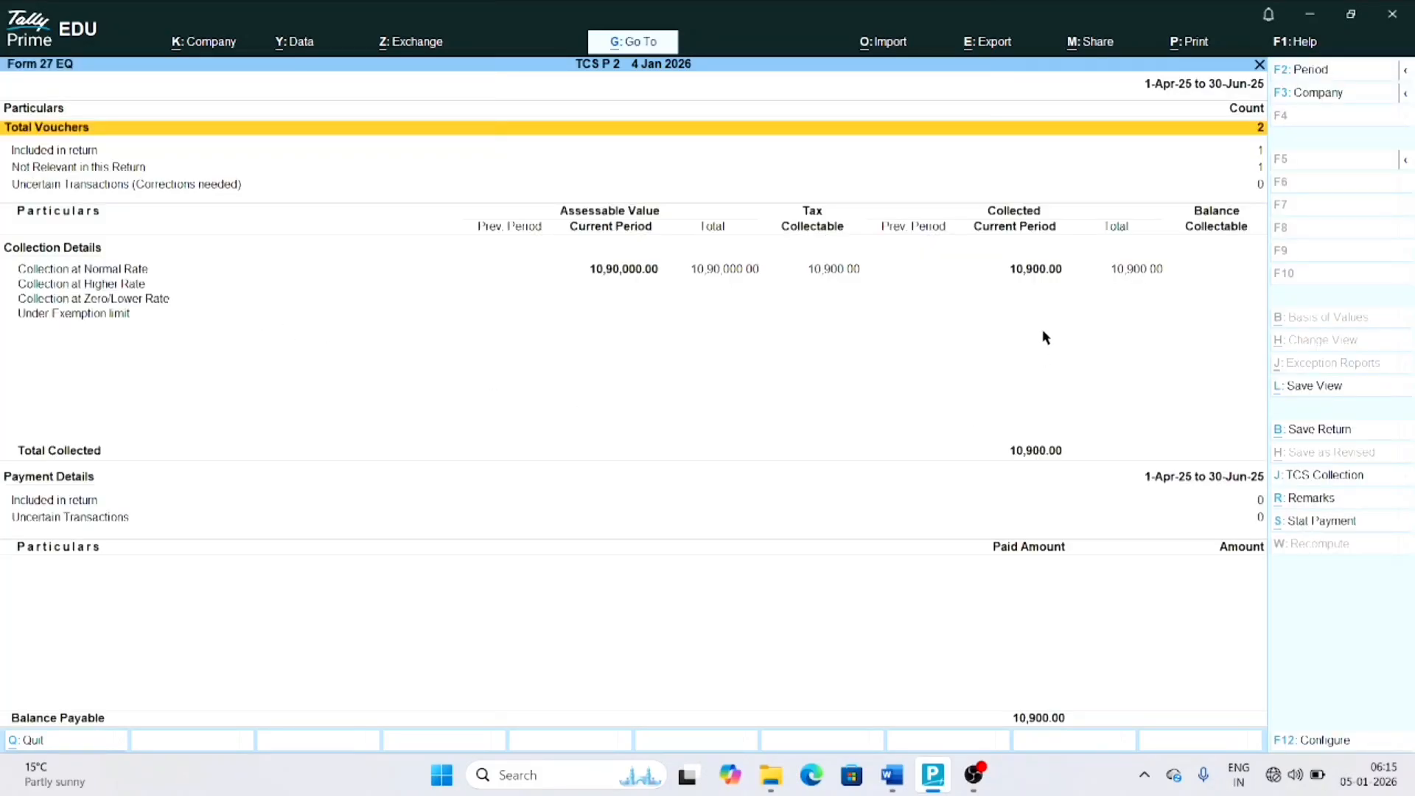
key(Down)
key(Down)
key(Down)
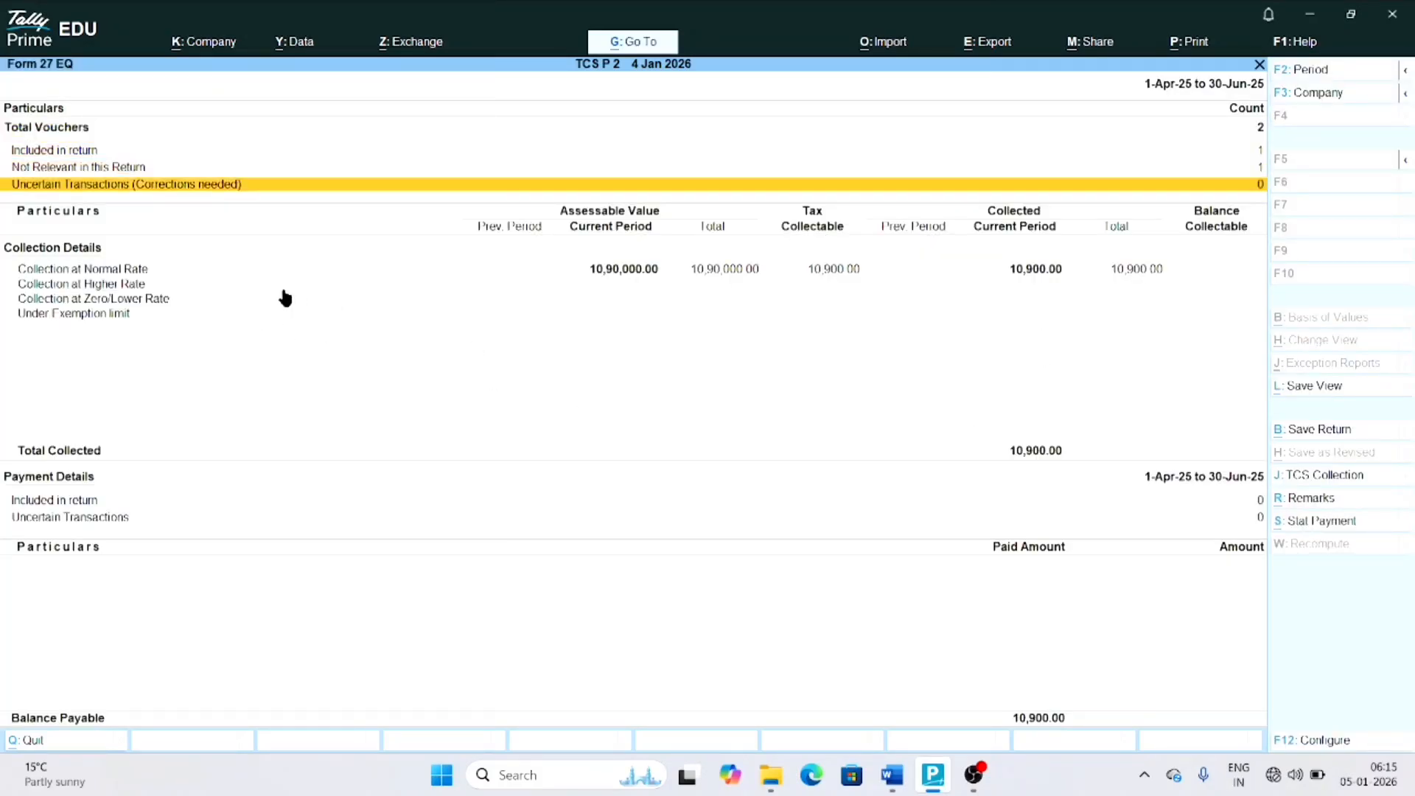
key(Down)
key(Down)
key(Up)
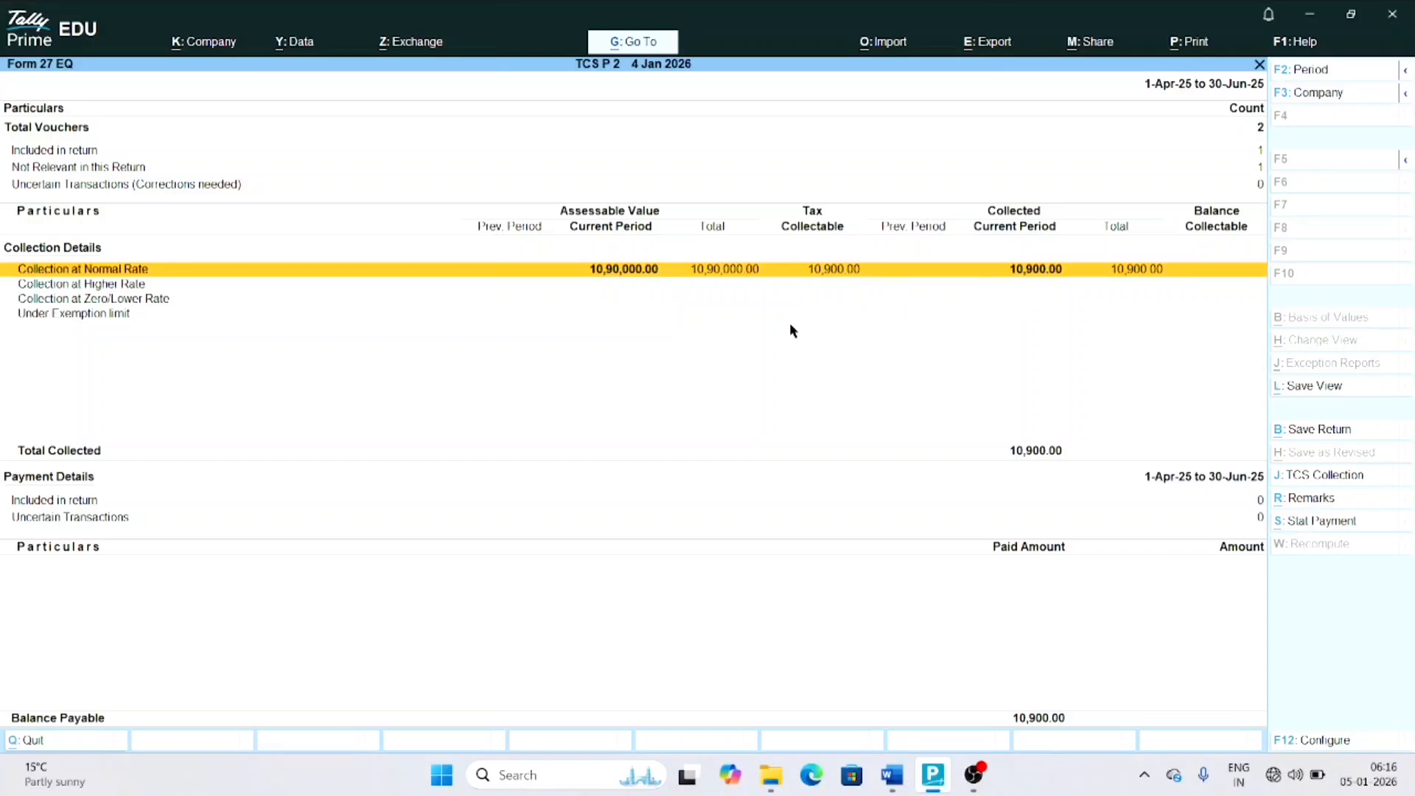
key(alt+Tab)
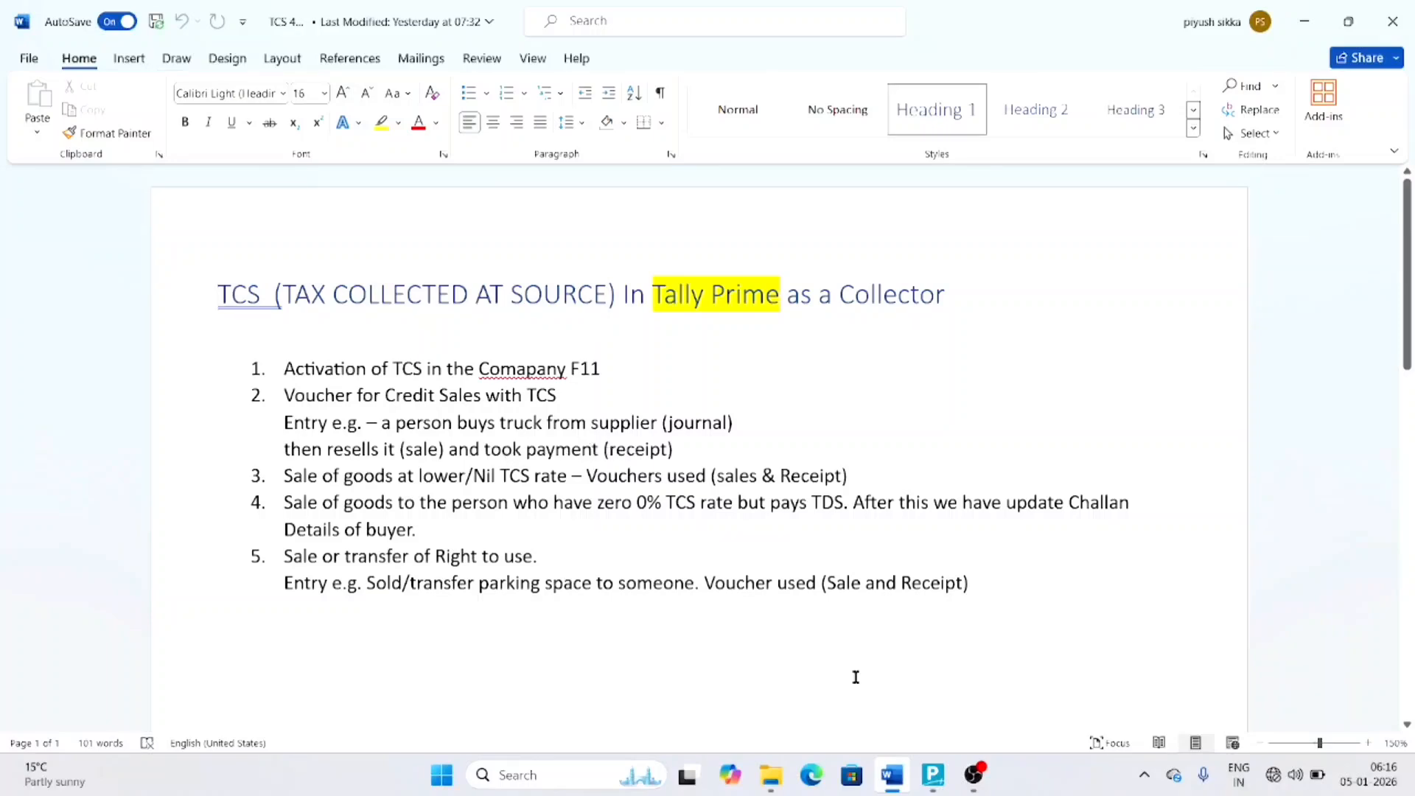
Switch back to TallyPrime's blank Sales voucher No. 2
click(934, 775)
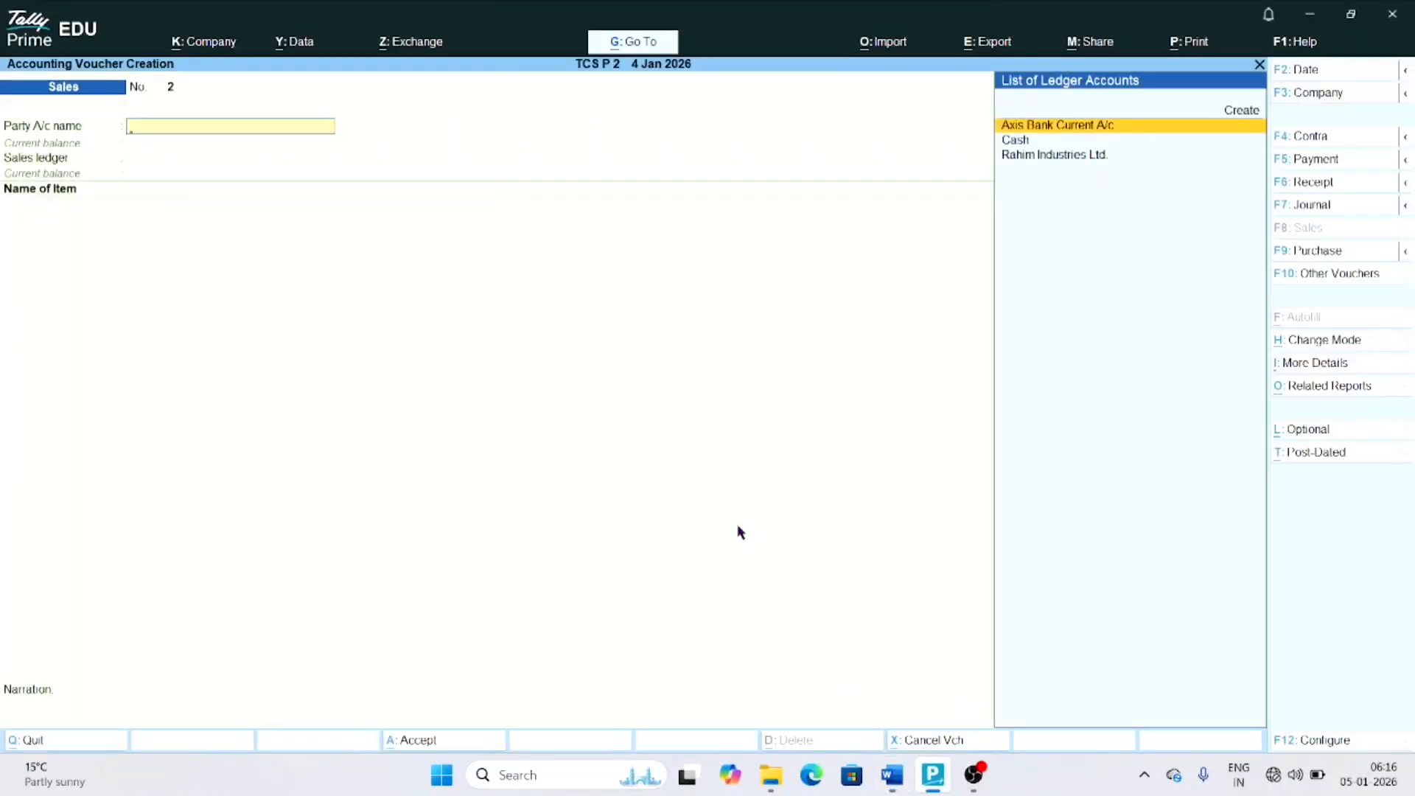
Start a receipt voucher dated 2-Apr-25 into Axis Bank Current A/c
key(F2)
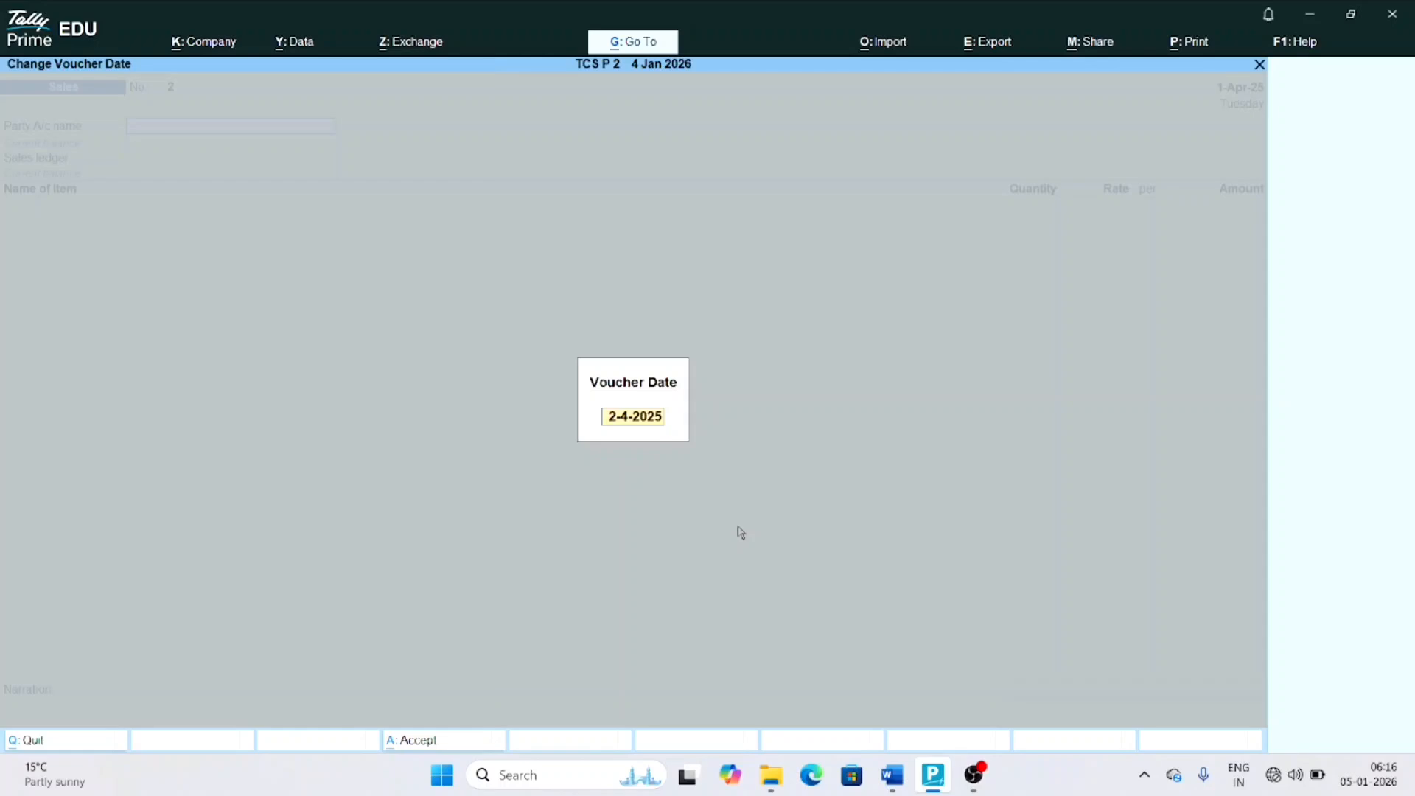
key(Return)
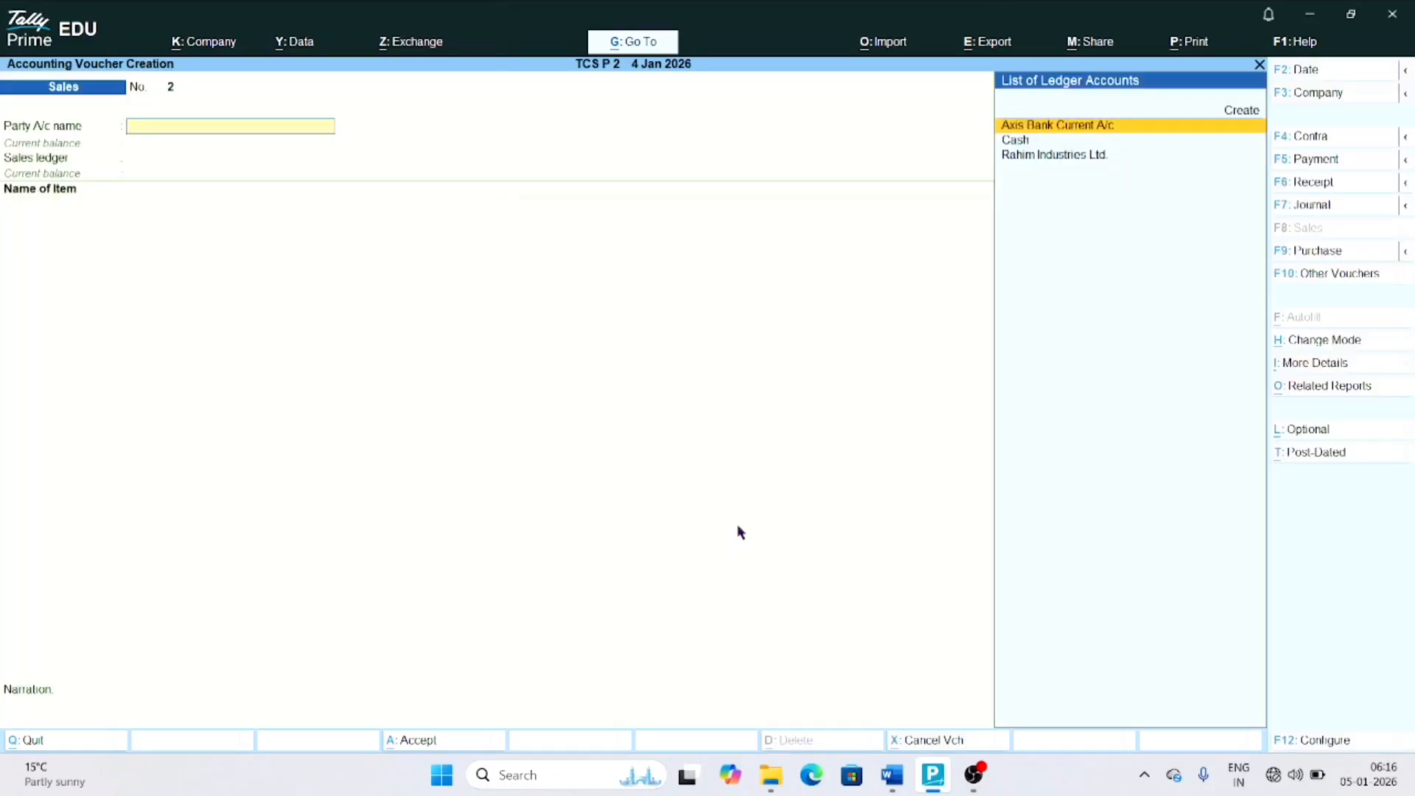
key(F6)
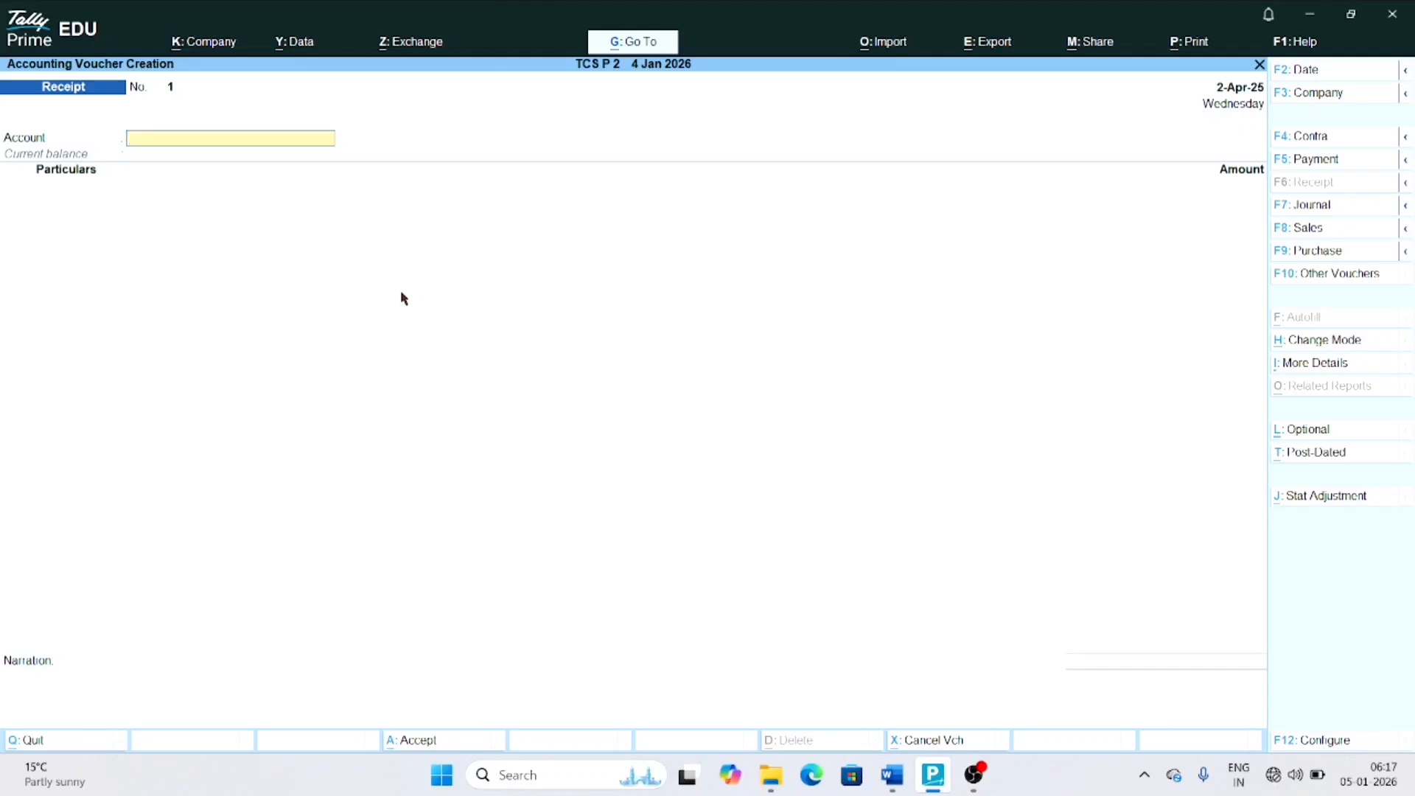
text(Axis)
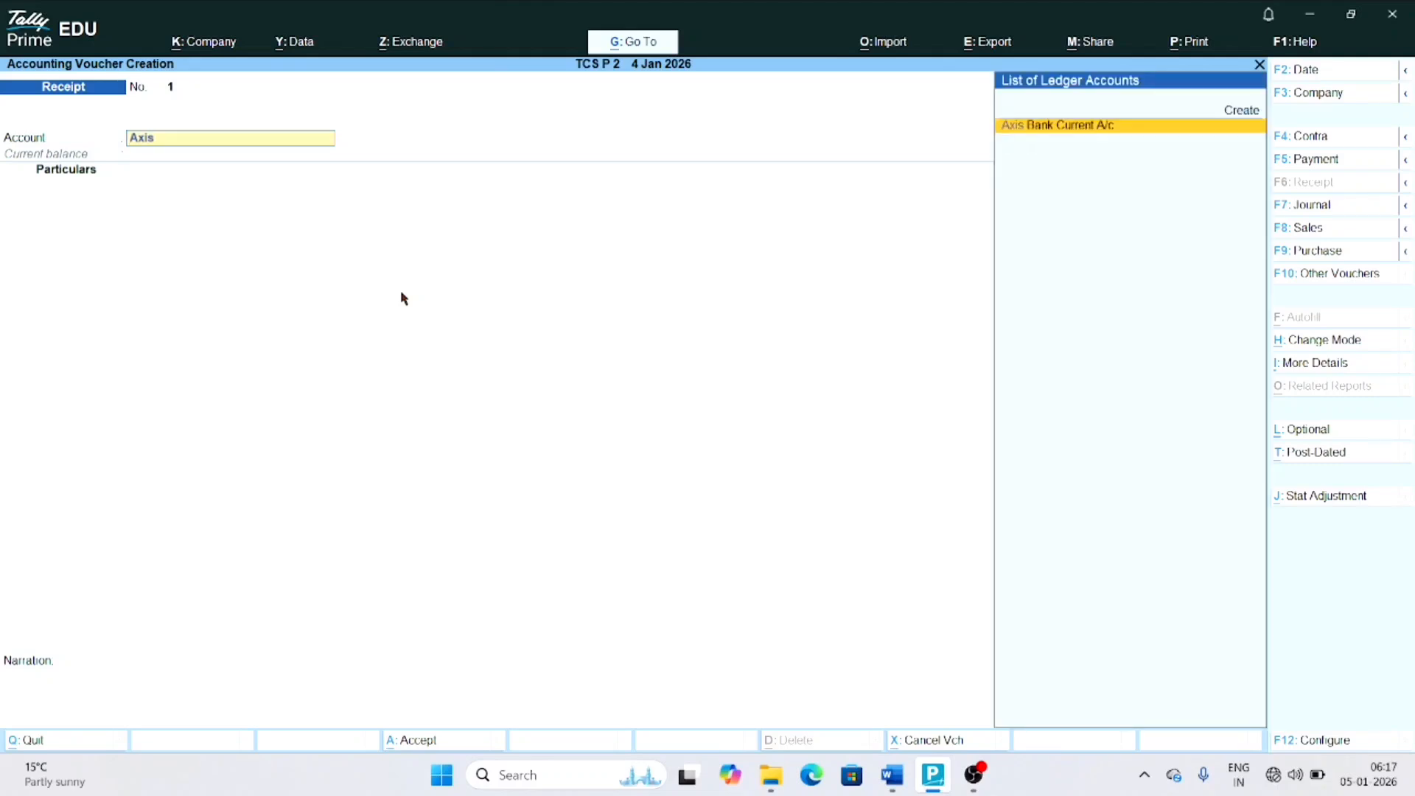
key(Return)
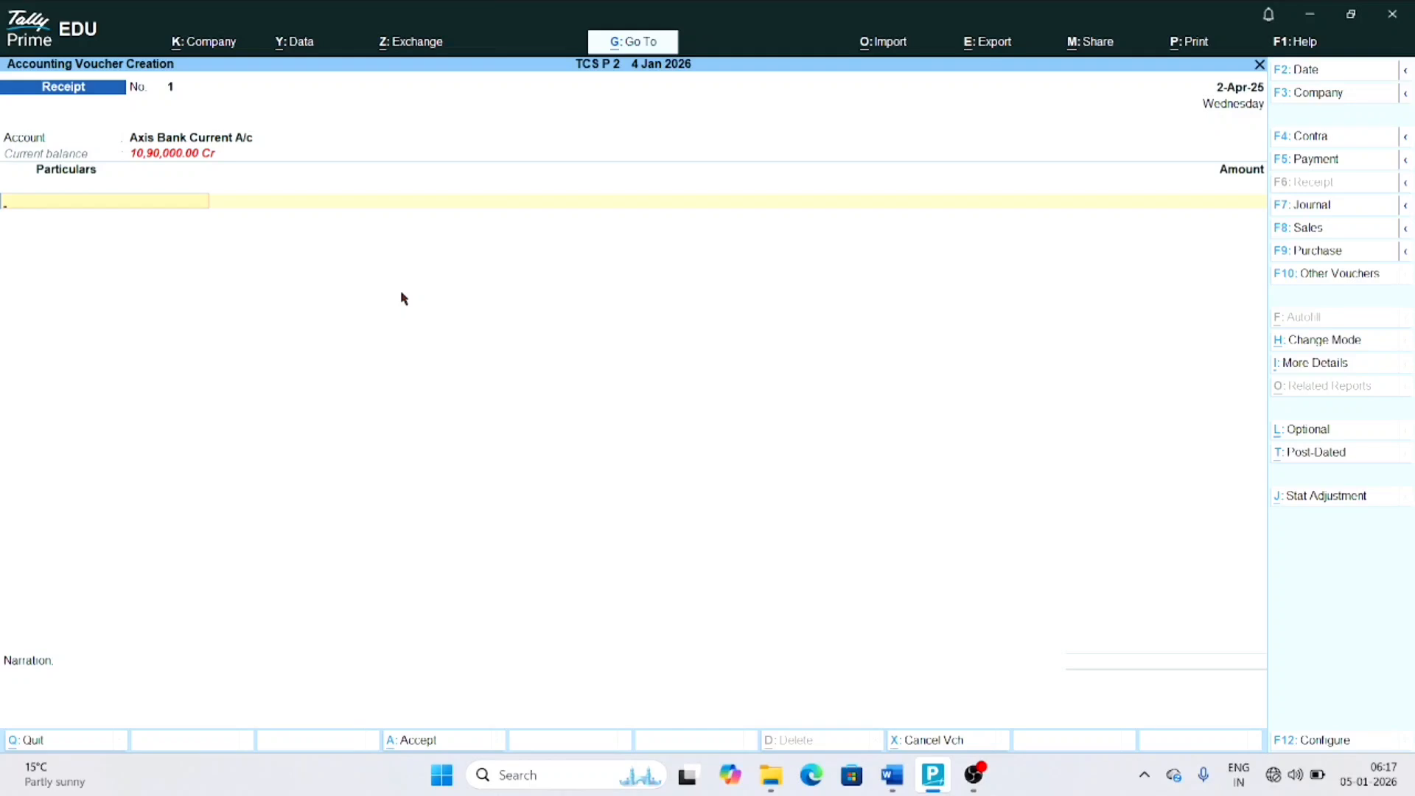
Credit Rahim Industries Ltd. 11,00,900.00 against bill 1, with Cheque/DD as the bank transaction type
text(Rahi)
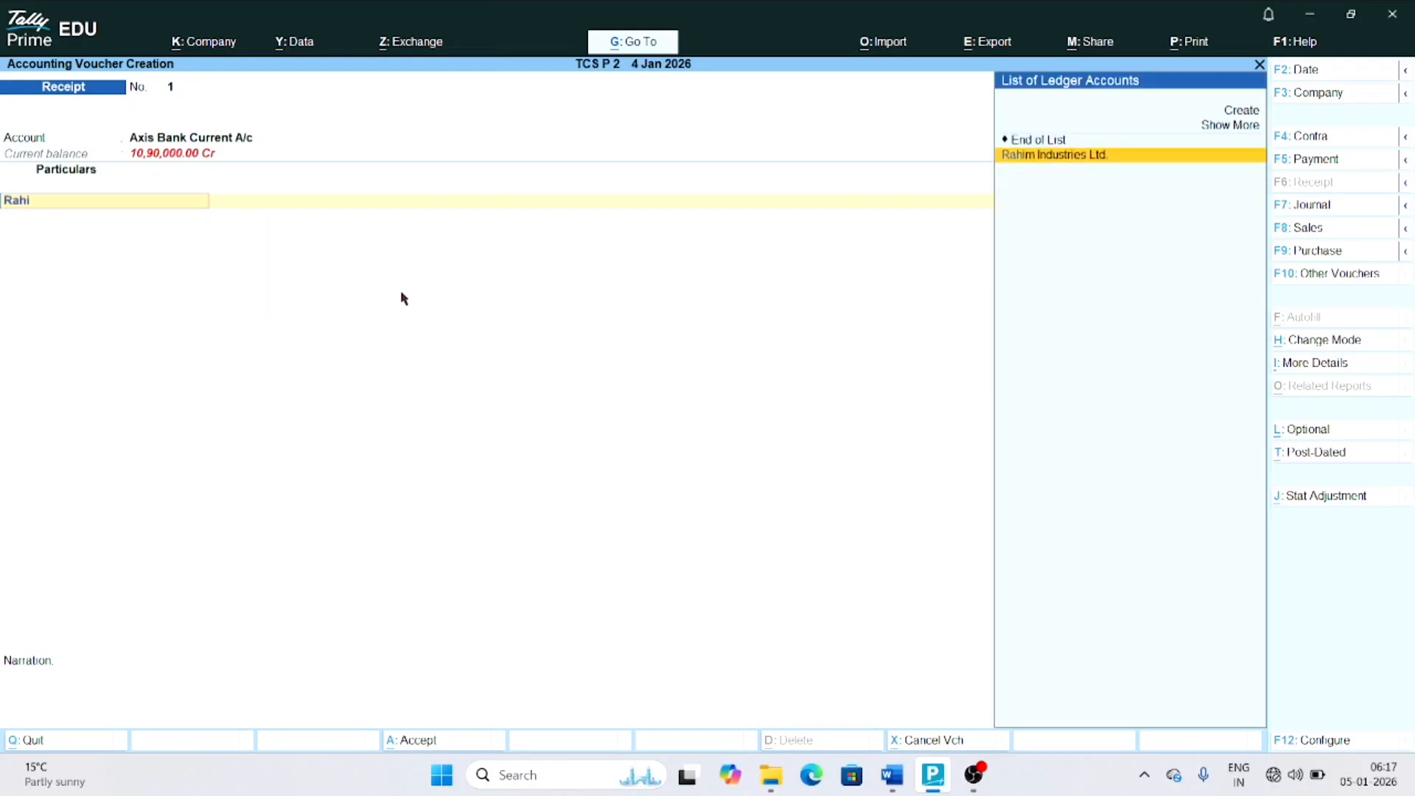
key(Return)
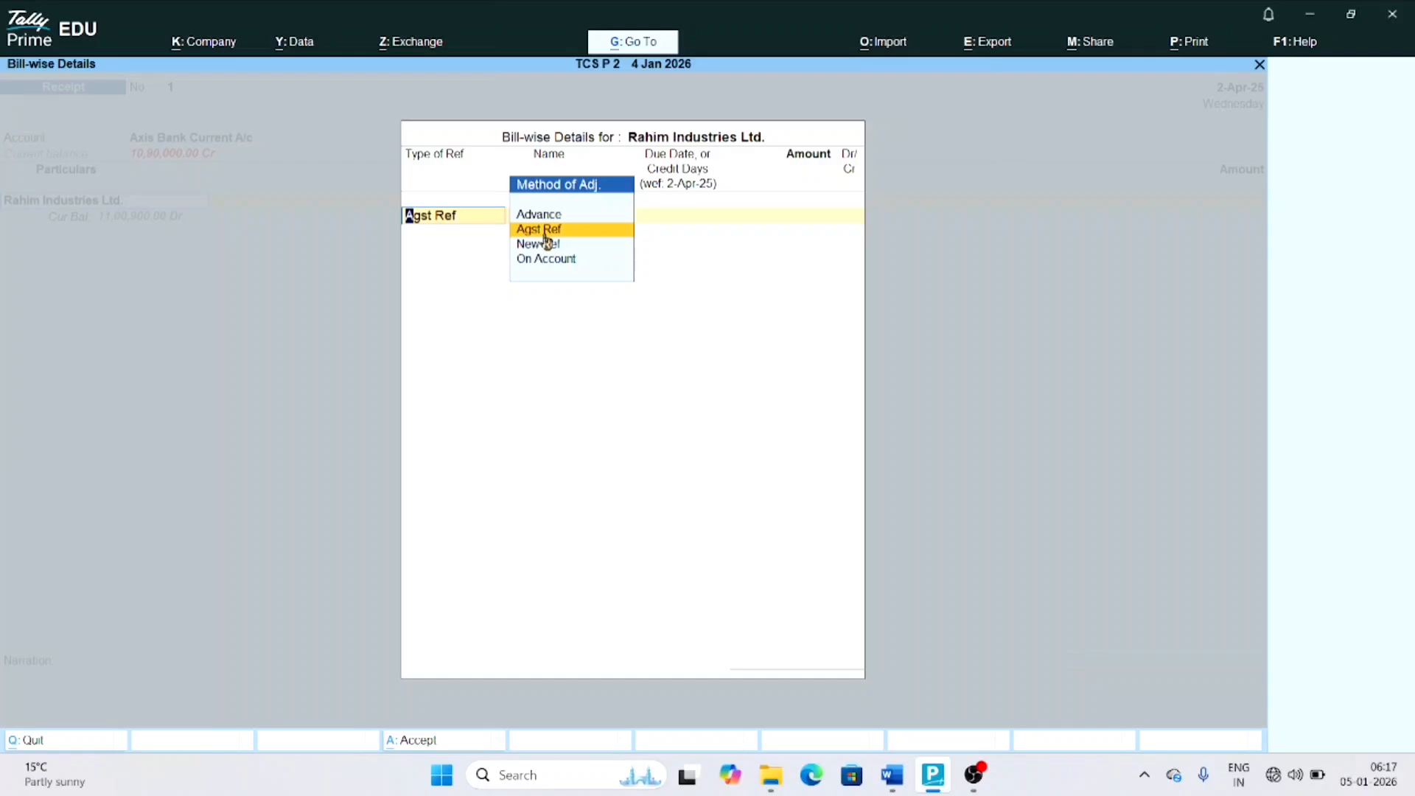
key(Return)
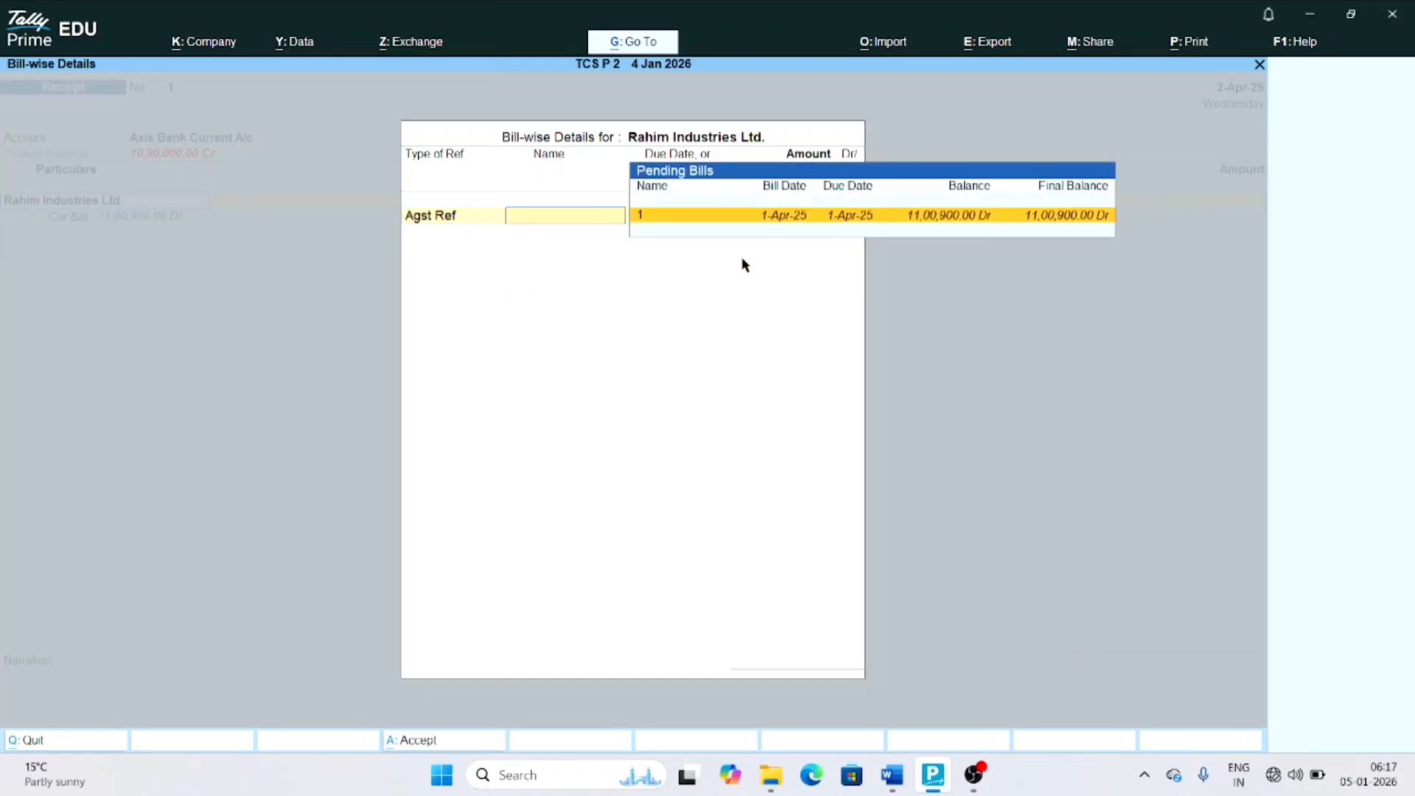
key(Return)
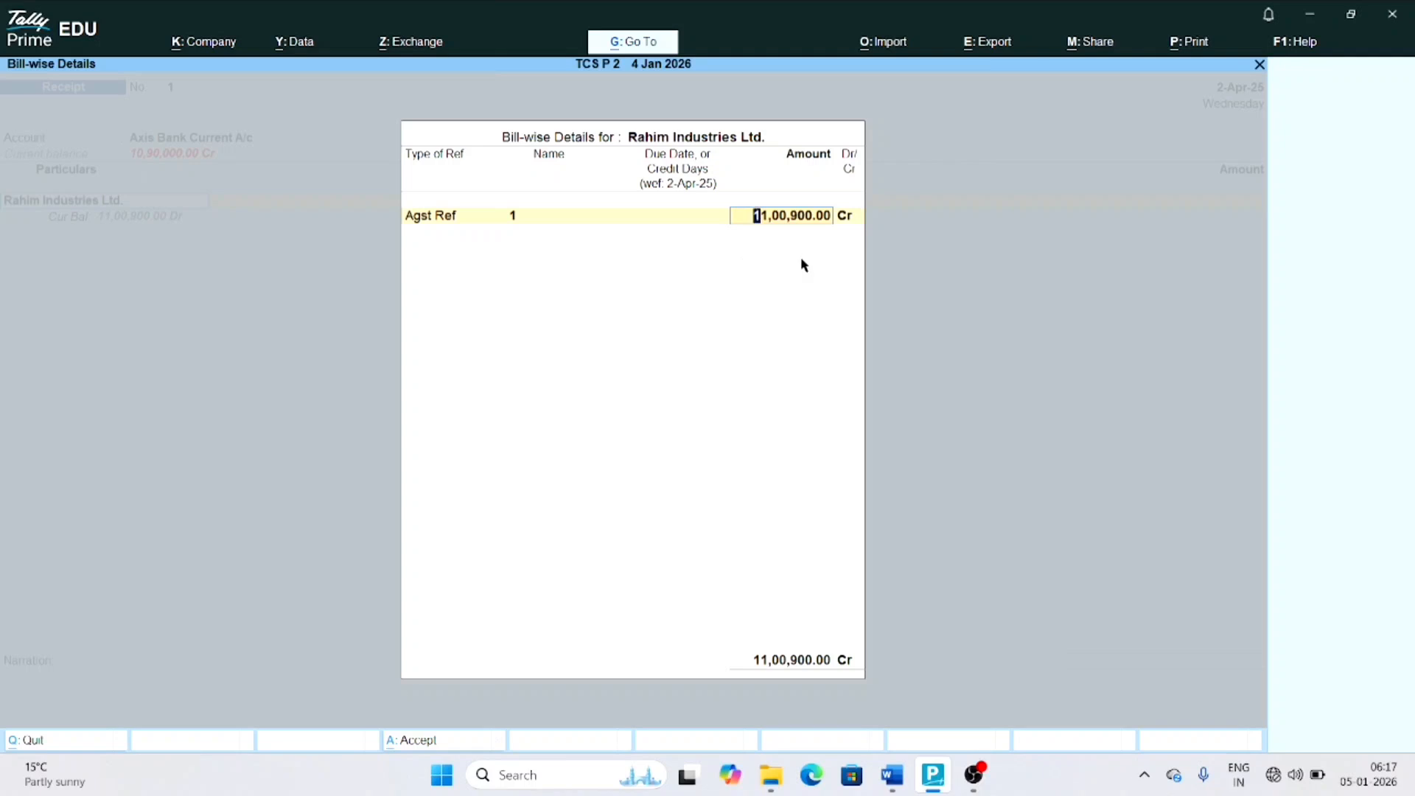
key(Return)
key(Return)
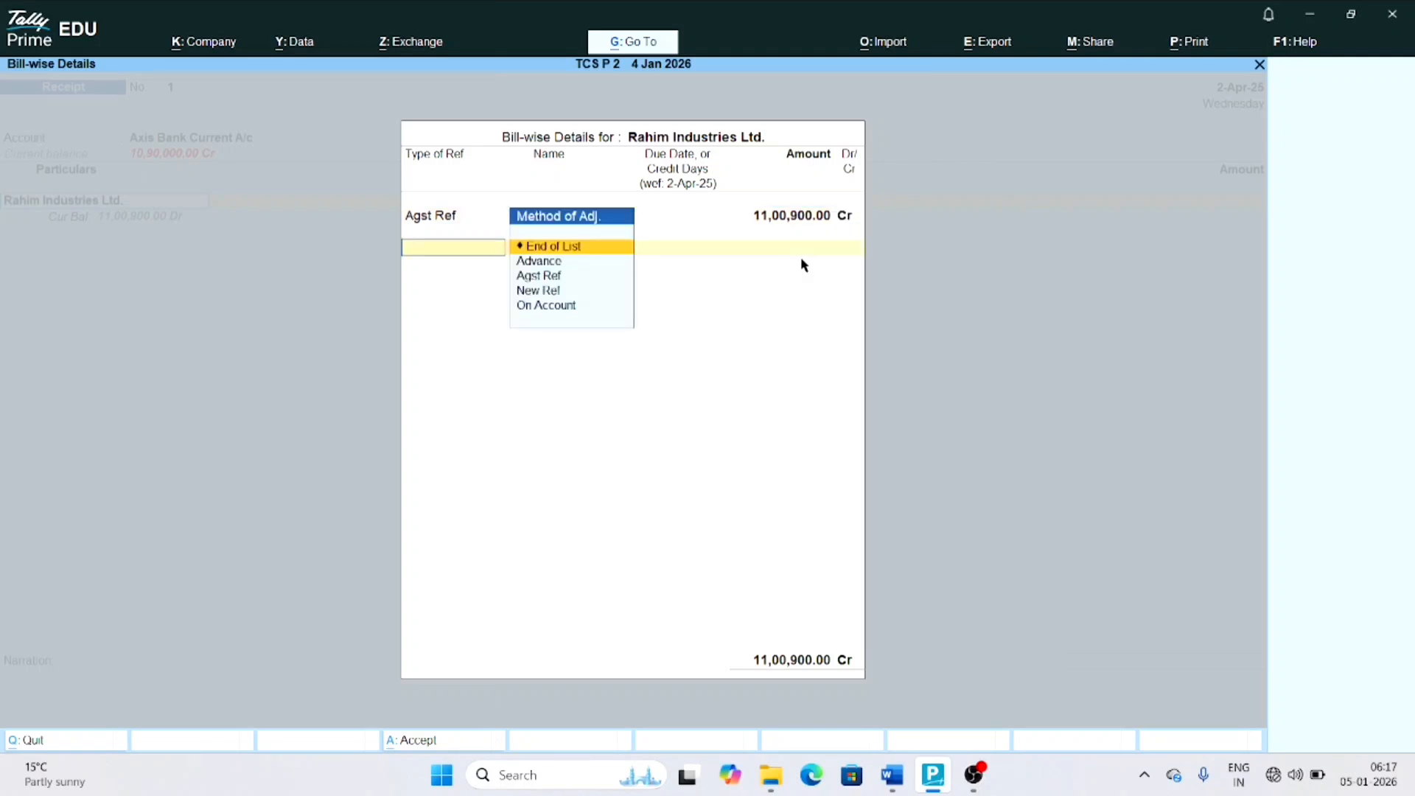
key(Return)
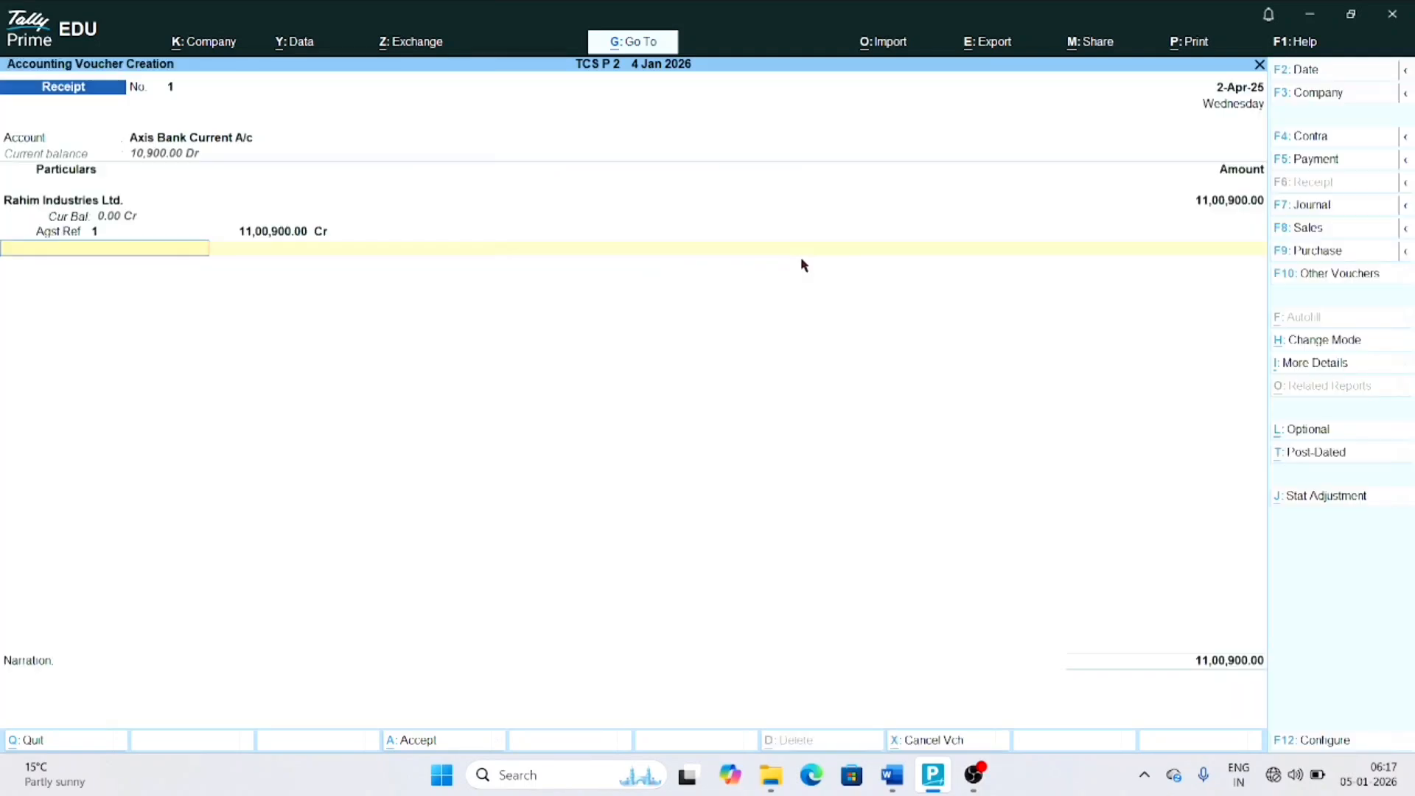
key(Return)
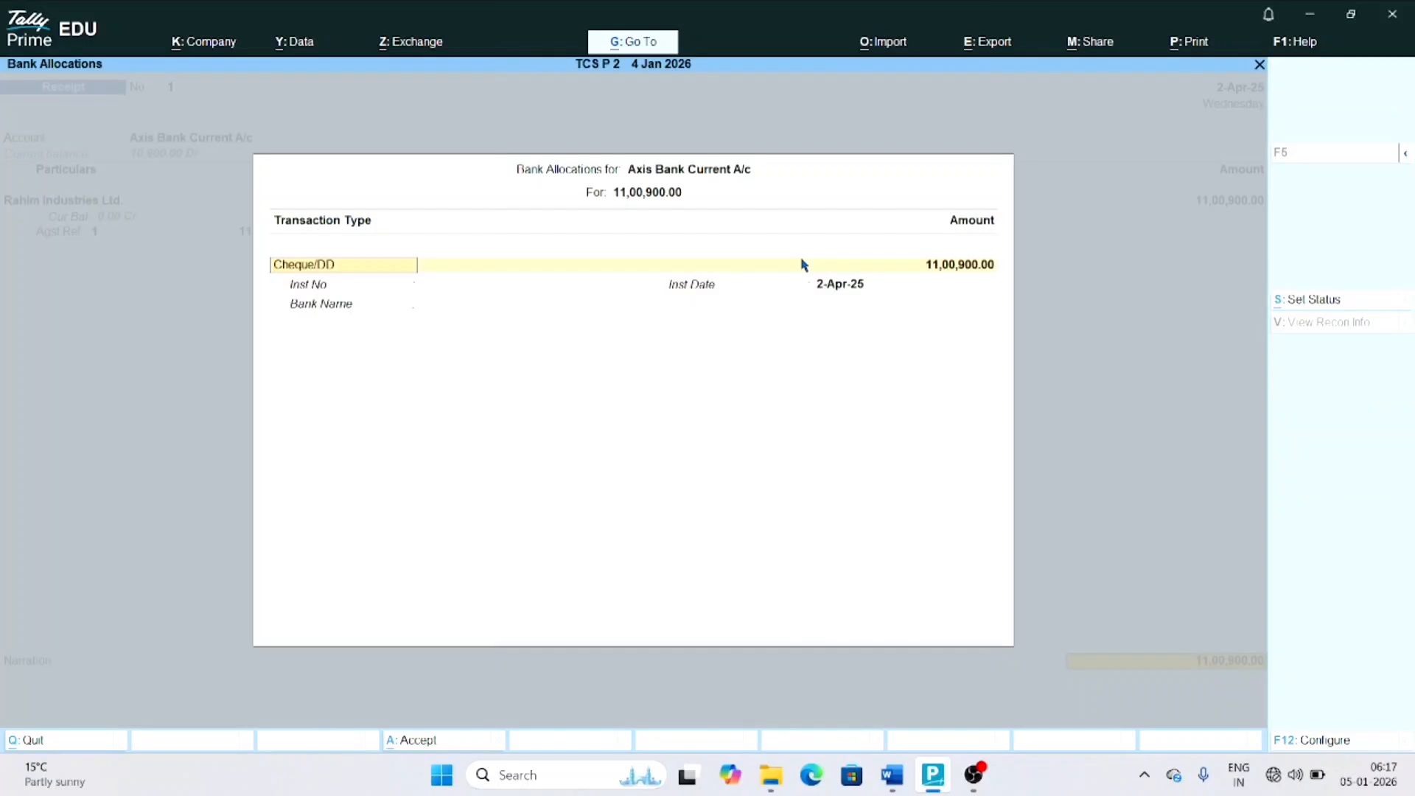
key(Return)
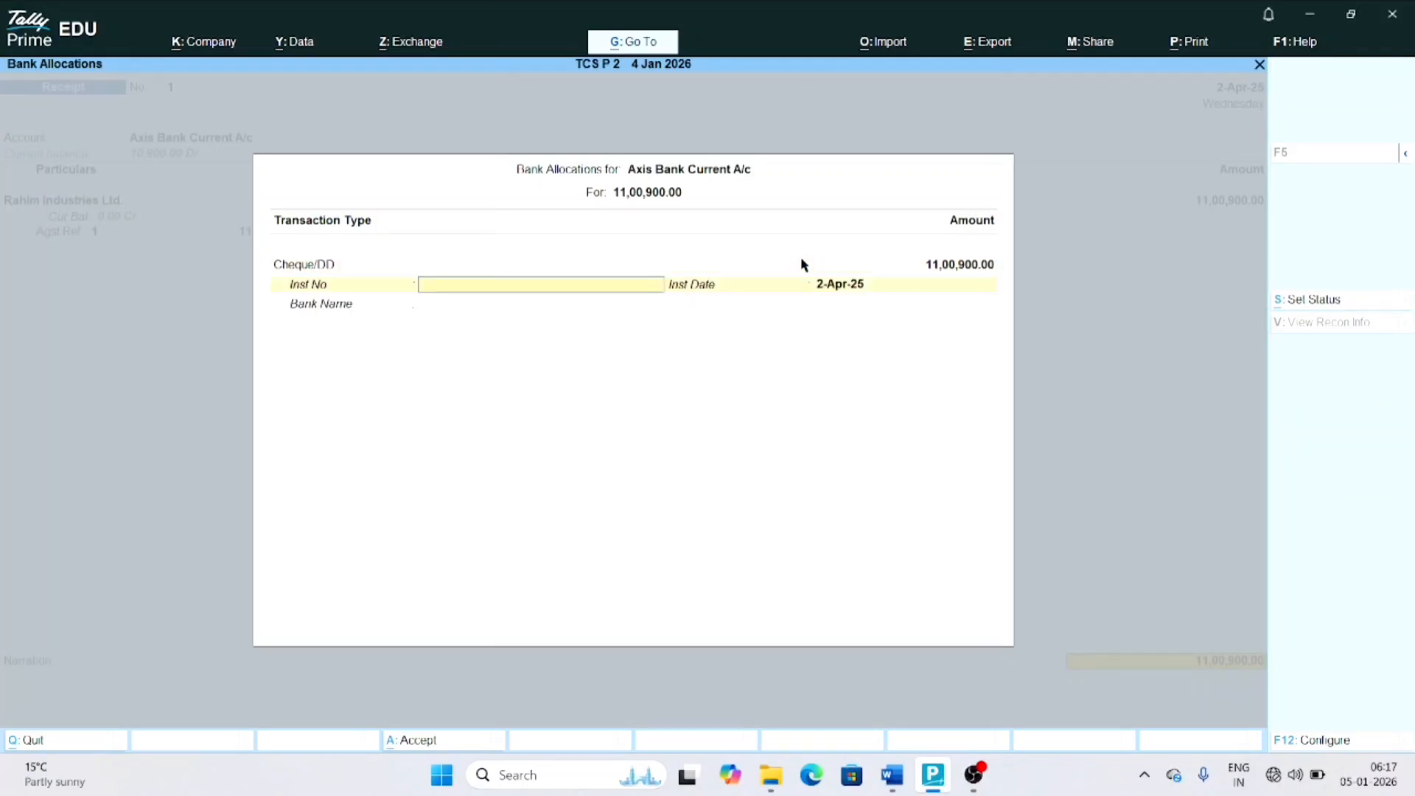
key(Return)
key(Return)
key(Return)
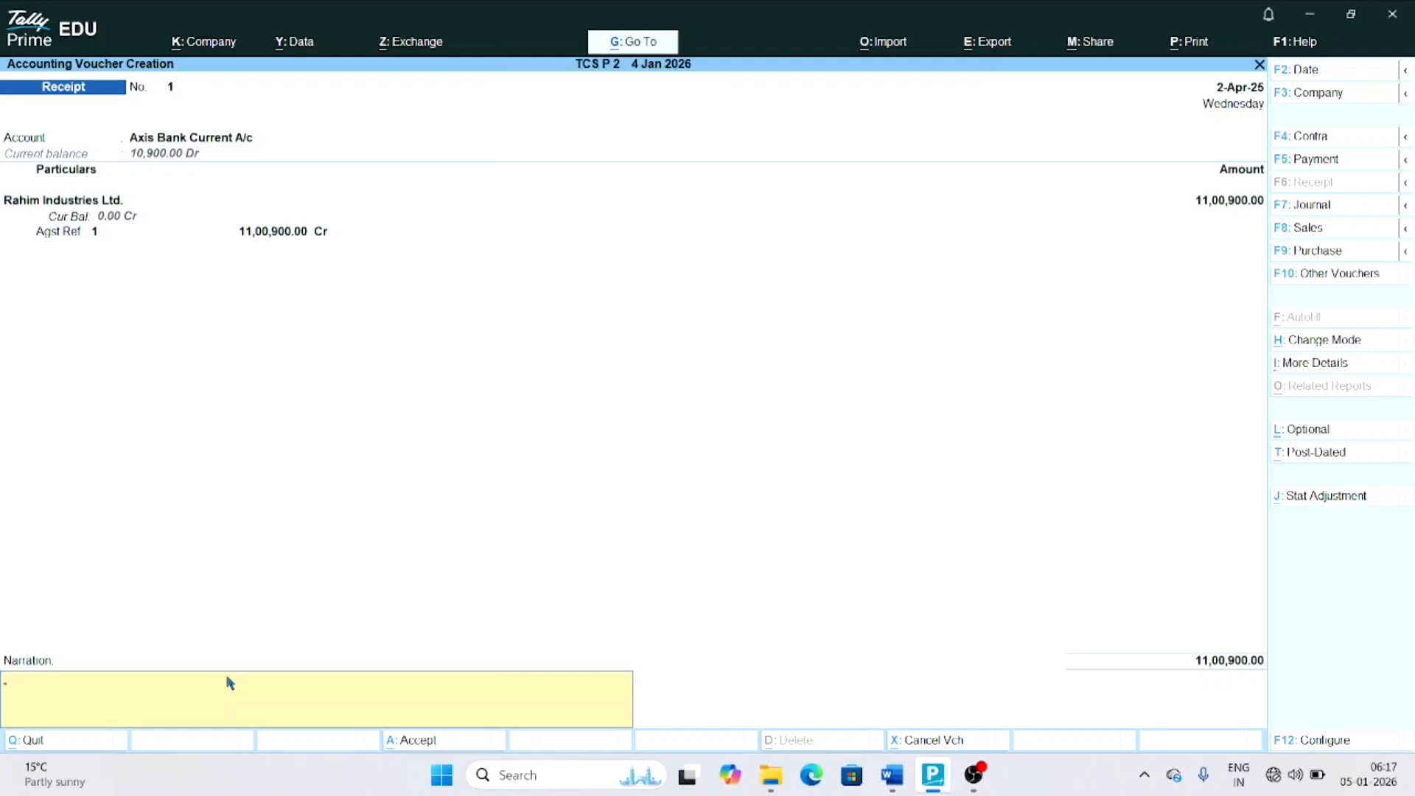
Type the narration 'Recieved payment from Ra…', fixing a mistyped letter
text(Recieved payment fe)
key(BackSpace)
text(rom Rahim Industries)
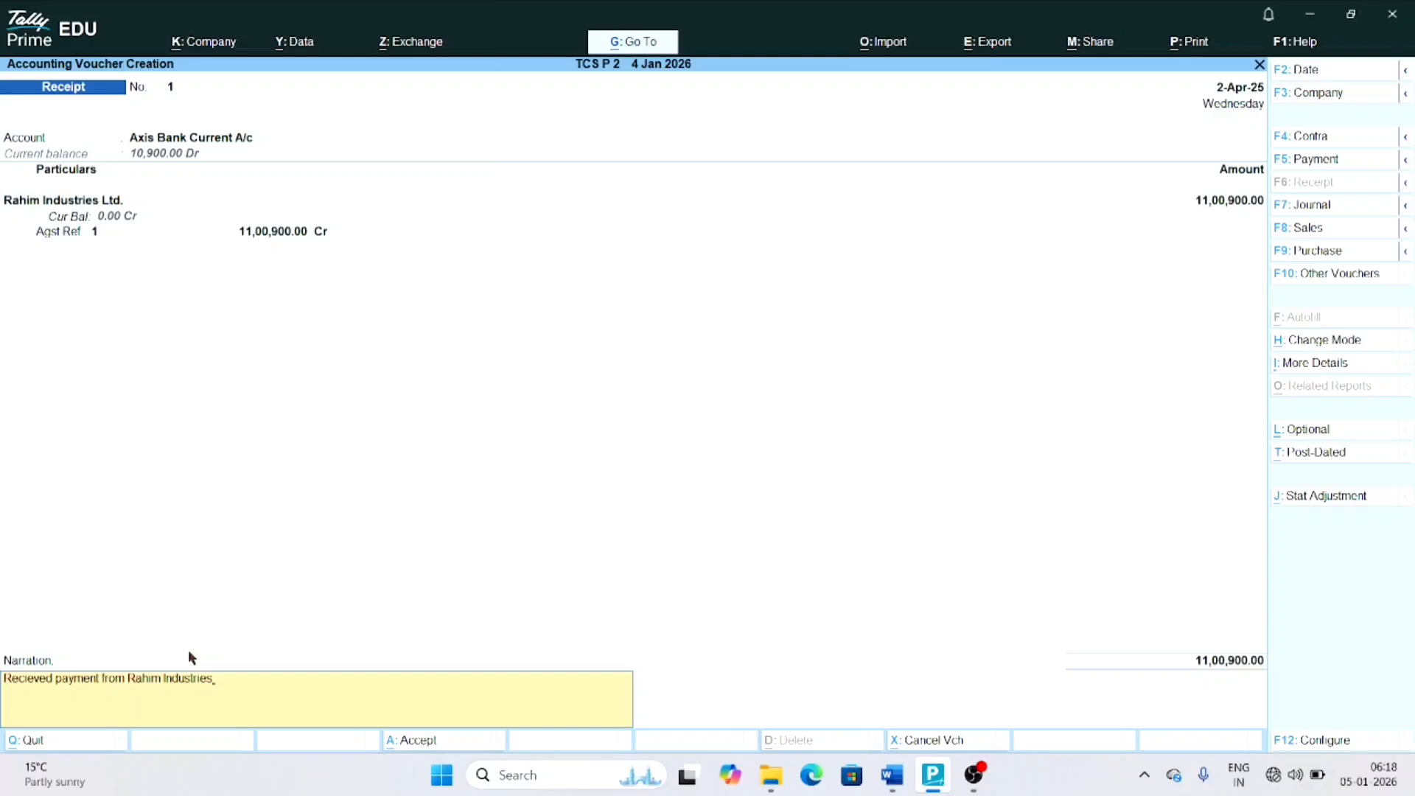
Save the receipt voucher and leave voucher entry
key(Return)
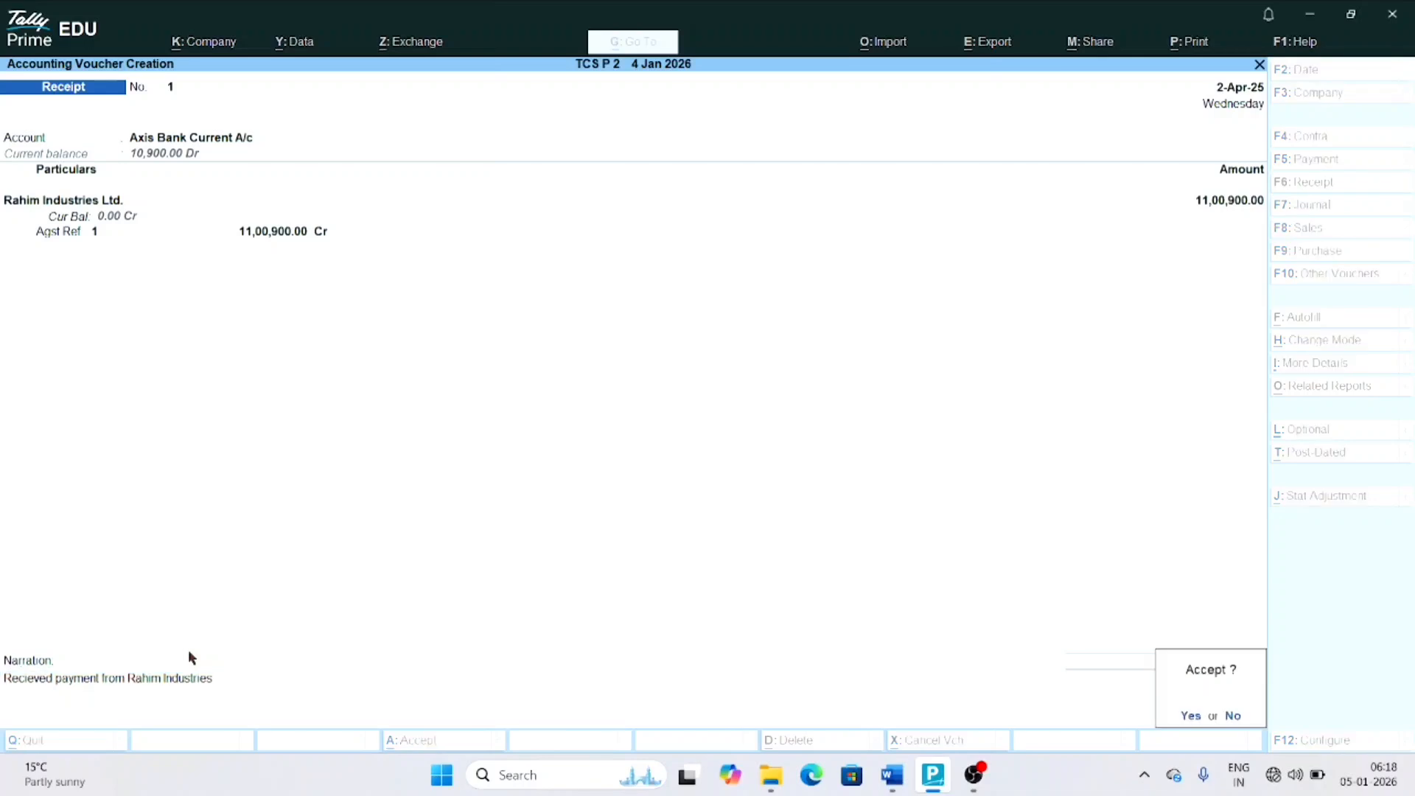
key(Return)
key(Escape)
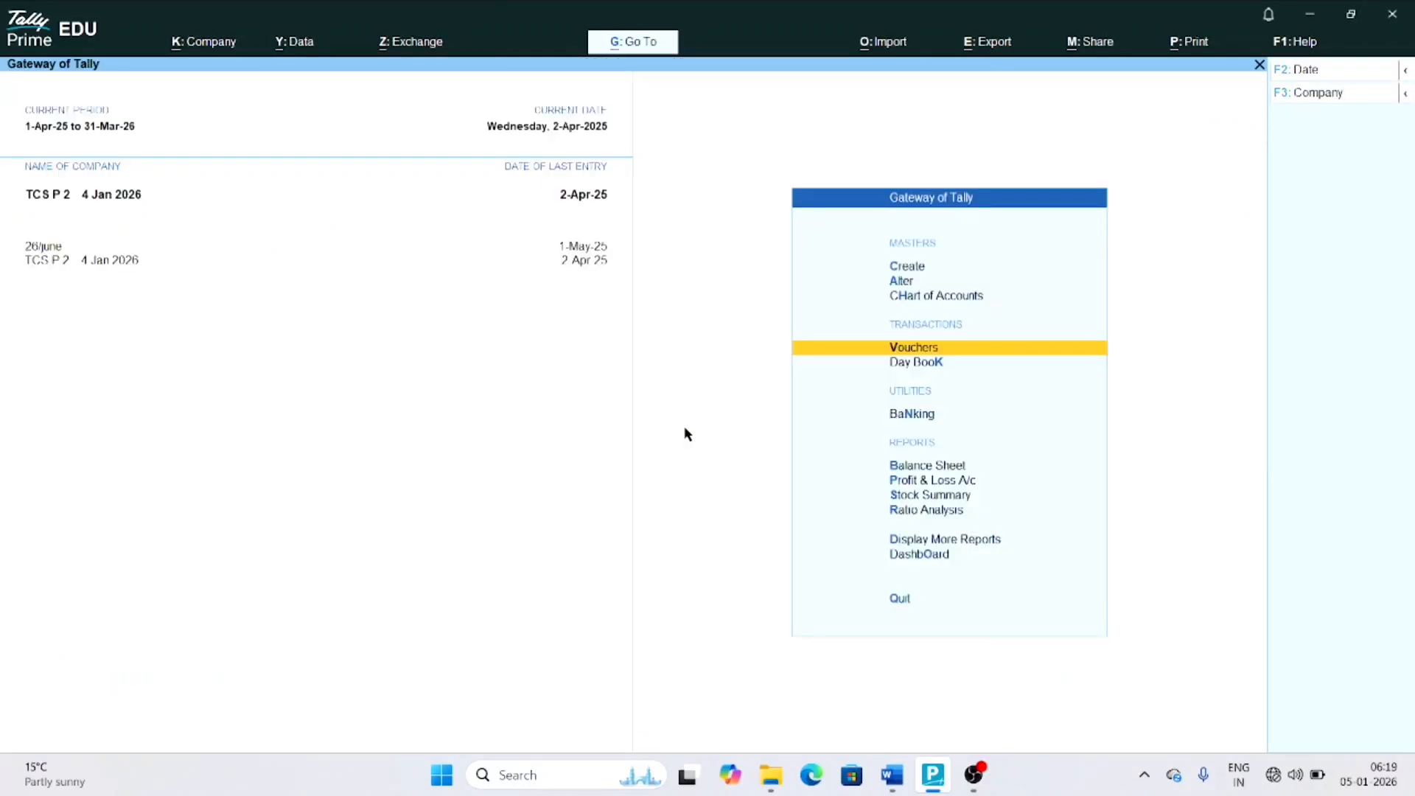
Review TCS P 2's company features, including bill-wise entry, and close them without changes
key(F11)
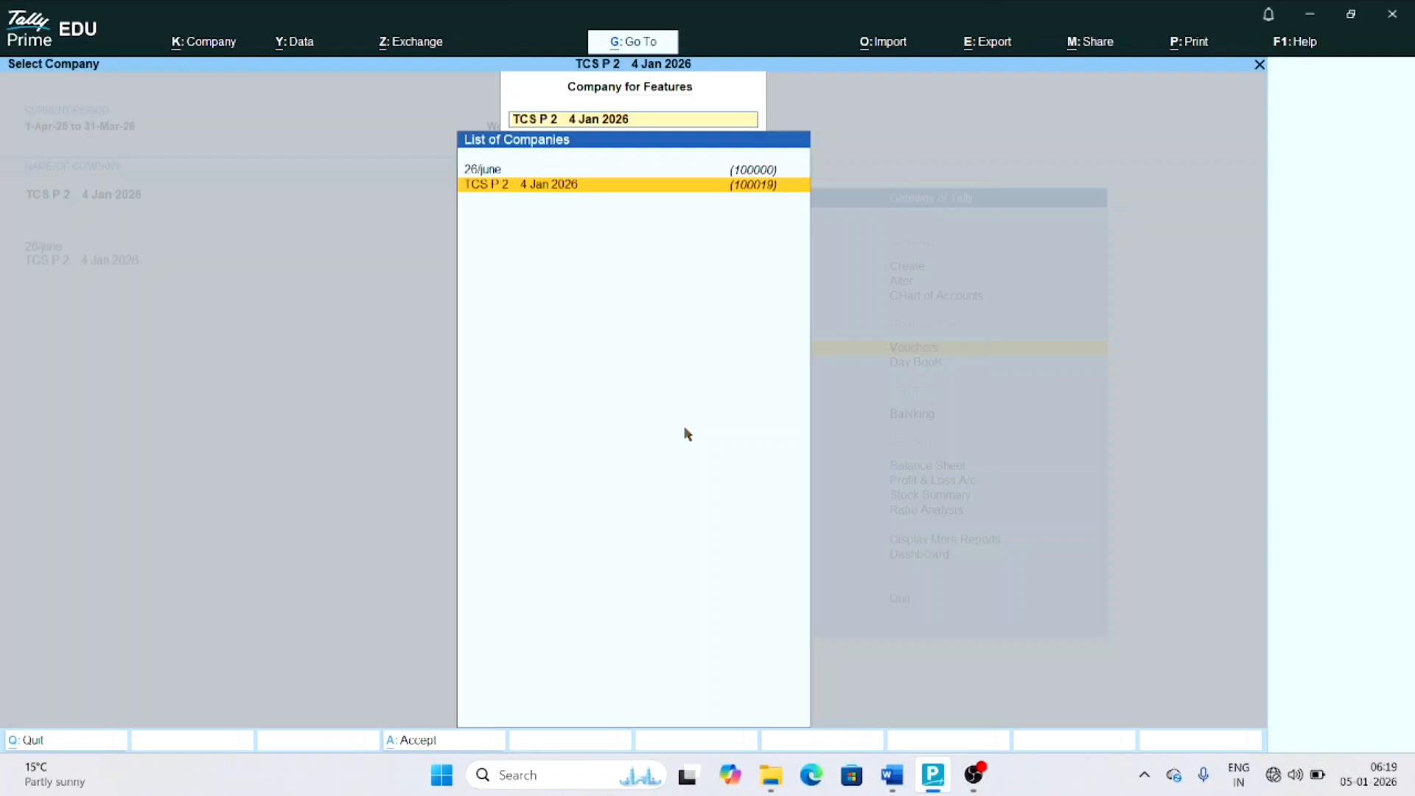
key(Return)
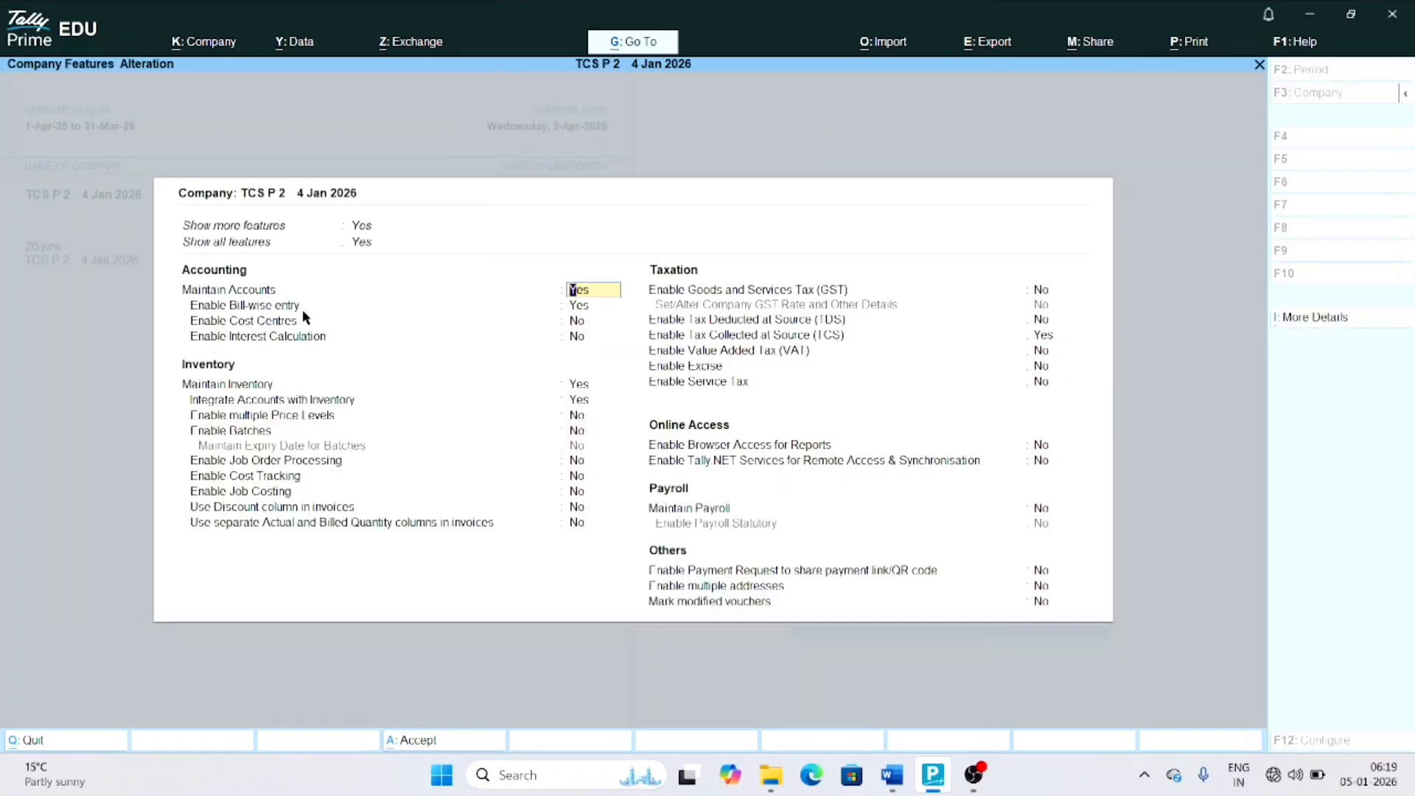
key(Return)
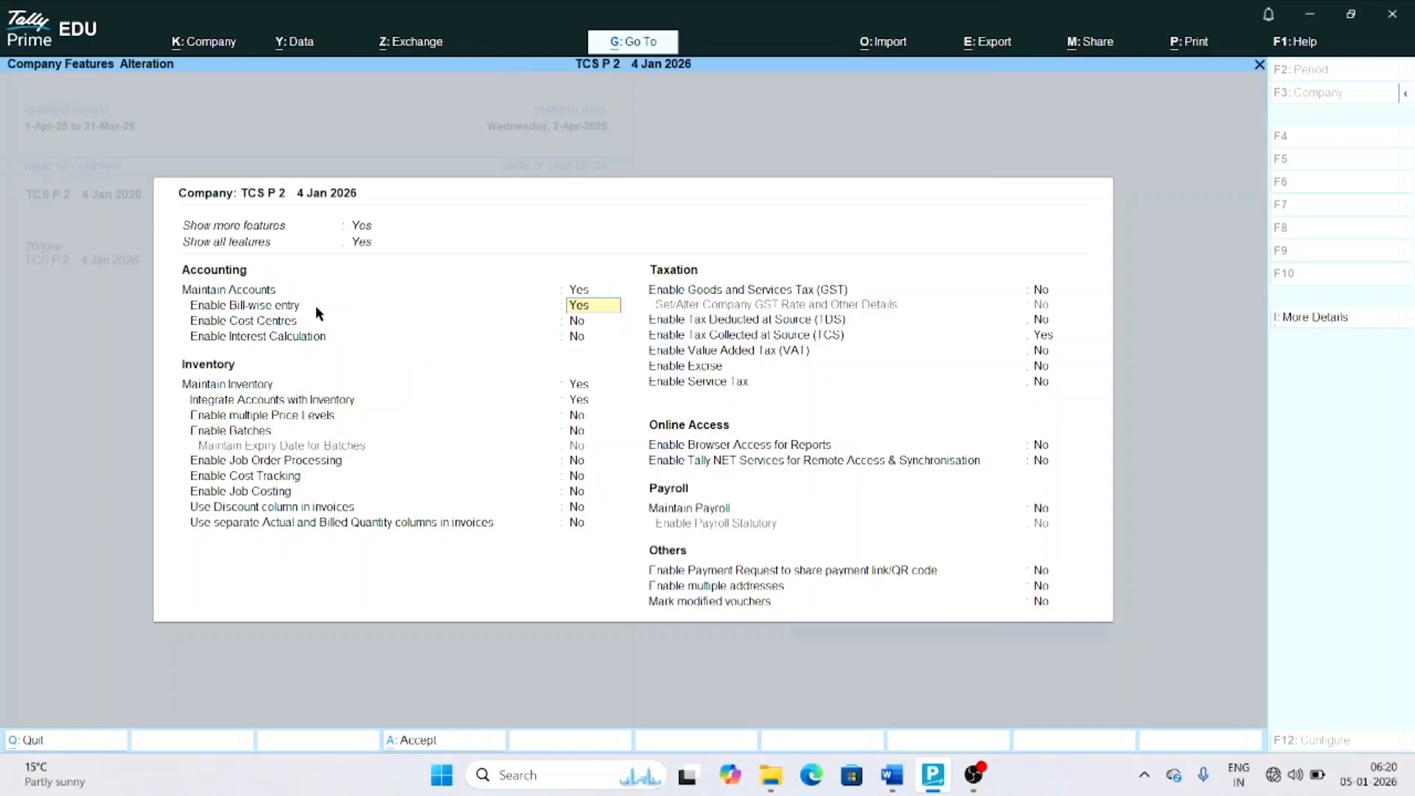
key(F3)
Open the Rahim Industries Ltd. ledger in Alter mode to review it, then quit without saving
key(Escape)
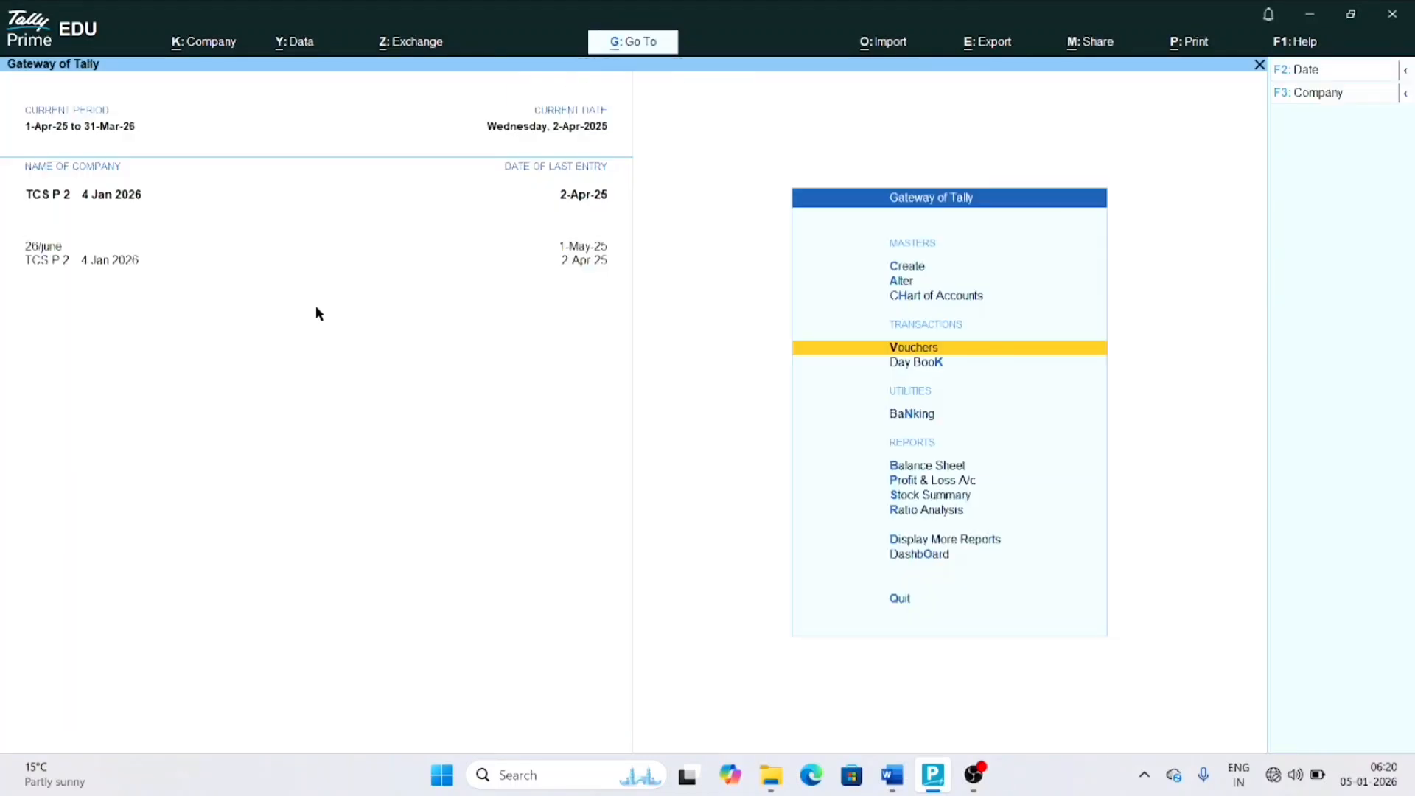
key(Up)
key(Up)
key(Return)
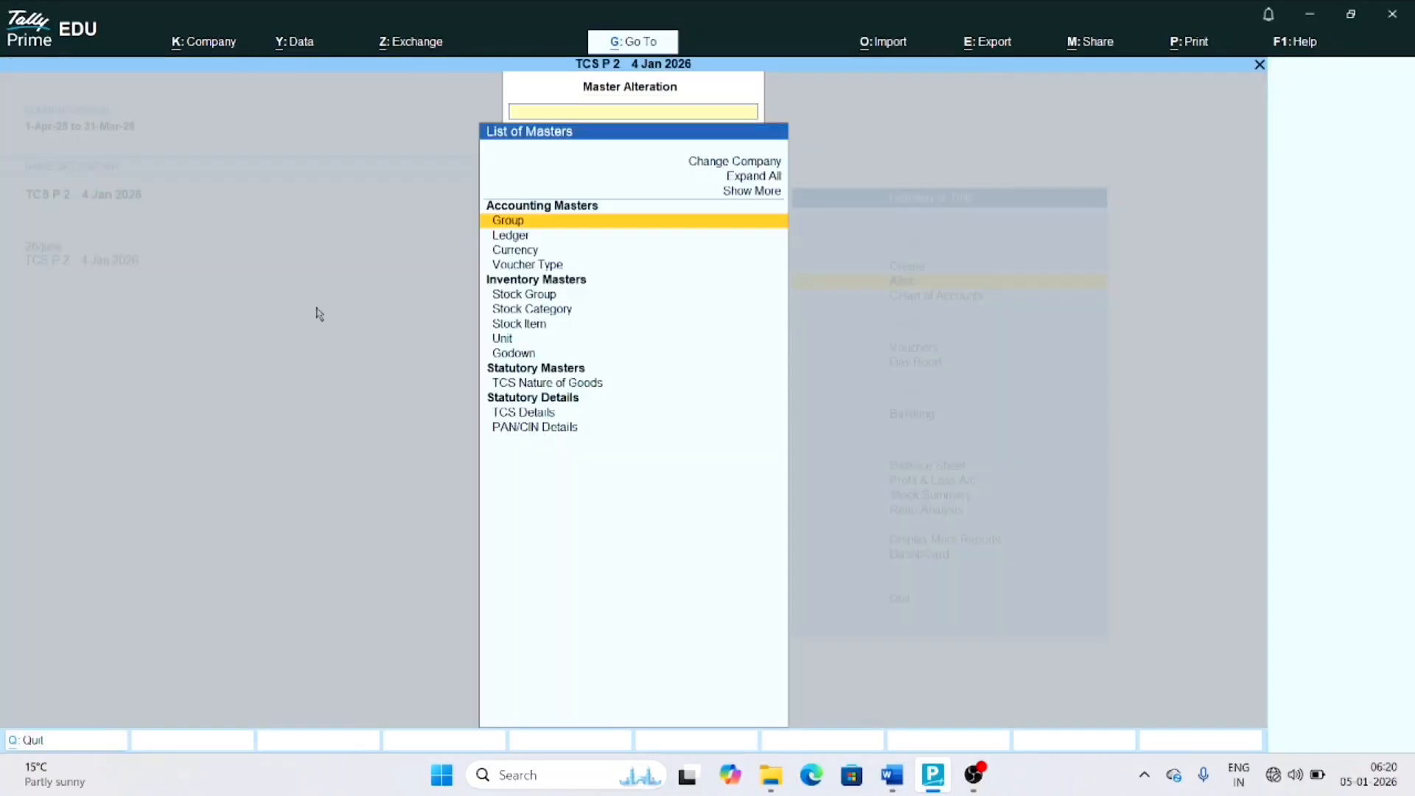
key(Down)
key(Return)
key(Down)
key(Down)
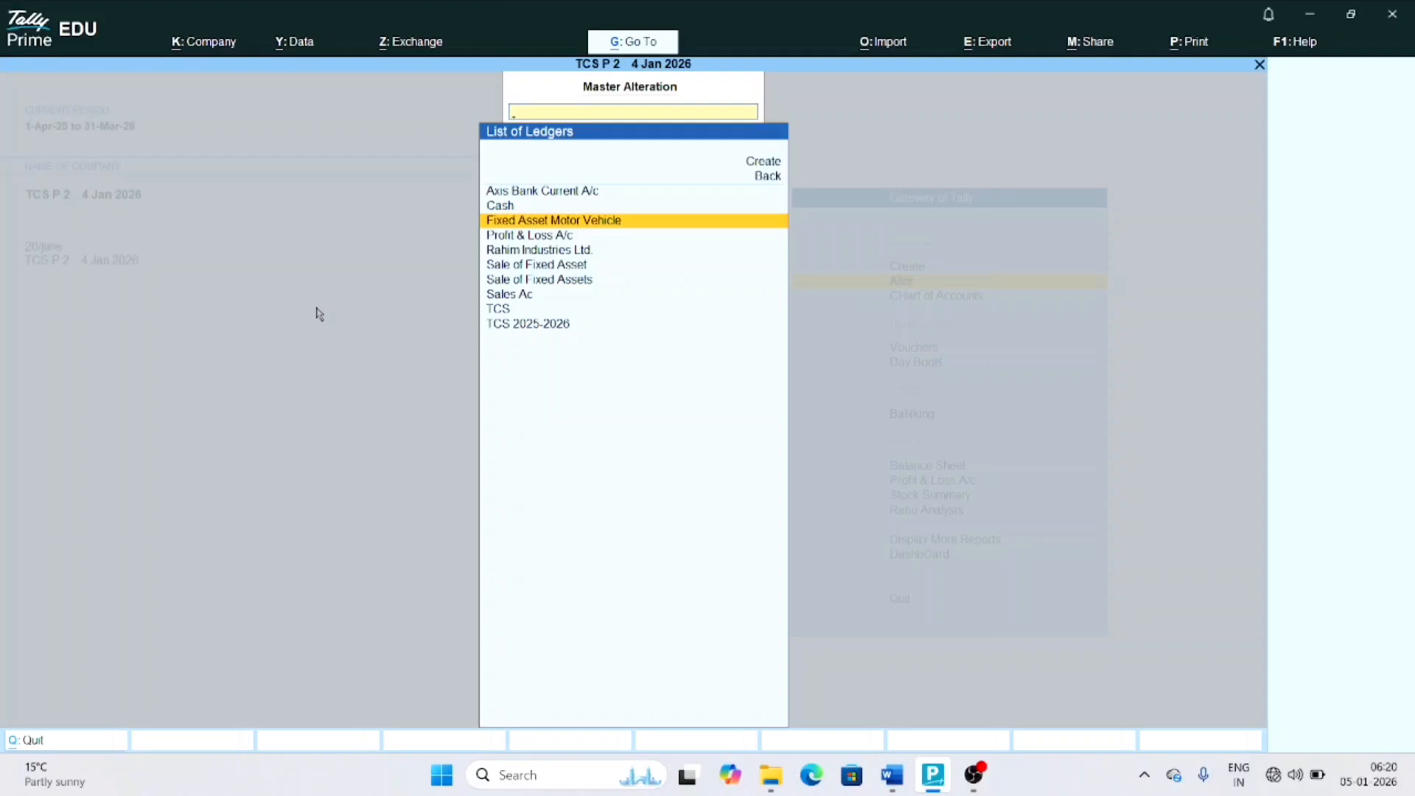
key(Down)
key(Down)
key(Return)
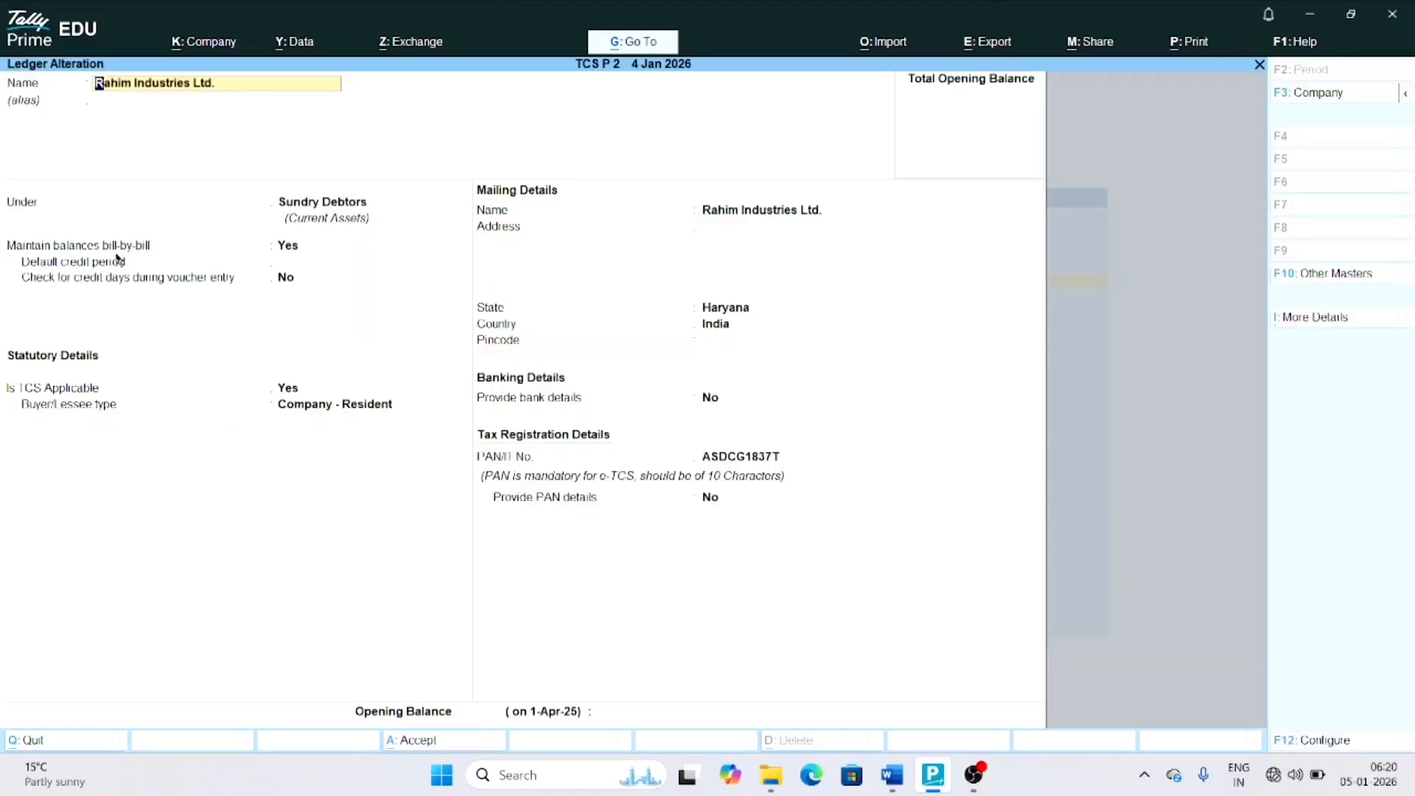
key(BackSpace)
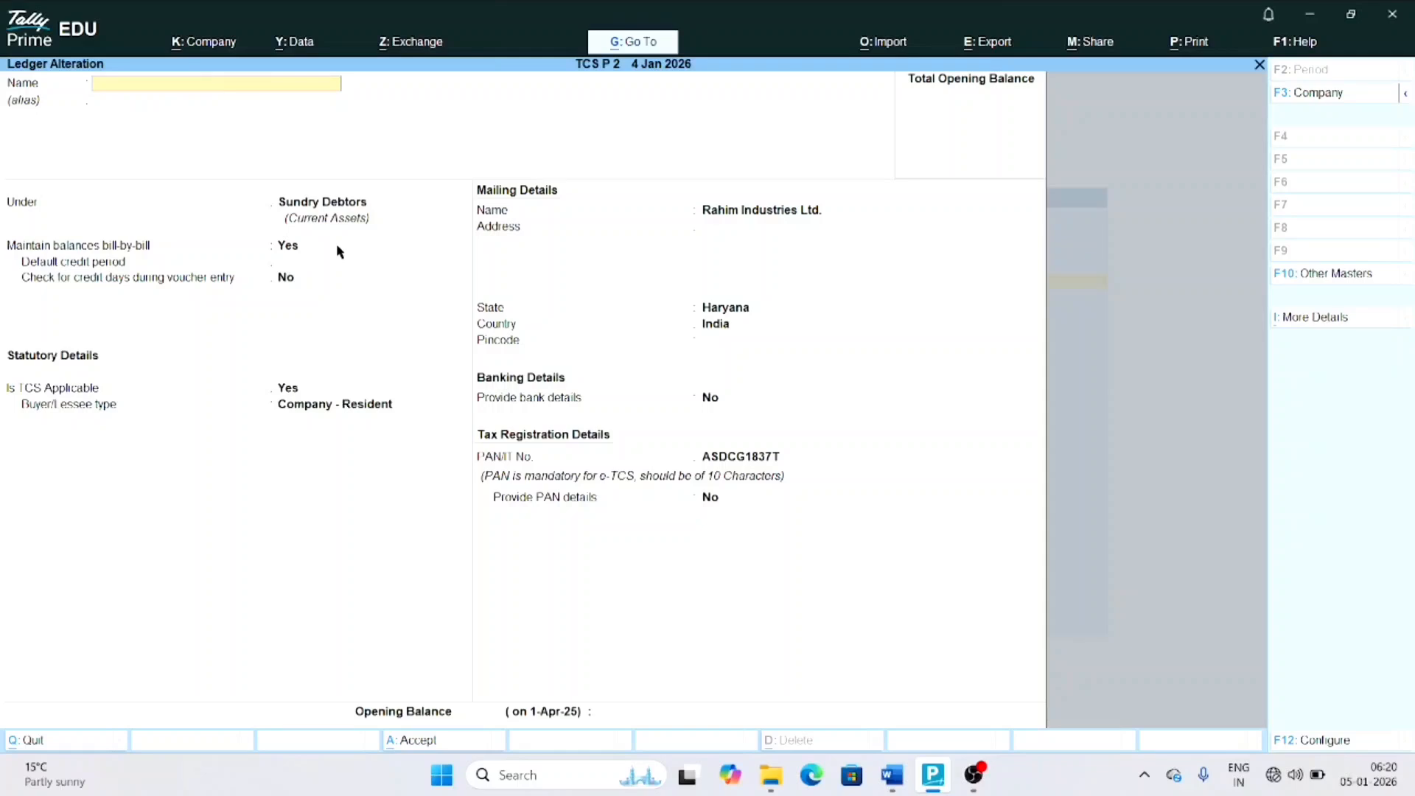
key(Escape)
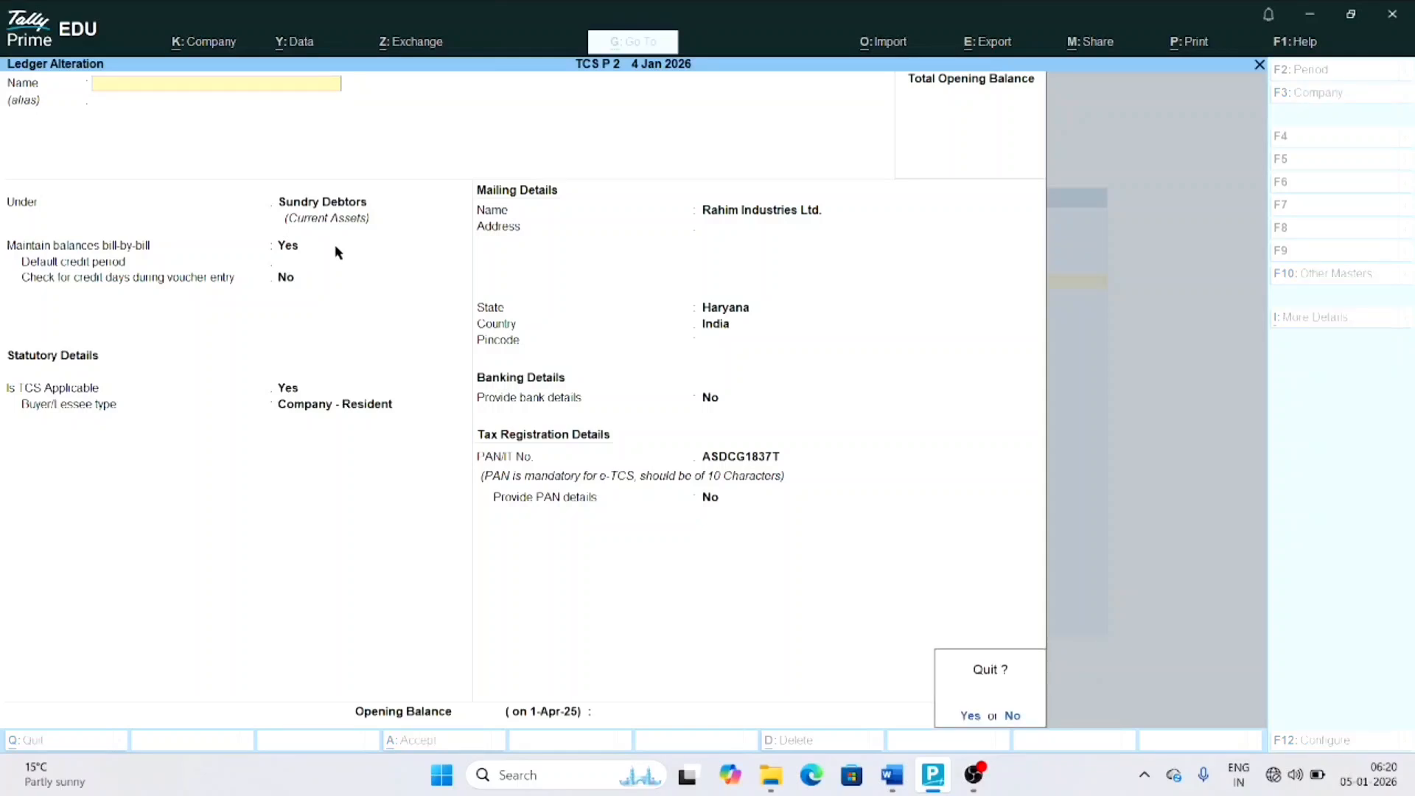
key(y)
key(Escape)
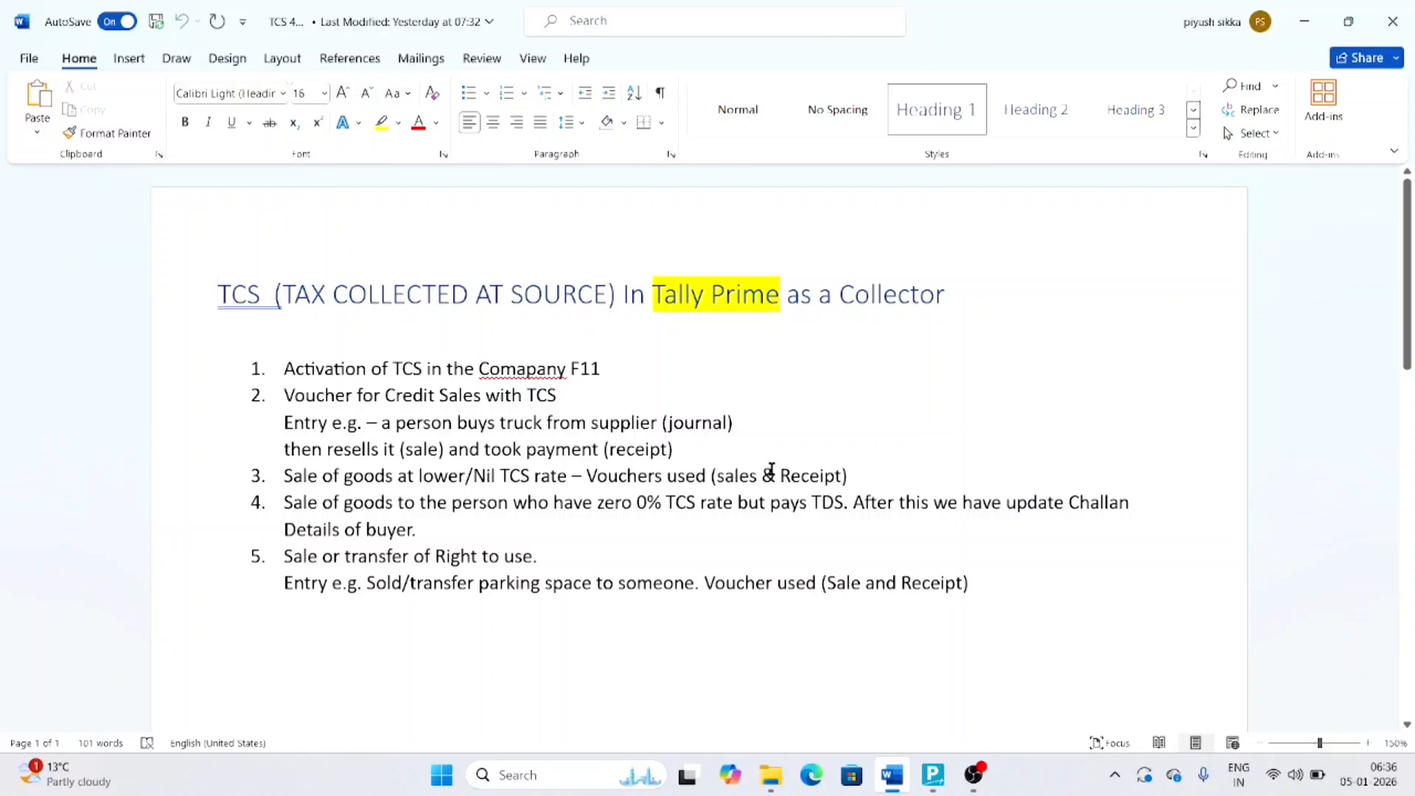
Switch from the Word TCS notes to TallyPrime's Gateway of Tally for TCS P 2
key(alt+Tab)
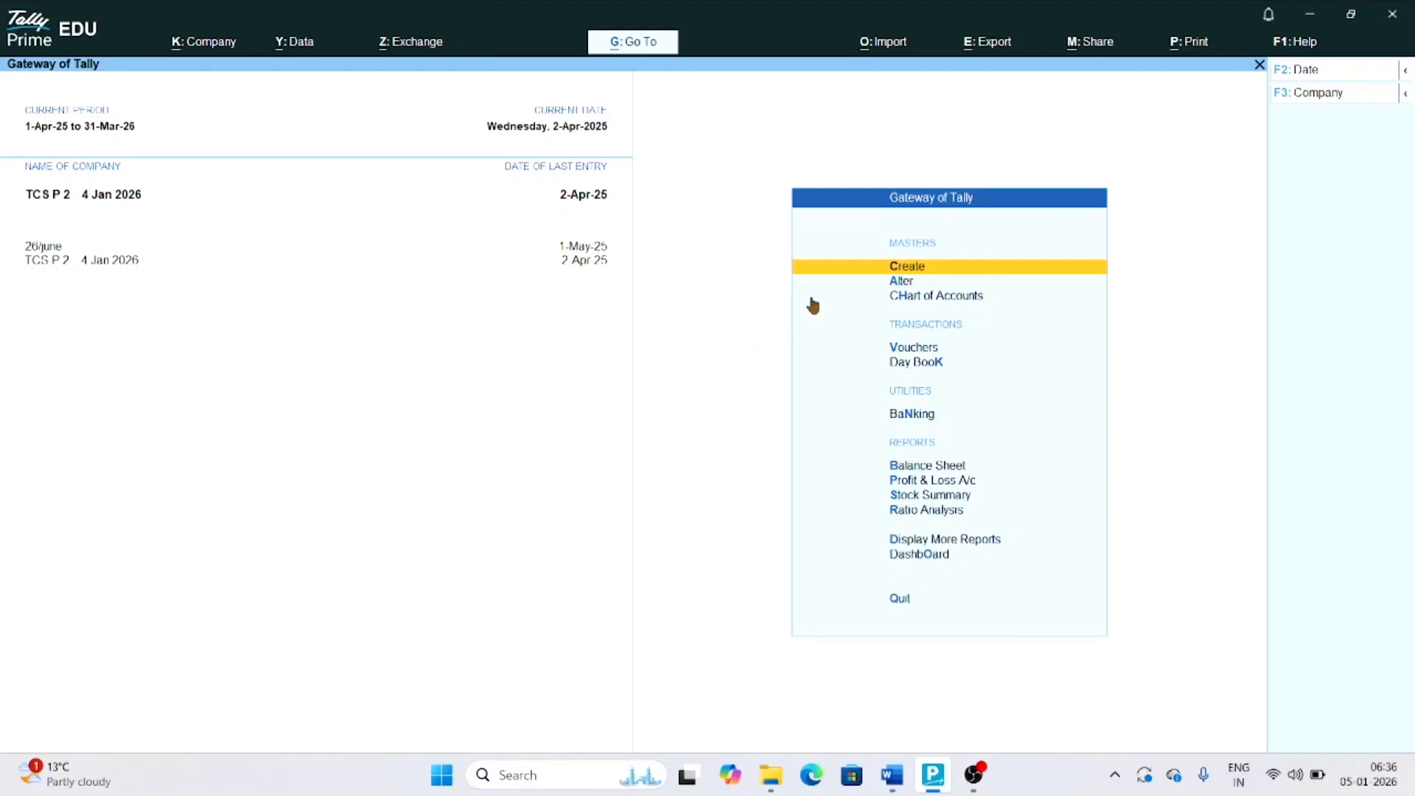
Start a TCS nature of goods named Scrap under section 206C with payment code 6CE
key(Return)
key(Down)
key(Down)
key(Down)
key(Down)
key(Down)
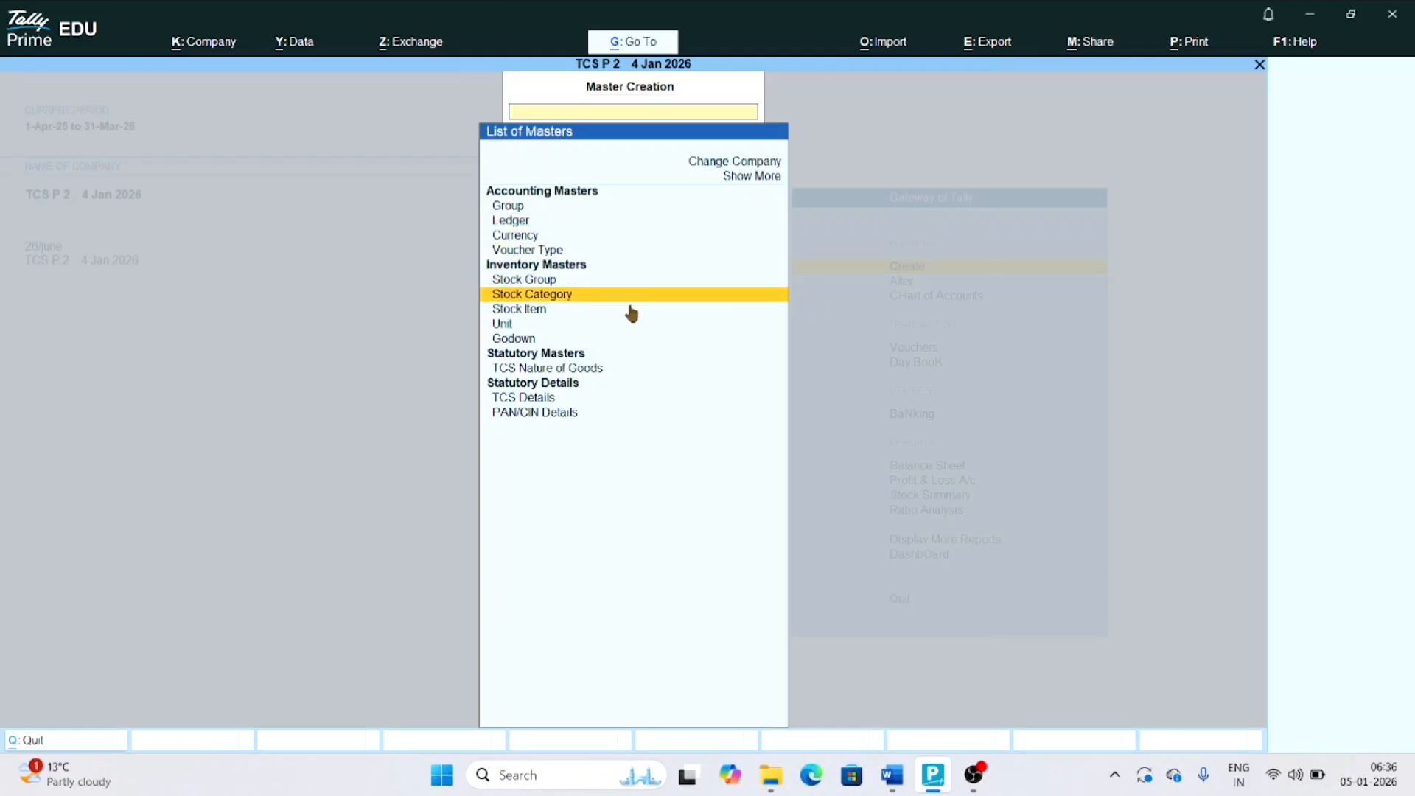
key(Down)
key(Down)
key(Down)
key(Down)
key(Down)
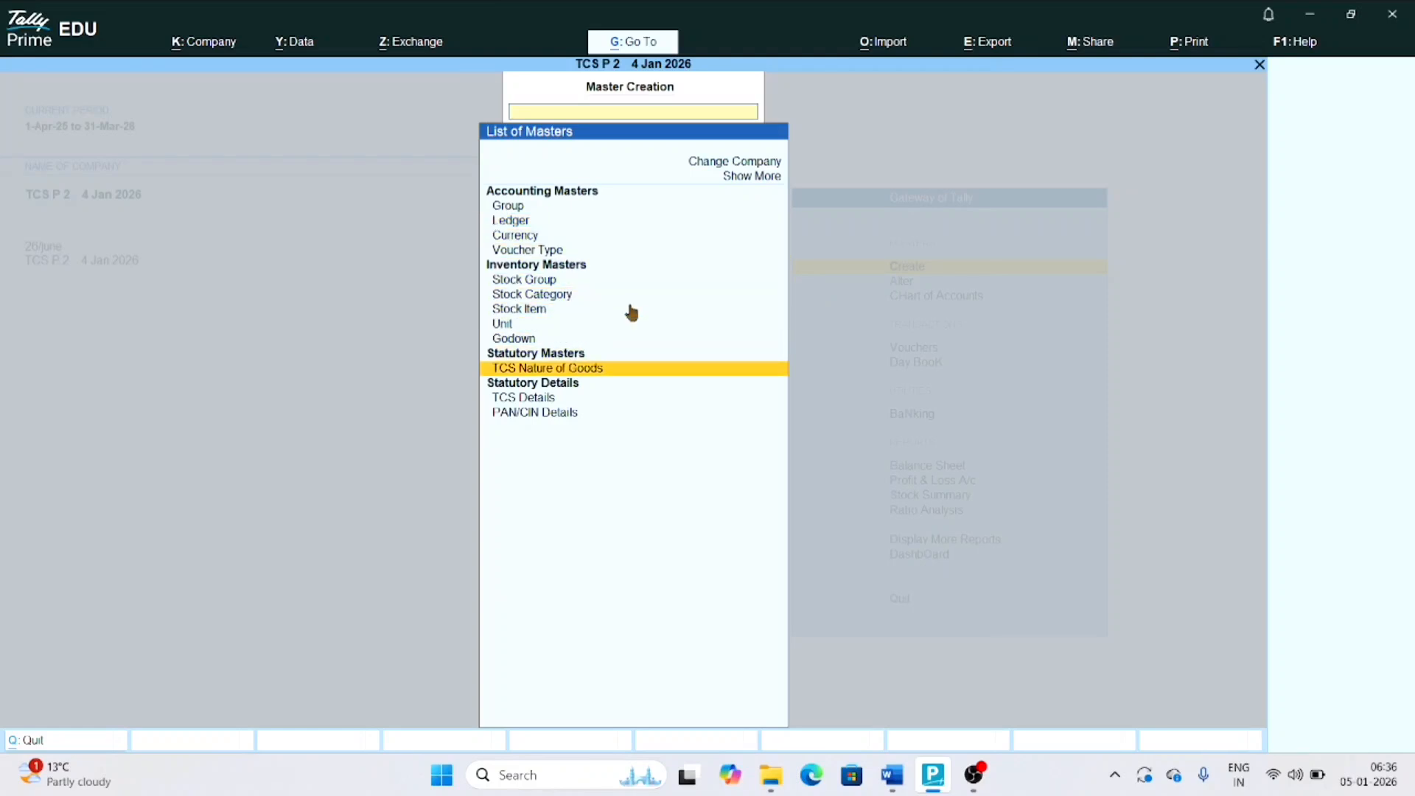
click(671, 365)
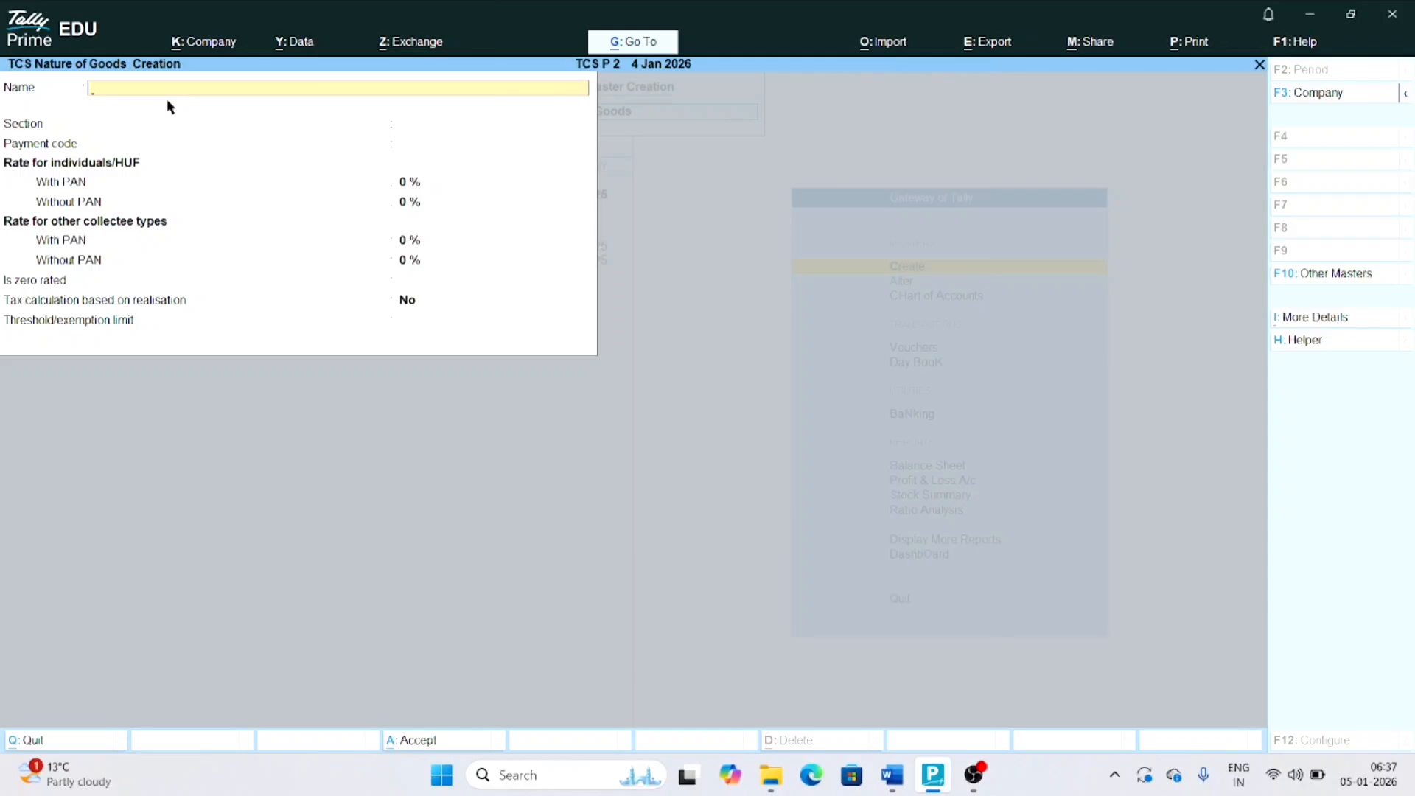
text(Scrap)
key(Return)
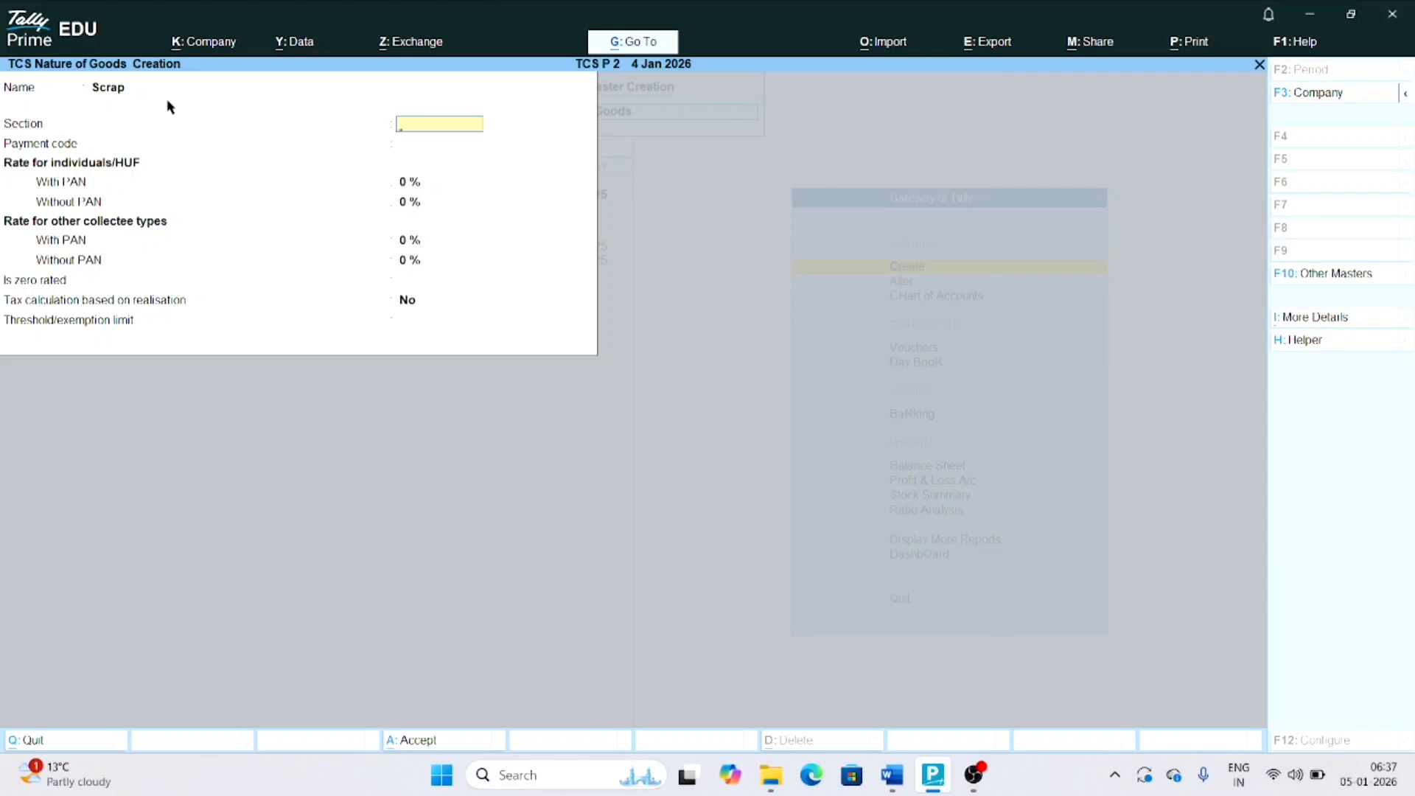
text(206C)
key(Return)
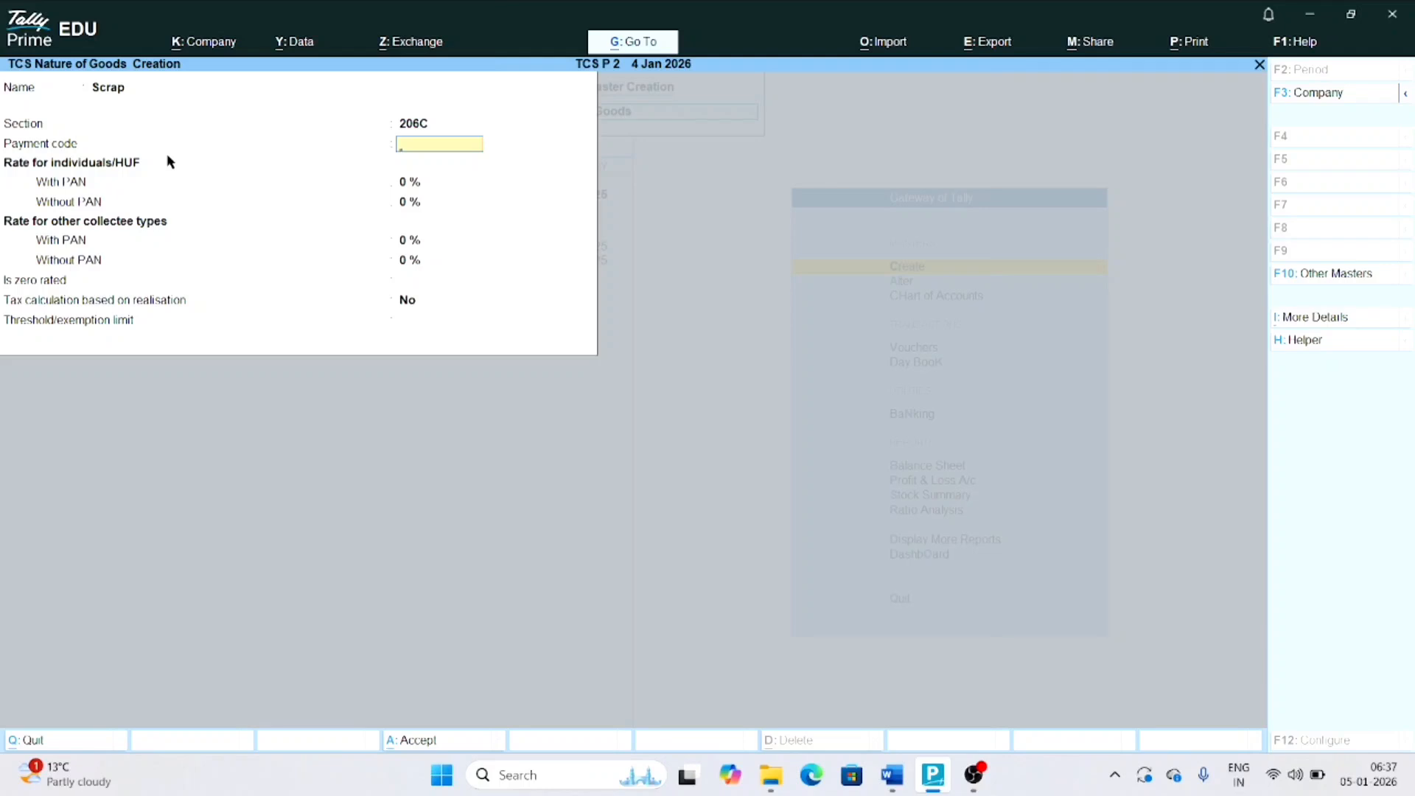
text(6CE)
key(Return)
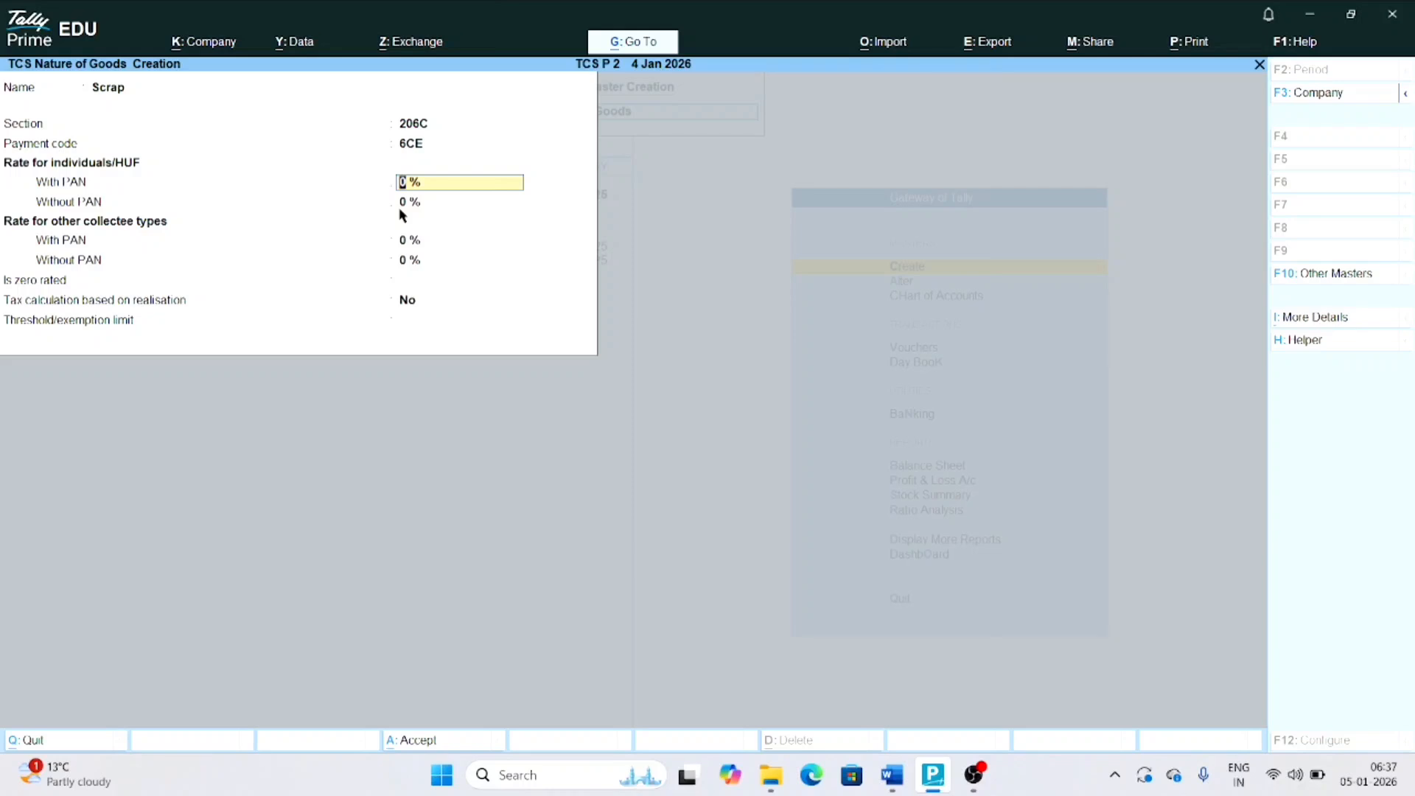
Set Scrap's TCS rates to 1% with PAN and 5% without PAN, and save it
text(1)
key(Return)
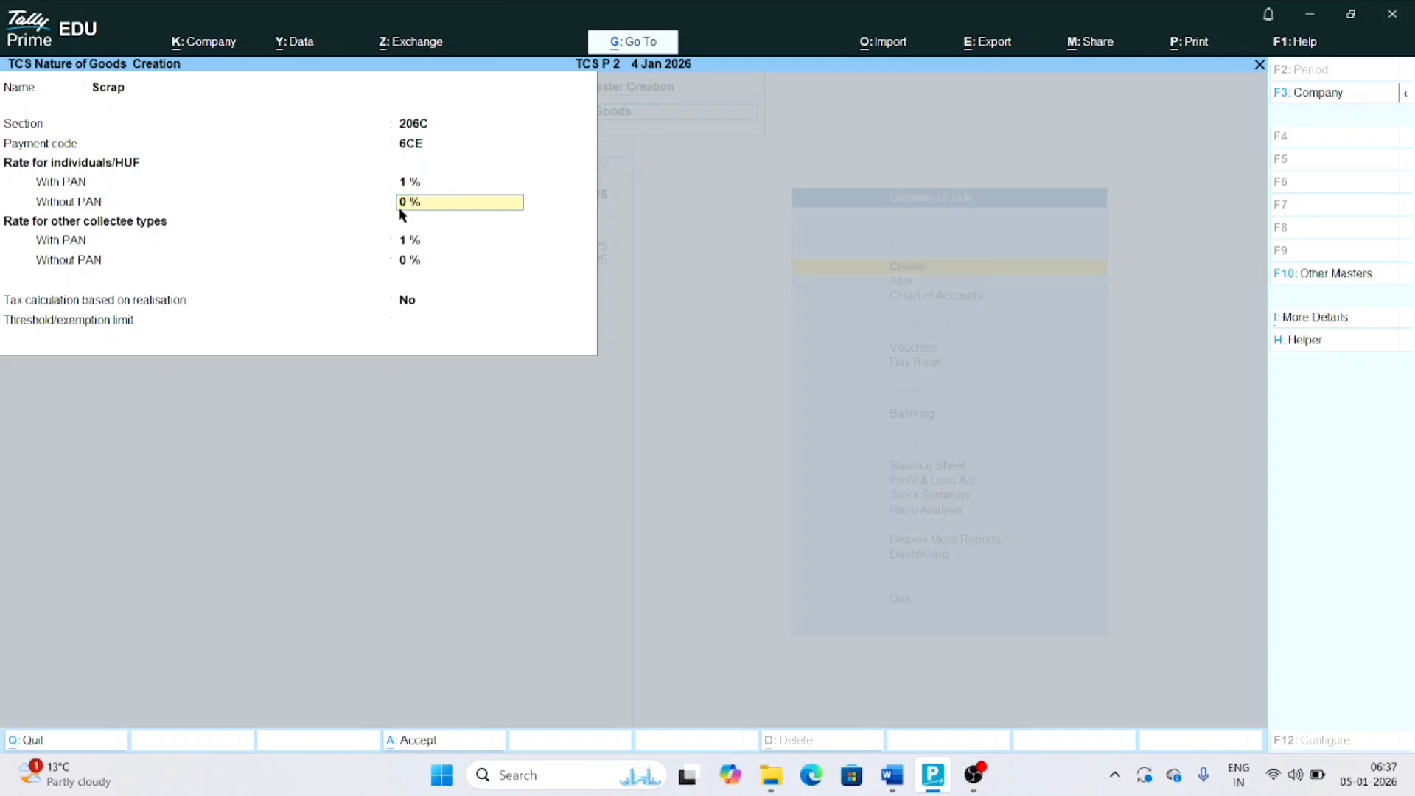
text(55)
key(BackSpace)
key(Return)
key(Return)
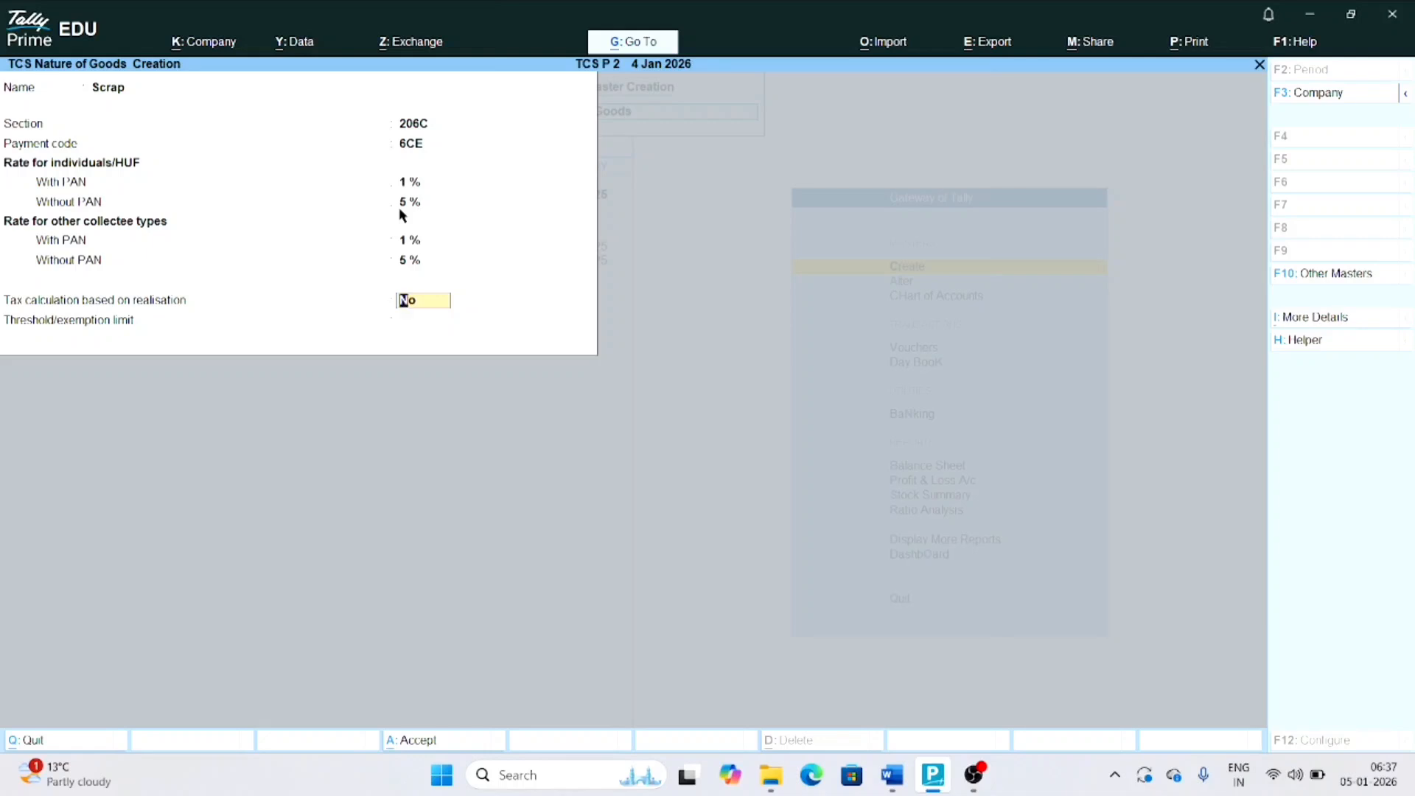
key(Return)
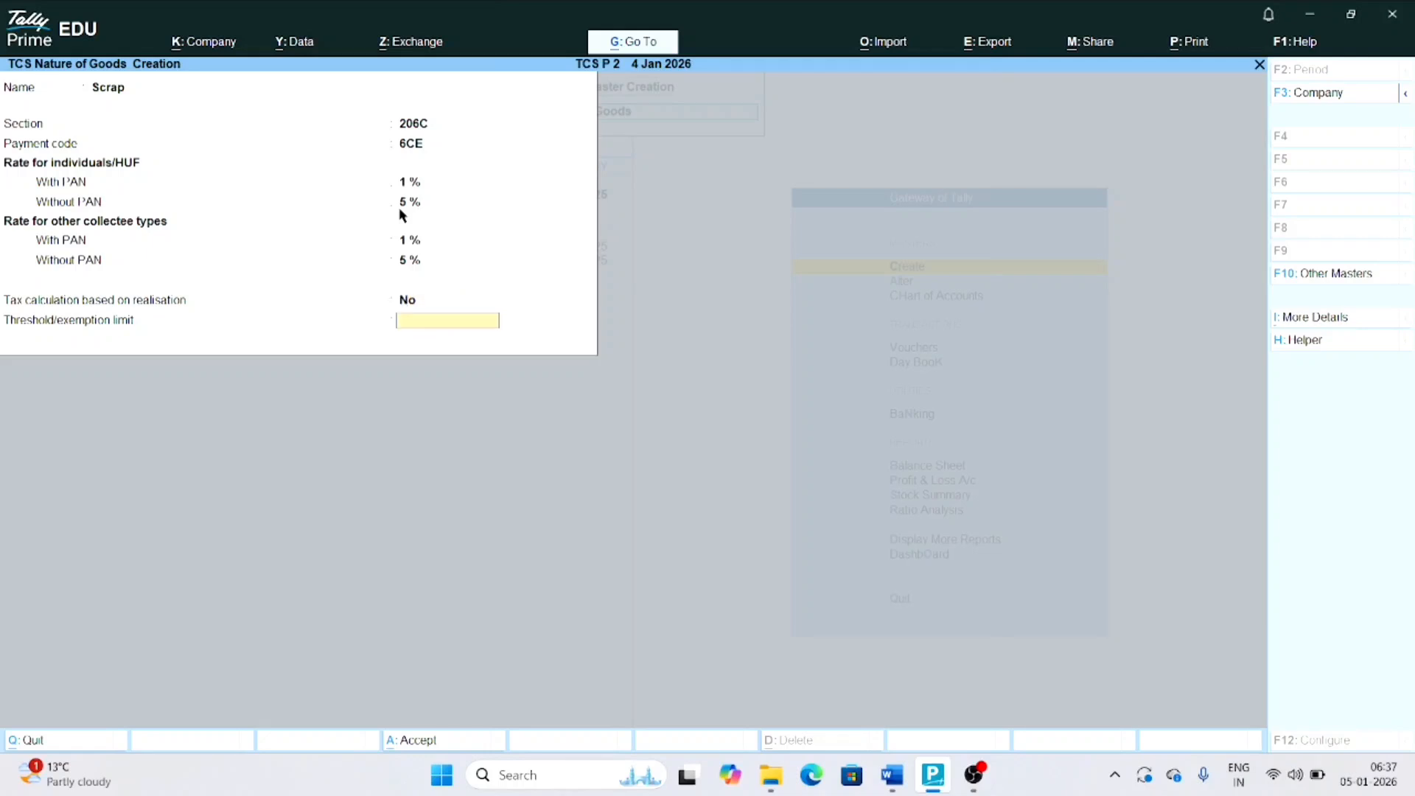
key(Return)
key(Return)
key(Escape)
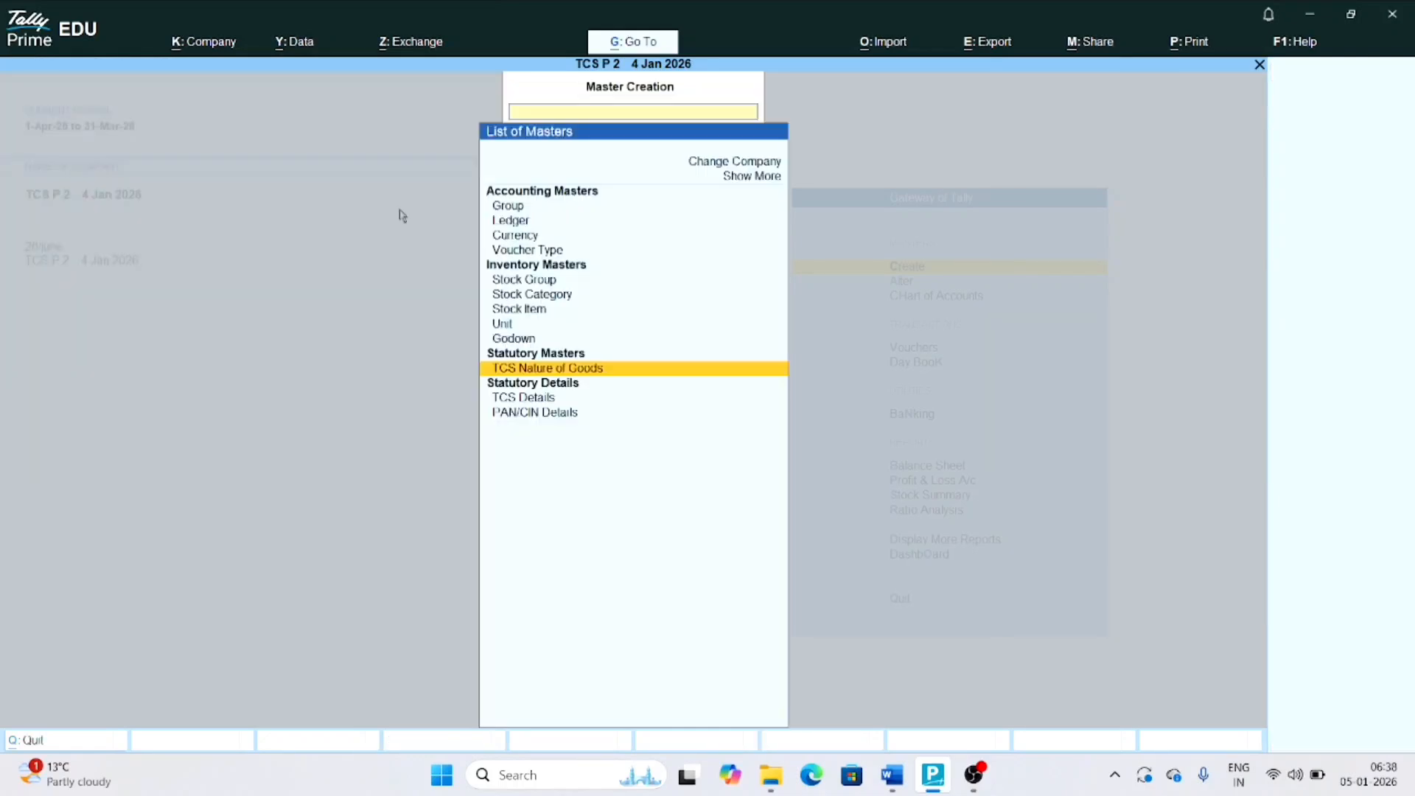
Begin a new ledger with 'Allow advanced entries in TCS master' set to Yes
key(Up)
key(Up)
key(Up)
key(Up)
key(Up)
key(Up)
key(Up)
key(Up)
key(Up)
key(Up)
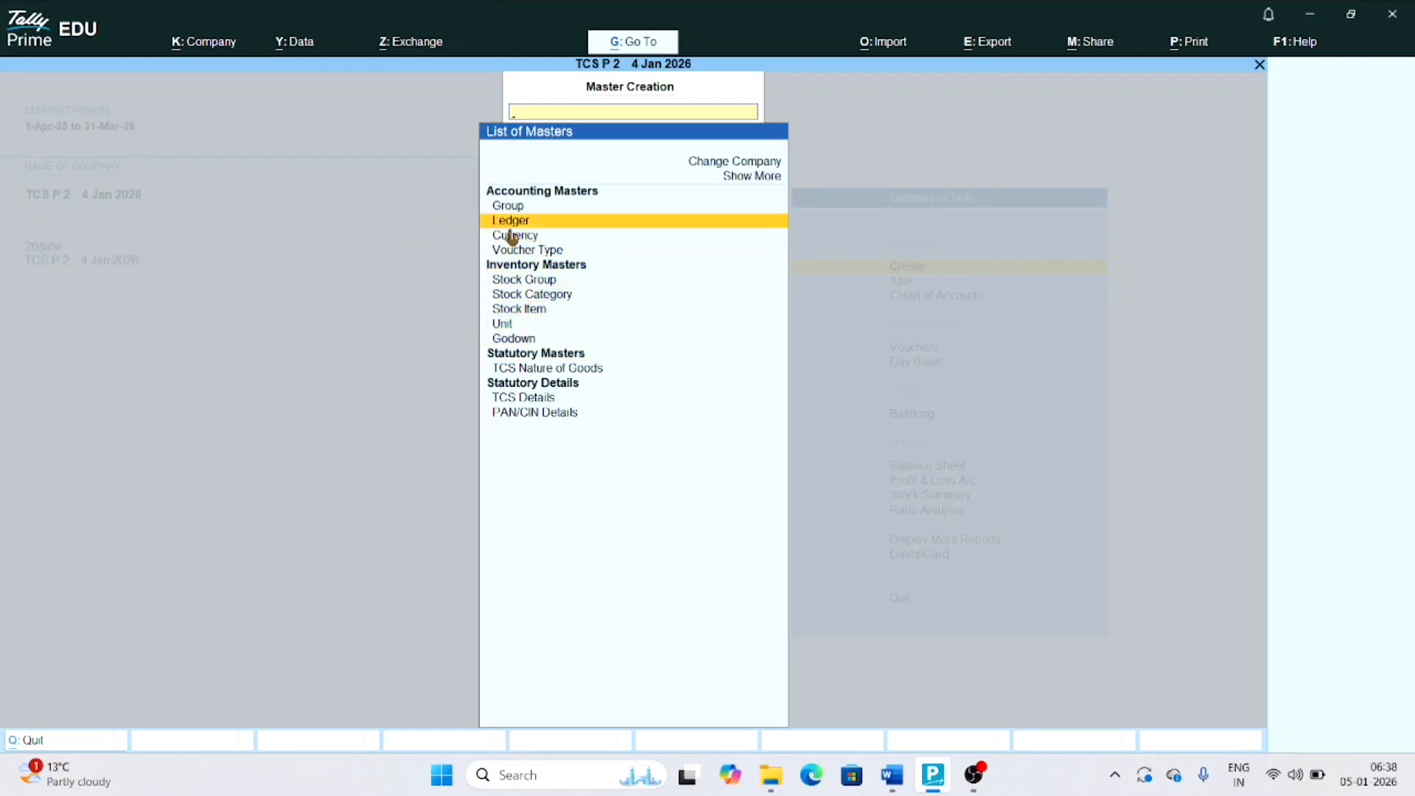
click(651, 216)
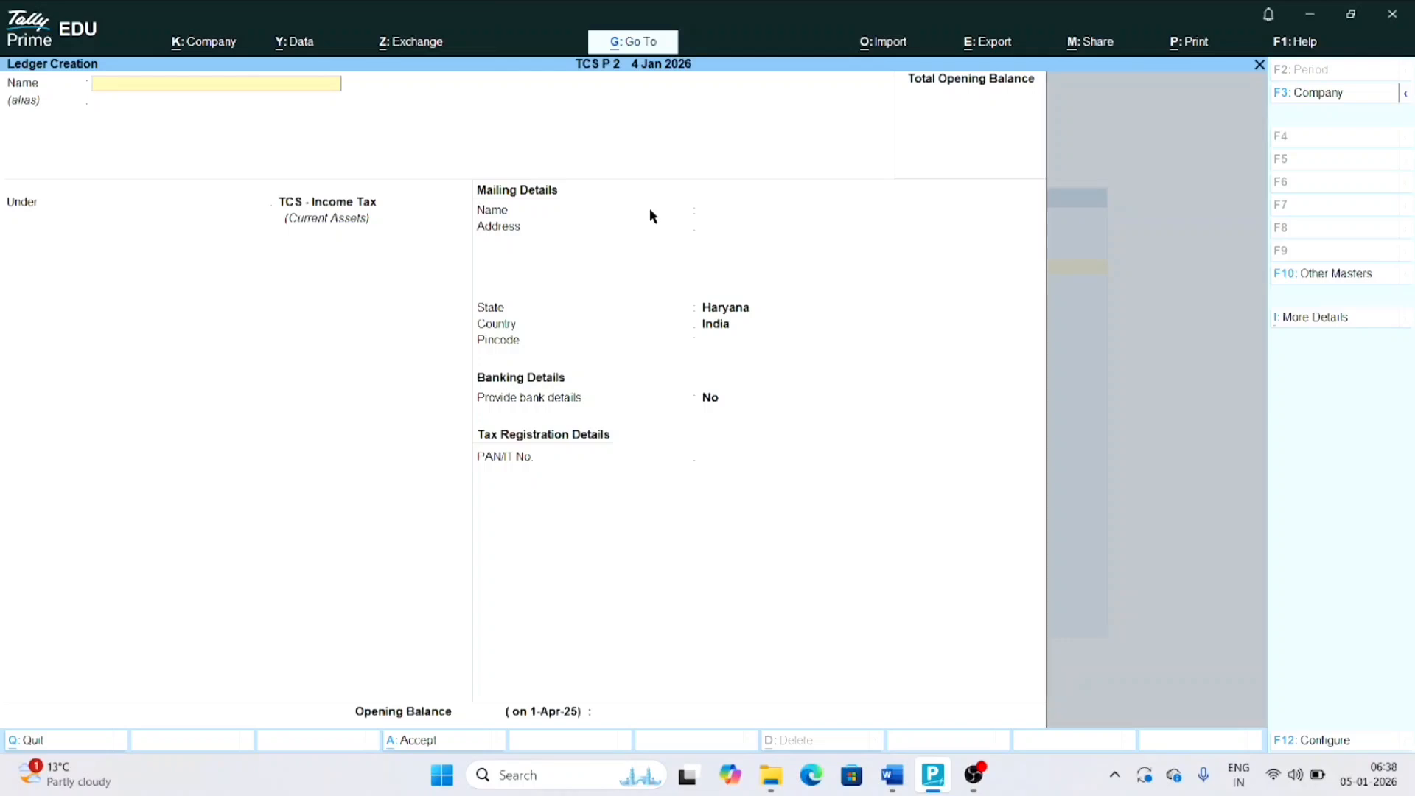
key(F12)
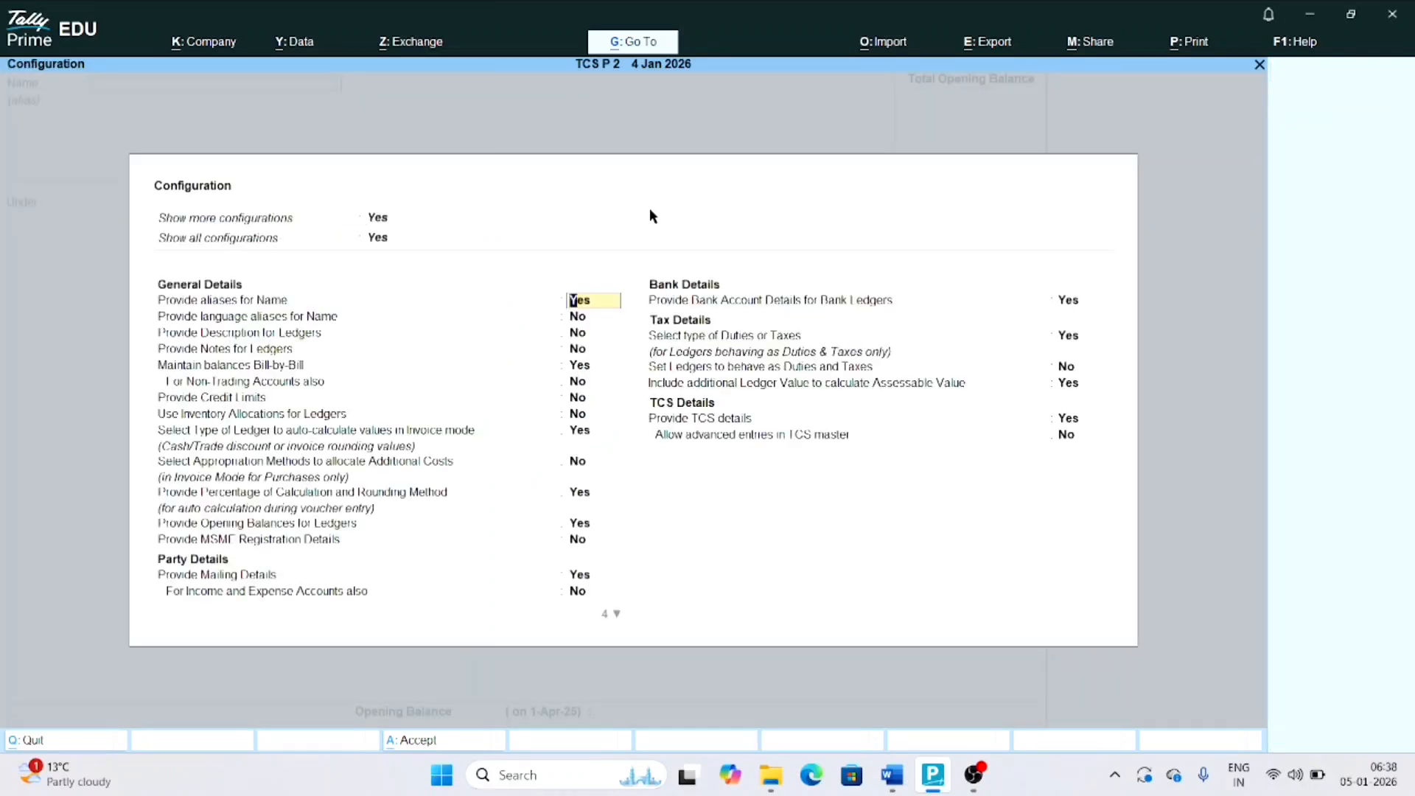
click(799, 428)
click(799, 427)
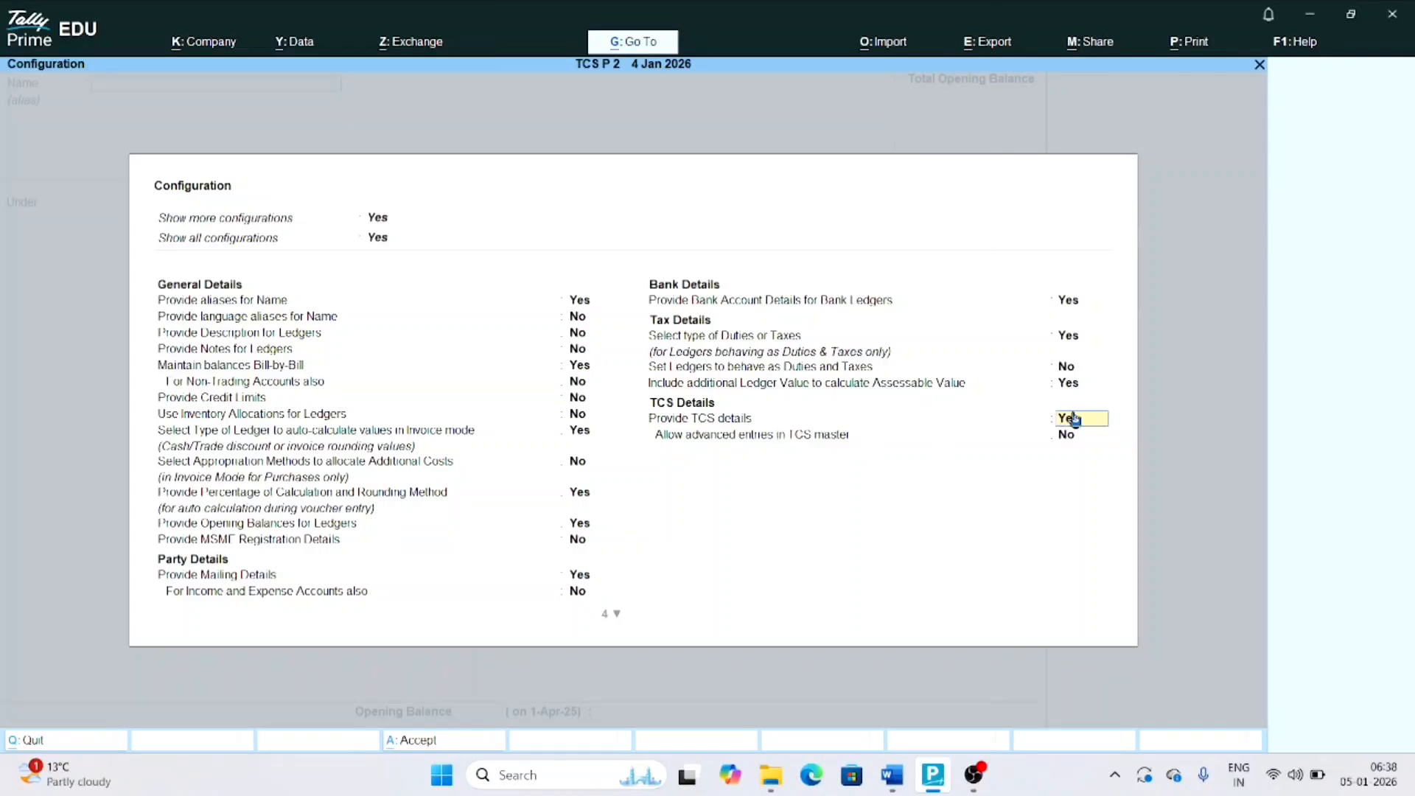
key(Return)
text(y)
key(Return)
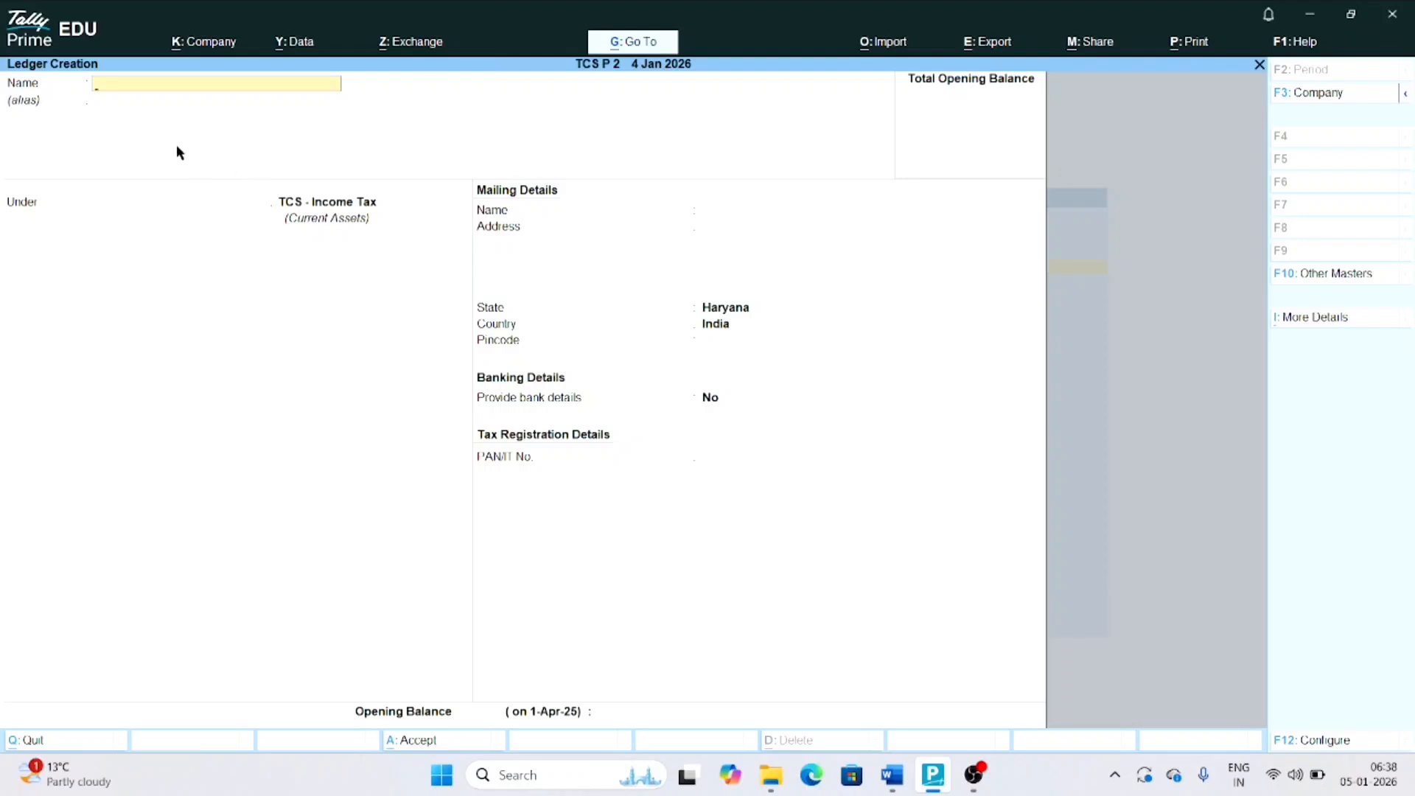
Name the ledger 'Farhan Industries Pvt. Ltd.' and place it under Sundry Debtors
text(Farhan Industries Pvt. Ltd.)
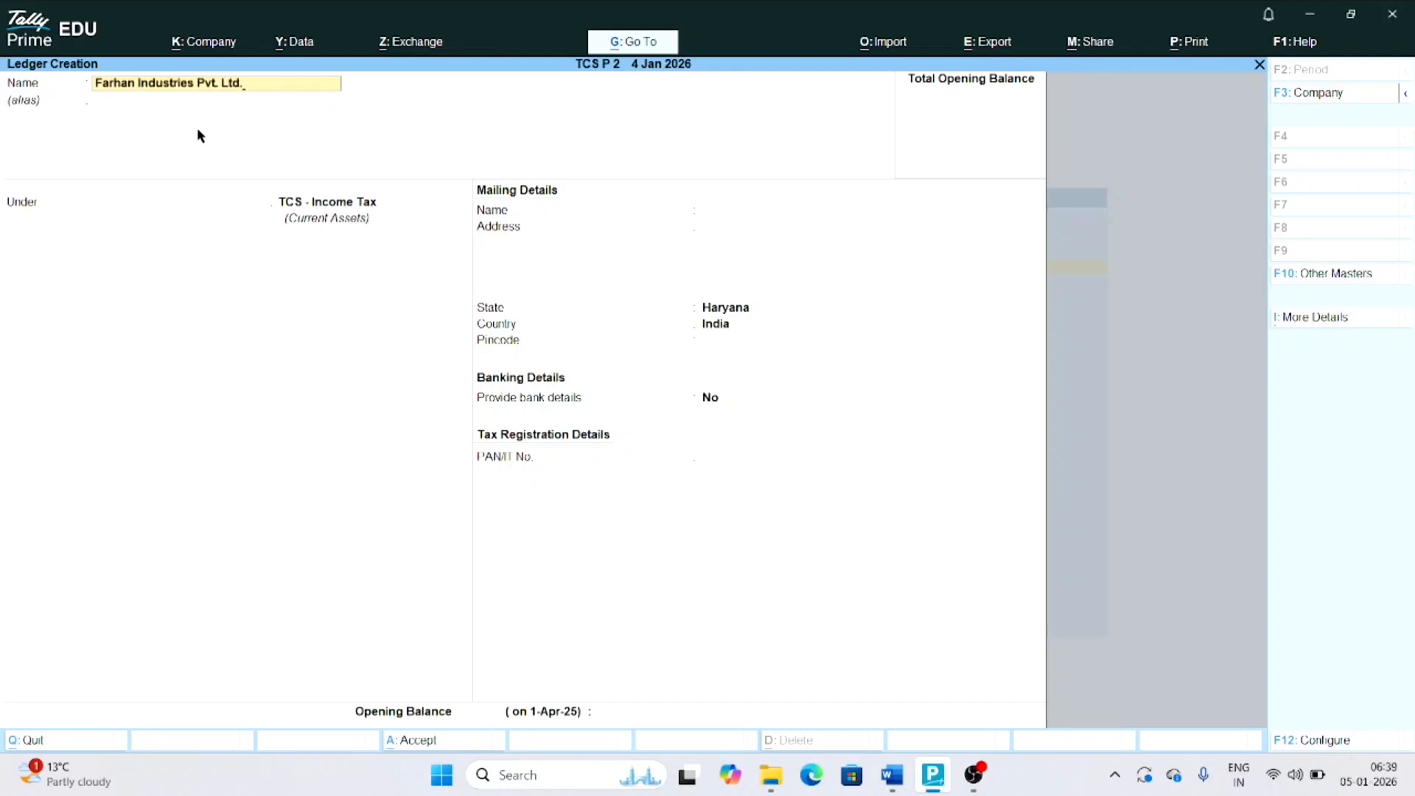
click(233, 104)
key(Return)
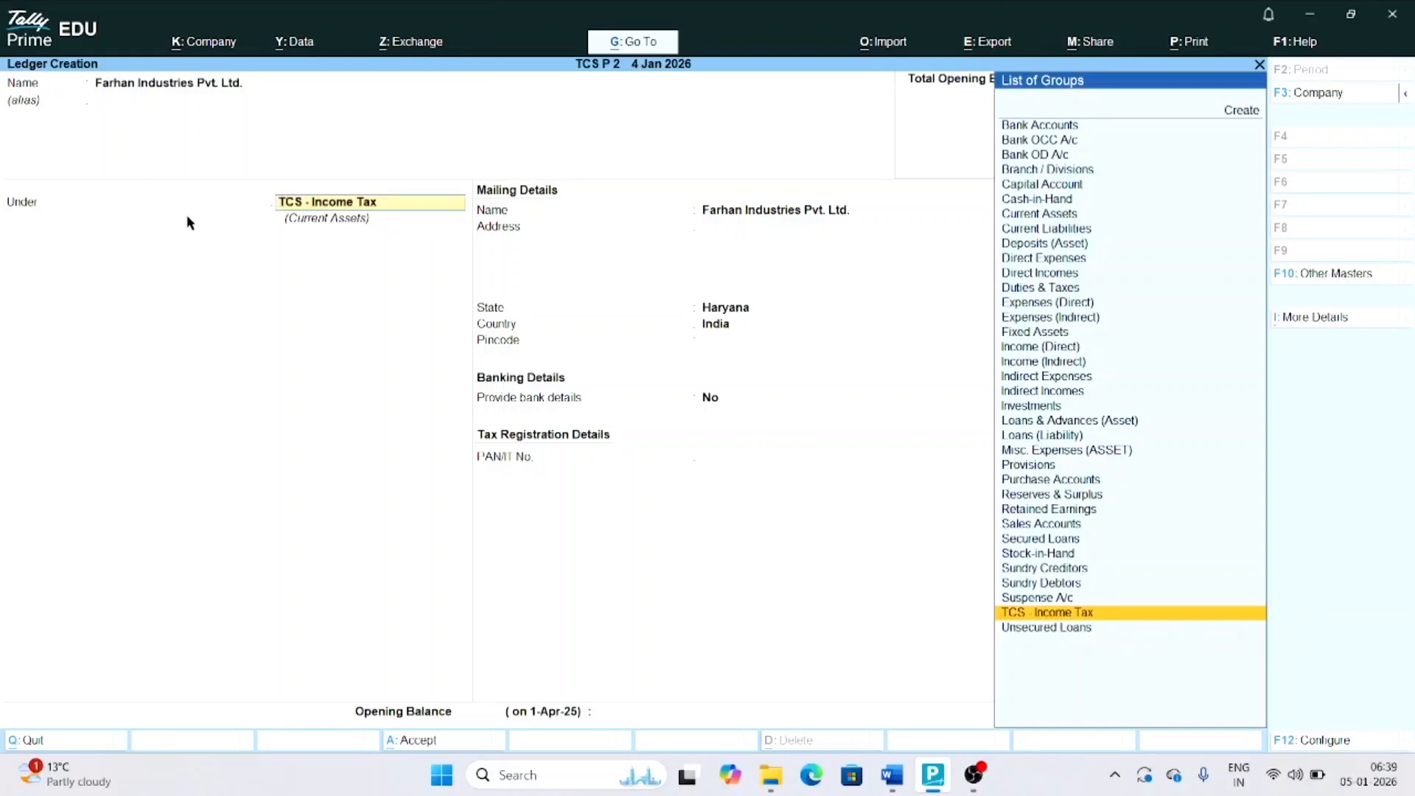
text(Sundry)
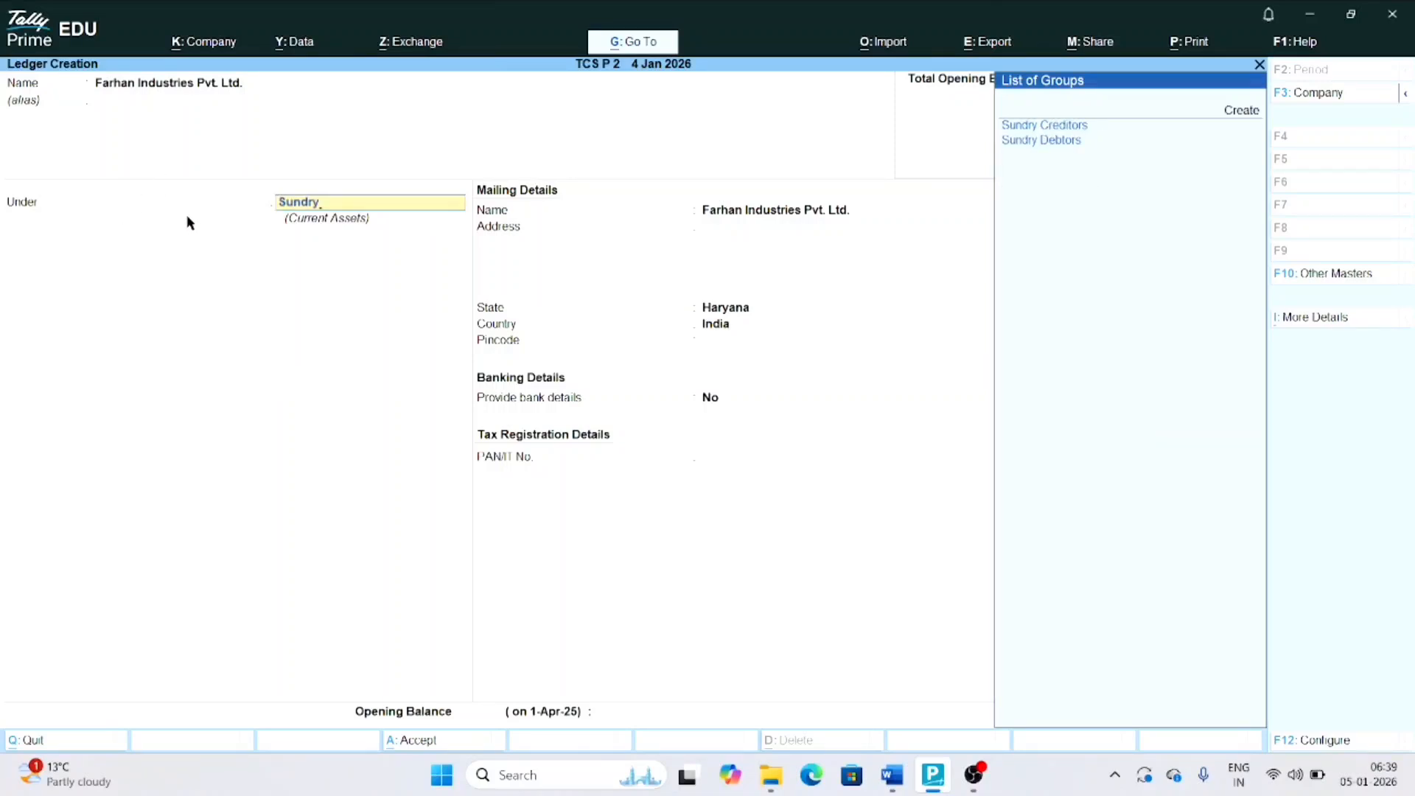
key(Down)
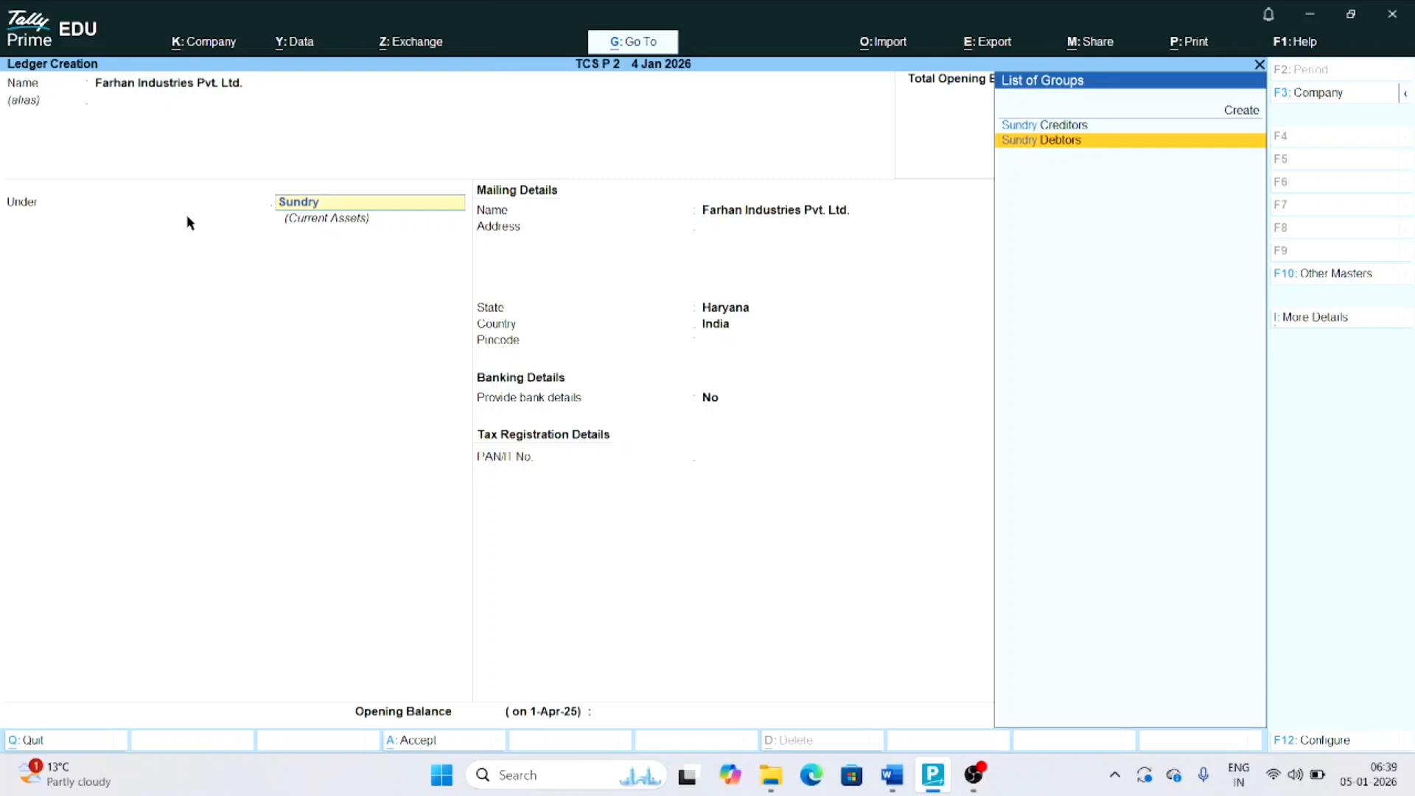
key(Return)
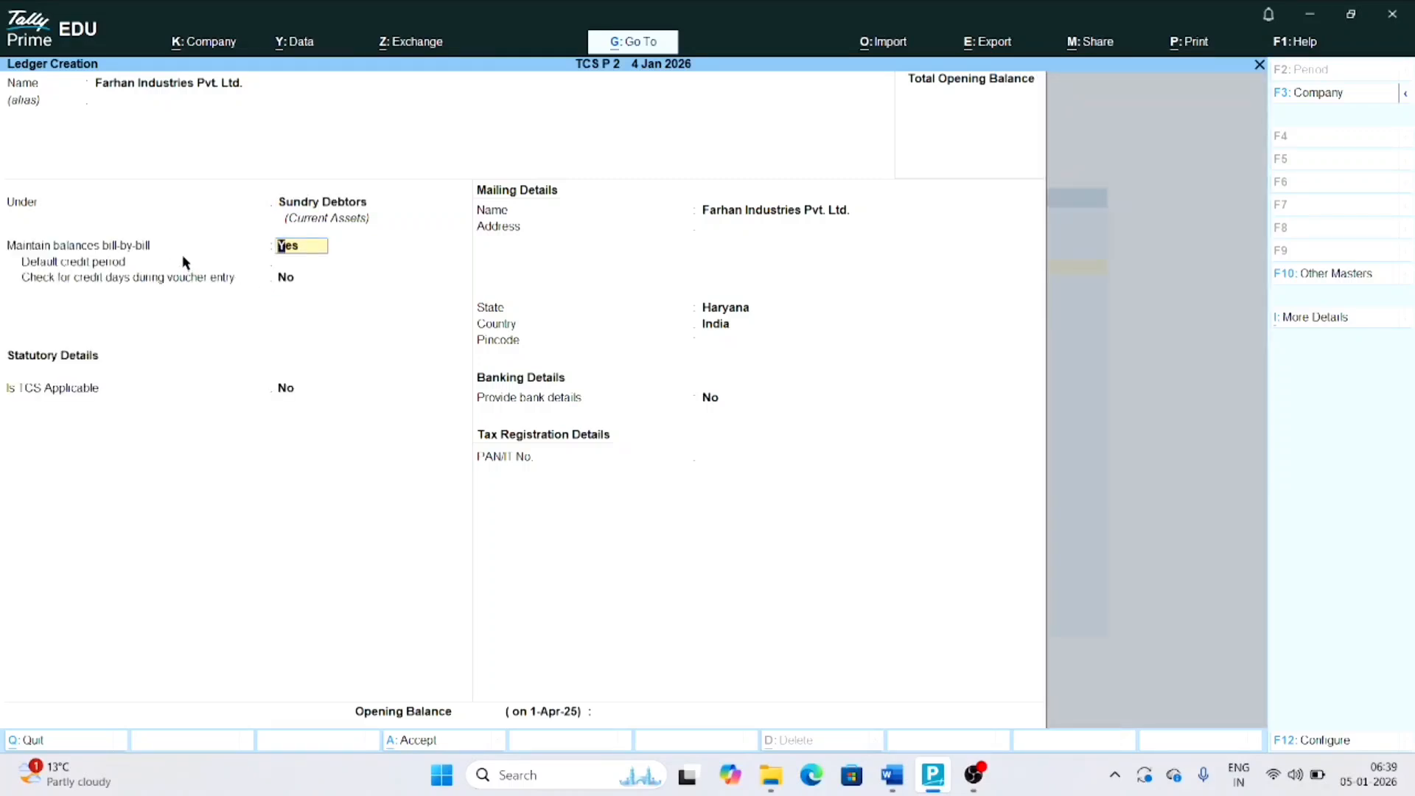
Set Is TCS Applicable to Yes with collectee type Company - Resident
key(Return)
key(Return)
key(Return)
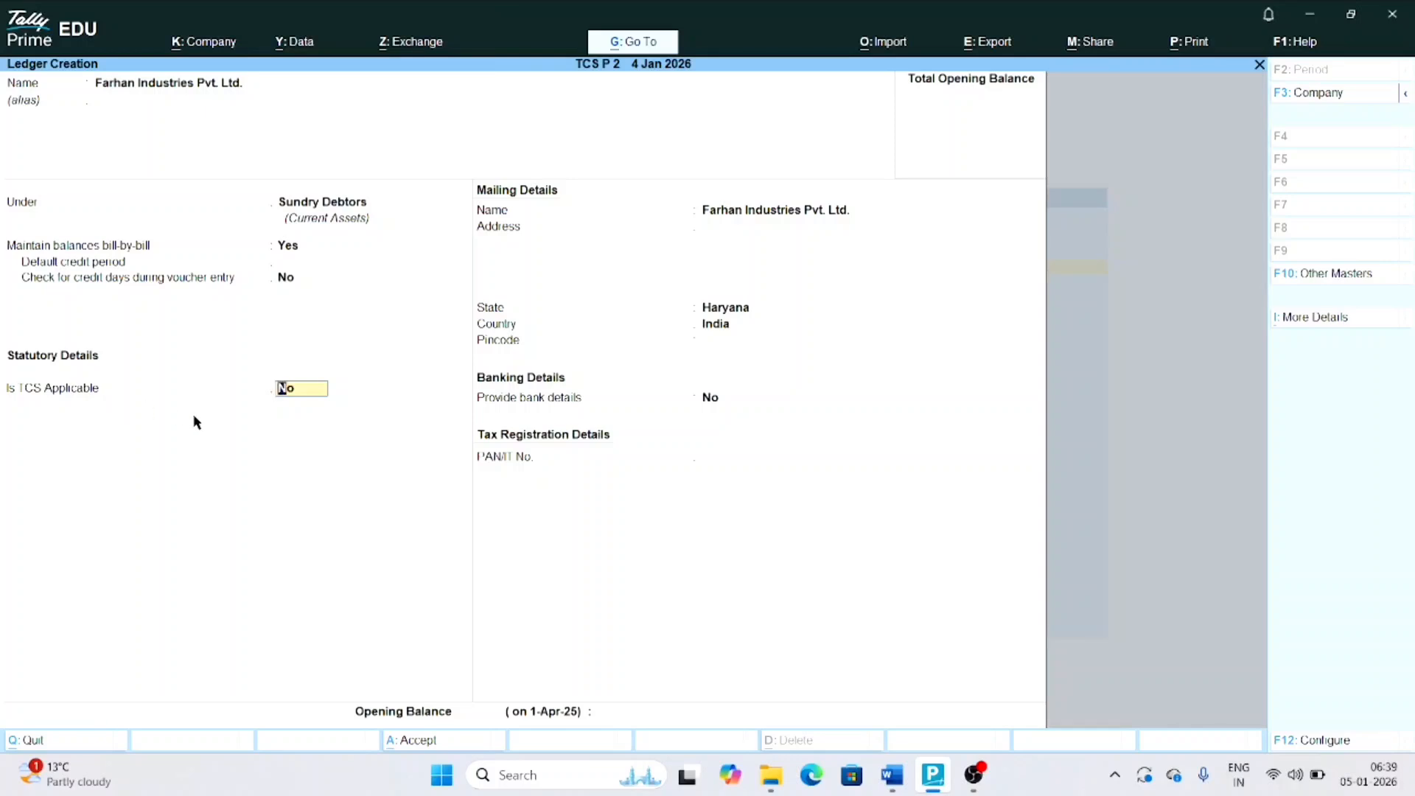
text(y)
key(Return)
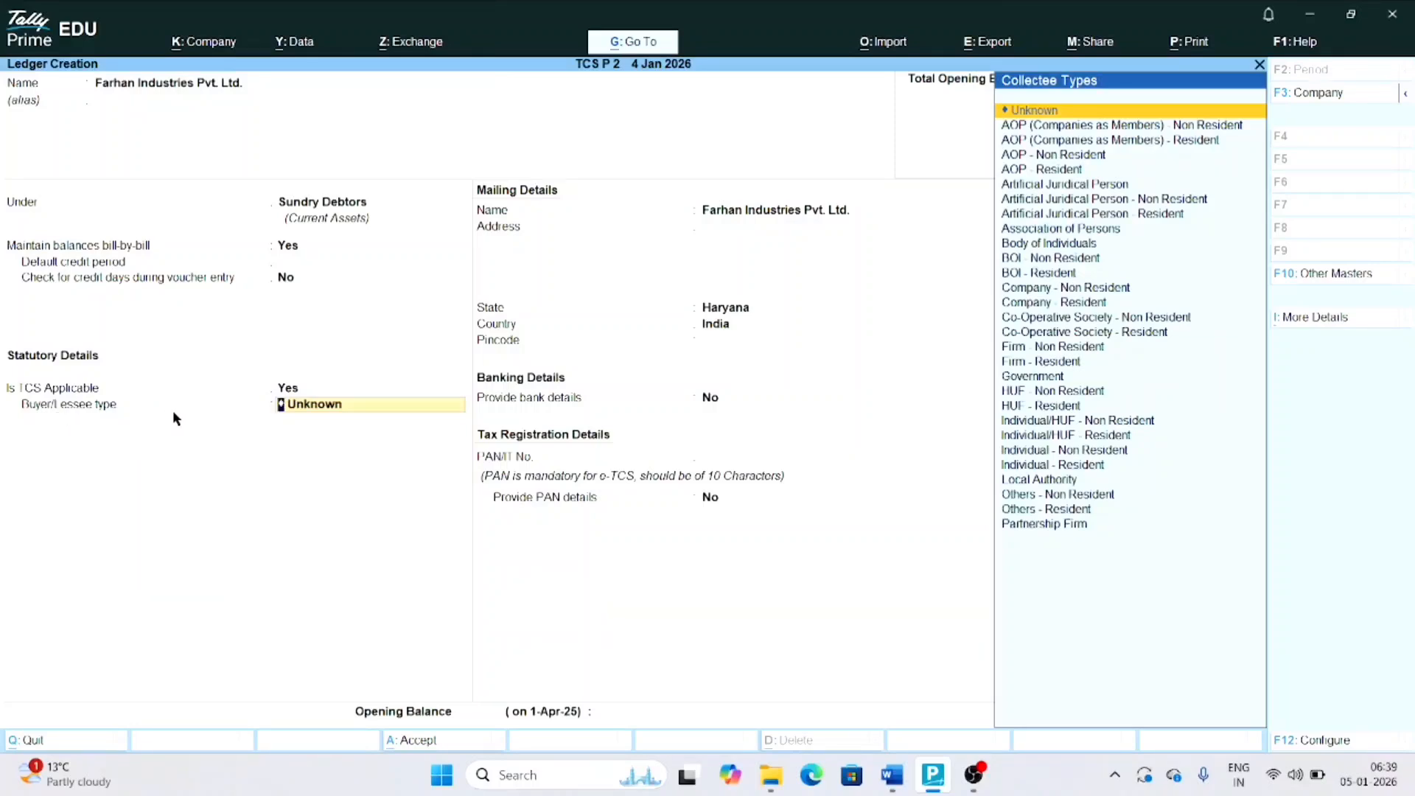
text(Comp)
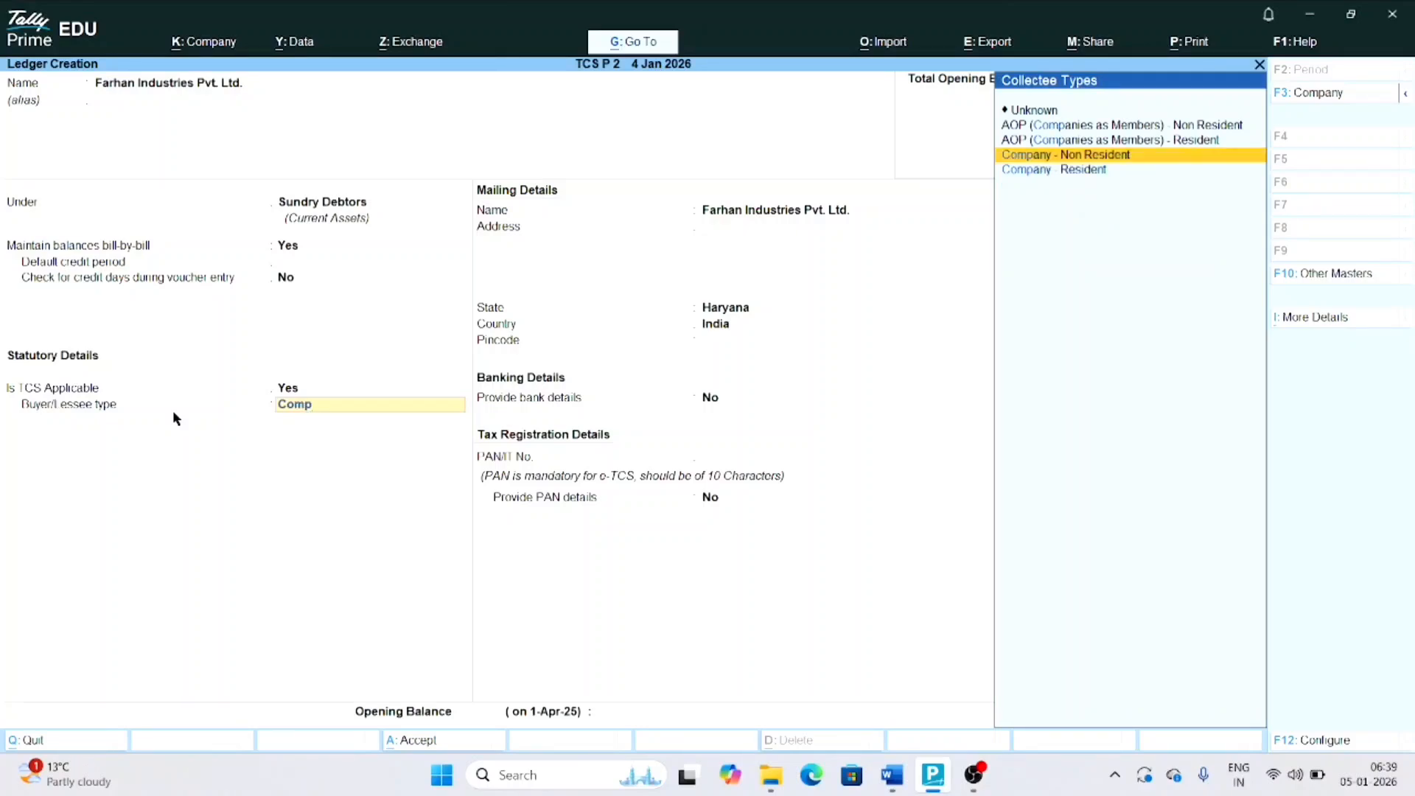
key(Down)
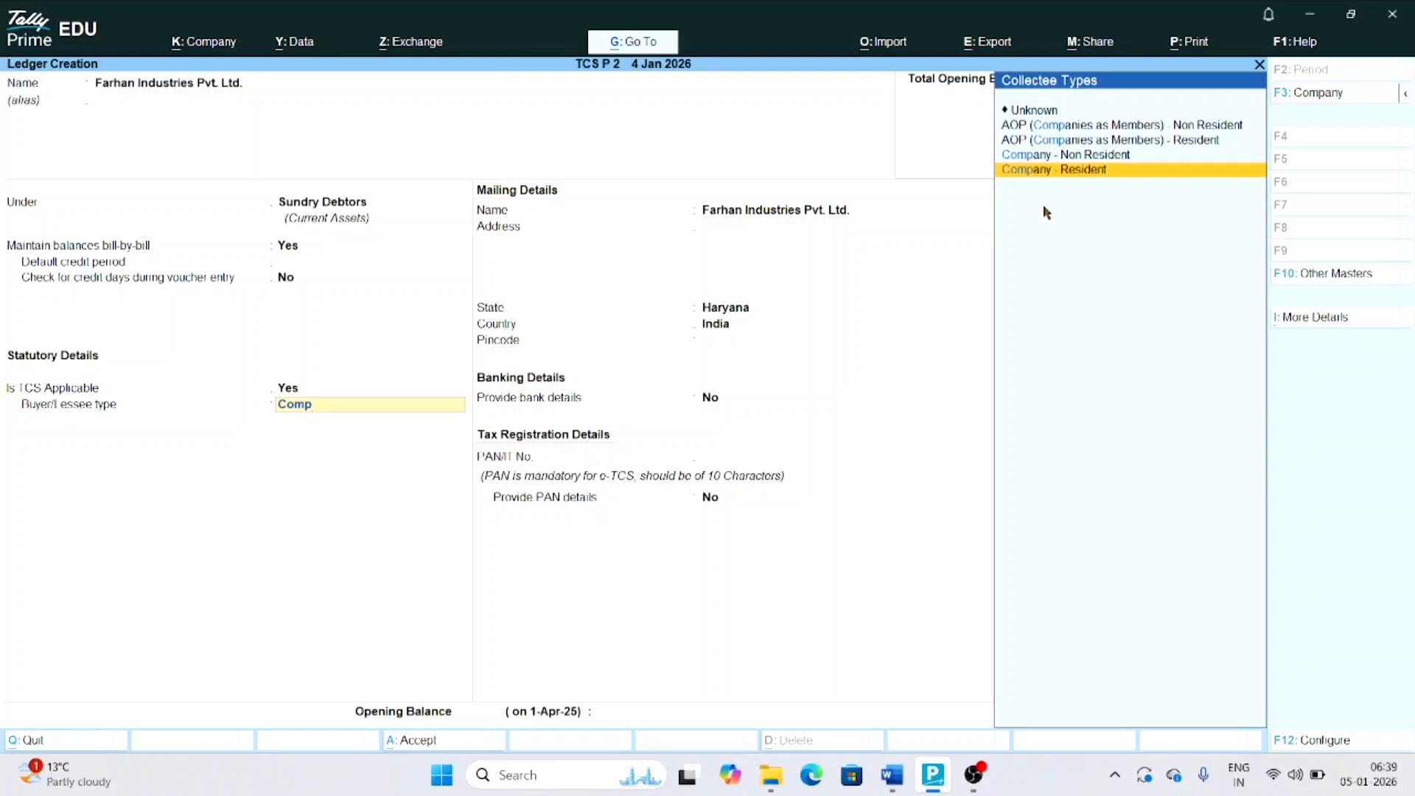
key(Return)
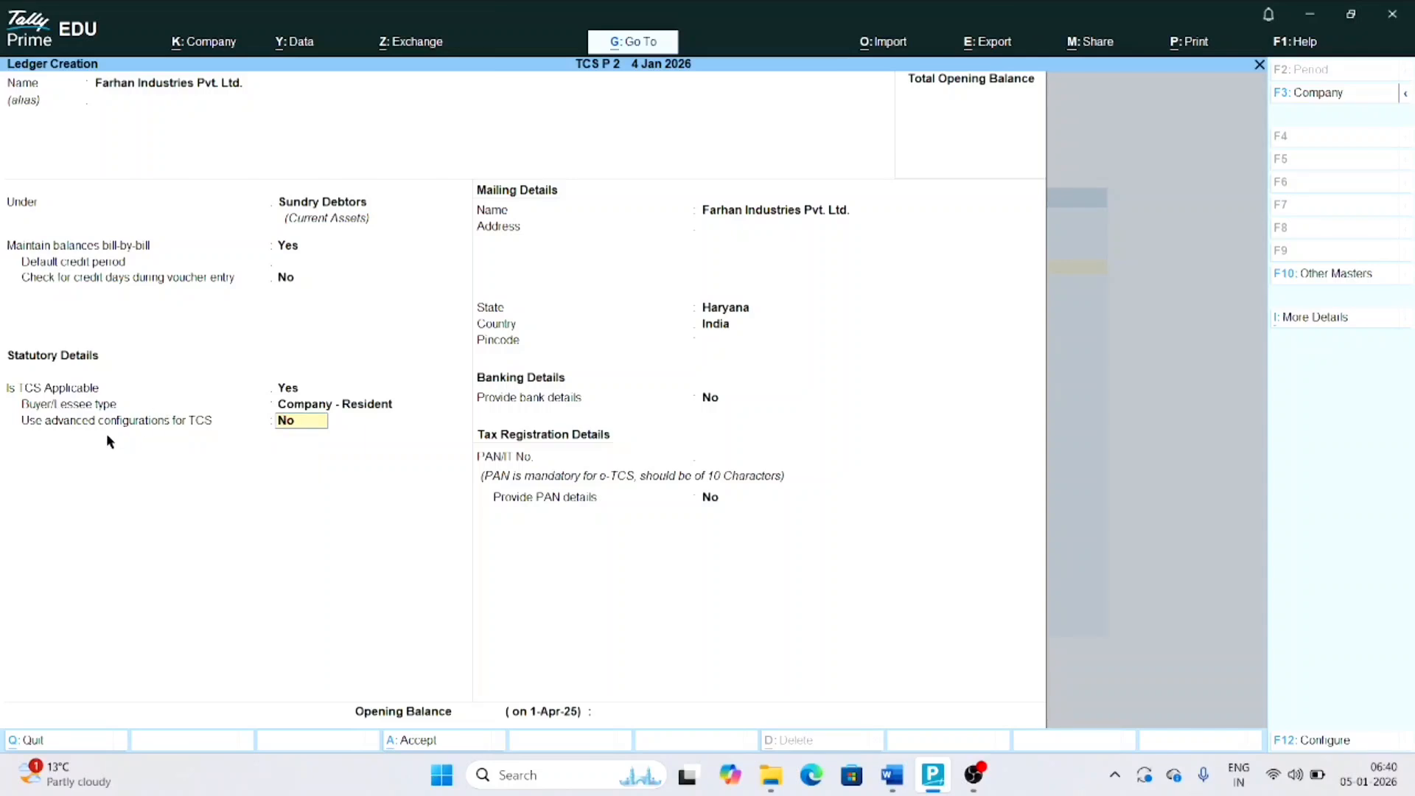
Turn on advanced TCS configurations, skip the exemption fields, and enable zero/lower collection rate
text(y)
key(Return)
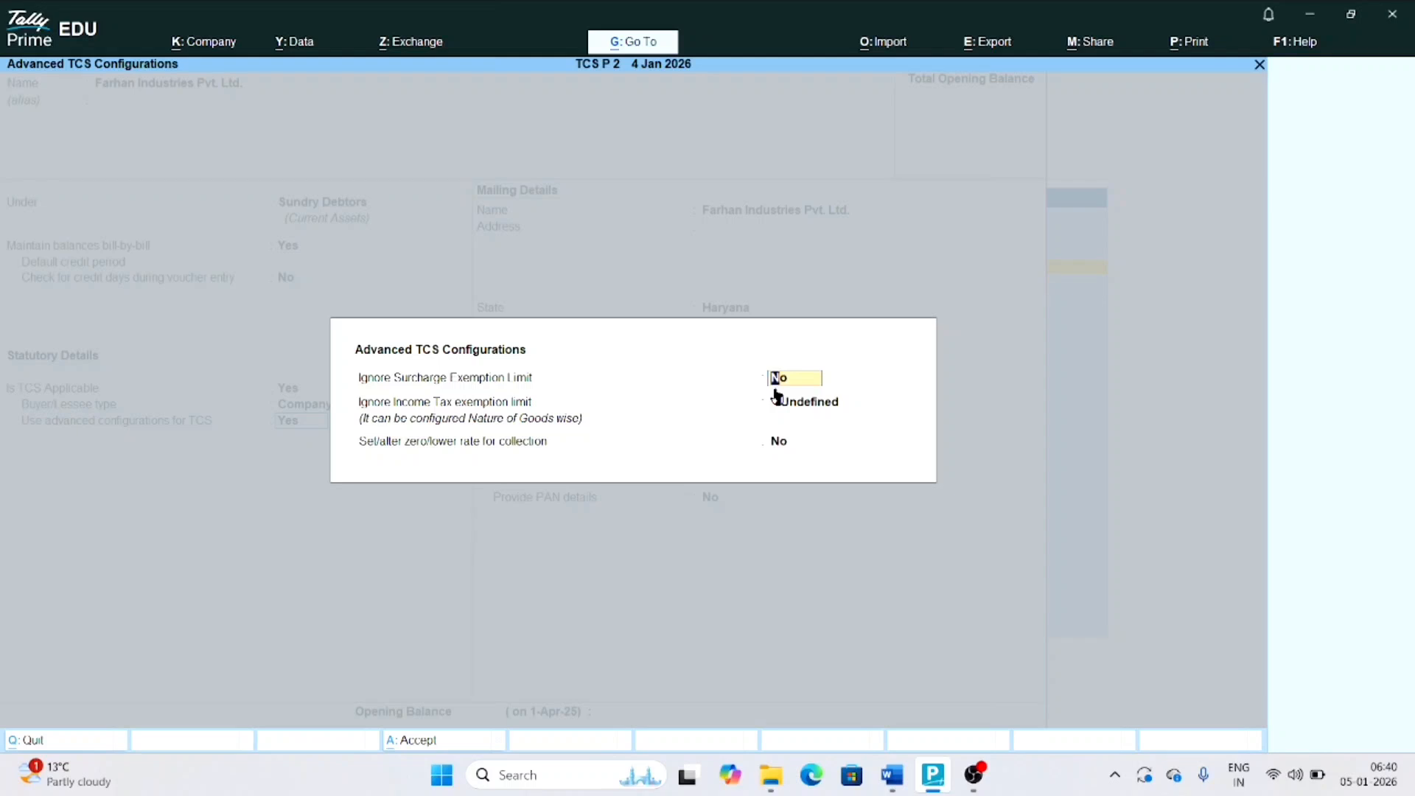
key(Return)
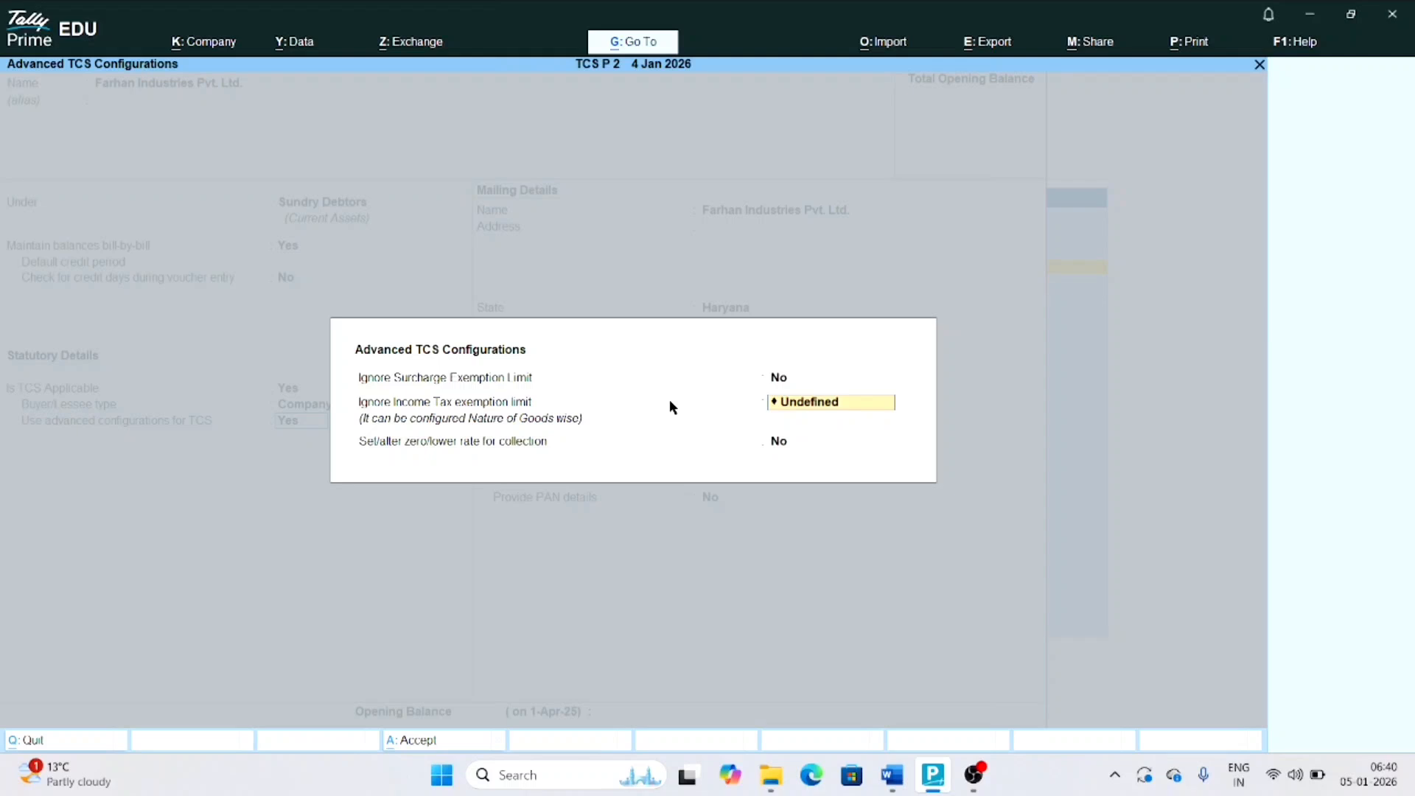
key(Return)
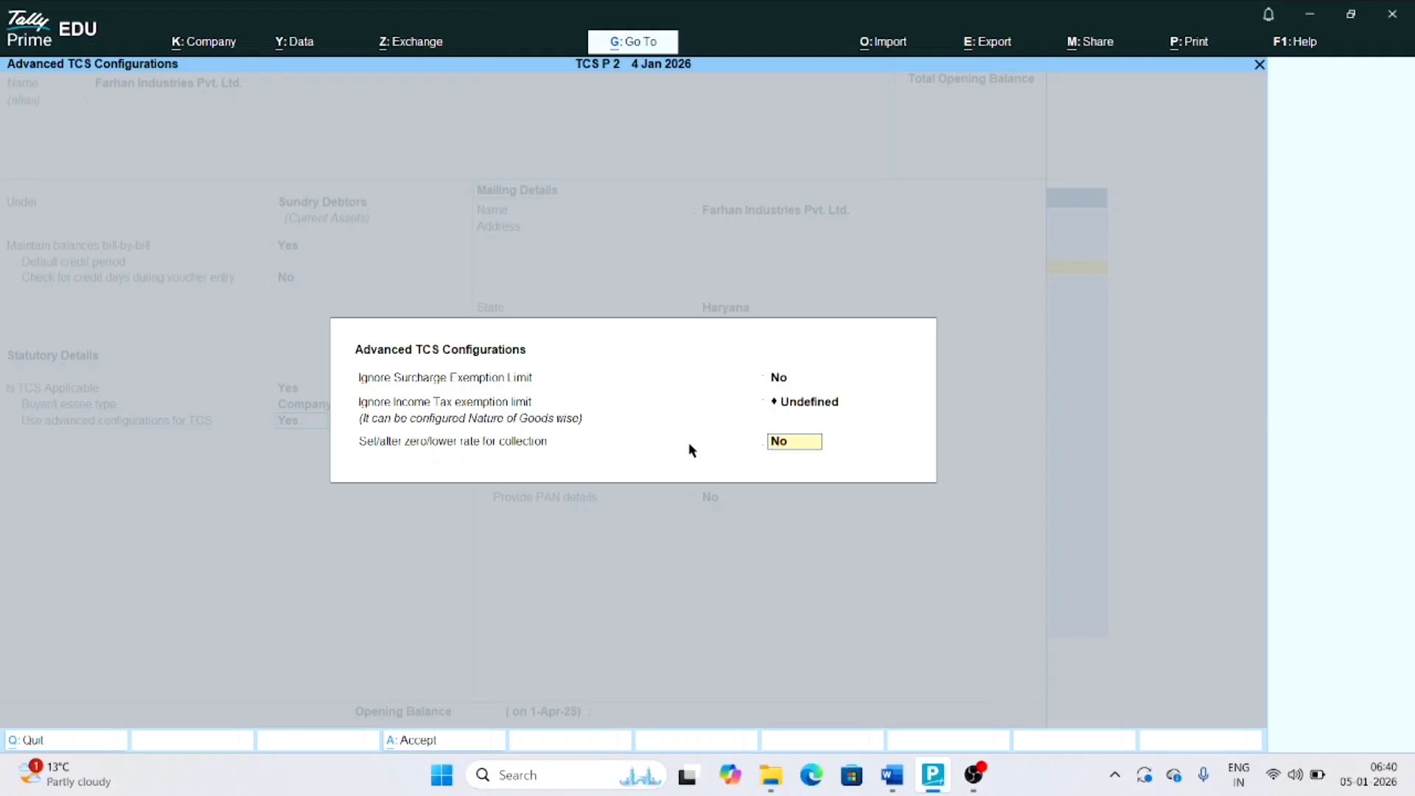
text(y)
key(Return)
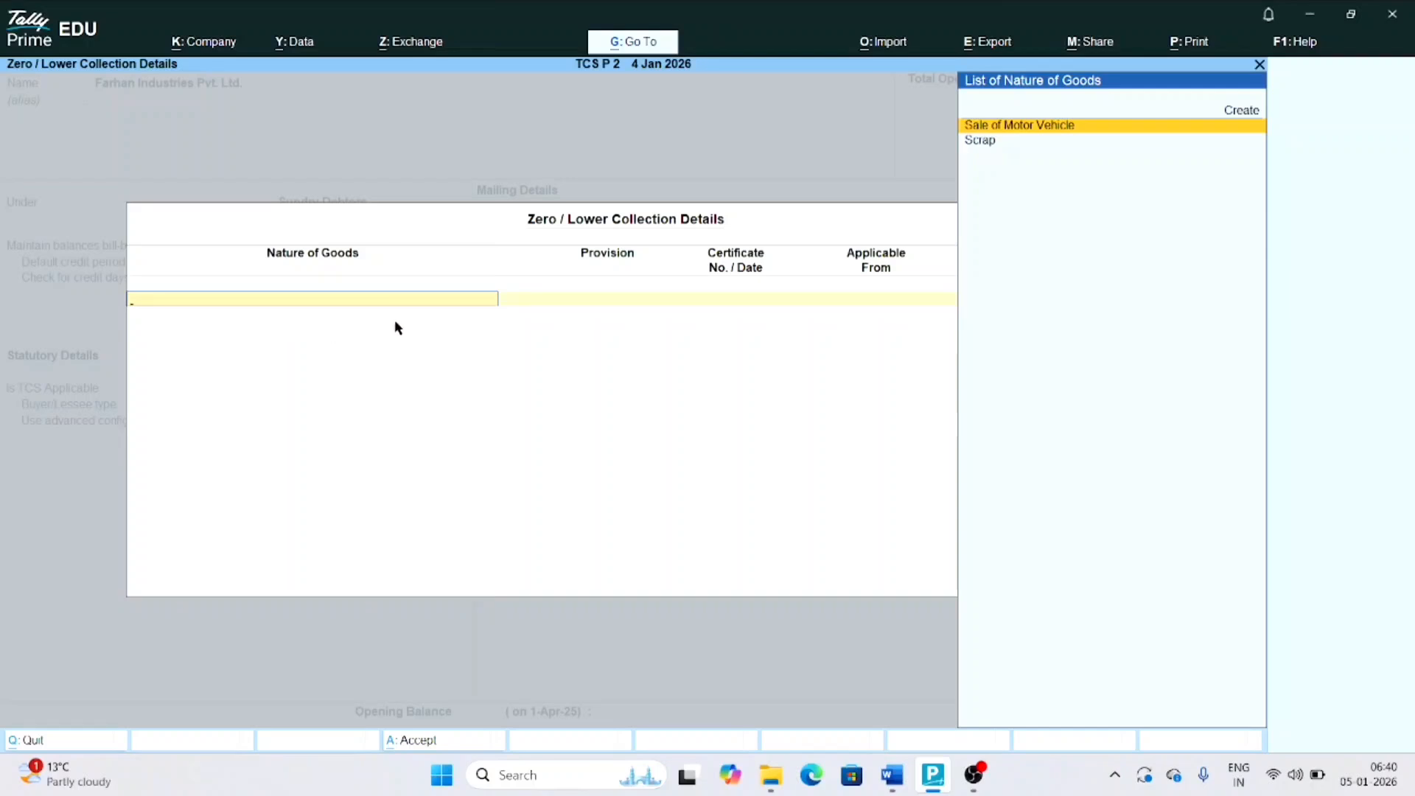
Add a Scrap row under provision 206C with certificate '206C - 2-Apr-2025'
key(Down)
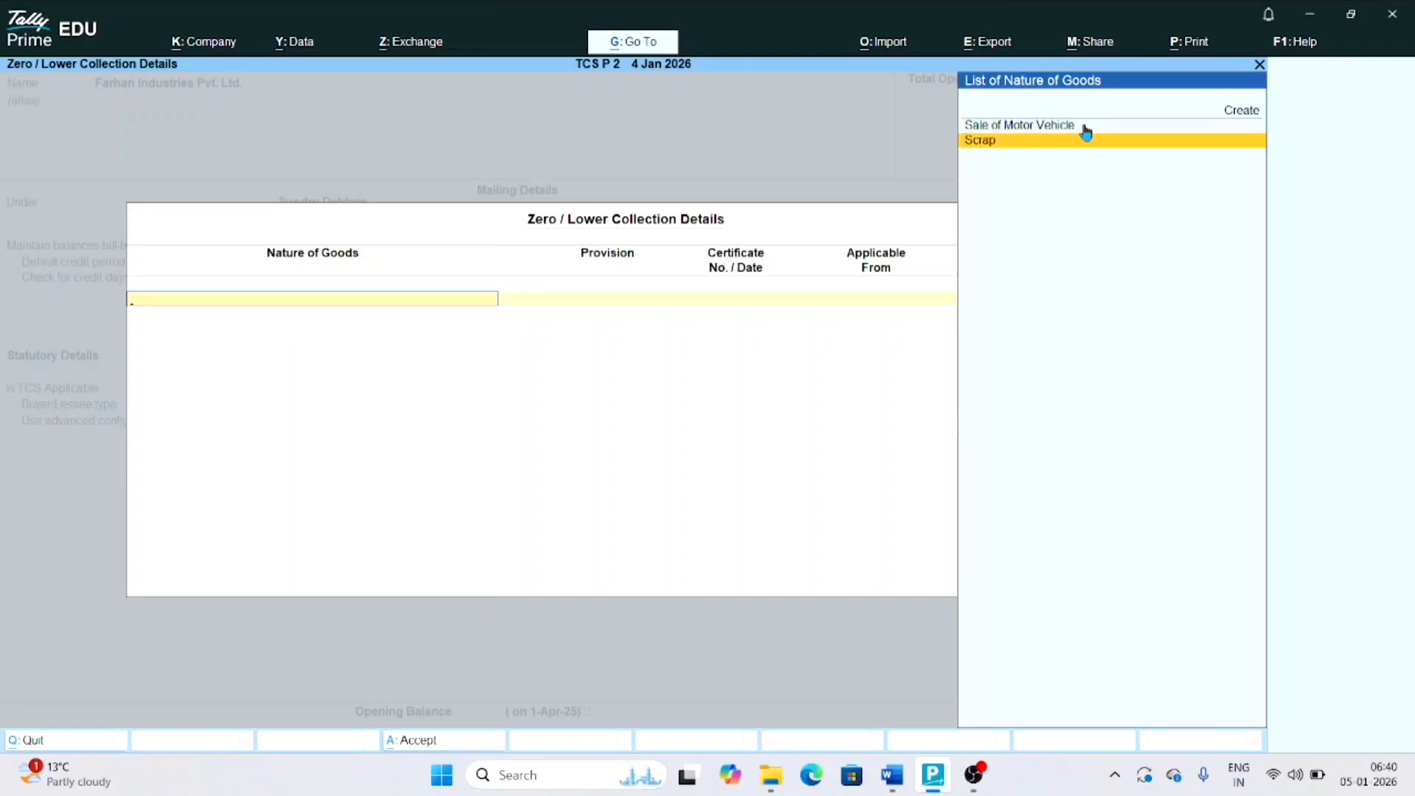
key(Return)
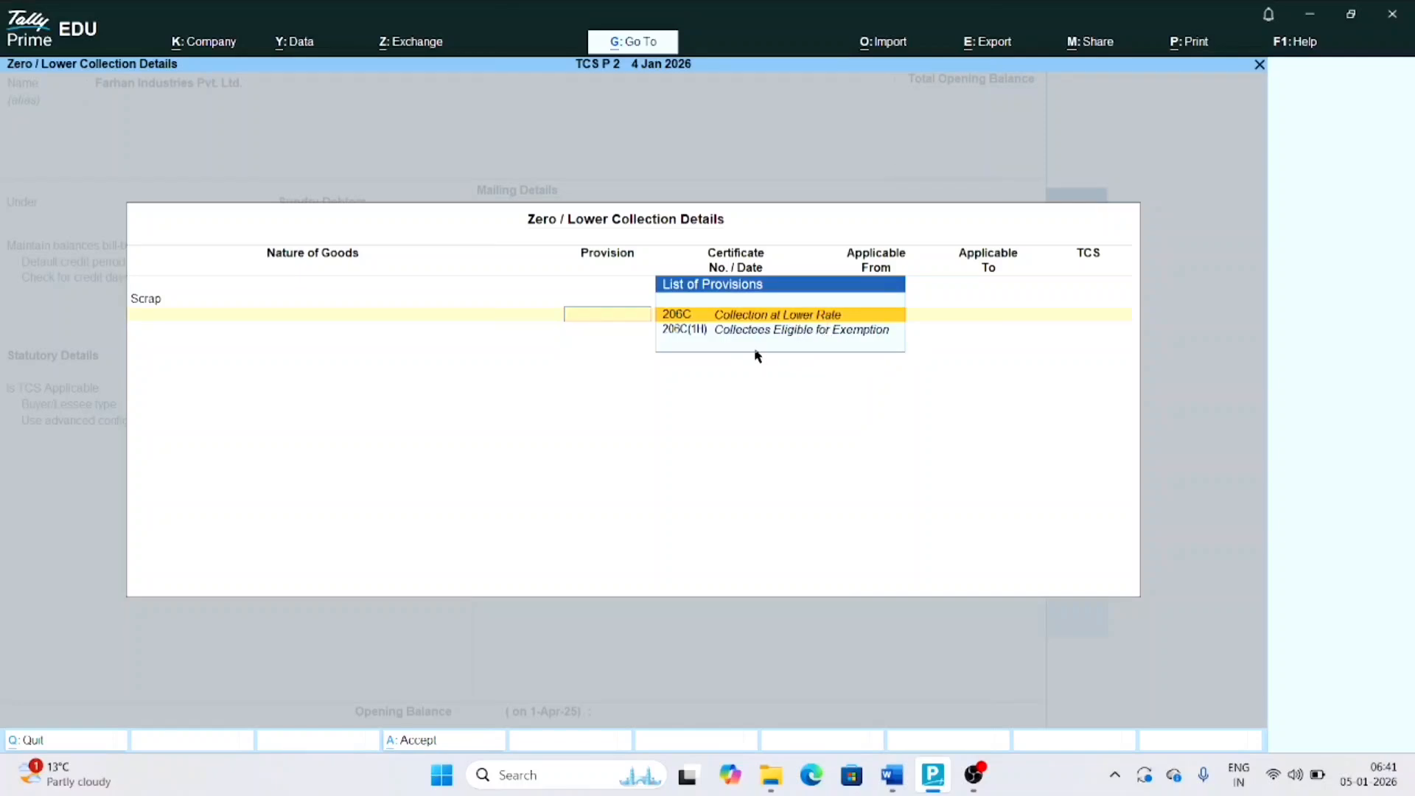
key(Return)
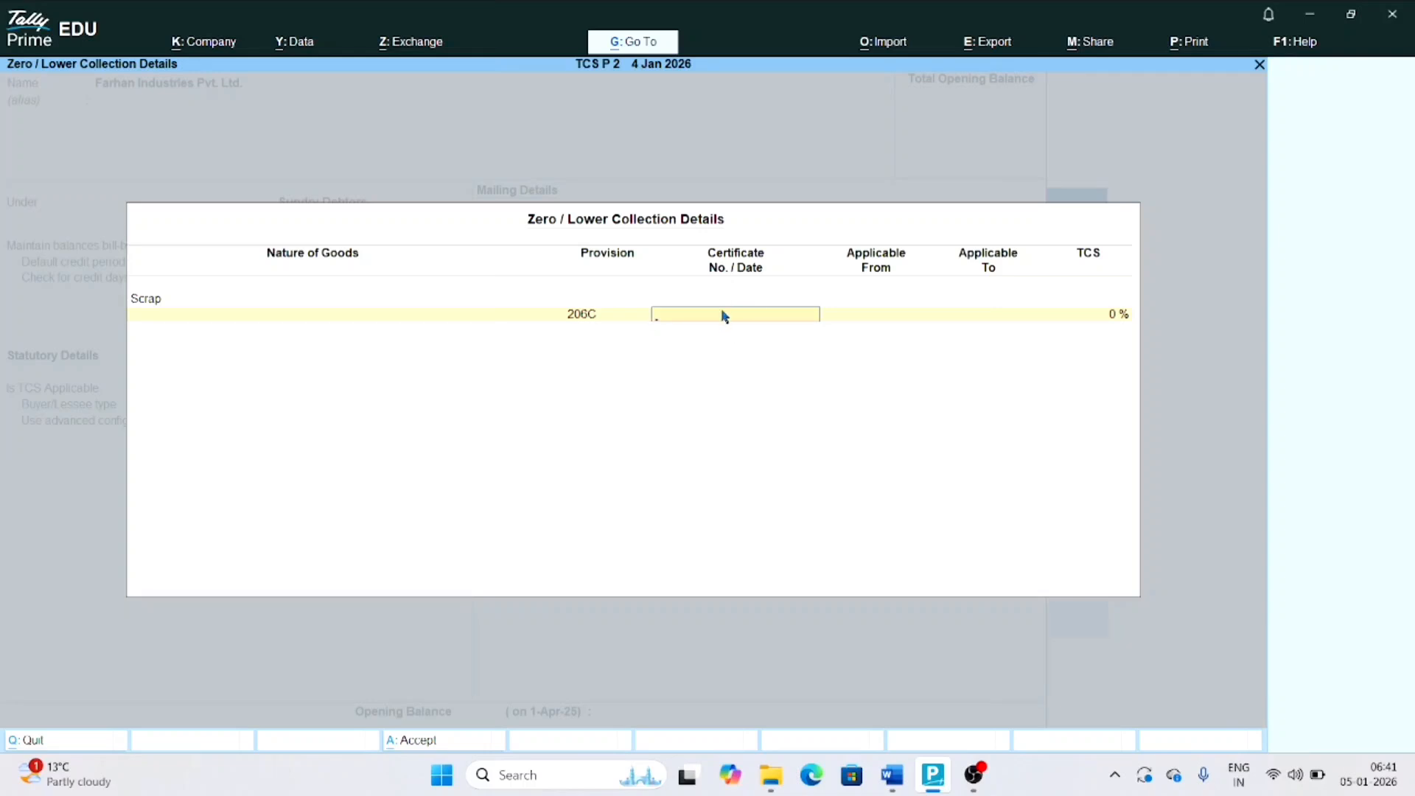
text(206)
key(BackSpace)
text(C)
text(- 2-Apr-2026)
key(BackSpace)
text(5)
key(Return)
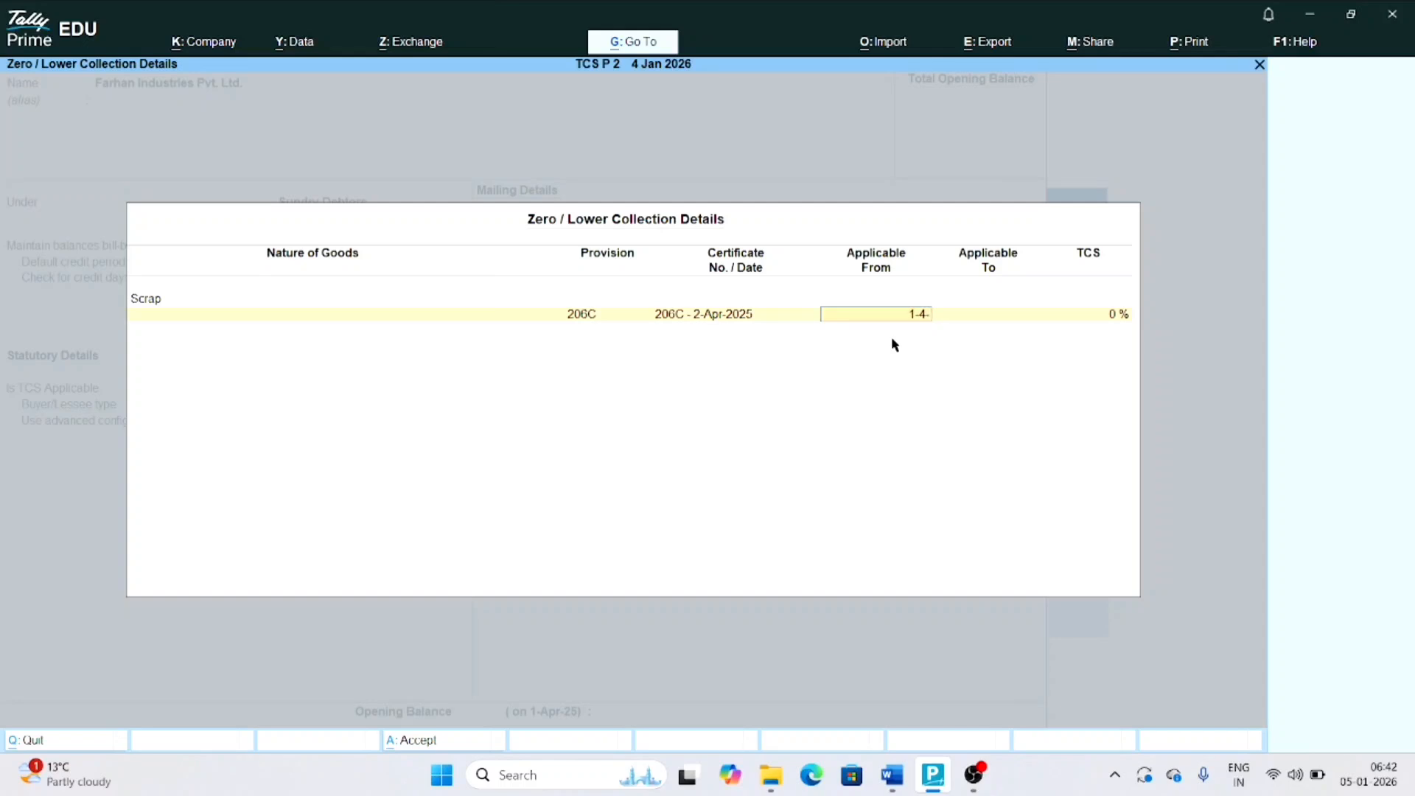
Make it valid 1-4-2025 to 31-3-2026 at a 0.50% TCS rate
text(5)
key(Return)
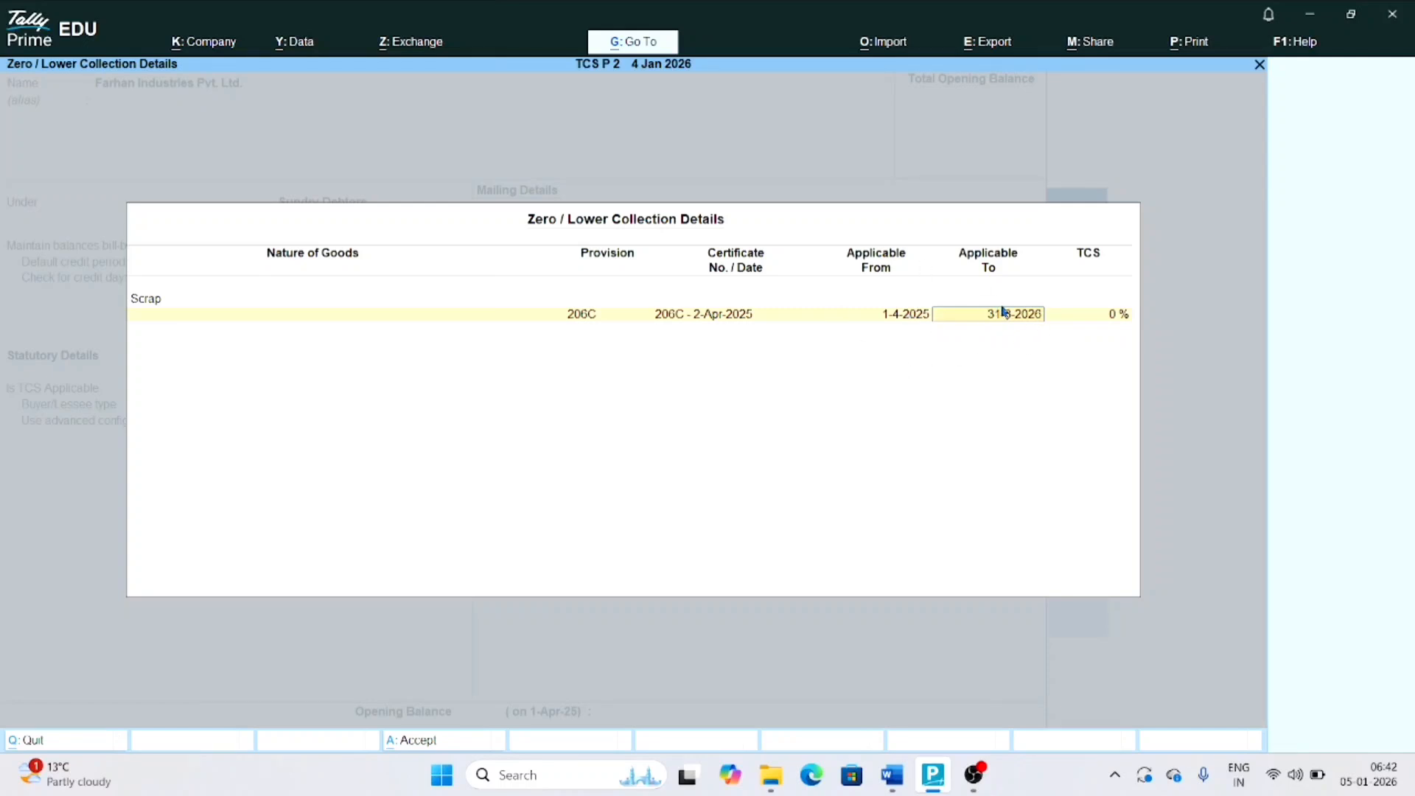
key(Return)
text(0.50)
key(Return)
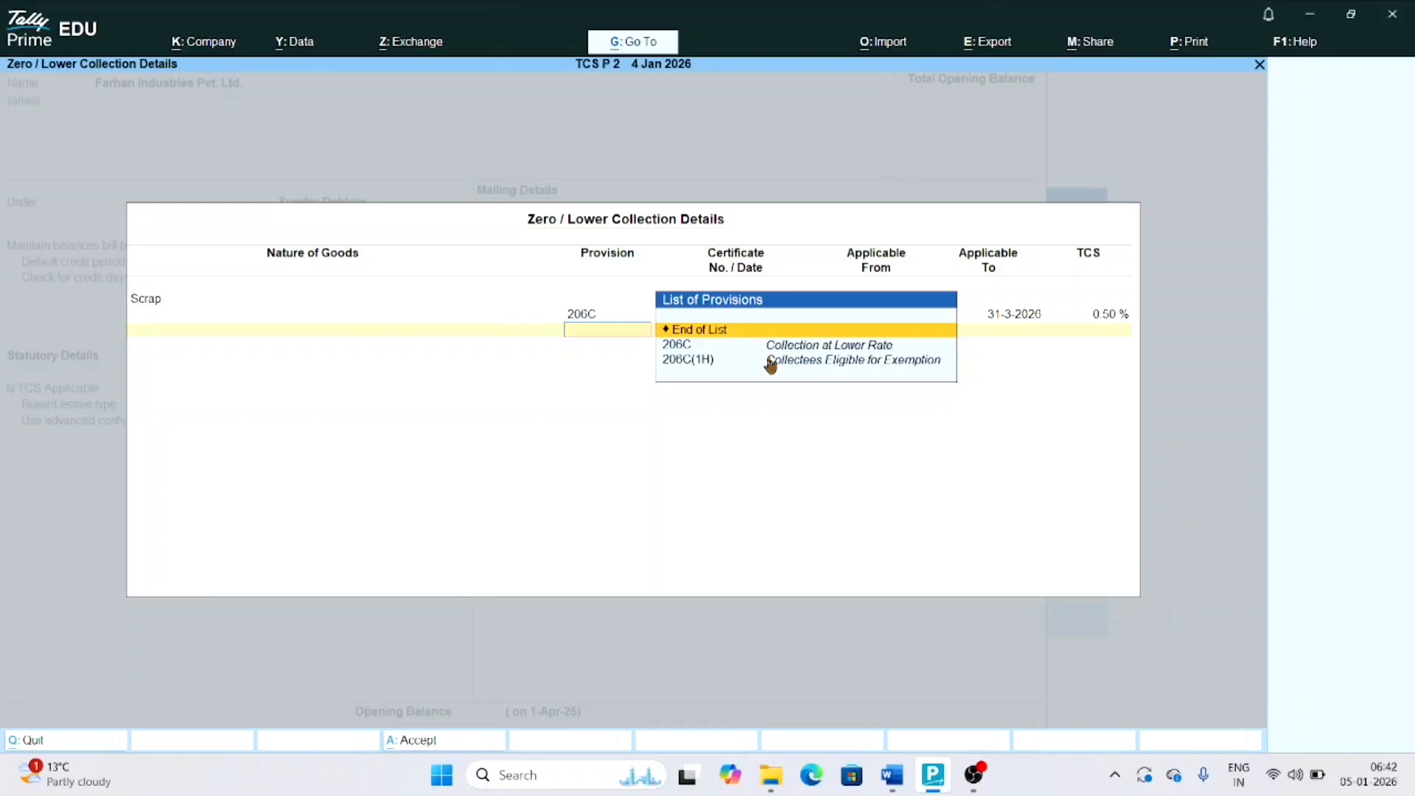
key(Return)
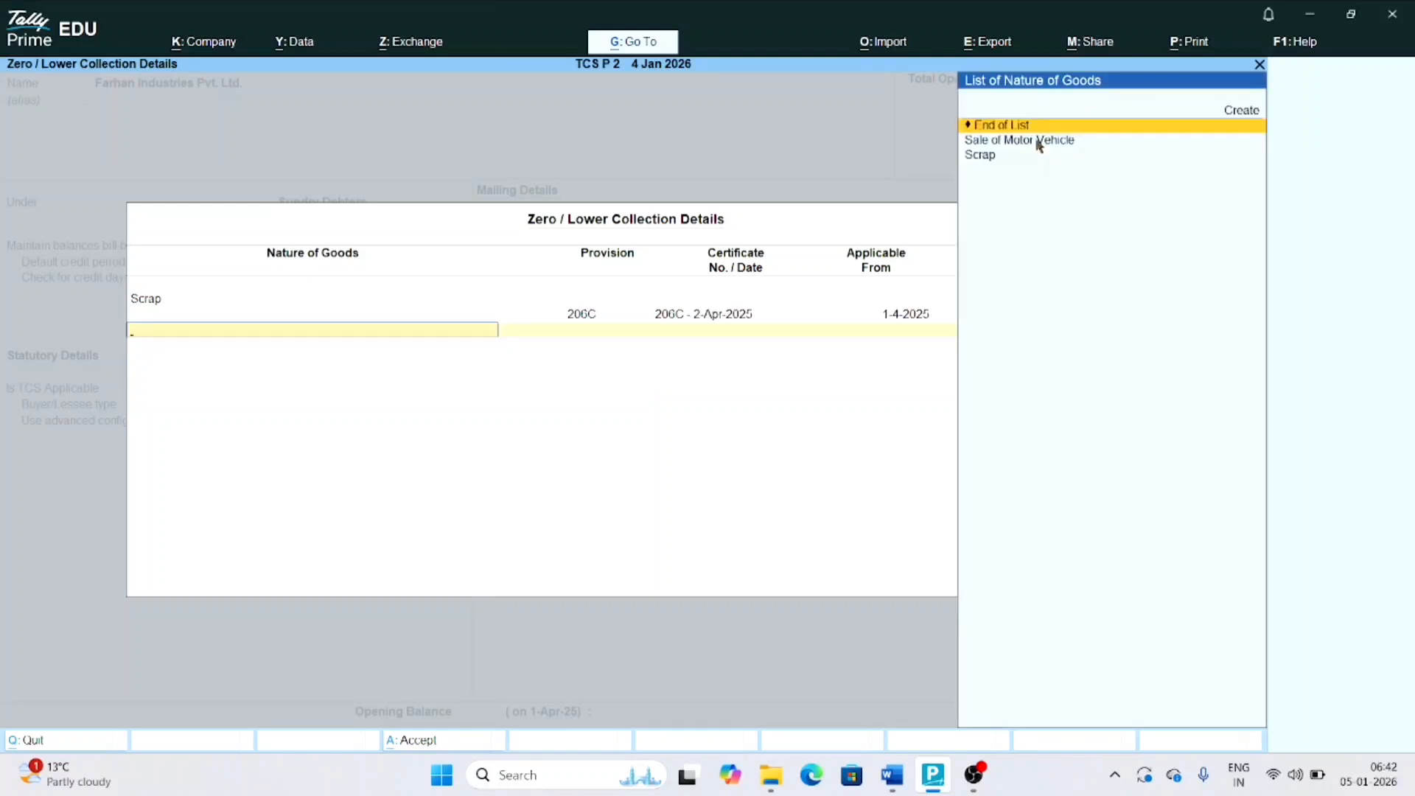
Leave pincode and bank details blank, enter the buyer's PAN in PAN/IT No., and save the ledger
key(Return)
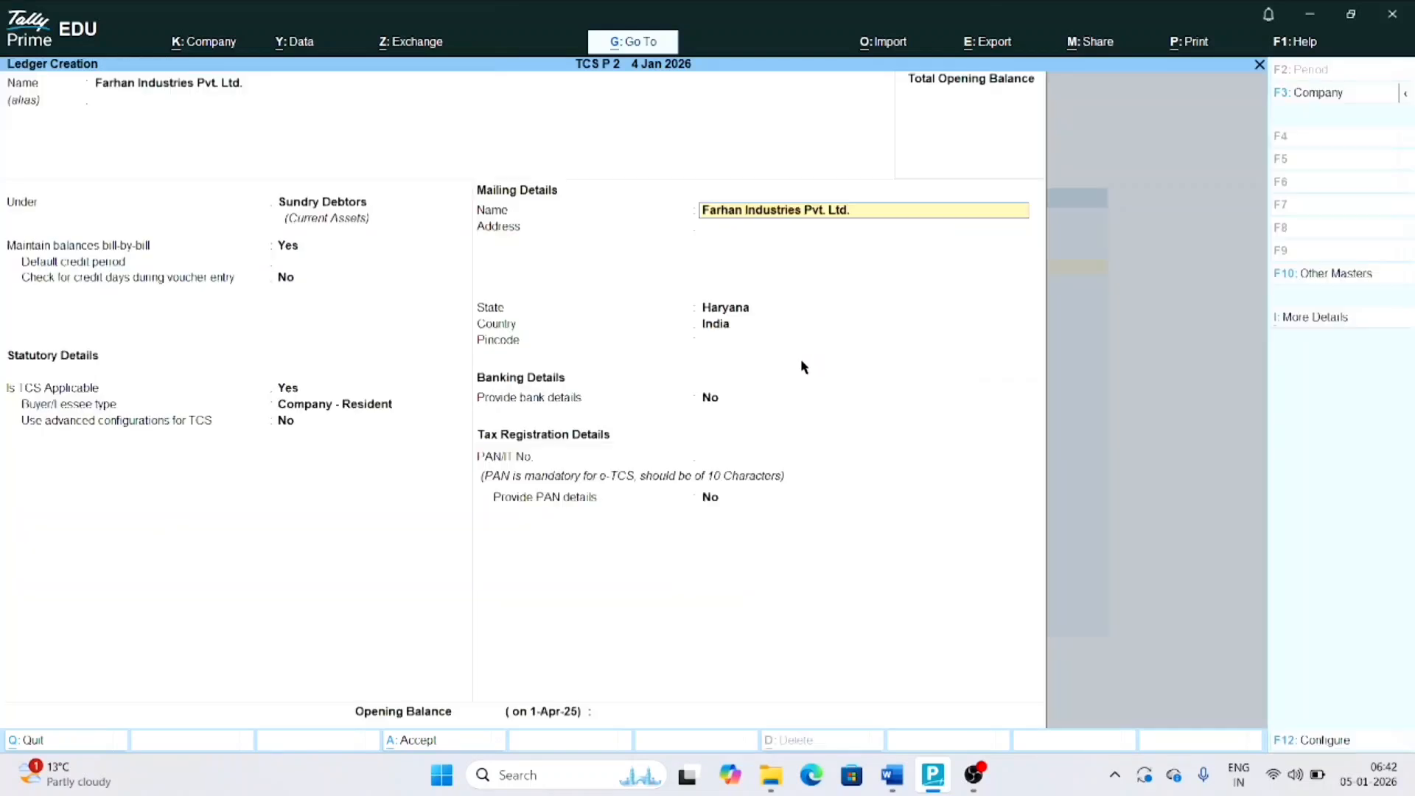
click(786, 342)
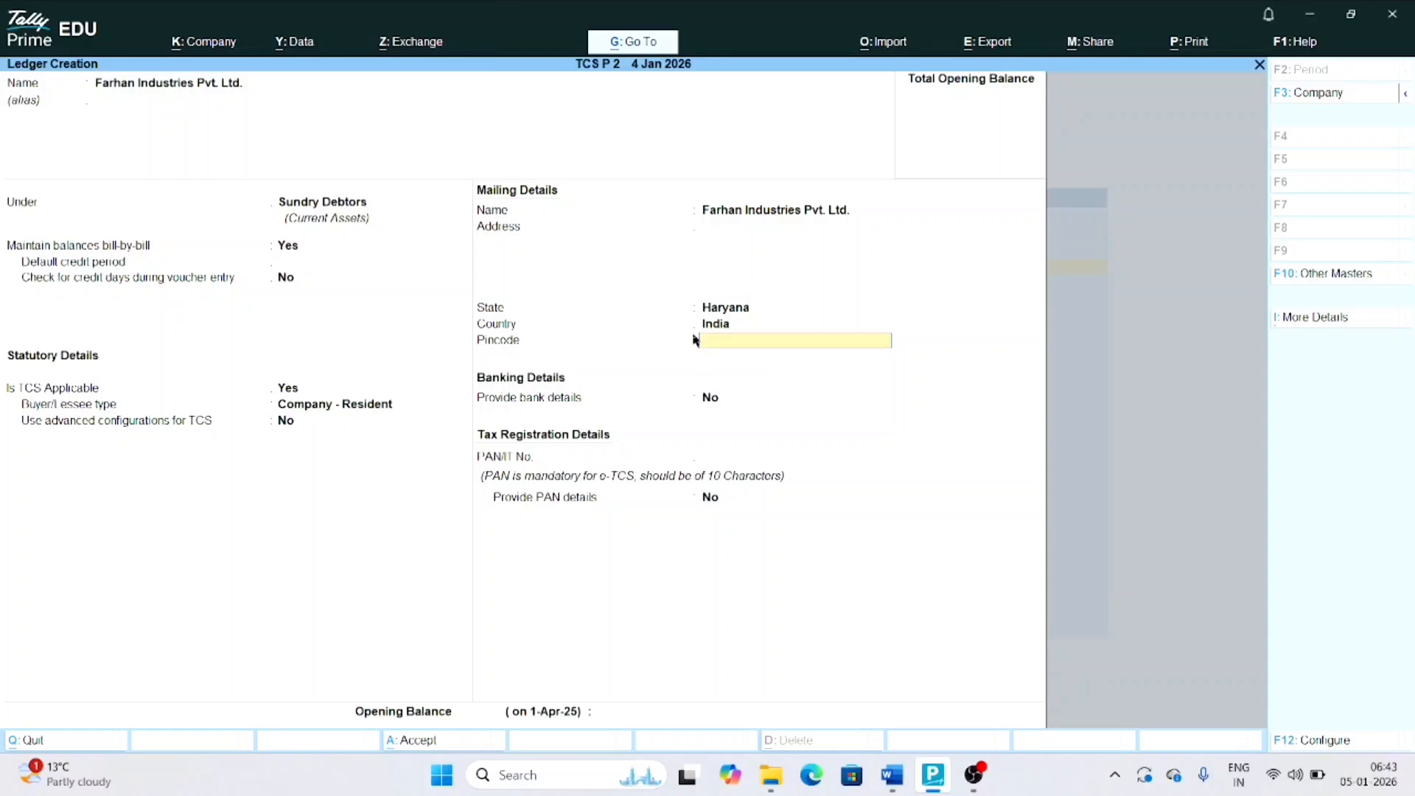
key(Return)
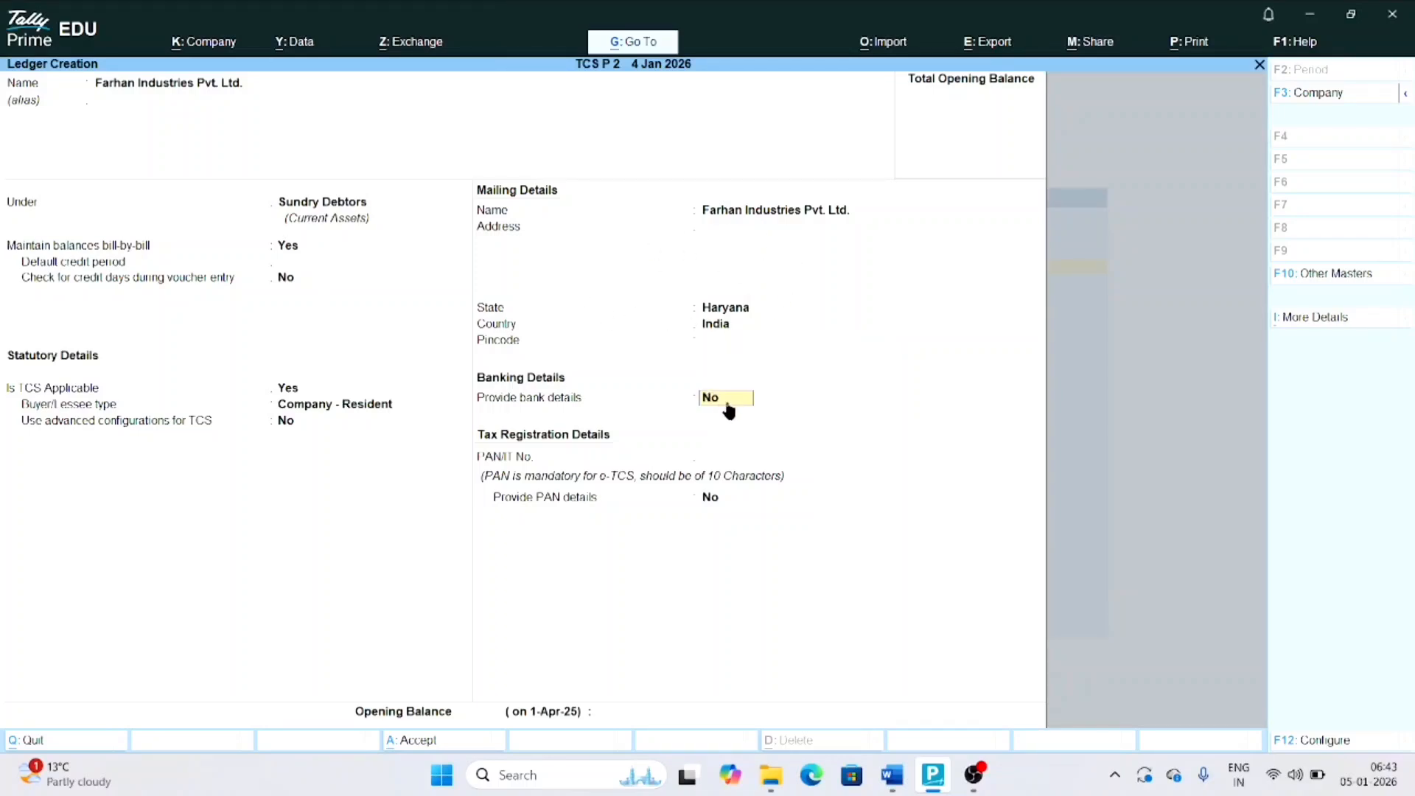
key(Return)
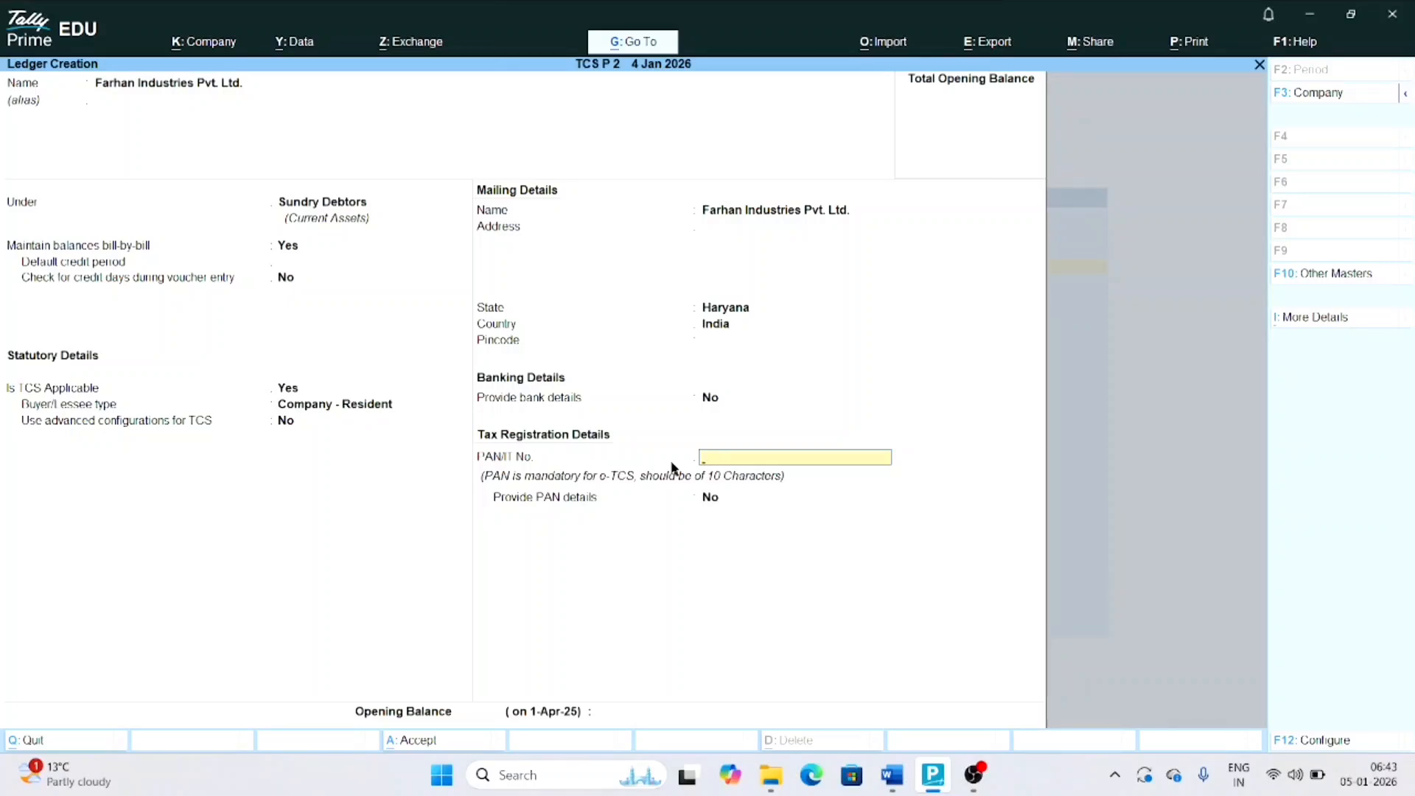
text(ASDFG6430T)
key(Return)
key(Return)
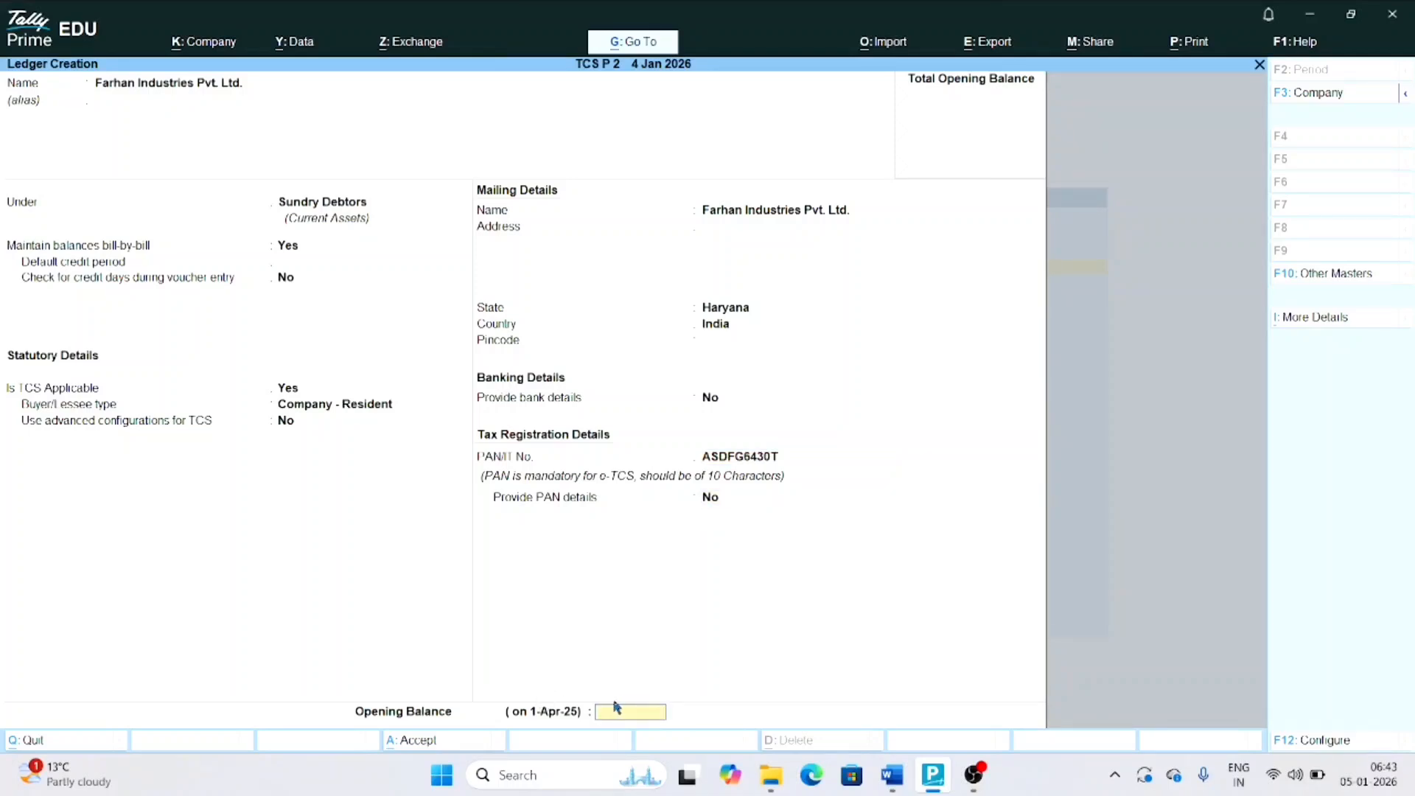
key(Return)
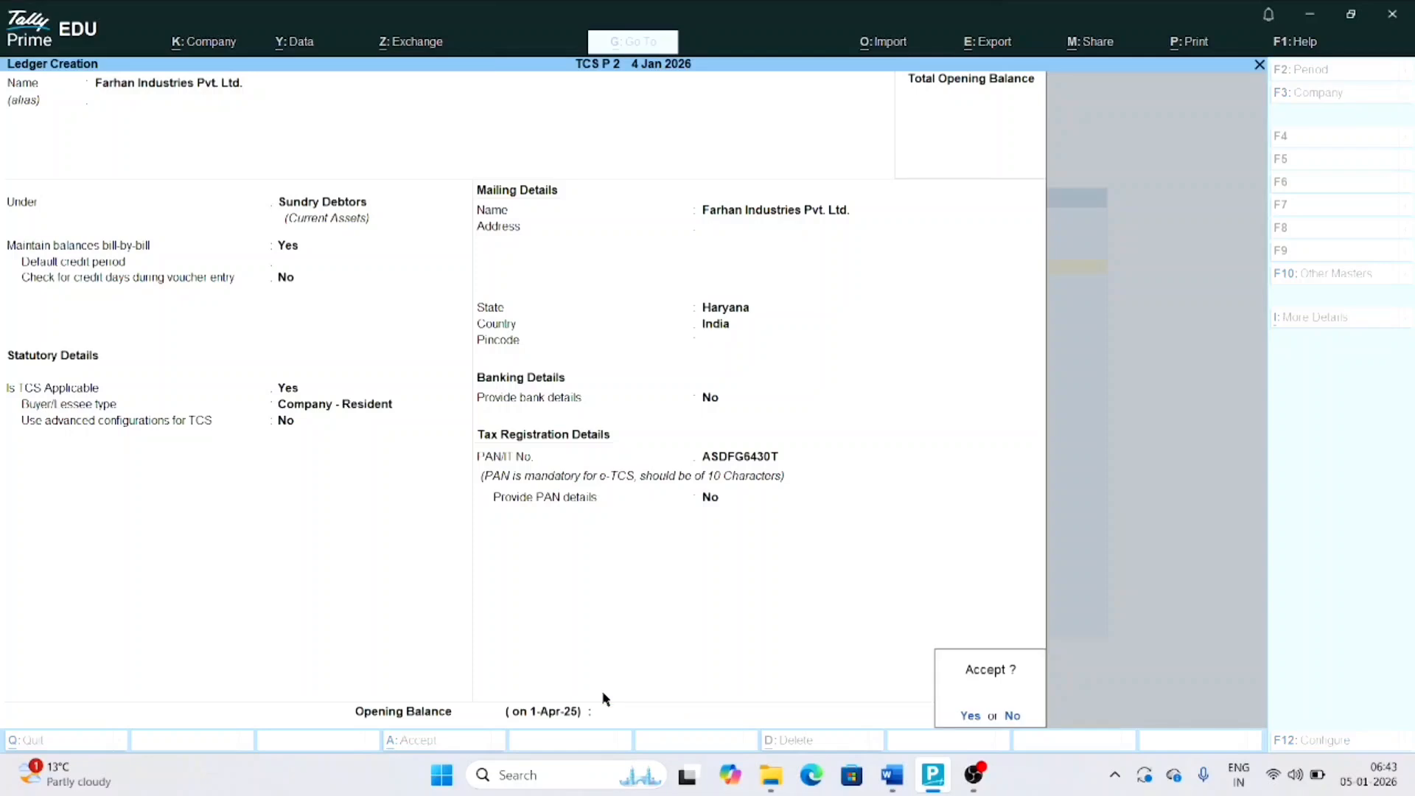
key(Return)
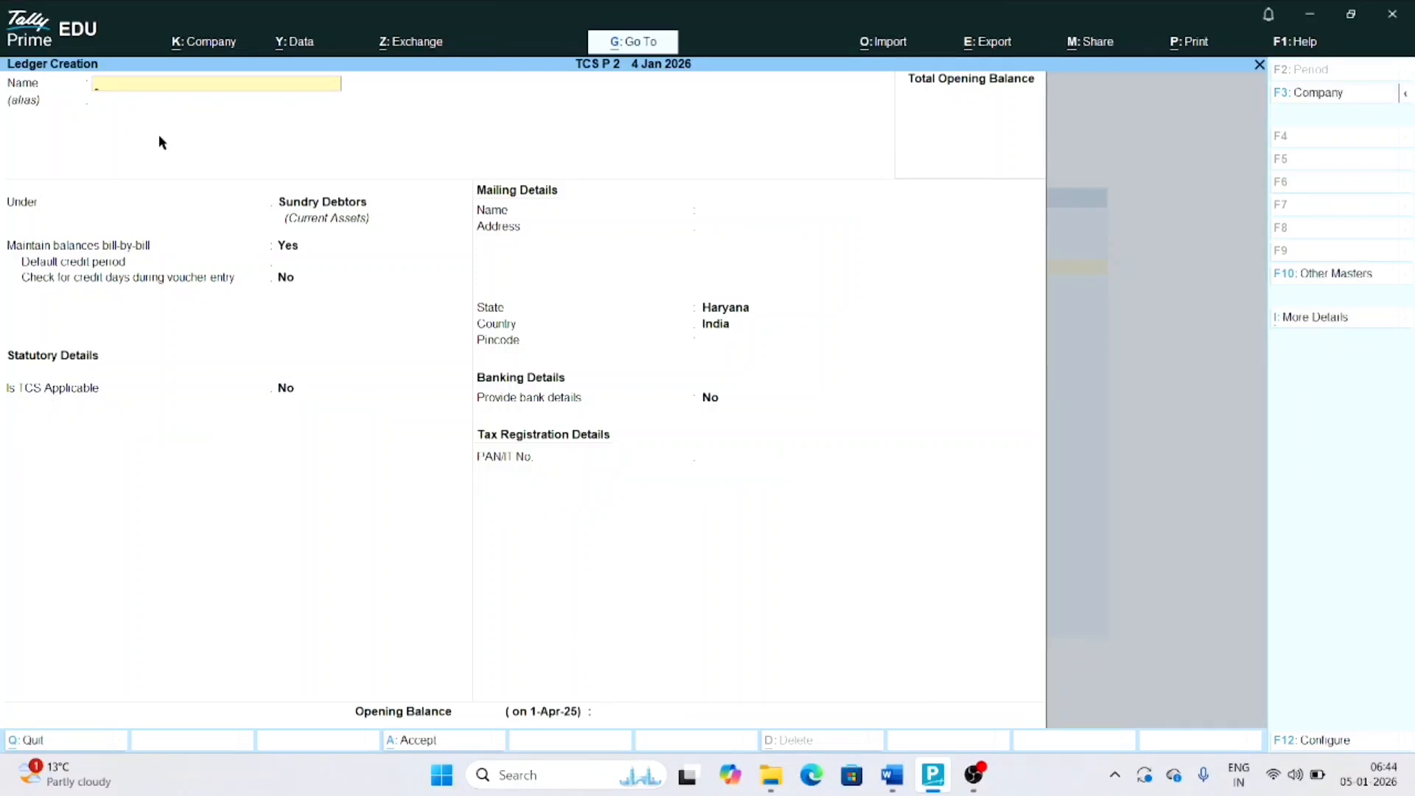
Create and save a 'Sale of Scrap' ledger, type Not Applicable, with TCS applicable on Scrap, then quit creation
text(Sale of  Scrap)
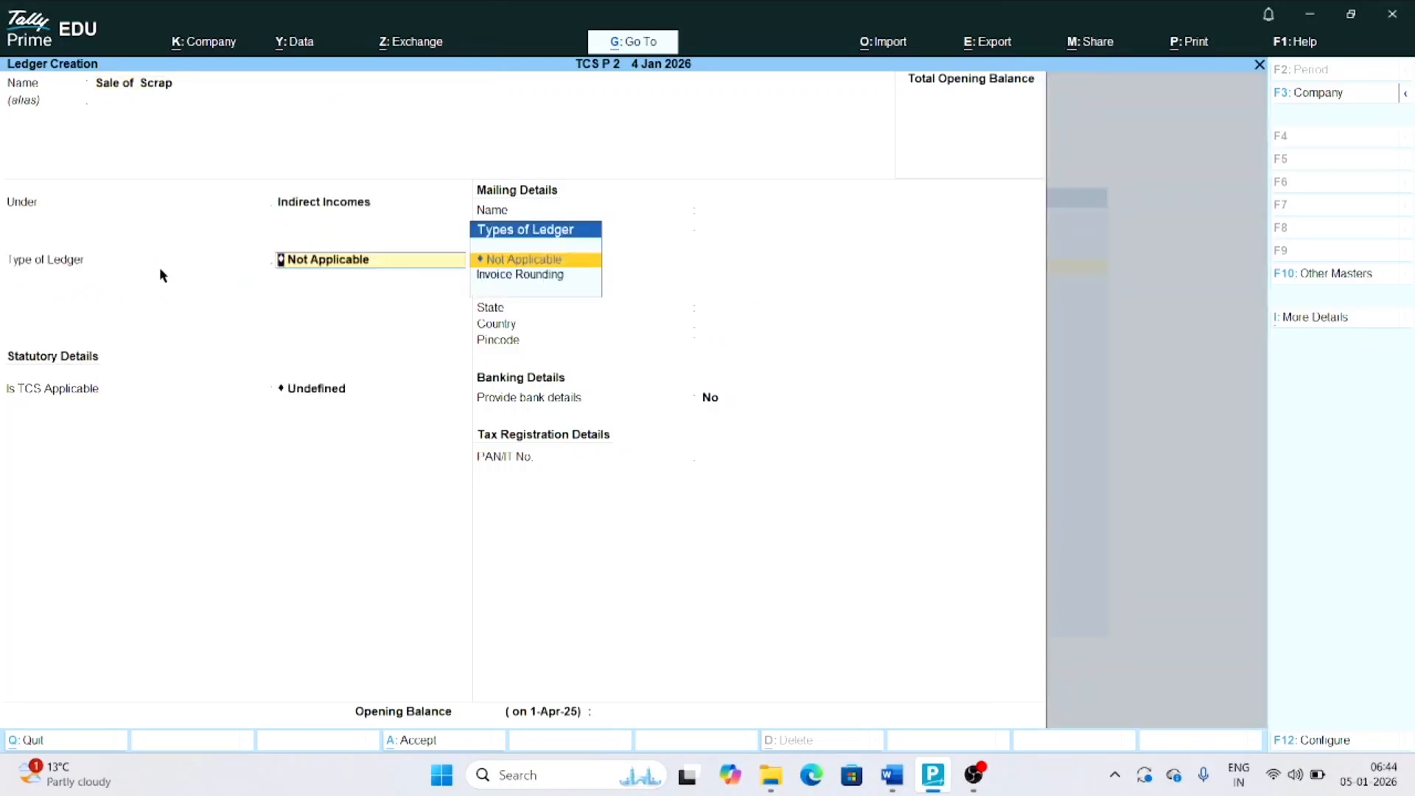
key(Return)
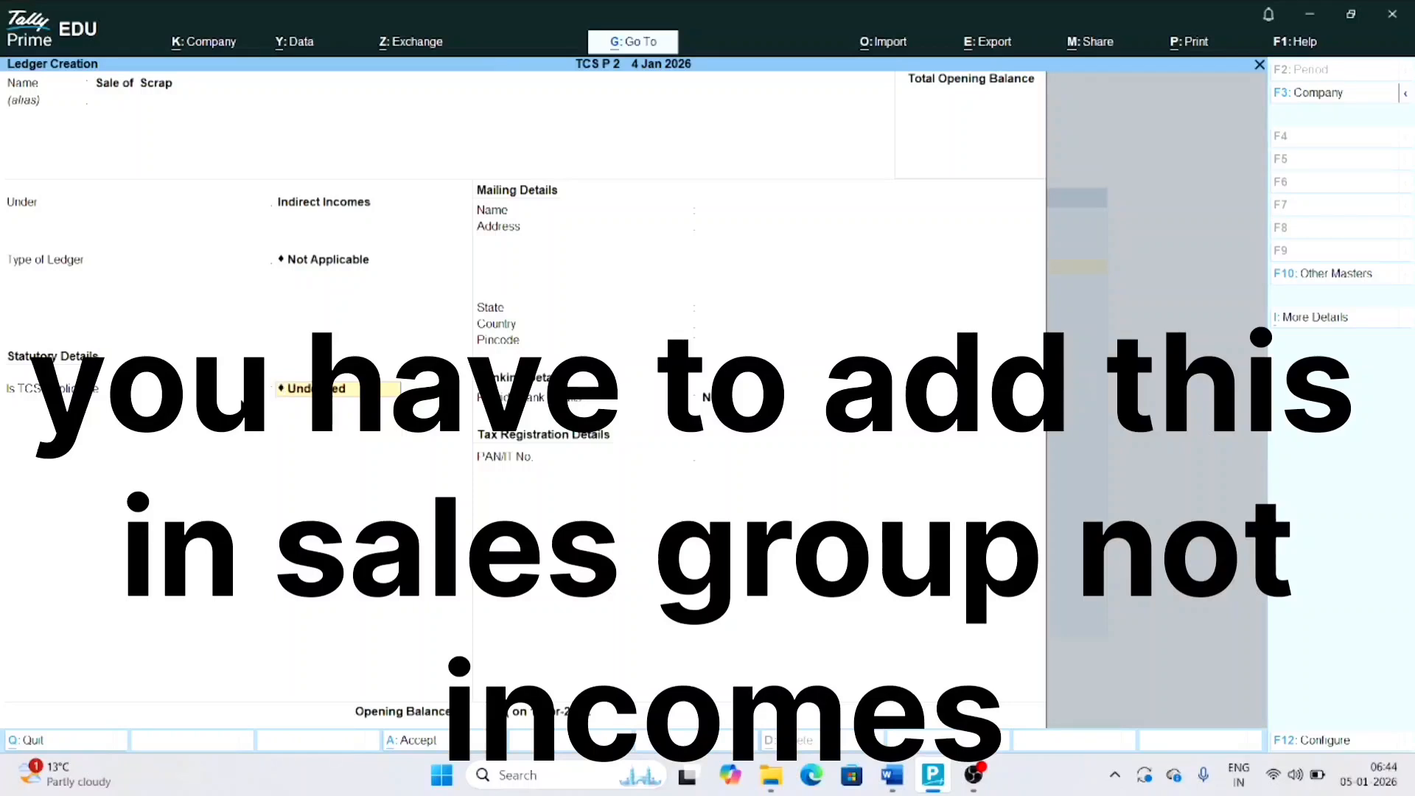
text(A)
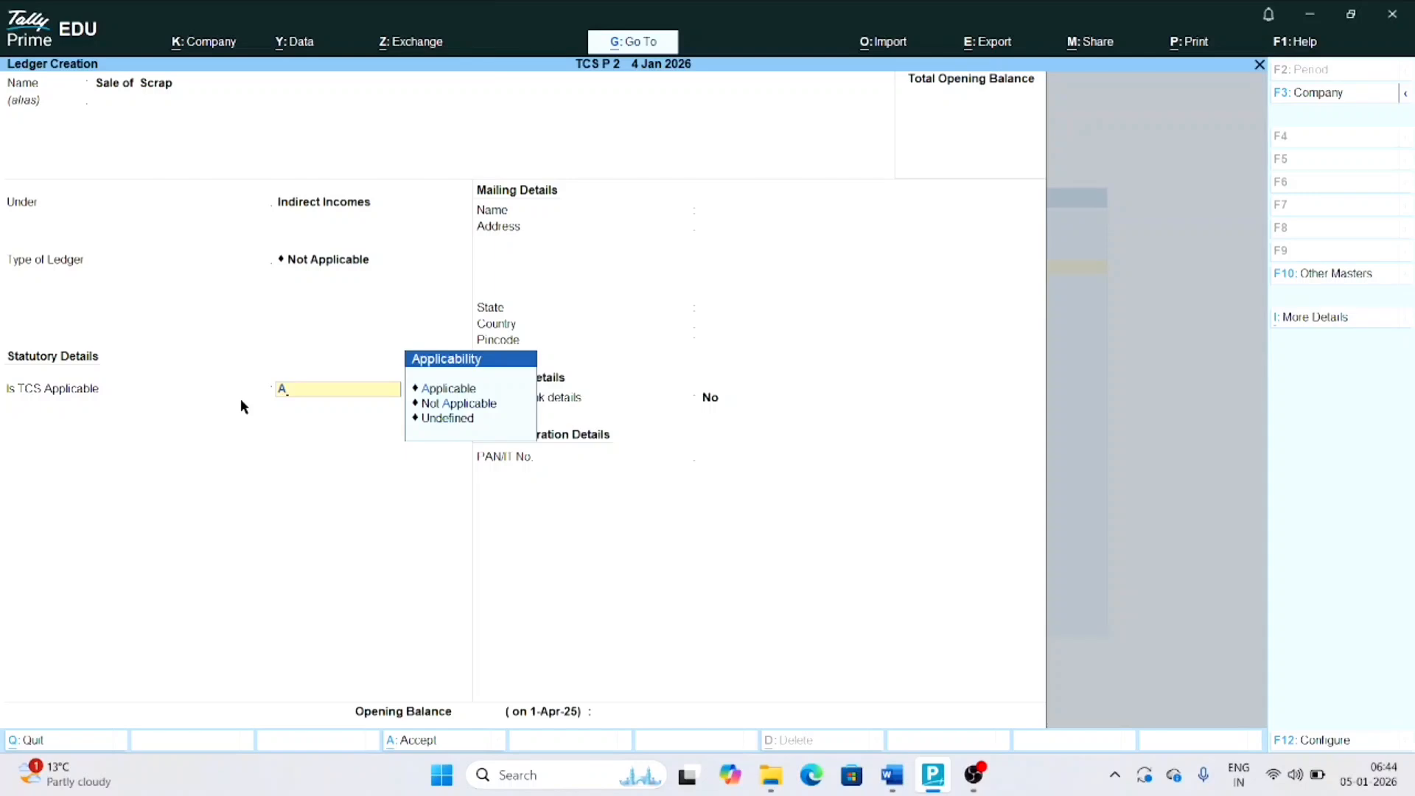
key(Return)
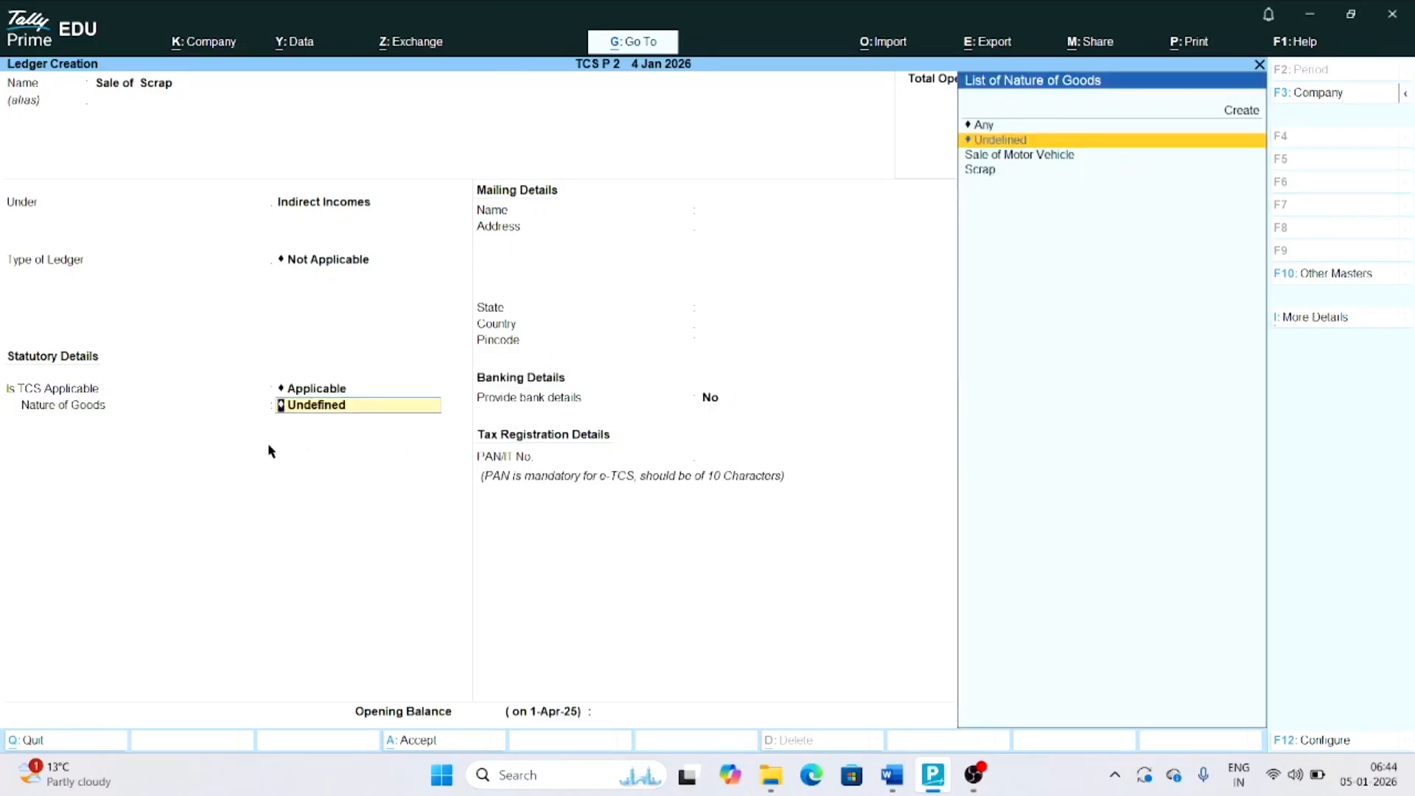
key(Down)
key(Down)
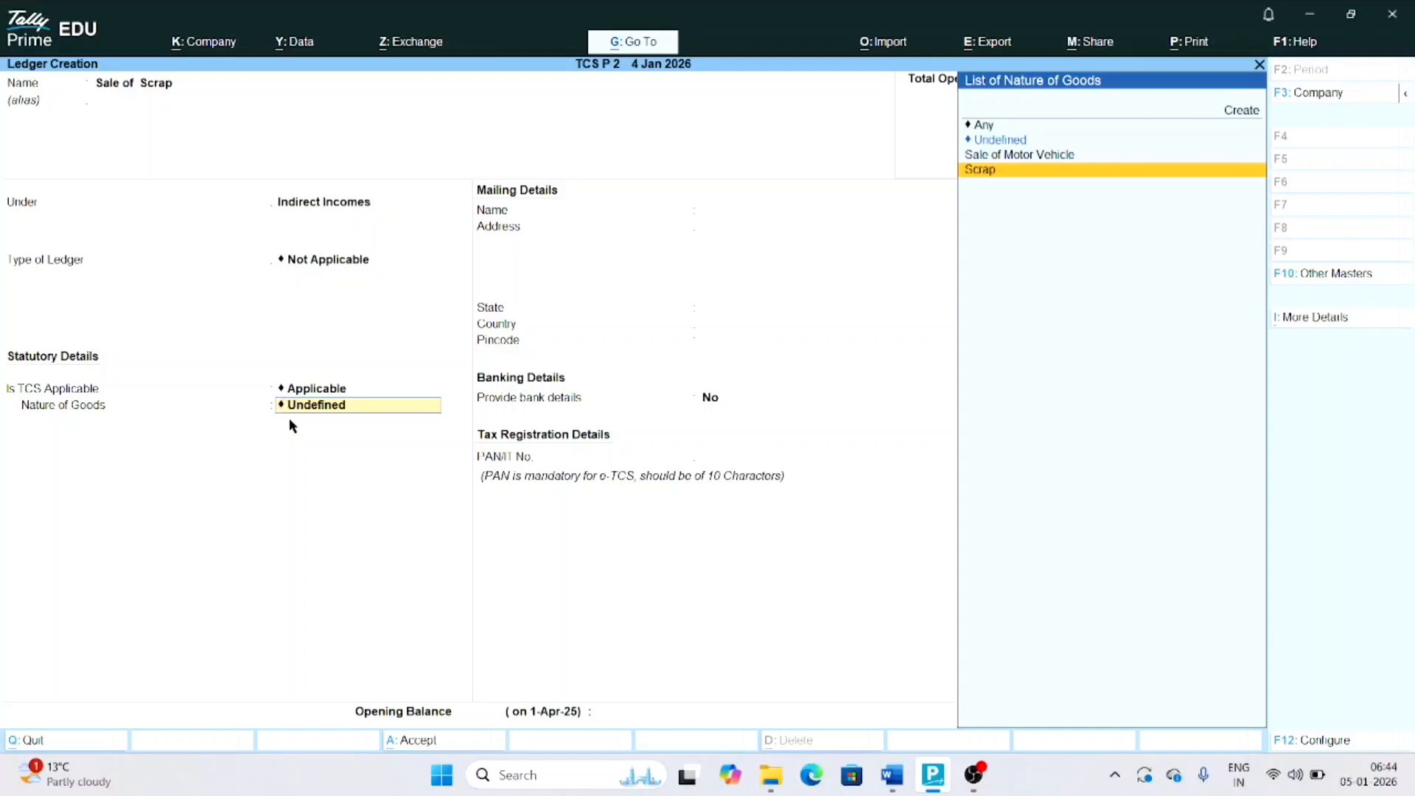
key(Return)
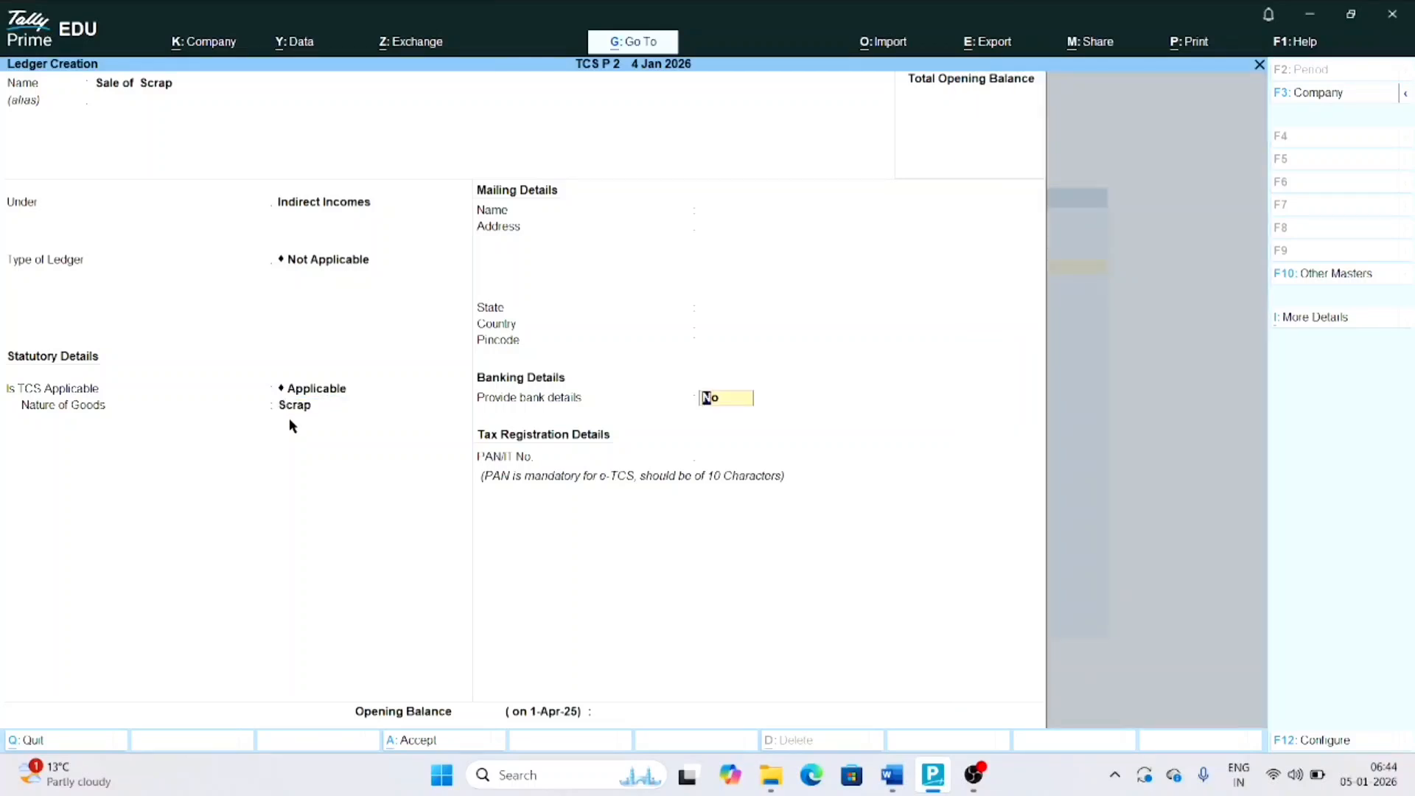
key(ctrl+a)
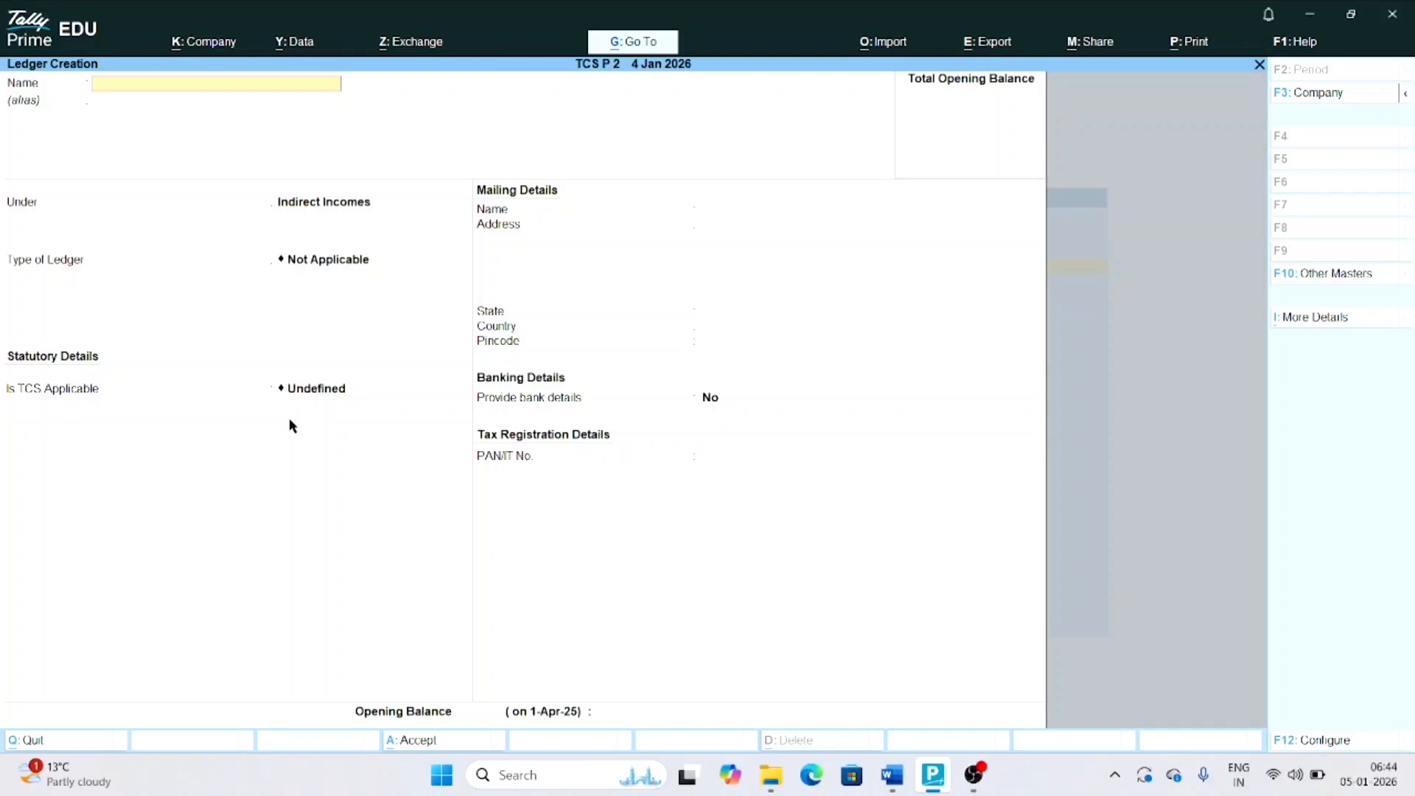
key(Escape)
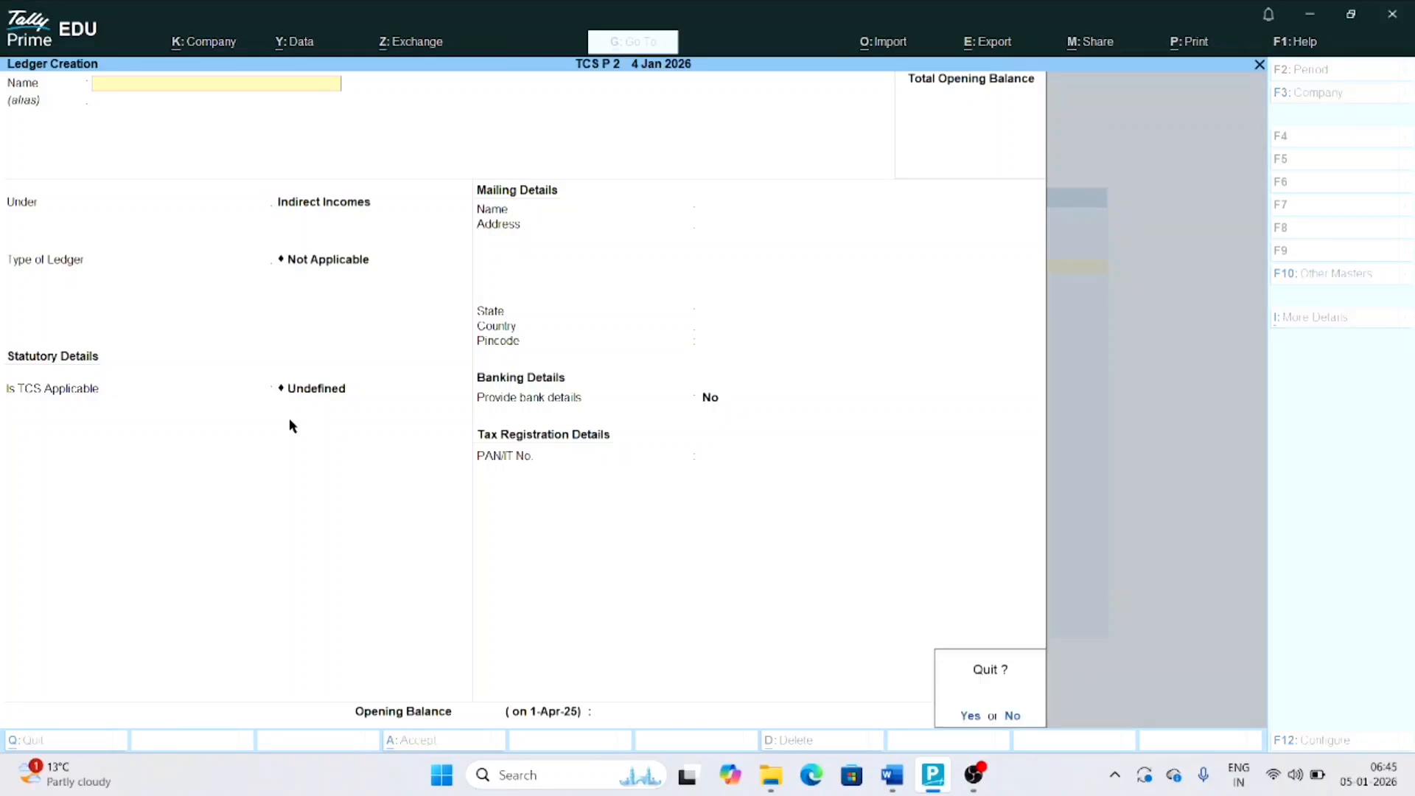
key(y)
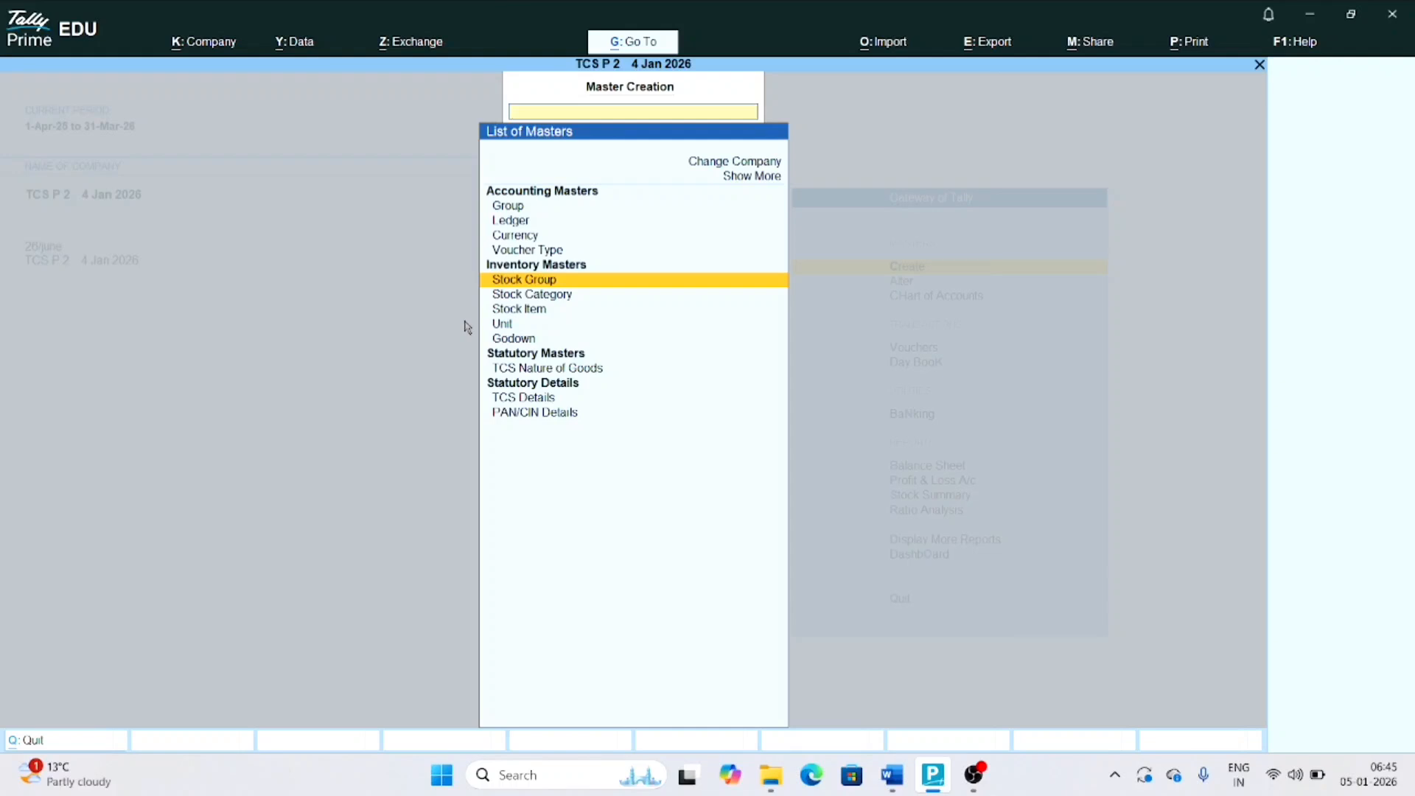
Save a simple unit with symbol Ton, formal name Tonnes, and 0 decimal places
key(Down)
key(Down)
key(Down)
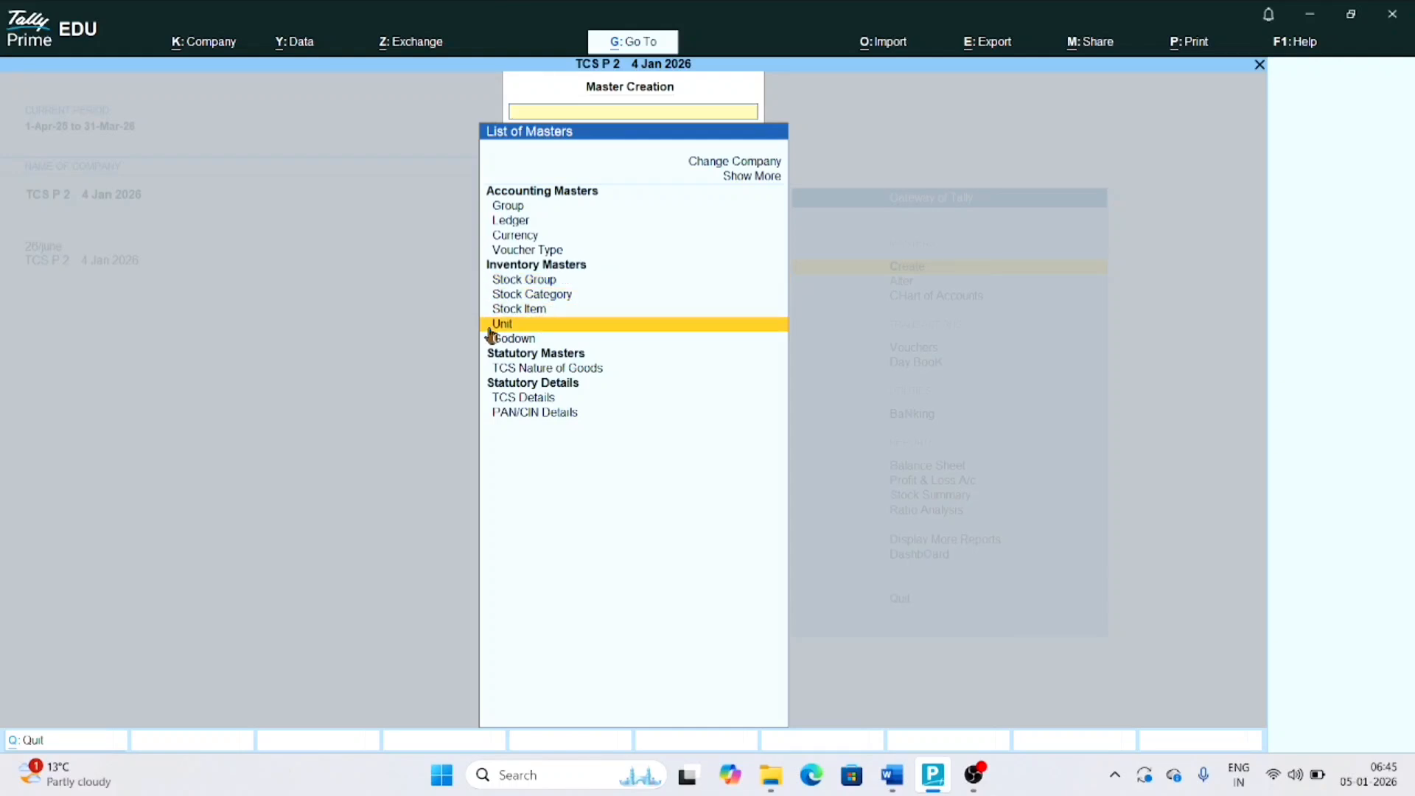
key(Return)
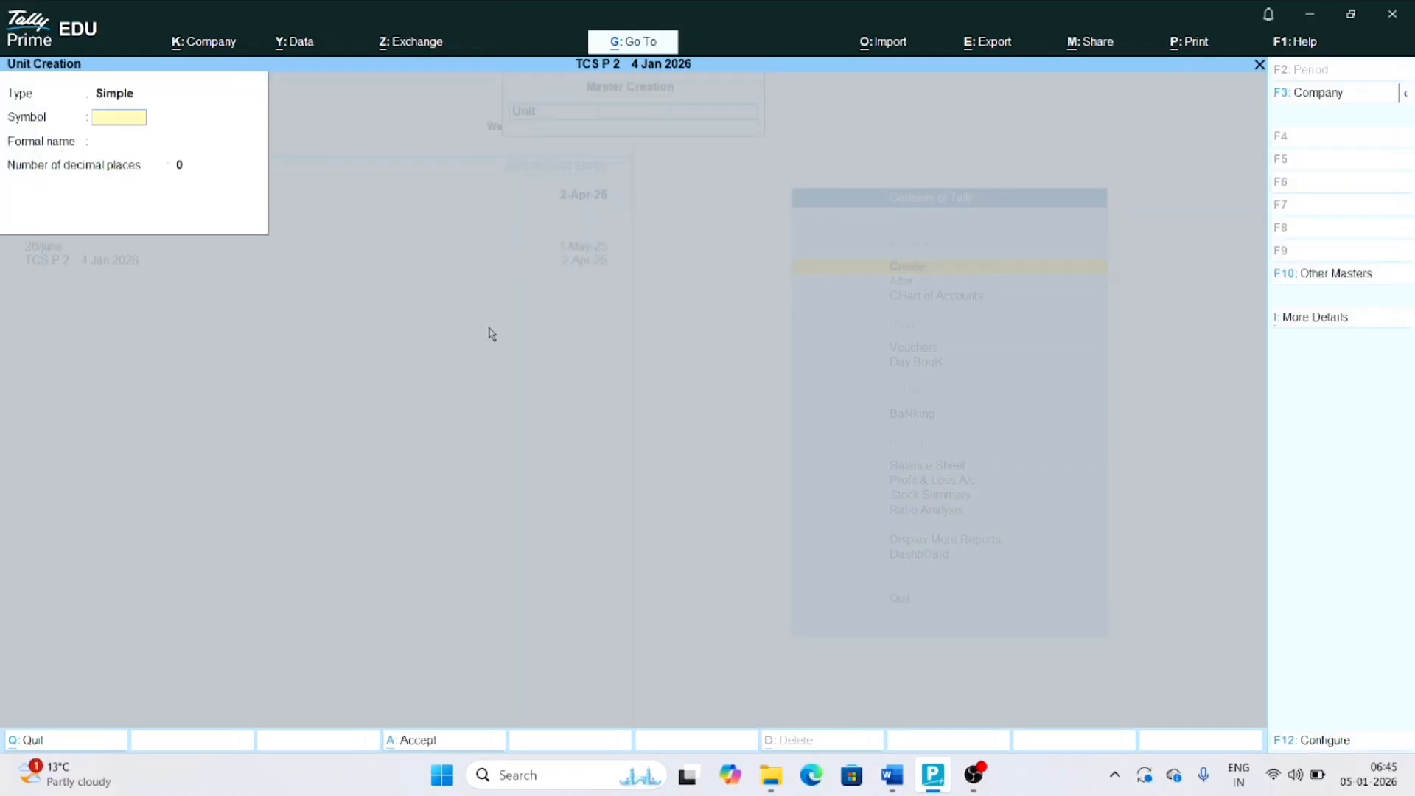
text(Ton)
key(Return)
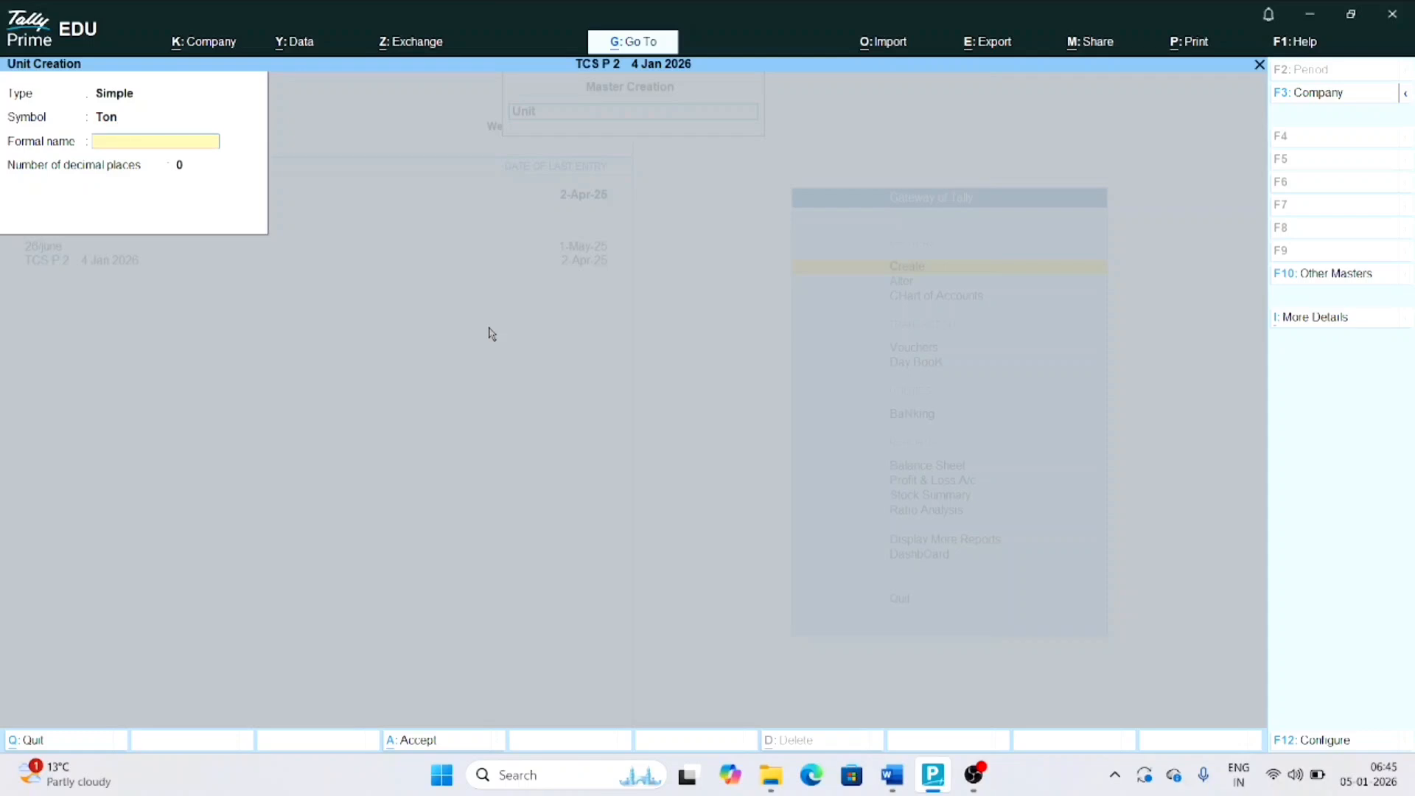
text(Tonnes)
key(Return)
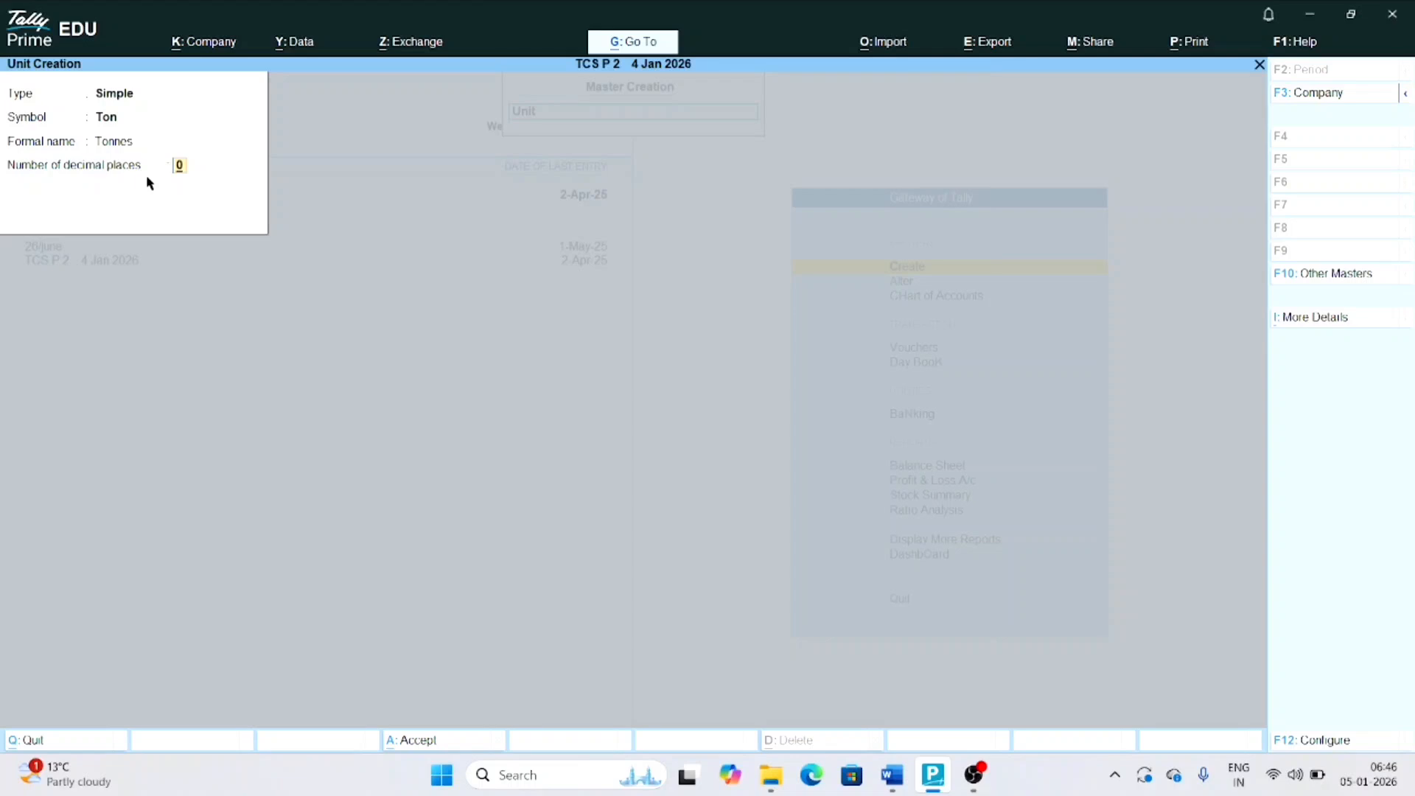
key(Return)
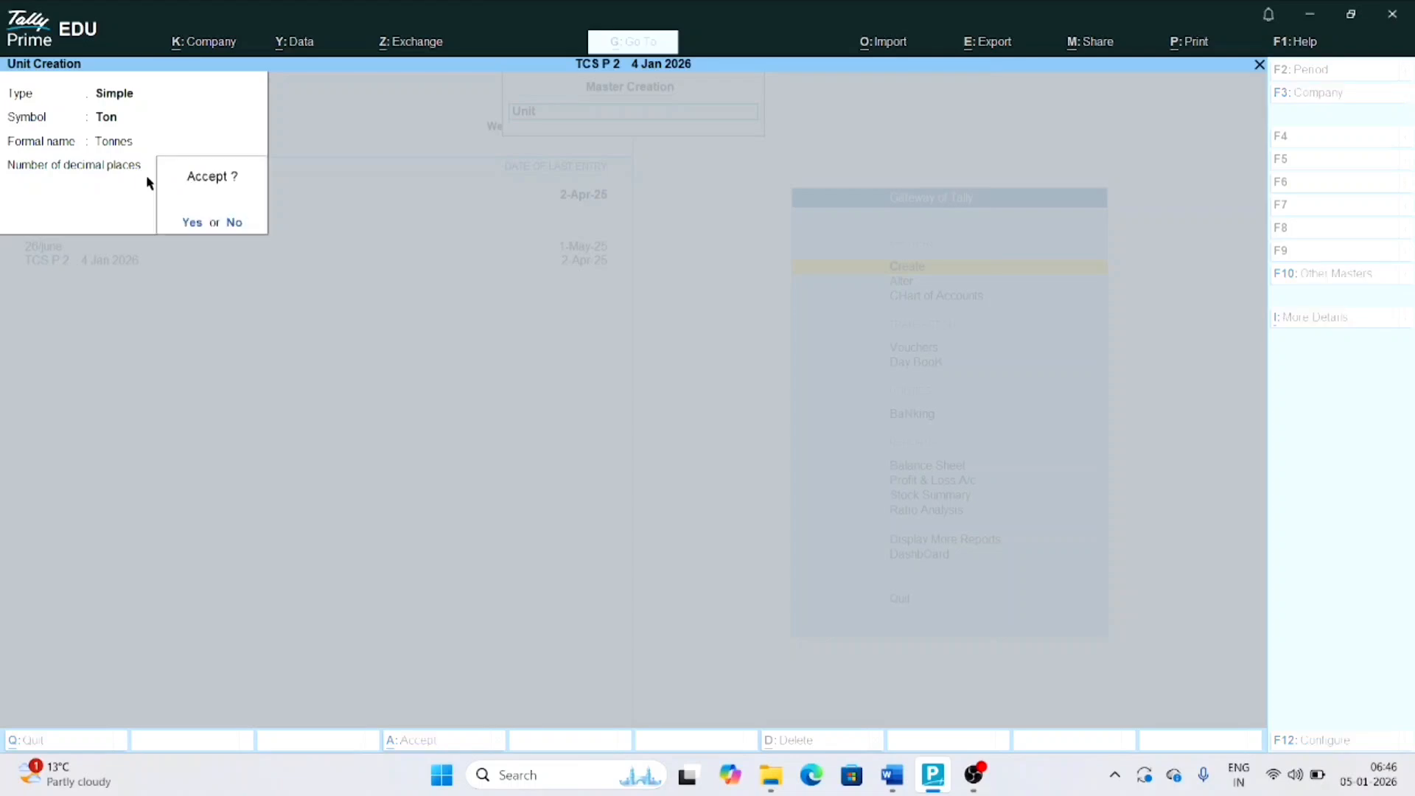
key(Return)
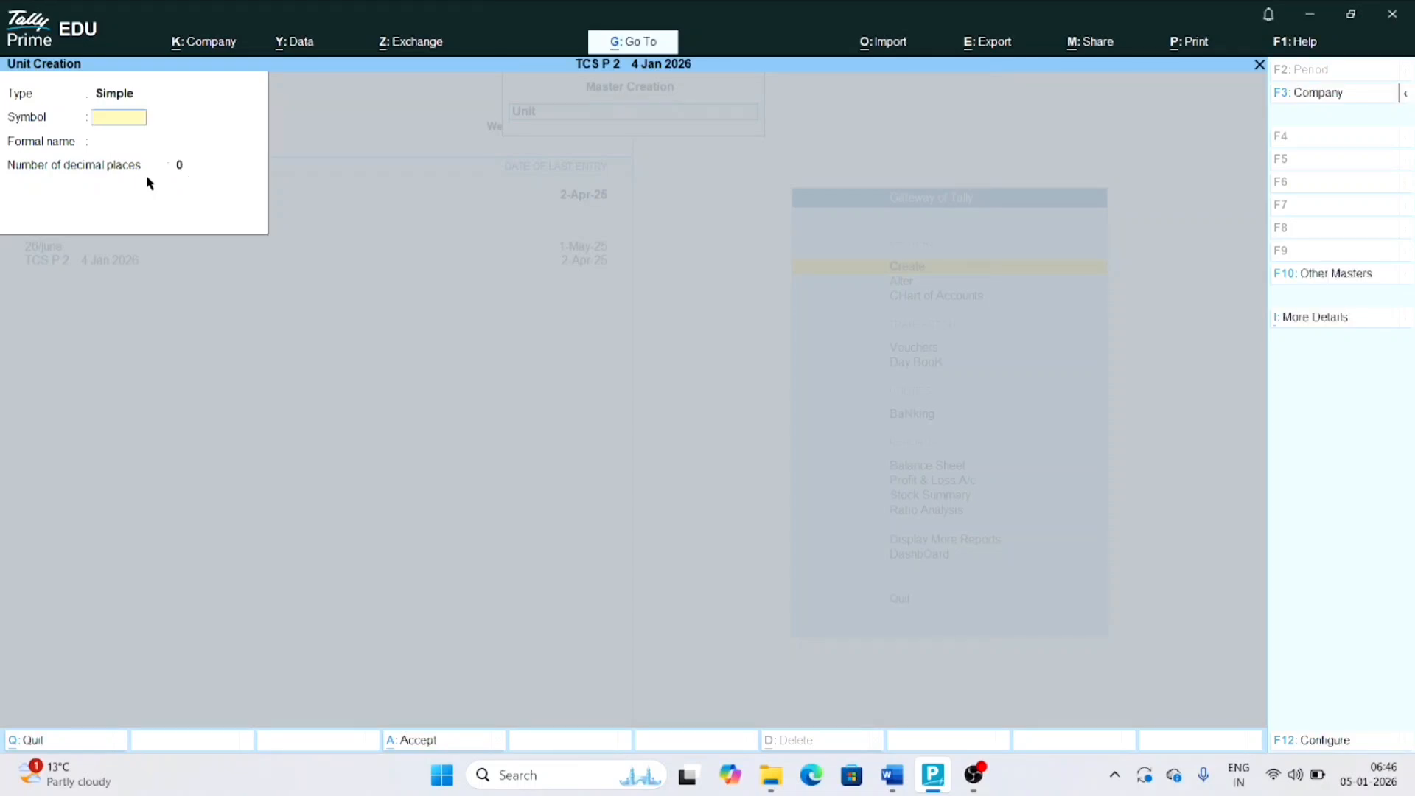
key(Escape)
Start a stock item named Scrap under Primary using the Ton unit
key(Up)
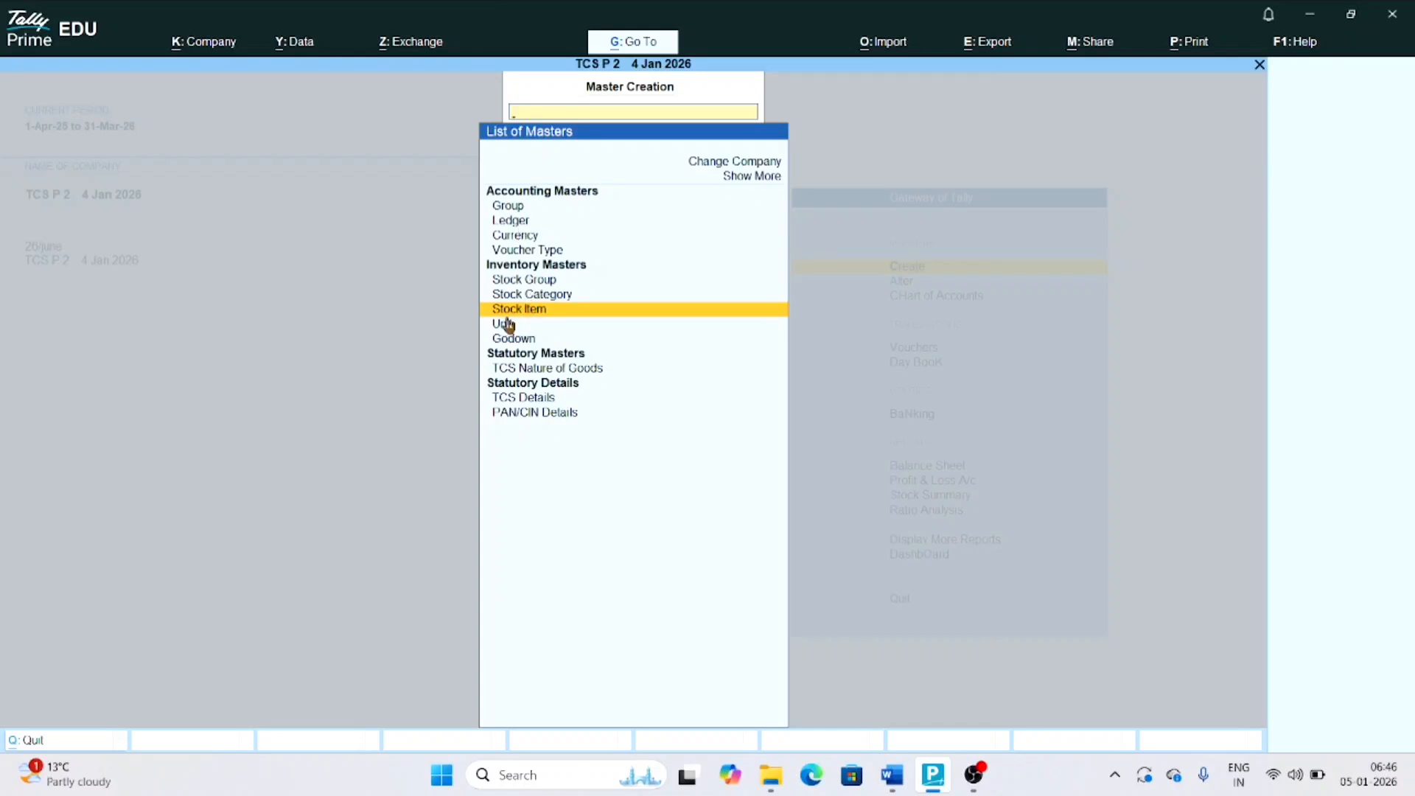
key(Return)
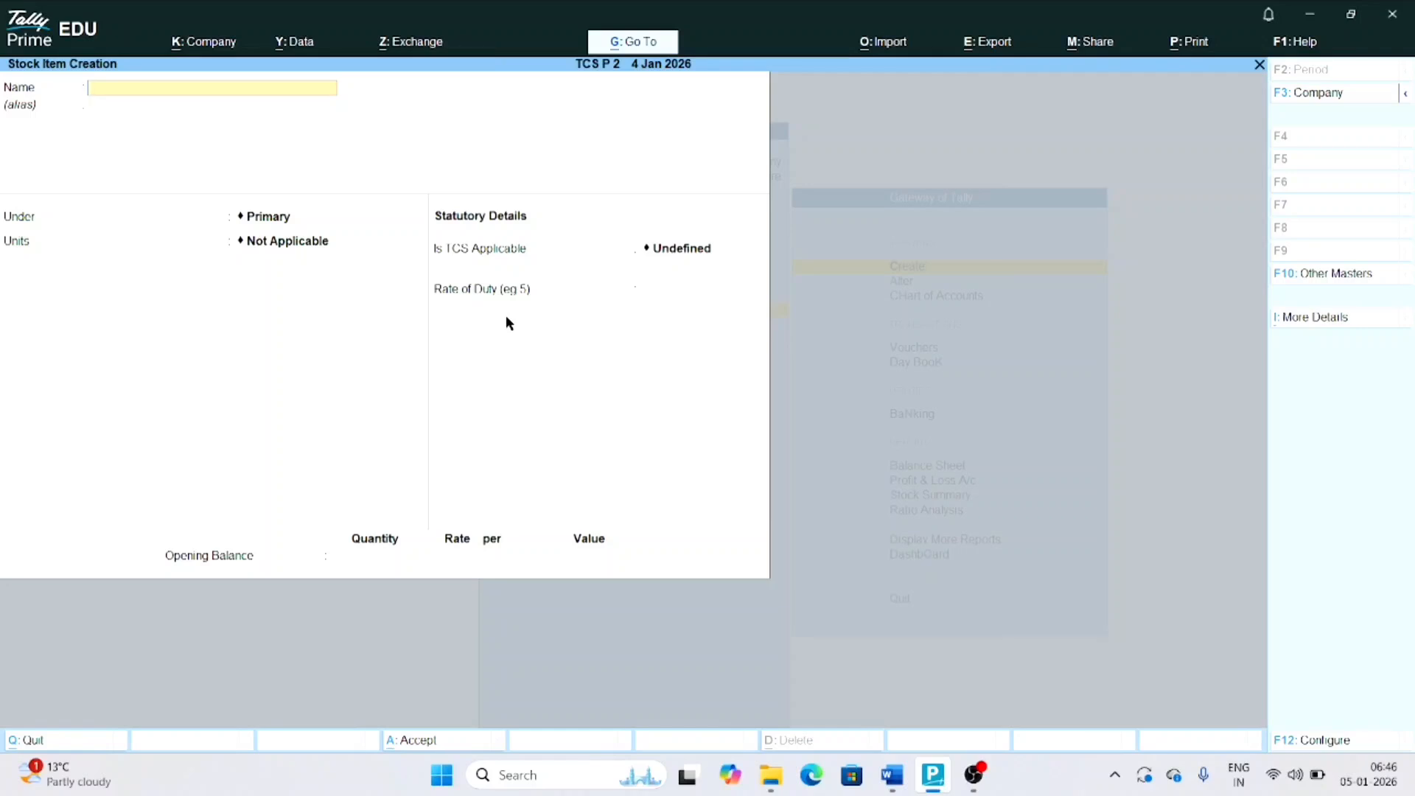
text(Scrap)
key(Return)
key(Return)
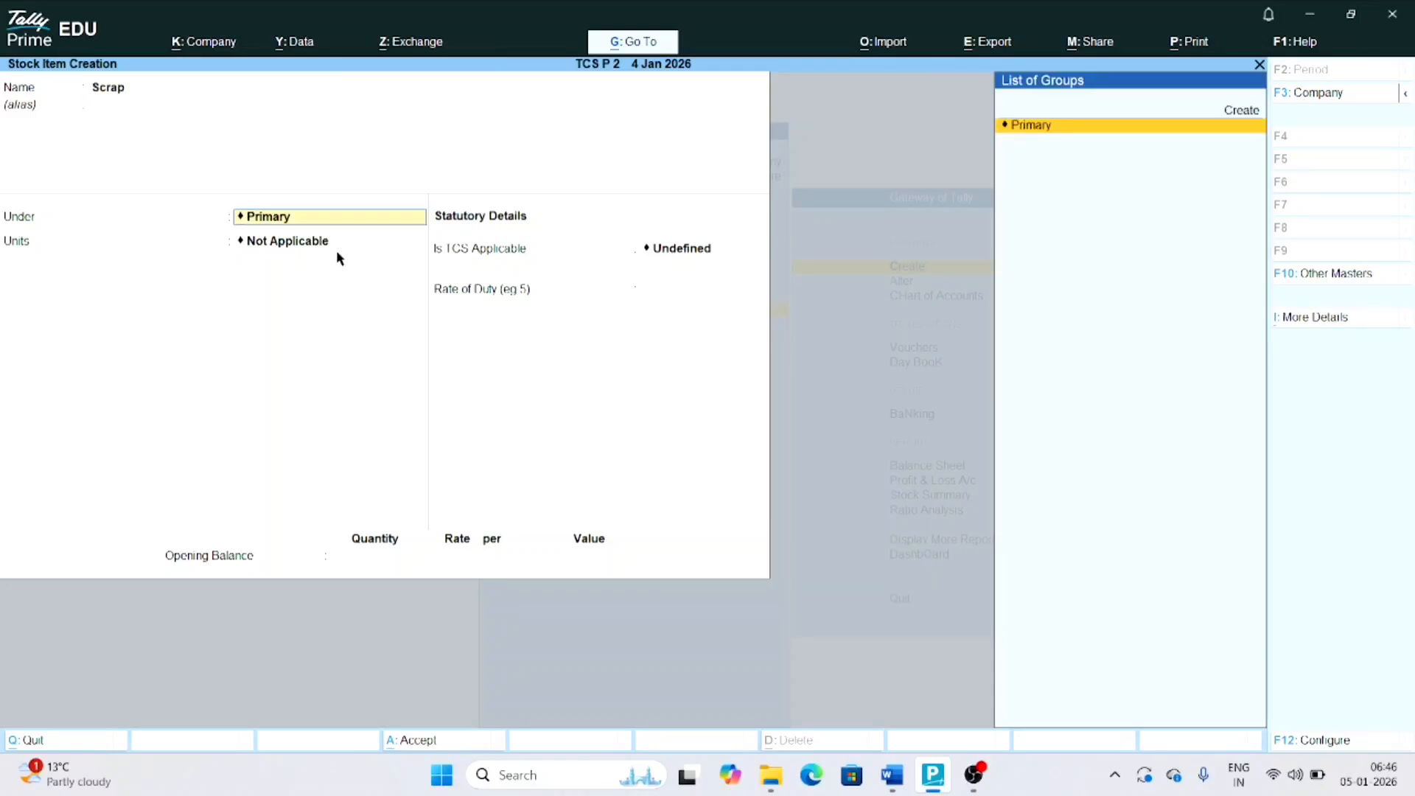
key(Return)
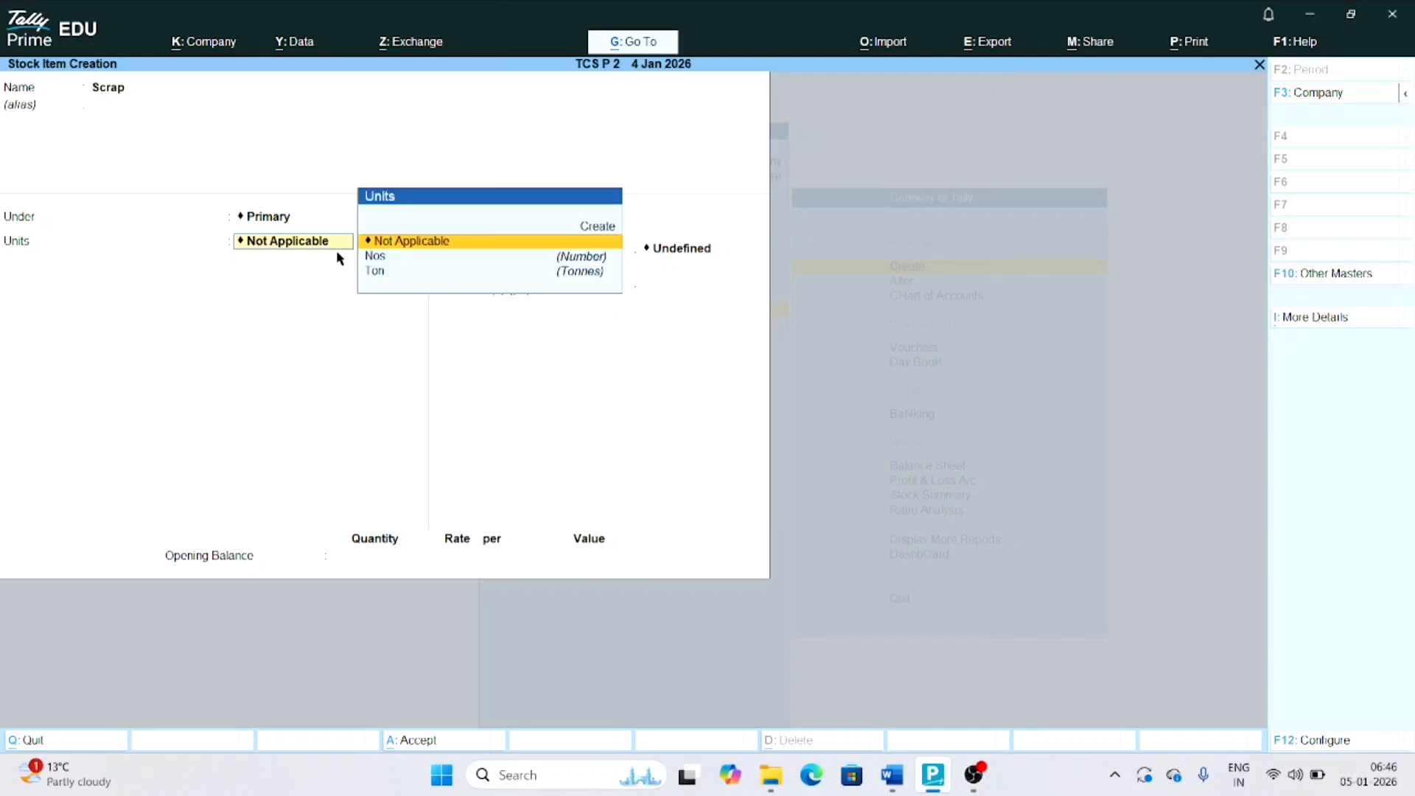
key(Down)
key(Down)
key(Return)
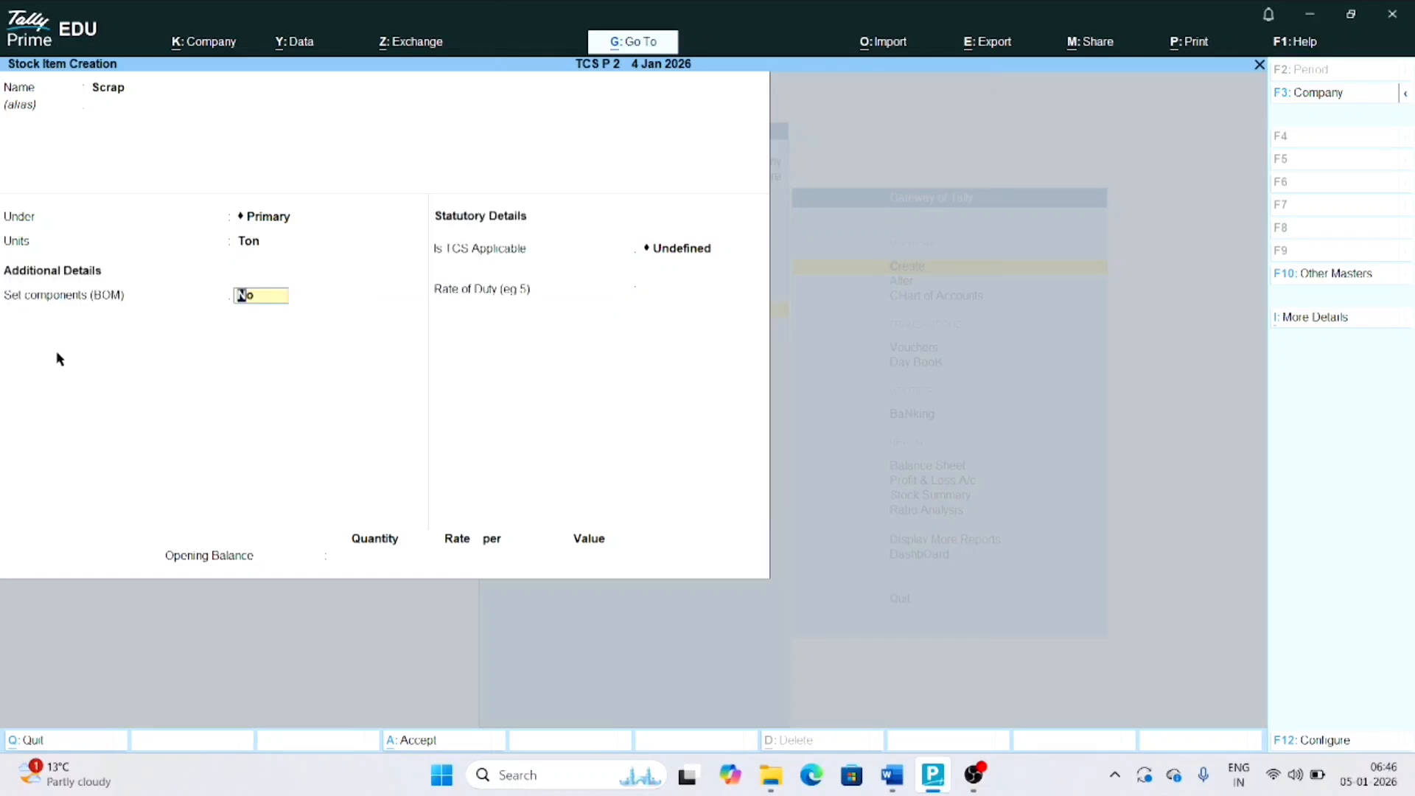
key(Return)
Set 'Set options for Stock Item Behaviour' to Yes in the item configuration
key(F12)
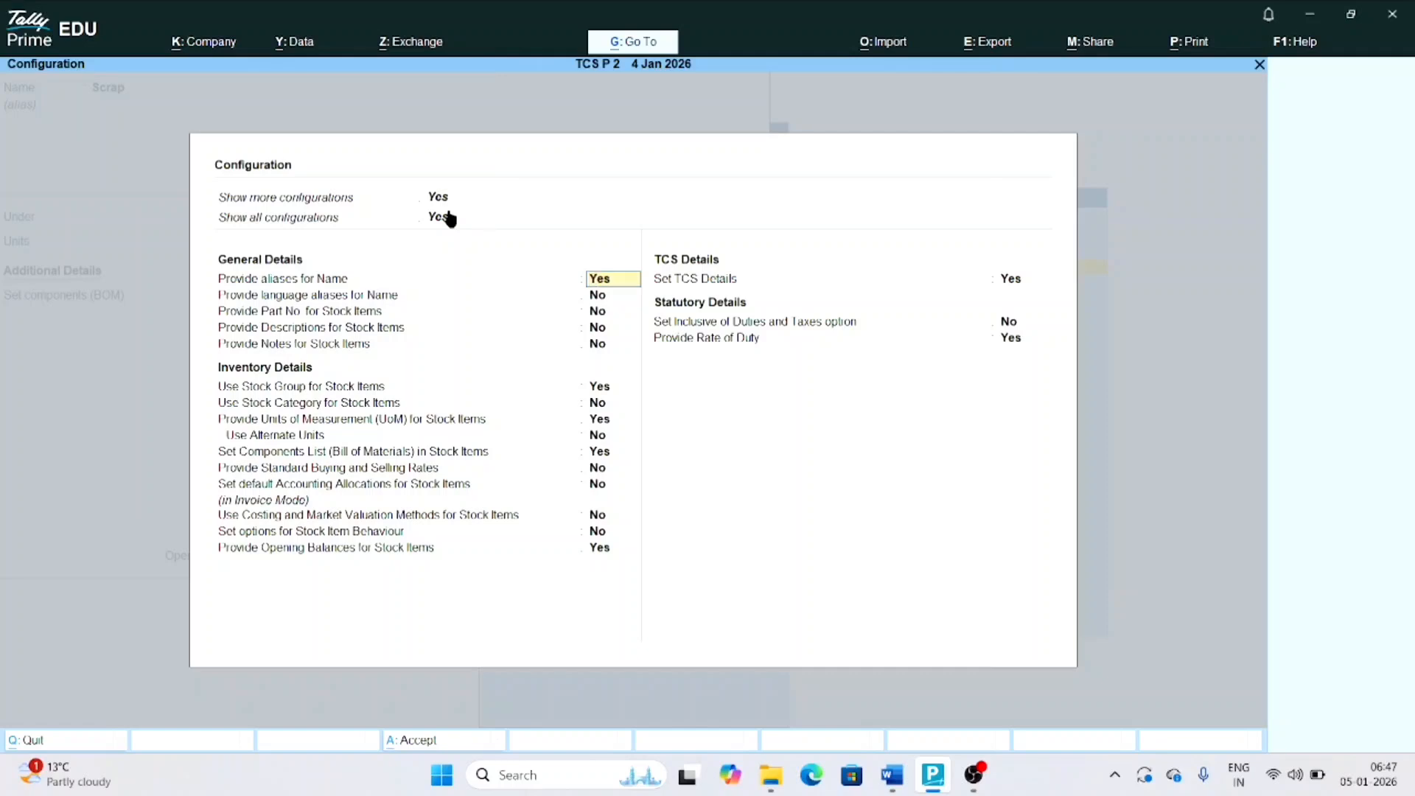
click(384, 533)
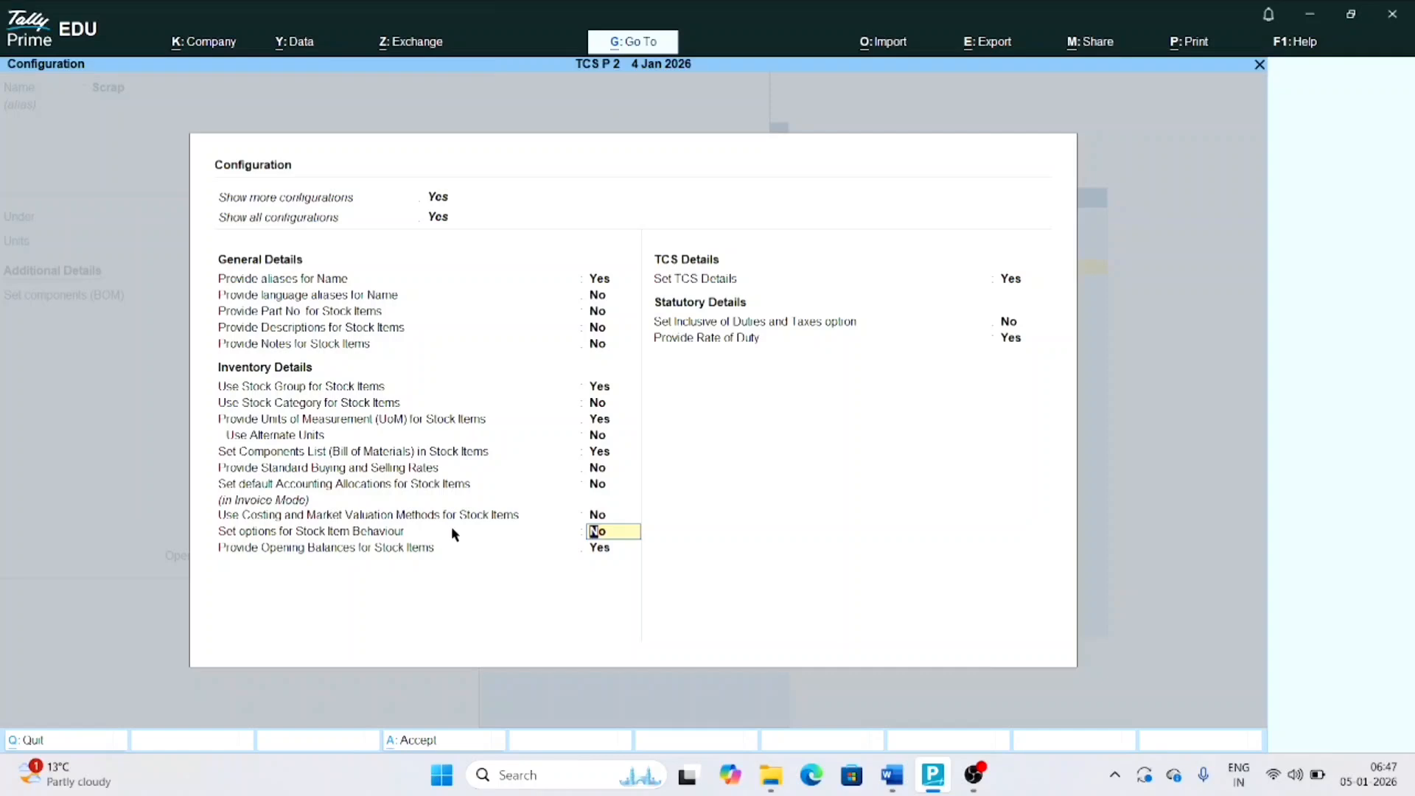
key(Return)
key(Return)
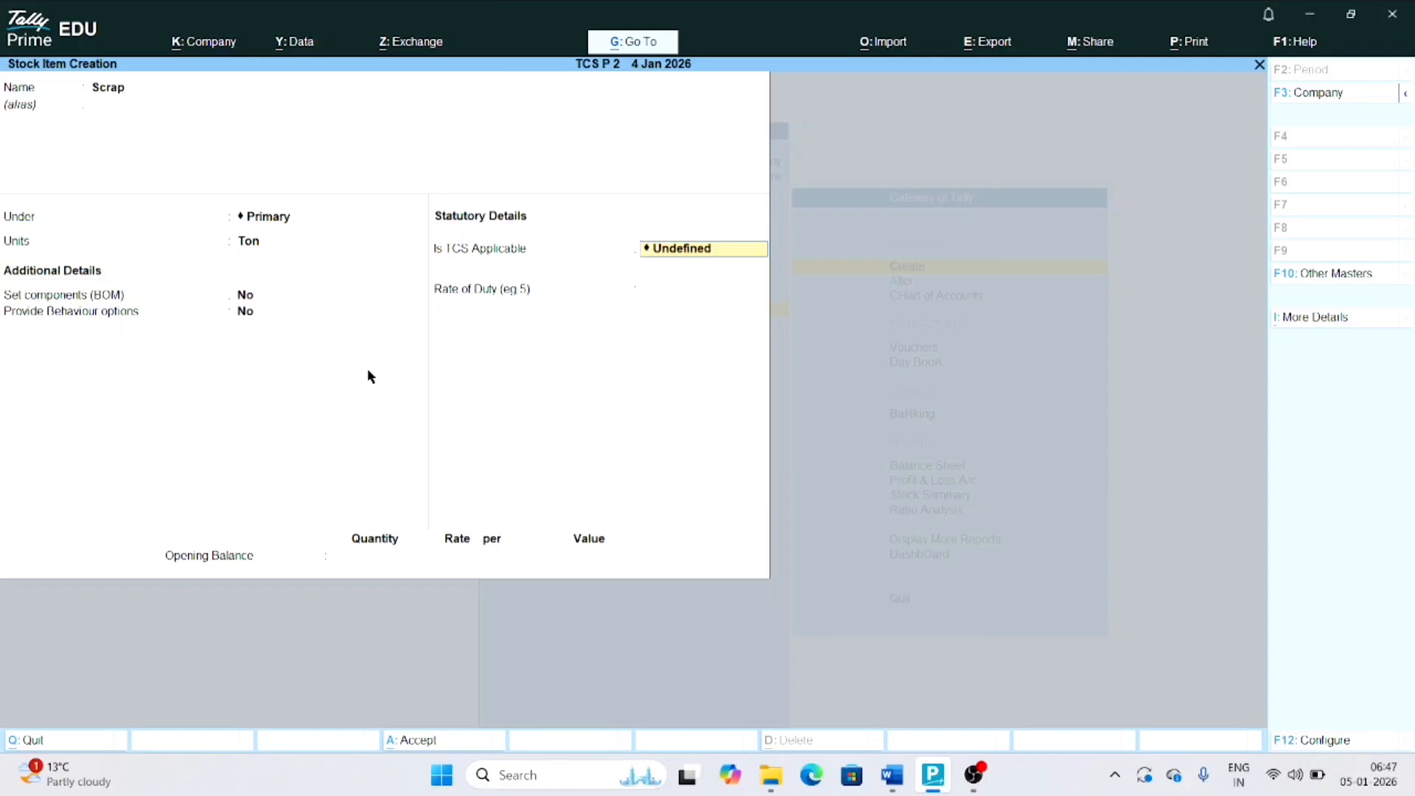
Turn on Scrap's behaviour options with Ignore negative balances and Treat all sales as new manufacture set to Yes
key(BackSpace)
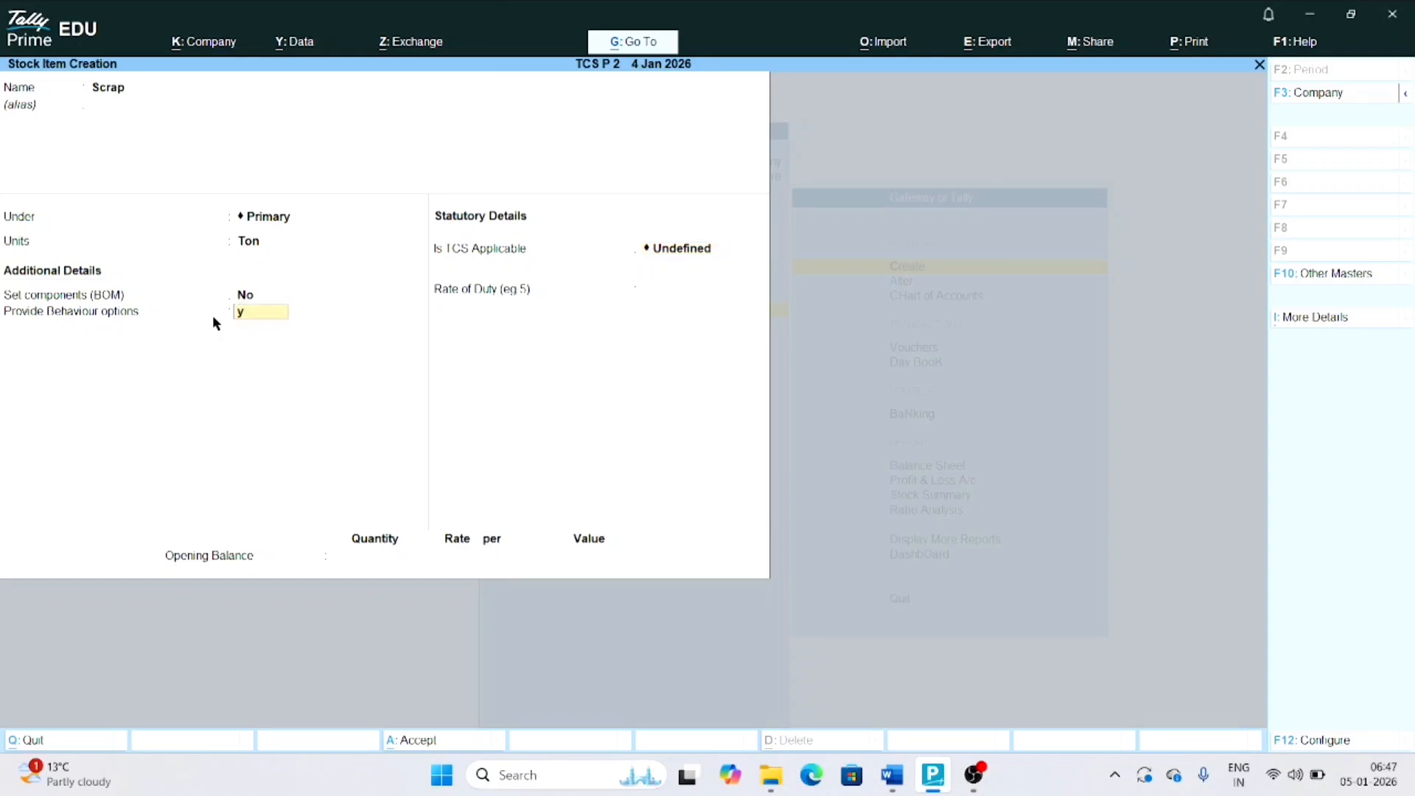
text(y)
key(Return)
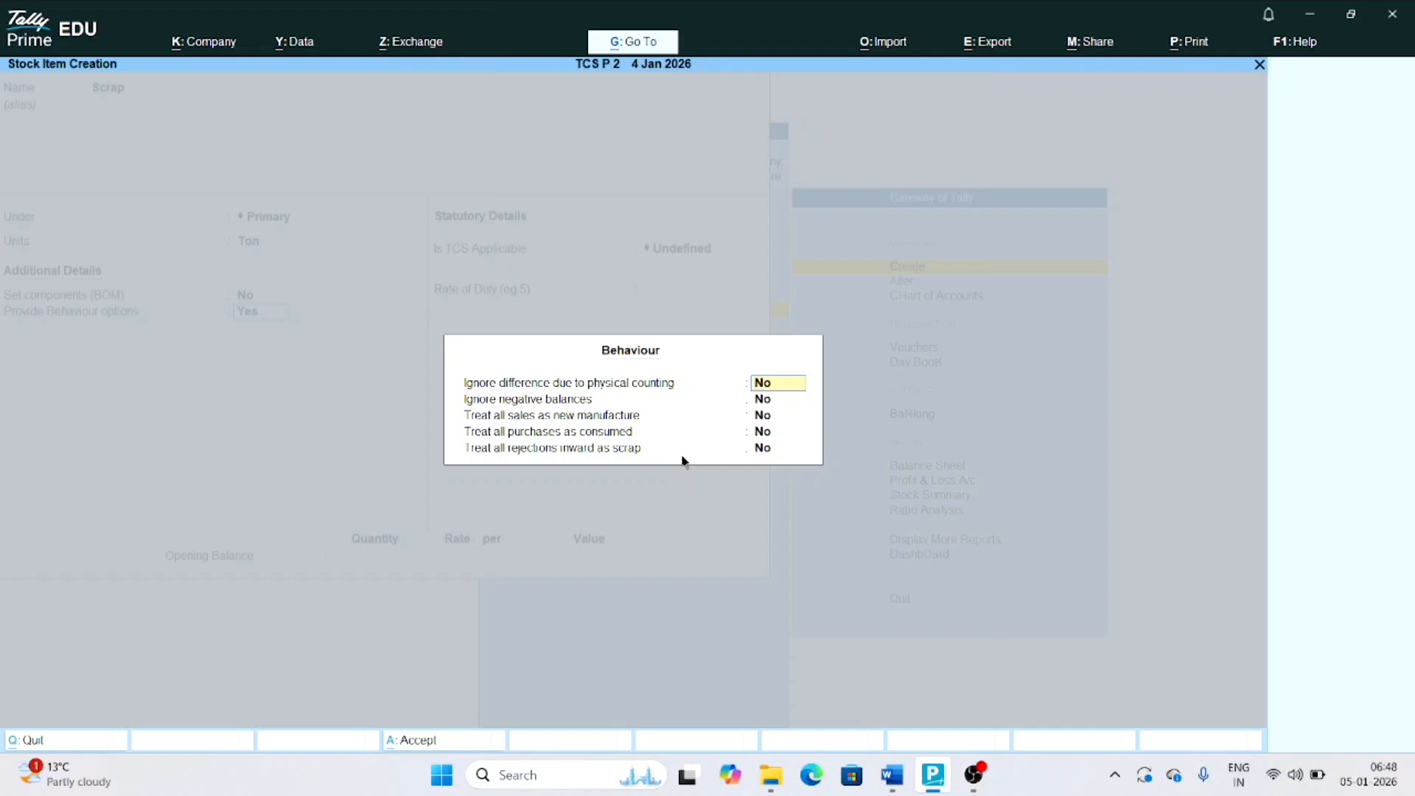
key(Return)
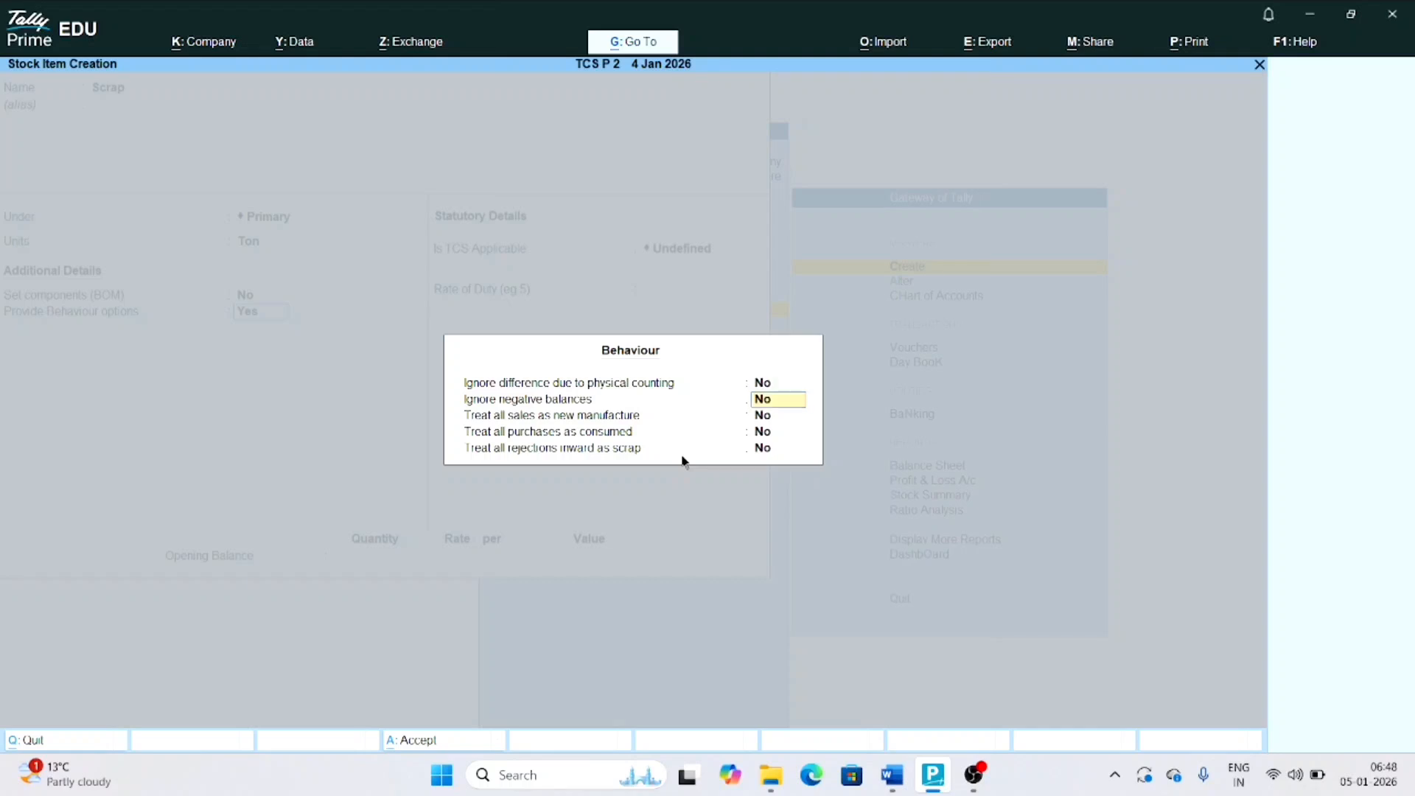
key(y)
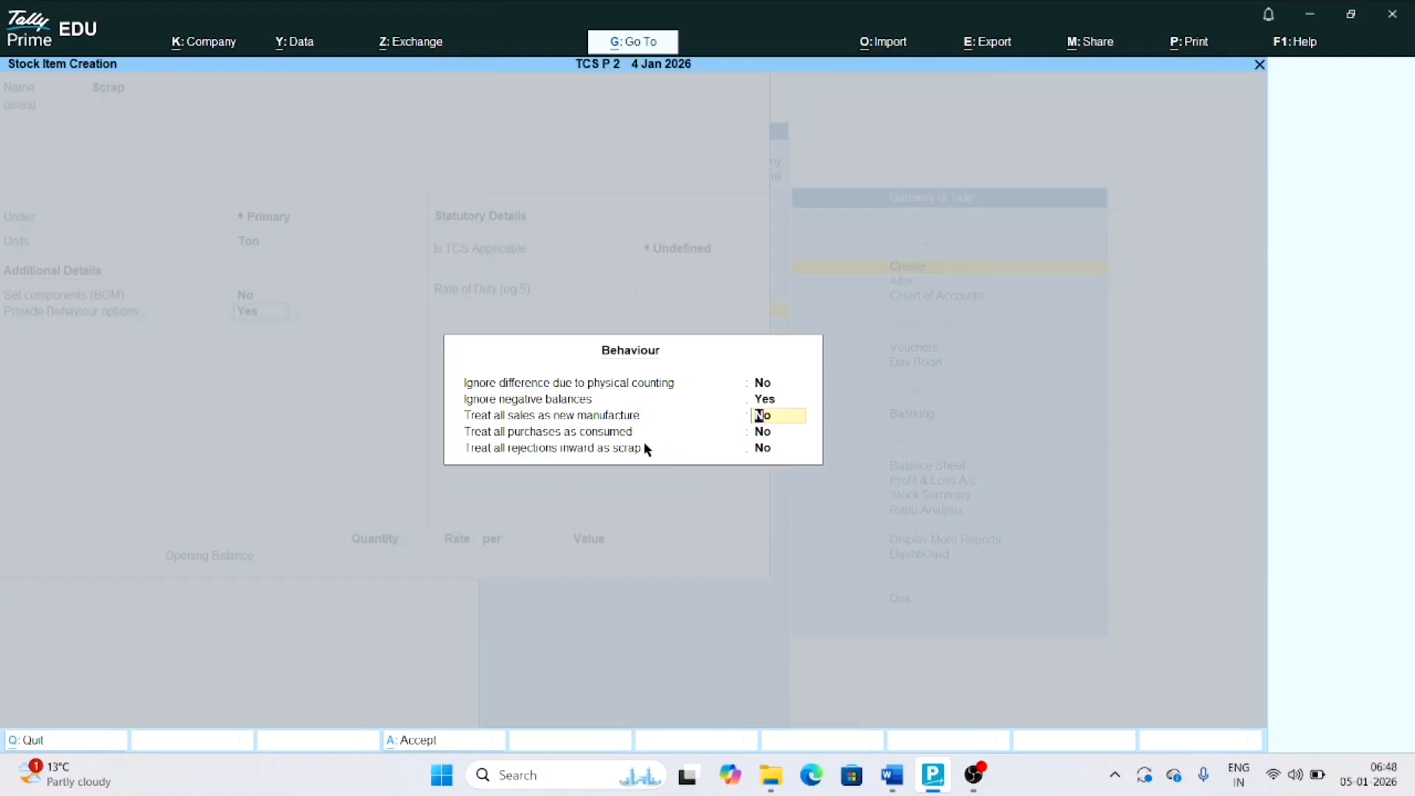
text(y)
key(Return)
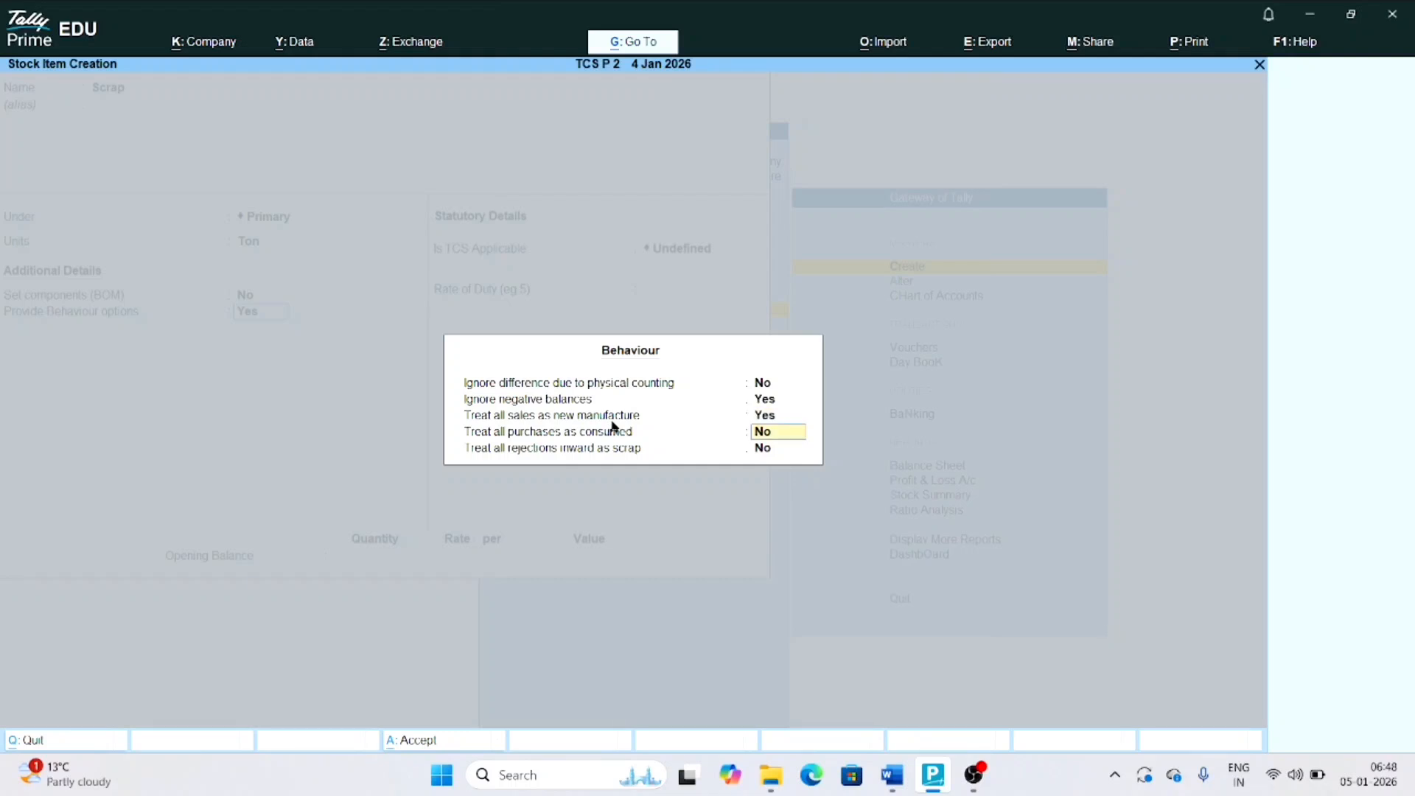
key(Return)
key(Return)
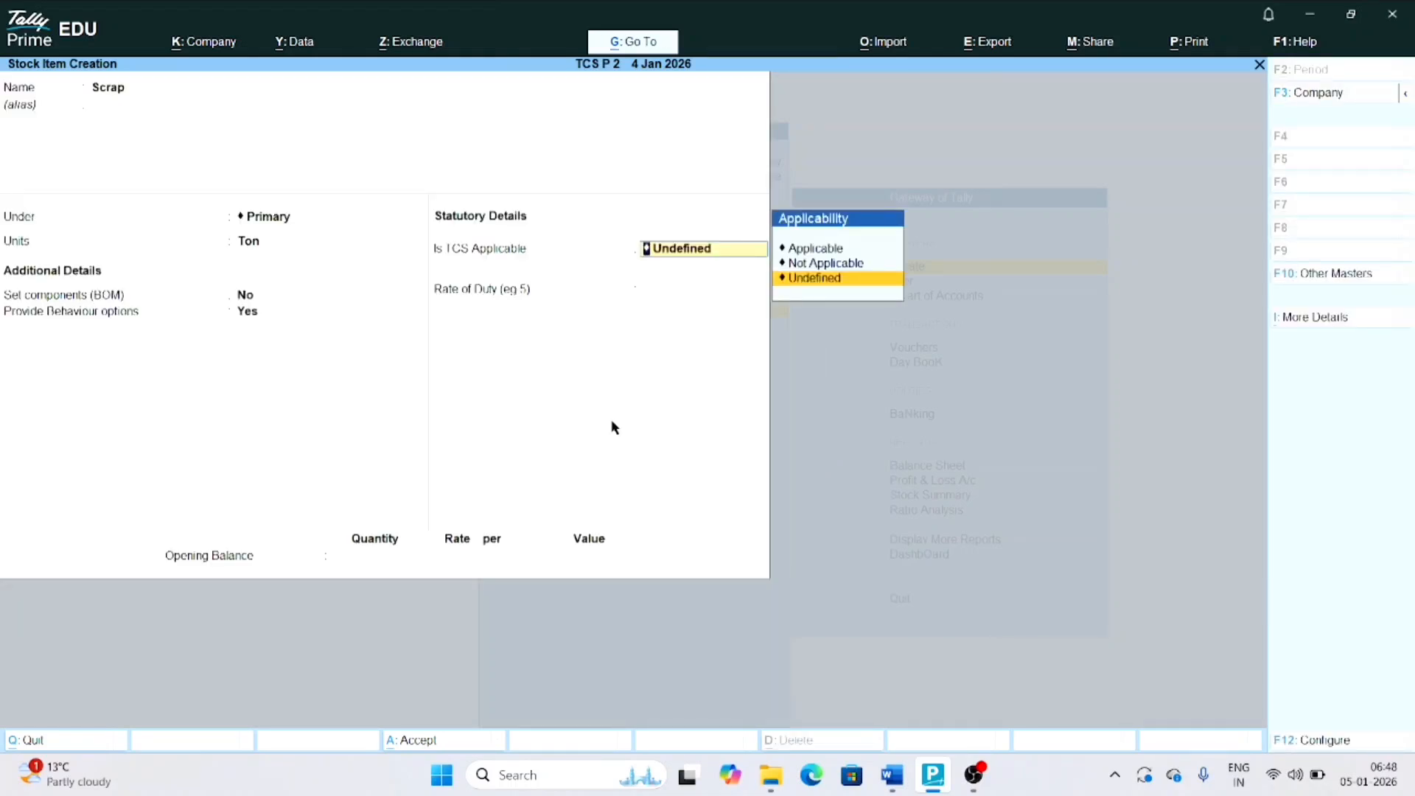
Make the Scrap item TCS applicable, with nature of goods Scrap and rate of duty 1
key(Up)
key(Up)
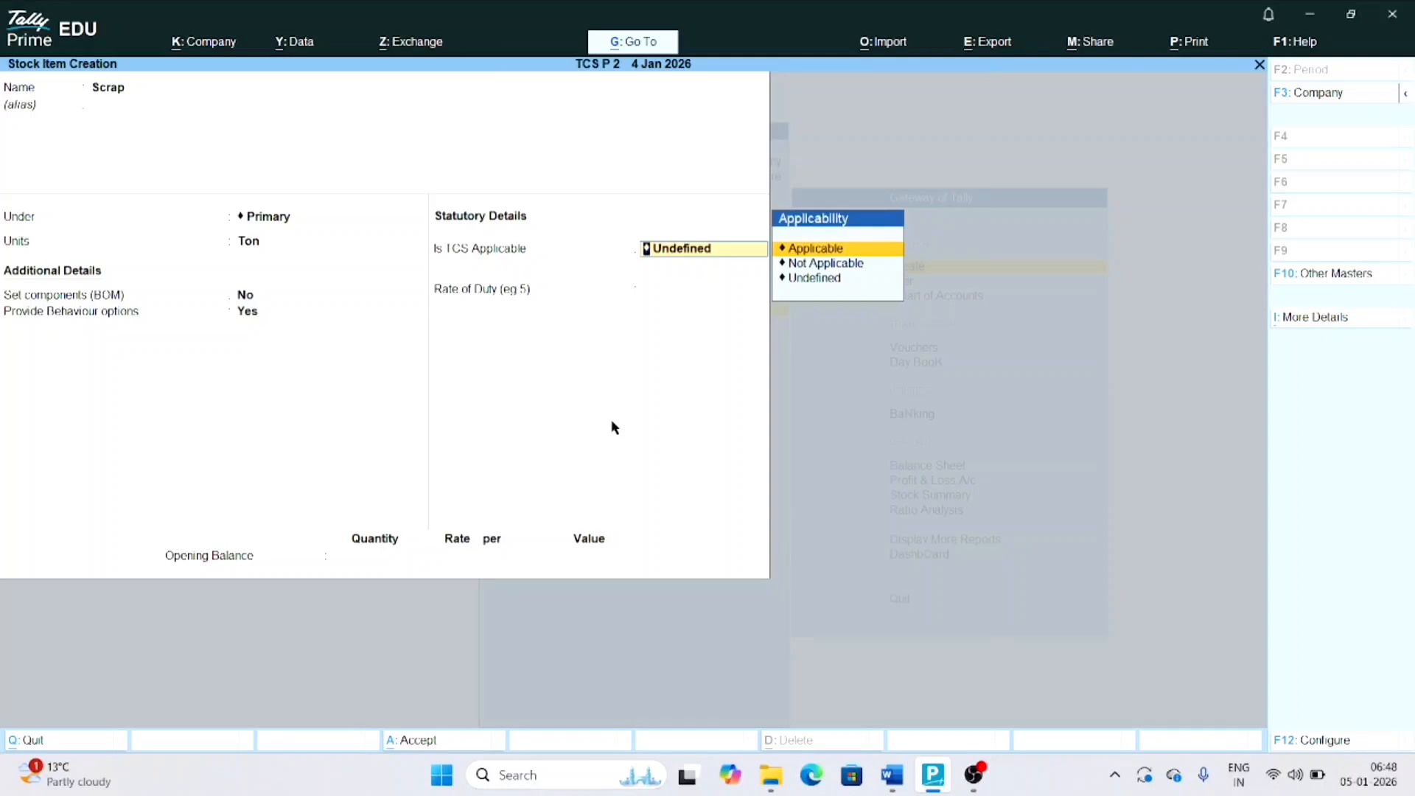
key(Return)
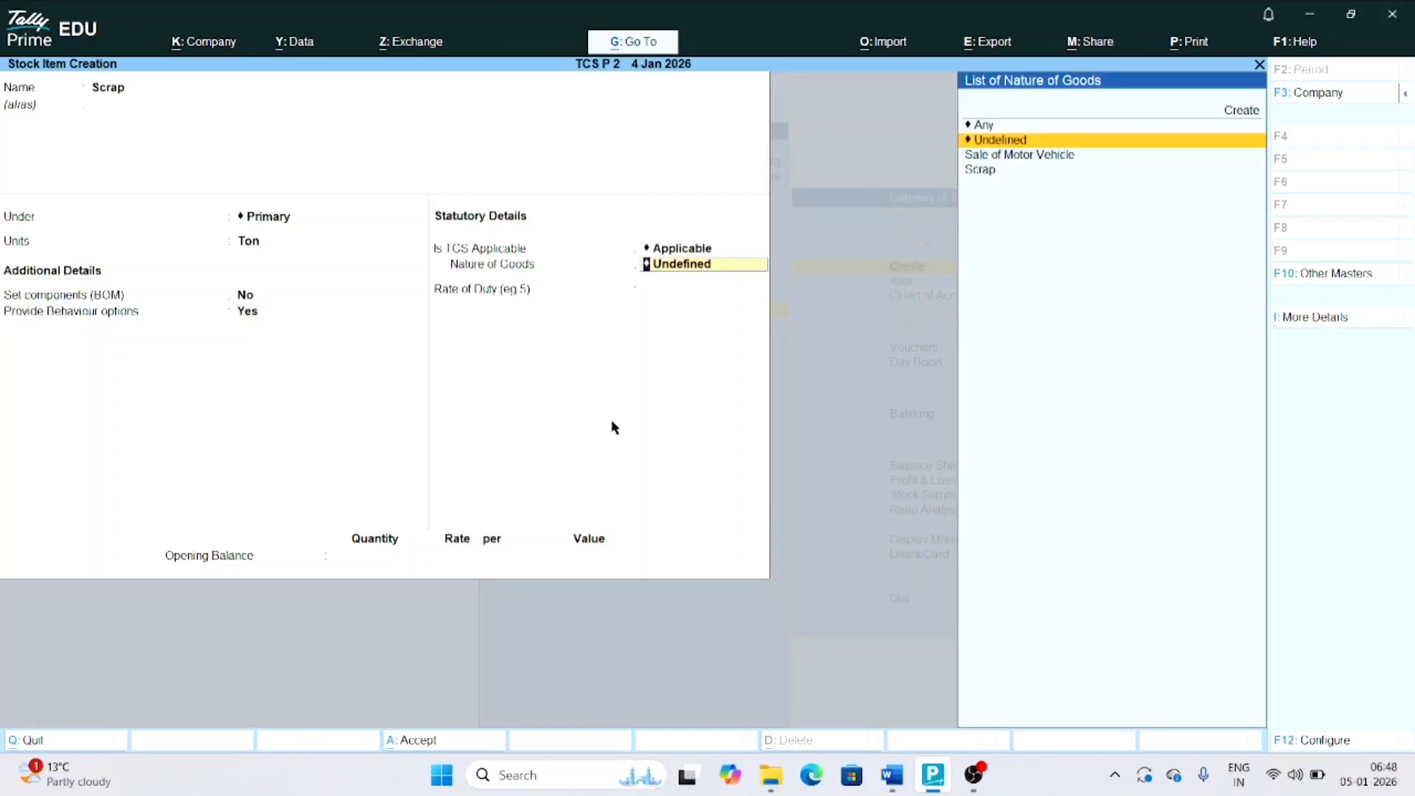
key(Down)
key(Down)
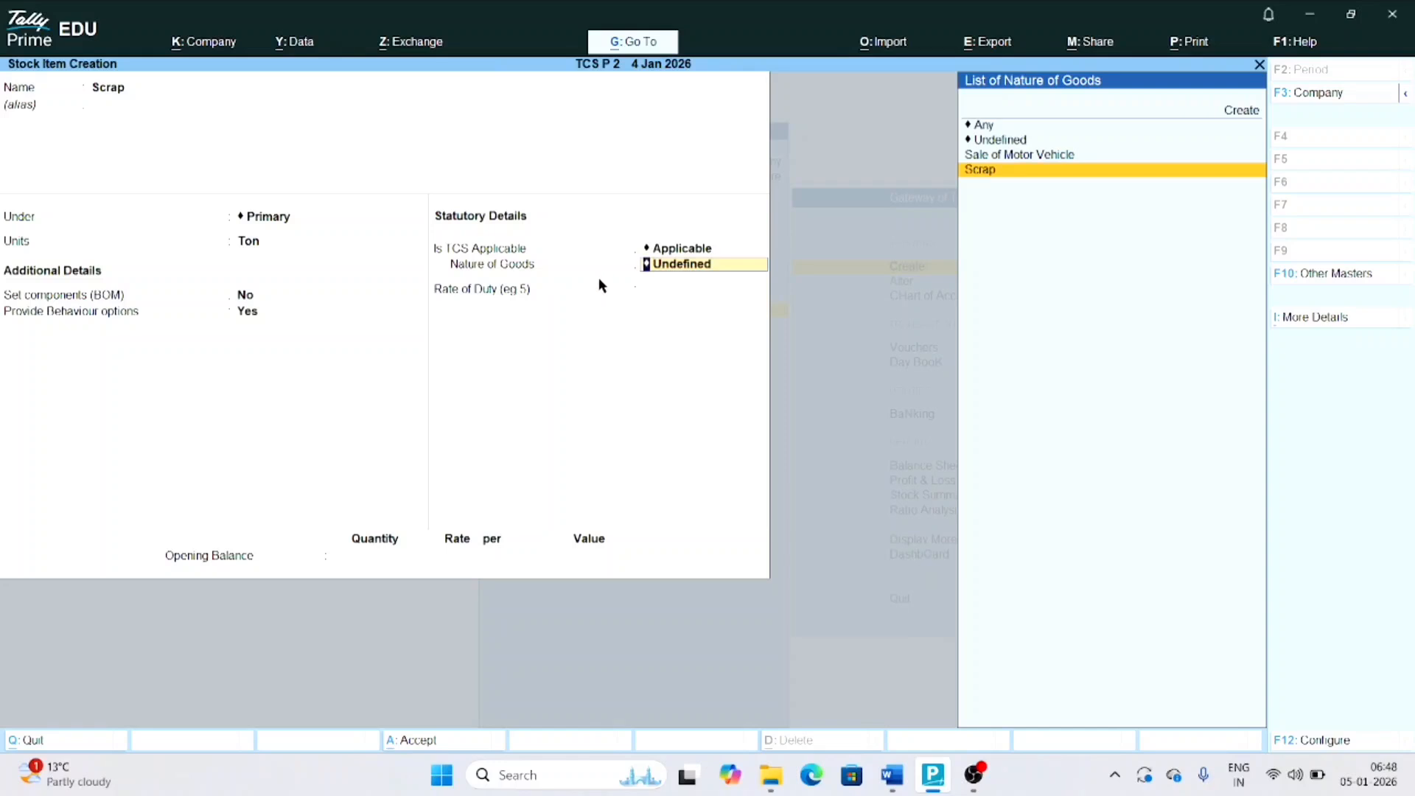
key(Return)
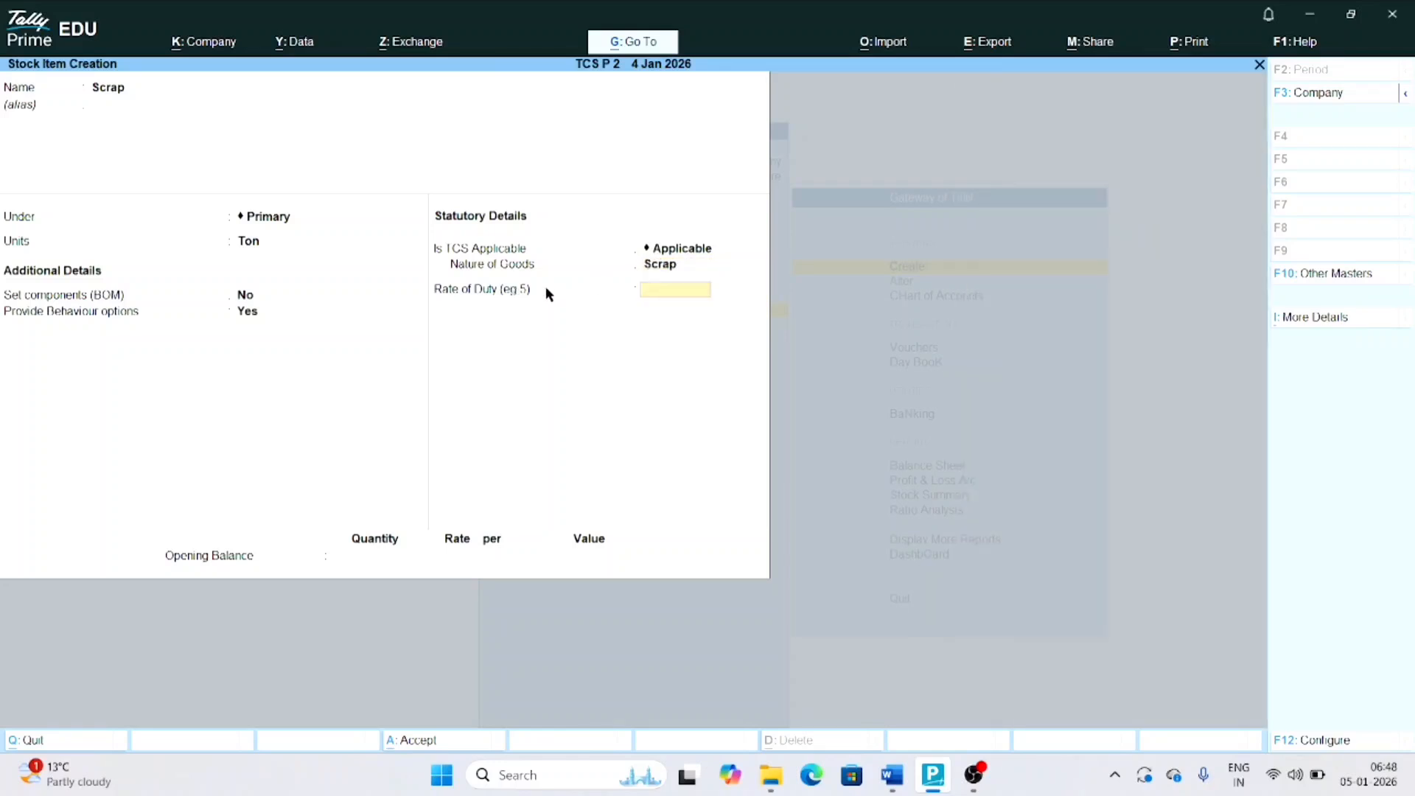
text(1)
key(Return)
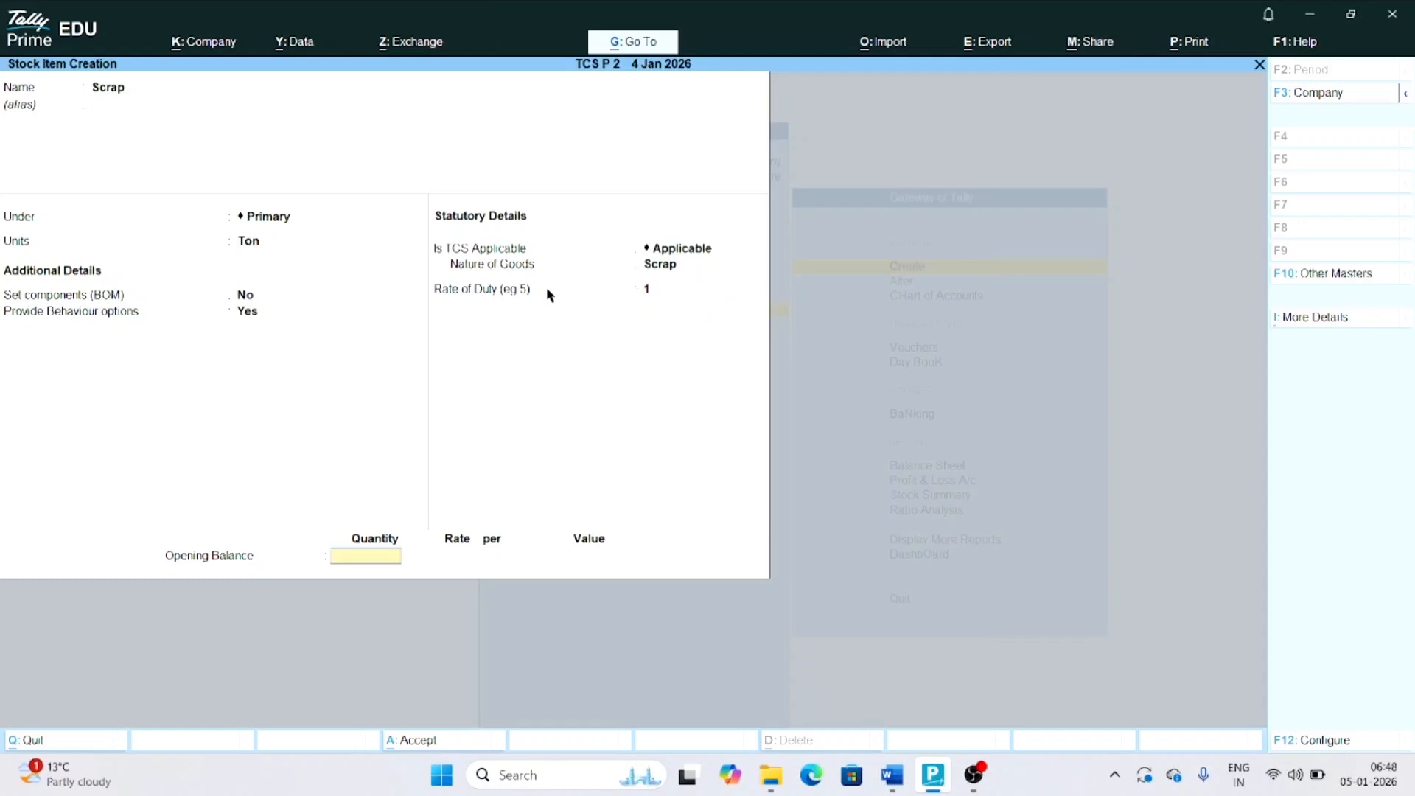
Save the Scrap stock item and leave the creation form
key(Return)
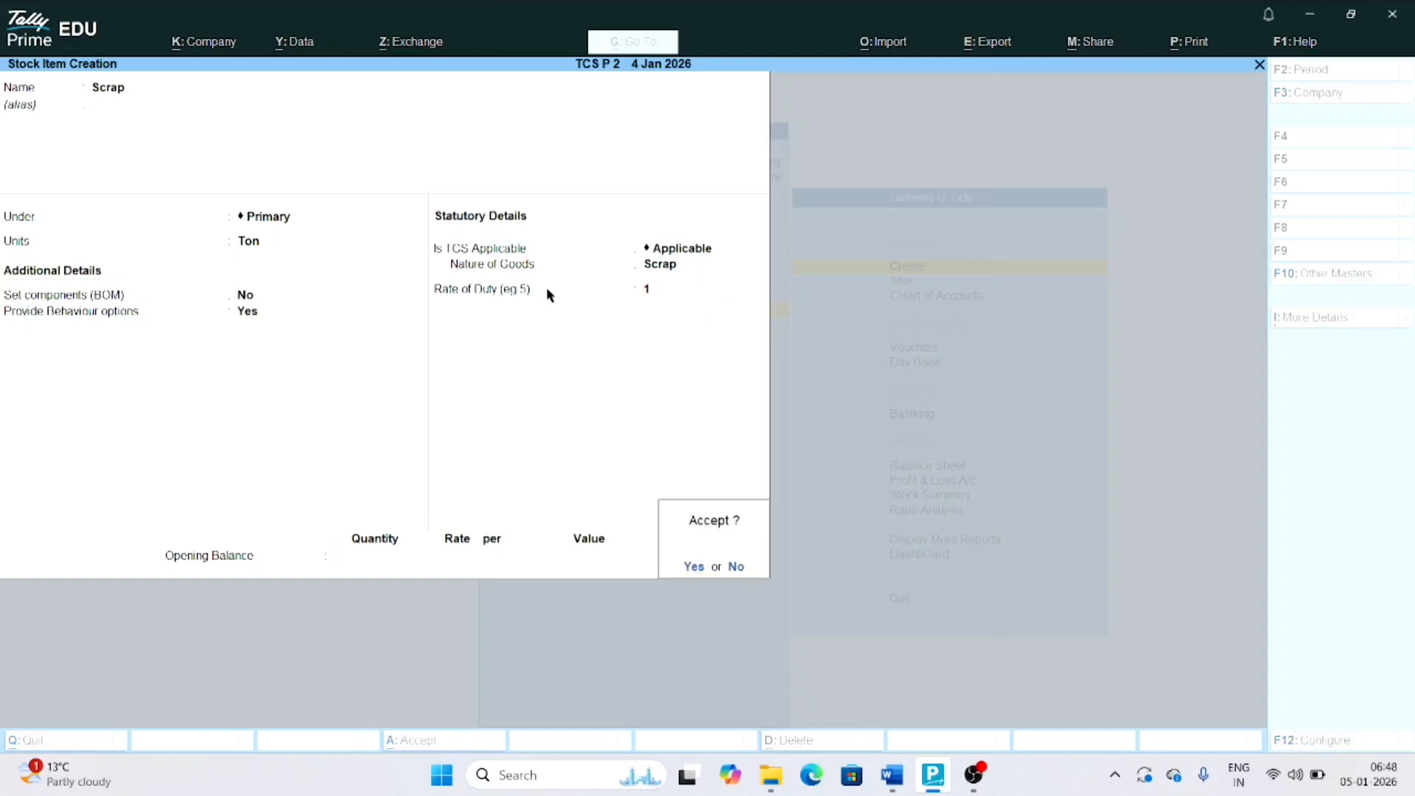
key(Return)
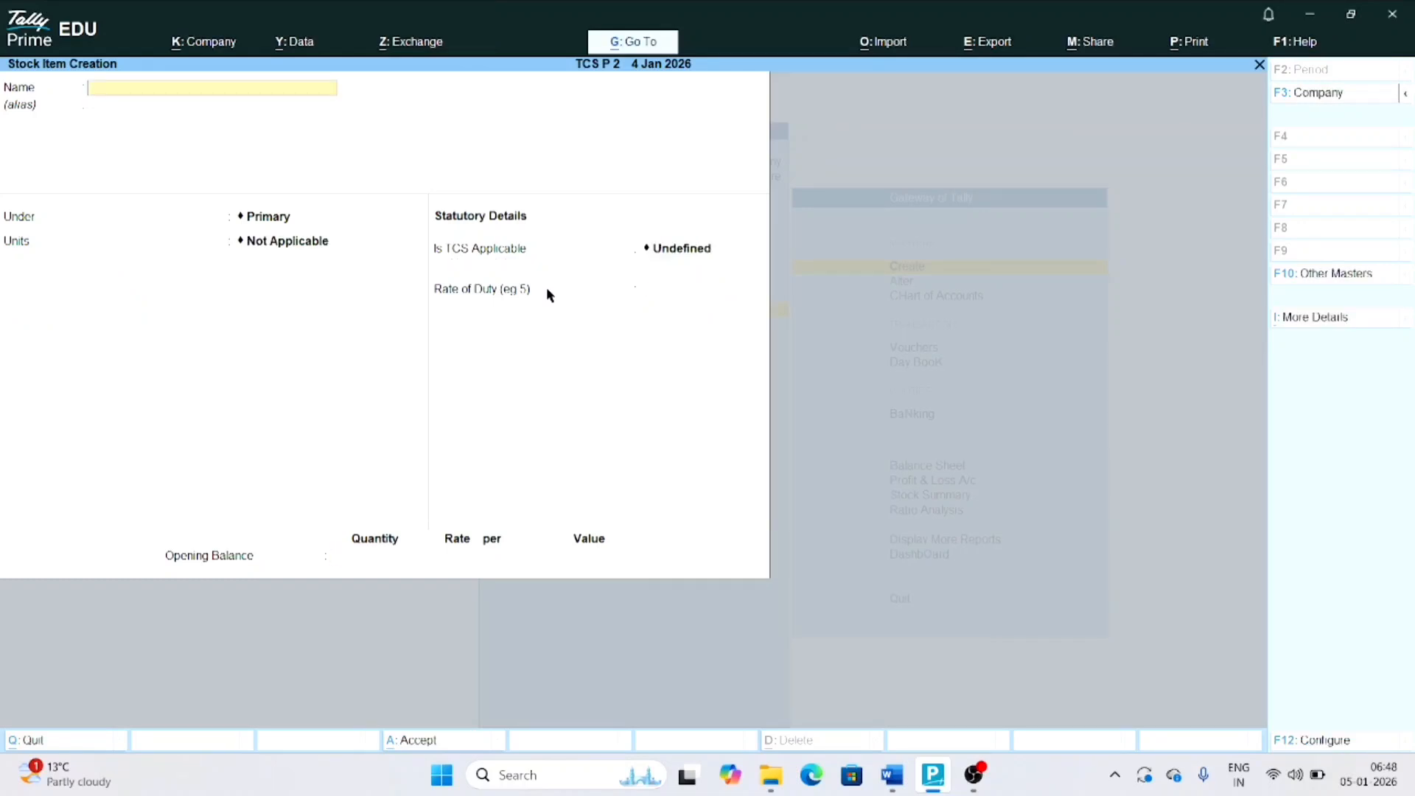
key(Escape)
Confirm the return to Gateway of Tally and start a new Sales voucher
key(Return)
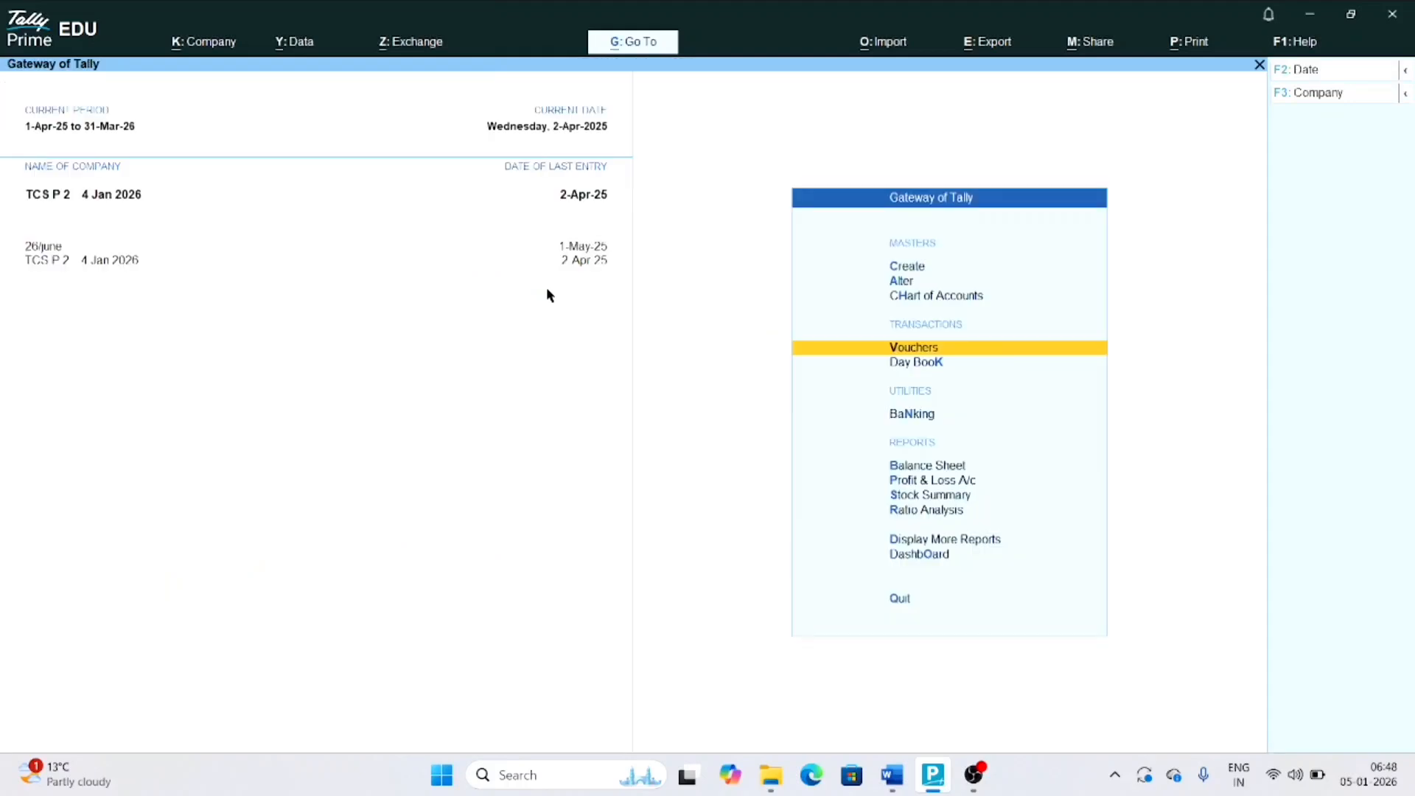
key(Return)
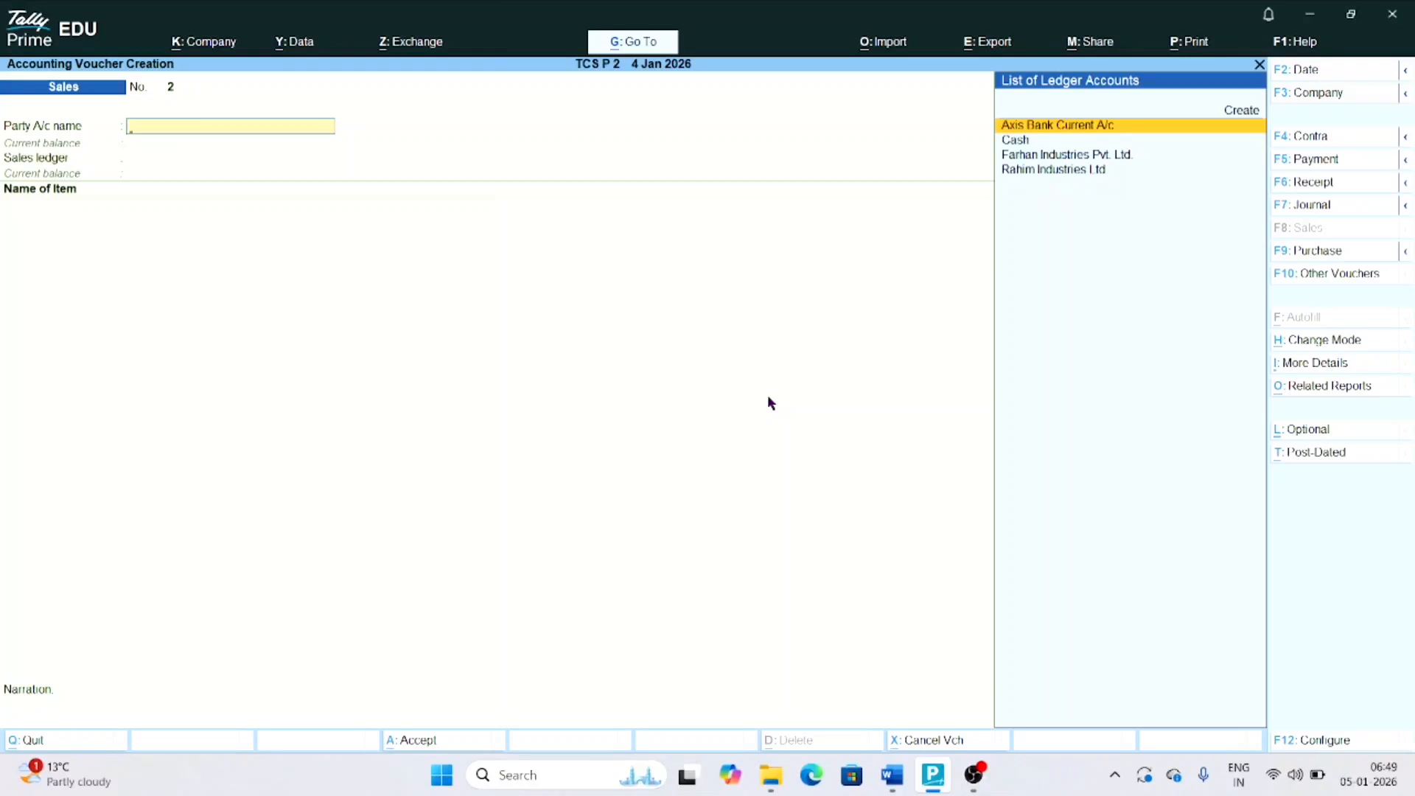
key(ctrl+h)
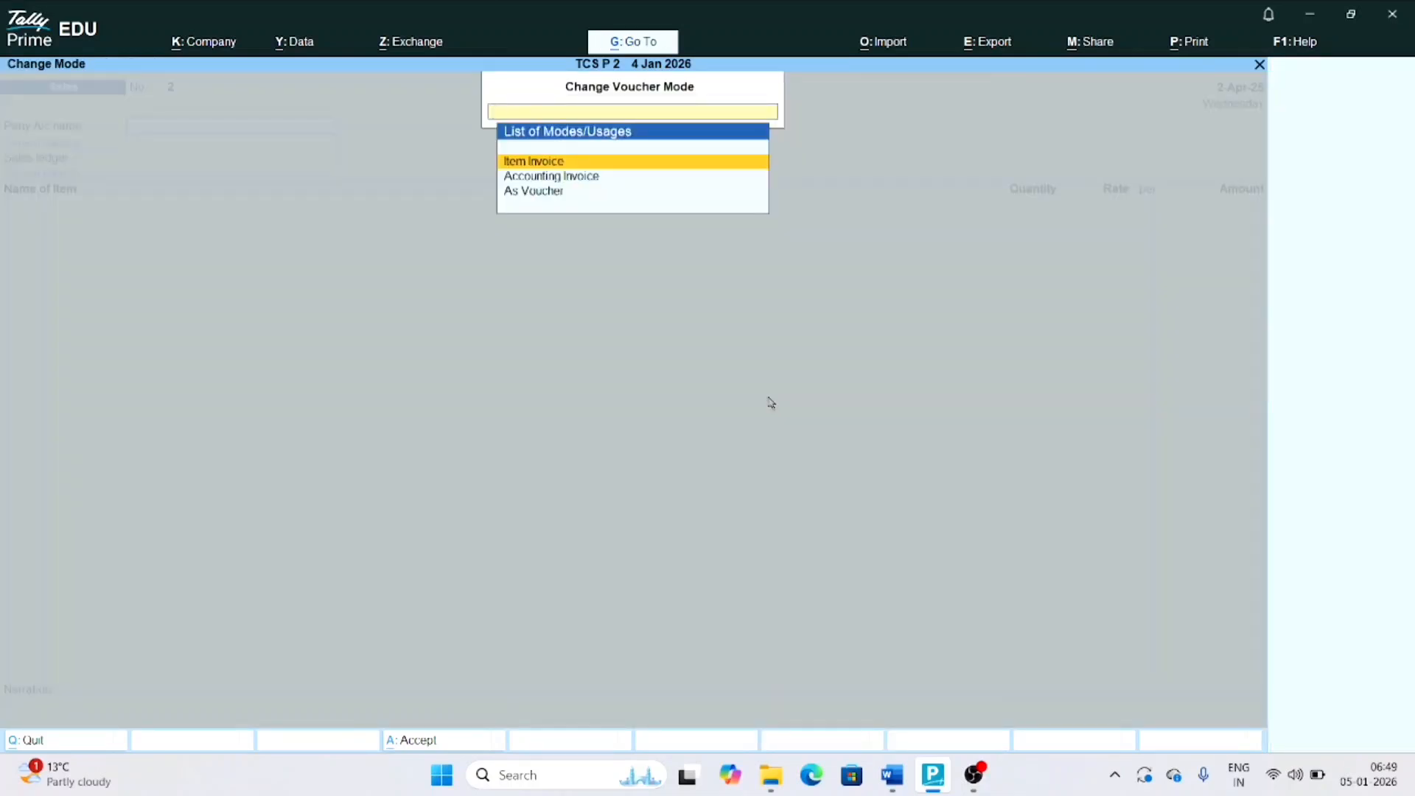
key(Escape)
Change the voucher date to 1-Apr-2025 and select Farhan Industries Pvt. Ltd. as the party
key(F2)
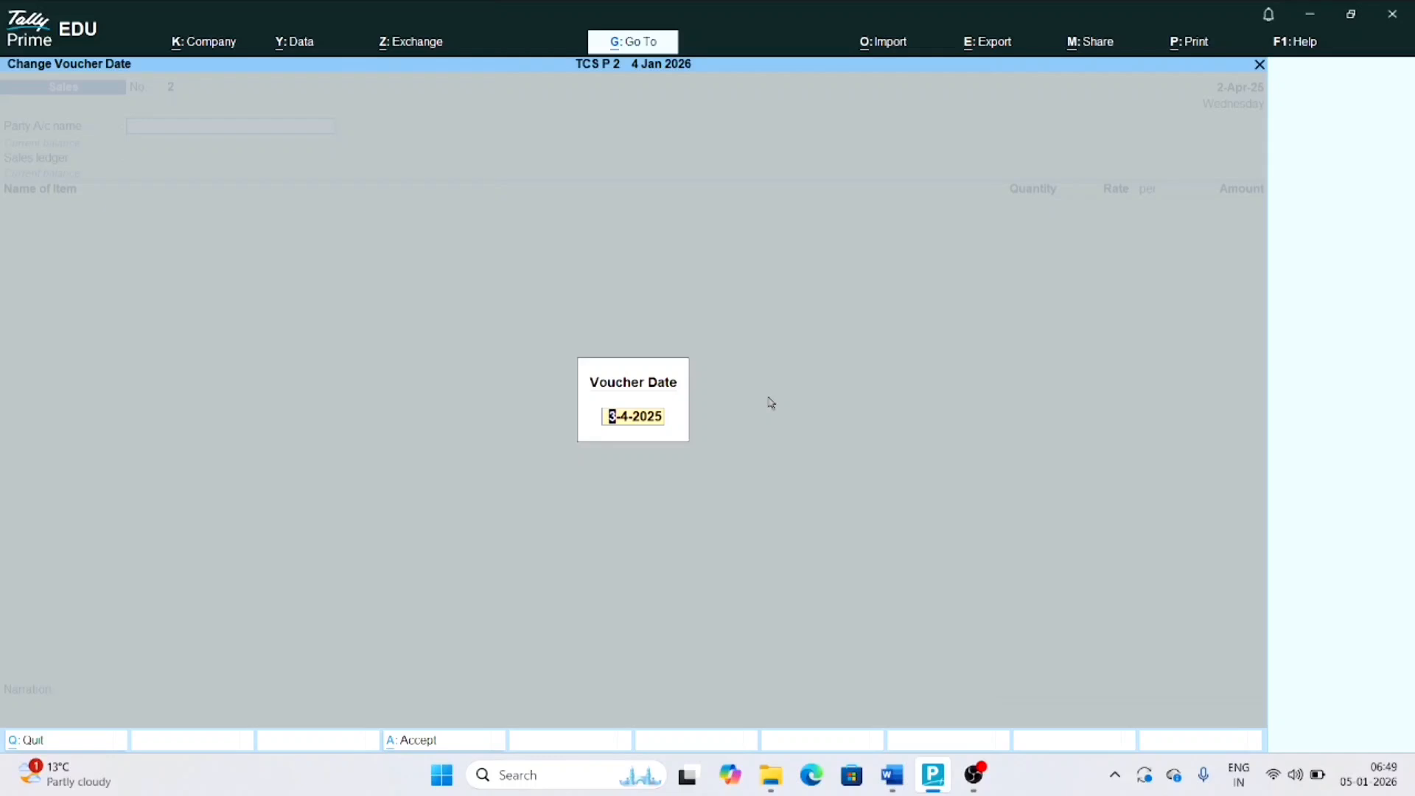
text(1)
key(Return)
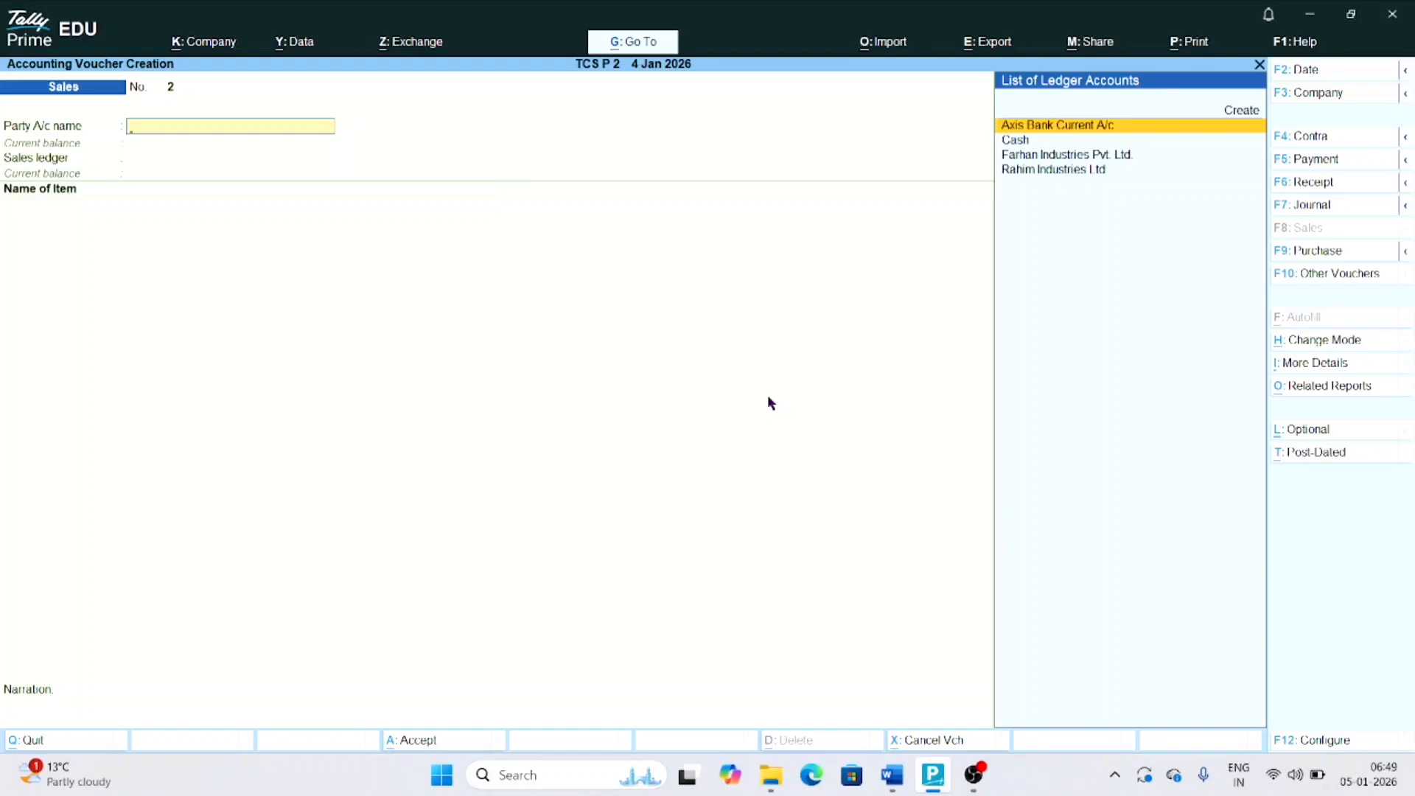
key(Down)
key(Down)
key(Return)
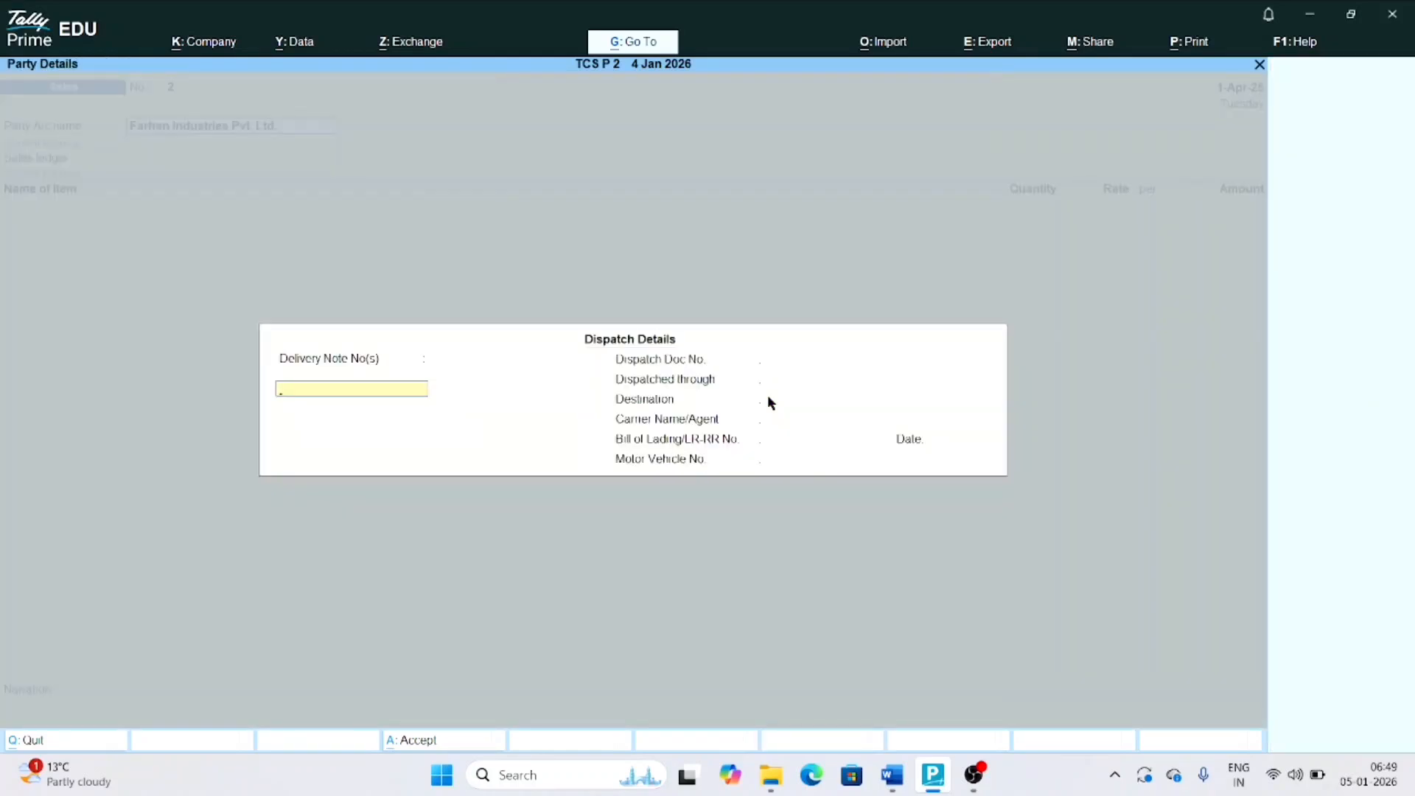
key(ctrl+a)
key(ctrl+a)
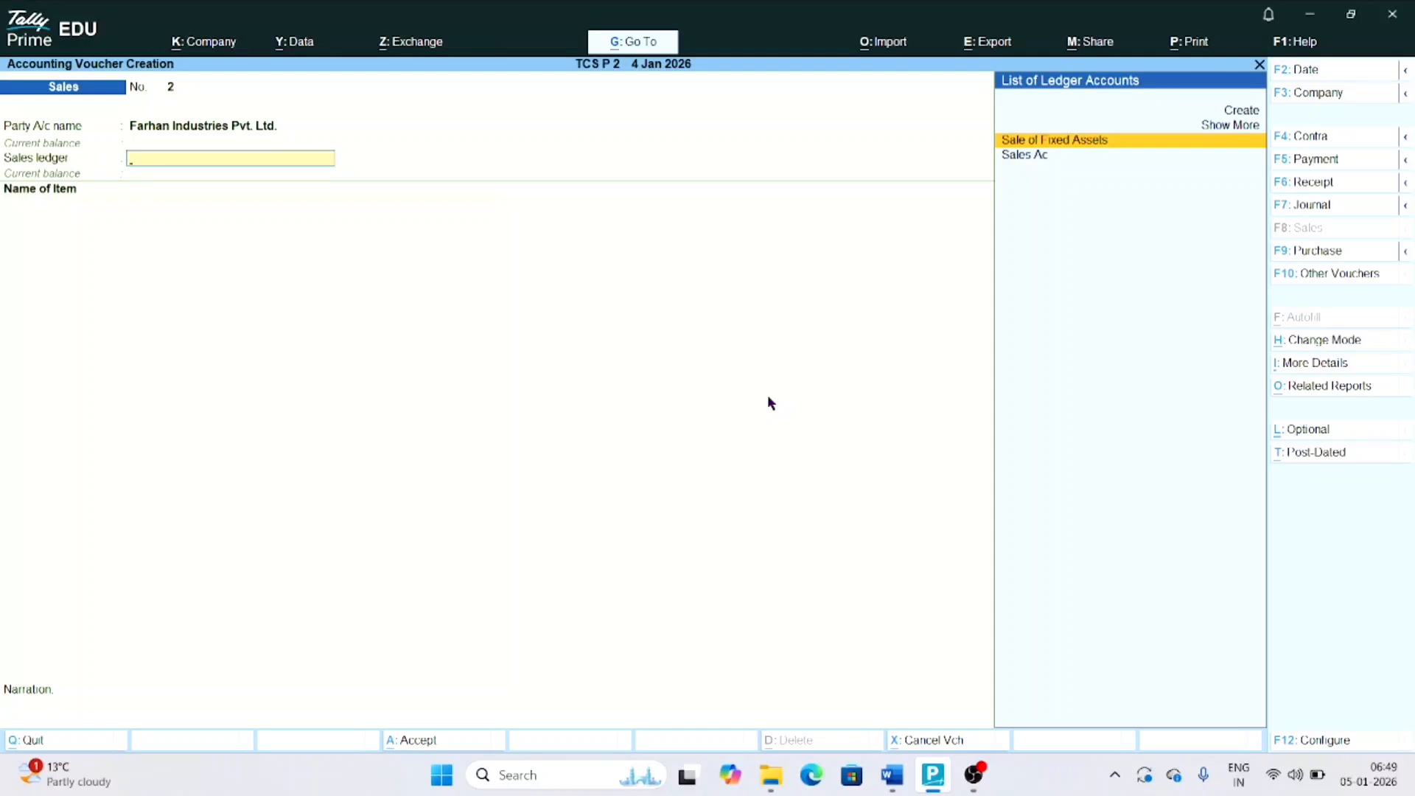
Abandon the sales voucher and open the Sale of Scrap ledger for alteration
key(Escape)
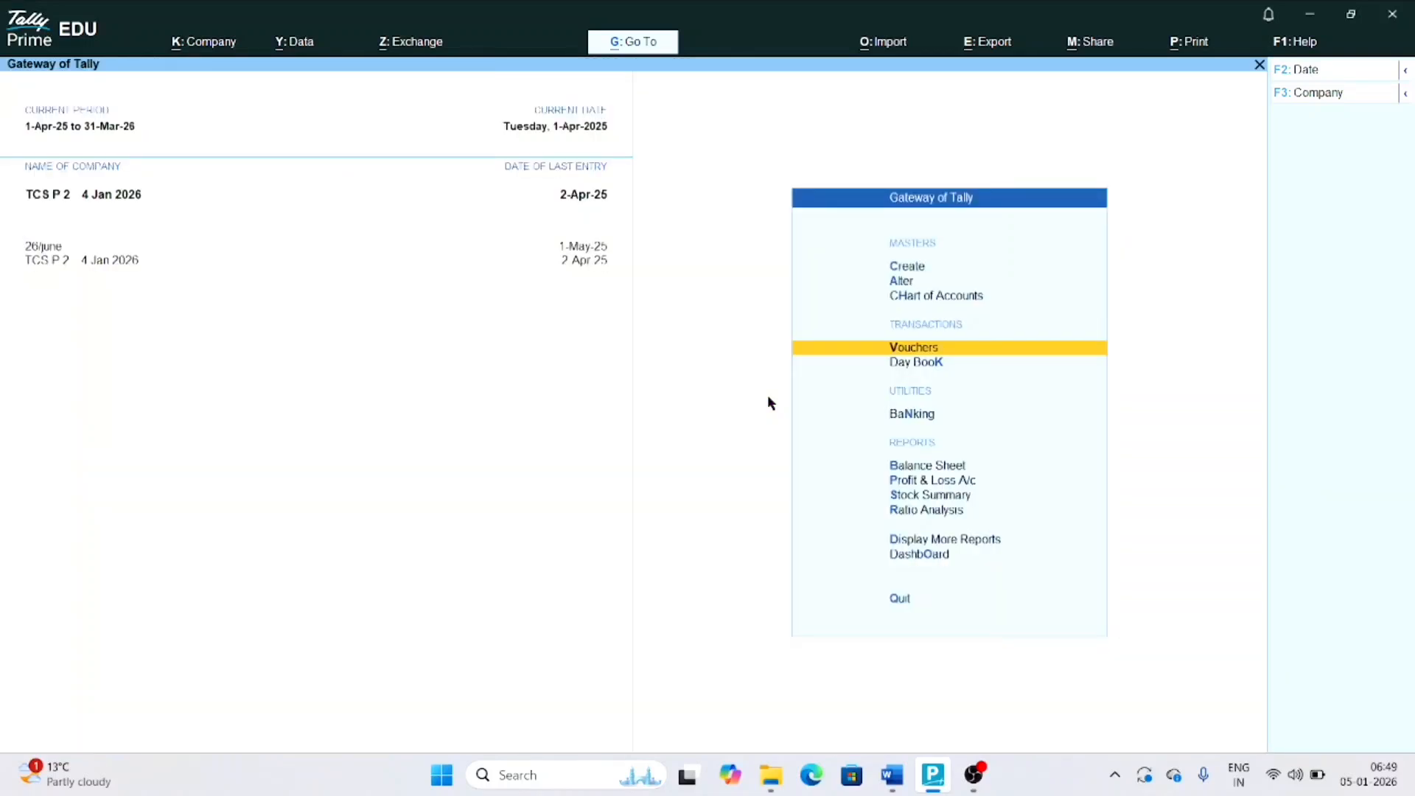
key(Up)
key(Up)
key(Return)
key(Down)
key(Down)
key(Down)
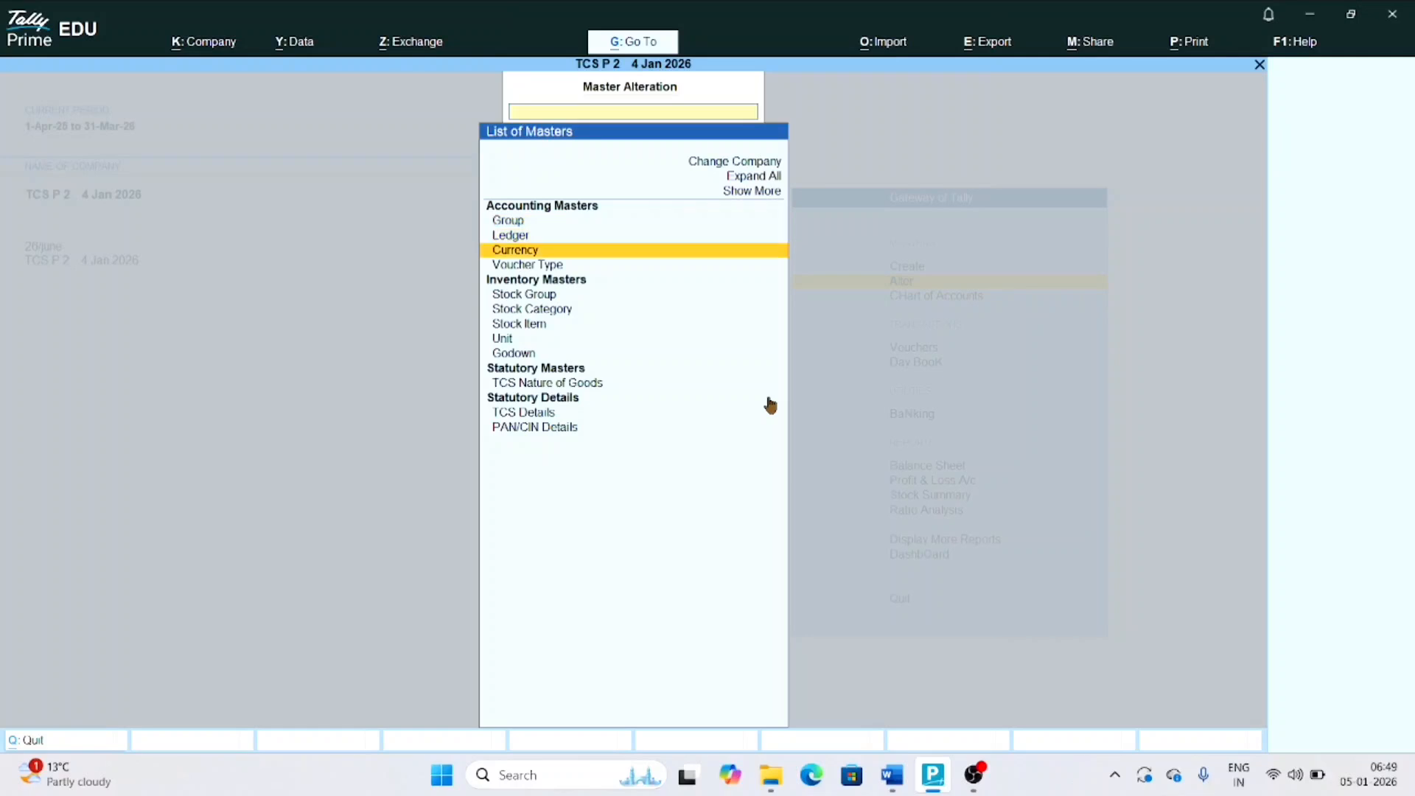
key(Up)
key(Up)
key(Return)
key(Down)
key(Down)
key(Down)
key(Down)
key(Down)
key(Down)
key(Down)
key(Down)
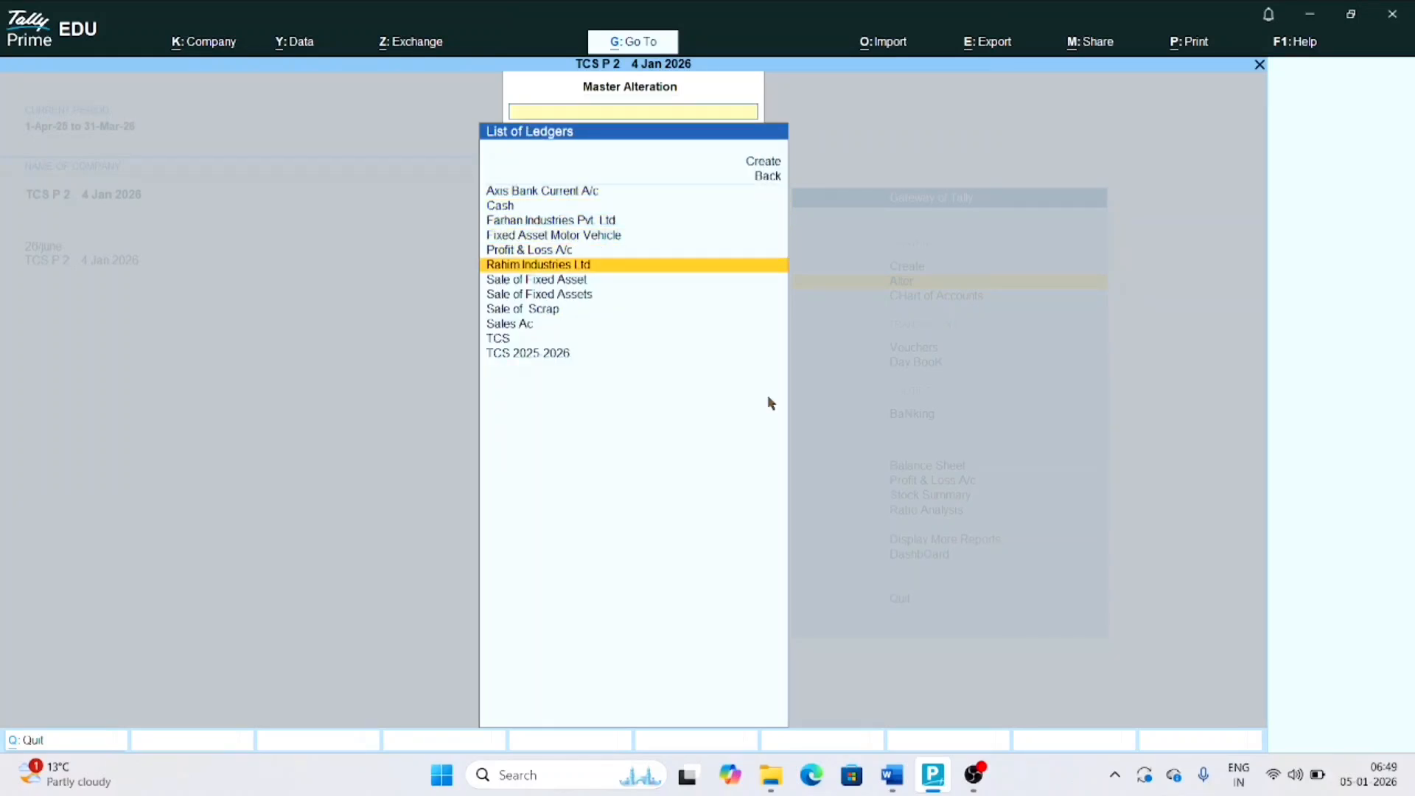
key(Return)
key(Escape)
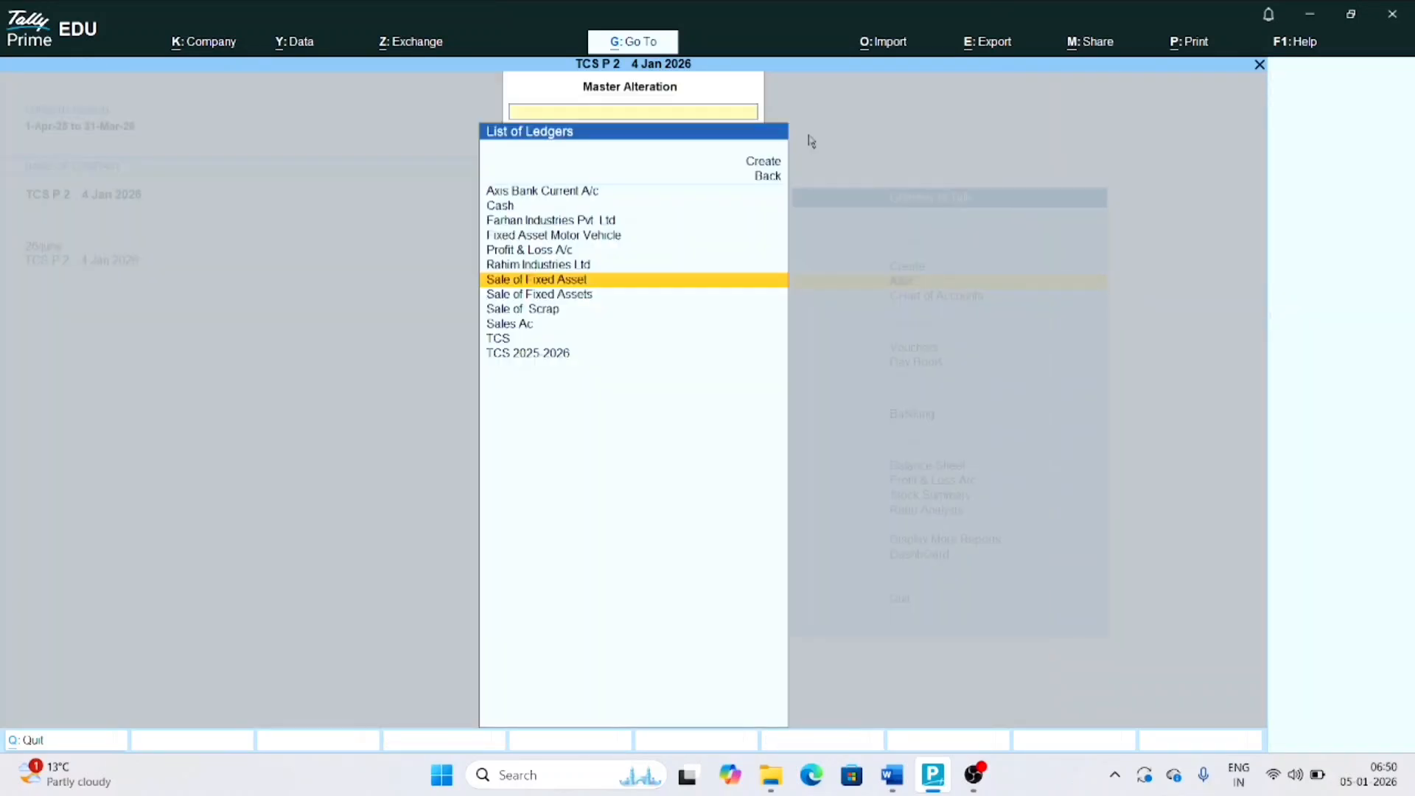
key(Down)
key(Down)
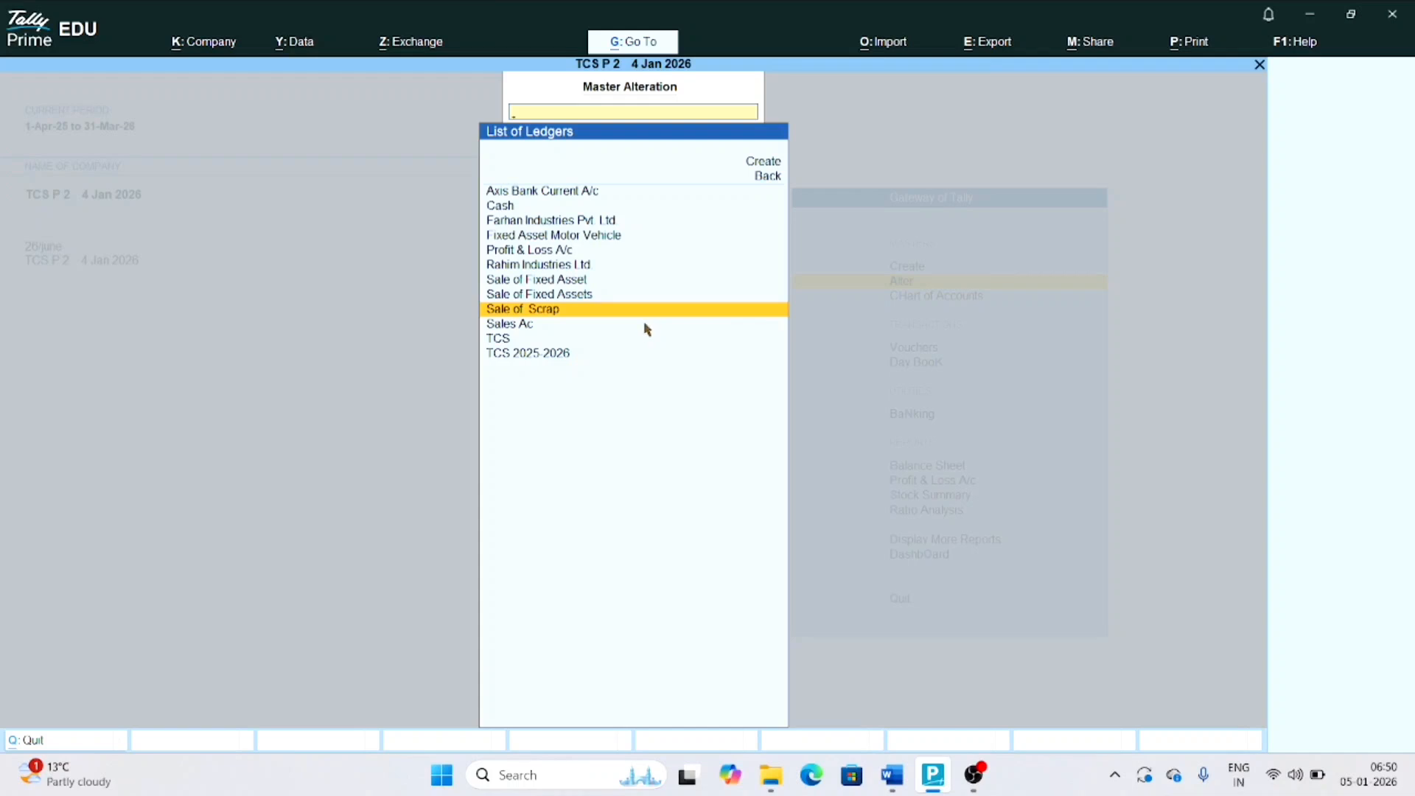
key(Return)
Regroup Sale of Scrap under Sales Accounts and save the ledger
key(Return)
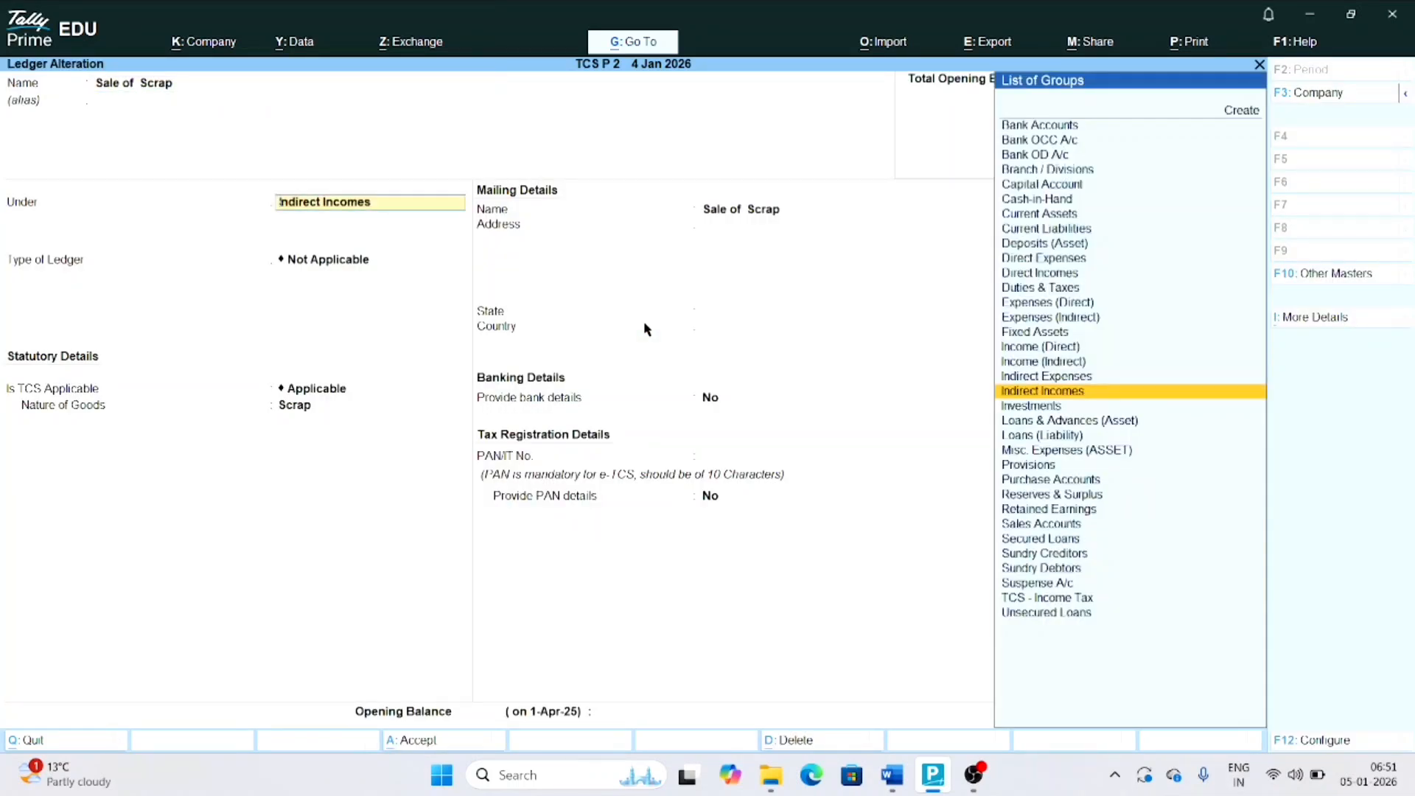
text(Sal)
key(Return)
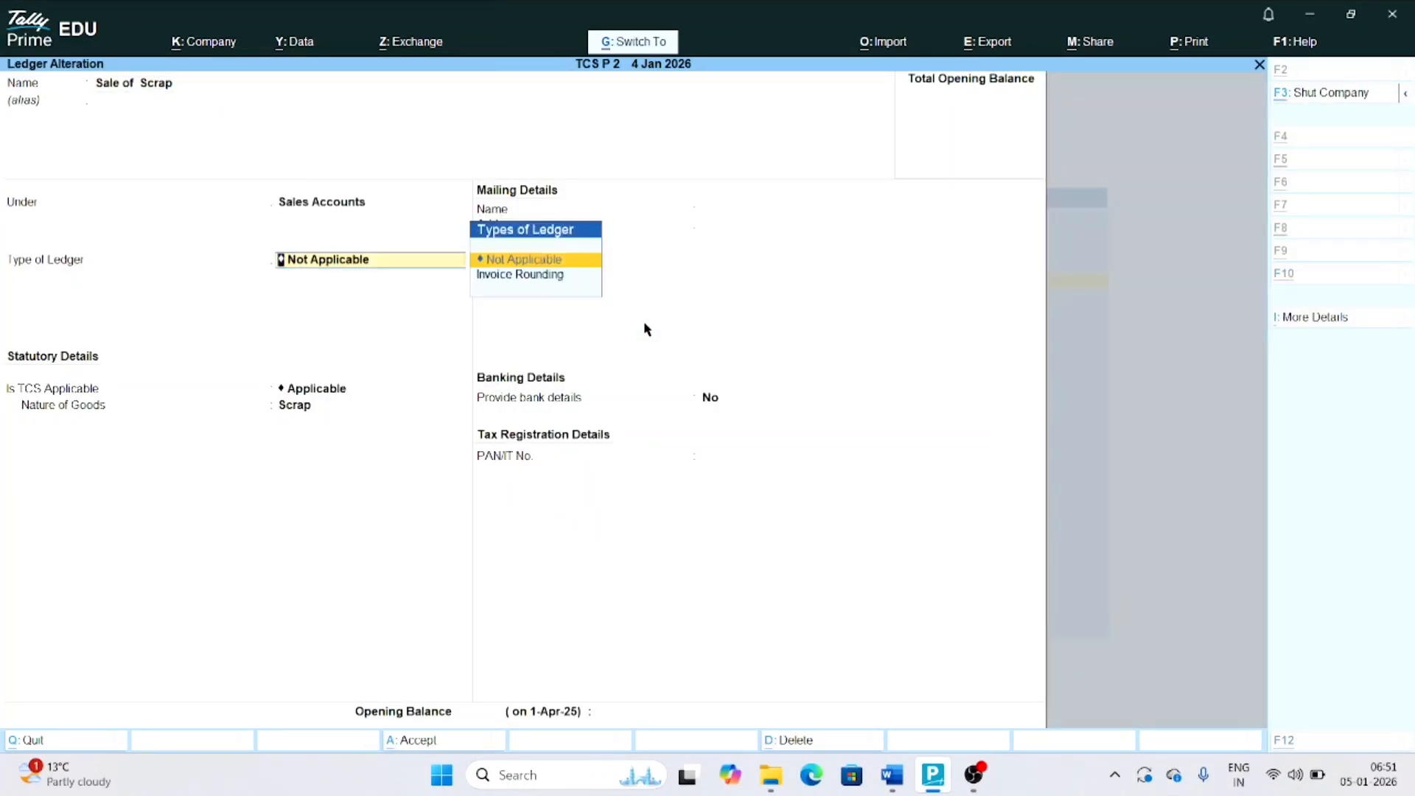
key(ctrl+a)
key(Escape)
key(Escape)
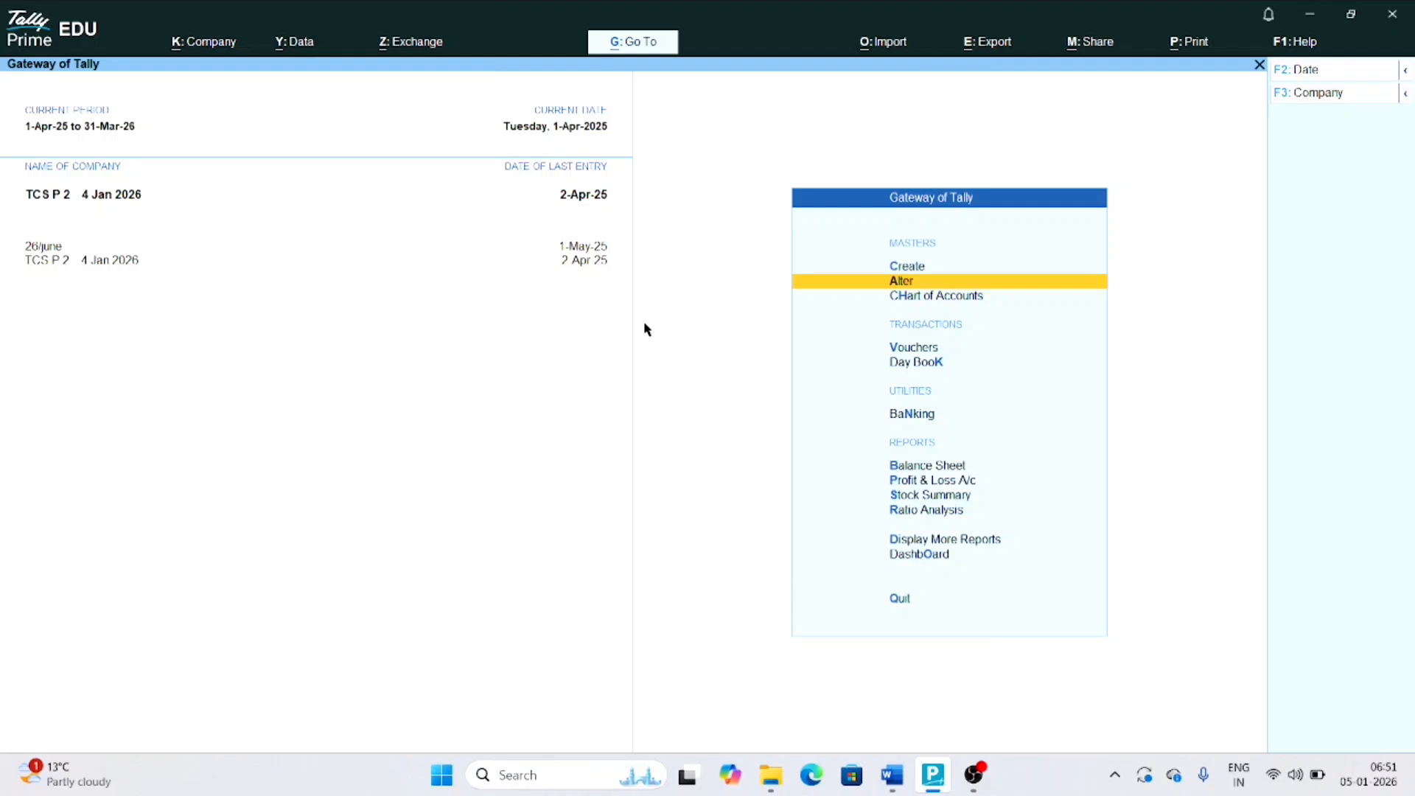
Start a sales voucher for Farhan Industries Pvt. Ltd. using the Sale of Scrap ledger
key(Down)
key(Down)
key(Return)
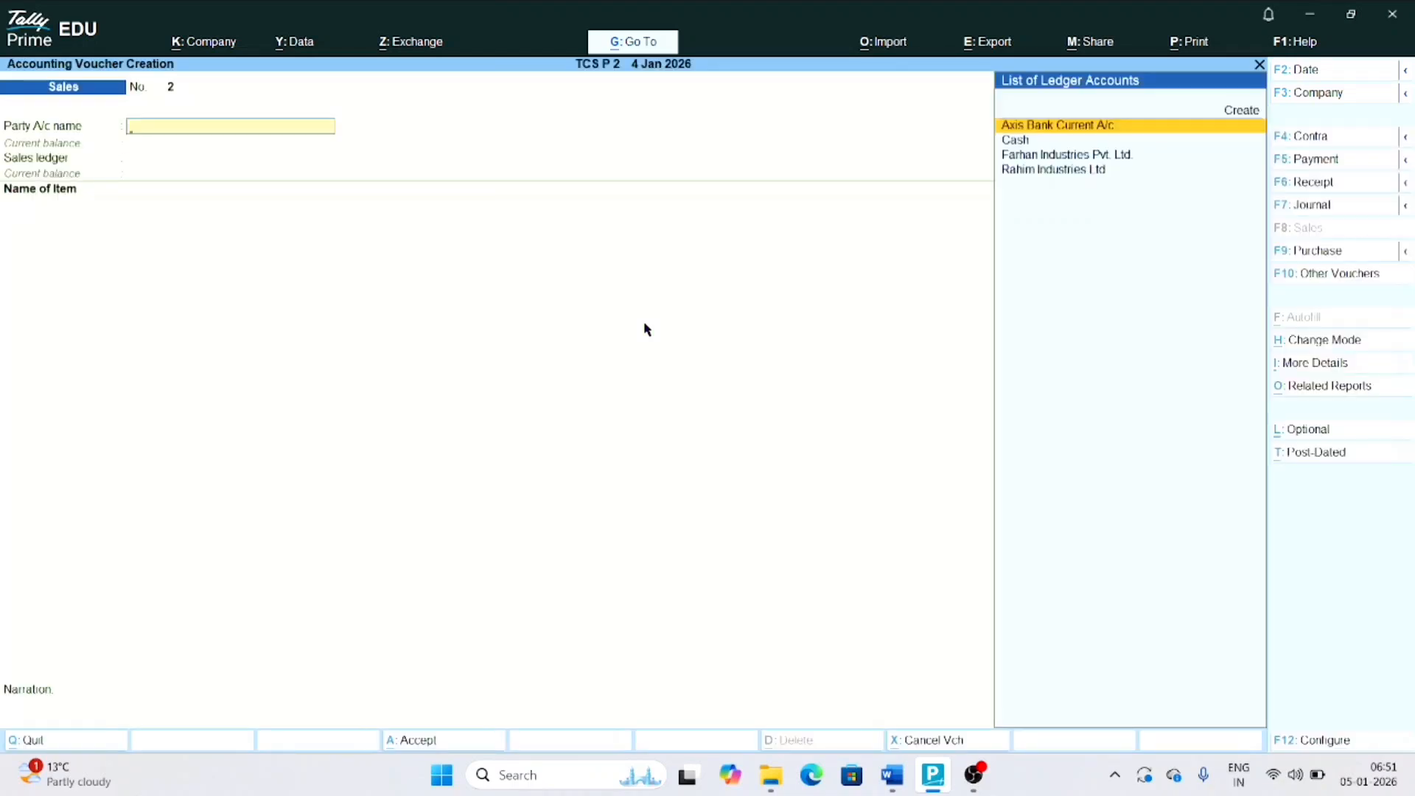
key(Down)
key(Down)
key(Return)
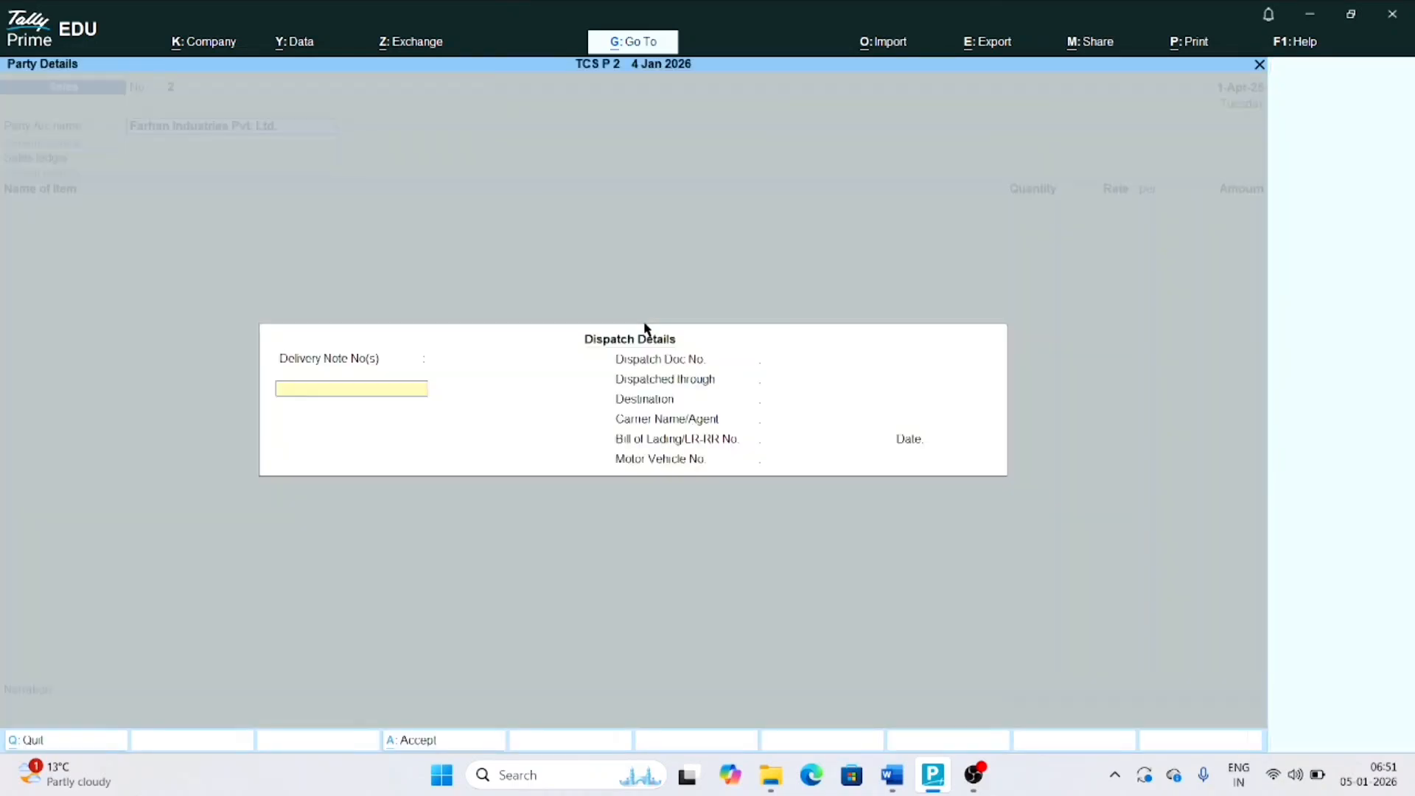
key(ctrl+a)
key(ctrl+a)
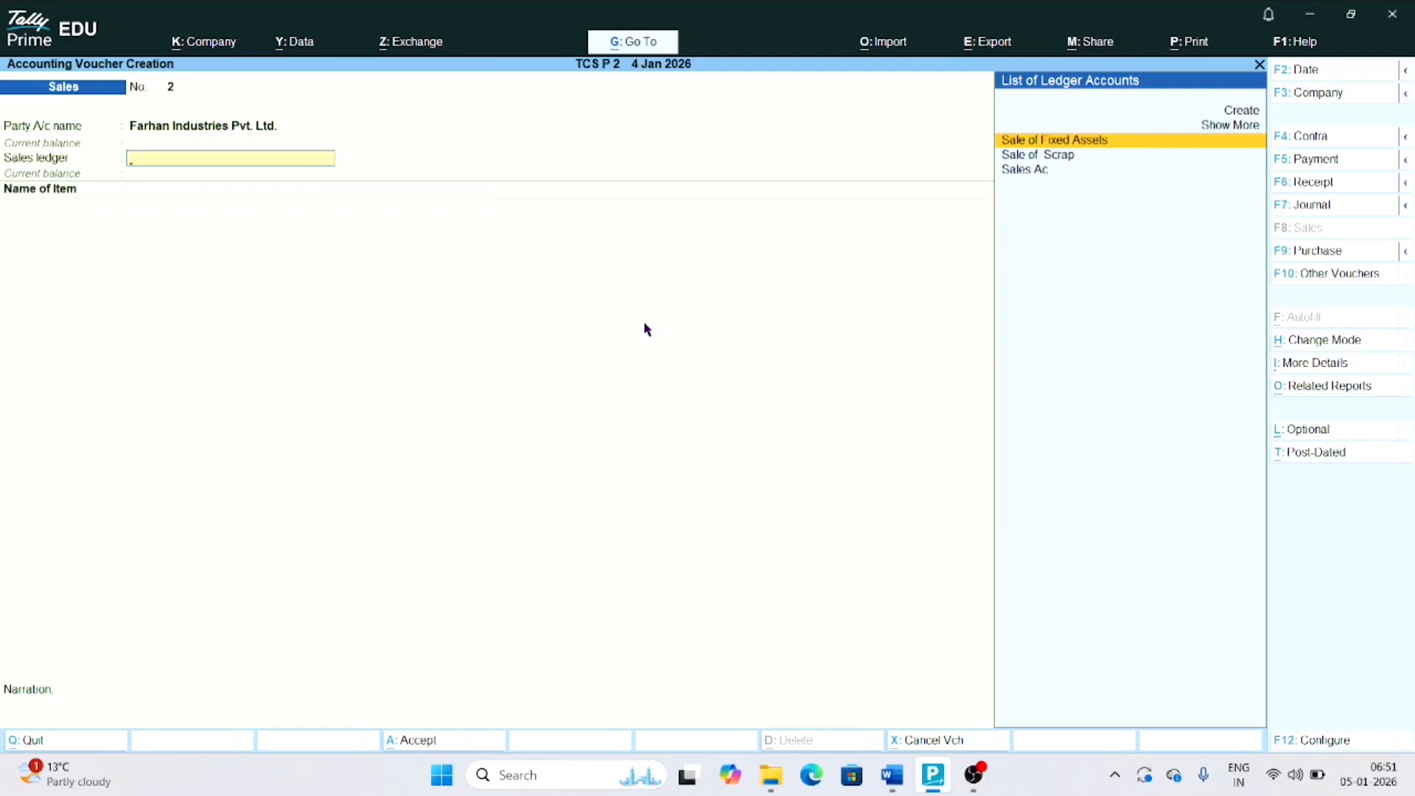
key(Down)
key(Return)
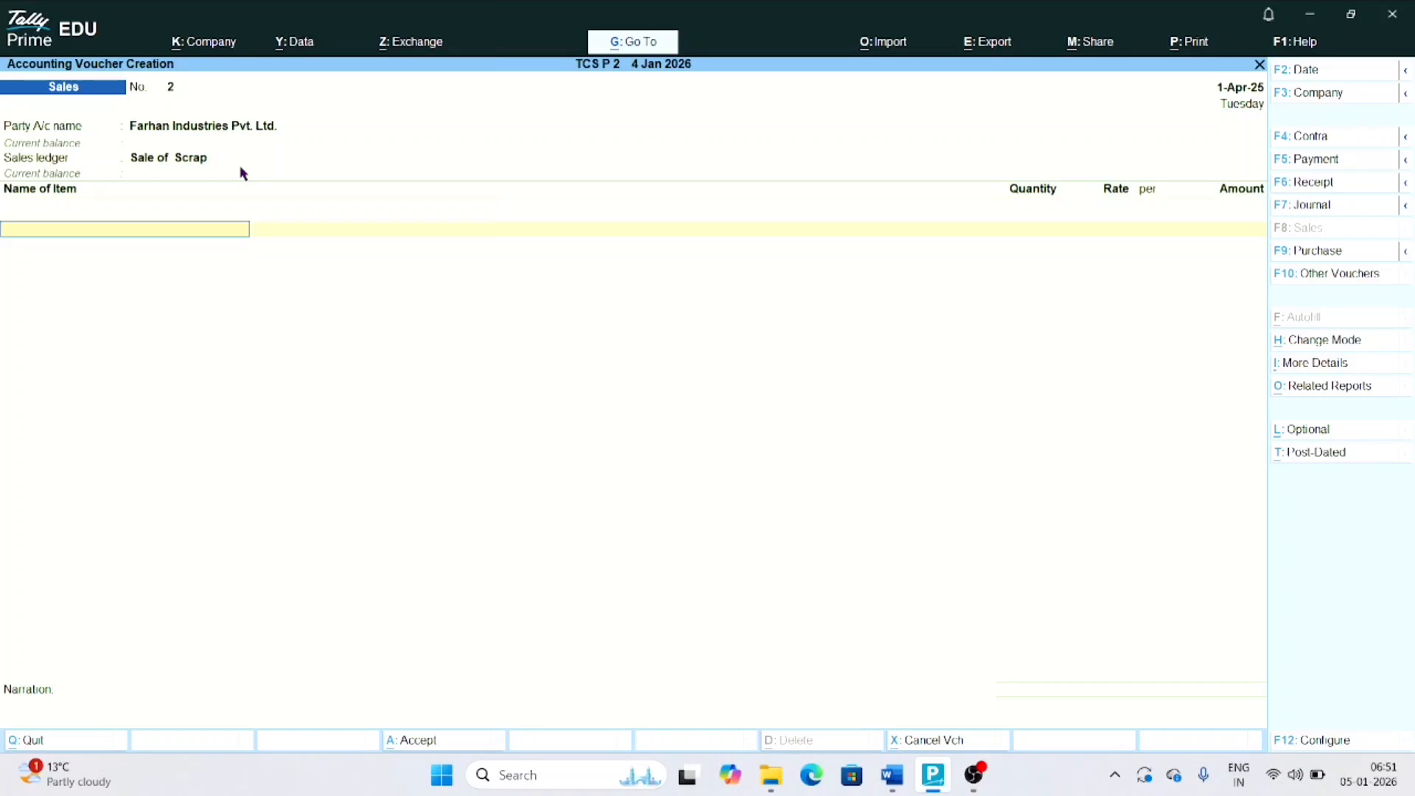
Add 1 Ton of Scrap at a rate of 10,000 per ton
text(sc)
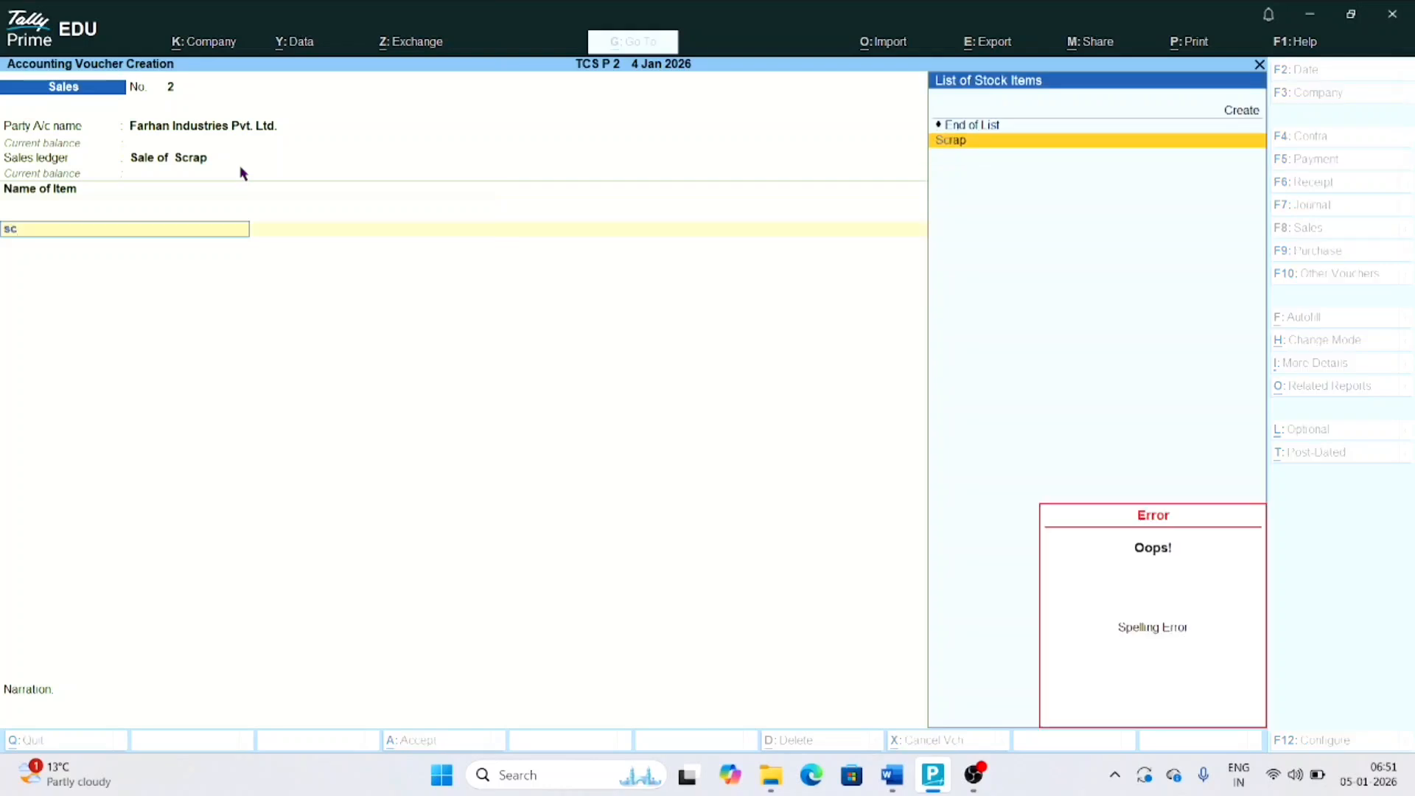
key(Return)
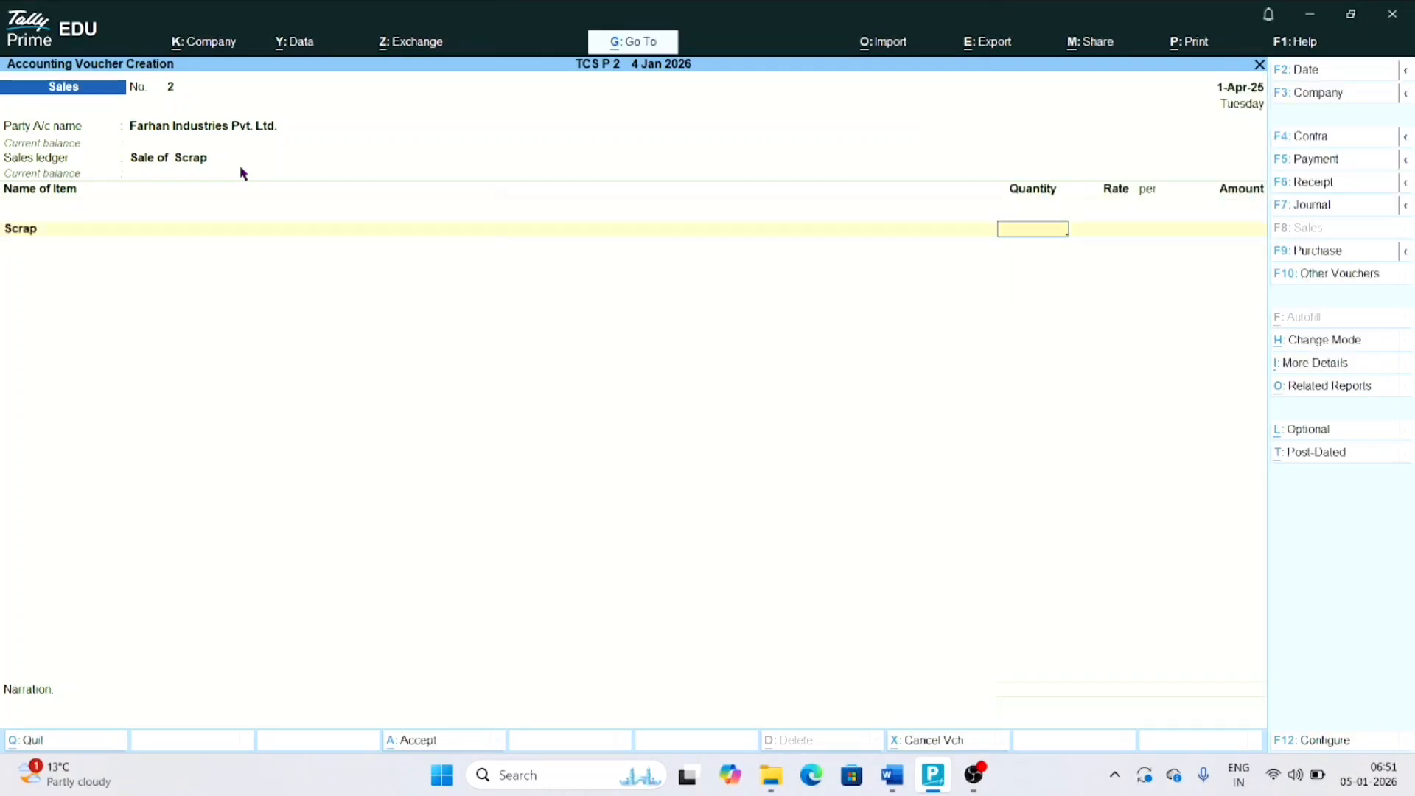
text(1)
key(Return)
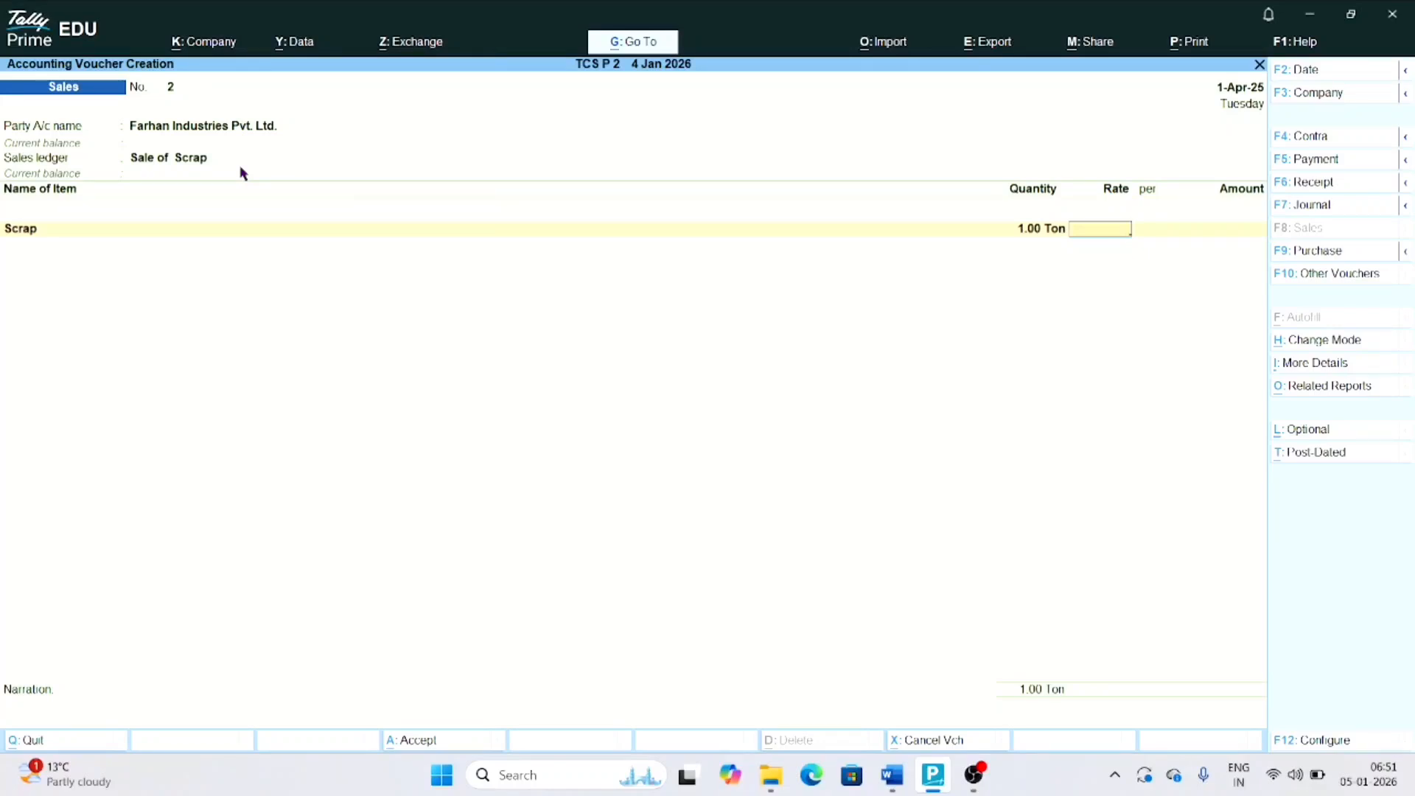
text(10000)
key(Return)
key(Return)
key(Return)
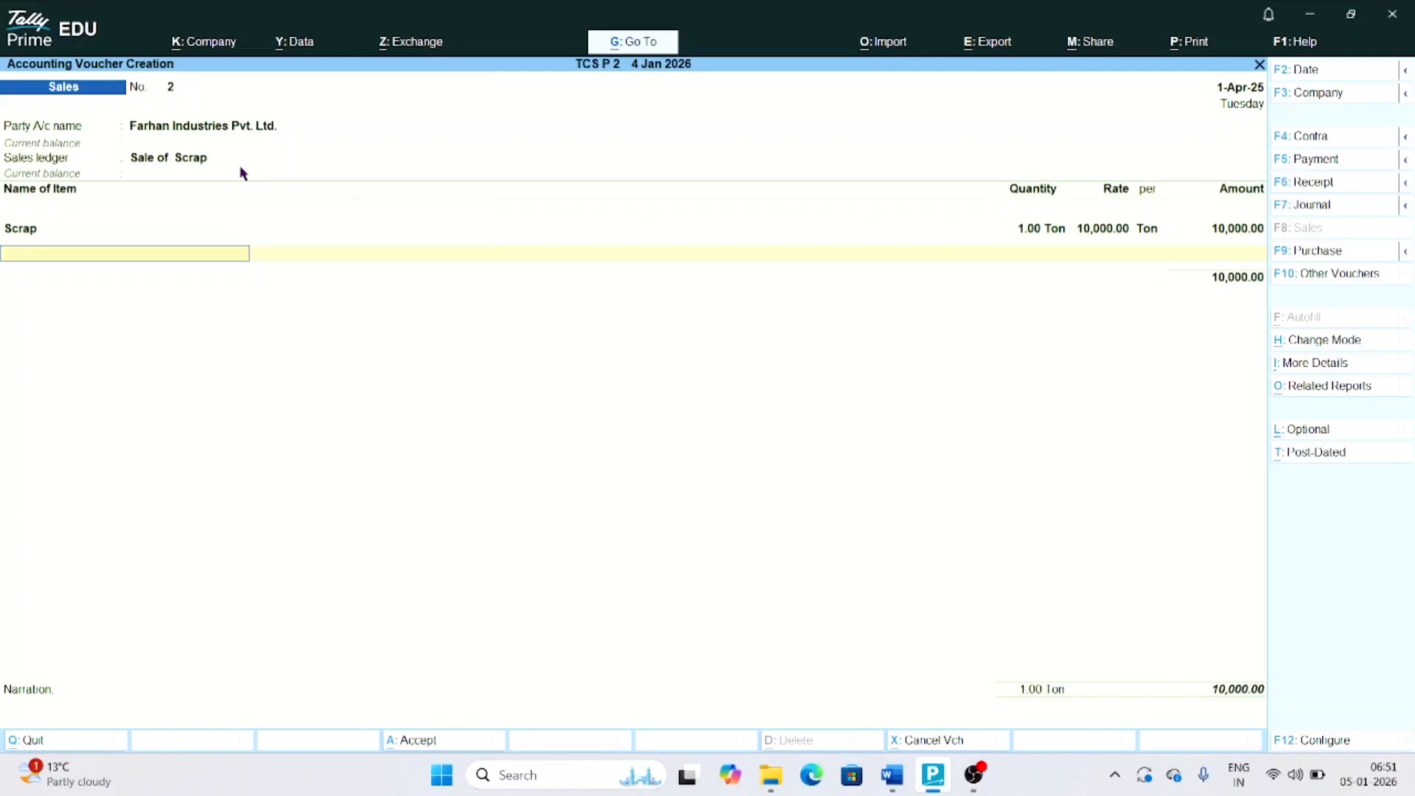
key(Return)
Add the TCS ledger for 50.00, book it as a New Ref bill, and save the voucher
text(Tcs)
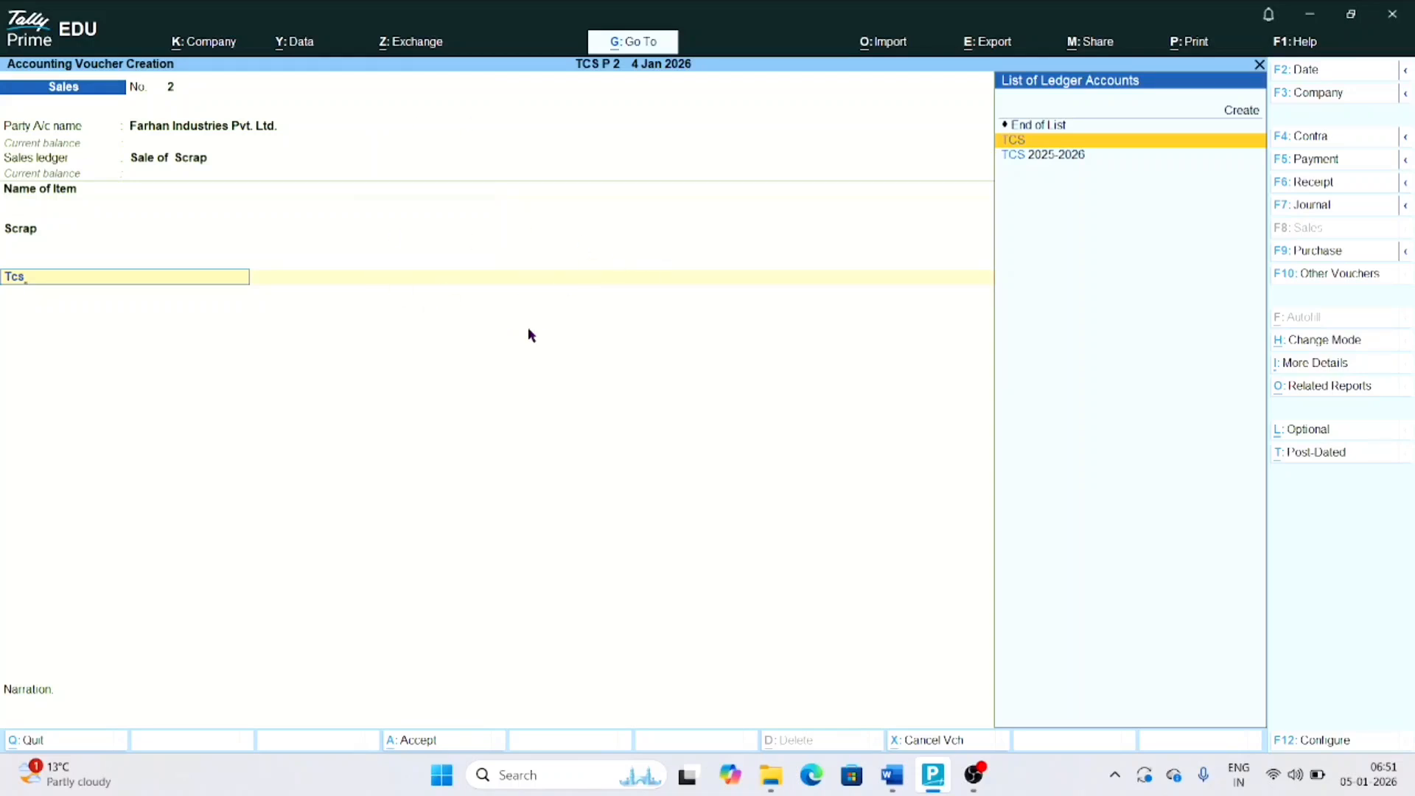
key(Return)
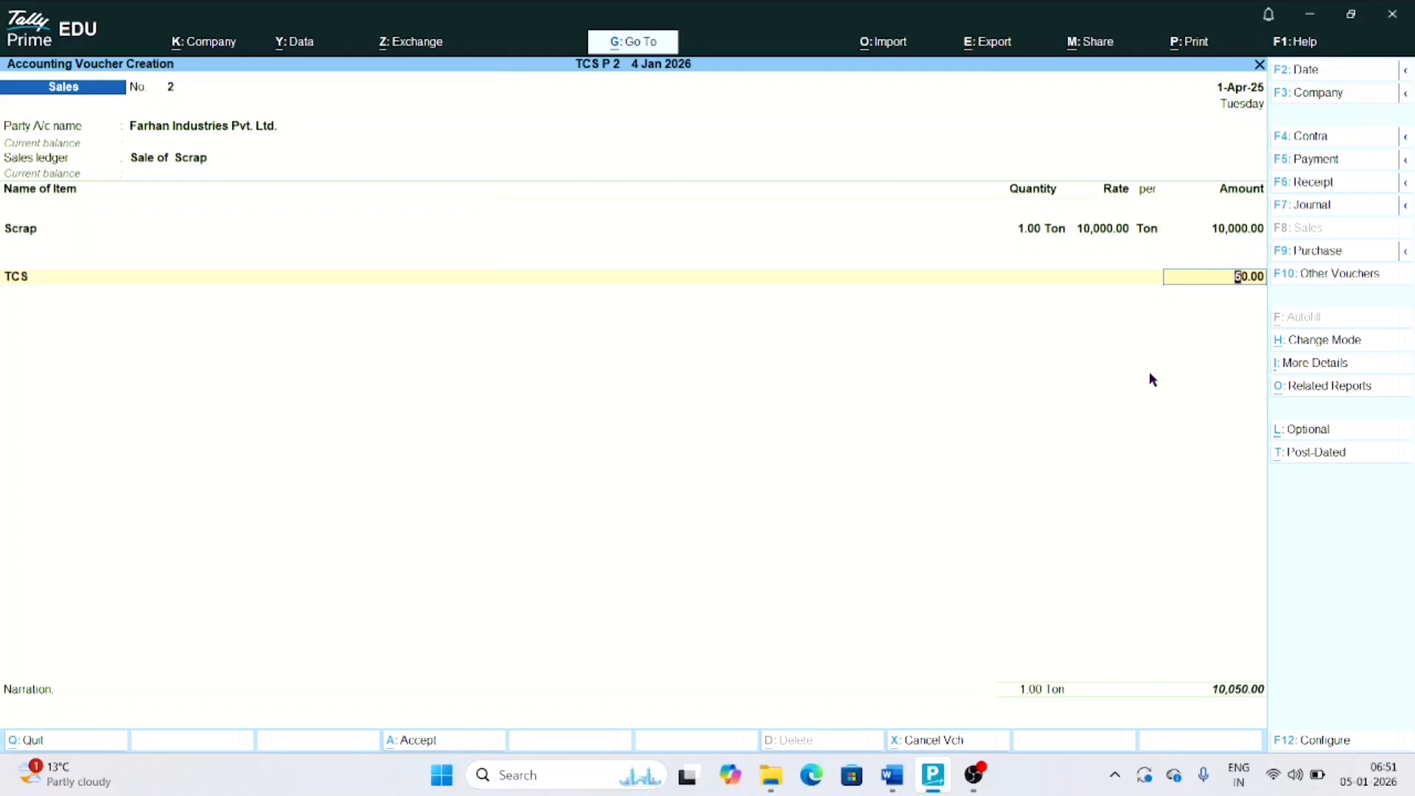
key(Return)
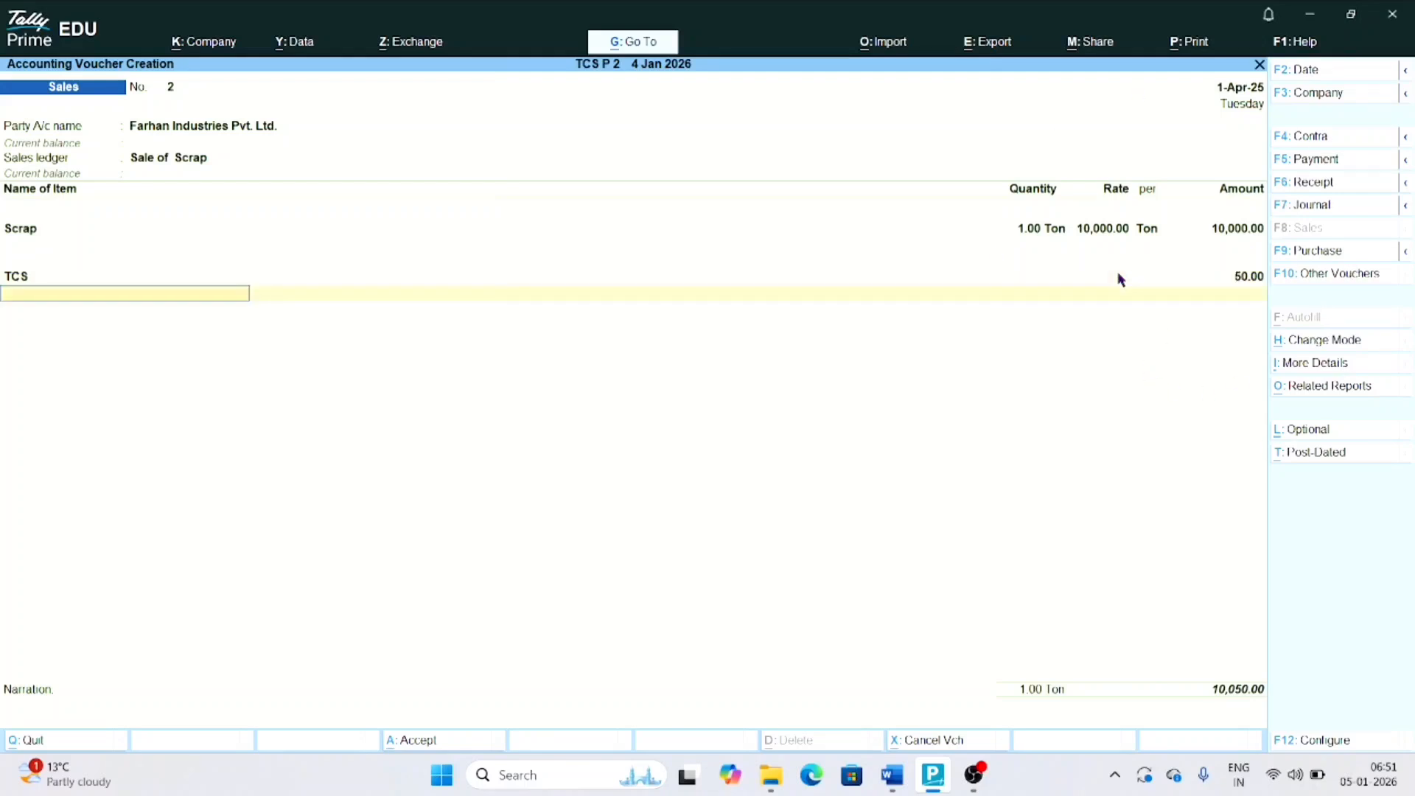
key(Return)
key(Return)
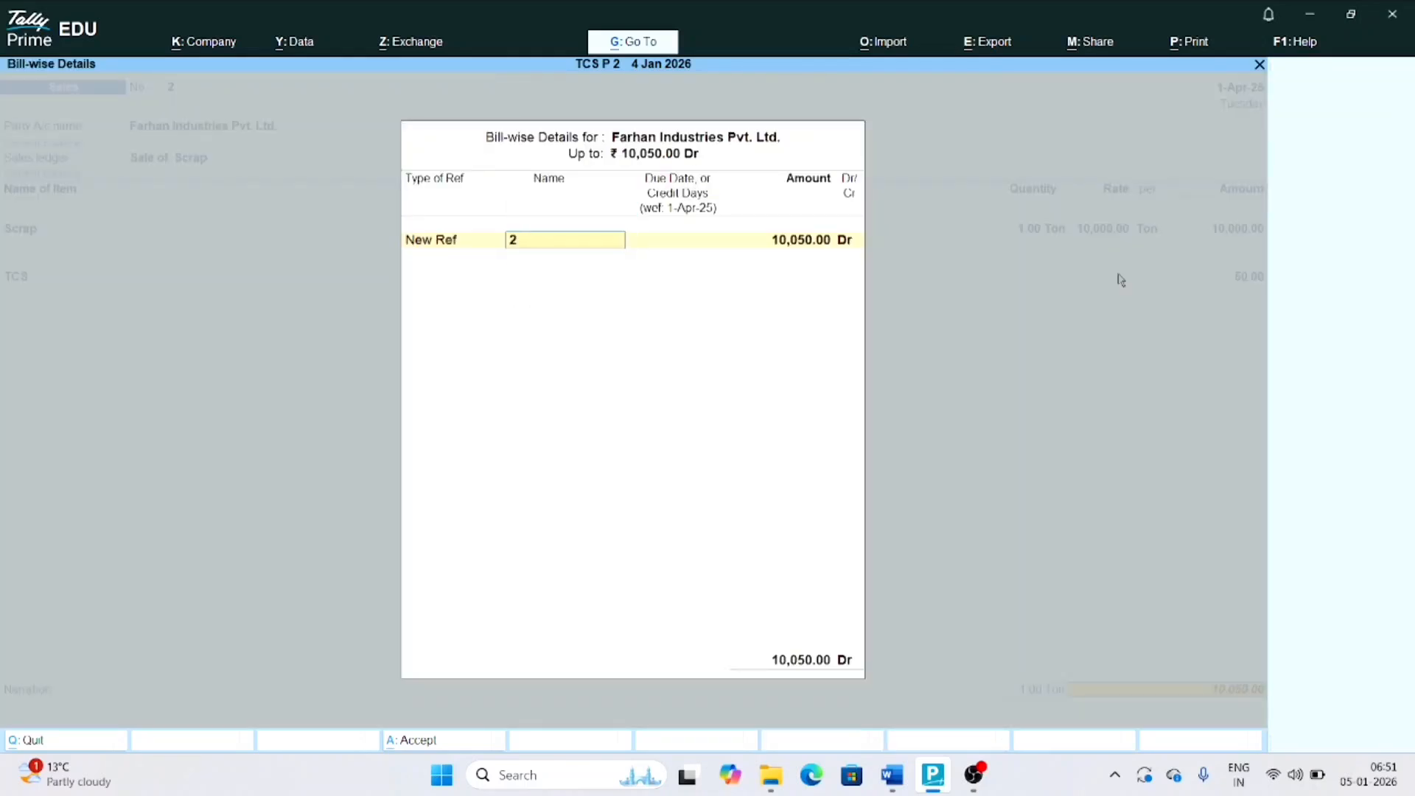
key(Return)
key(Return)
key(Return)
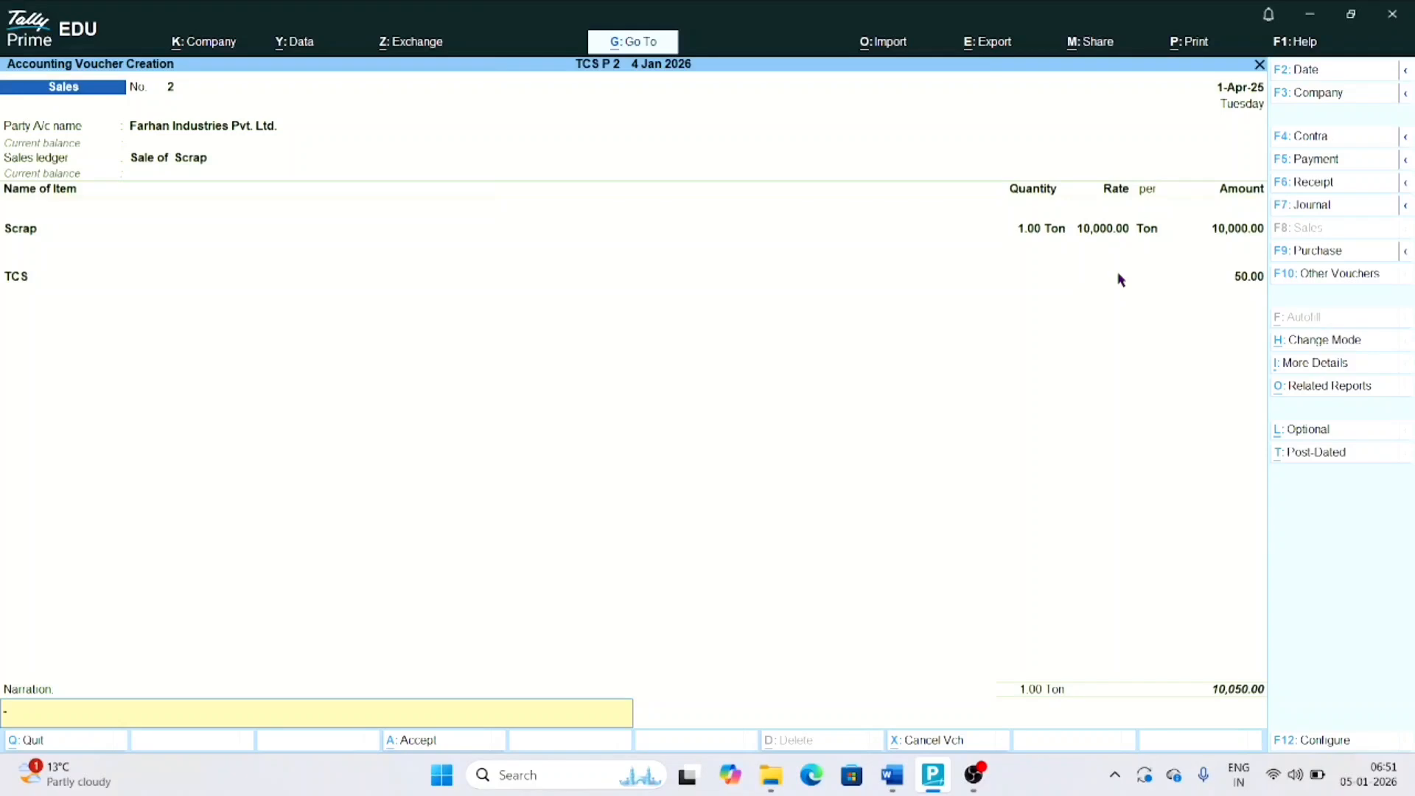
key(Return)
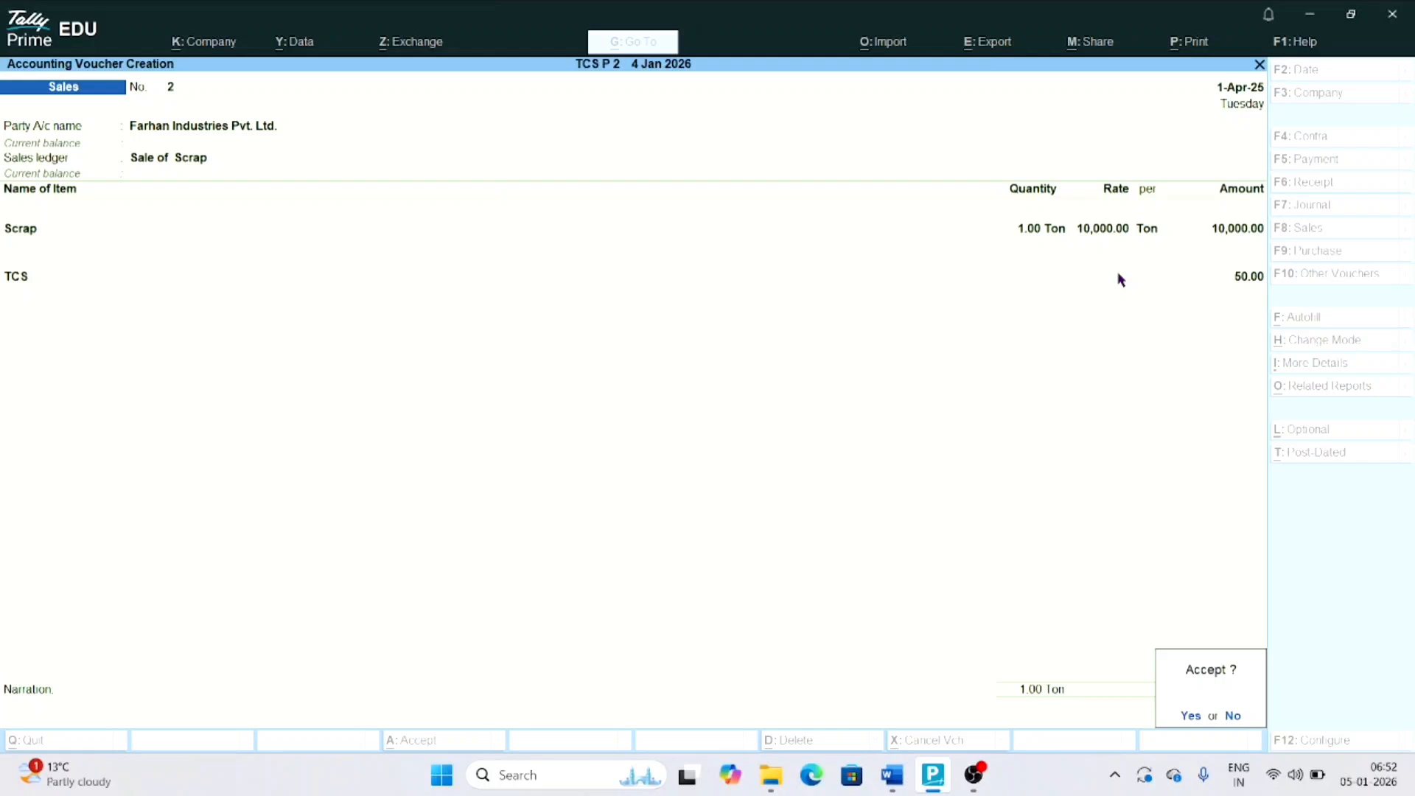
key(Return)
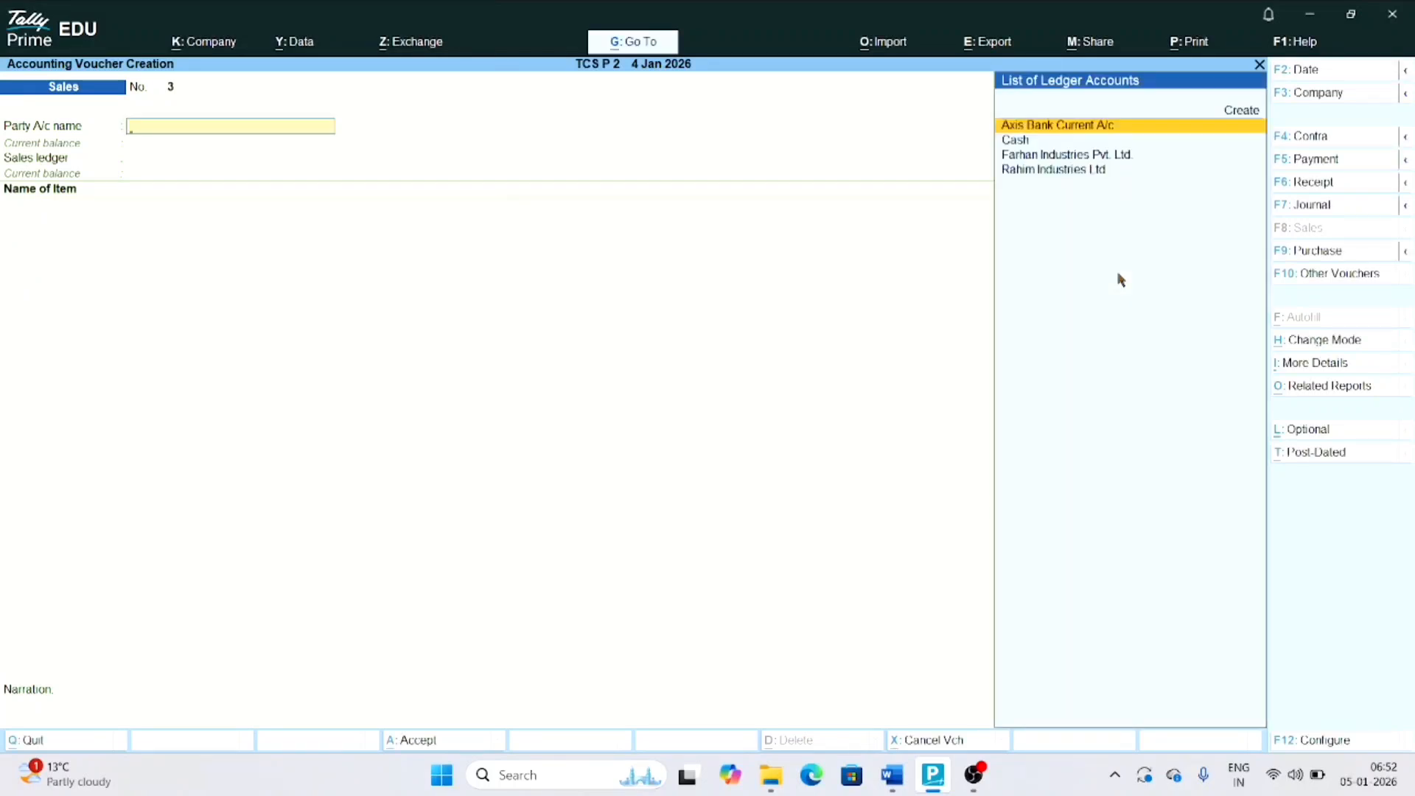
key(alt+g)
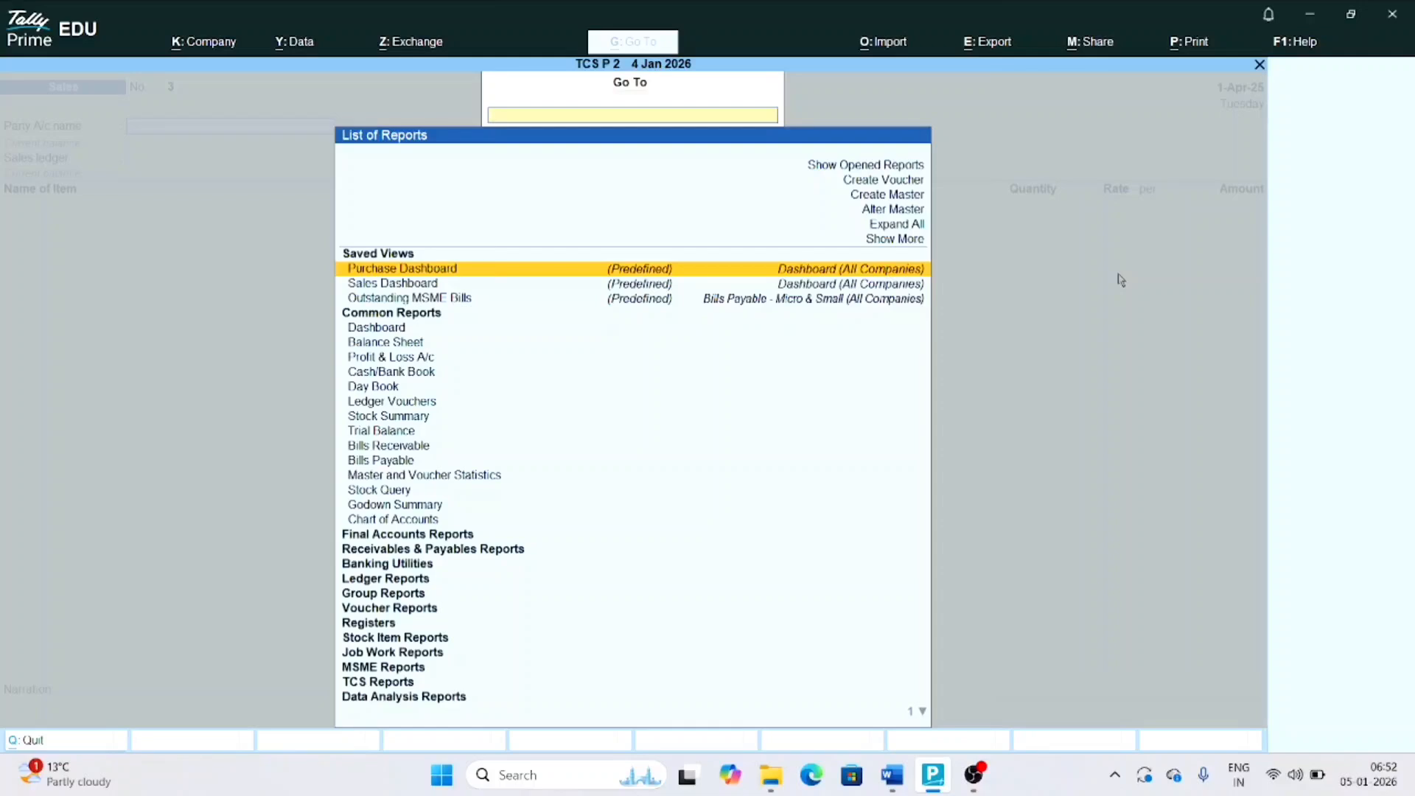
text(form)
key(Return)
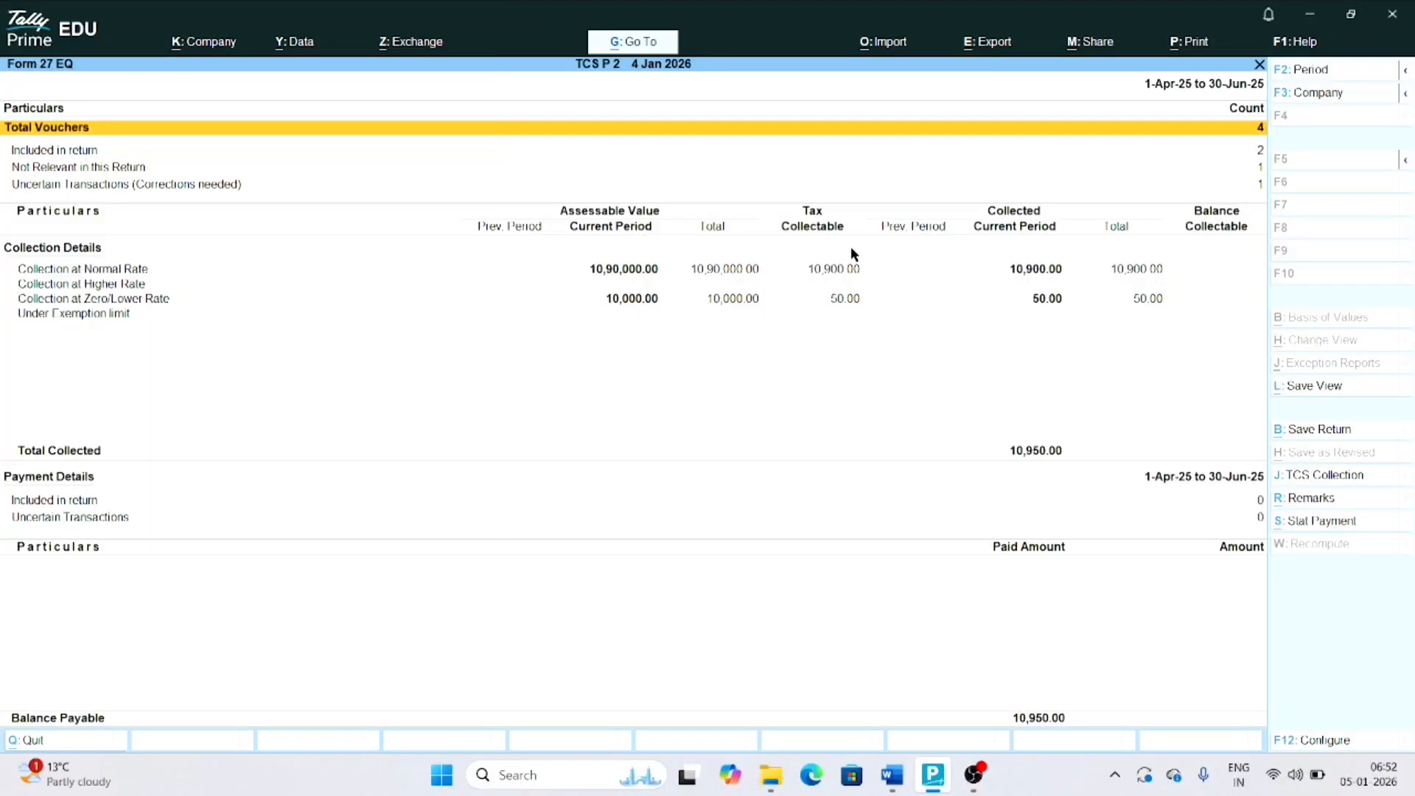
key(Down)
key(Down)
key(Down)
key(Down)
key(Down)
key(Down)
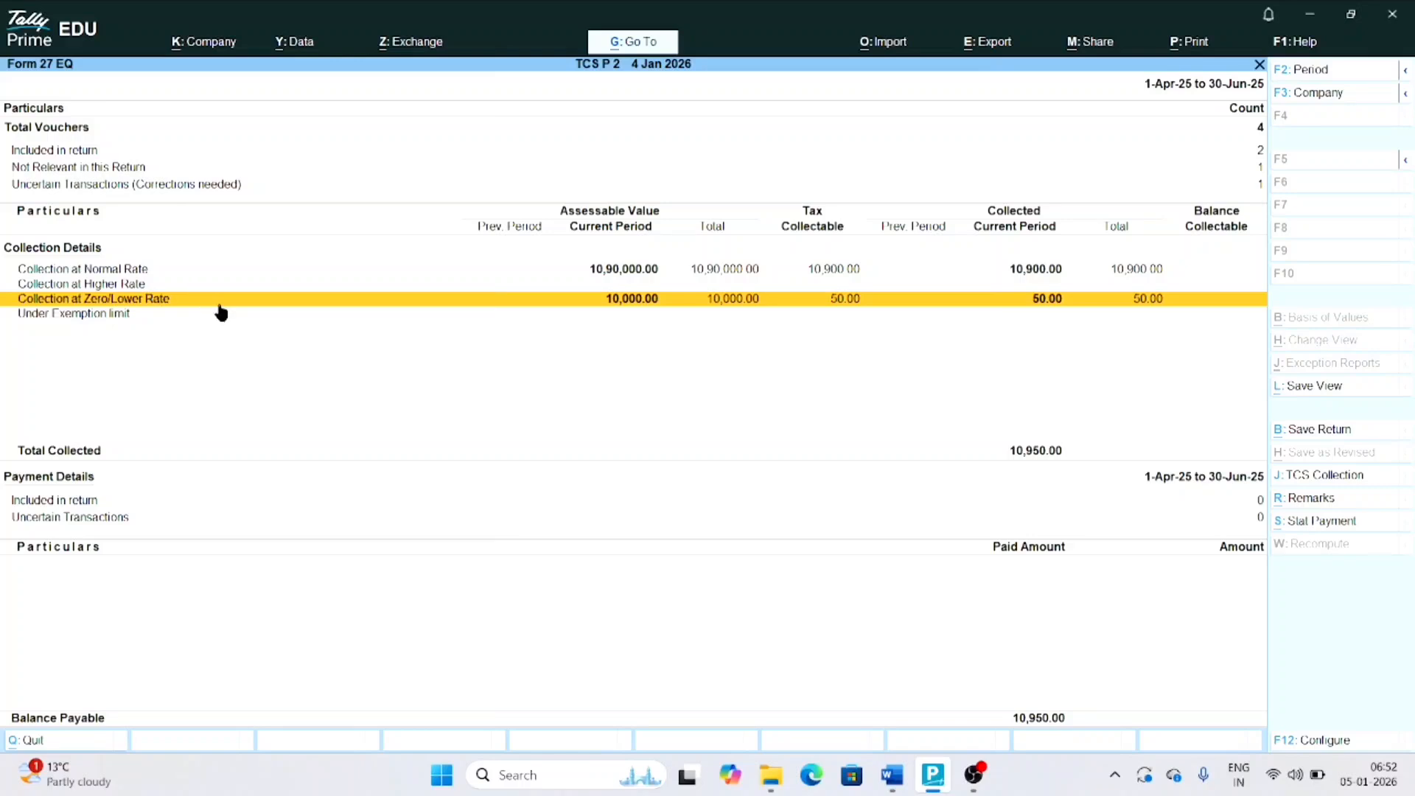
key(Escape)
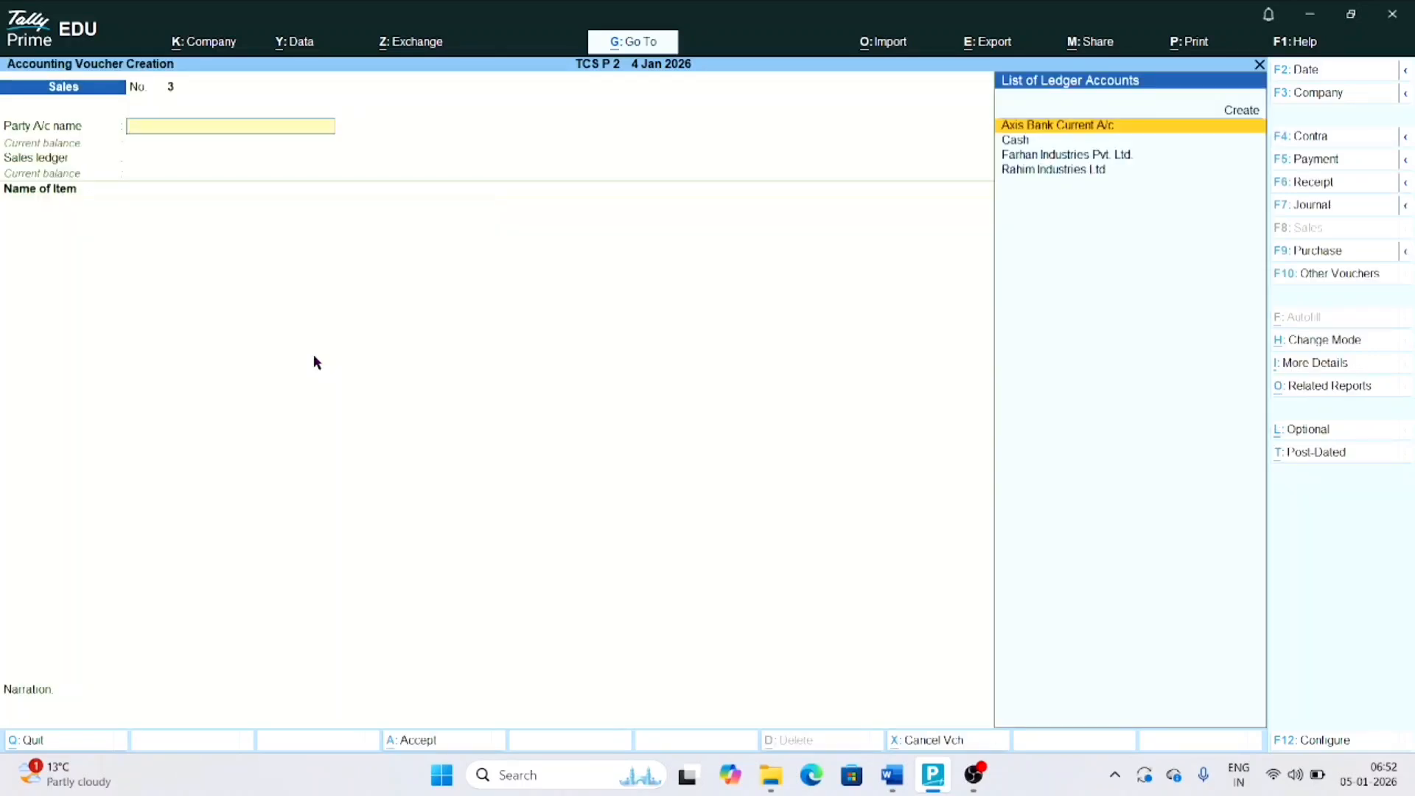
Start a receipt voucher into Axis Bank Current A/c from Farhan Industries
key(F6)
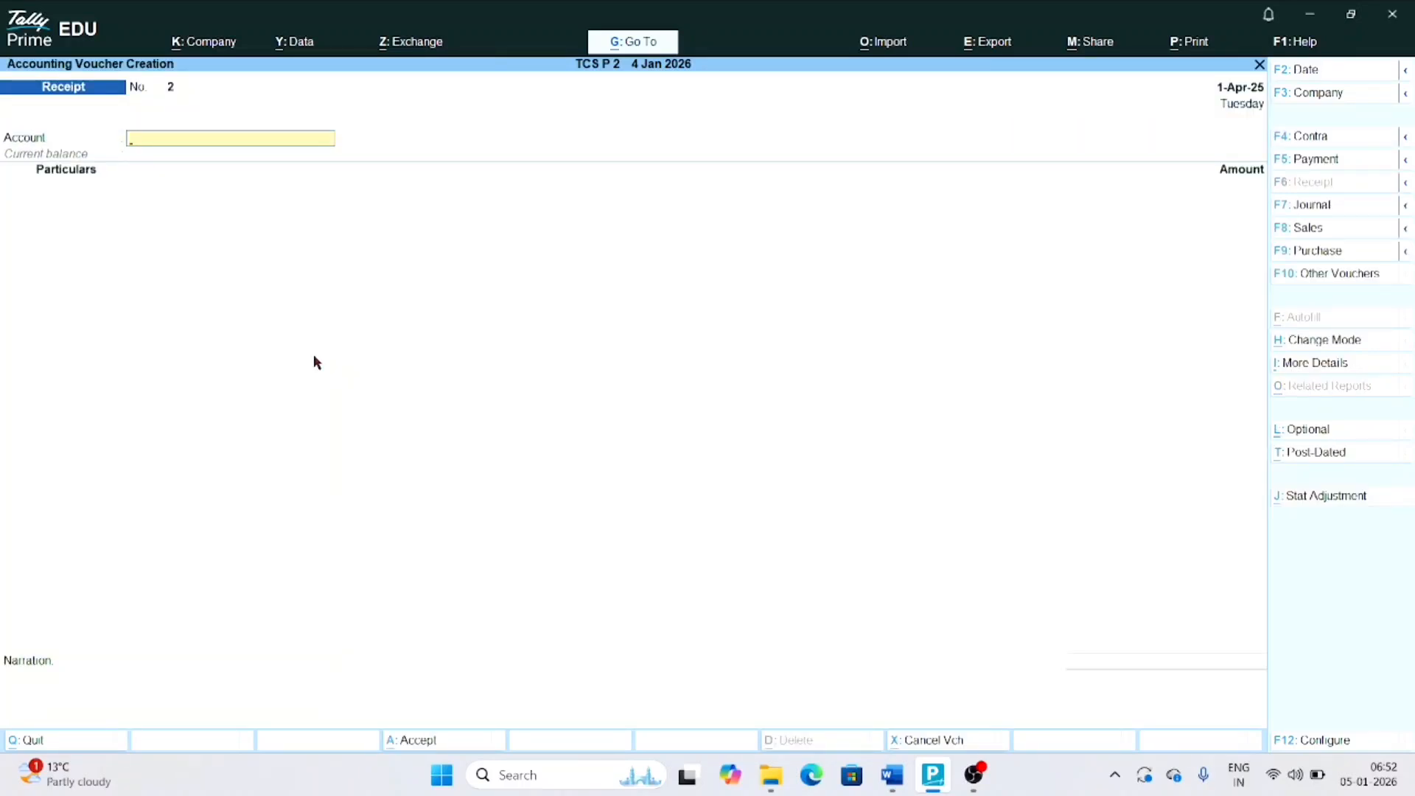
key(F2)
key(Return)
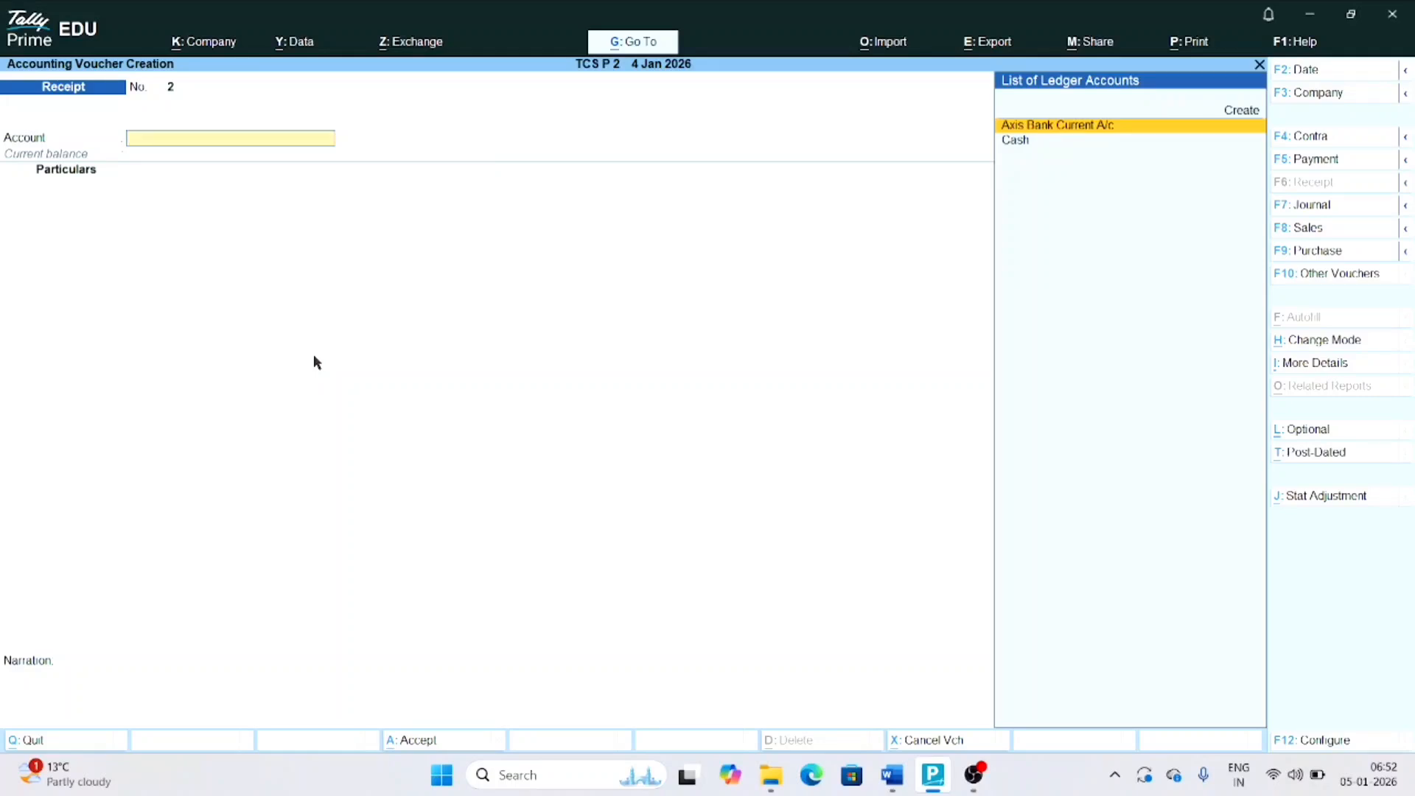
key(Return)
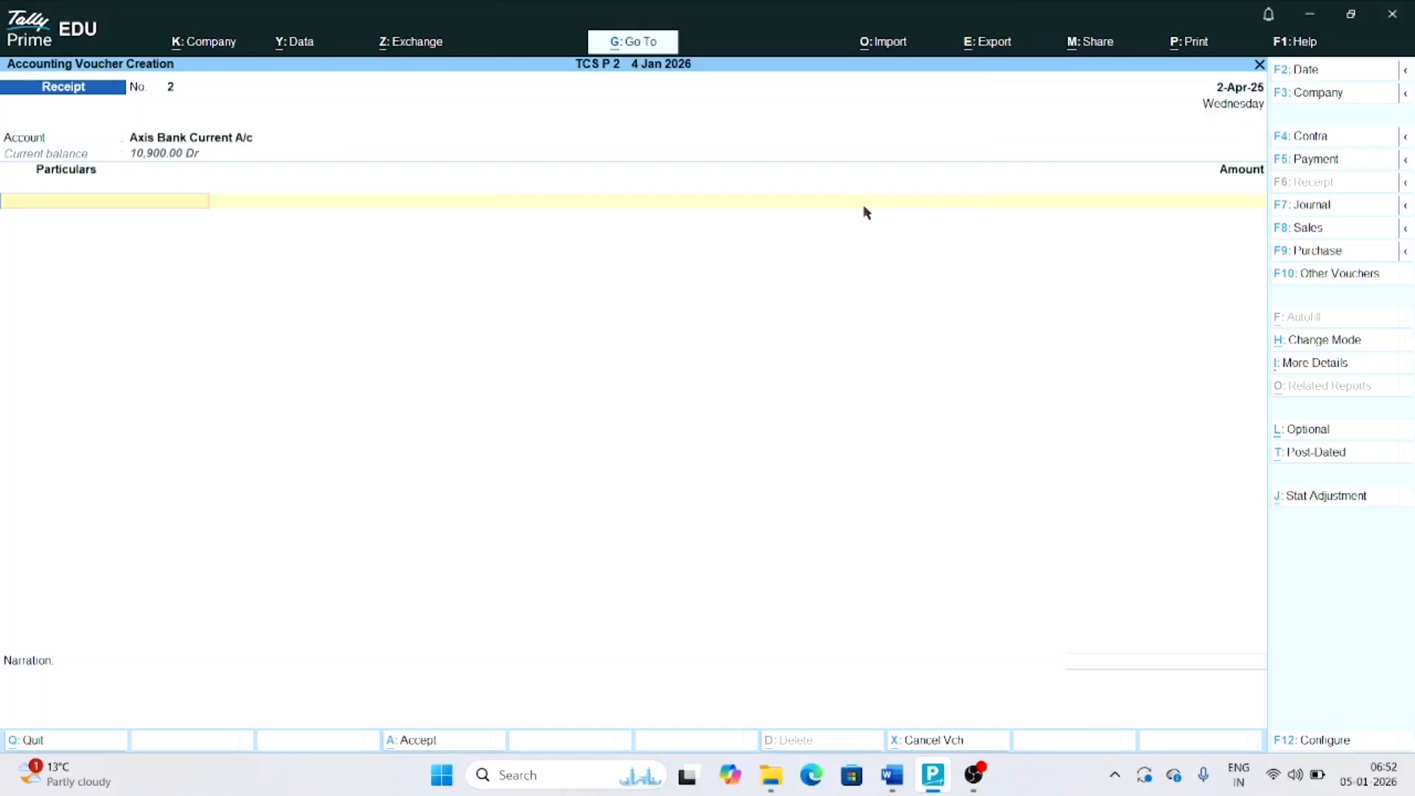
text(Far)
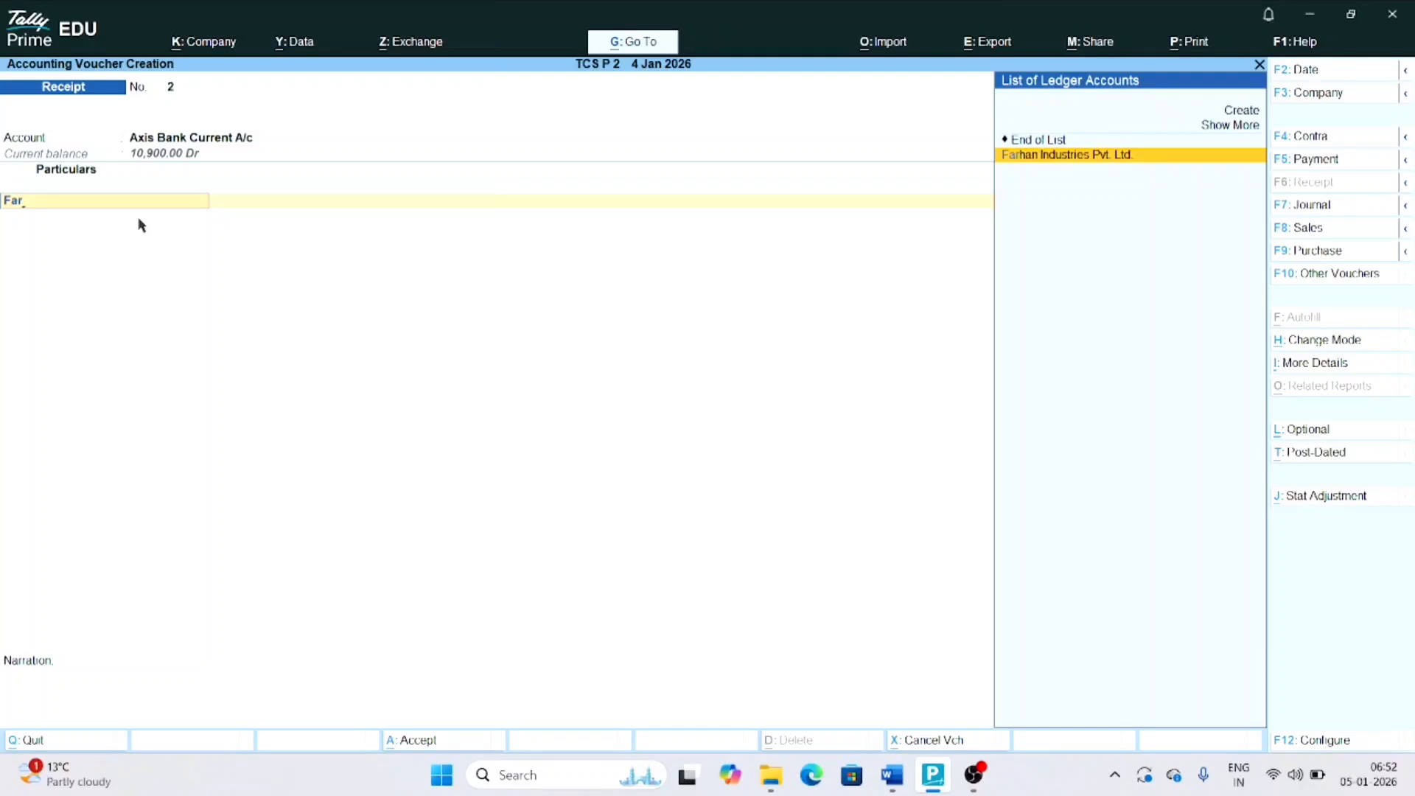
key(Return)
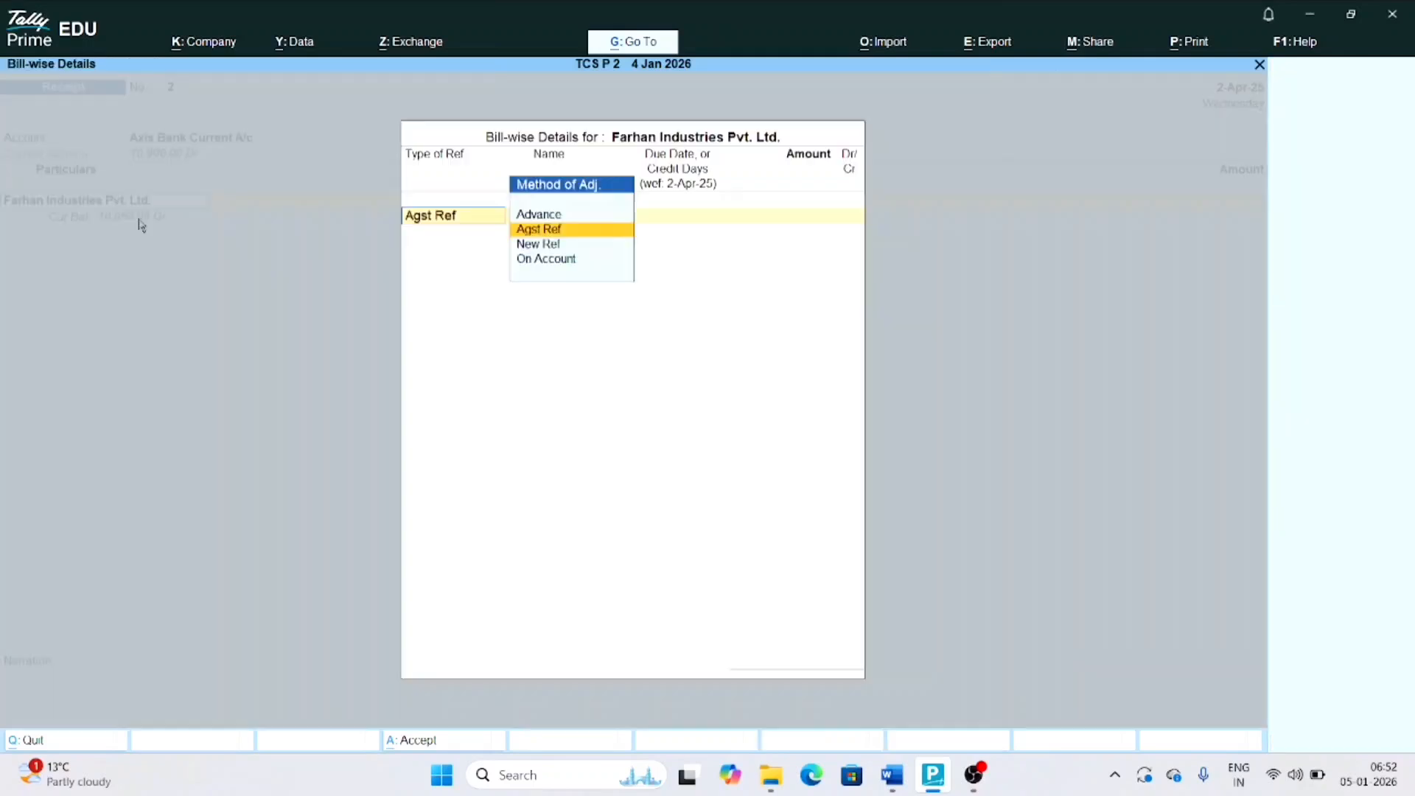
Settle 10,050 against bill 2, pass the bank allocations, and save the receipt
key(Return)
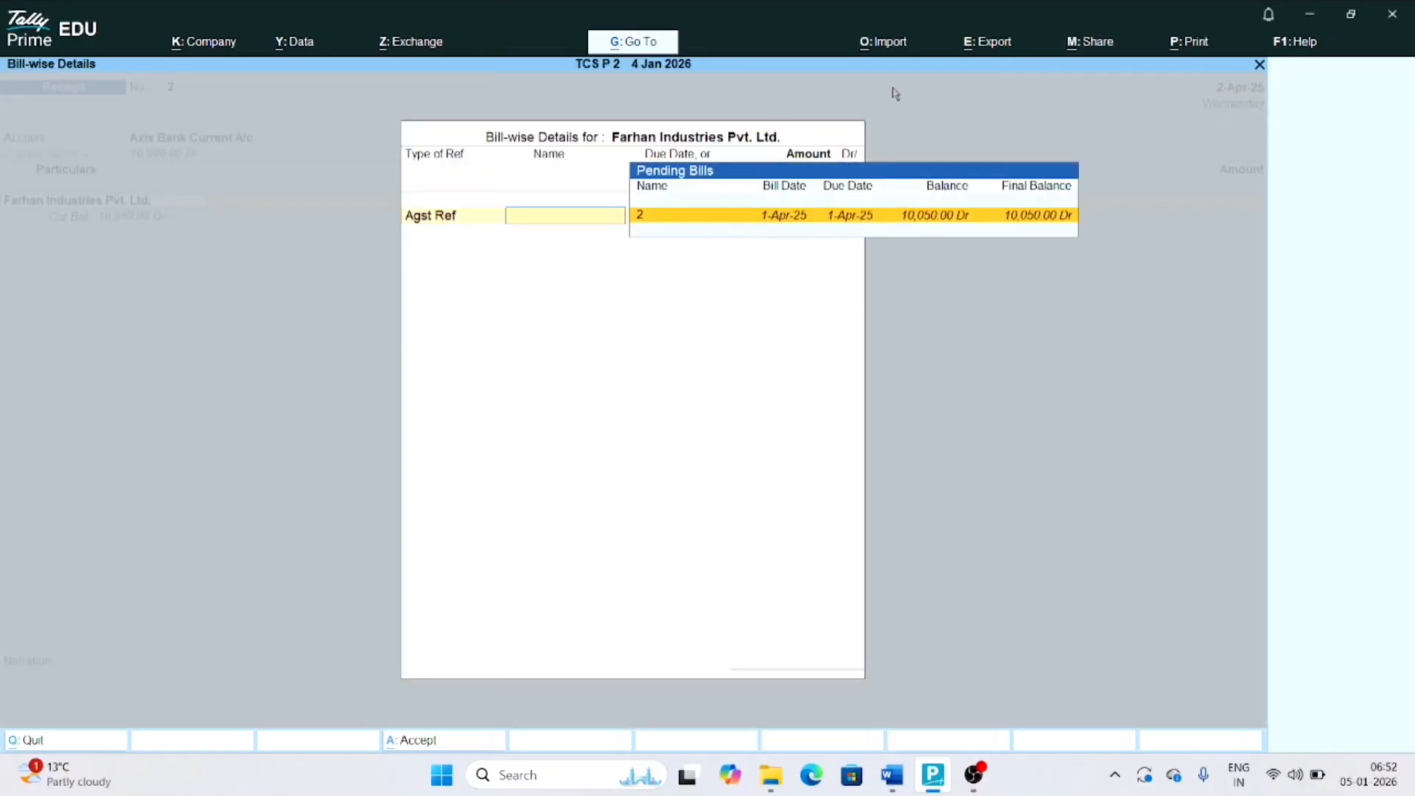
key(Return)
key(Return)
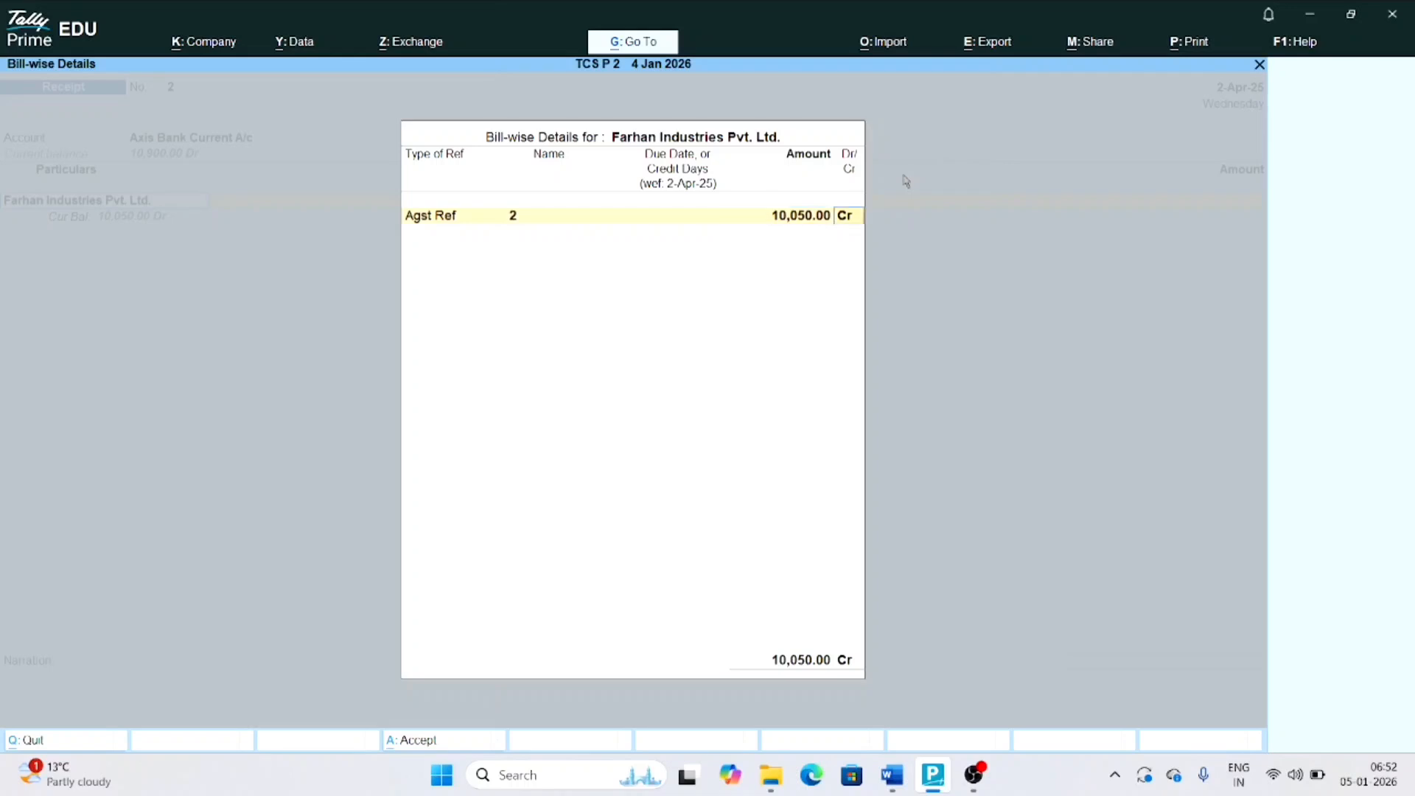
key(Return)
key(Return)
key(Return)
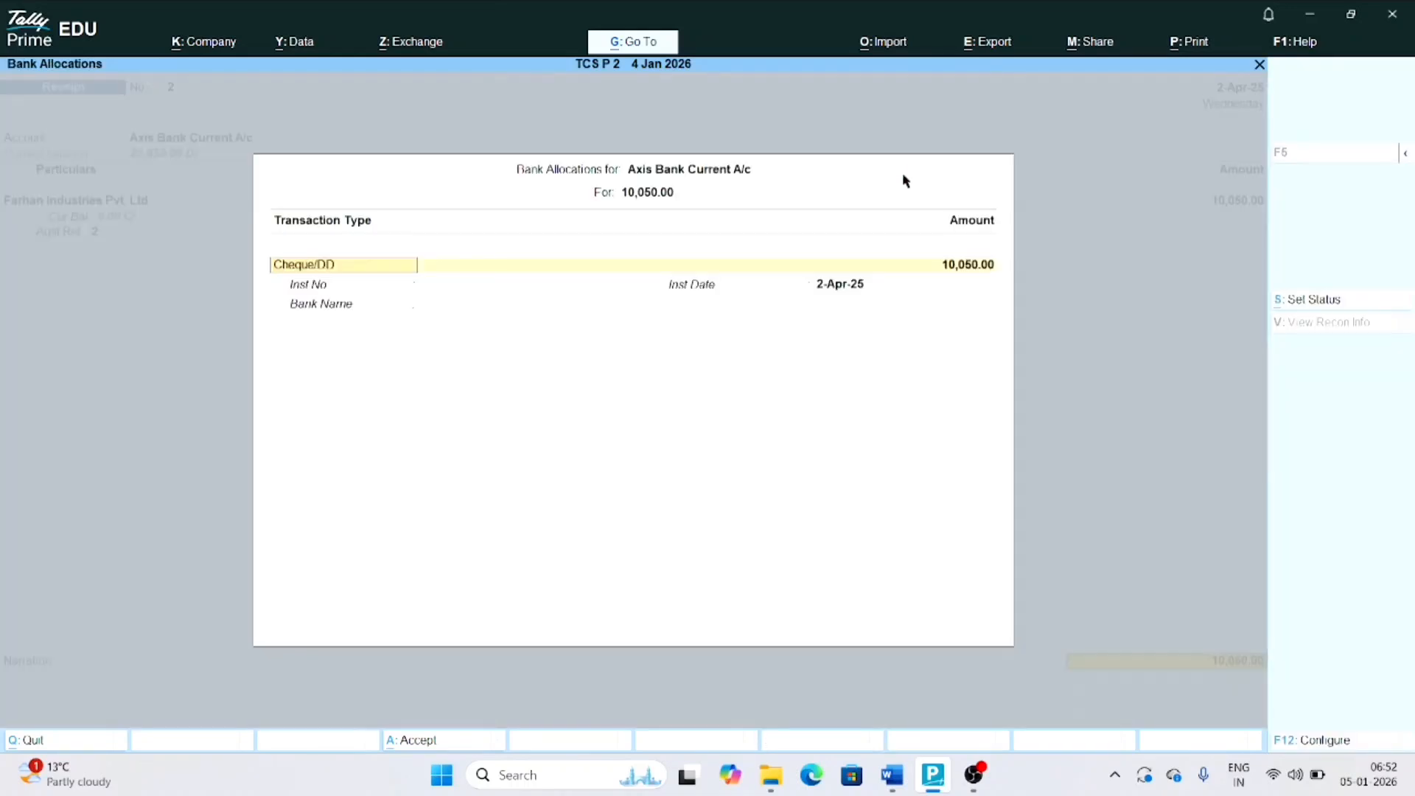
key(Return)
key(Return)
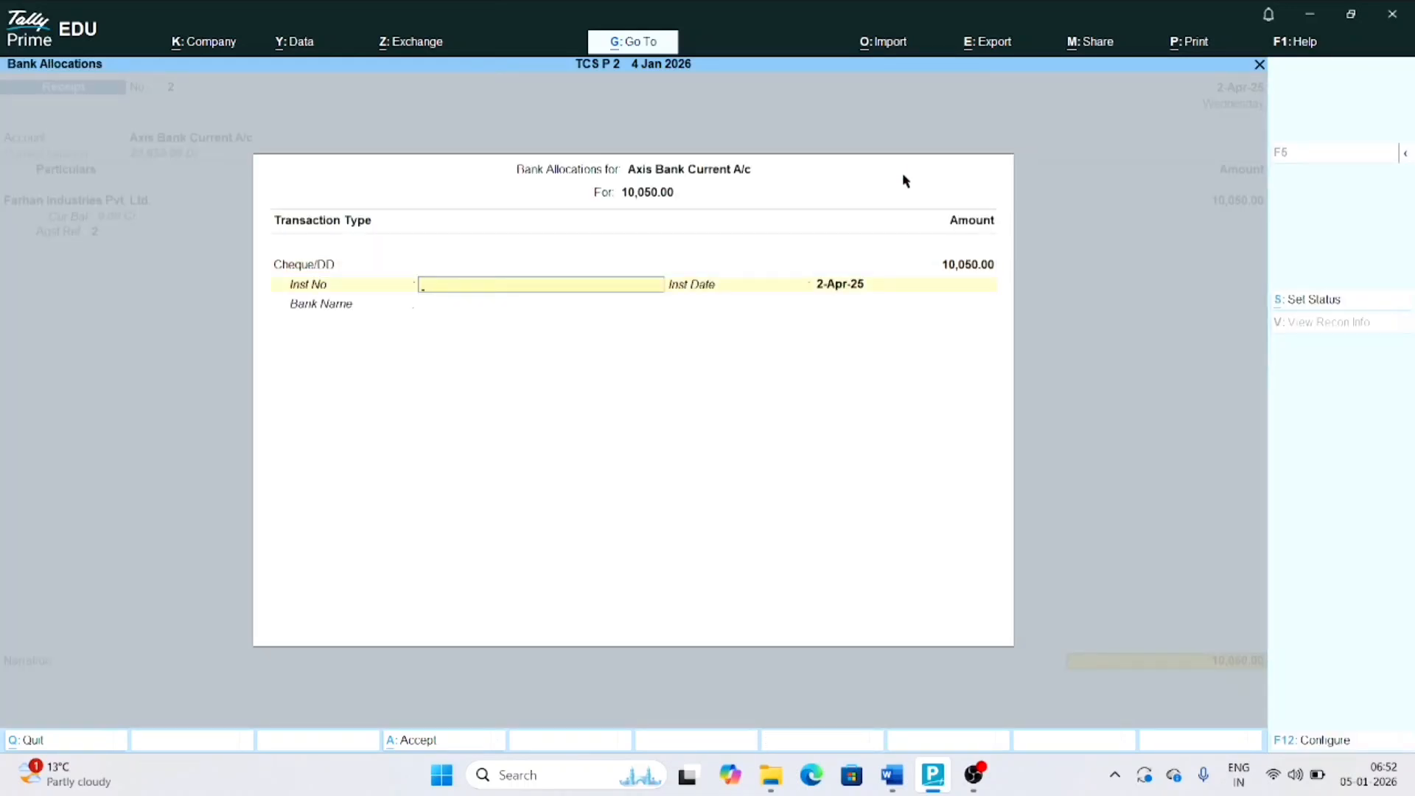
key(Return)
key(Return)
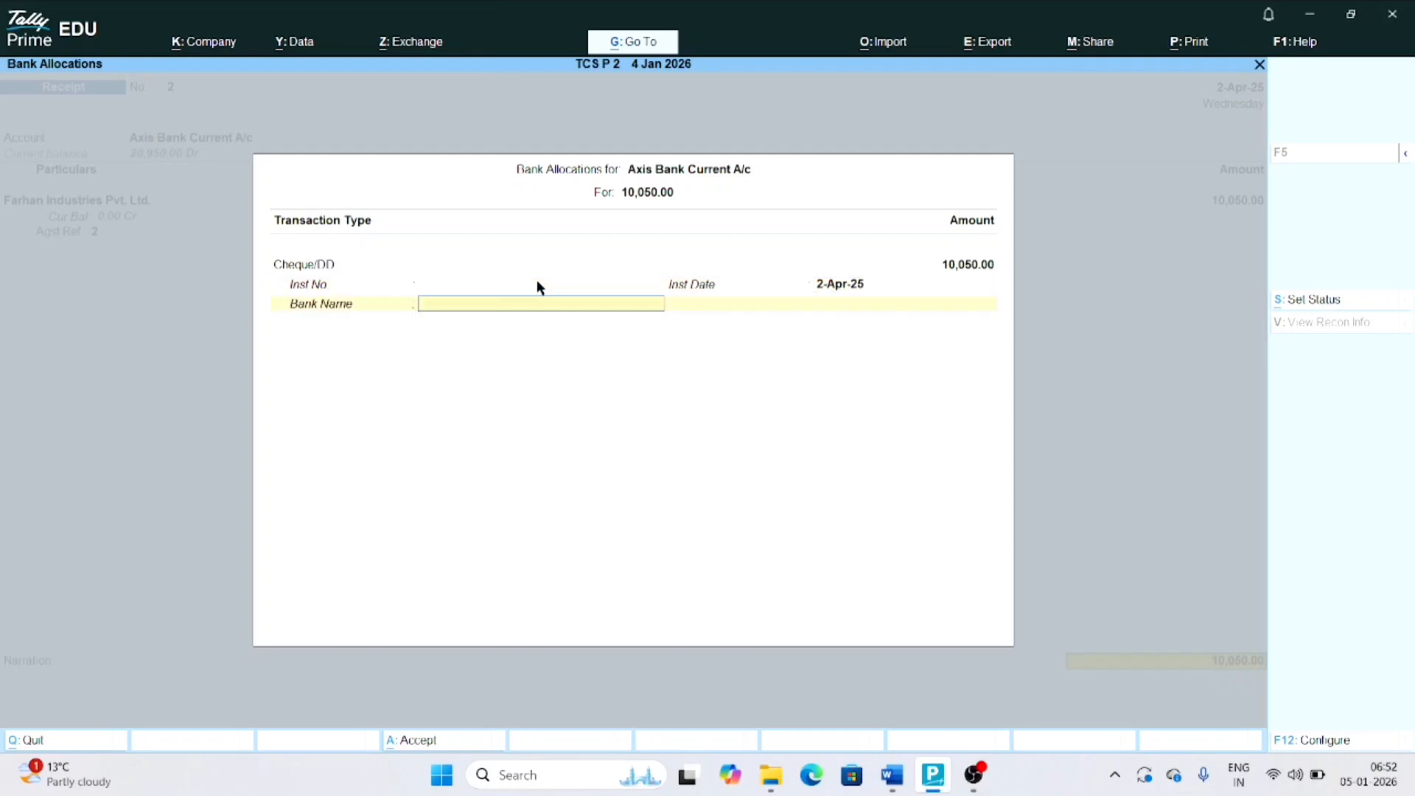
key(Return)
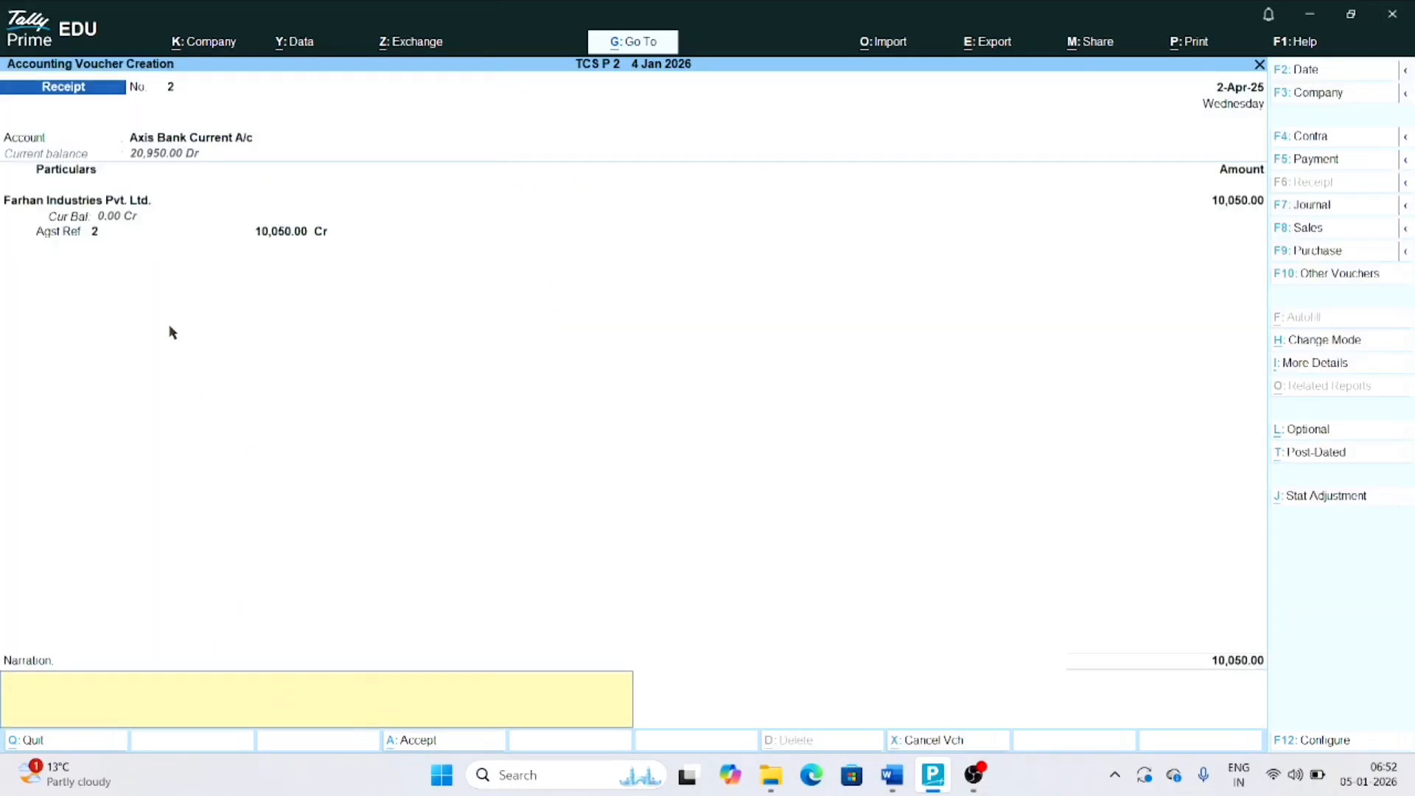
key(Return)
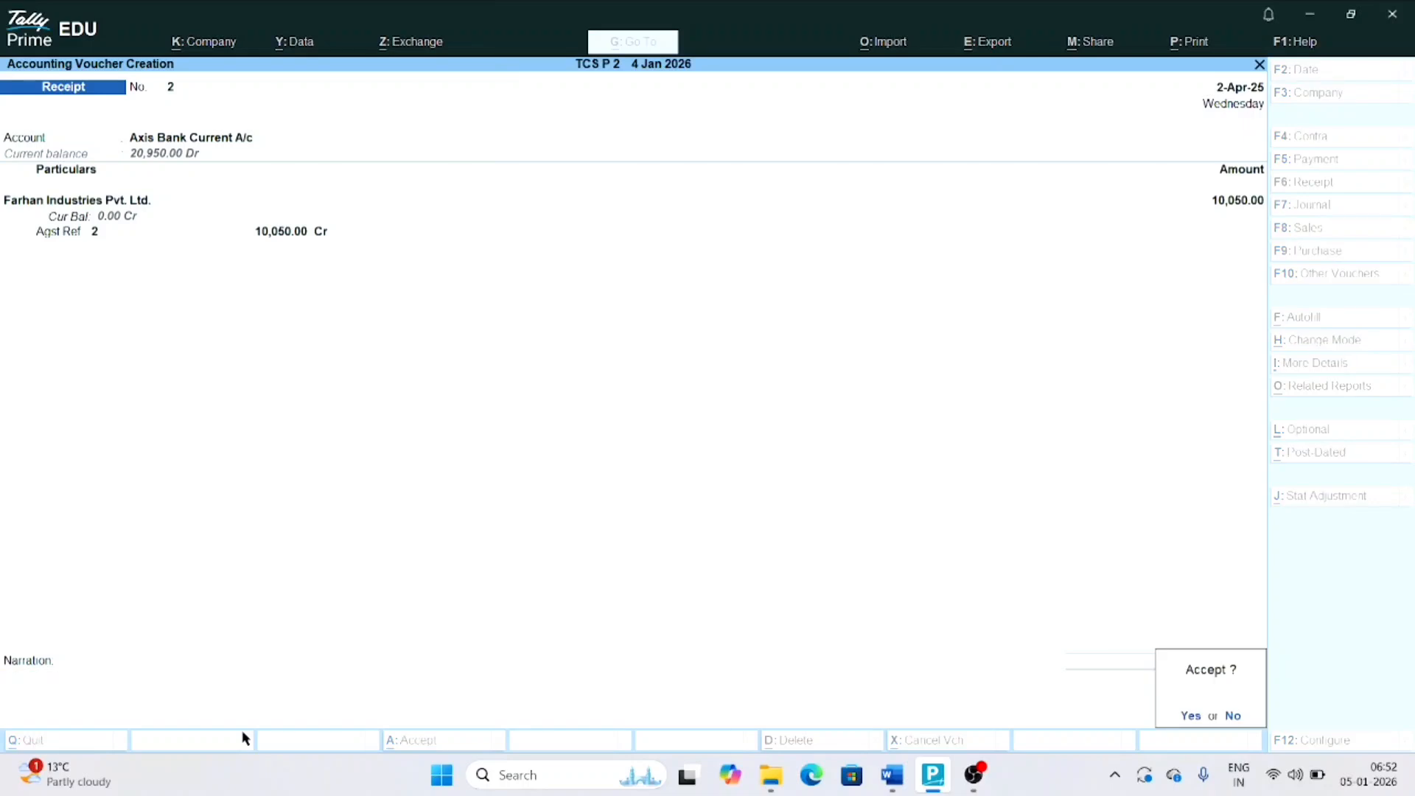
key(Return)
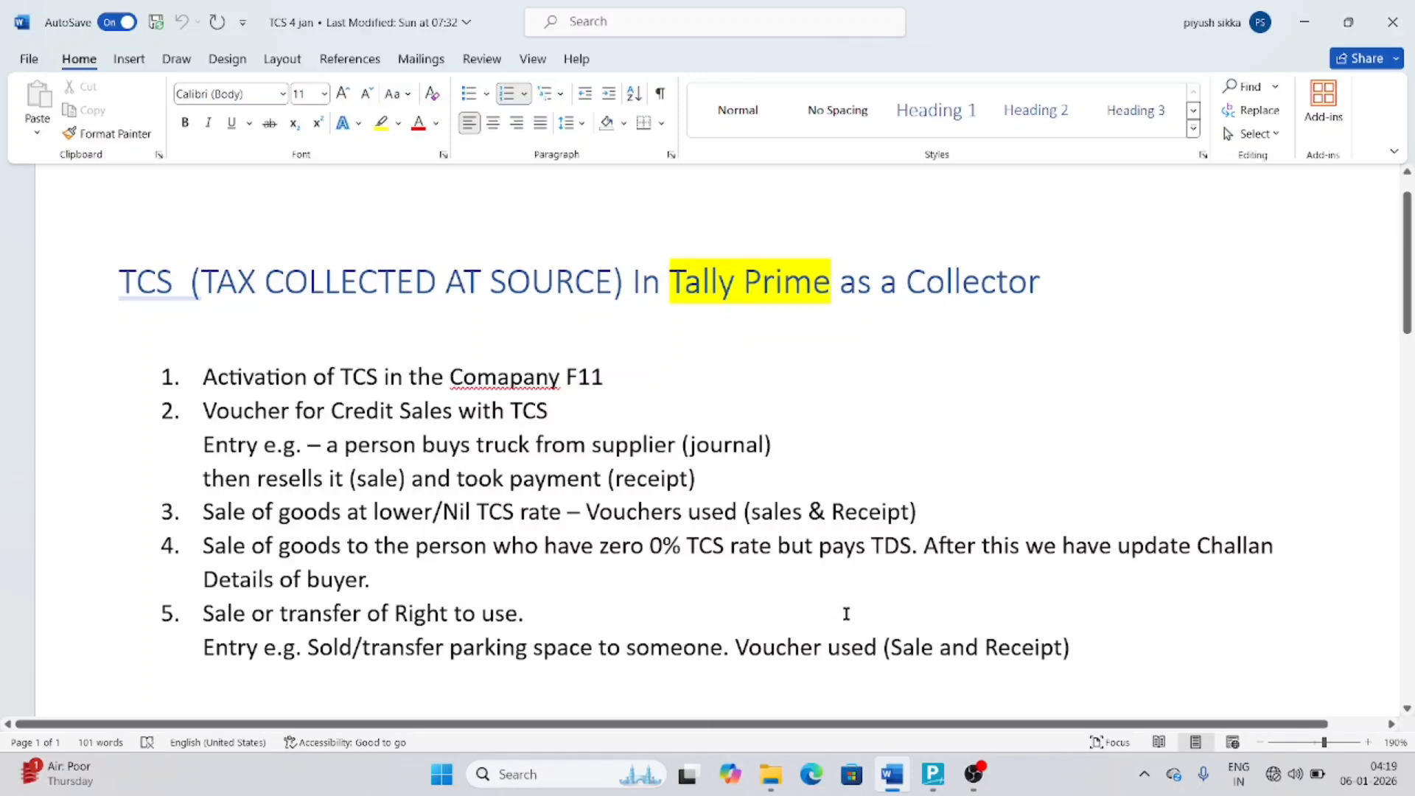
click(933, 774)
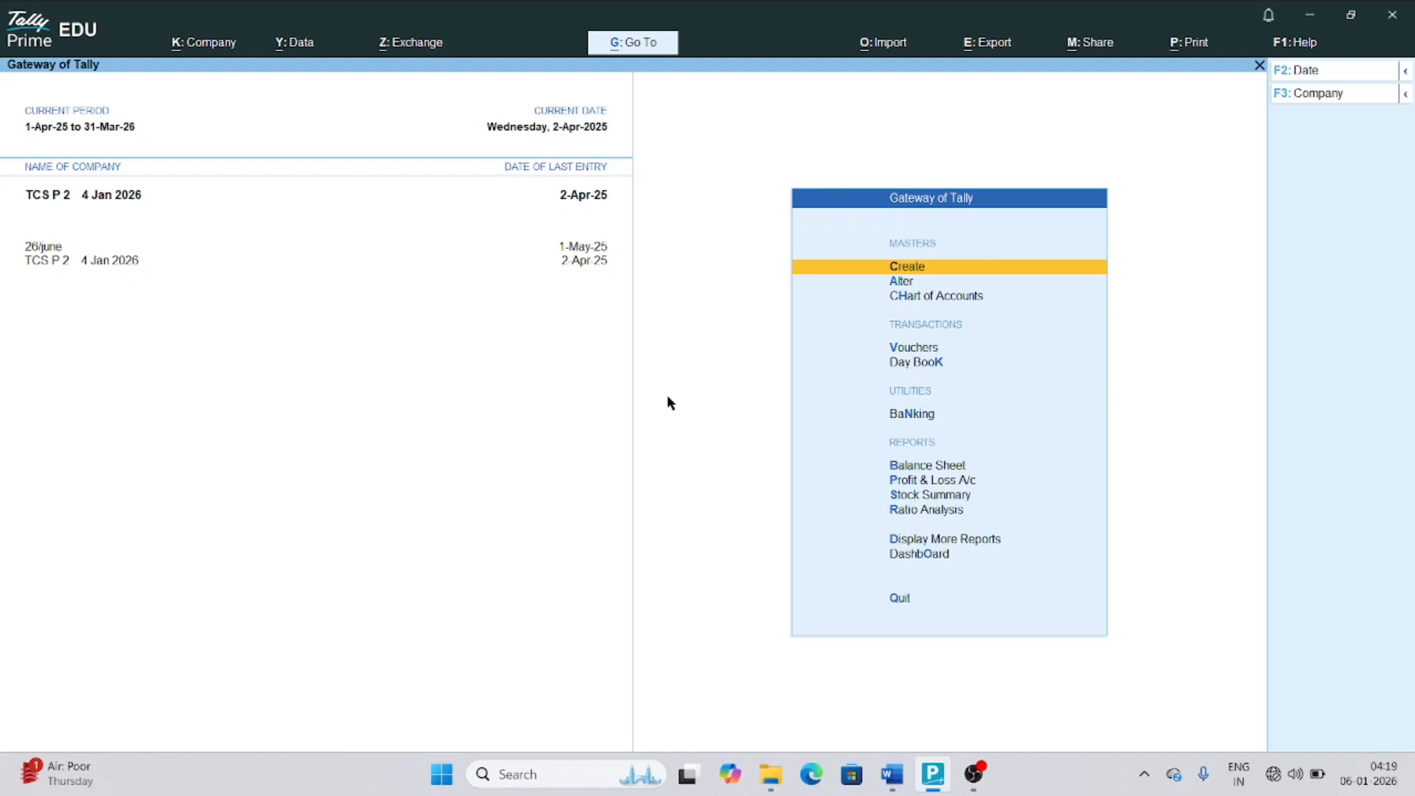
Create TCS nature of goods 'Consideration for Sale of Any Other Goods' with section 206C and payment code 6CR
key(c)
key(Down)
key(Down)
key(Down)
key(Down)
key(Down)
key(Down)
key(Down)
key(Down)
key(Down)
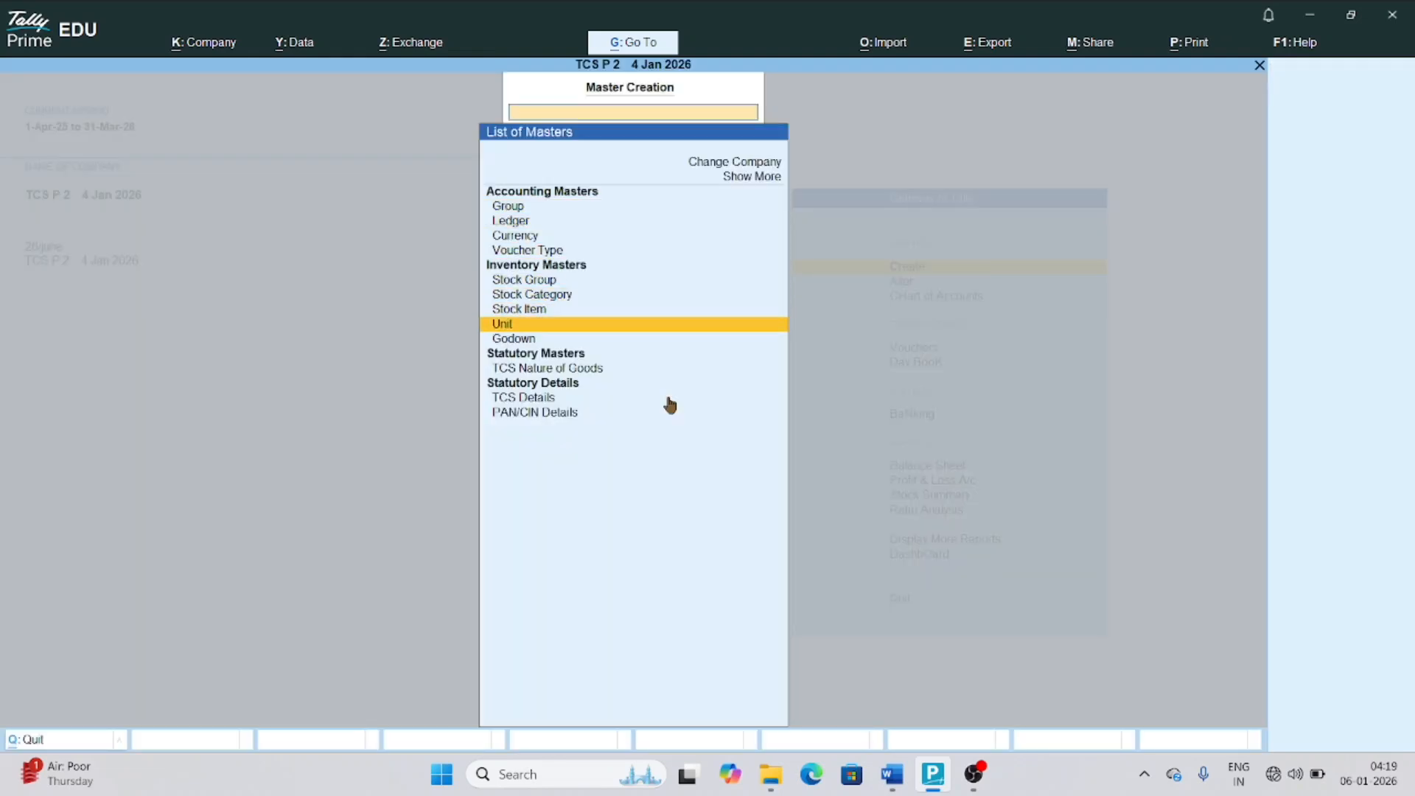
key(Return)
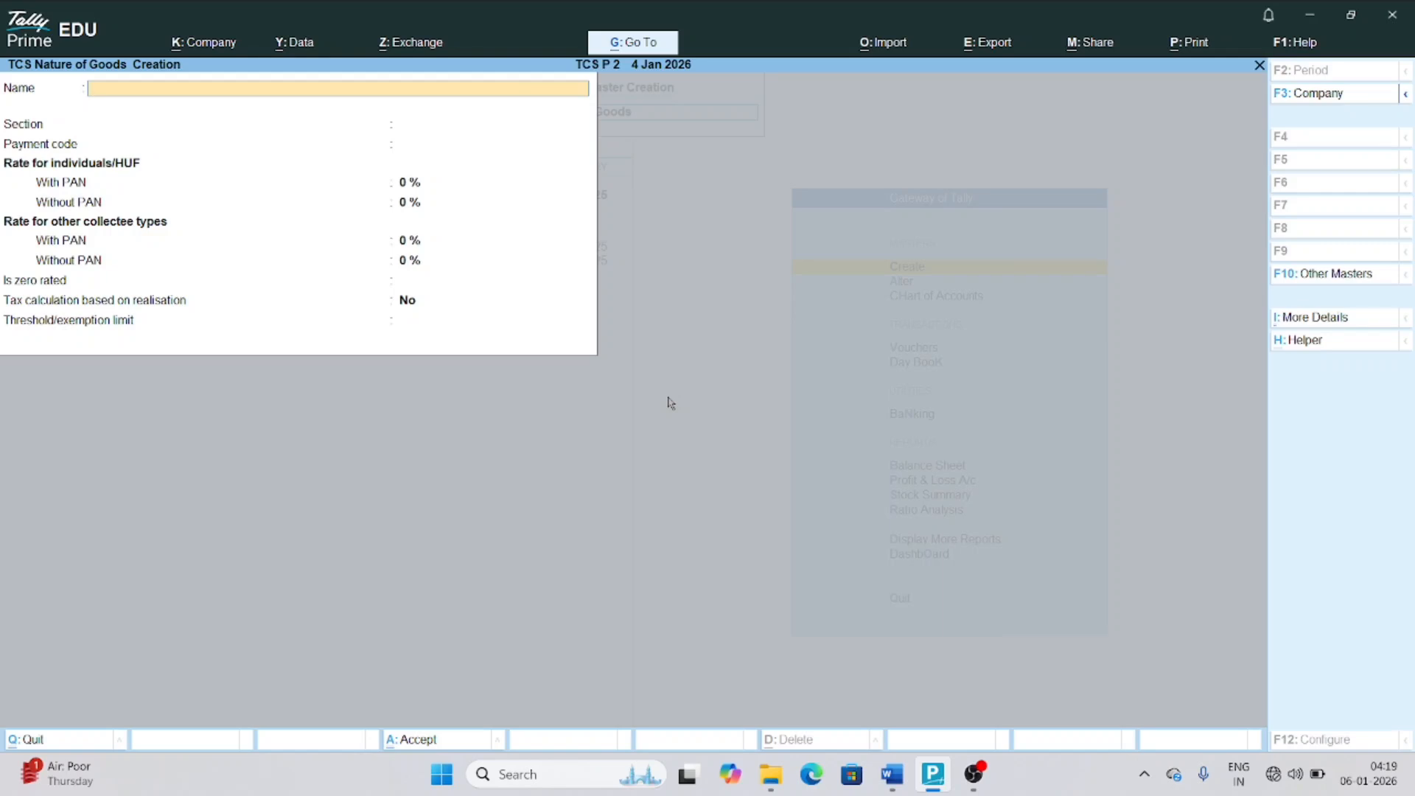
text(COnsideration for Sale of Any Other Goods)
key(Return)
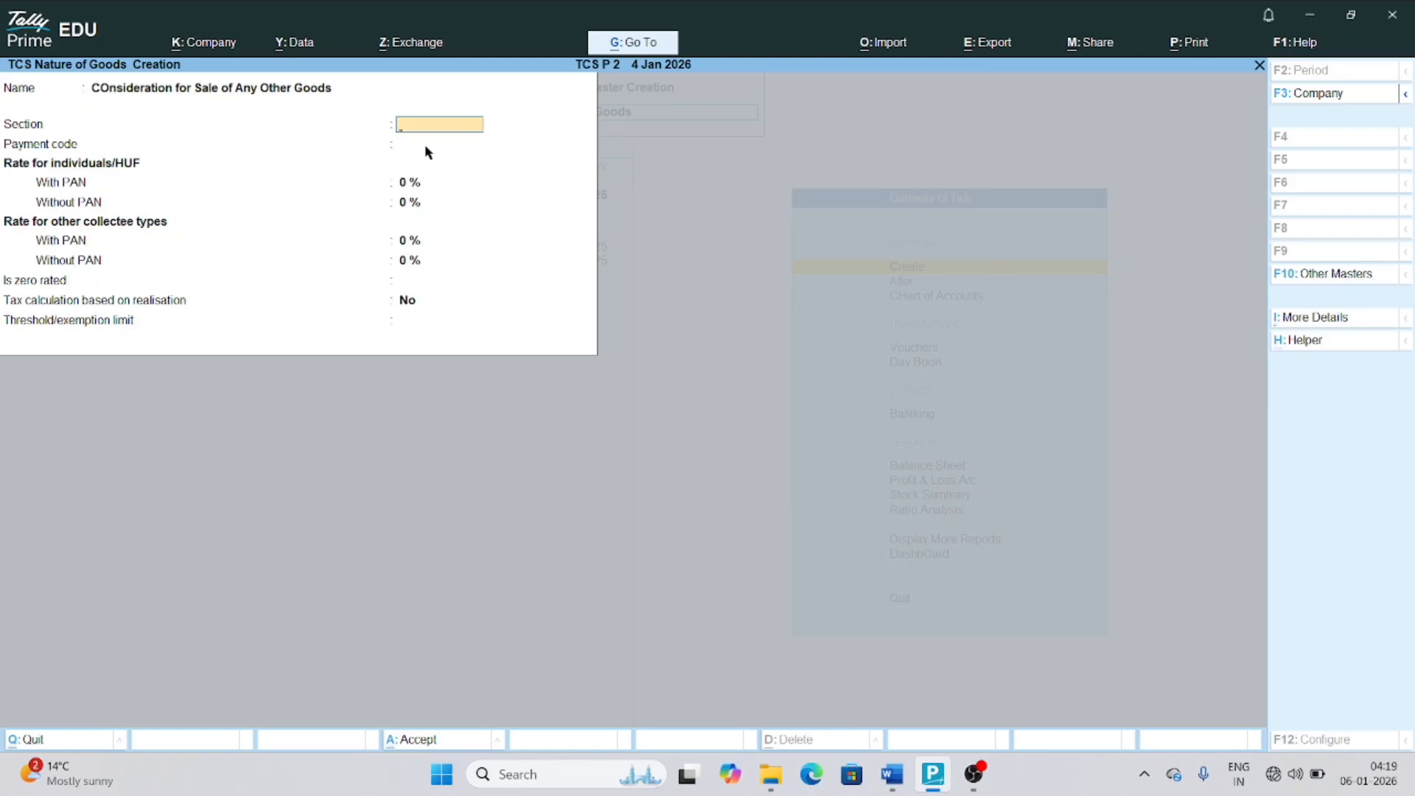
text(206)
text(C)
key(Return)
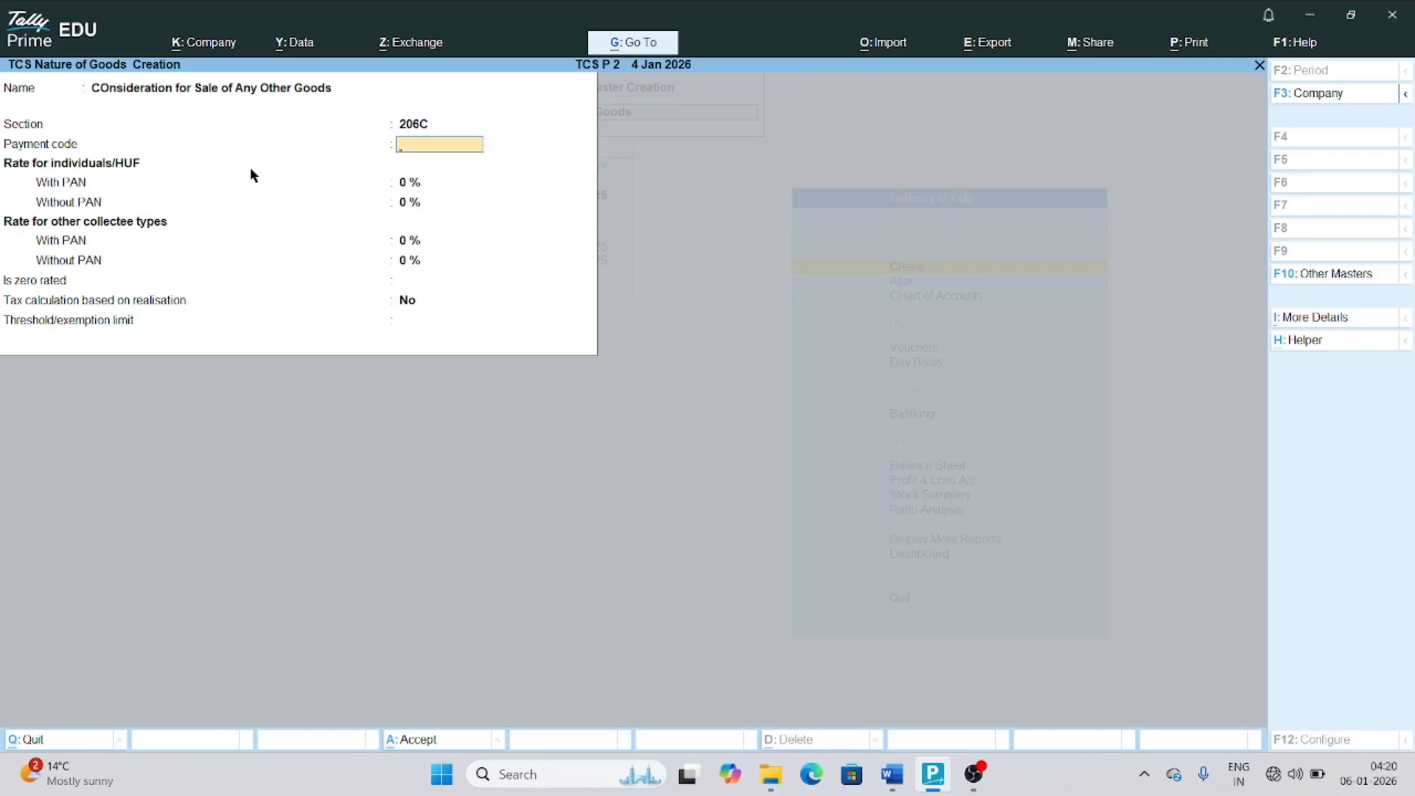
text(6CR)
key(Return)
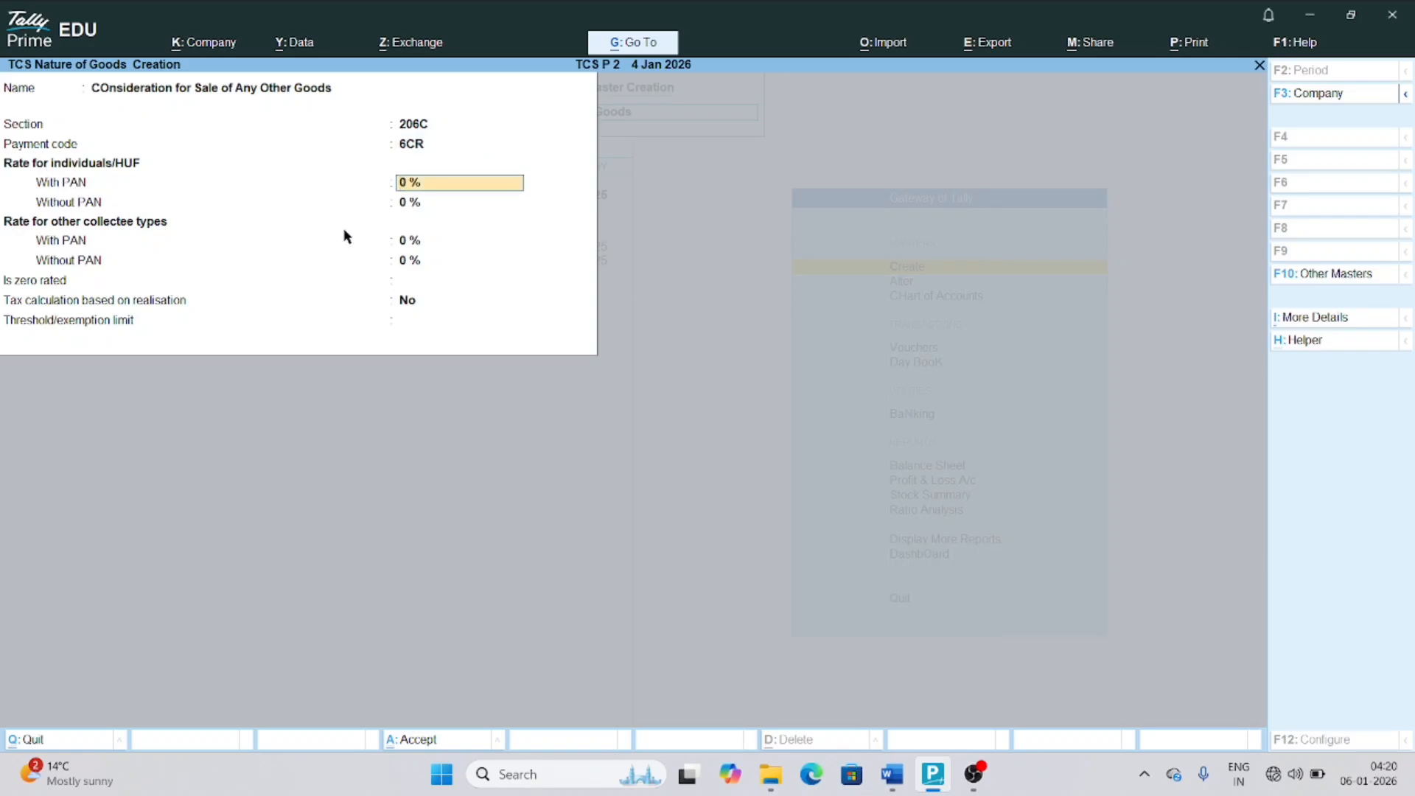
Set rates 0.10% with PAN and 1% without, threshold 50,00,000 with tax above it, and save
text(0.10)
key(Return)
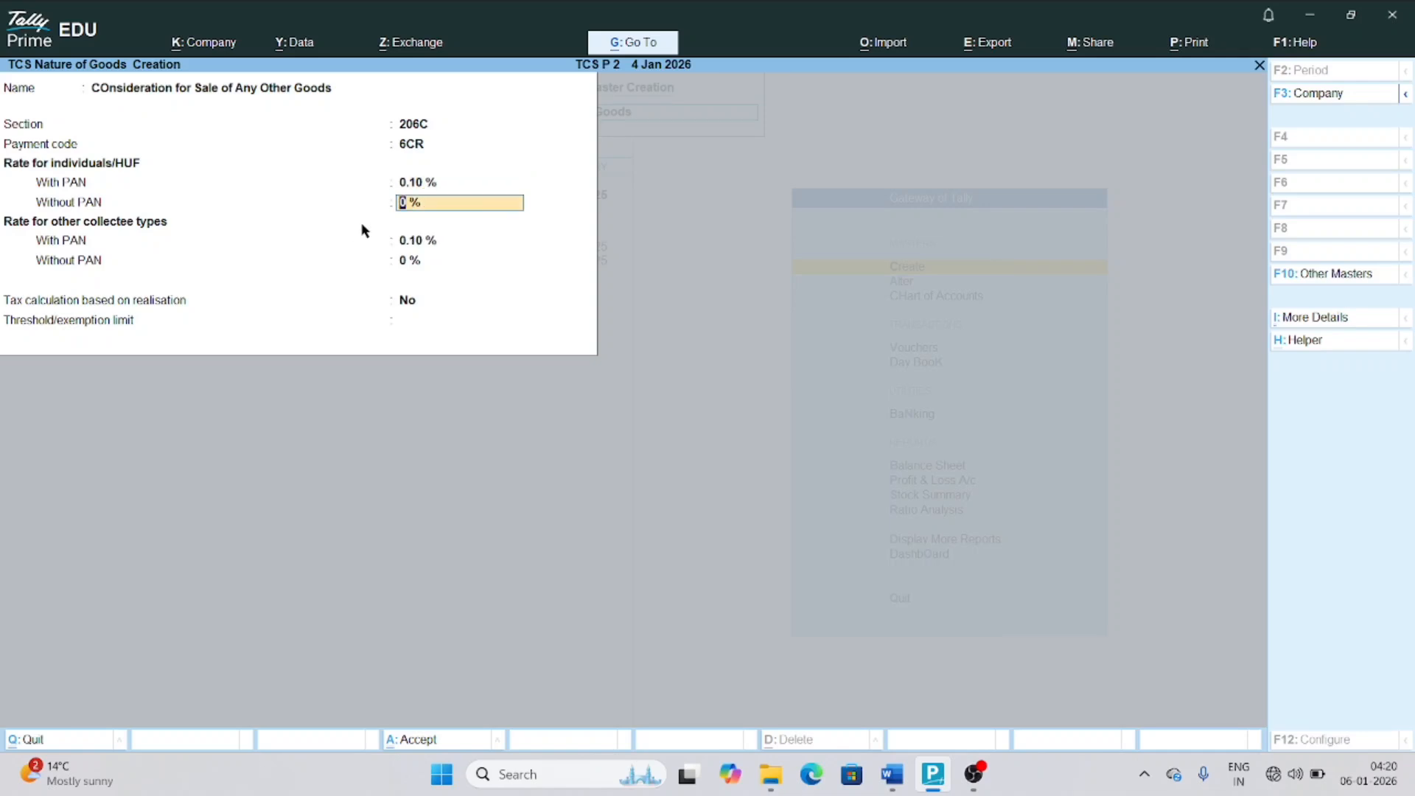
text(1)
key(Return)
key(Return)
key(Return)
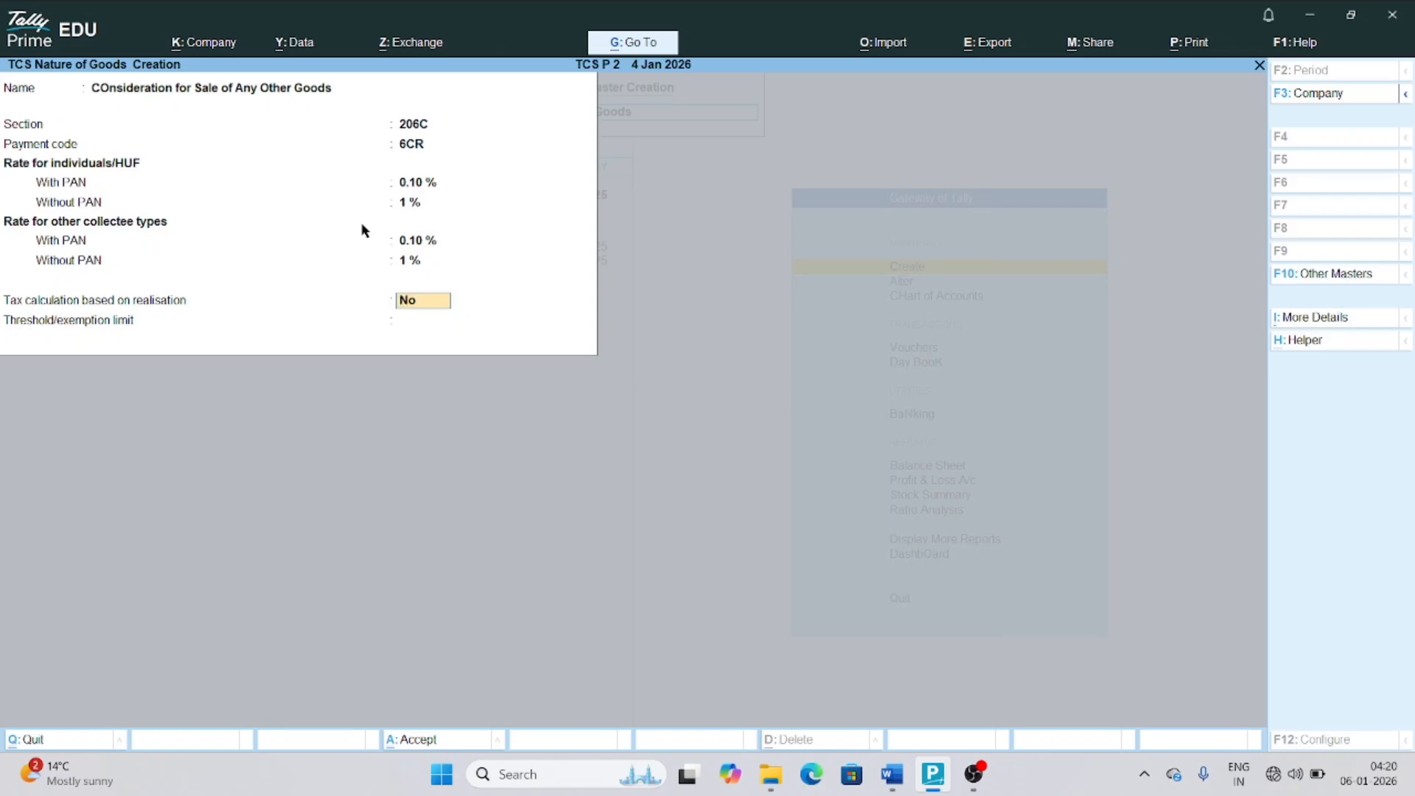
key(Return)
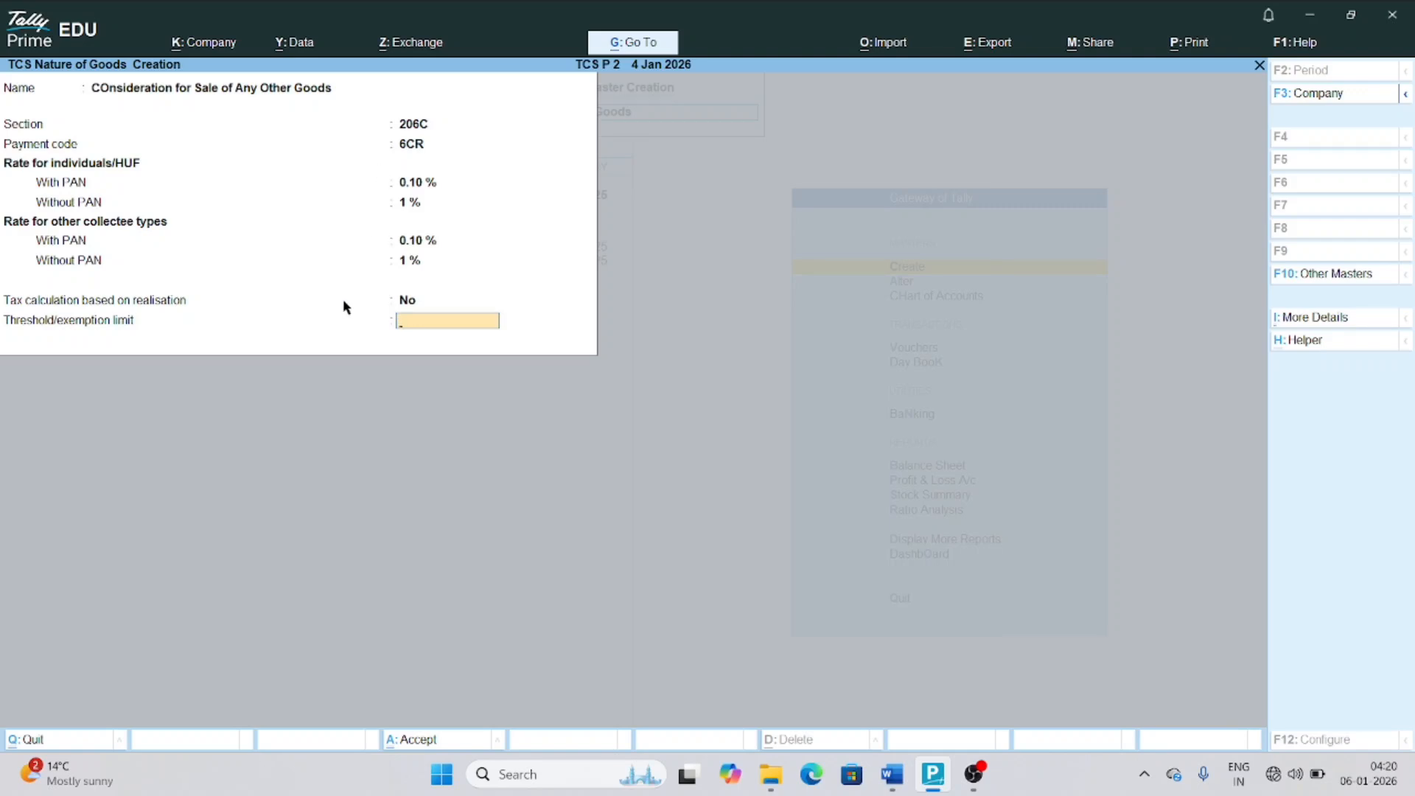
text(50,00,00)
text(0)
key(Return)
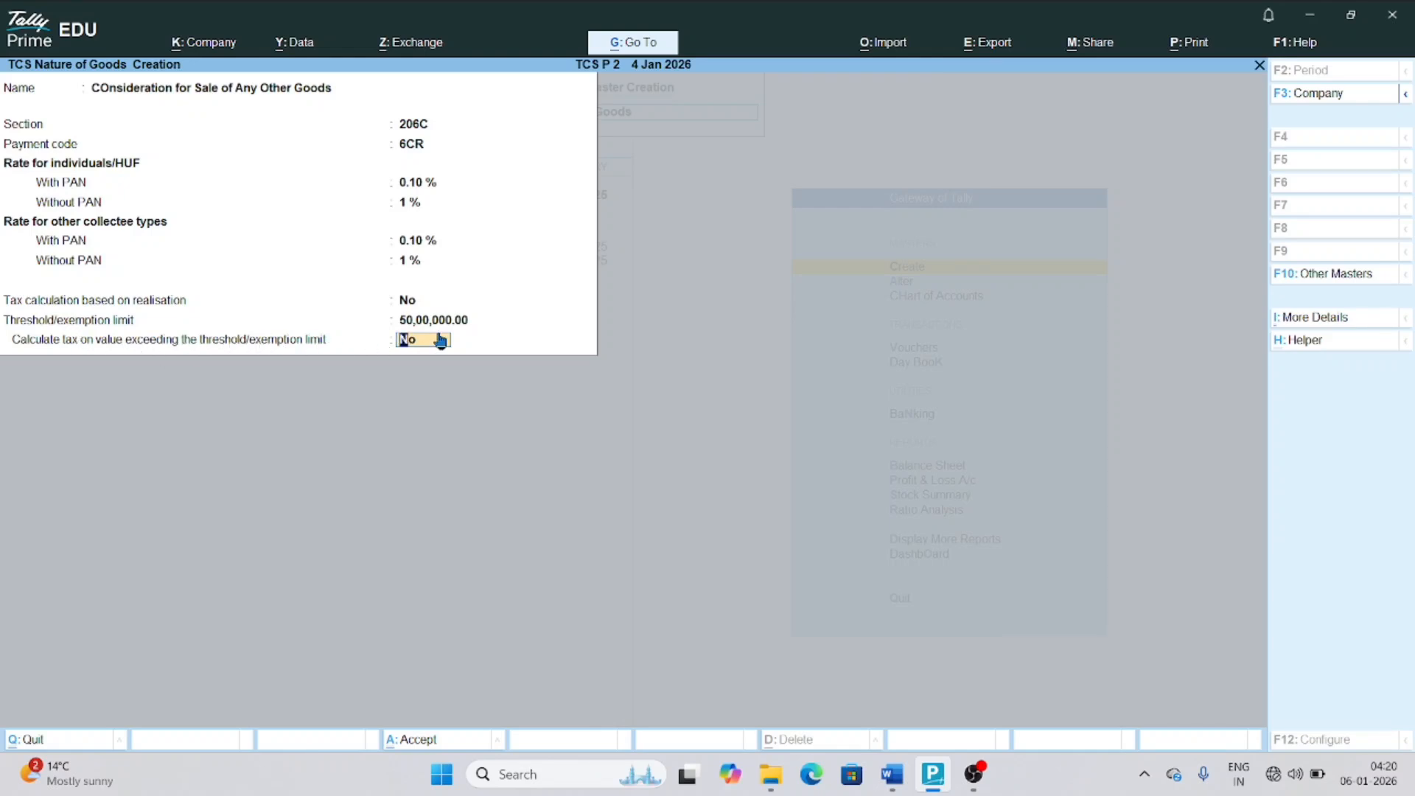
text(y)
key(Return)
key(Return)
Create ledger 'Vijay Industries' under Sundry Debtors with bill-by-bill on and no credit period
key(Escape)
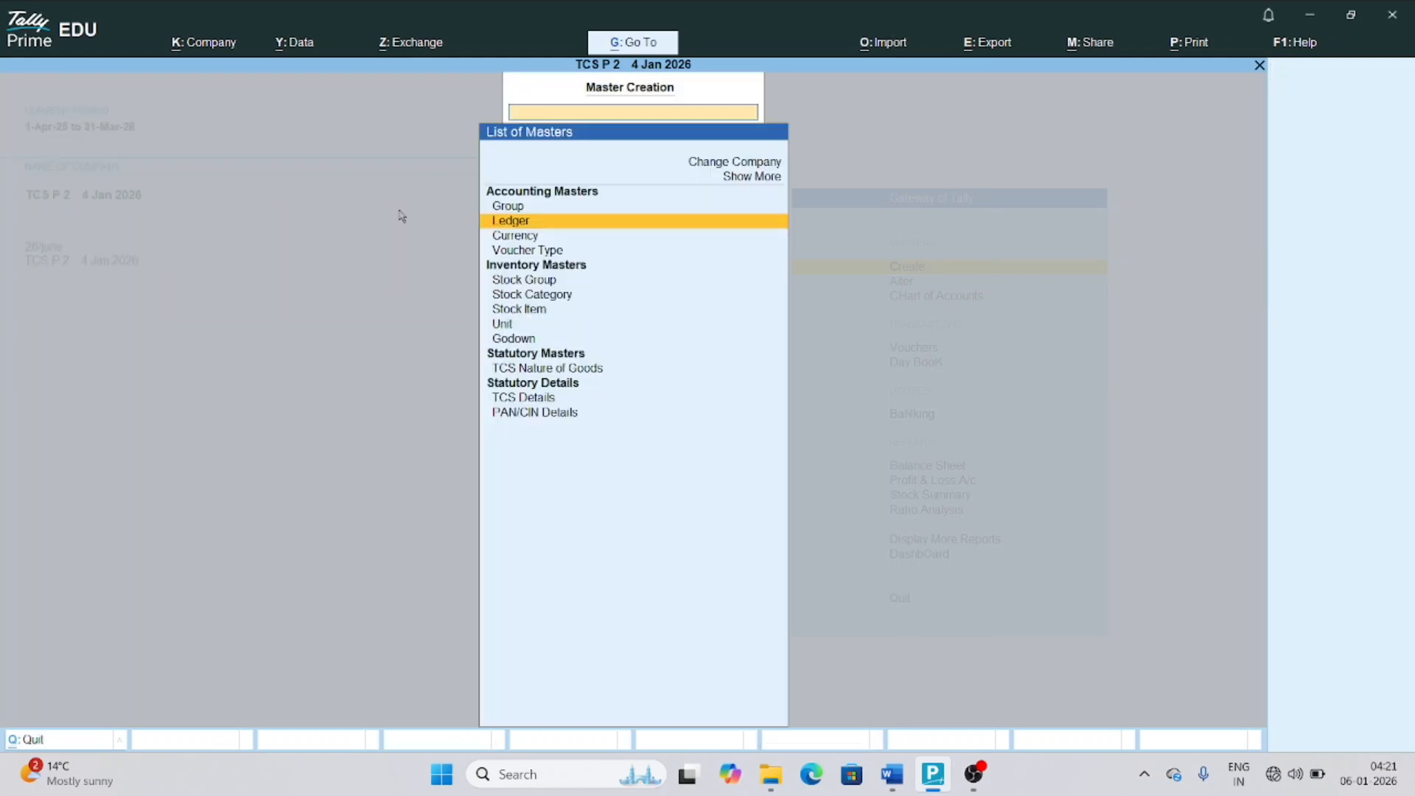
key(Return)
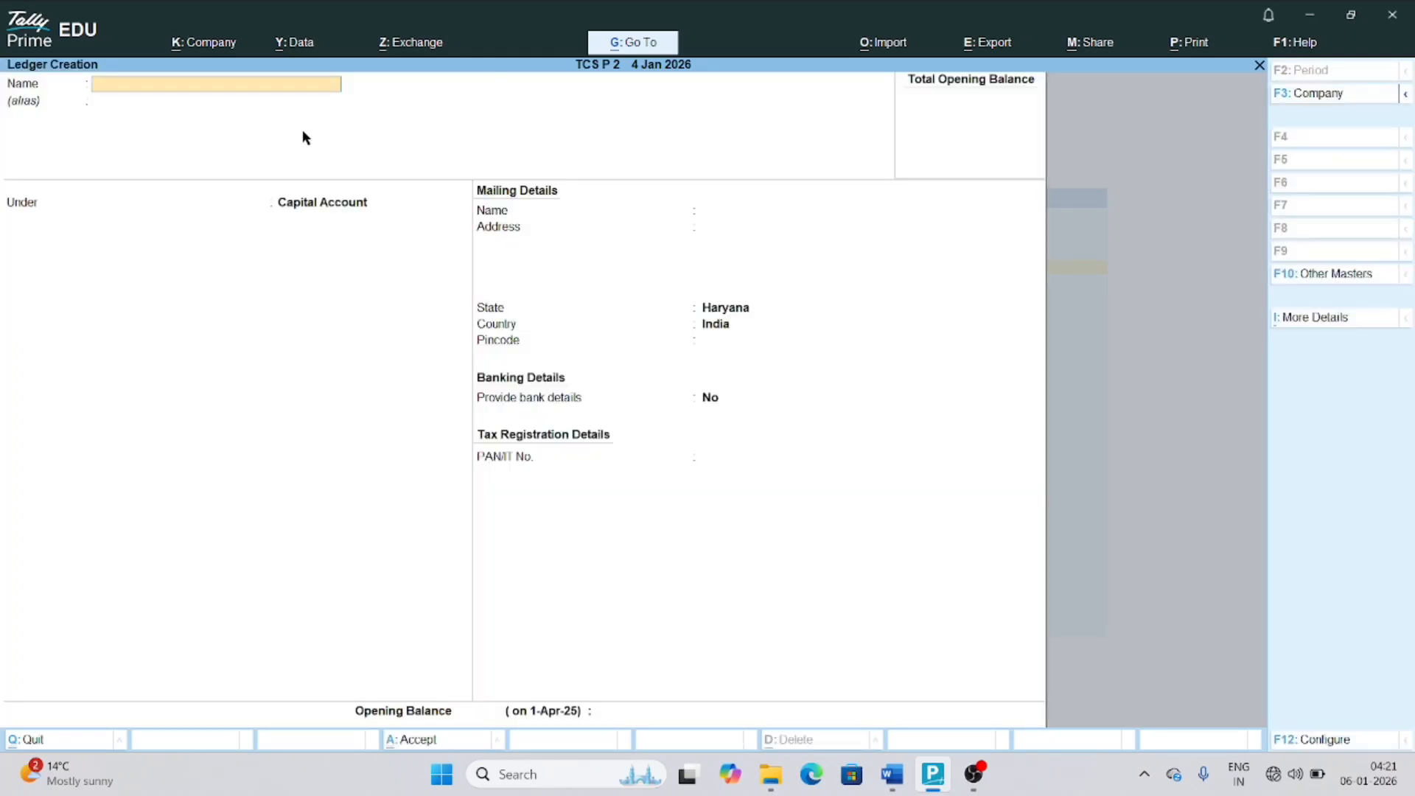
text(Vijay Industries)
key(Return)
key(Return)
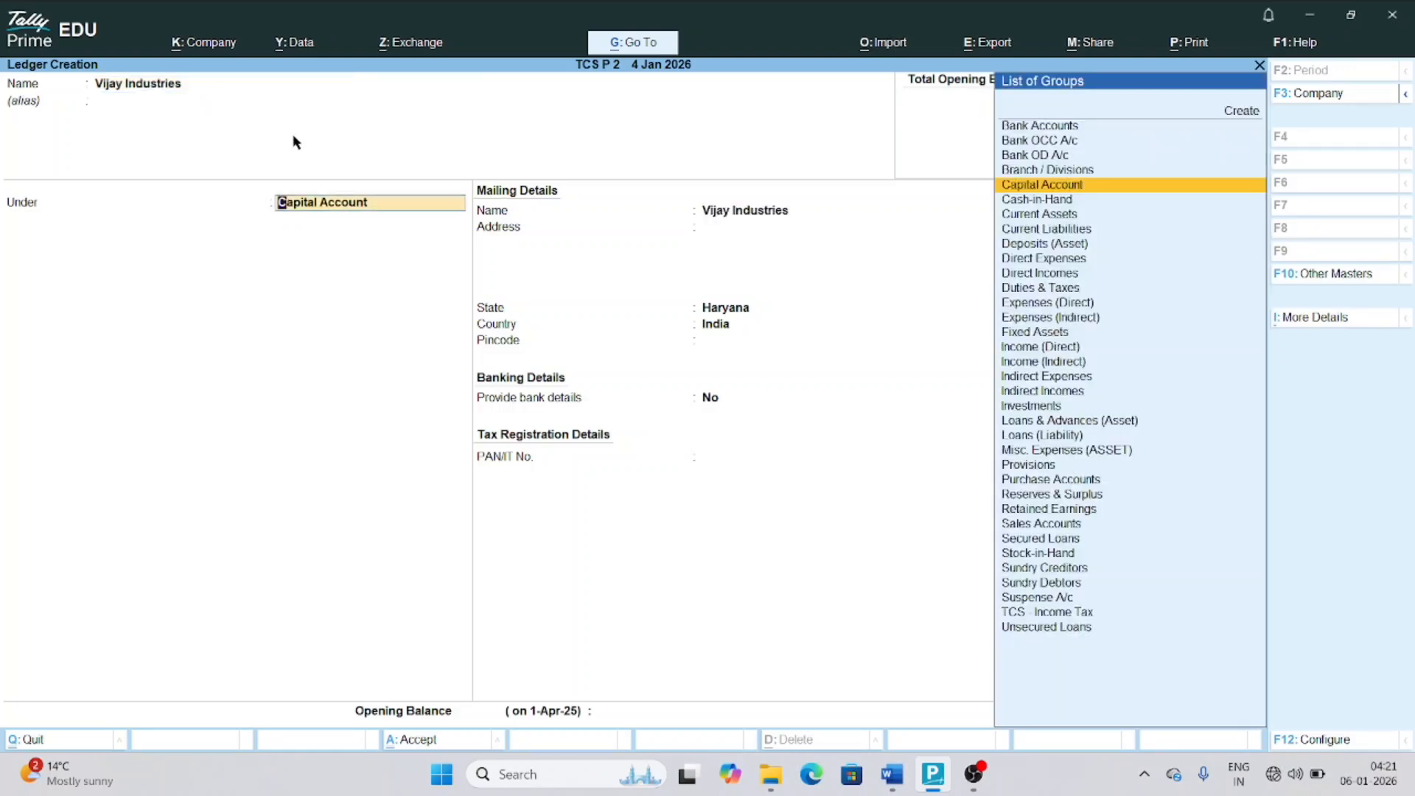
text(Sundr)
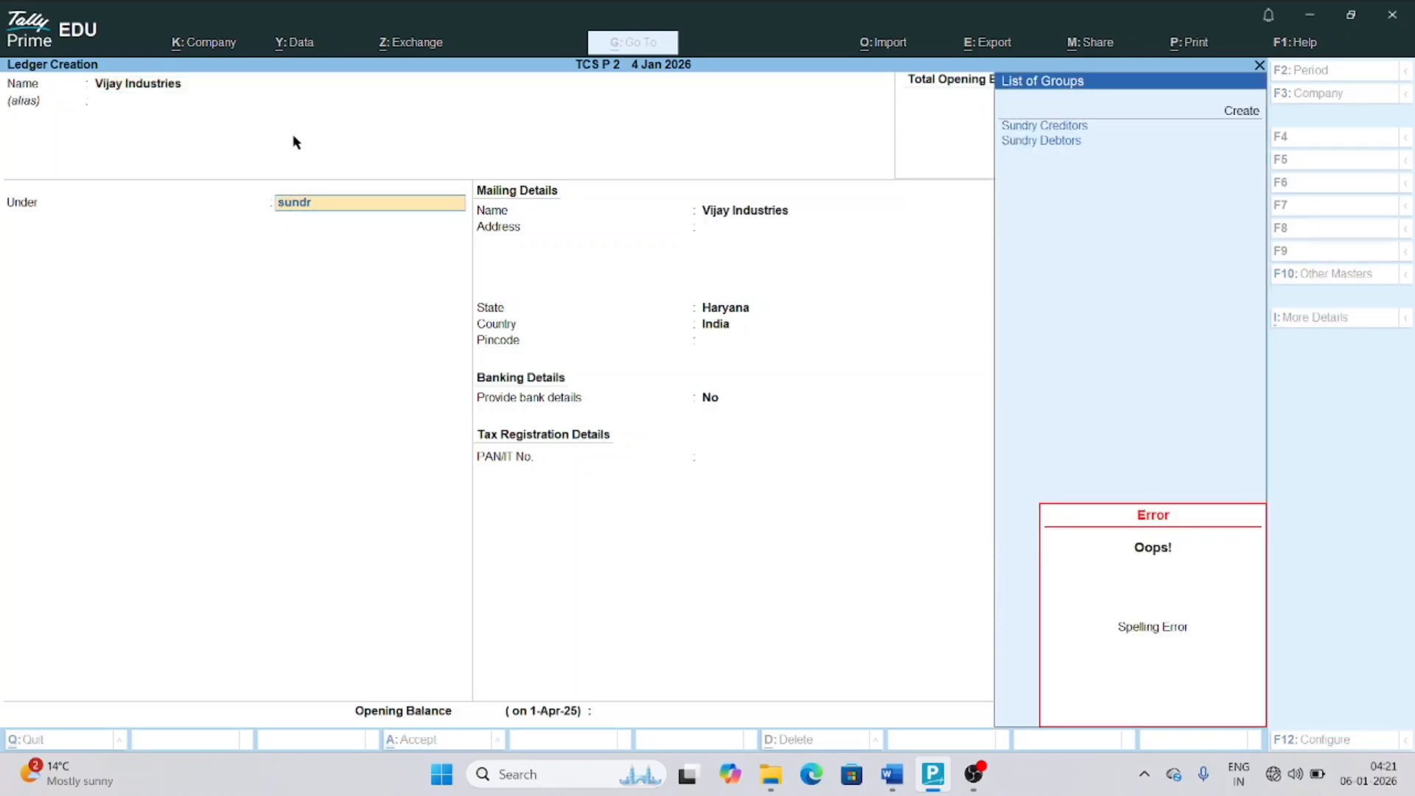
key(Down)
key(Return)
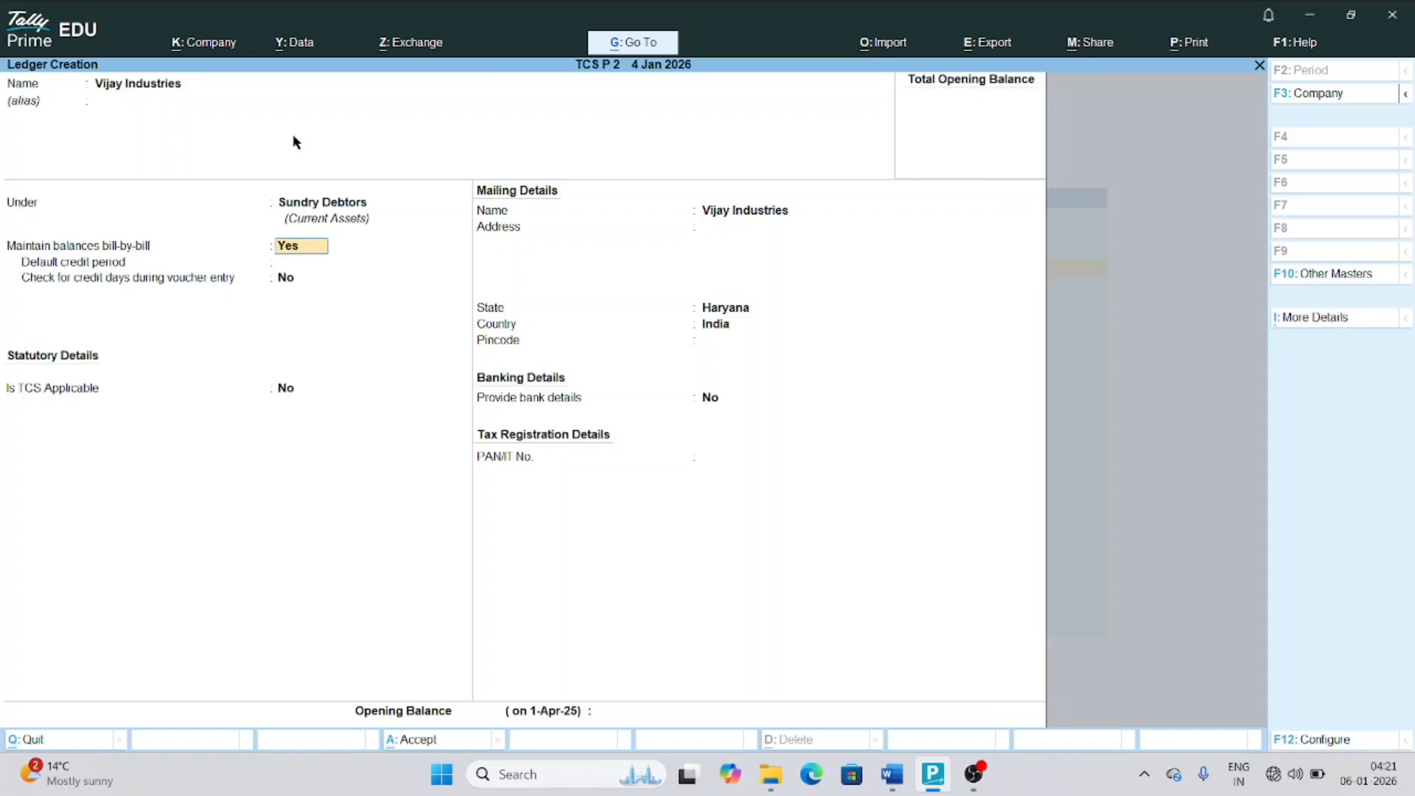
key(Return)
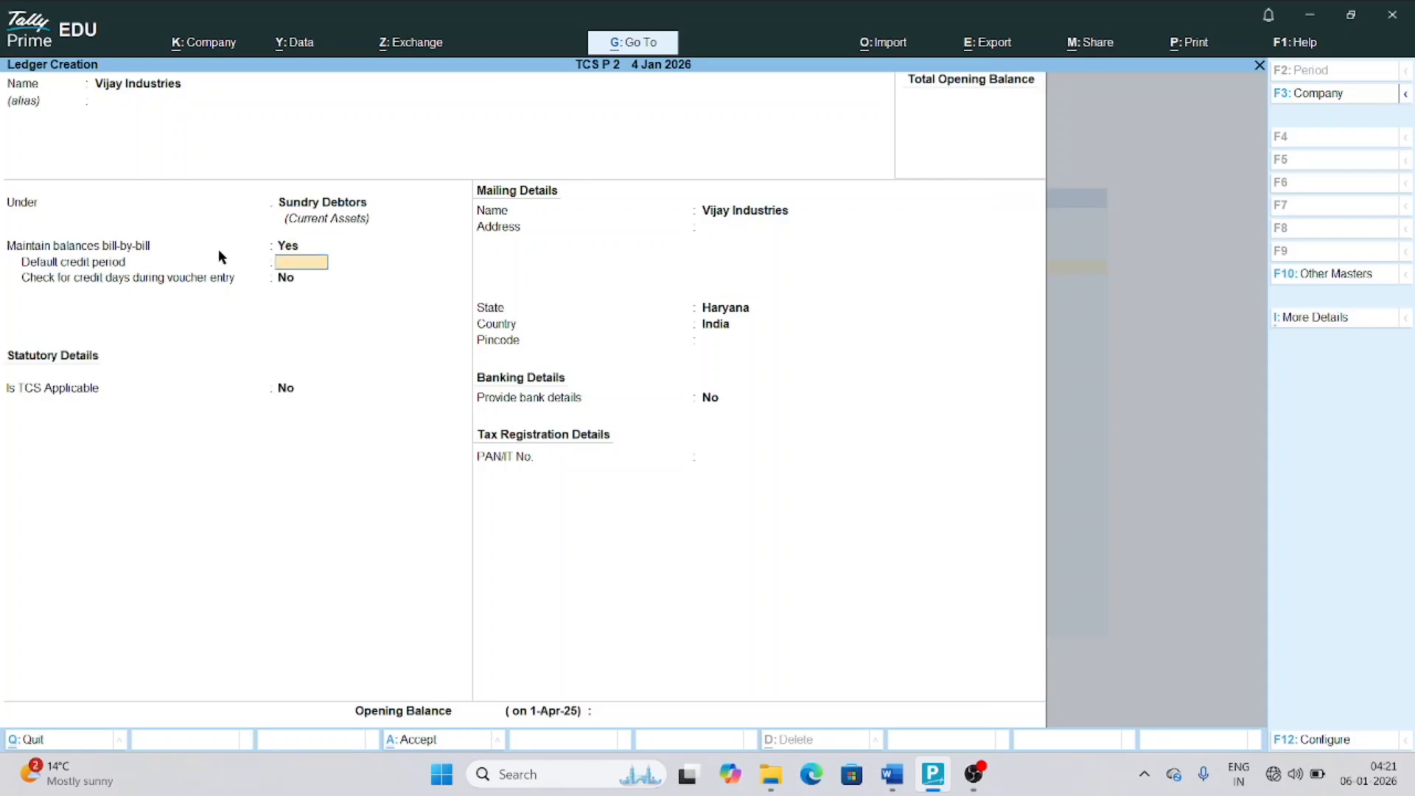
key(Return)
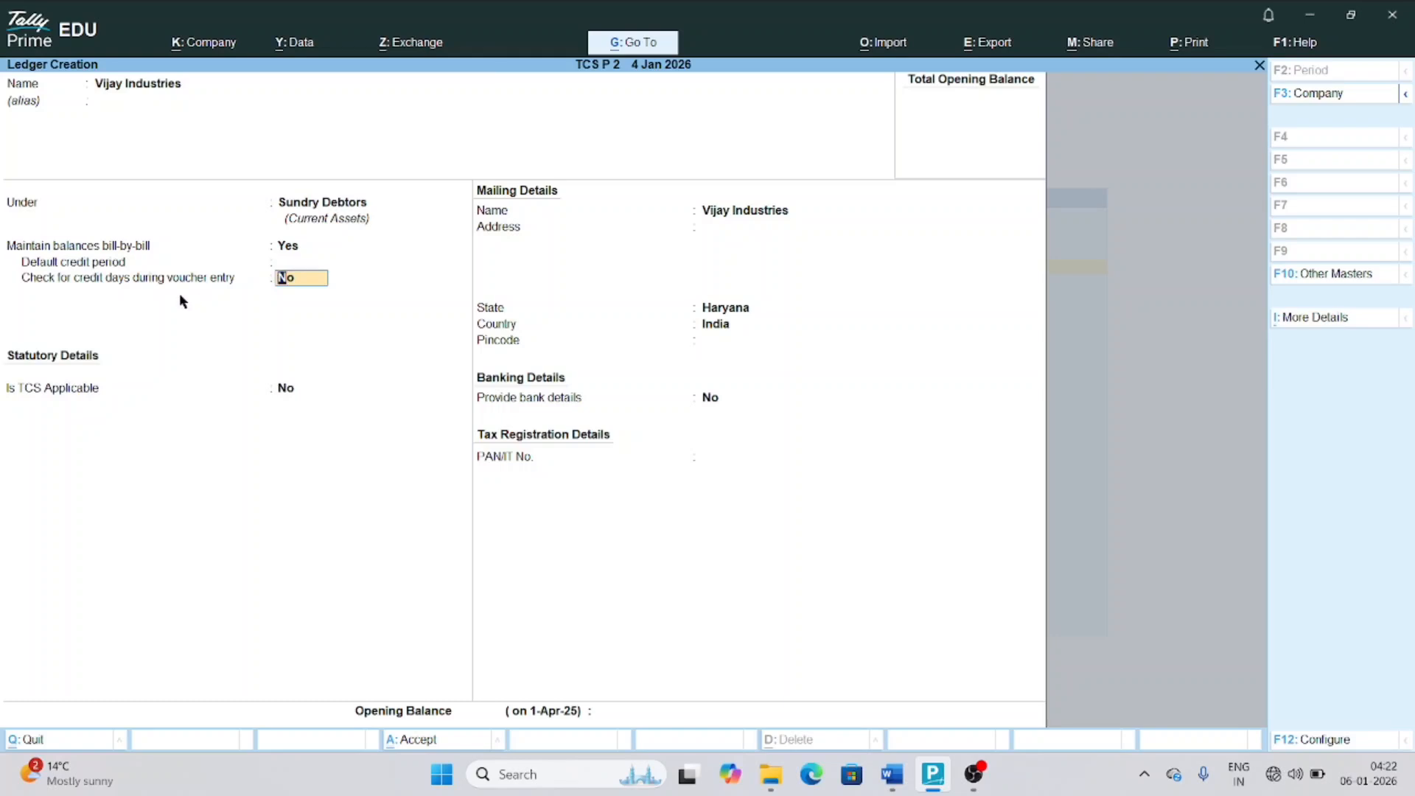
key(Return)
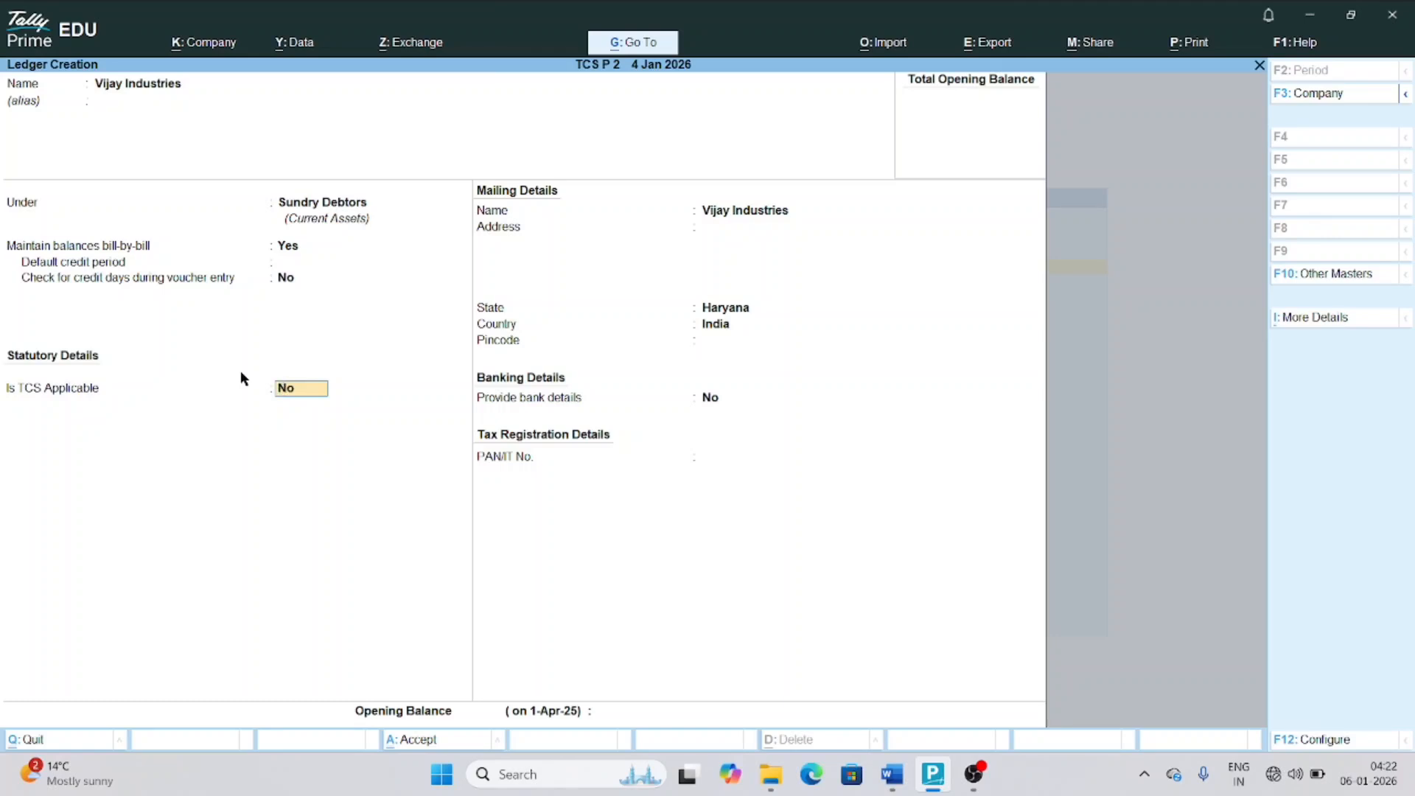
Make Vijay Industries TCS applicable as a Company - Resident buyer, enter its PAN, and save
key(y)
key(Return)
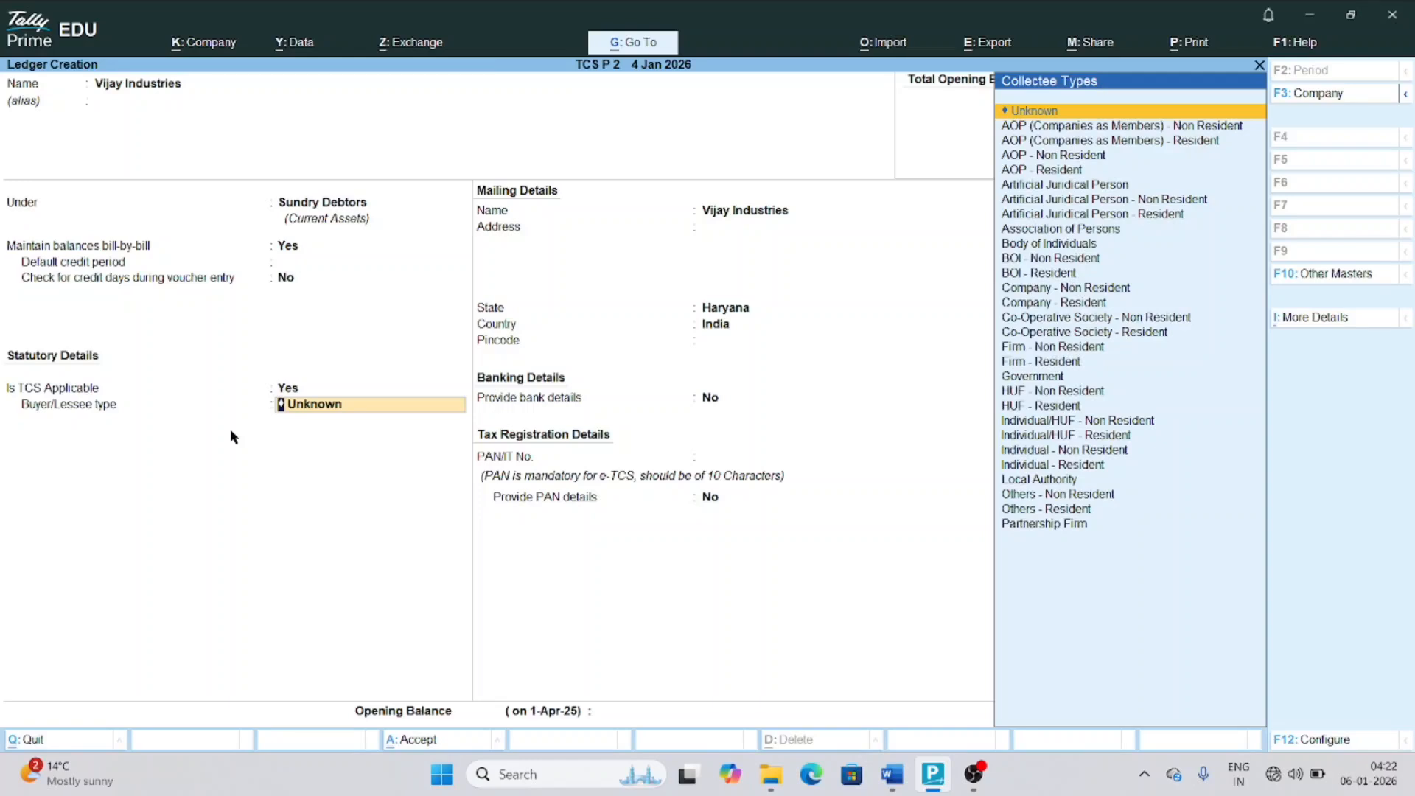
text(Com)
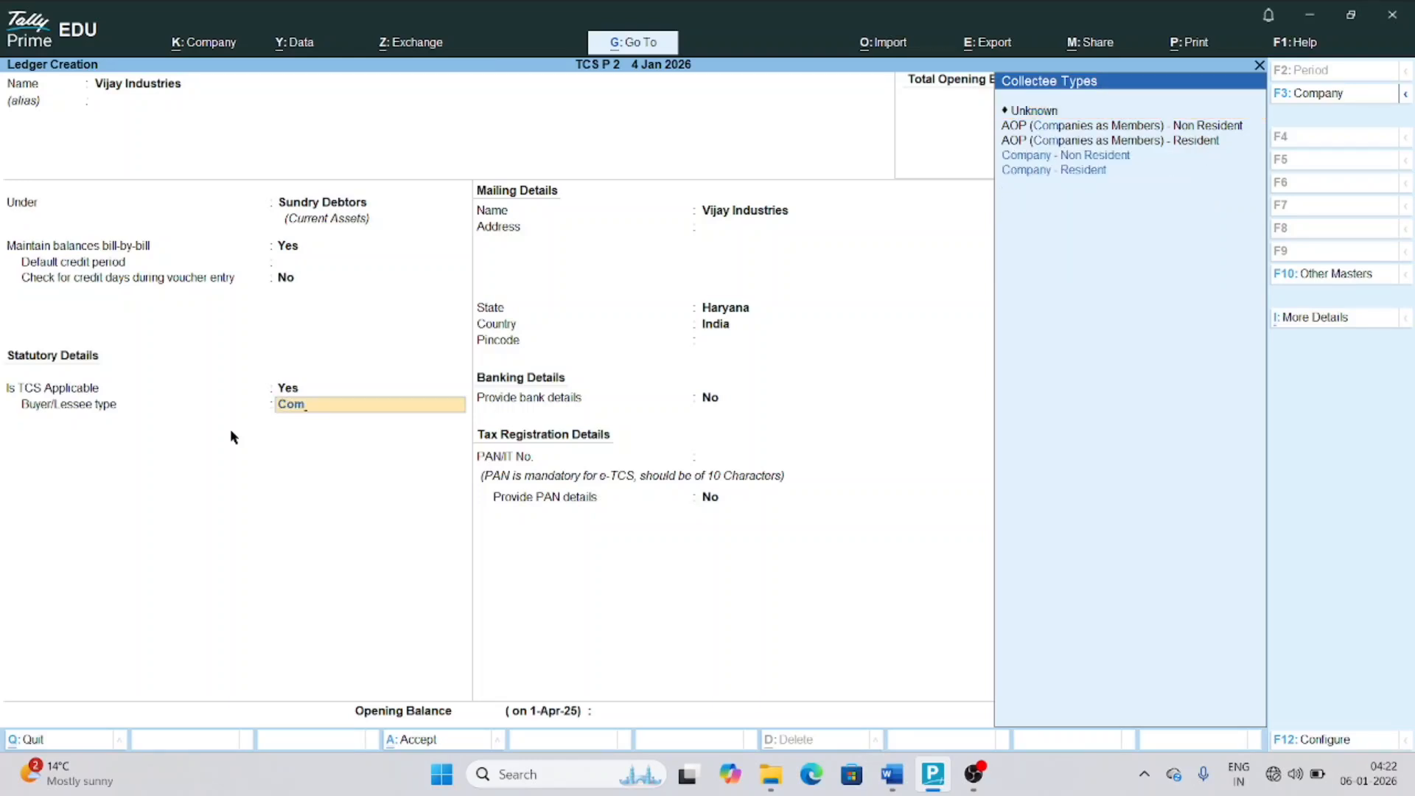
key(Down)
key(Down)
key(Return)
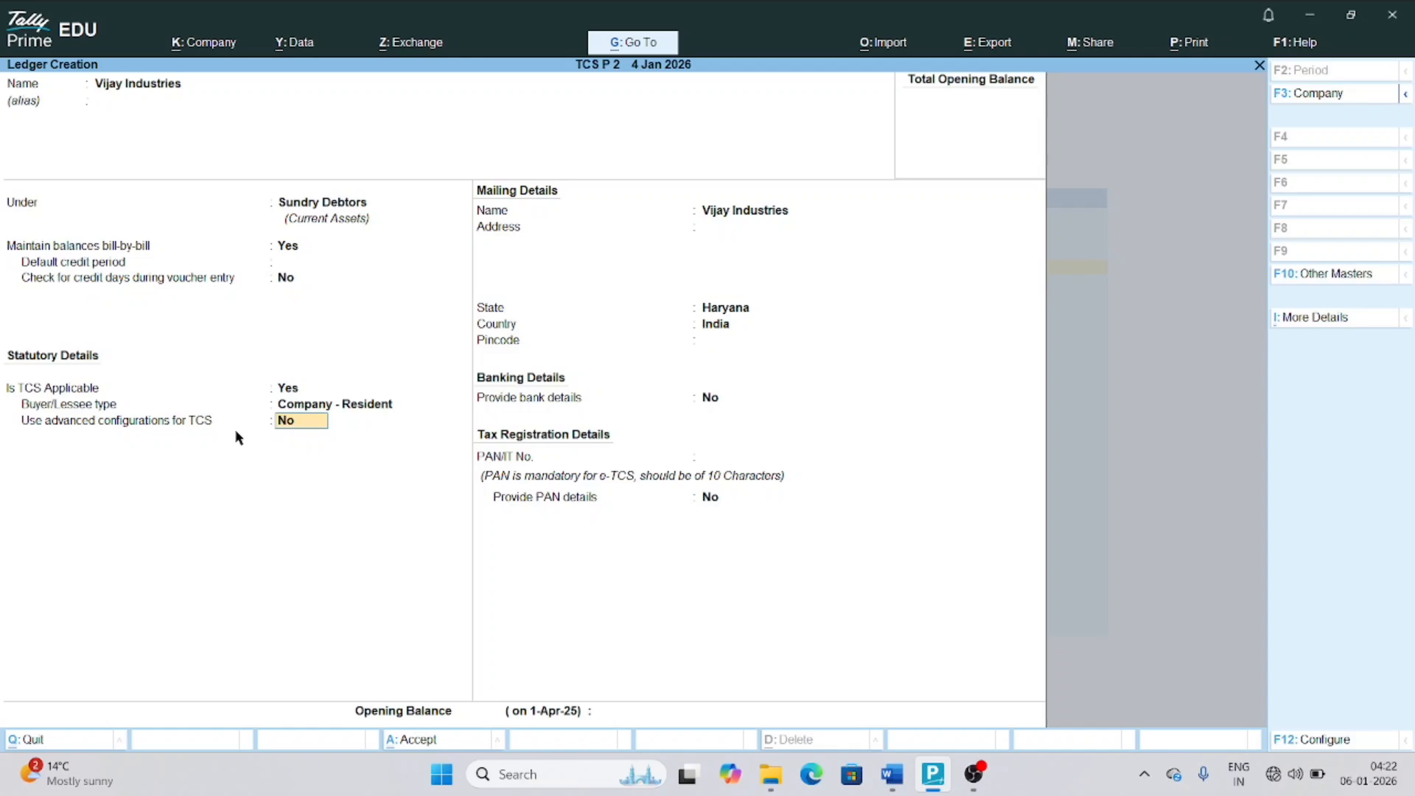
key(Return)
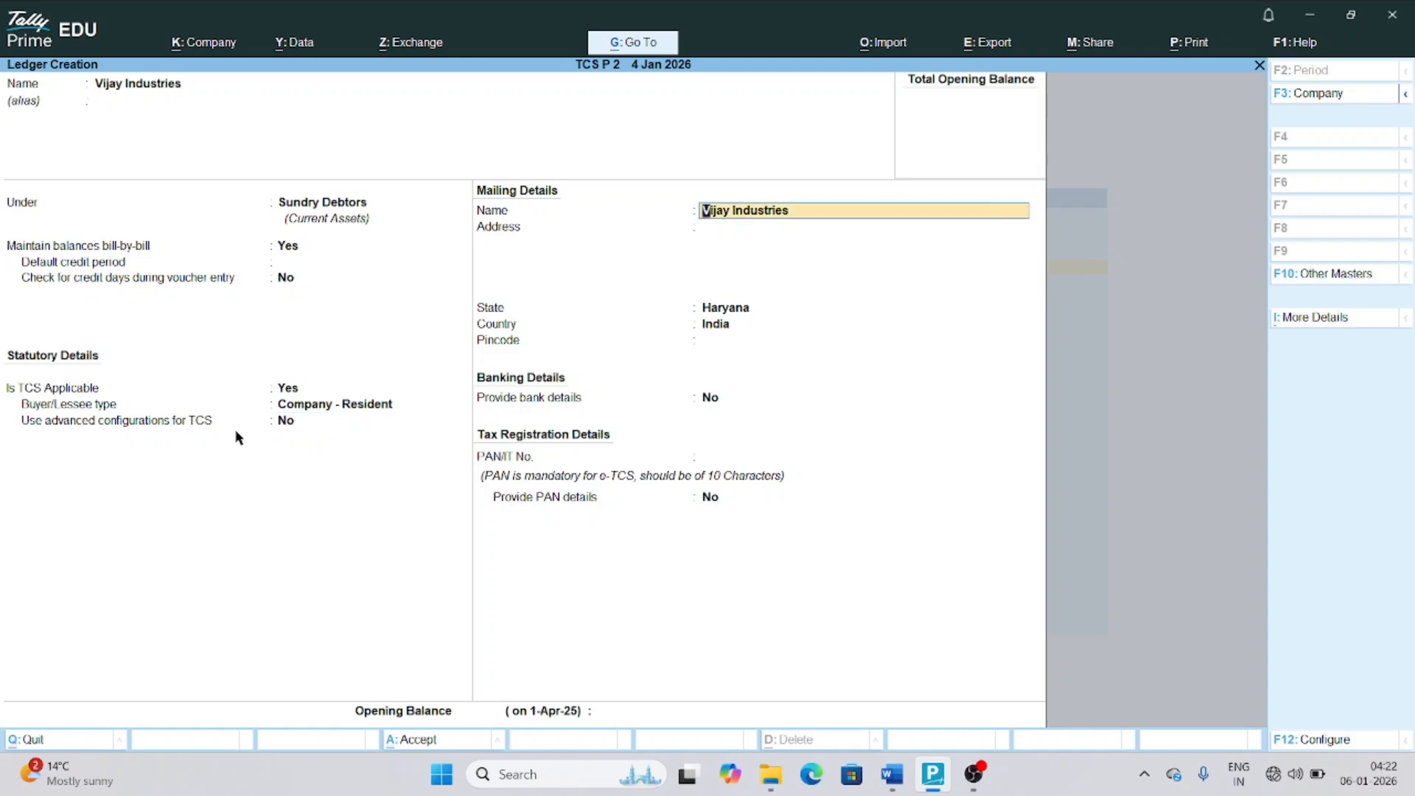
key(Return)
key(Return)
key(Return)
key(Return)
key(Return)
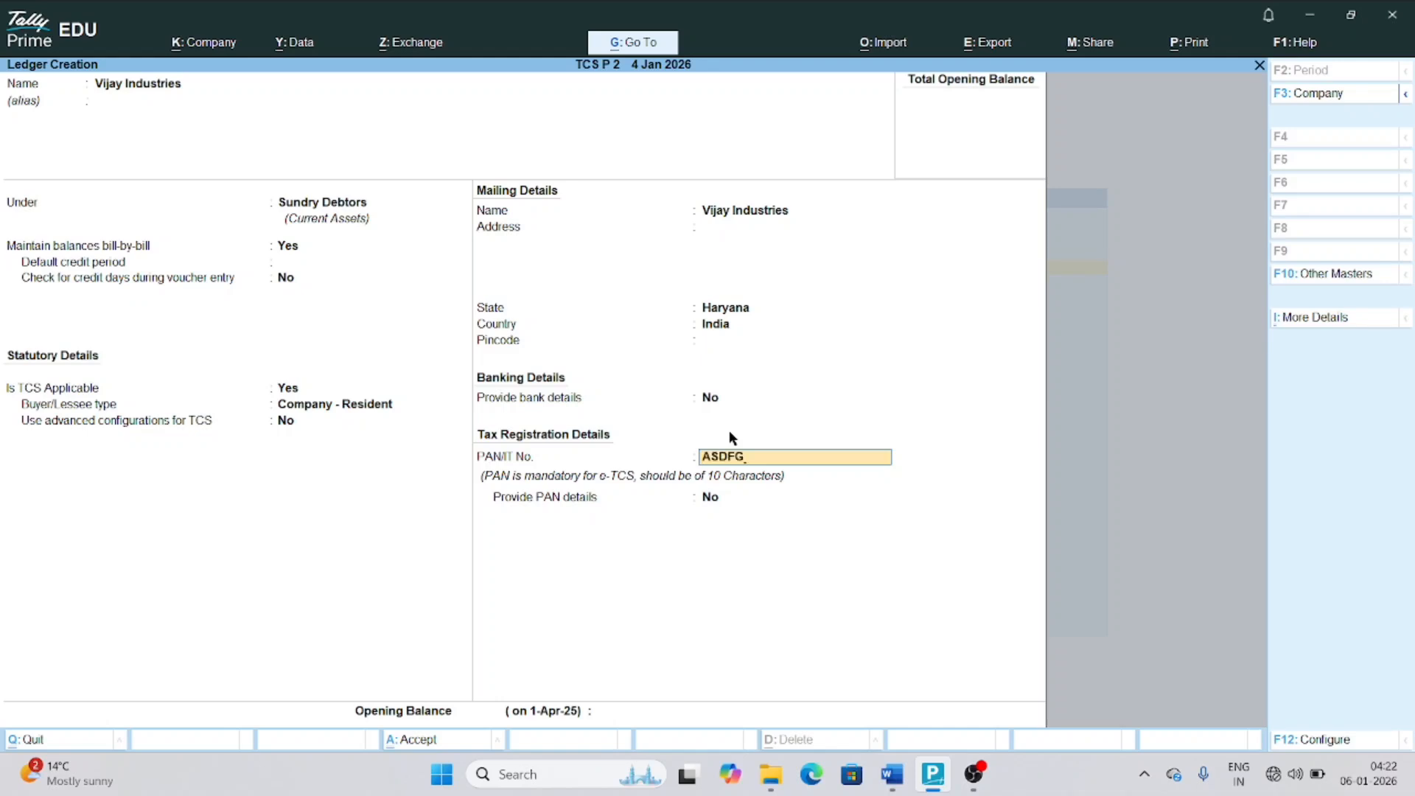
text(ASDFG0310Q)
key(Return)
key(Return)
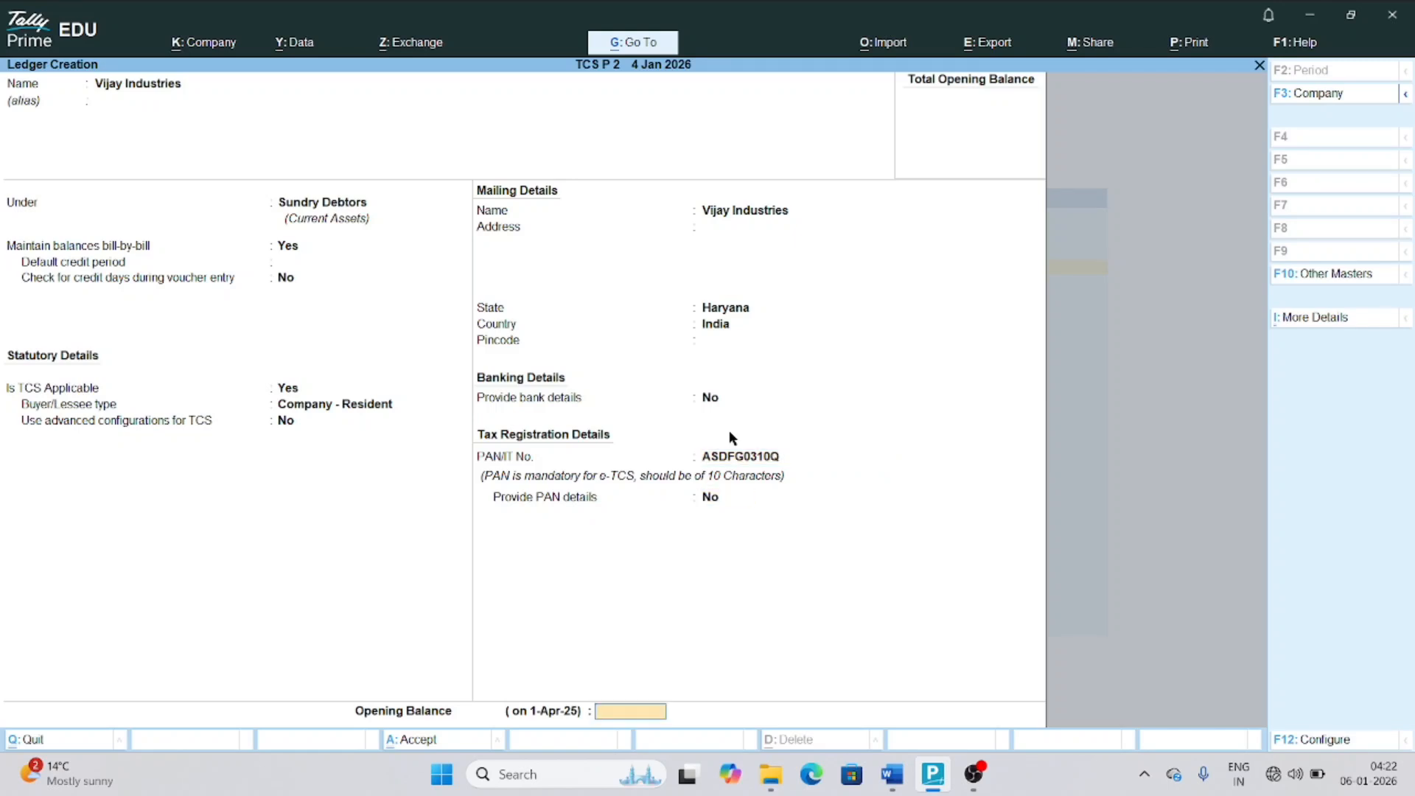
key(Return)
key(Return)
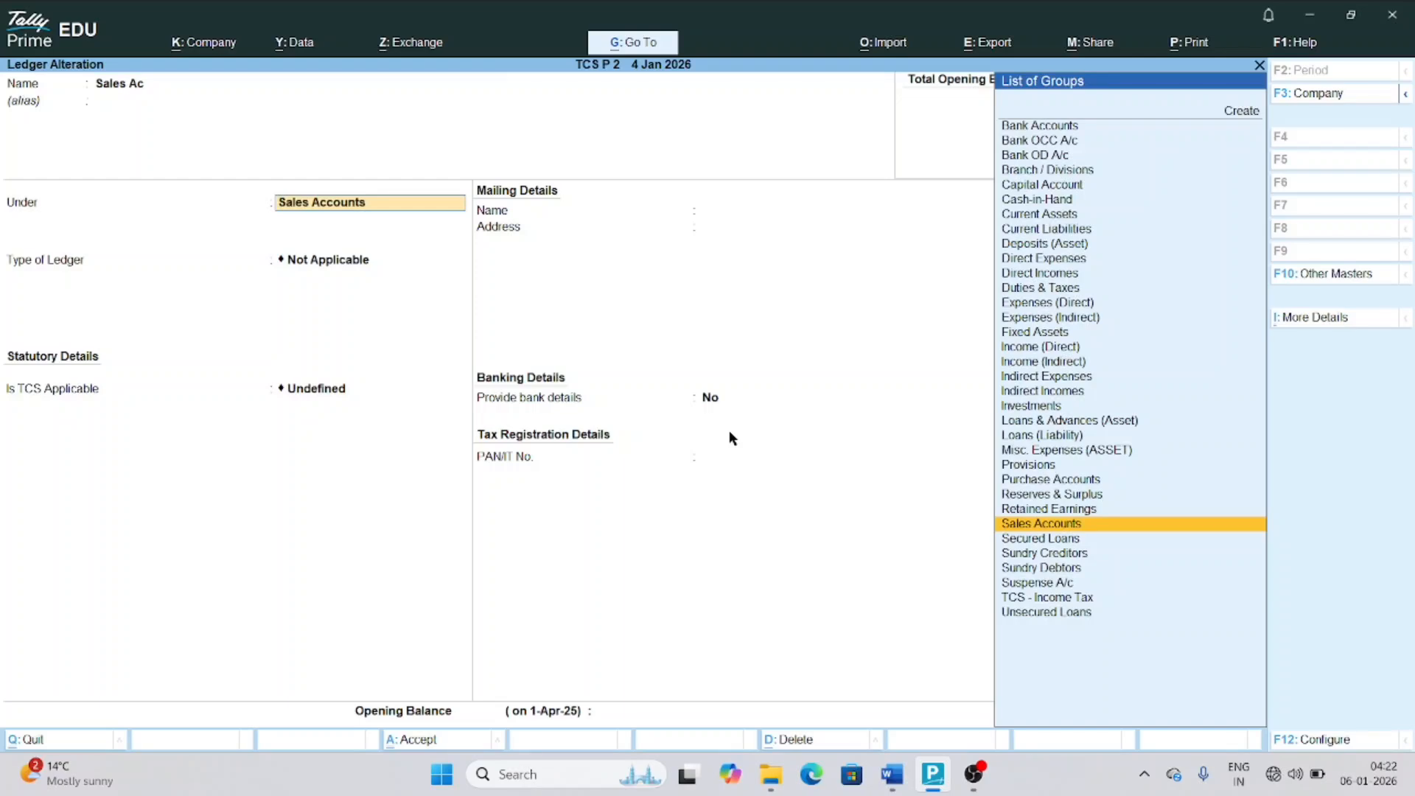
Keep Sales Ac under Sales Accounts, set TCS Applicable with nature of goods Any, and save it
key(BackSpace)
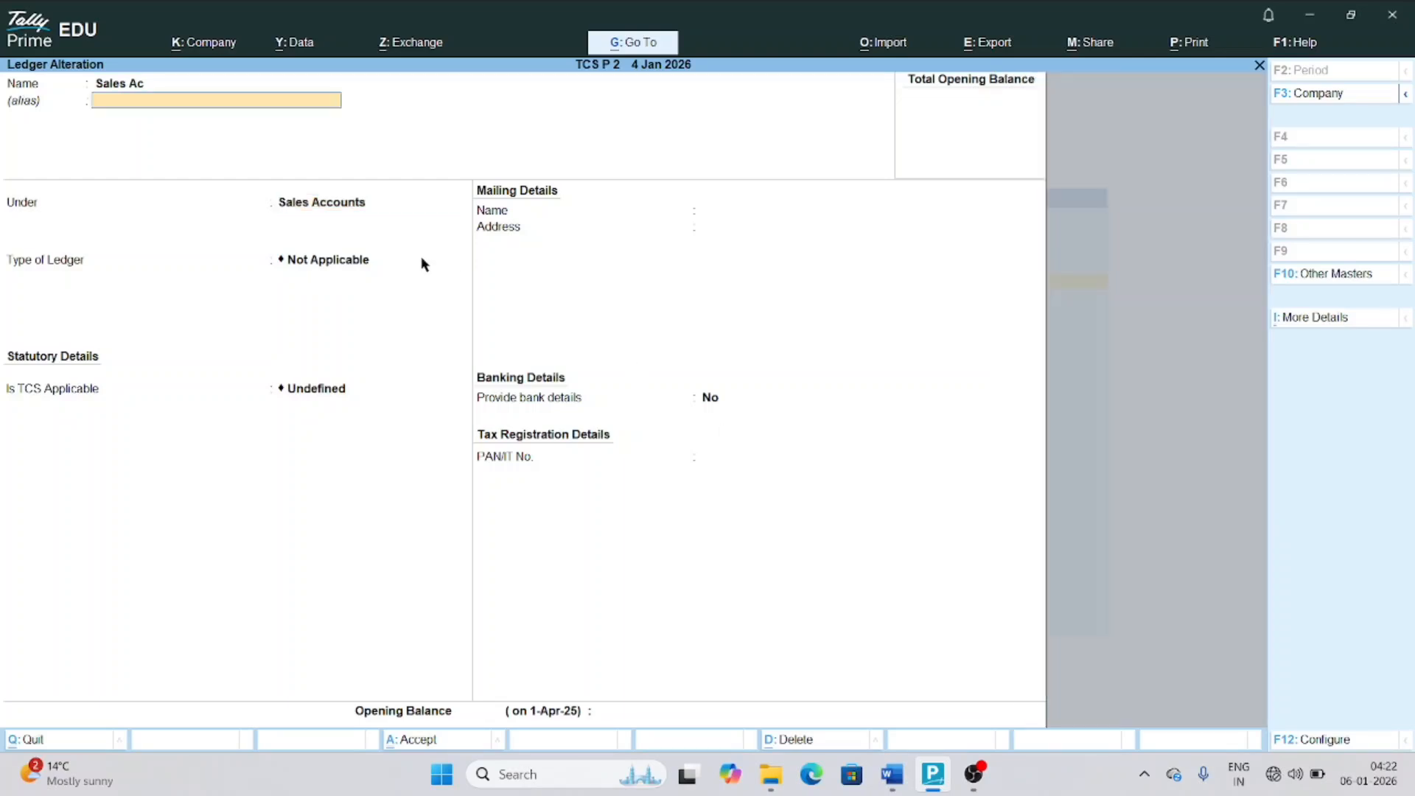
key(Return)
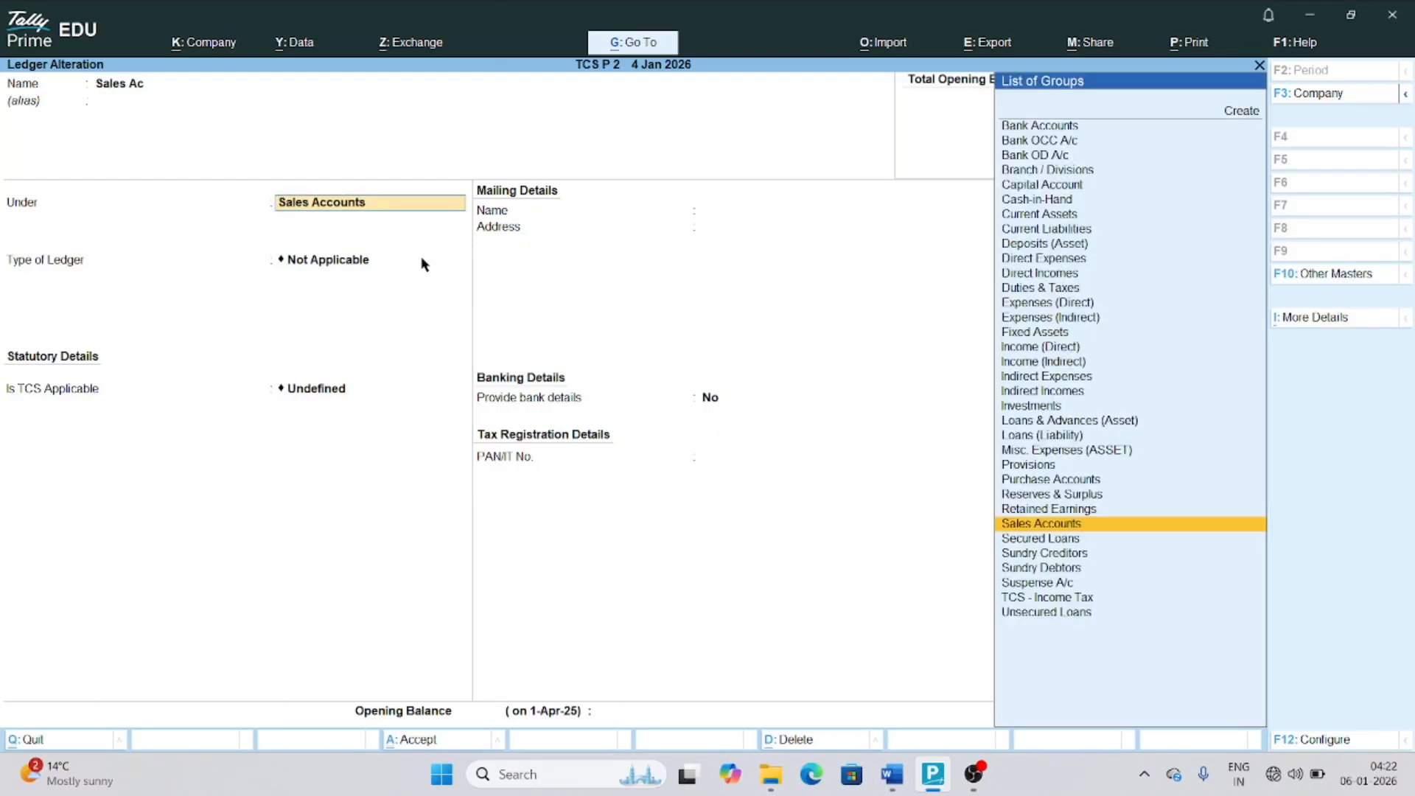
key(Return)
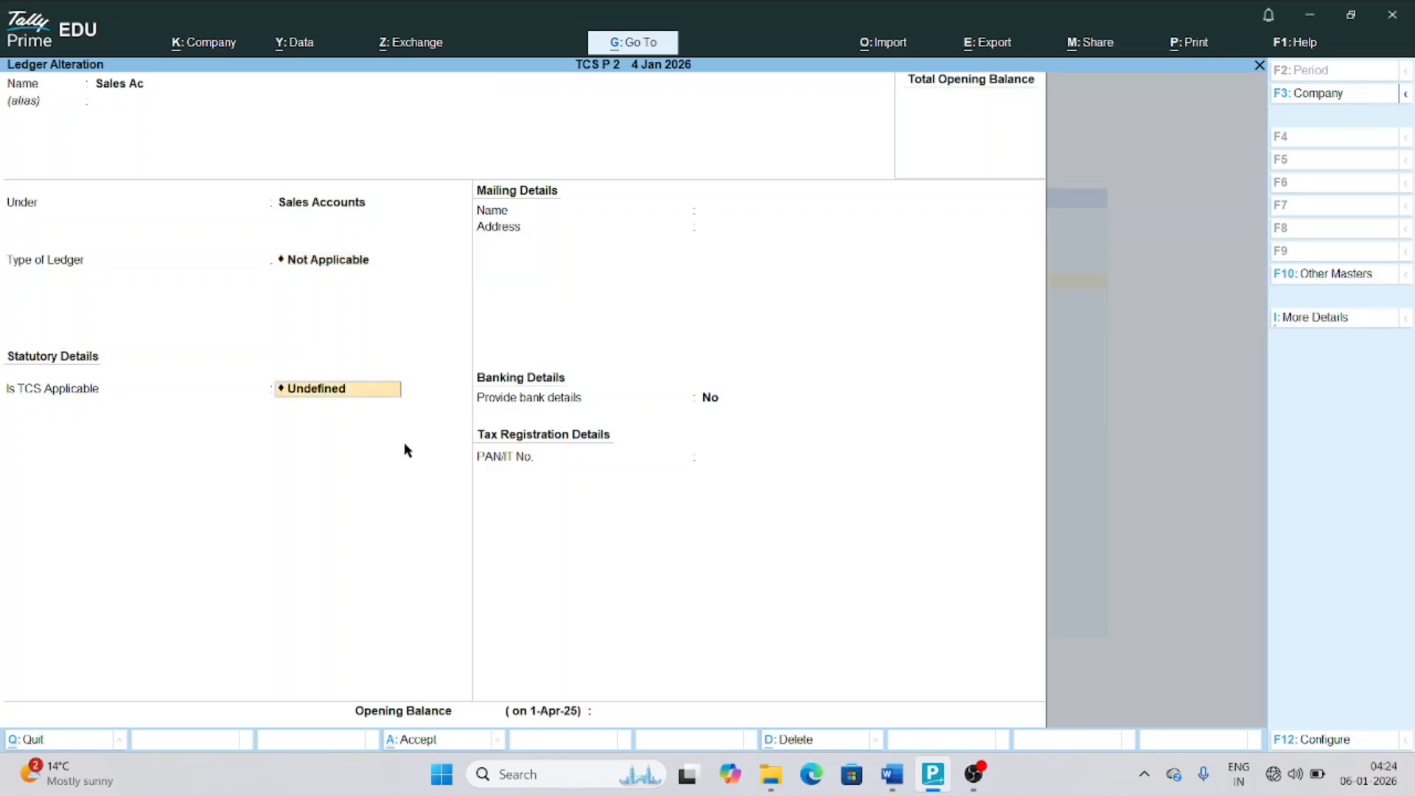
text(Ap)
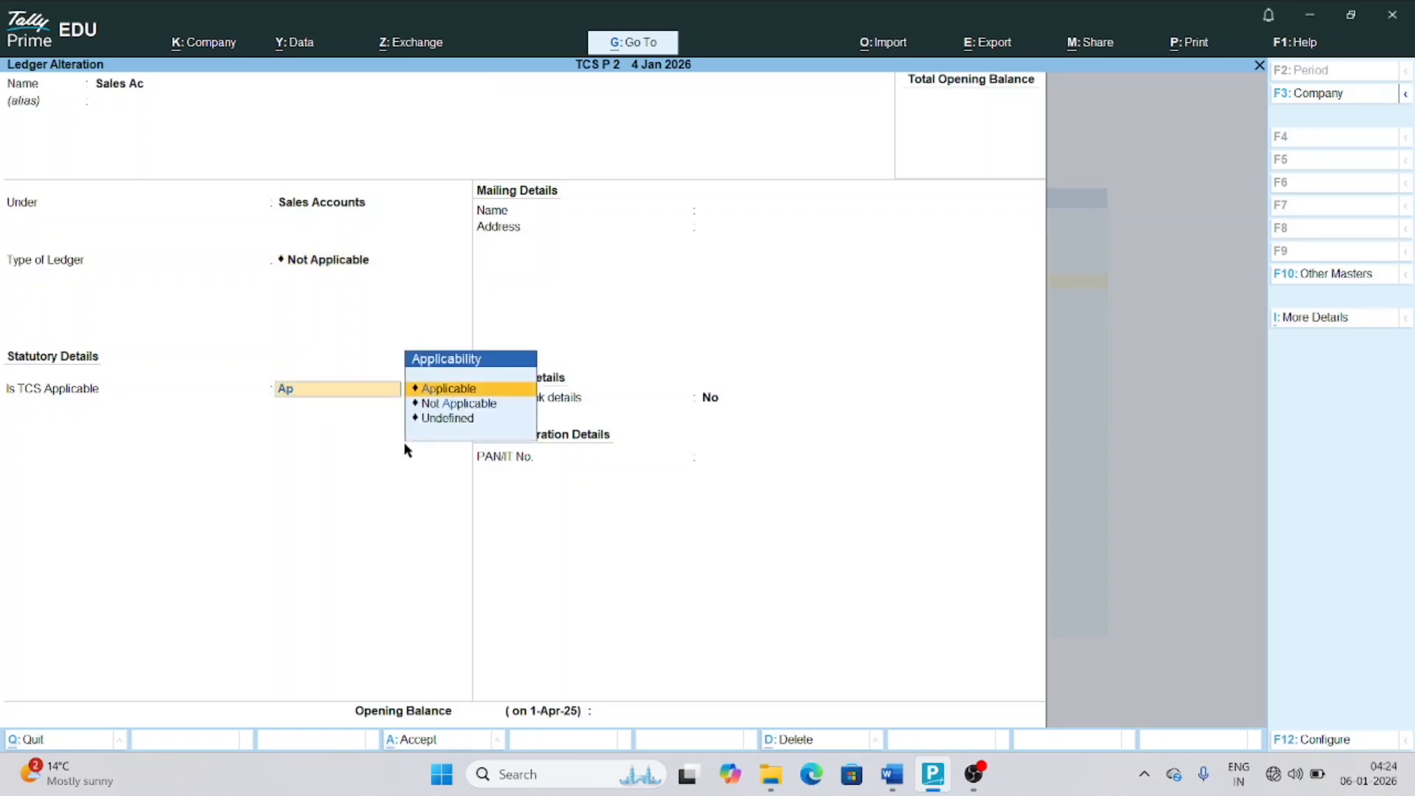
key(Return)
key(Down)
key(Down)
key(Up)
key(Up)
key(Up)
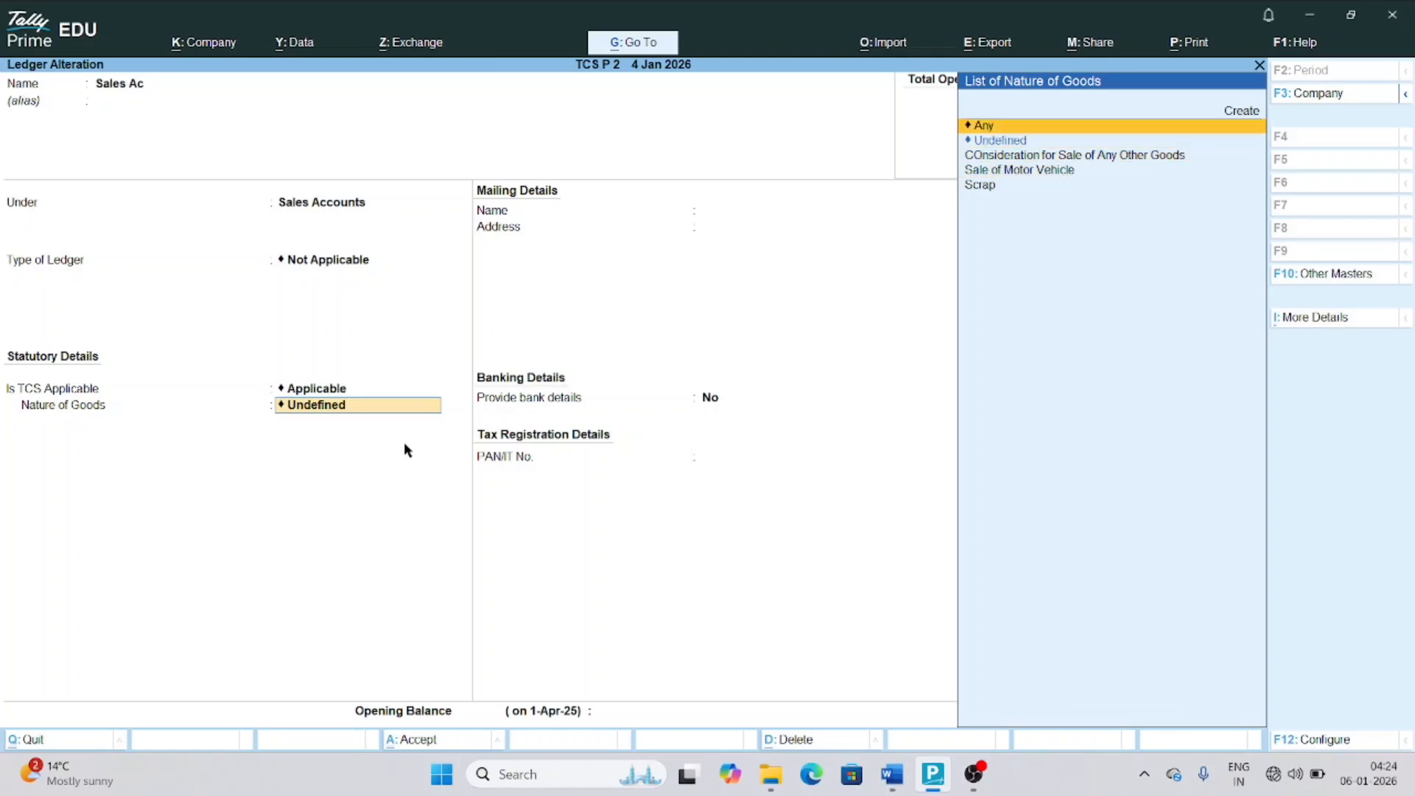
key(Return)
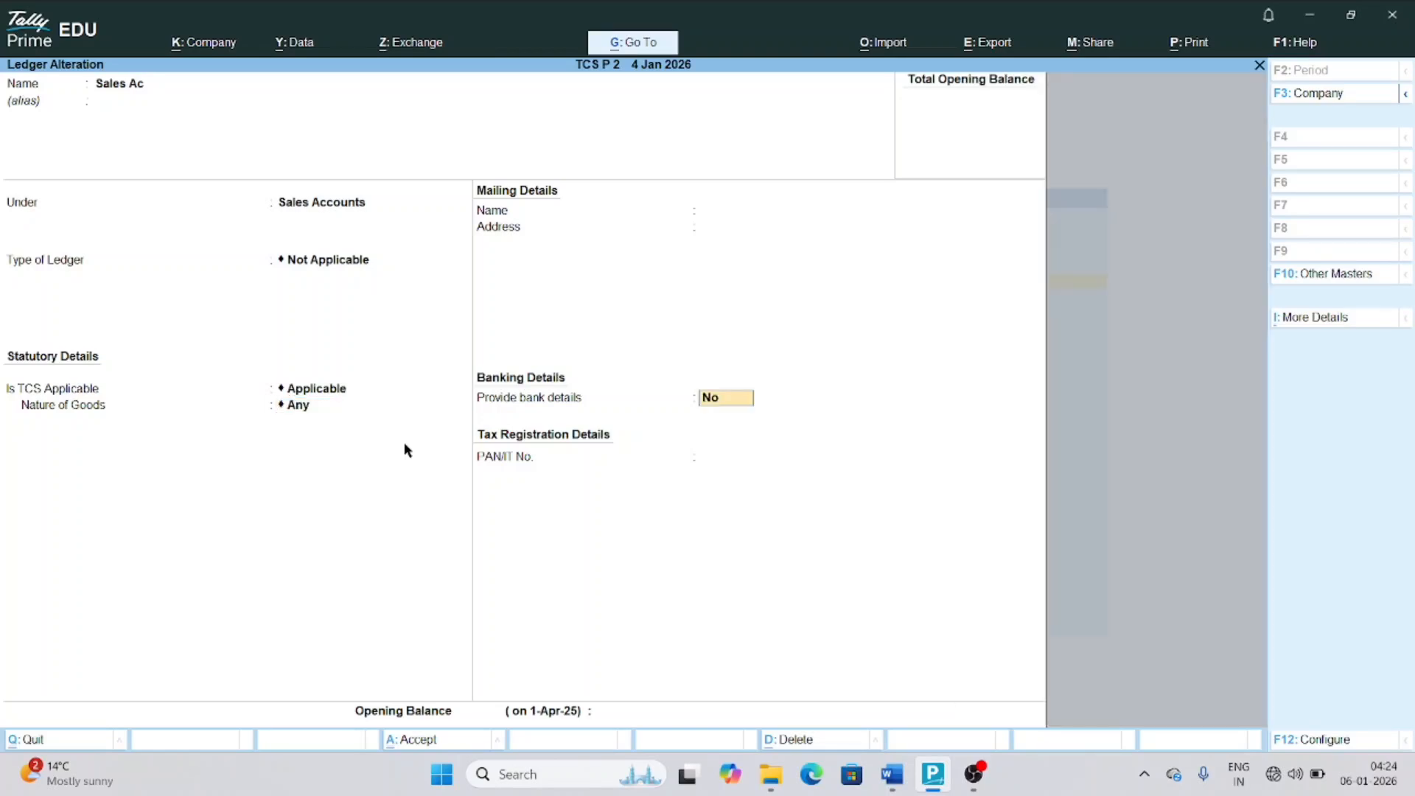
key(ctrl)
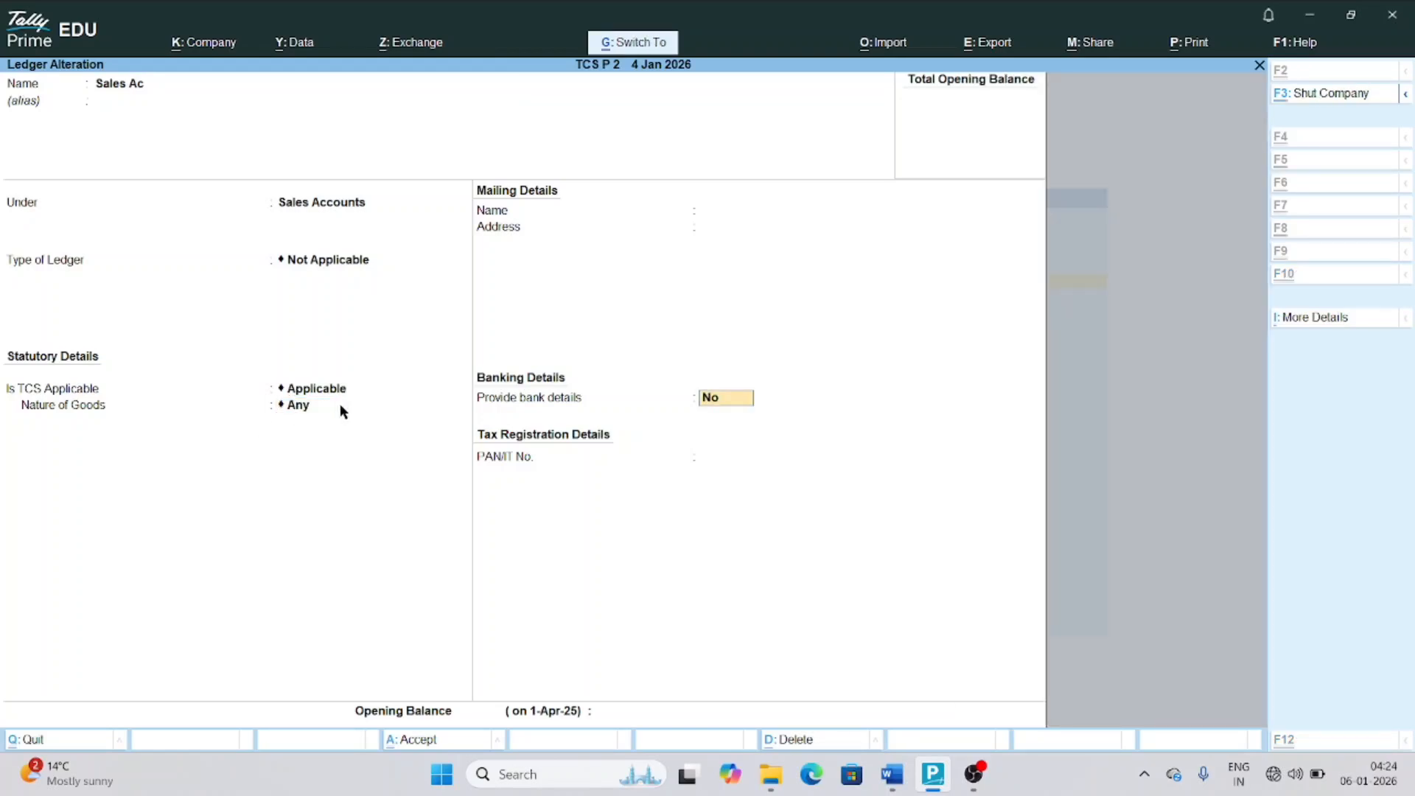
key(ctrl+a)
key(Escape)
Create a new stock item named DELL Laptop with Nos as its unit and no bill of materials
key(c)
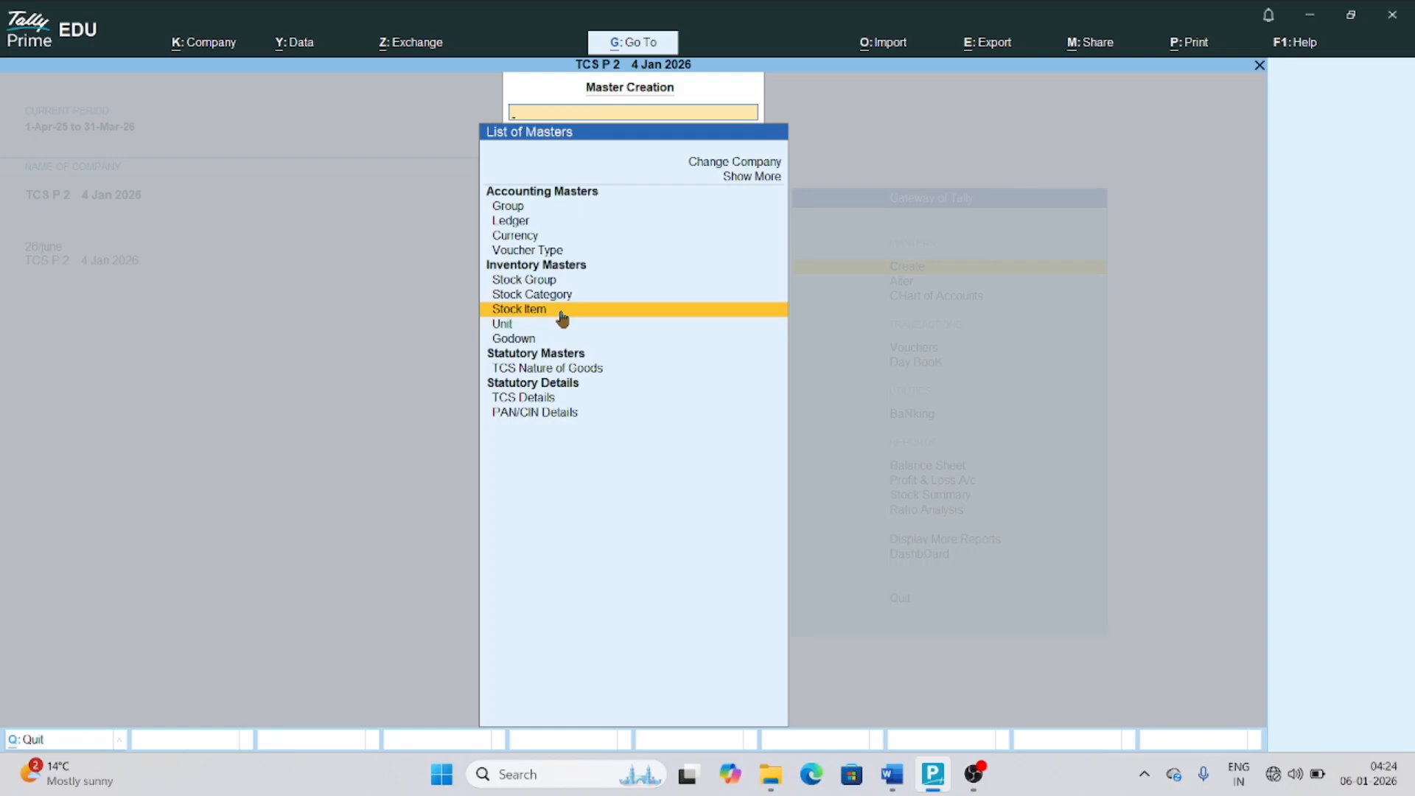
click(599, 314)
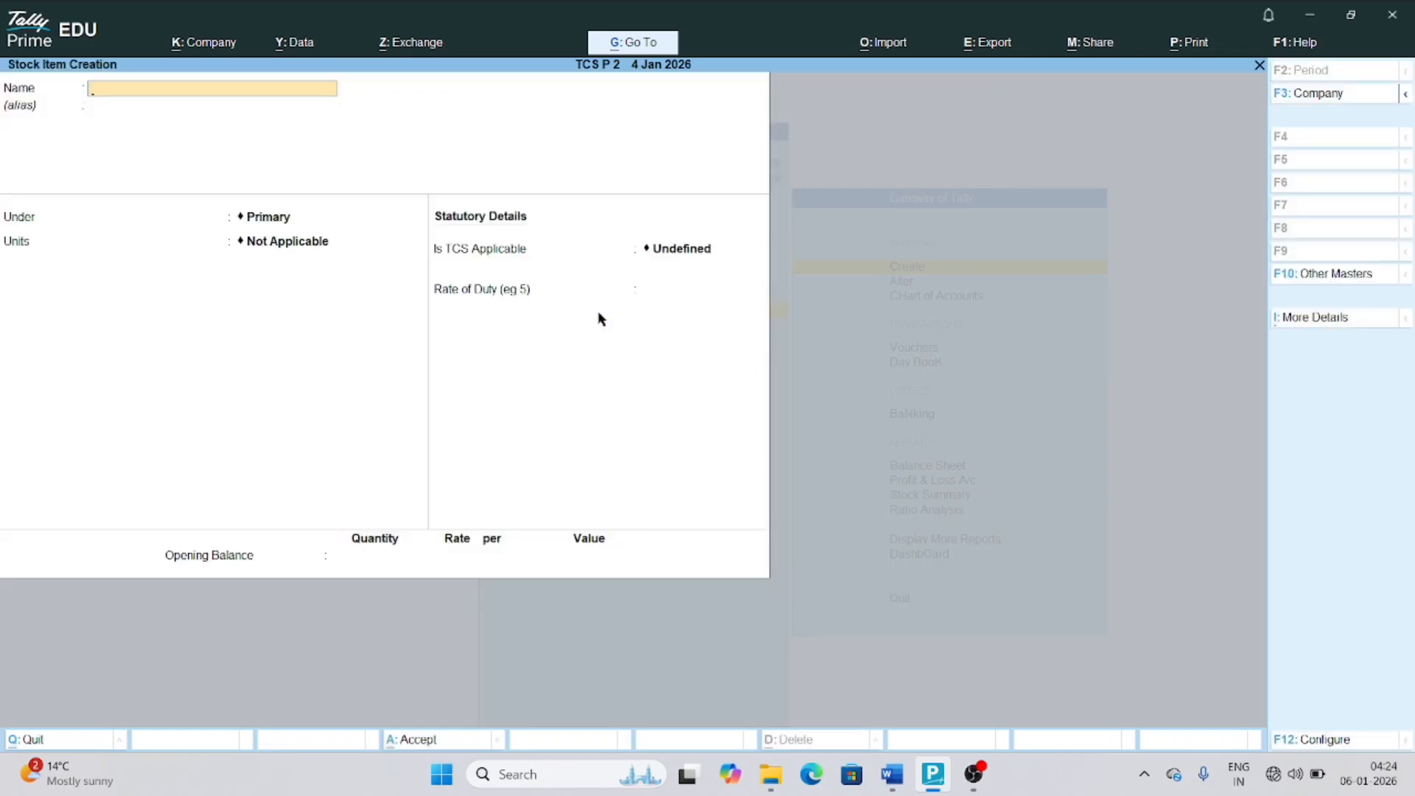
text(DE)
text(LL Laptop)
key(Return)
key(Return)
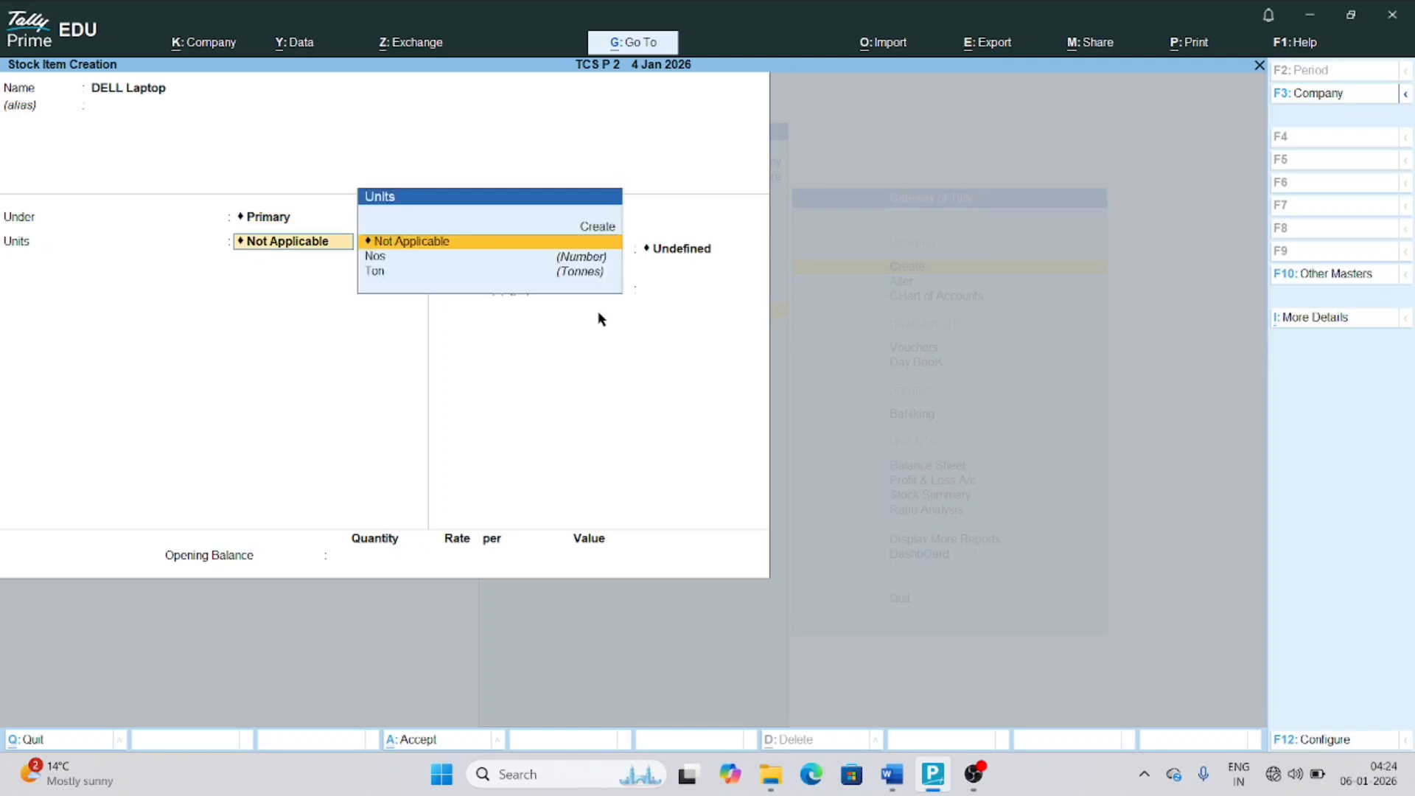
key(Down)
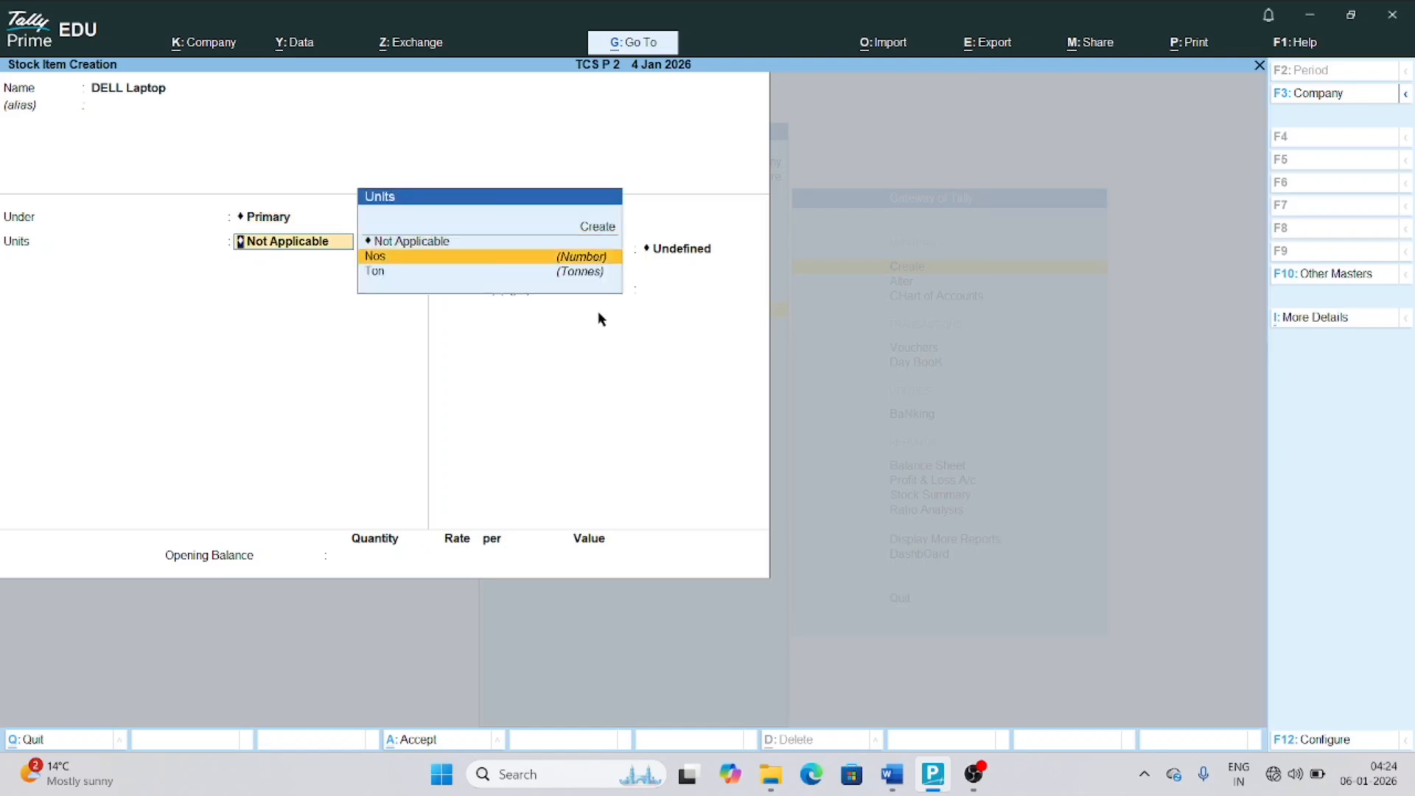
key(Return)
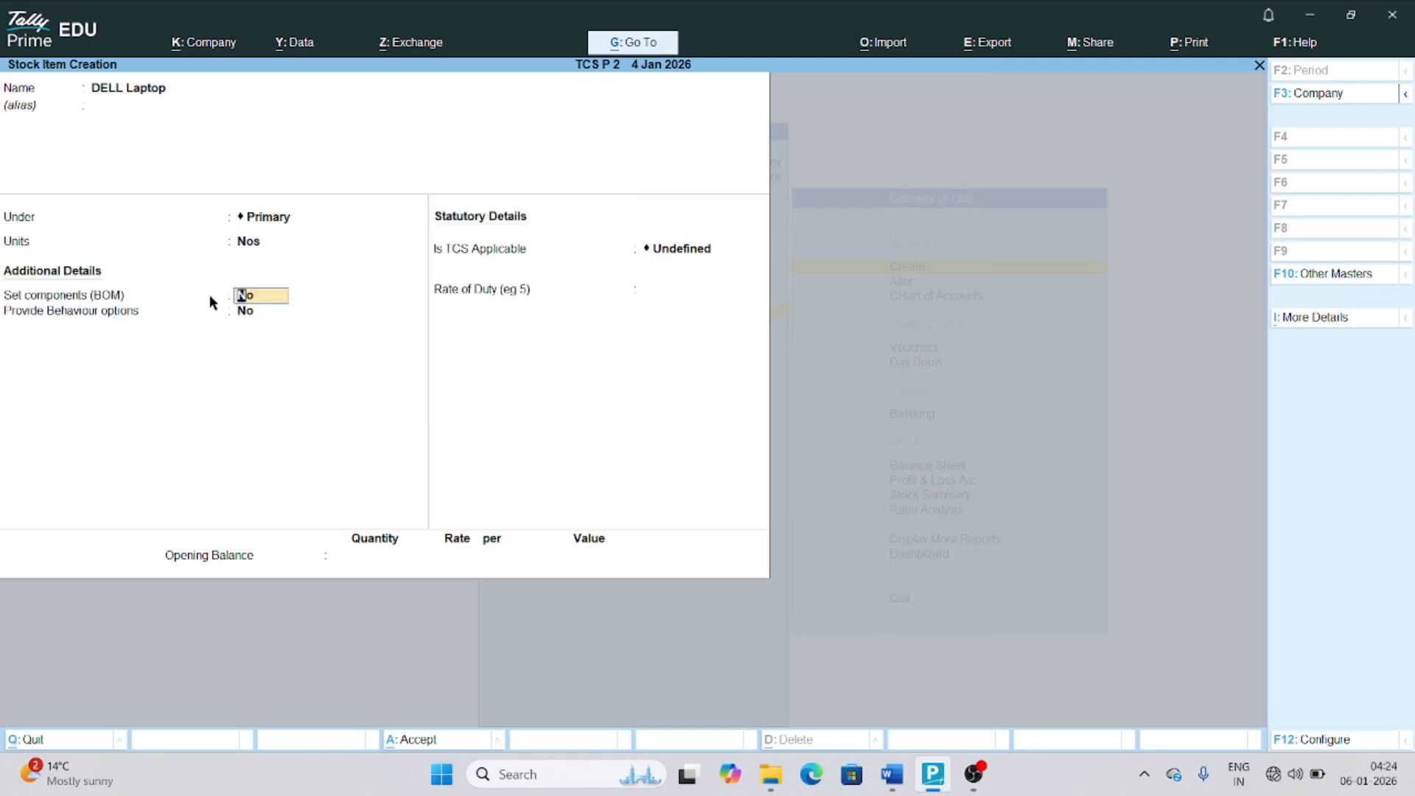
key(Return)
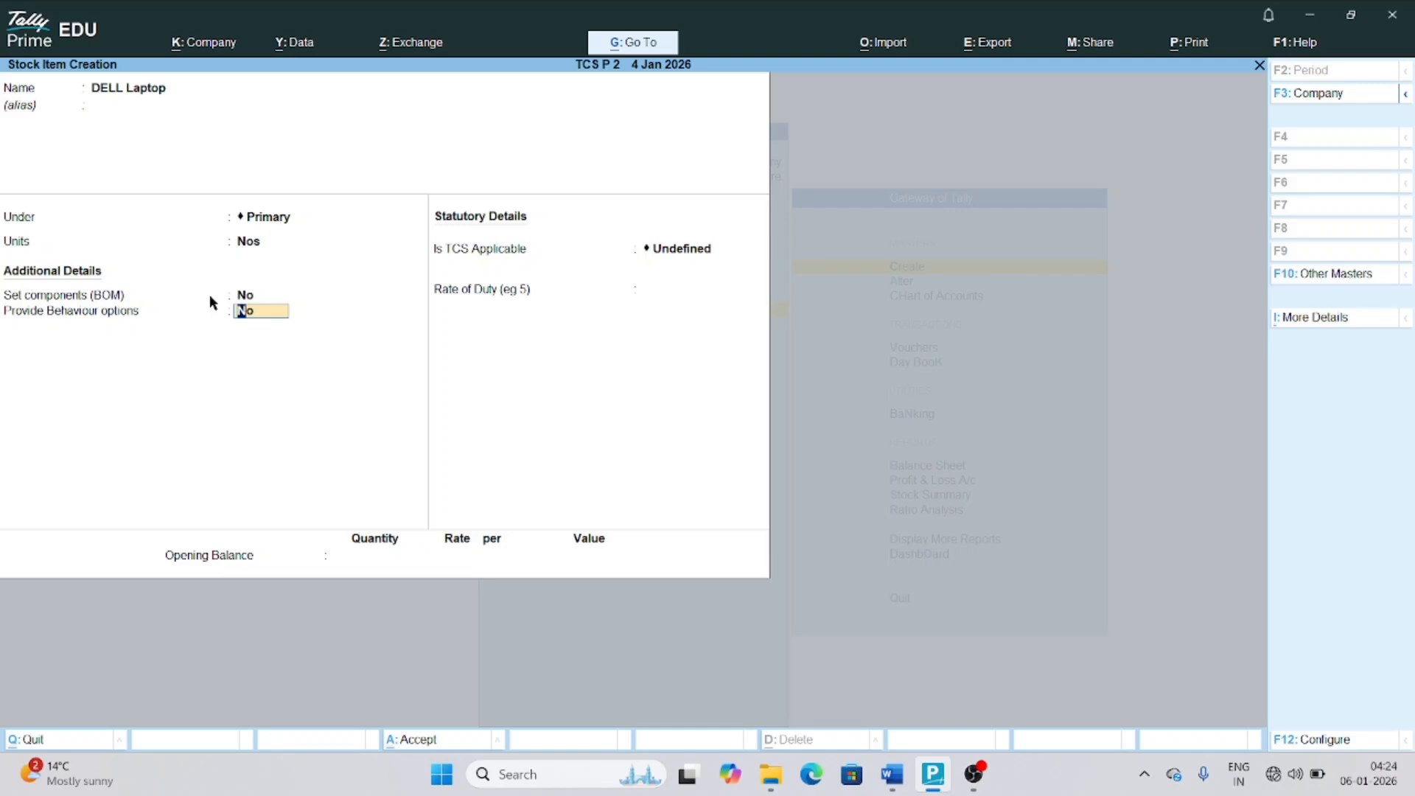
Make TCS applicable with nature Consideration for Sale of Any Other Goods at rate 0.10, then save the item
key(Return)
text(A)
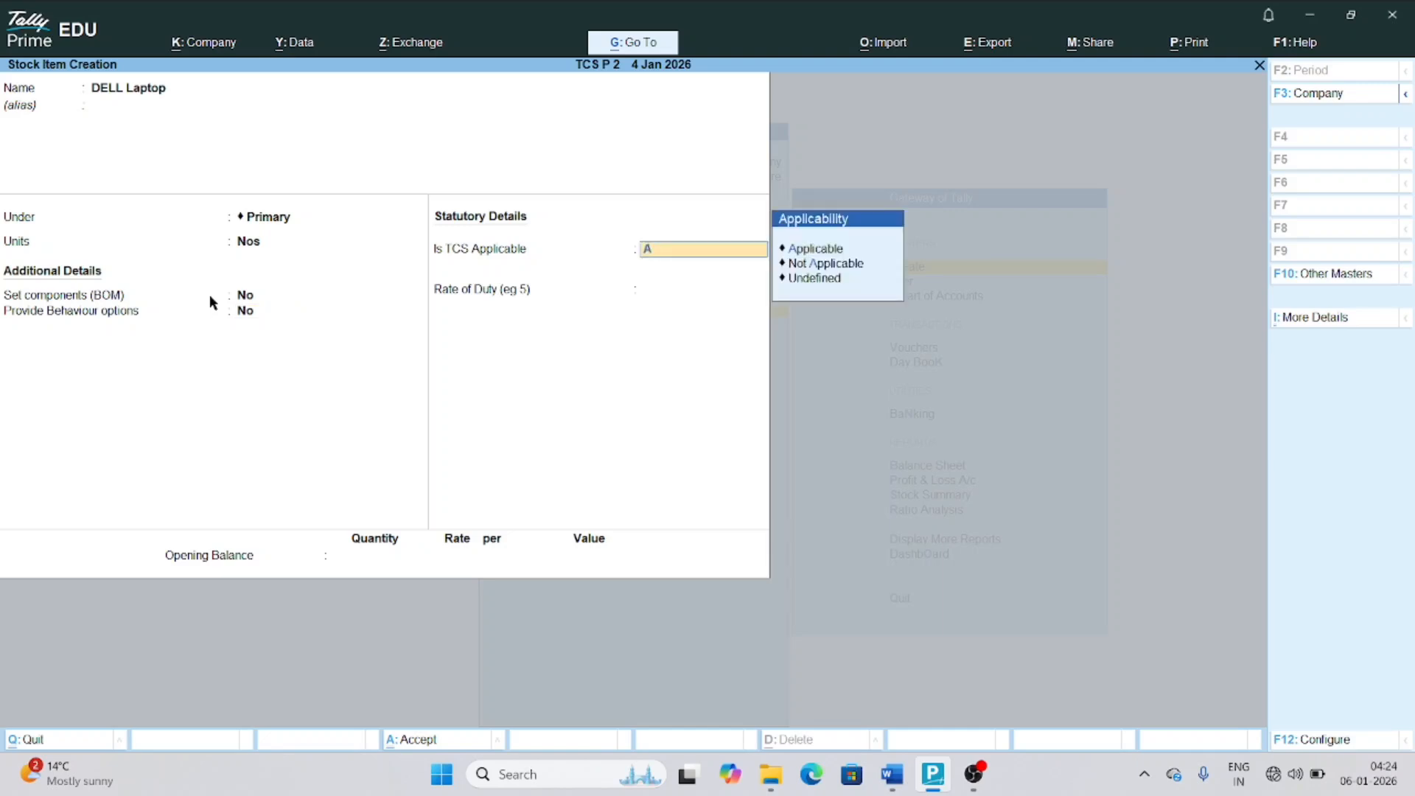
key(Return)
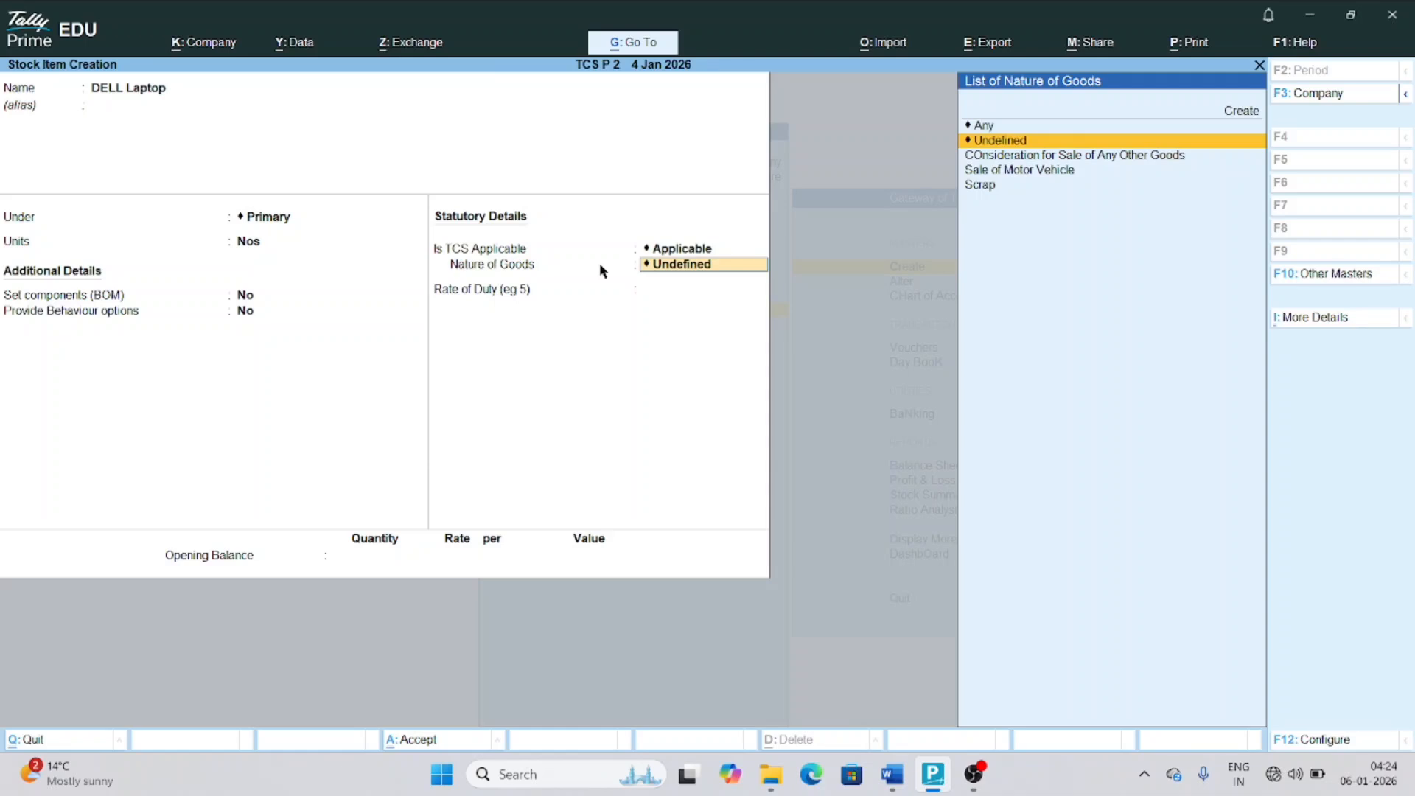
key(Down)
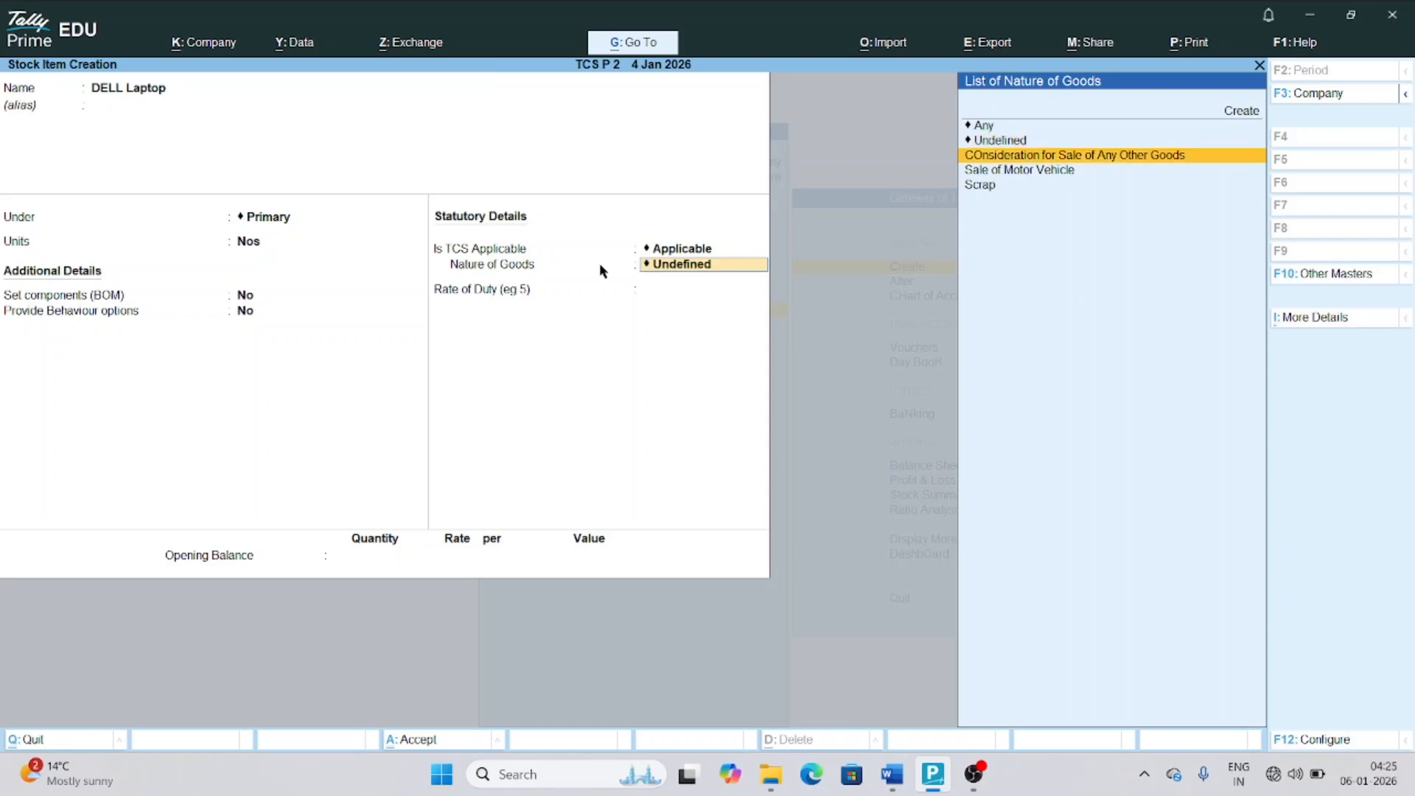
key(Return)
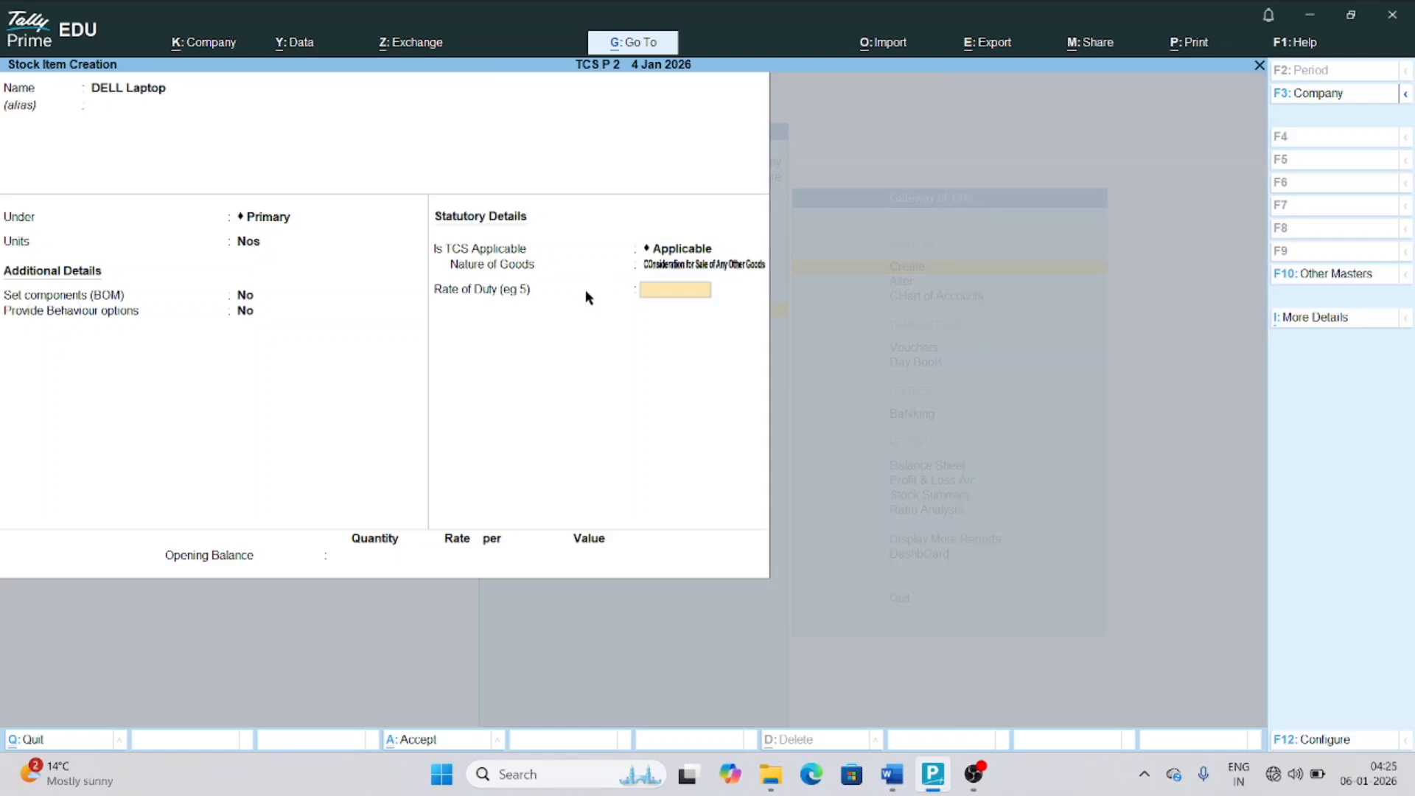
text(0.10)
key(Return)
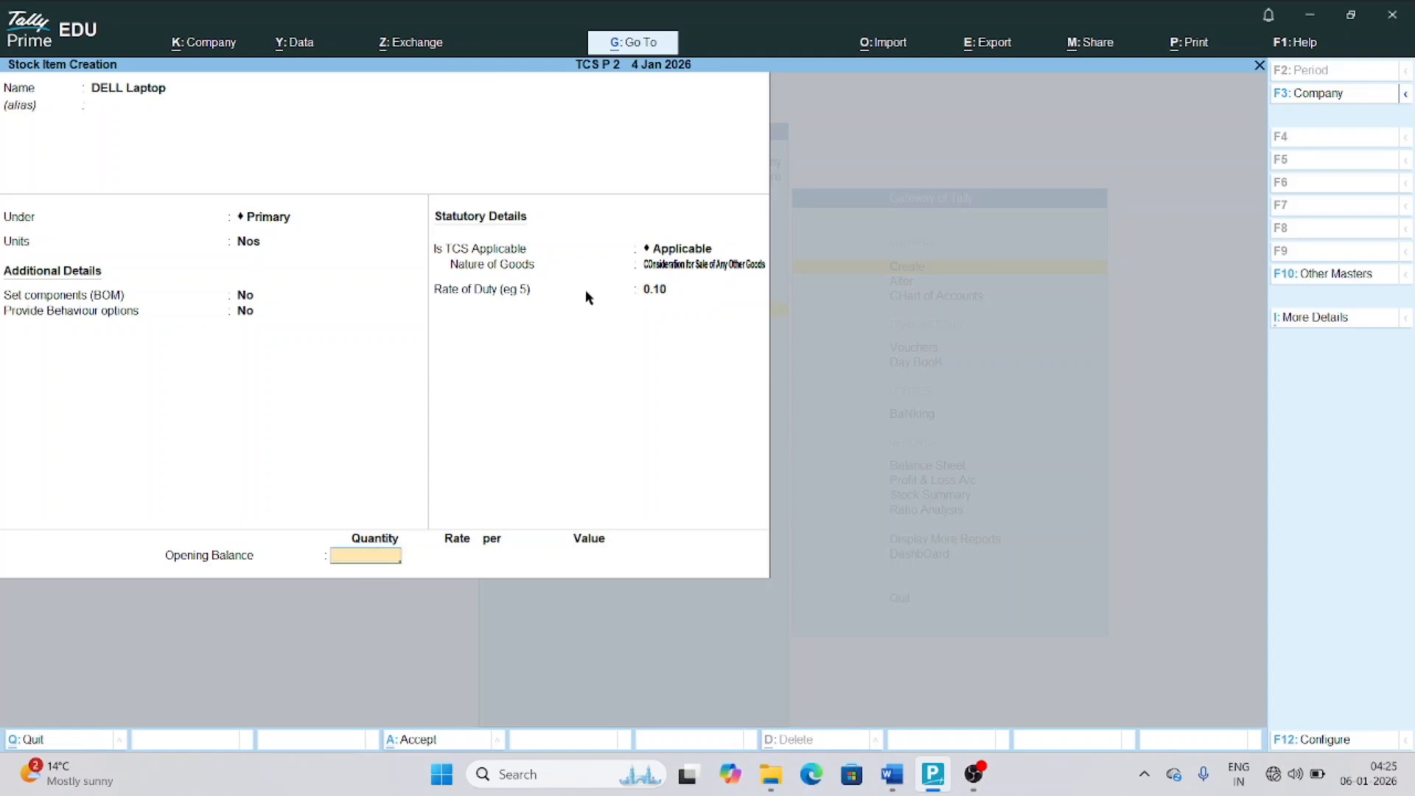
key(Return)
key(Return)
key(Escape)
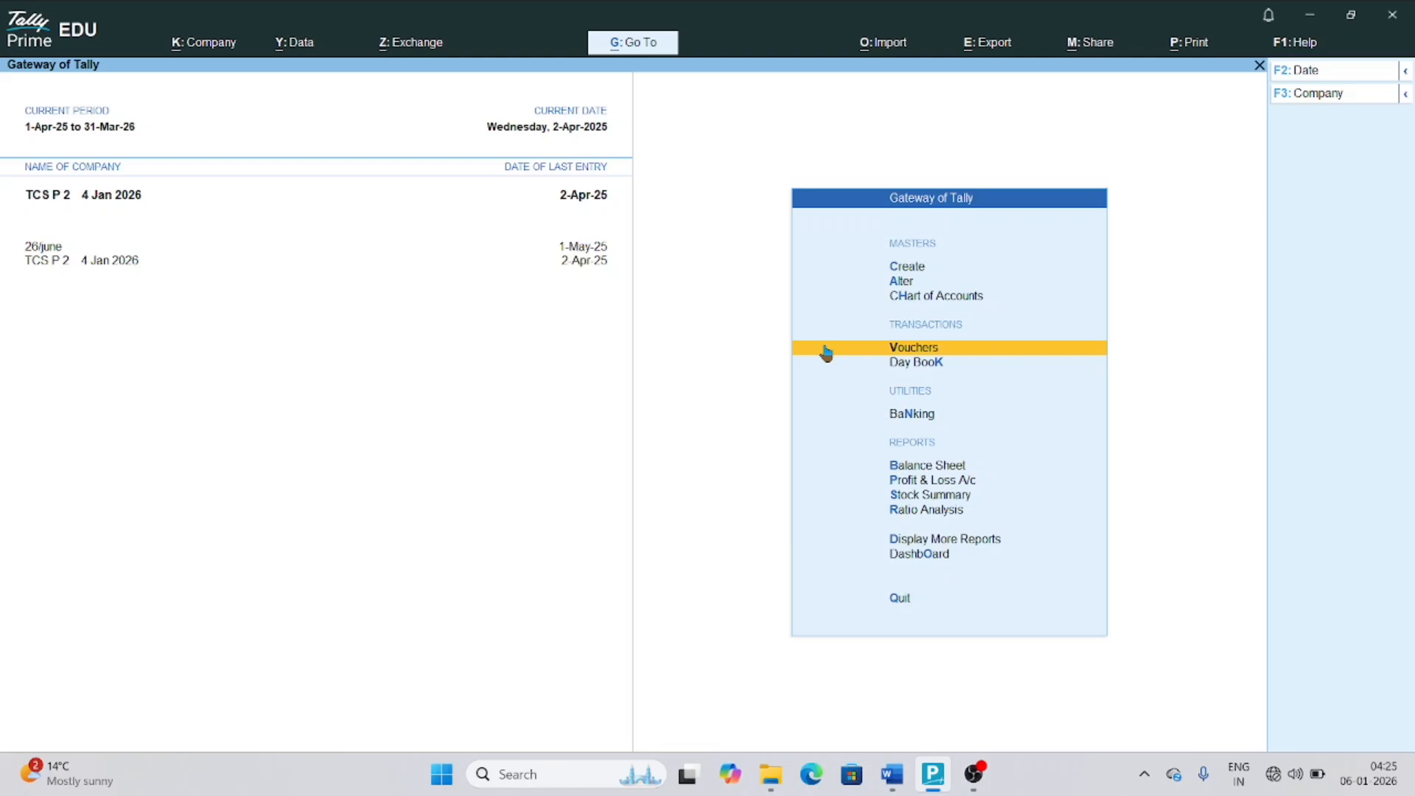
Start a sales voucher dated the 1st with Vijay Industries as the party
click(826, 353)
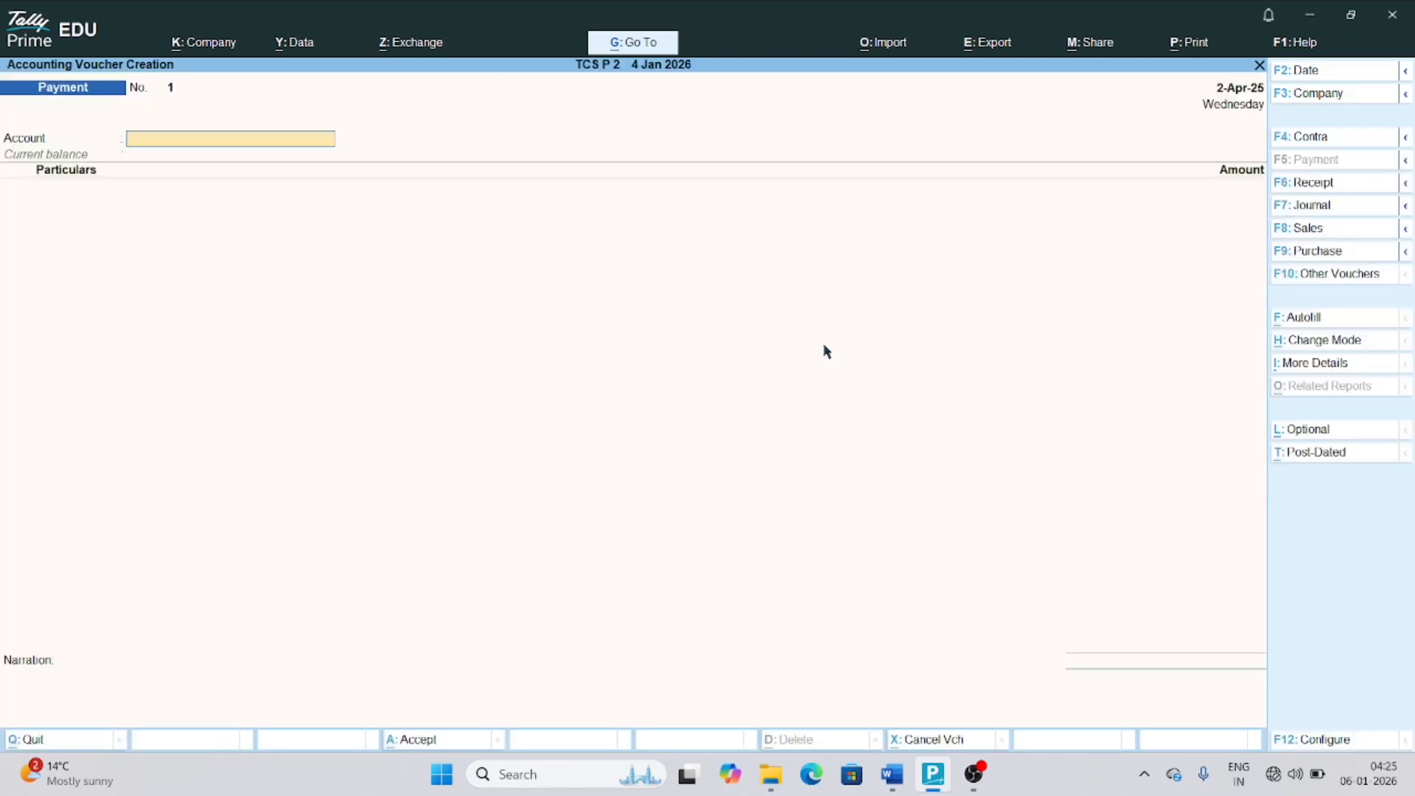
key(F8)
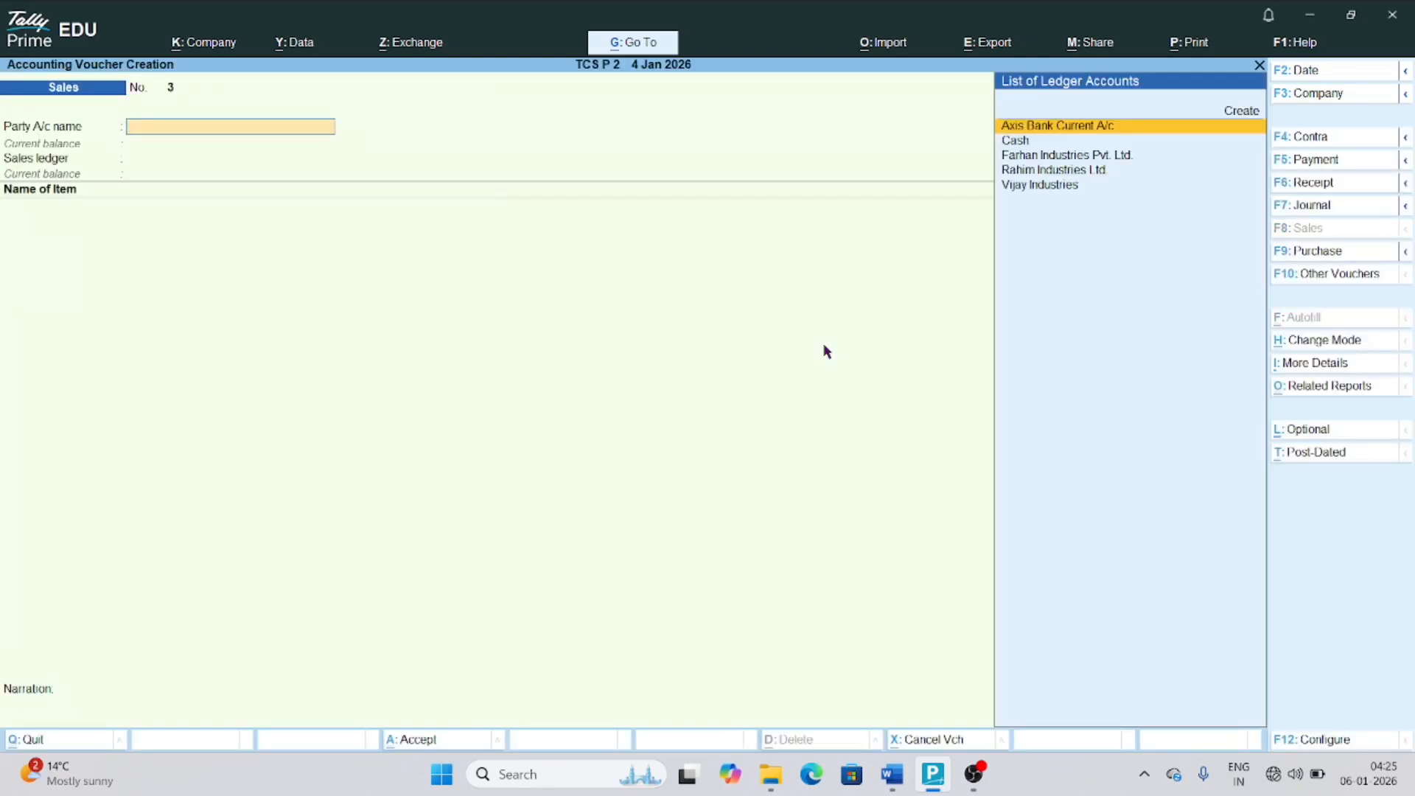
key(ctrl+h)
key(Escape)
key(F2)
text(1)
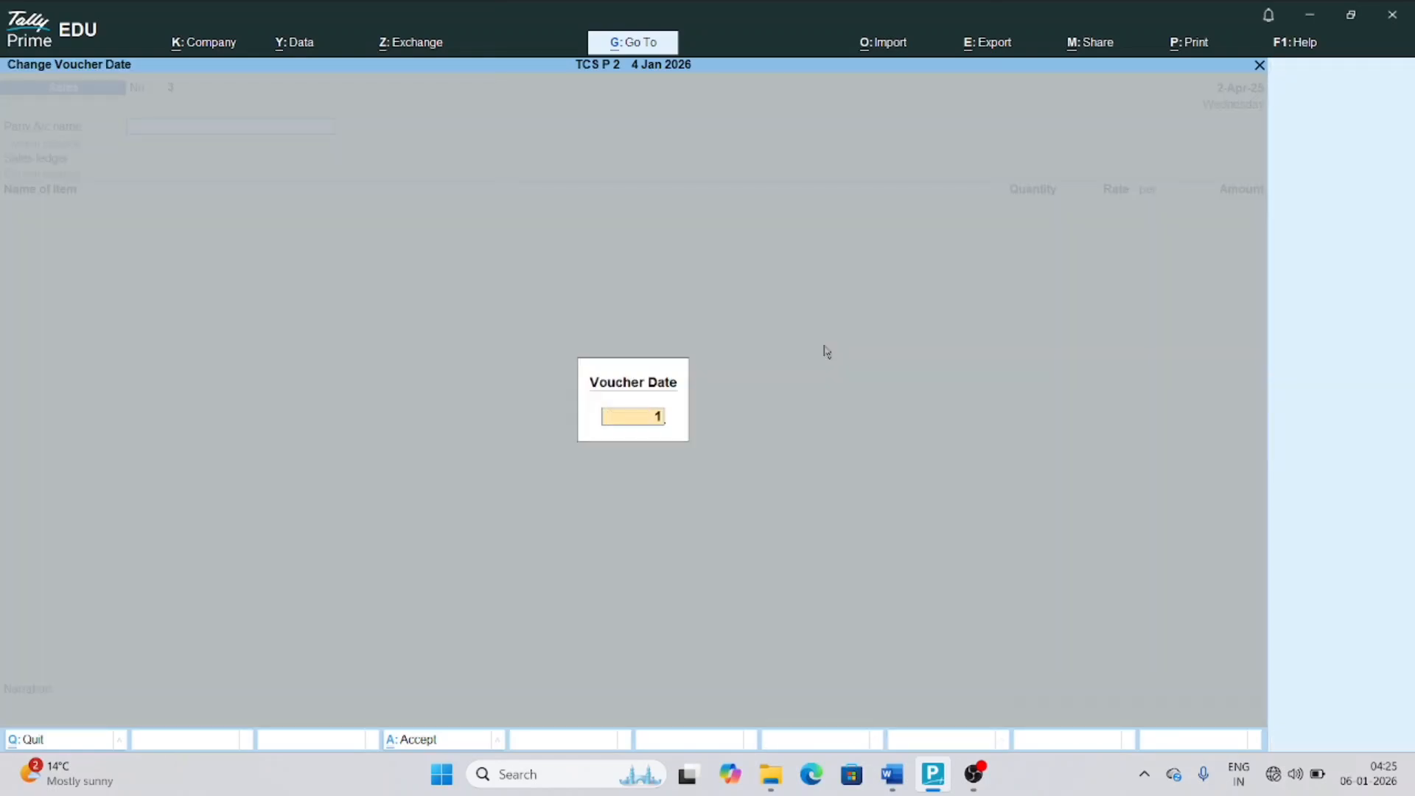
key(Return)
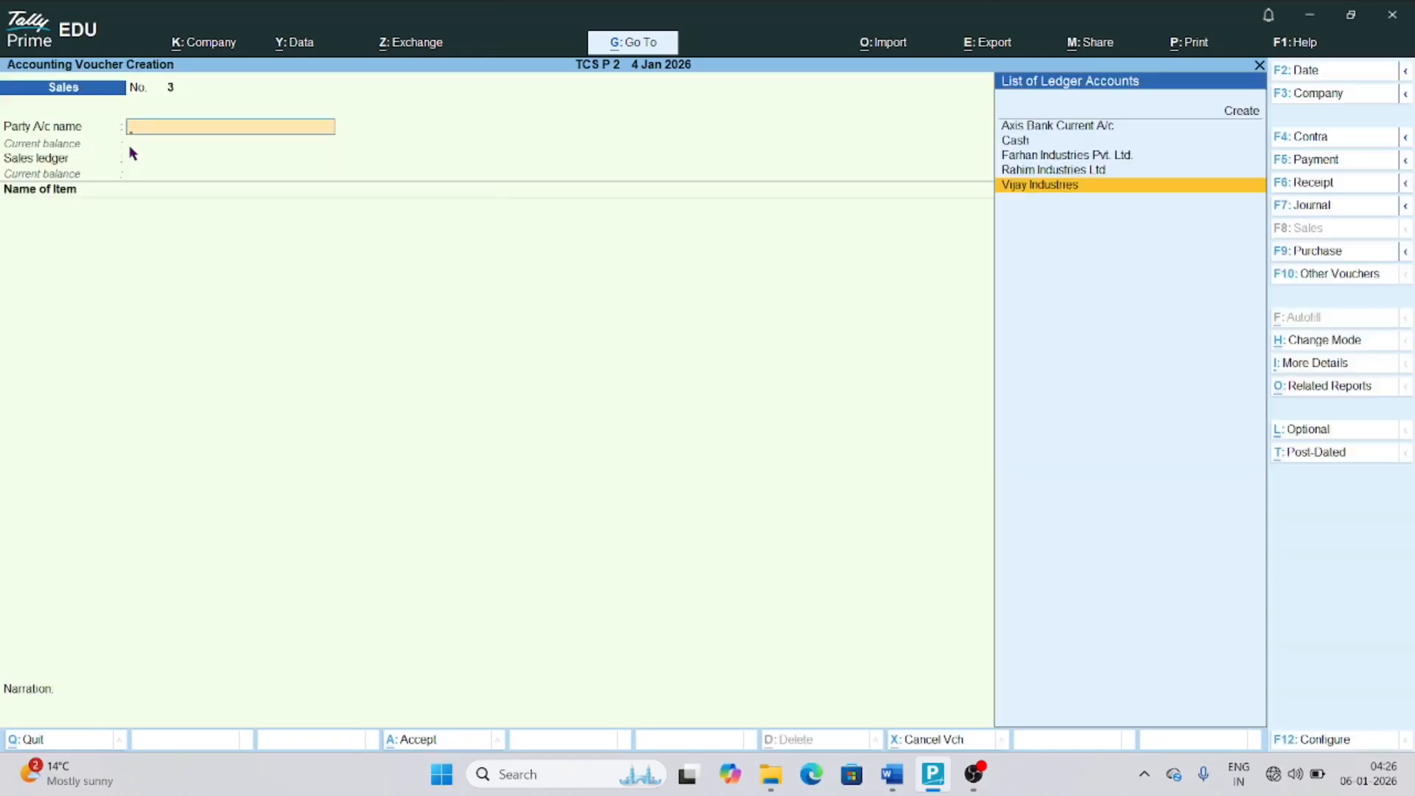
key(Return)
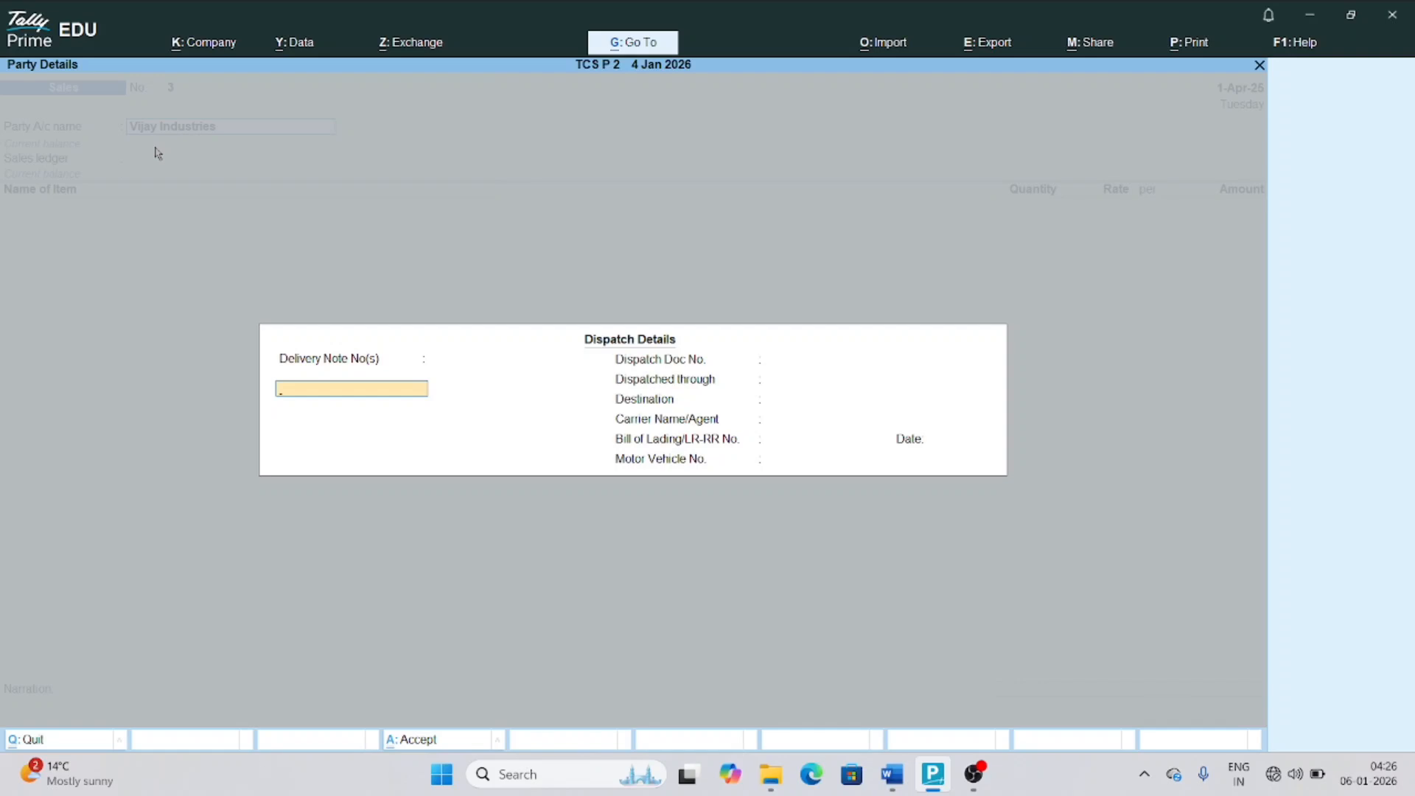
Choose Sales Ac as the sales ledger and Consideration for Sale of Any Other Goods as TCS nature
key(ctrl+a)
key(ctrl+a)
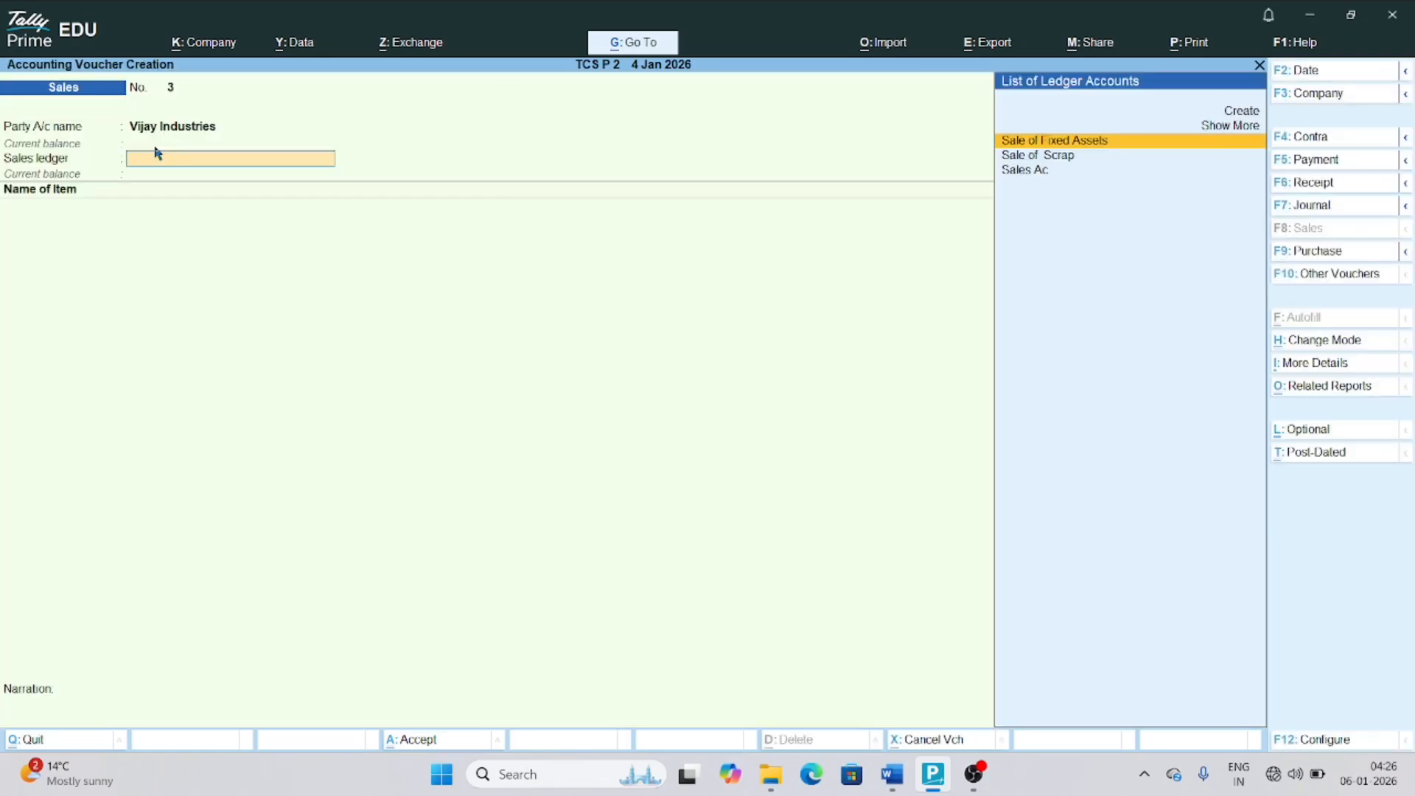
key(Down)
key(Down)
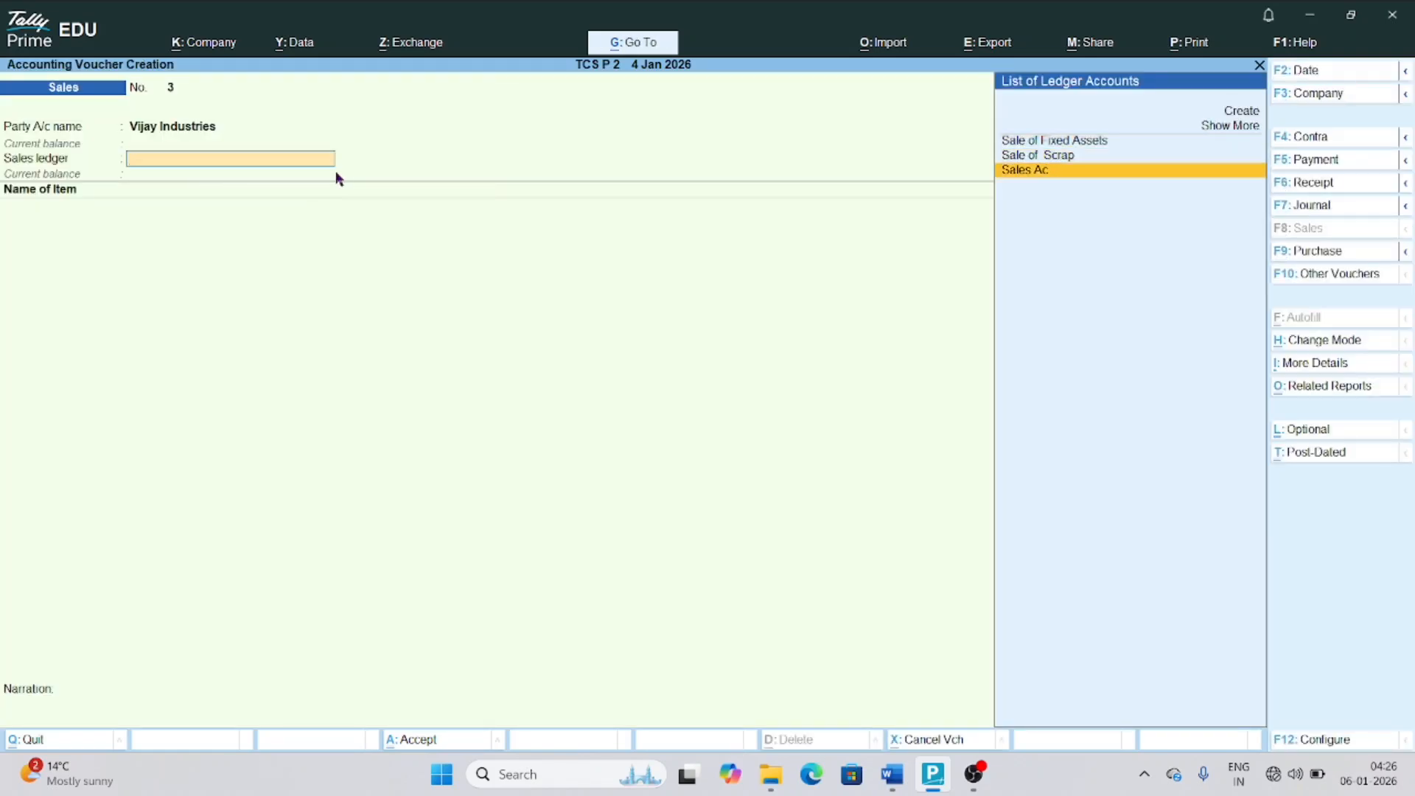
key(Return)
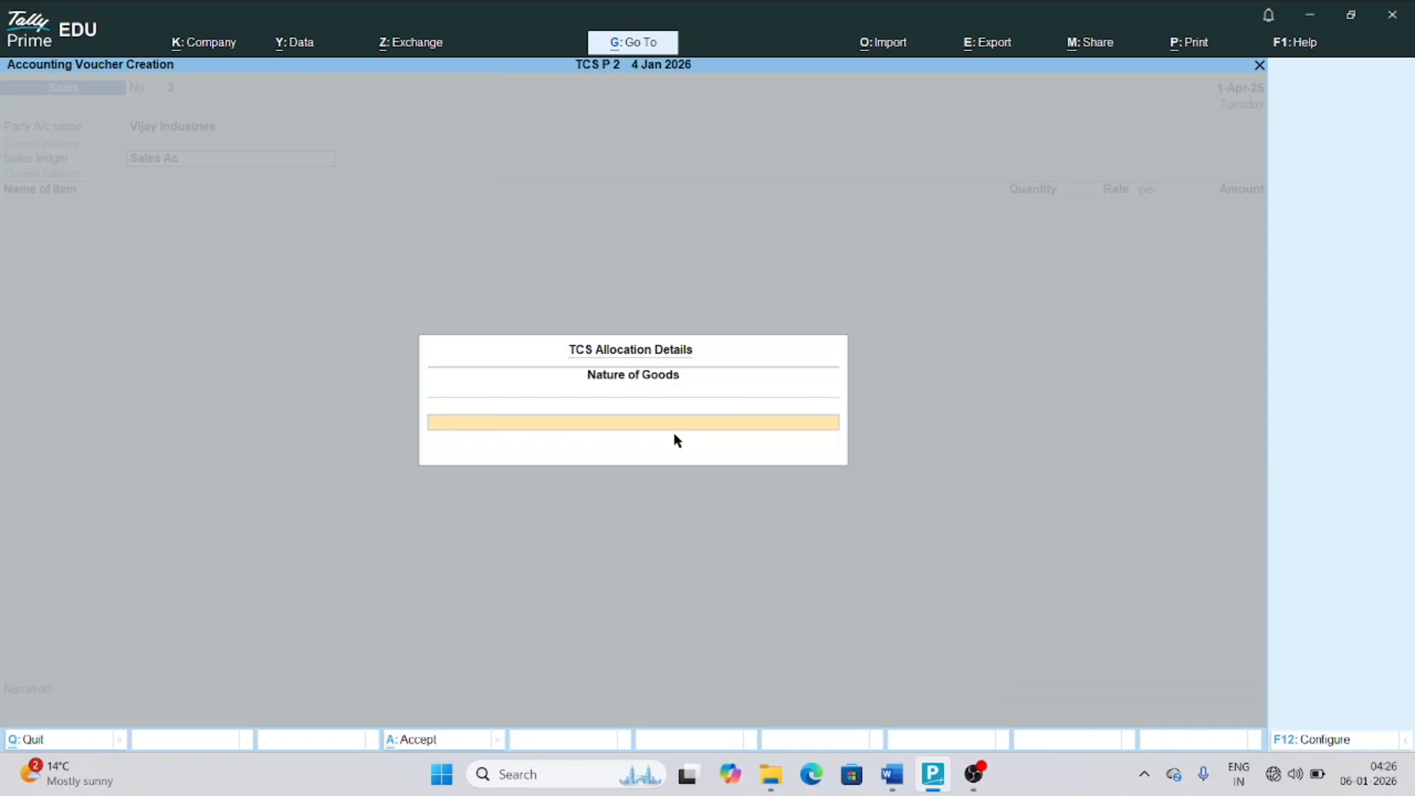
text(Con)
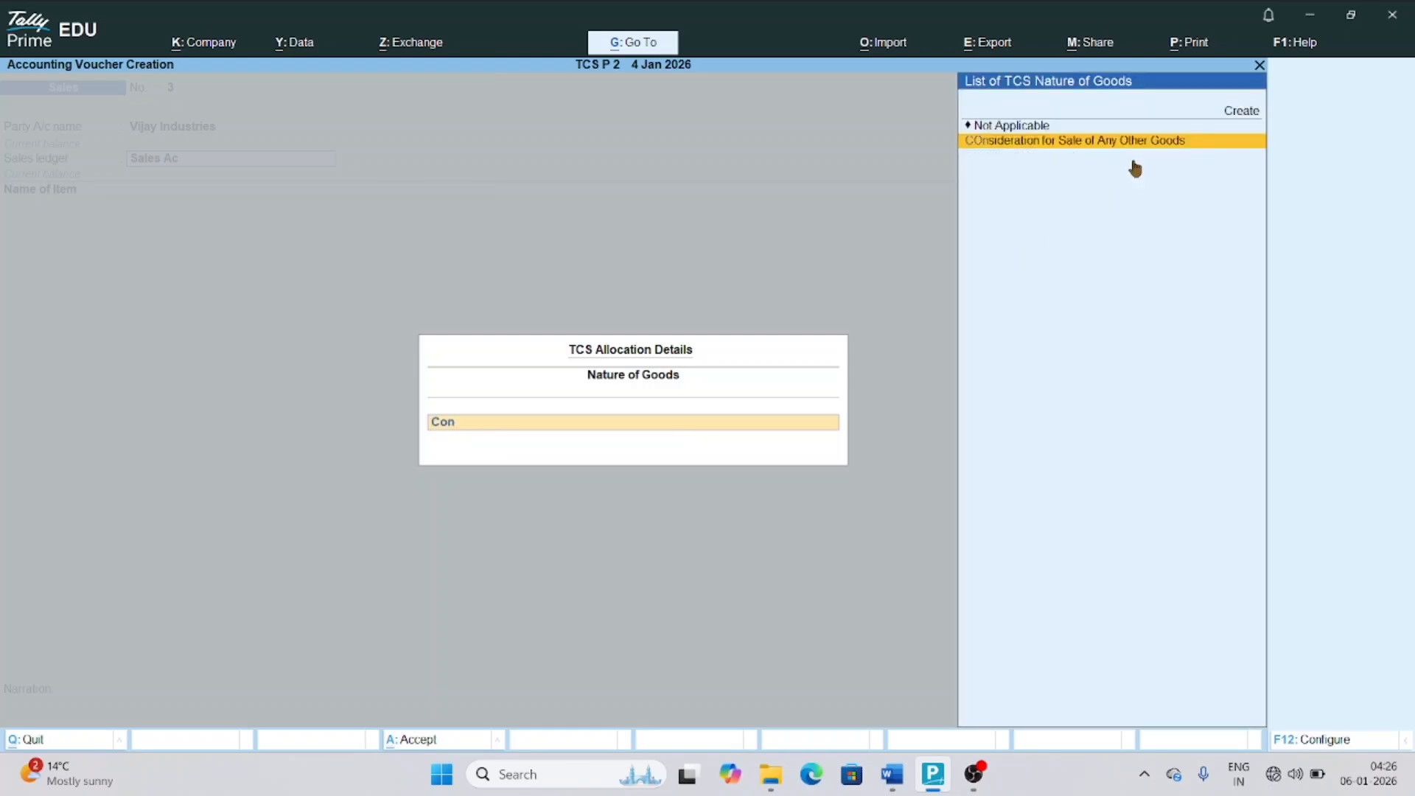
key(Return)
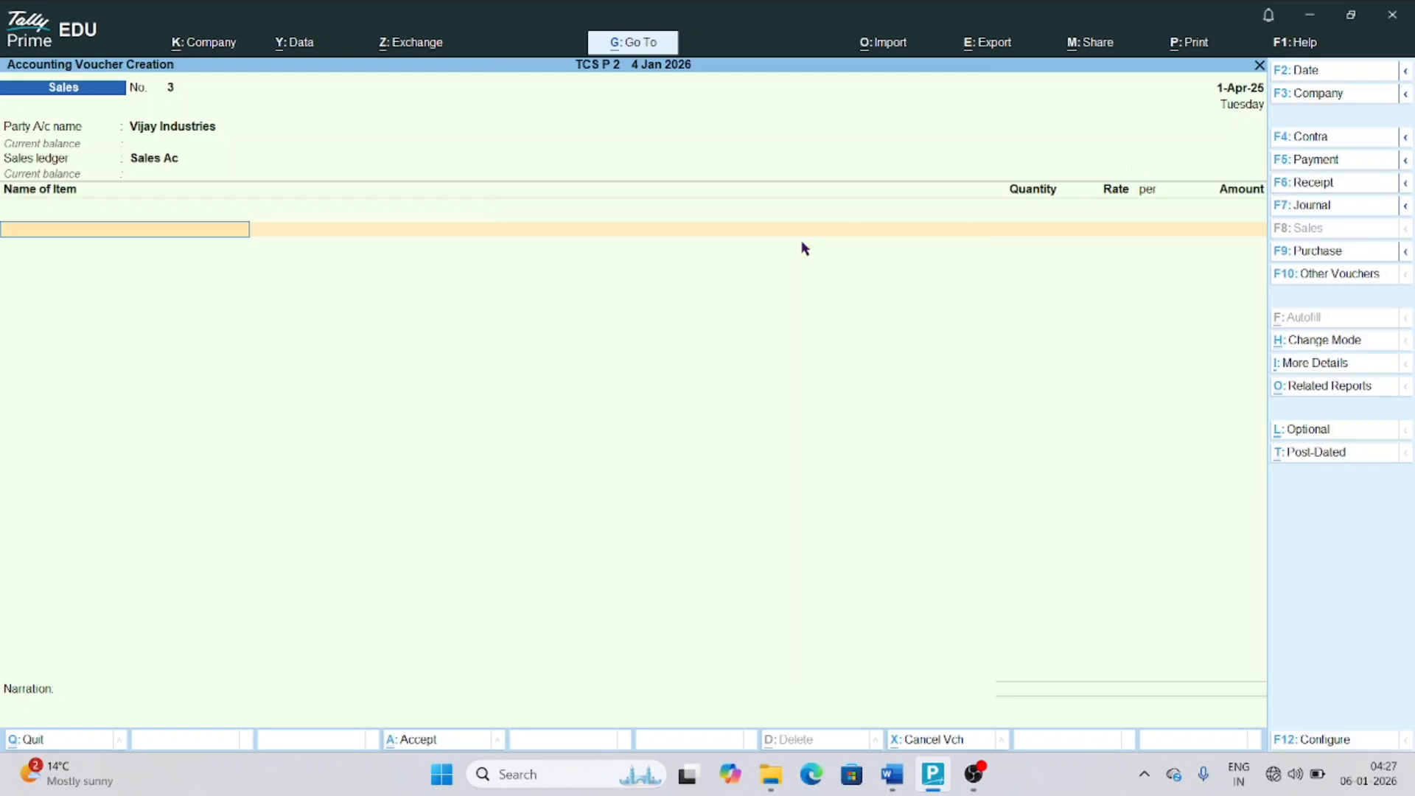
Add DELL Laptop to the voucher: 100 Nos at 57,000 each
text(Del)
key(Return)
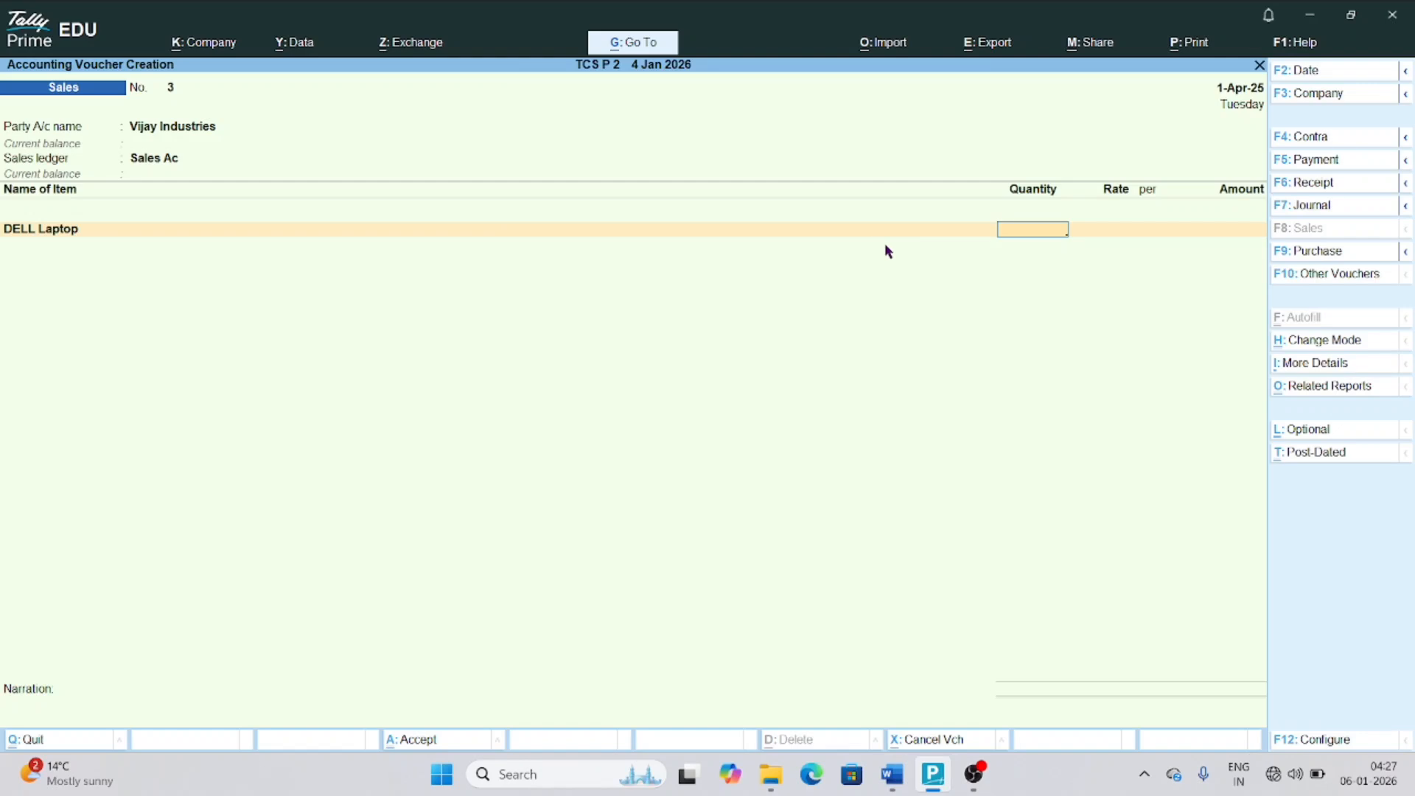
text(10)
key(BackSpace)
text(100)
key(Return)
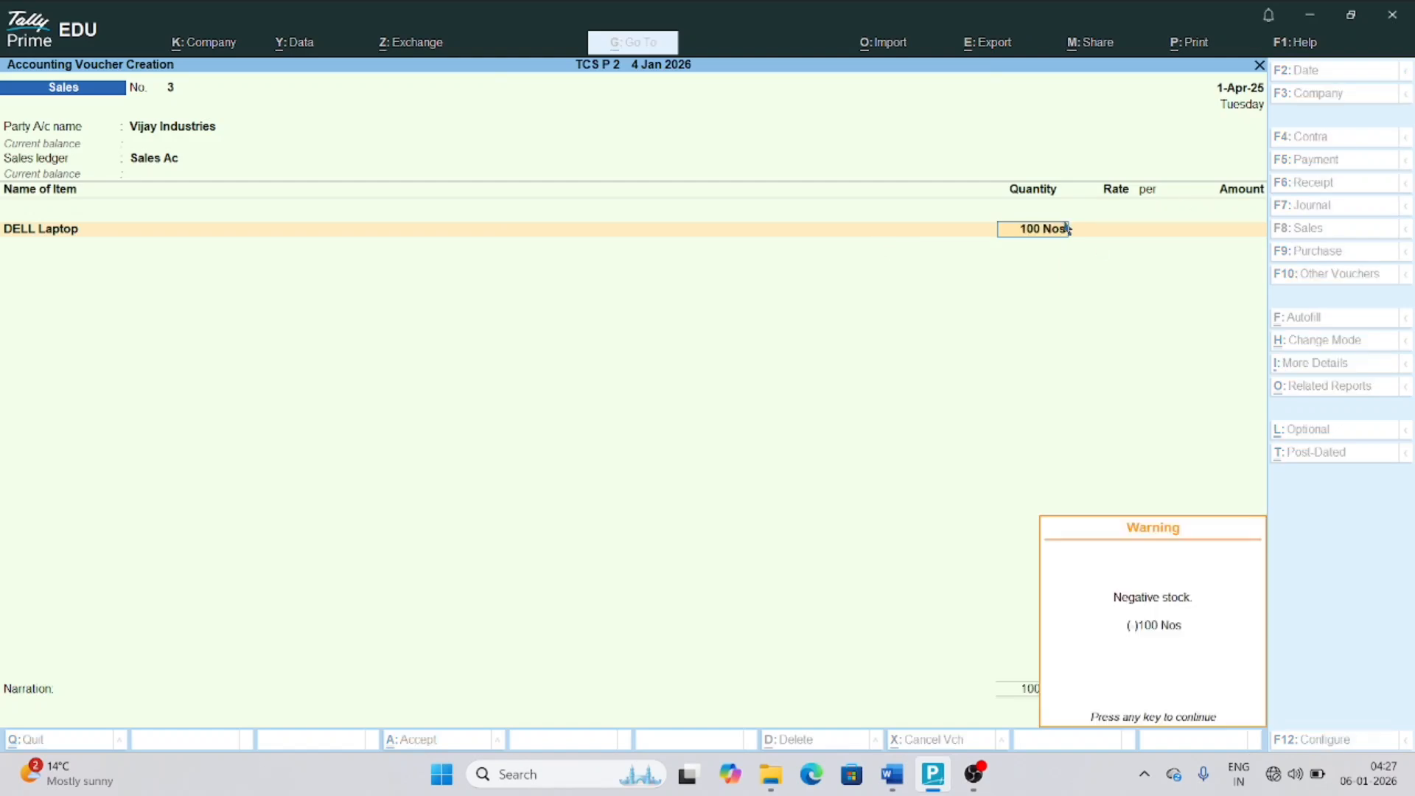
key(Return)
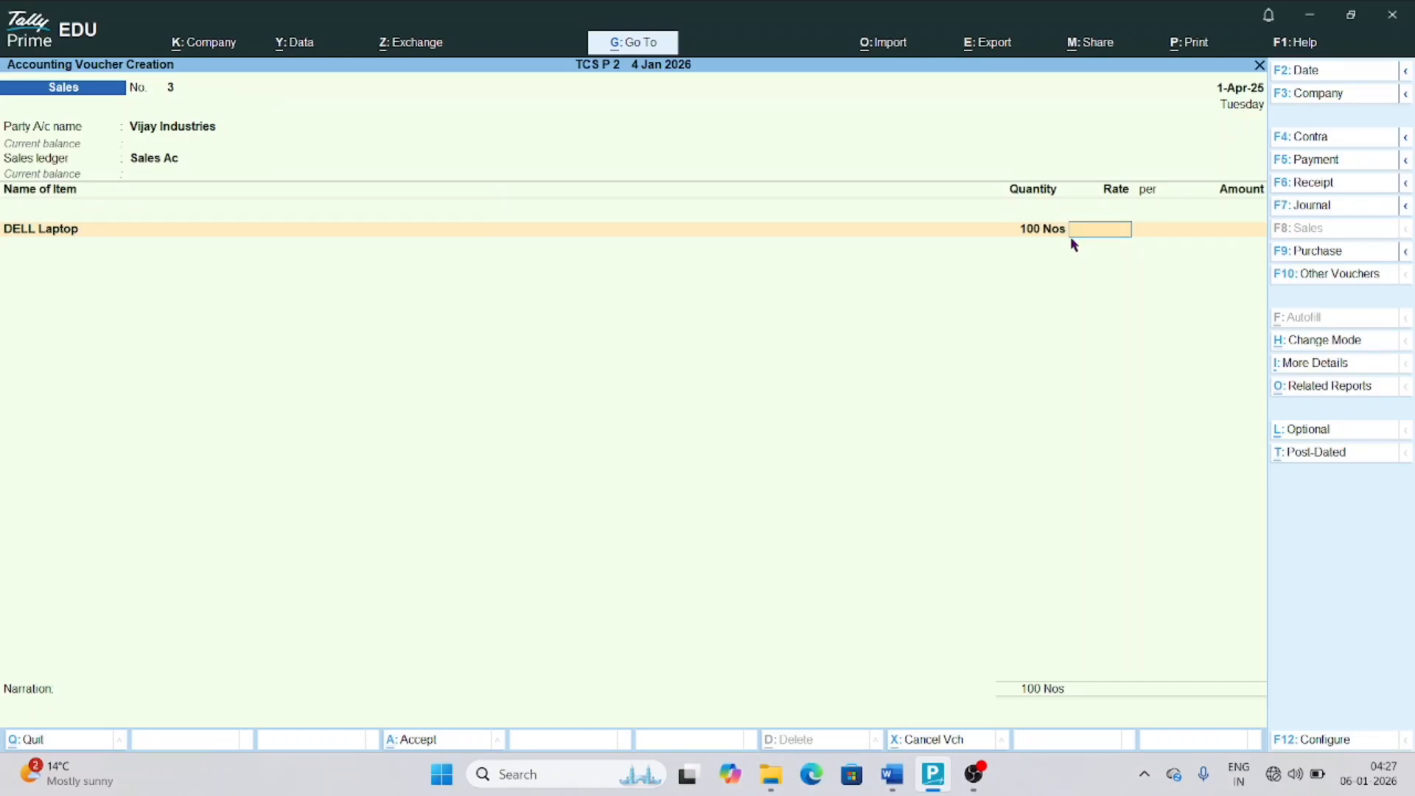
text(57)
text(000)
key(Return)
key(Return)
key(Return)
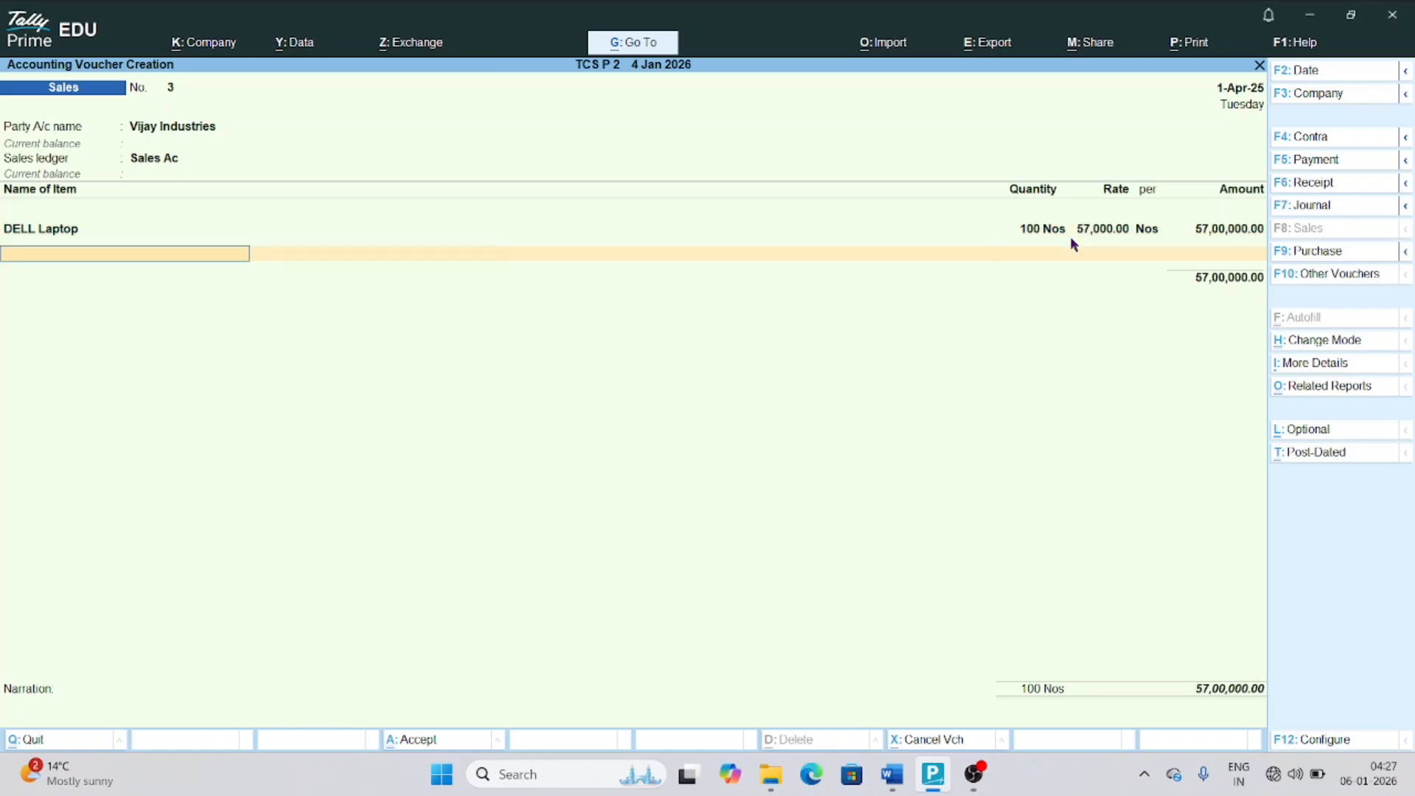
Finish the item list, accept a new bill reference for Vijay Industries, and save the voucher
key(Return)
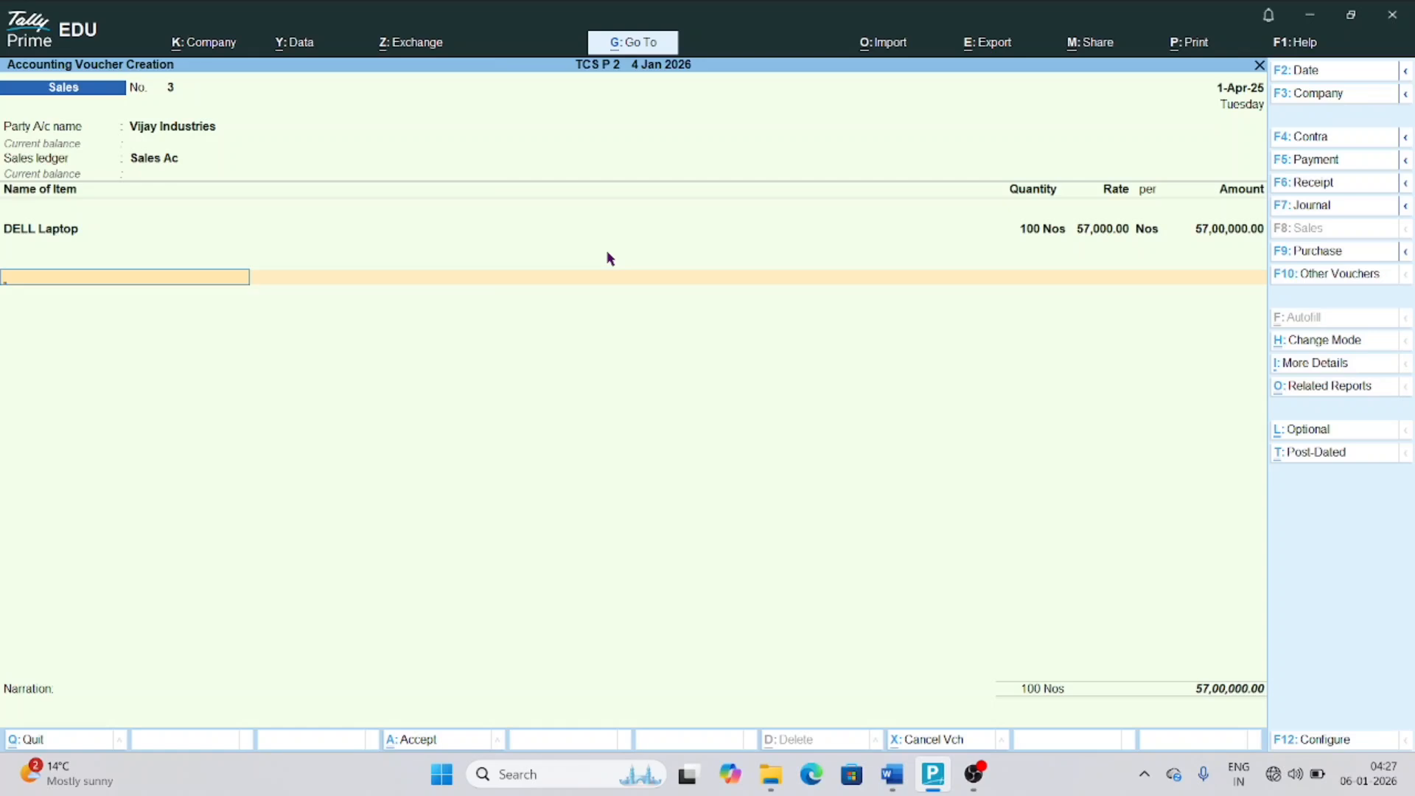
key(Return)
key(Return)
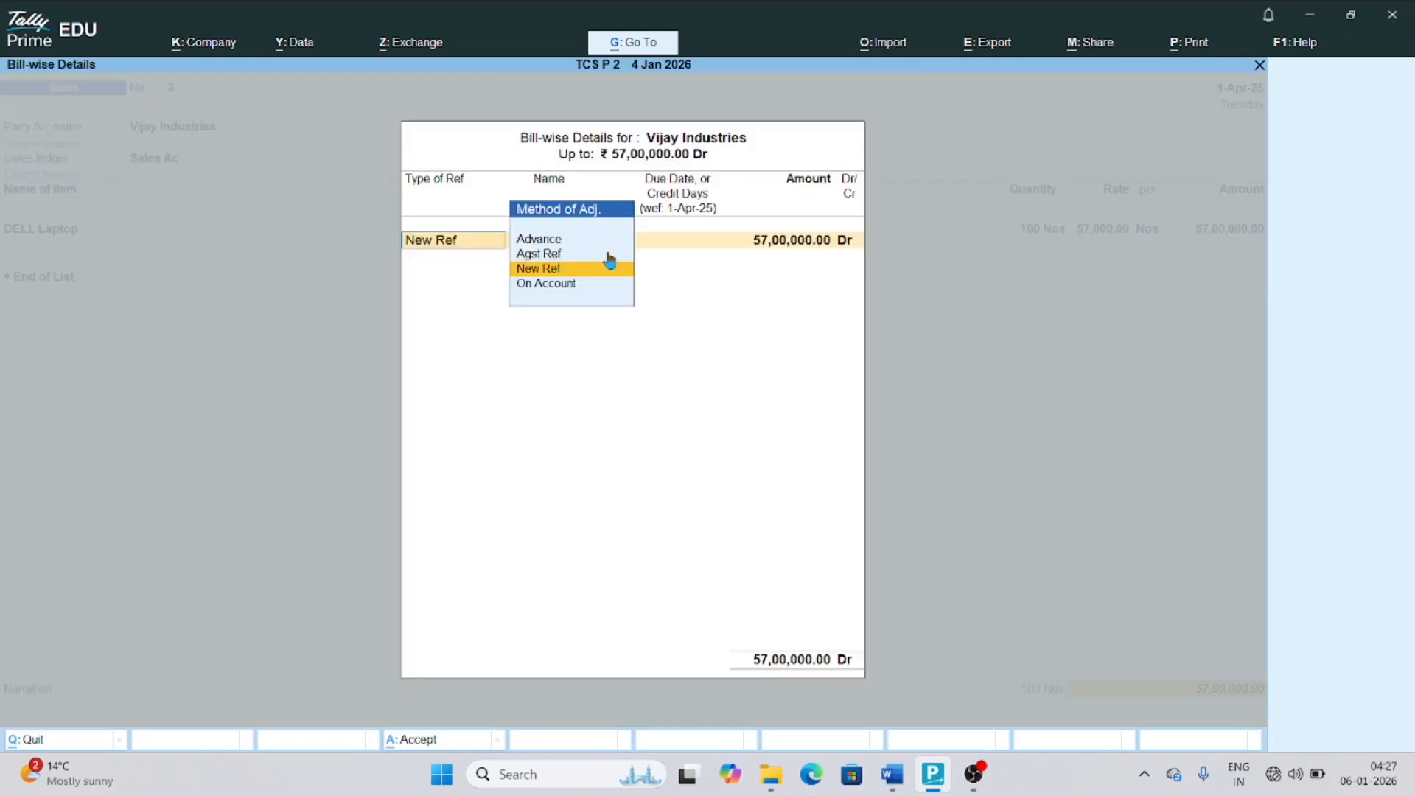
key(Escape)
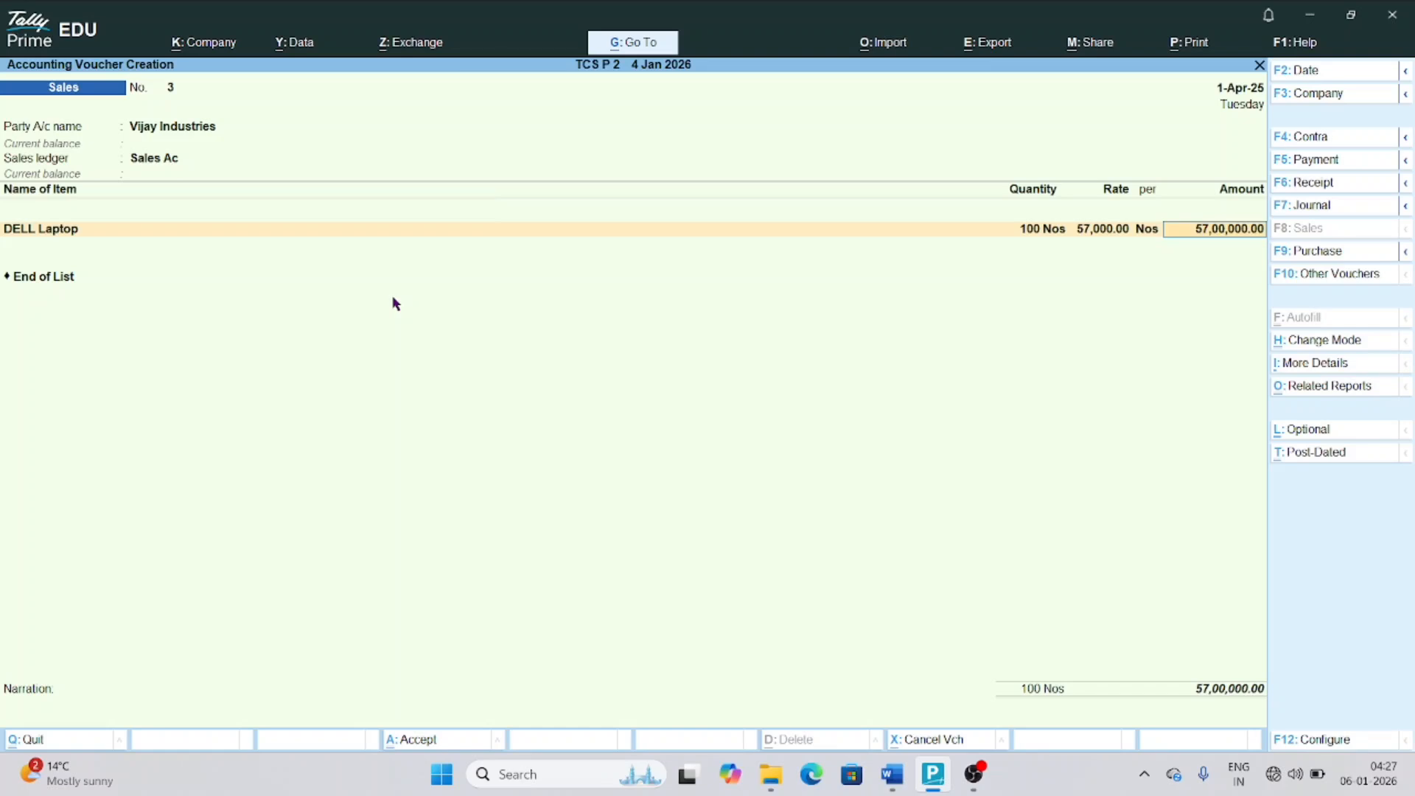
key(Return)
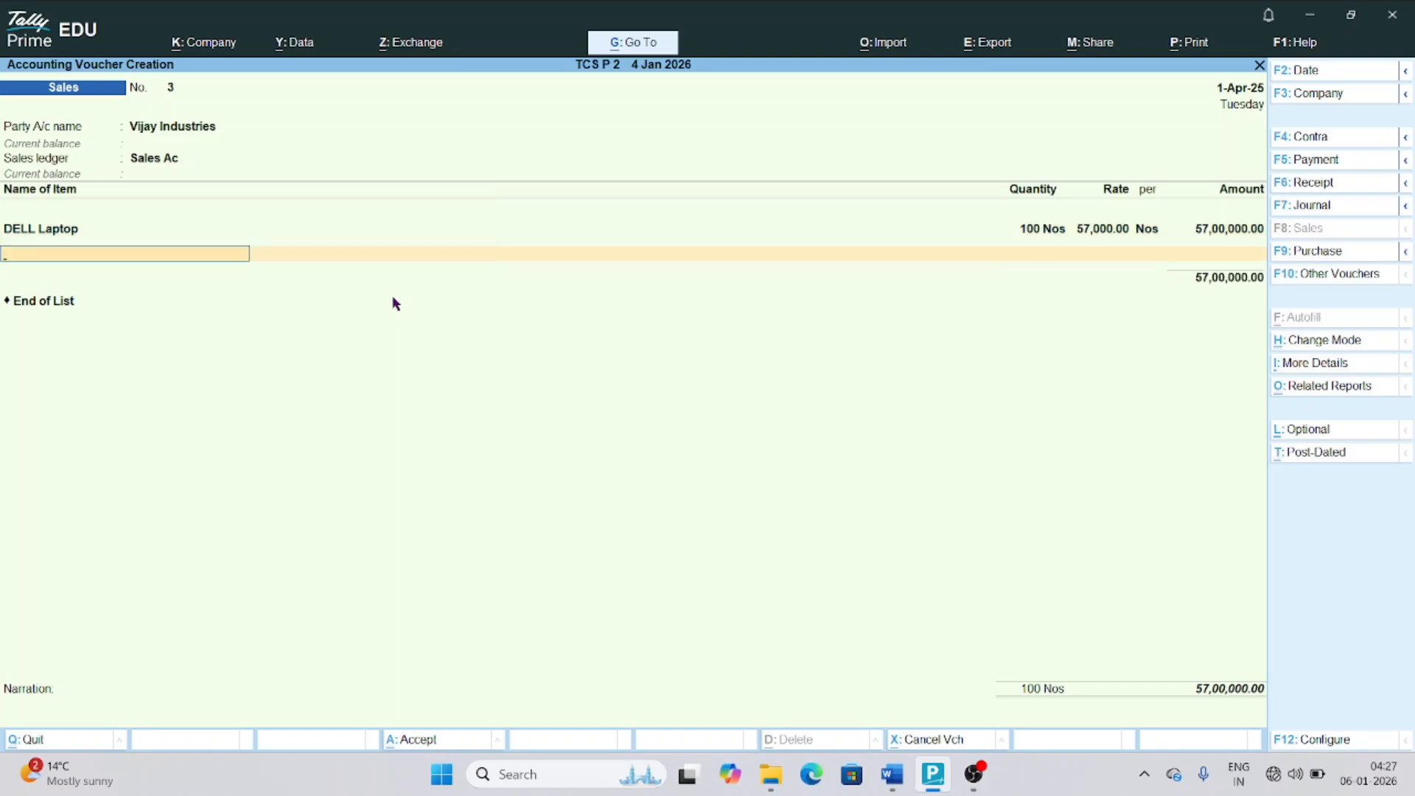
key(Return)
key(Return)
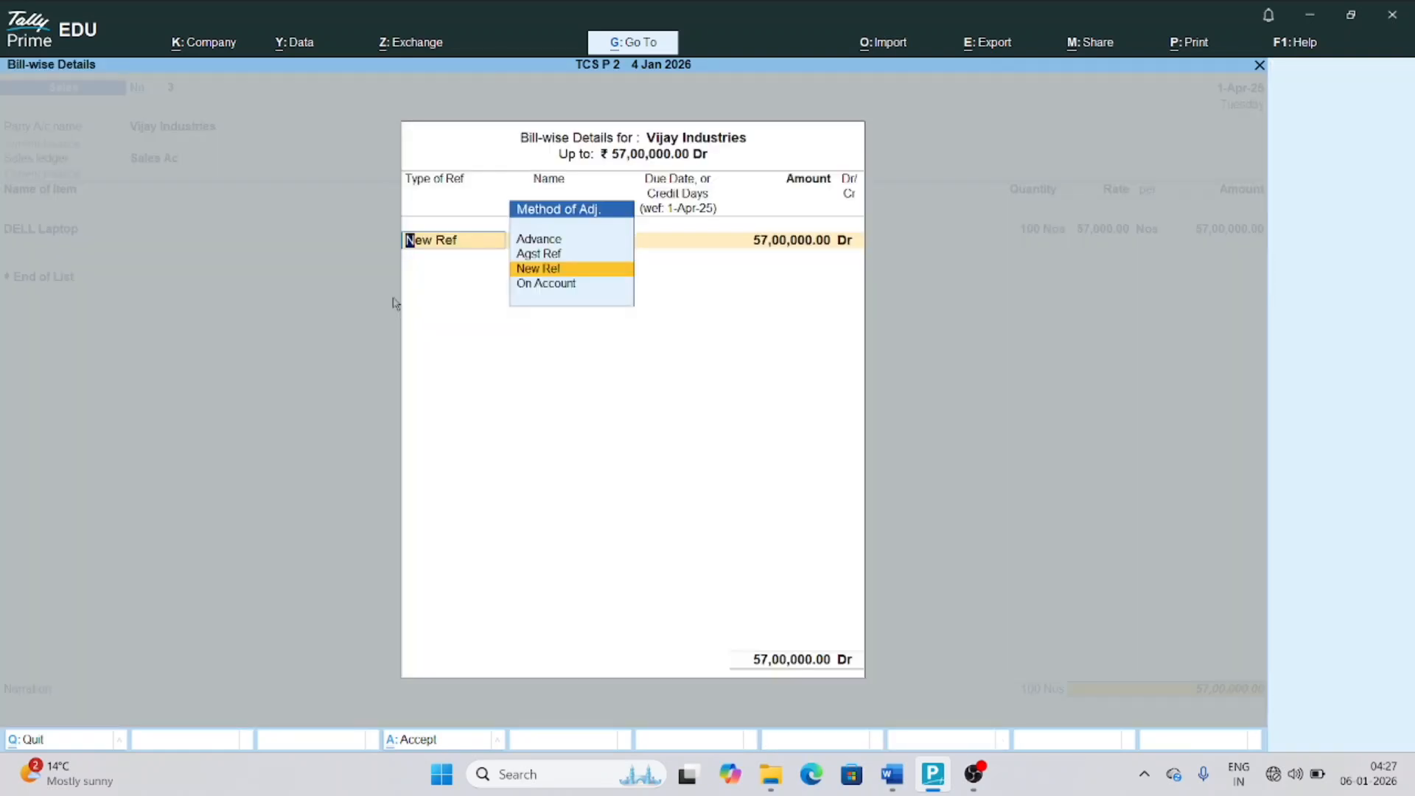
key(Return)
key(Return)
key(Return)
key(Return)
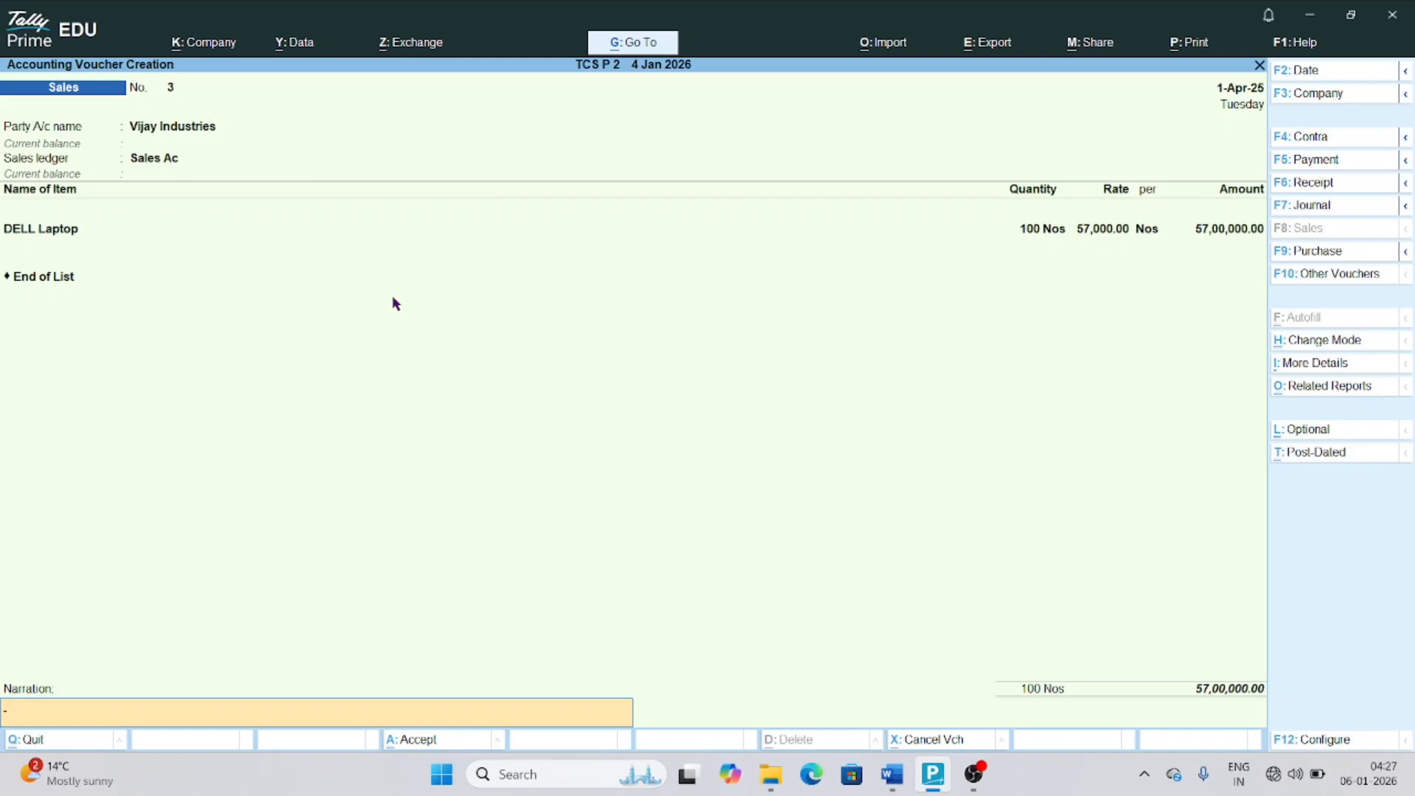
key(Return)
key(Return)
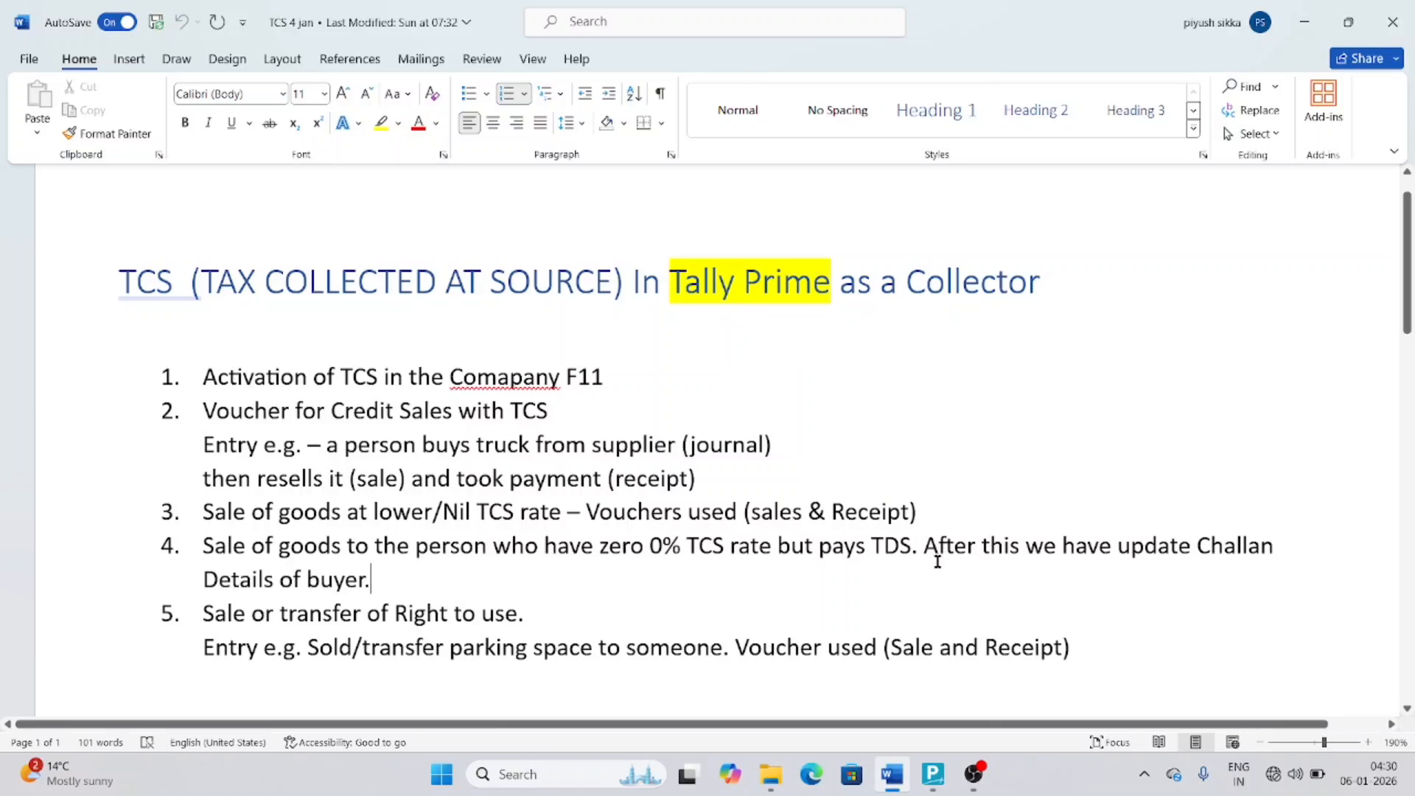
Leave the Word TCS notes and bring TallyPrime back to the front
mouse_move(930, 785)
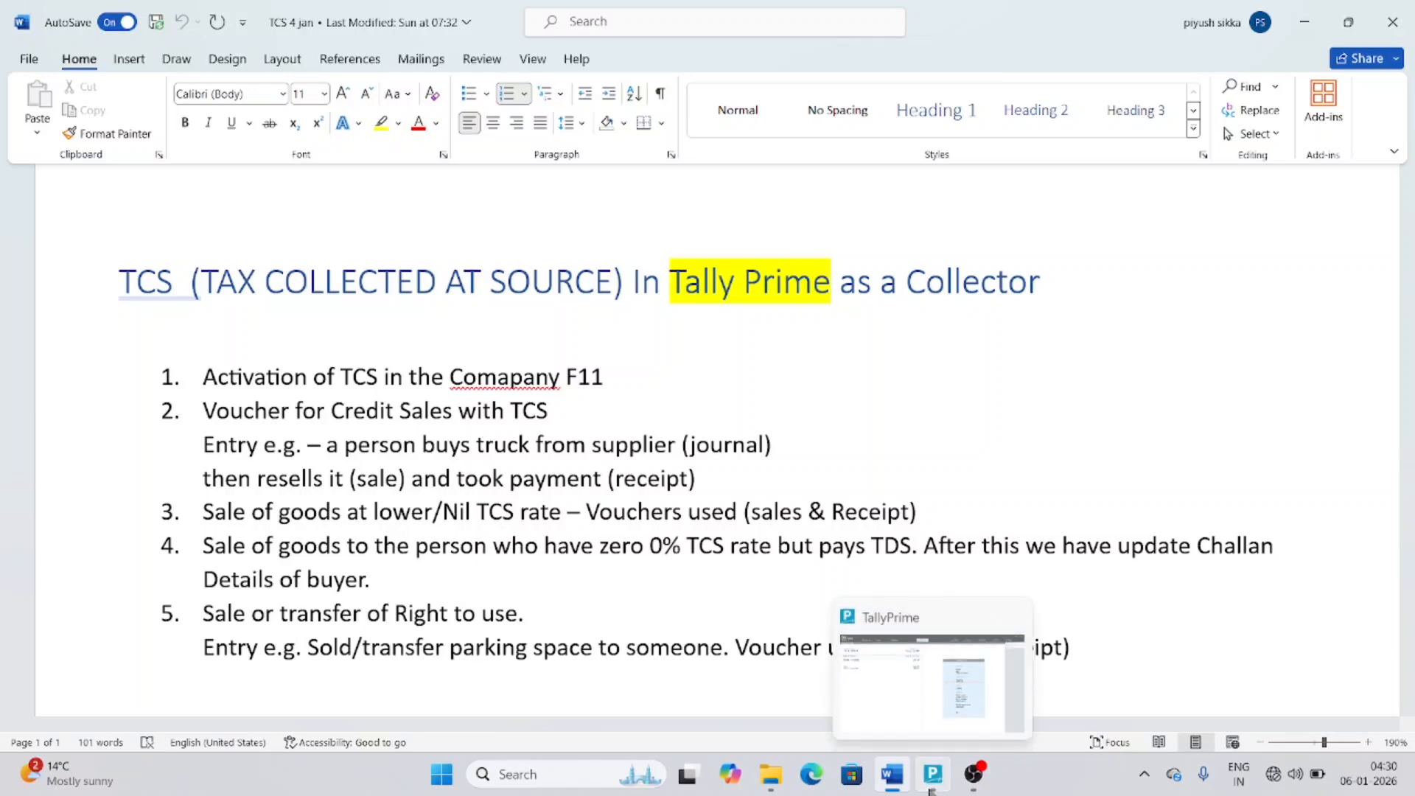
click(881, 632)
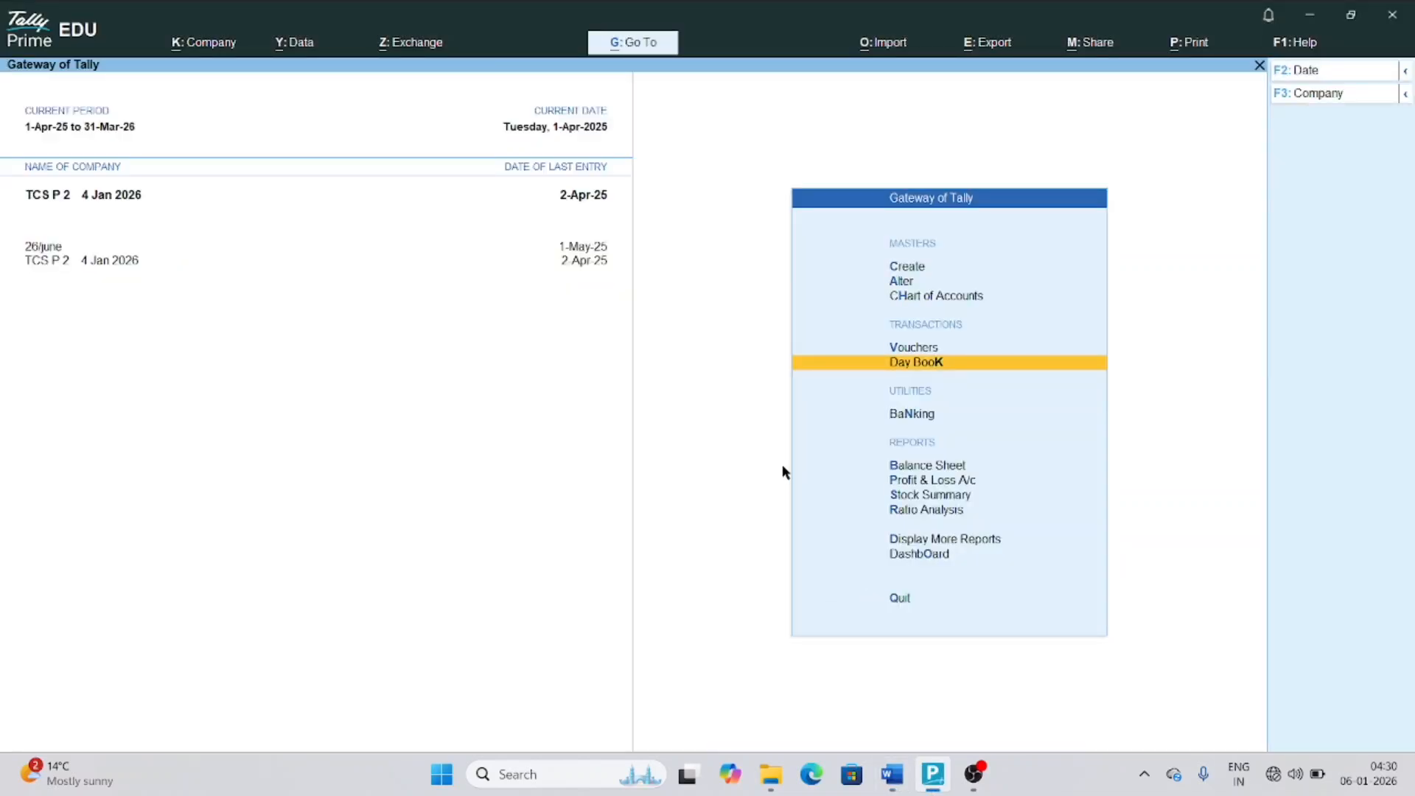
Go through More Reports, Statutory Reports and TCS Reports to open TDS Challan details of Buyer
key(Down)
key(Down)
key(Down)
key(Down)
key(Down)
key(Down)
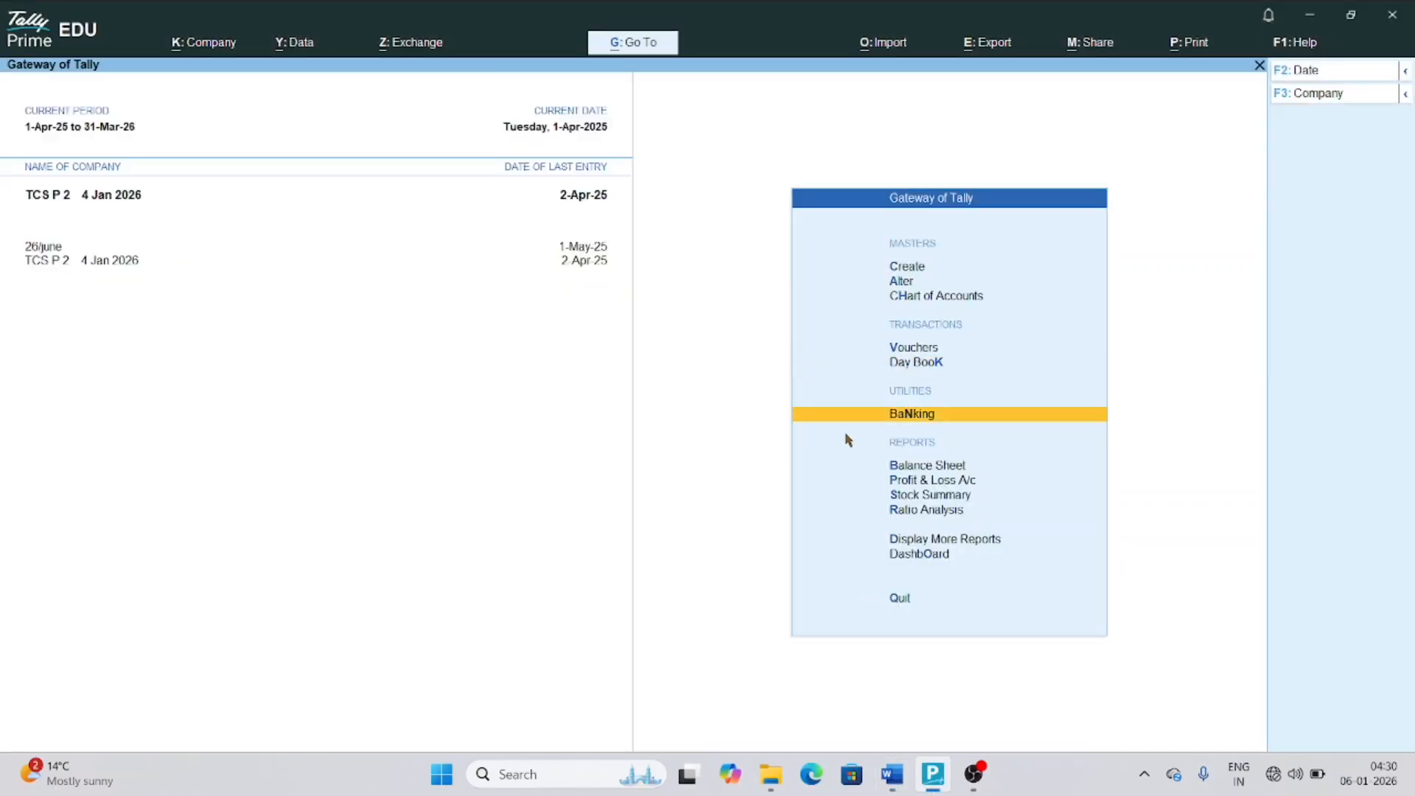
click(824, 543)
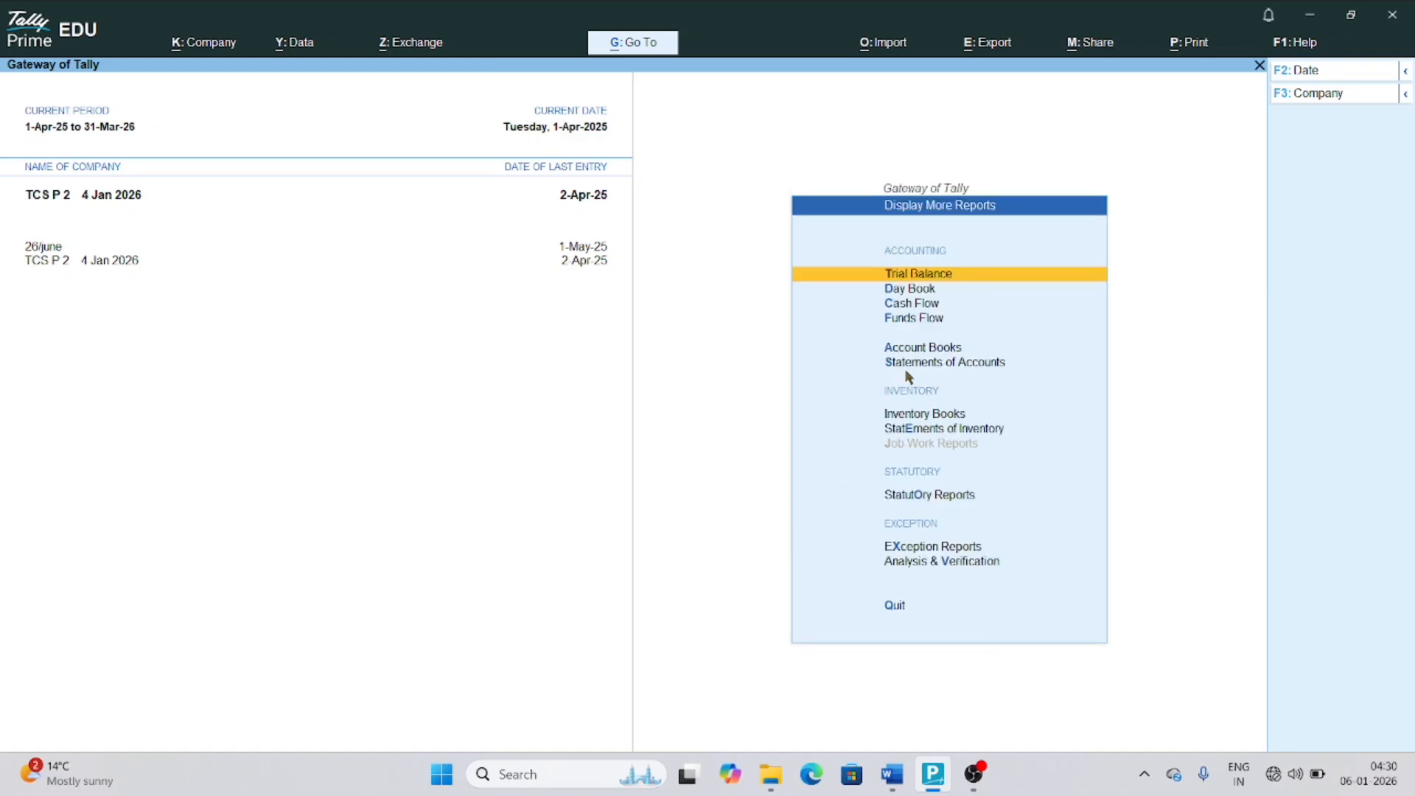
key(Down)
key(Down)
key(Down)
key(Down)
key(Down)
key(Down)
key(Down)
key(Down)
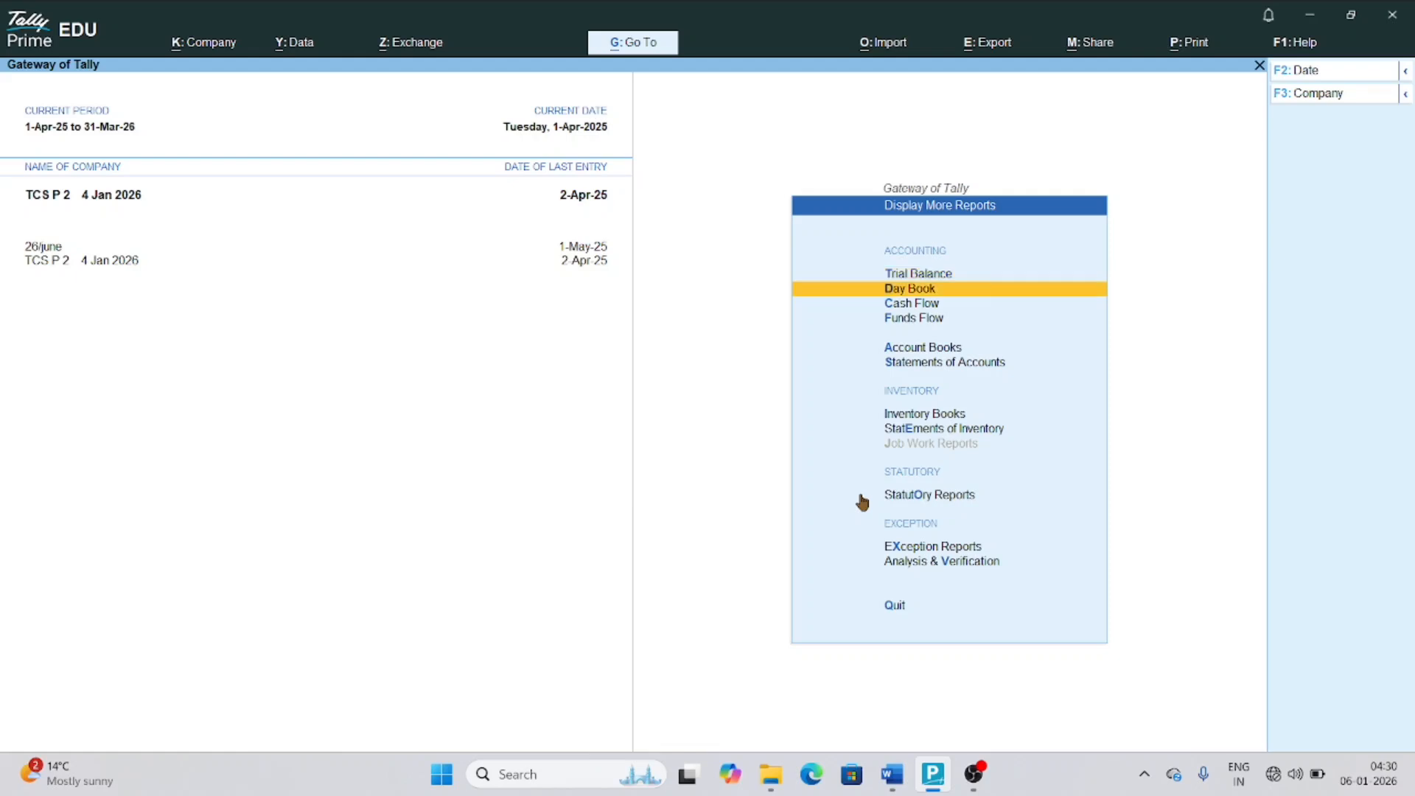
key(Down)
key(Up)
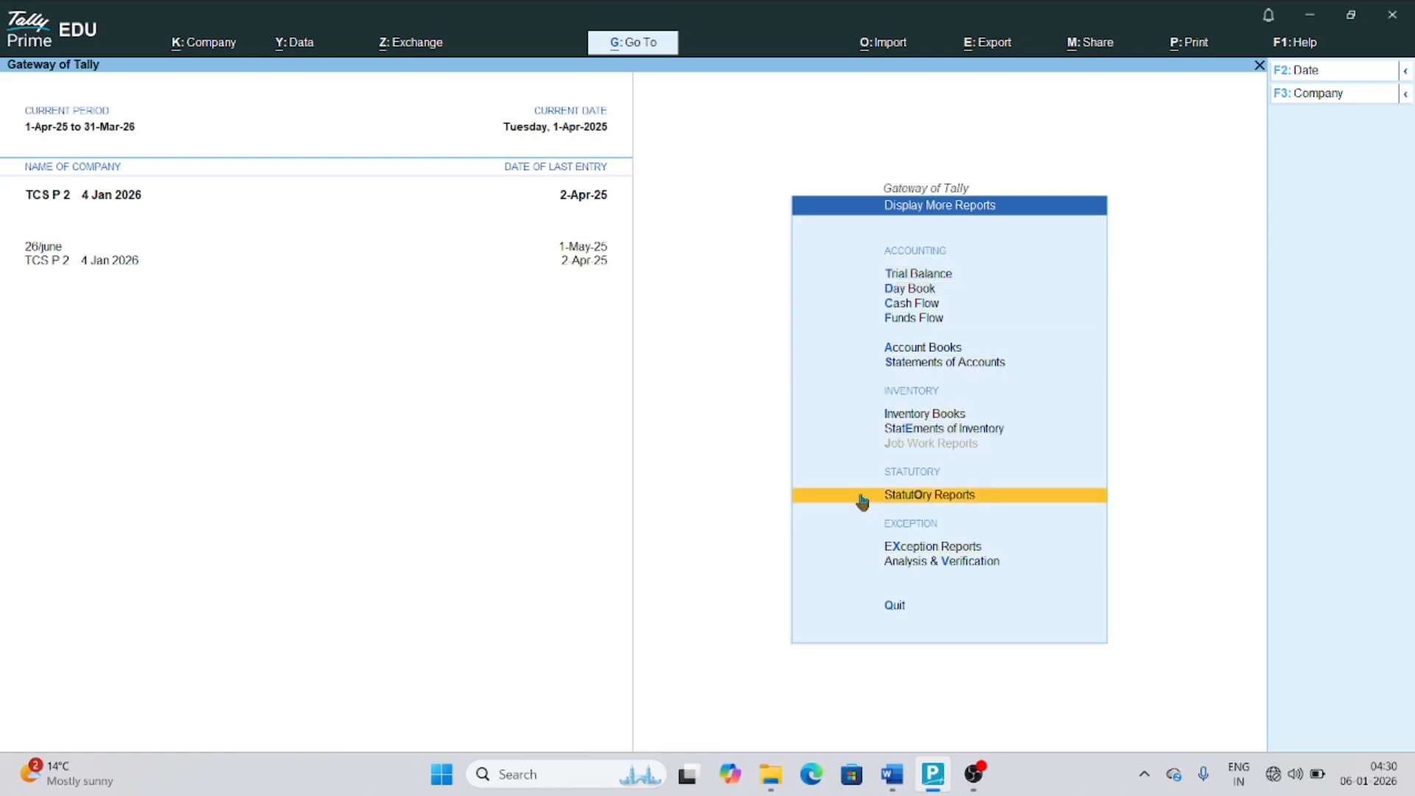
key(Return)
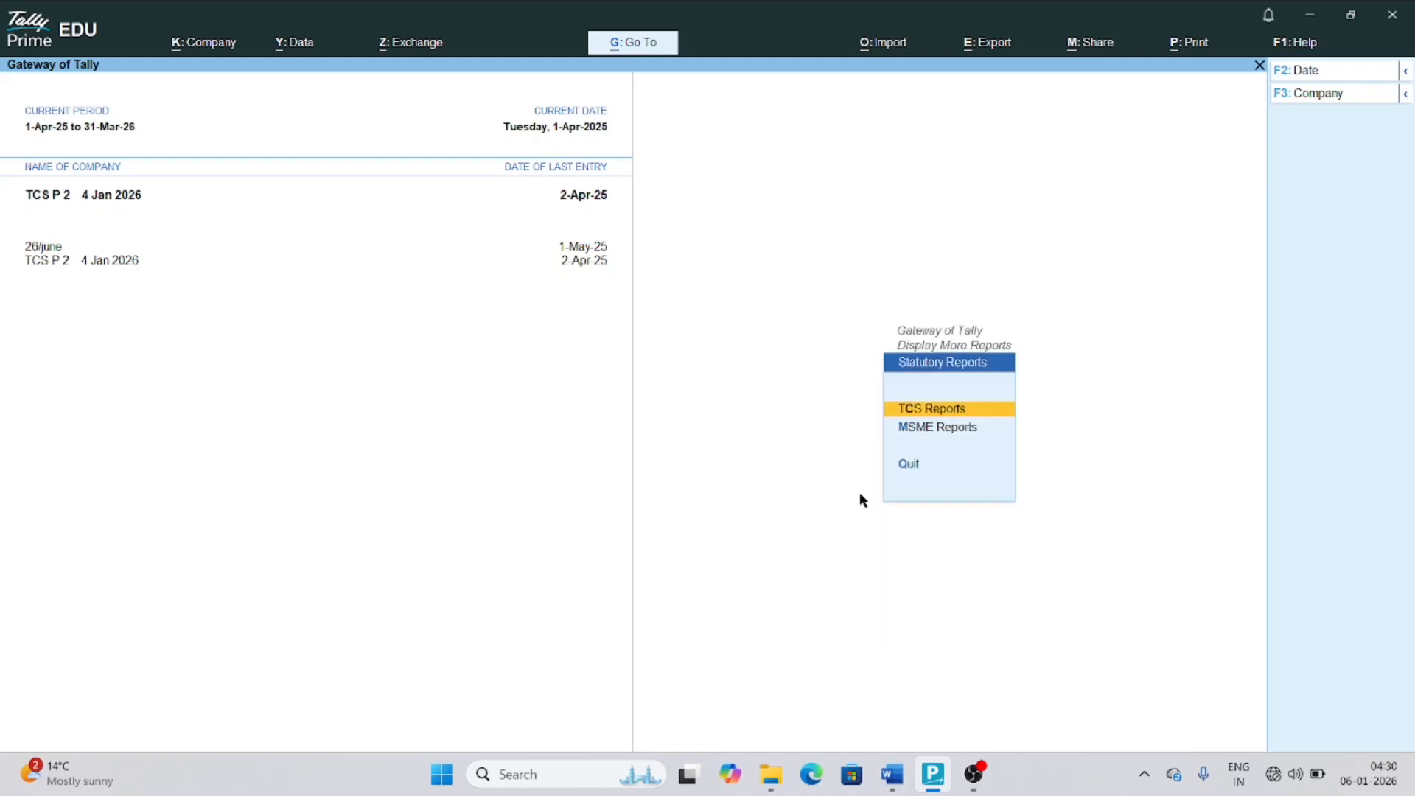
click(908, 412)
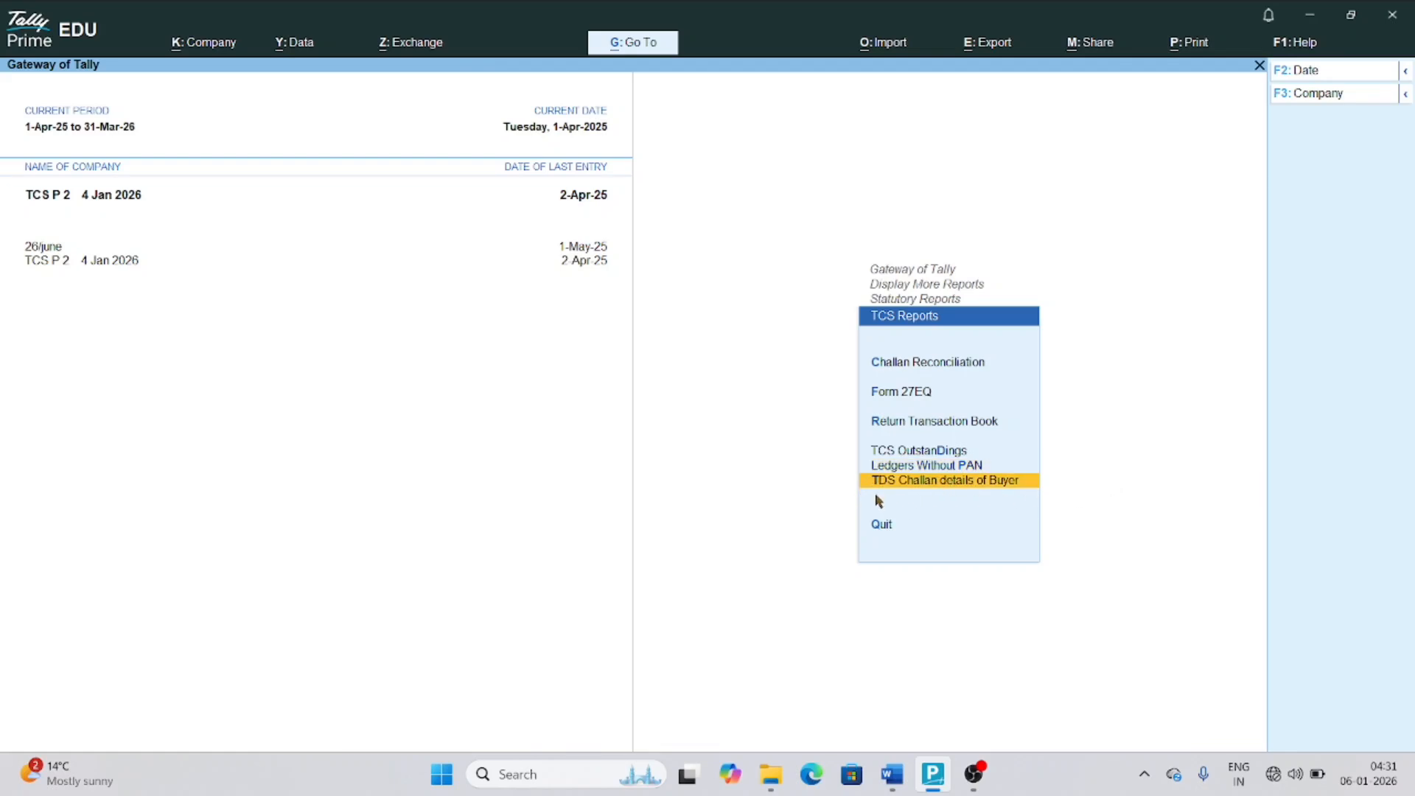
key(Return)
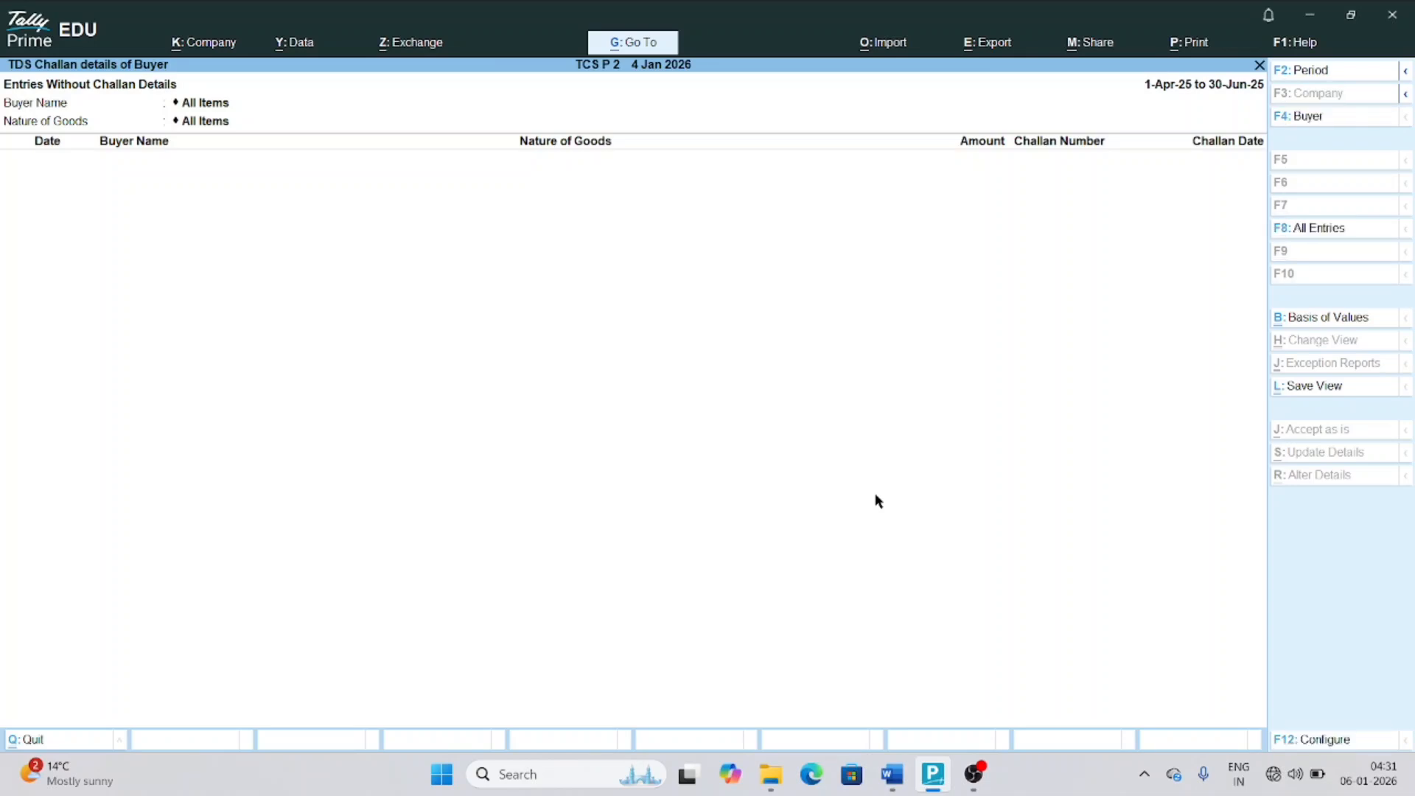
Switch the TDS Challan details of Buyer report to All Entries, then bring up Go To
key(F8)
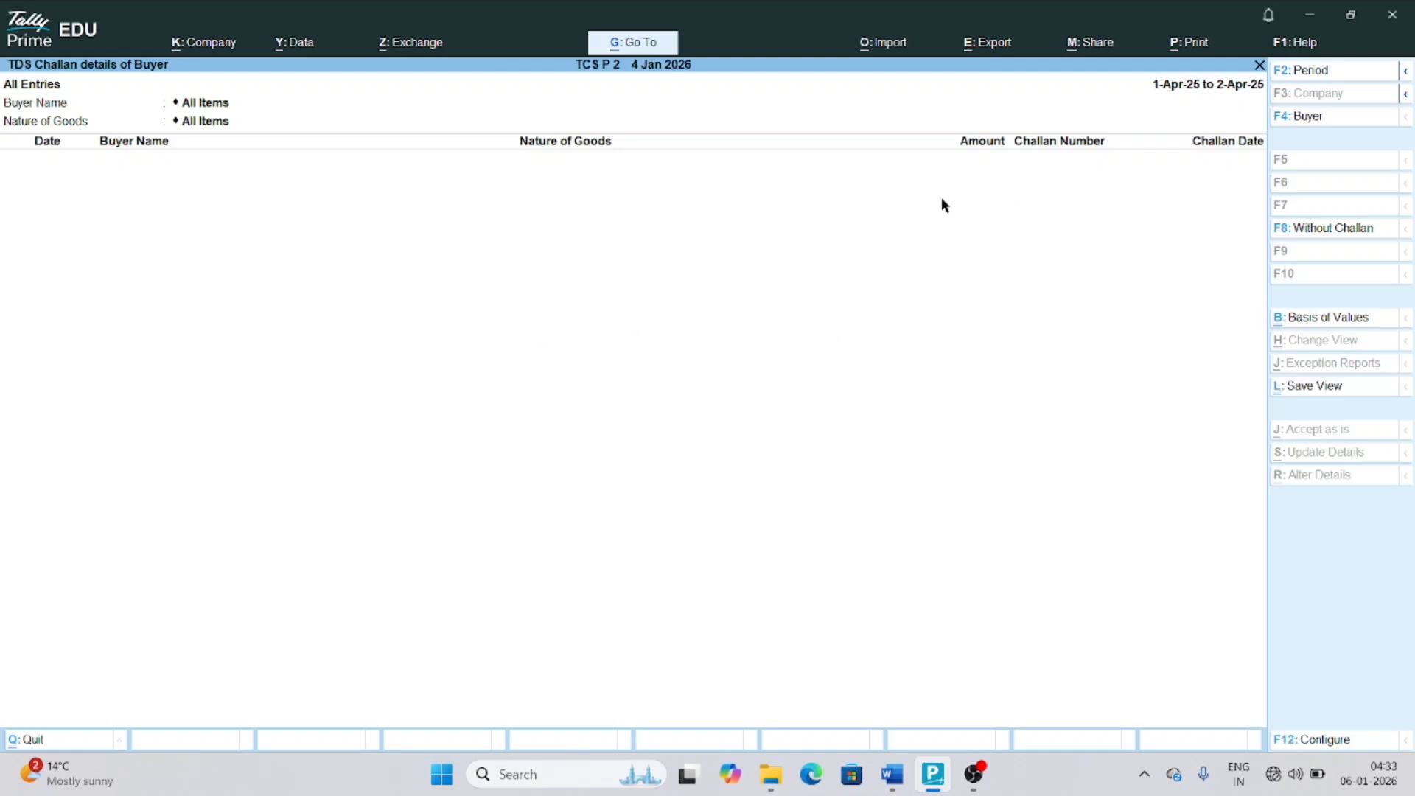
key(alt+g)
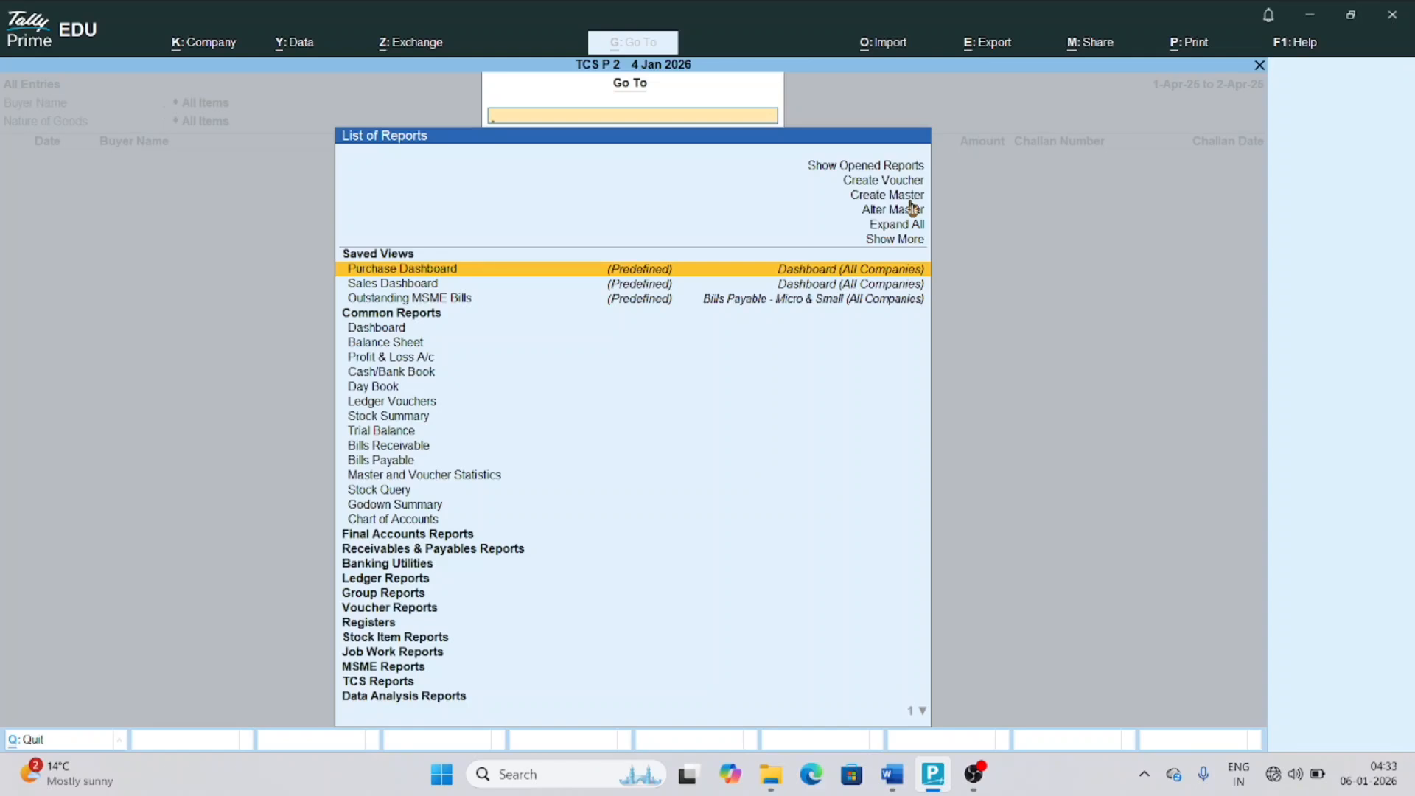
Search 'Form' in Go To and open the Form 27EQ report
text(For)
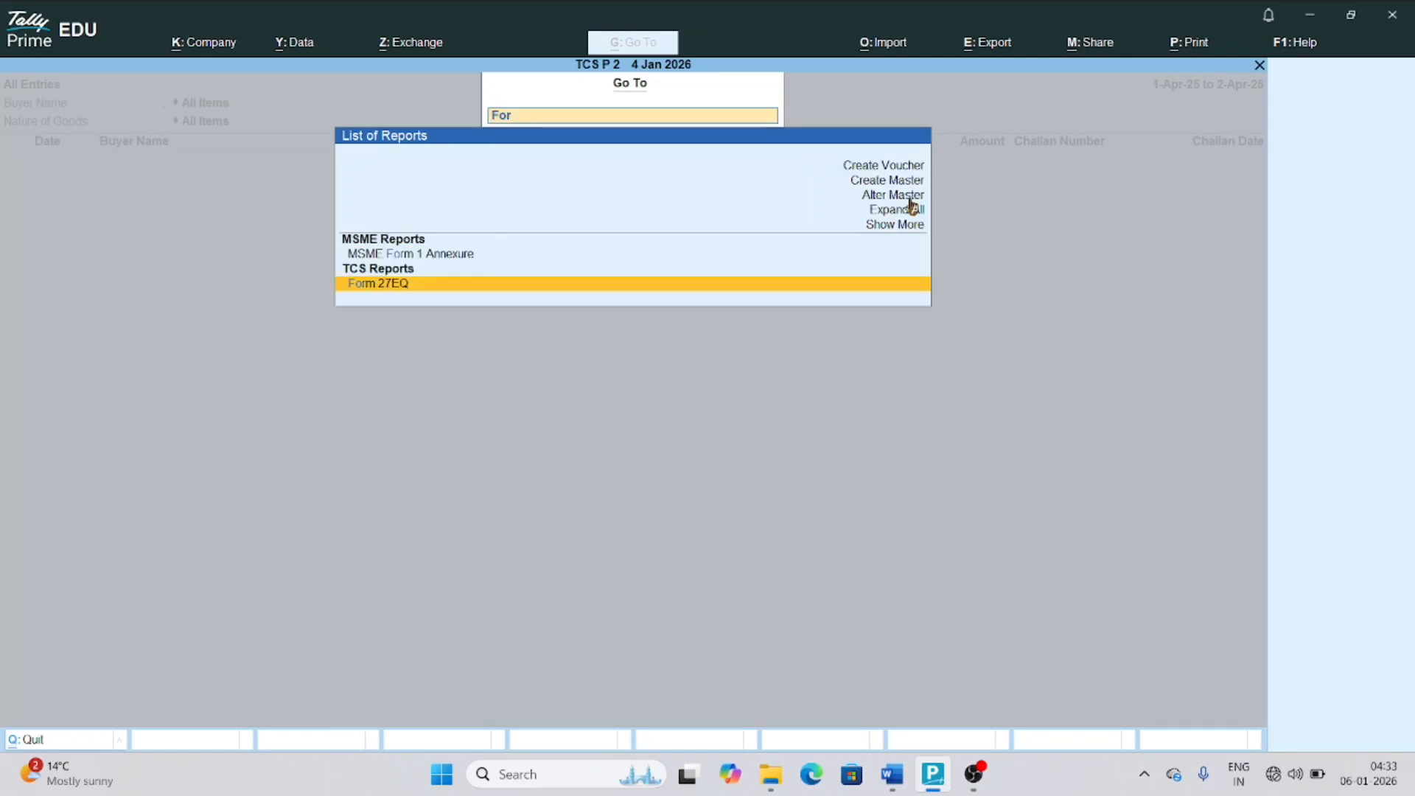
text(m)
key(Return)
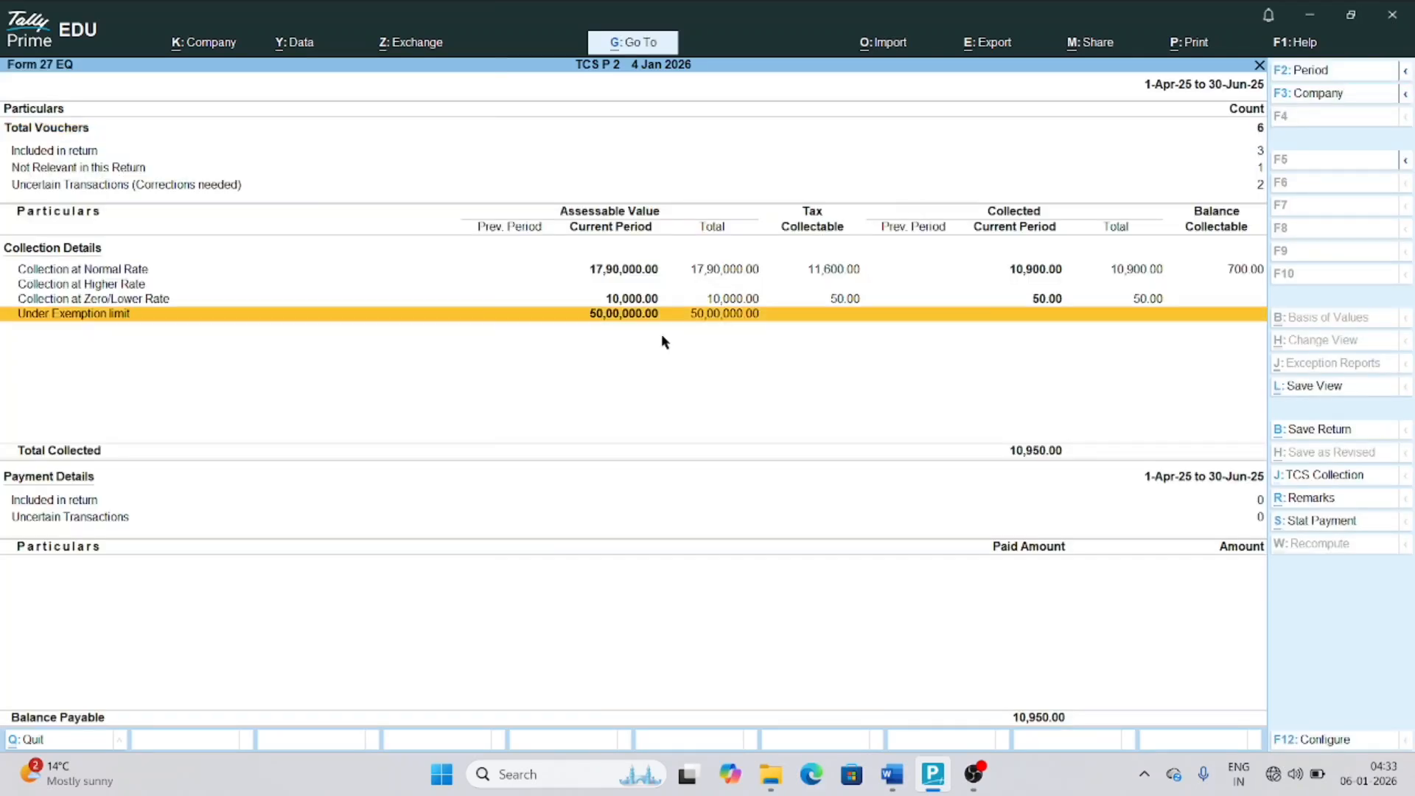
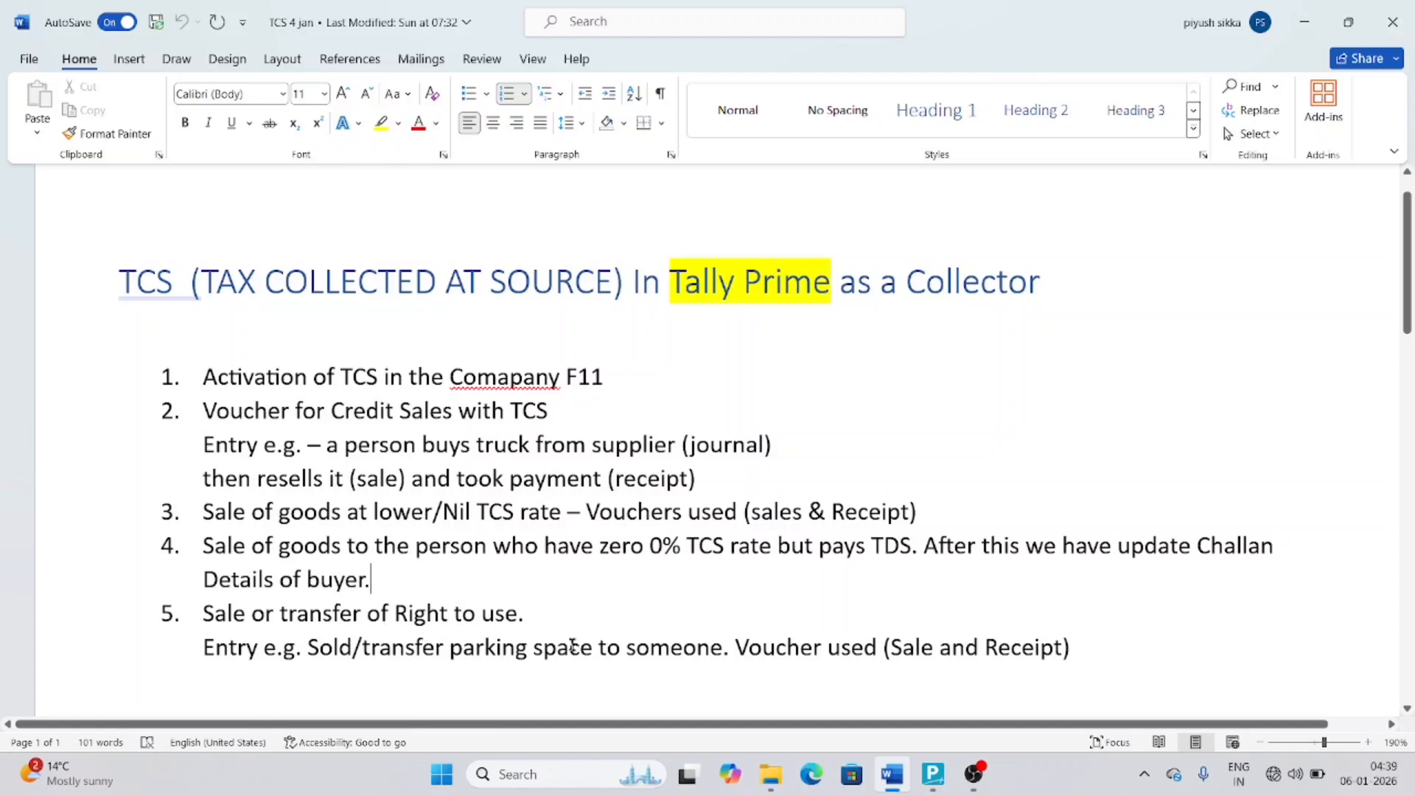
Bring the TallyPrime Gateway of Tally to the front from the Word outline
click(926, 778)
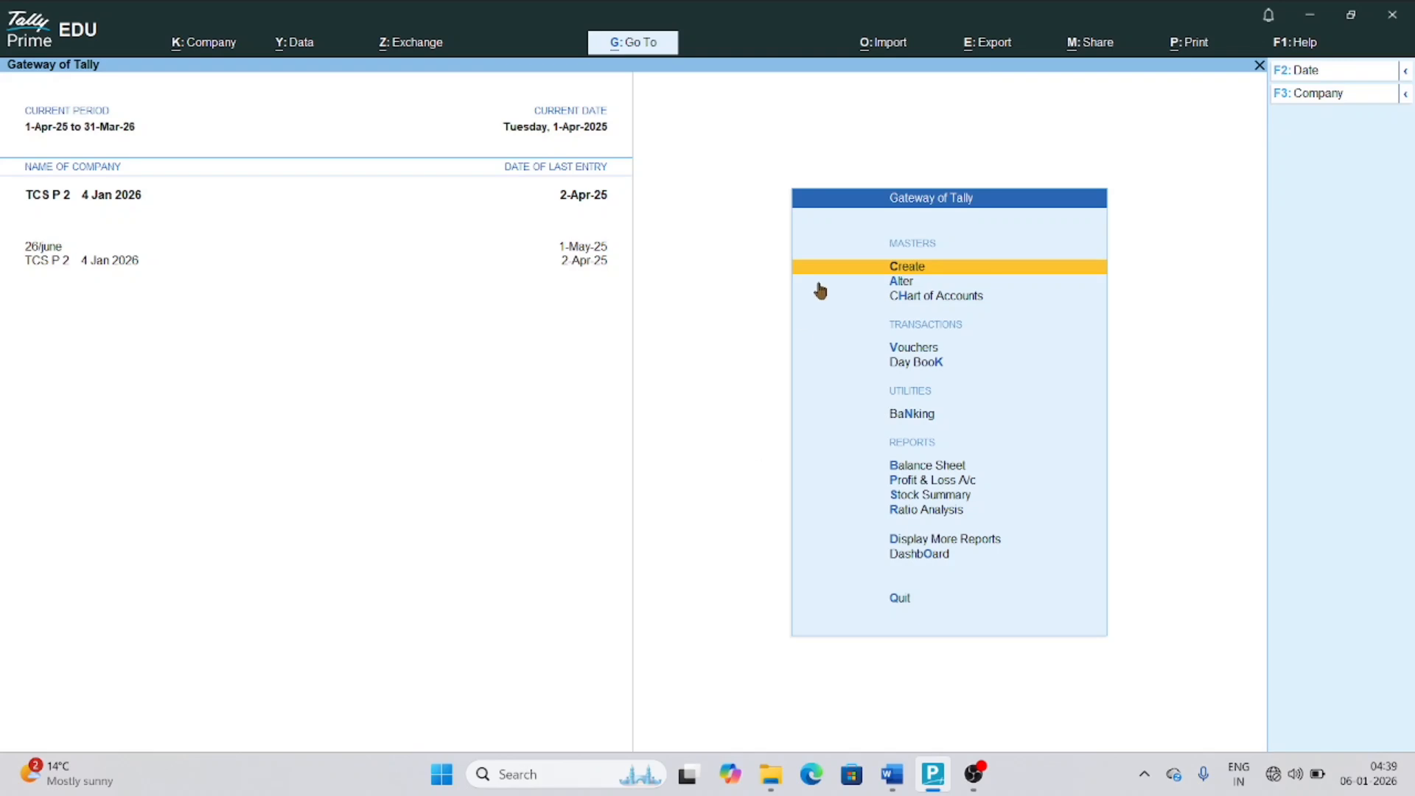
Start a TCS Nature of Goods 'Contracts/liscence/lease Relating to Parking Lo' with section 206C, payment code 6CF
key(Return)
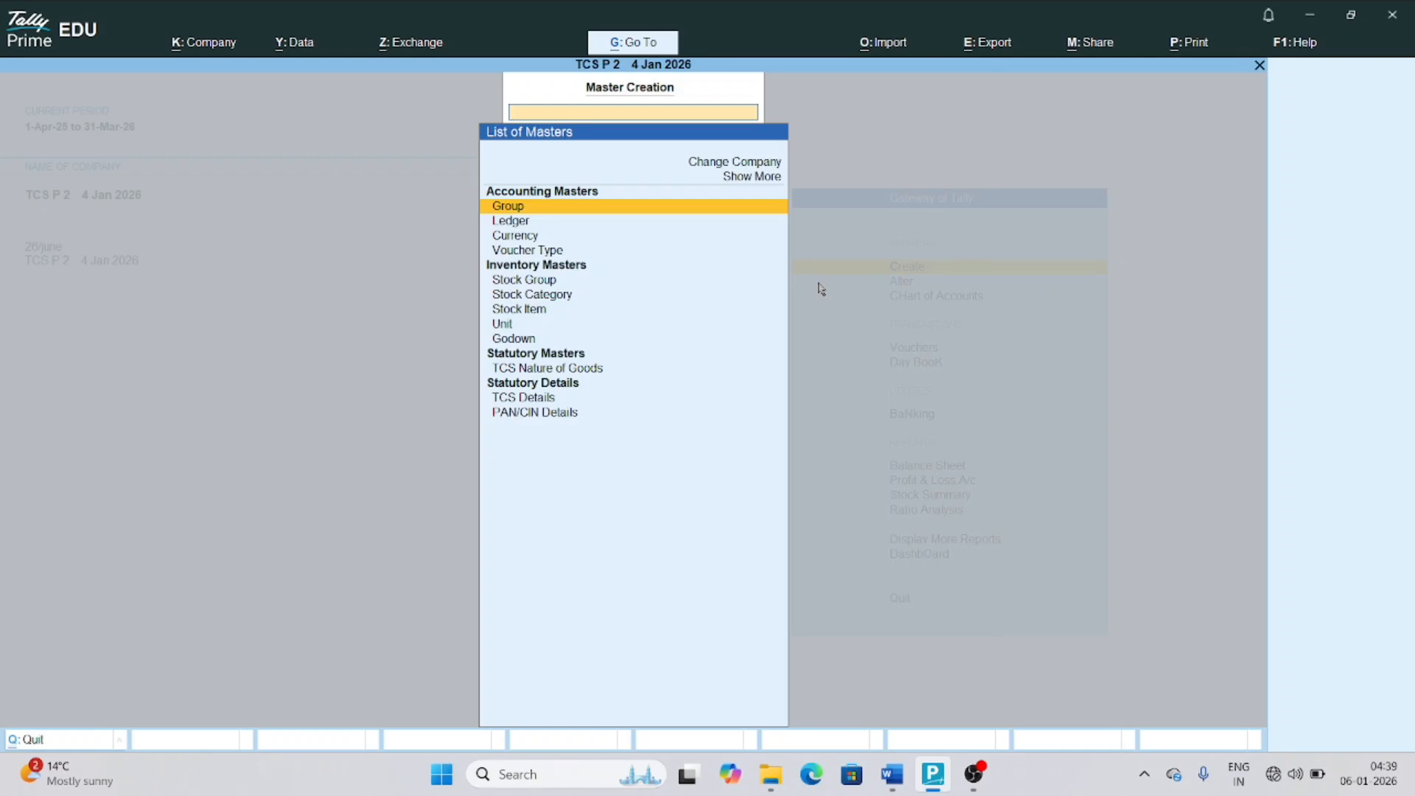
key(Down)
key(Down)
key(Down)
key(Down)
key(Down)
key(Down)
key(Down)
key(Down)
key(Down)
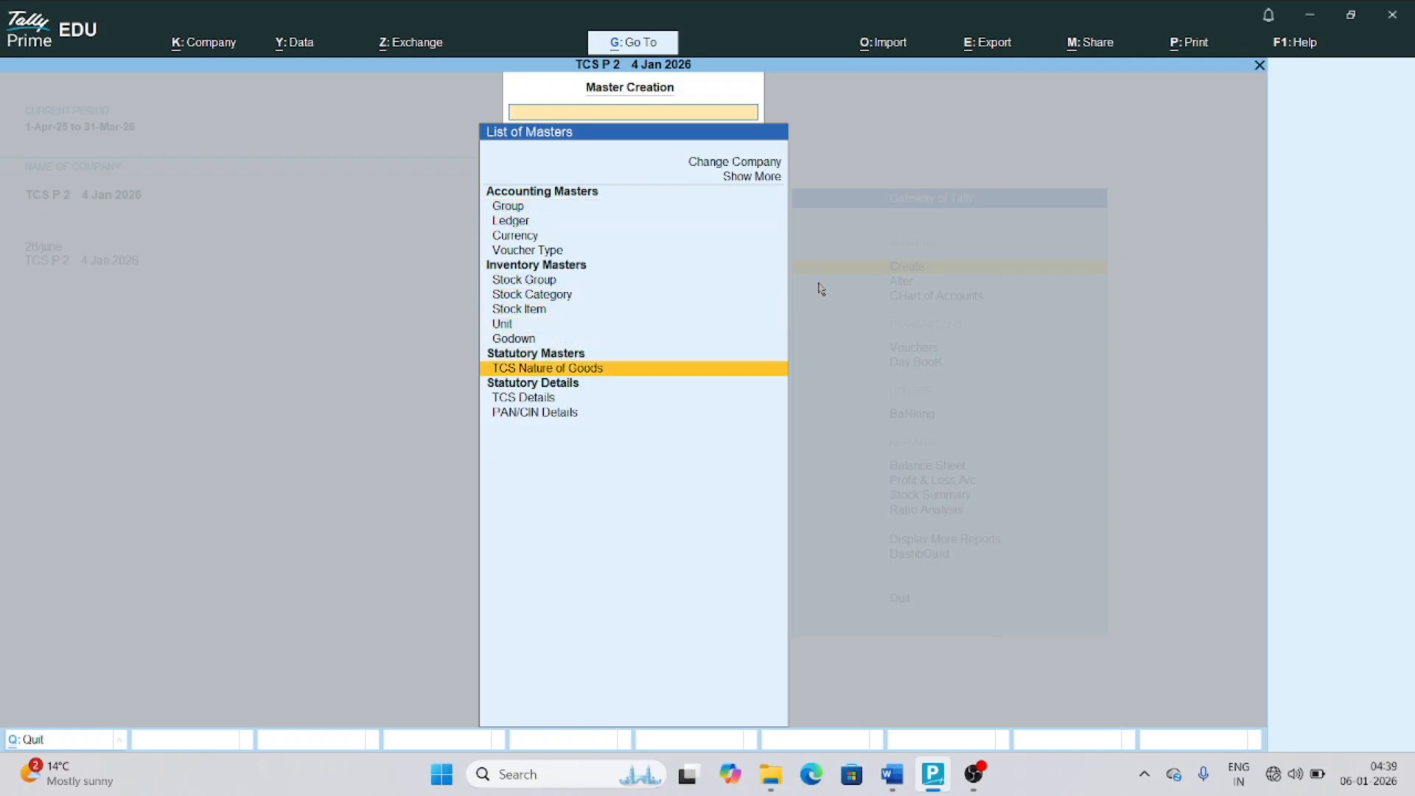
key(Return)
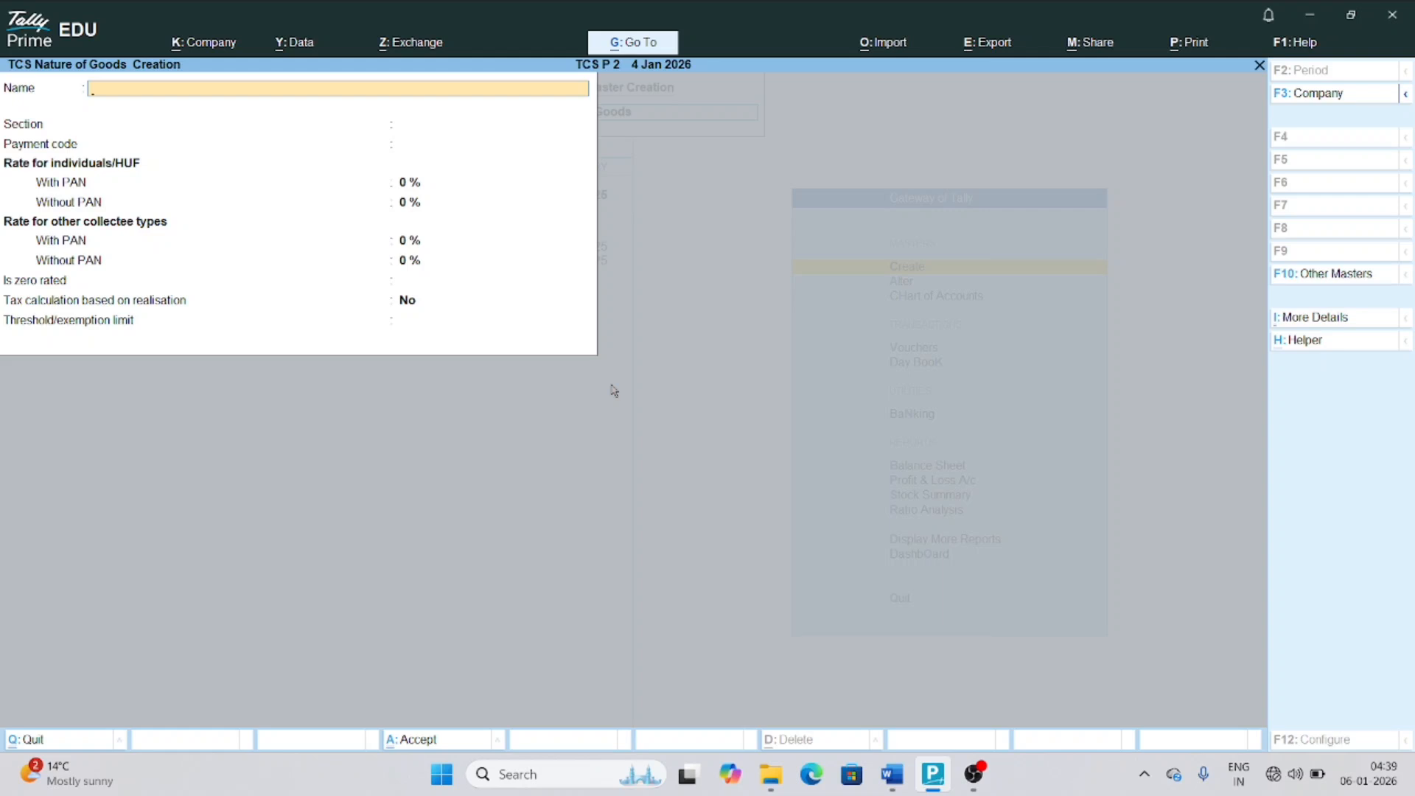
text(Contracts/liscence/lease)
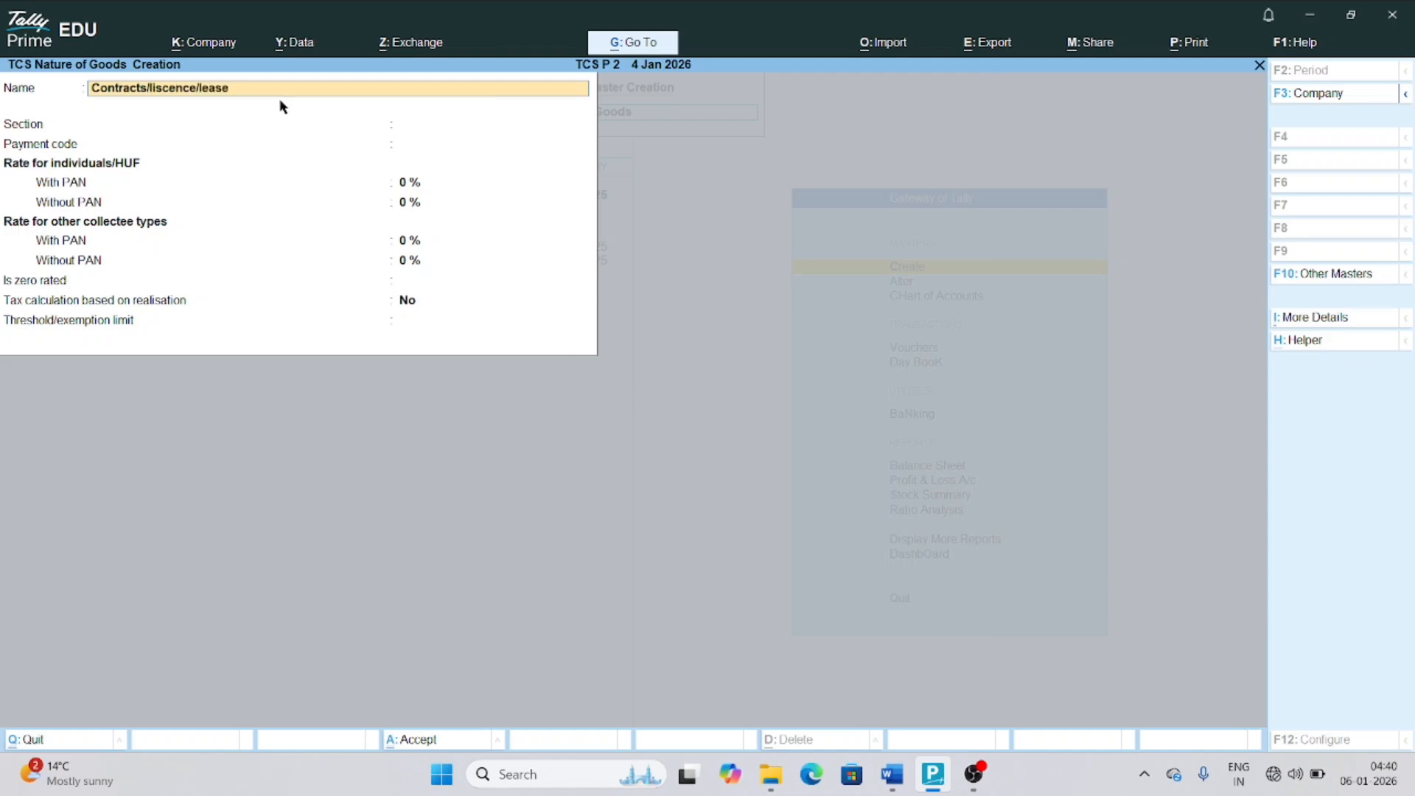
text( Relating to Parking Lot)
key(Return)
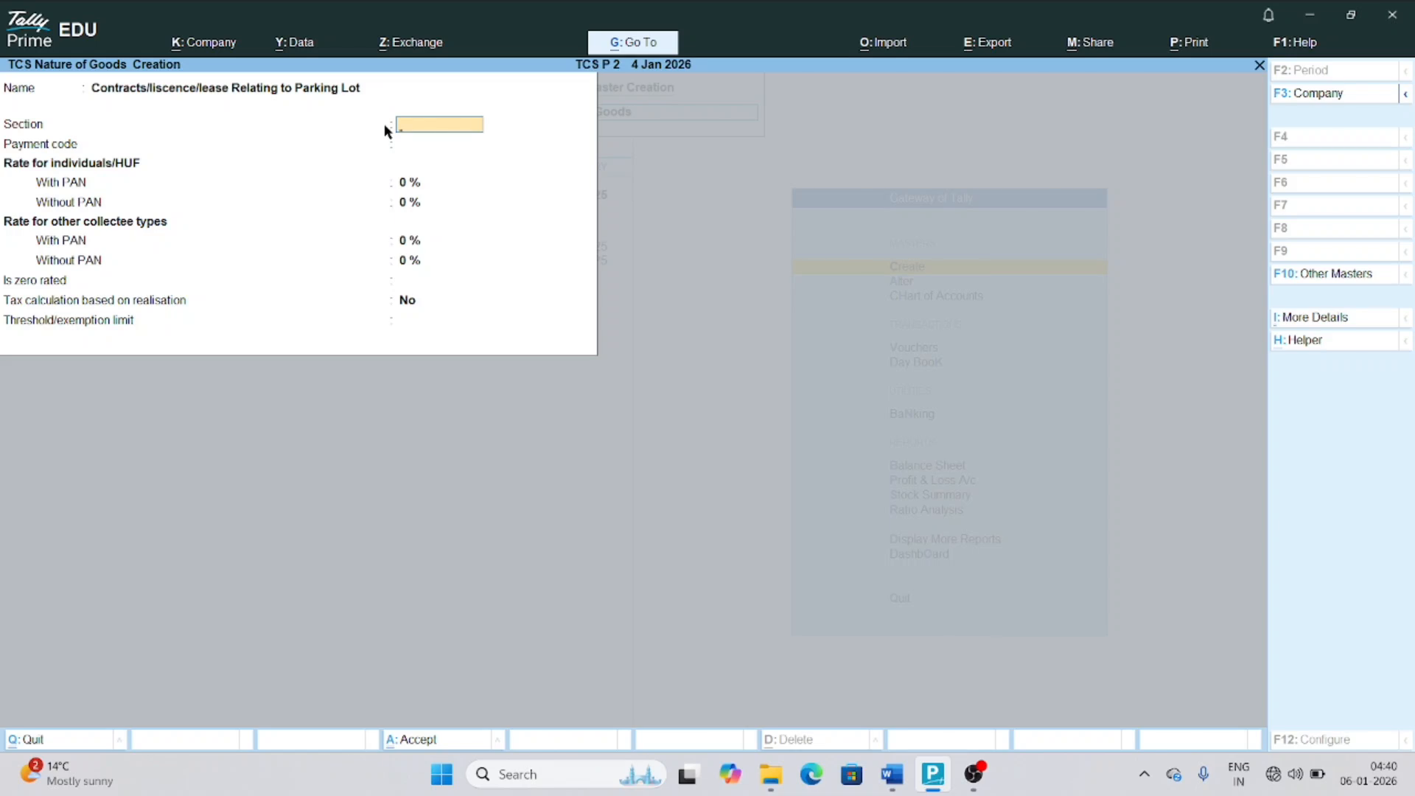
text(206C)
key(Return)
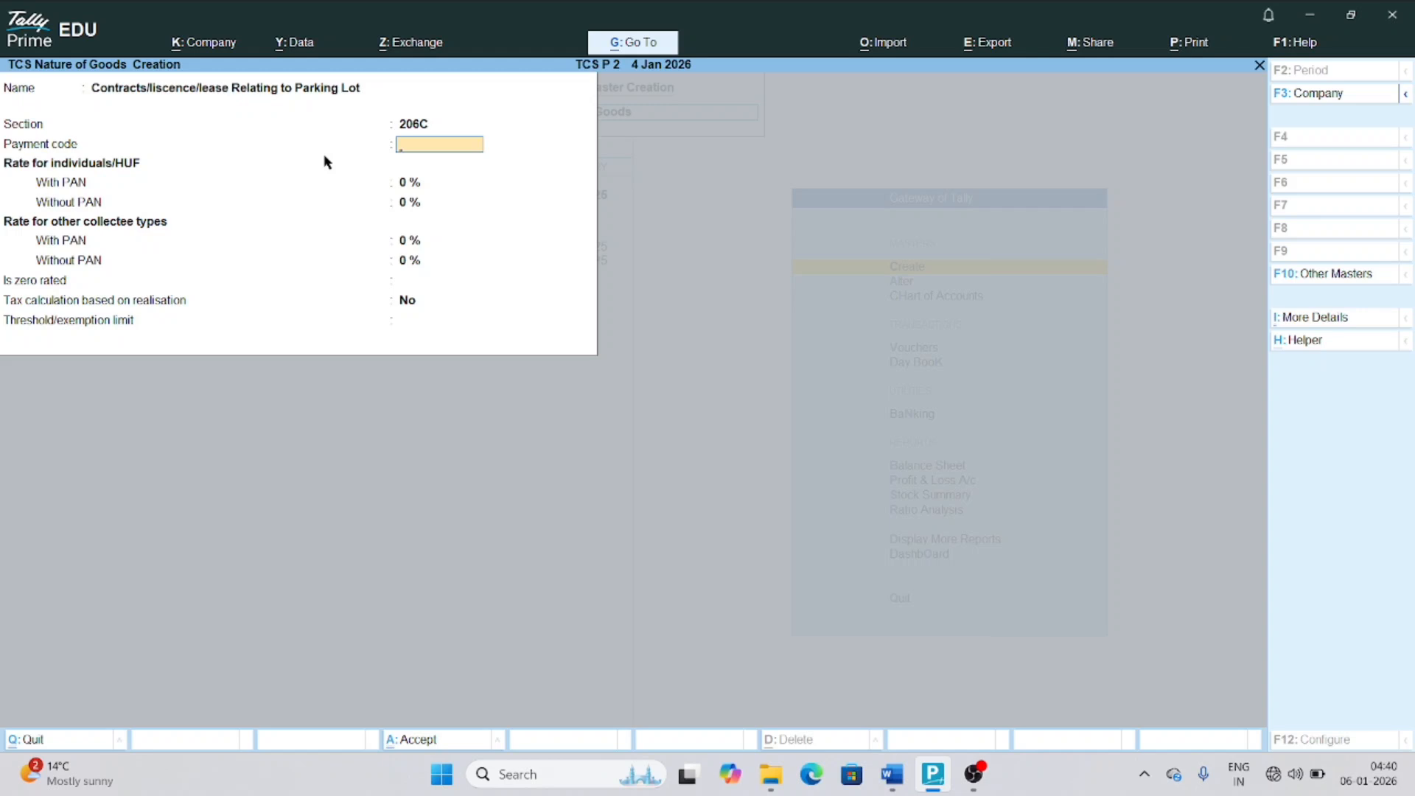
text(6CF)
key(Return)
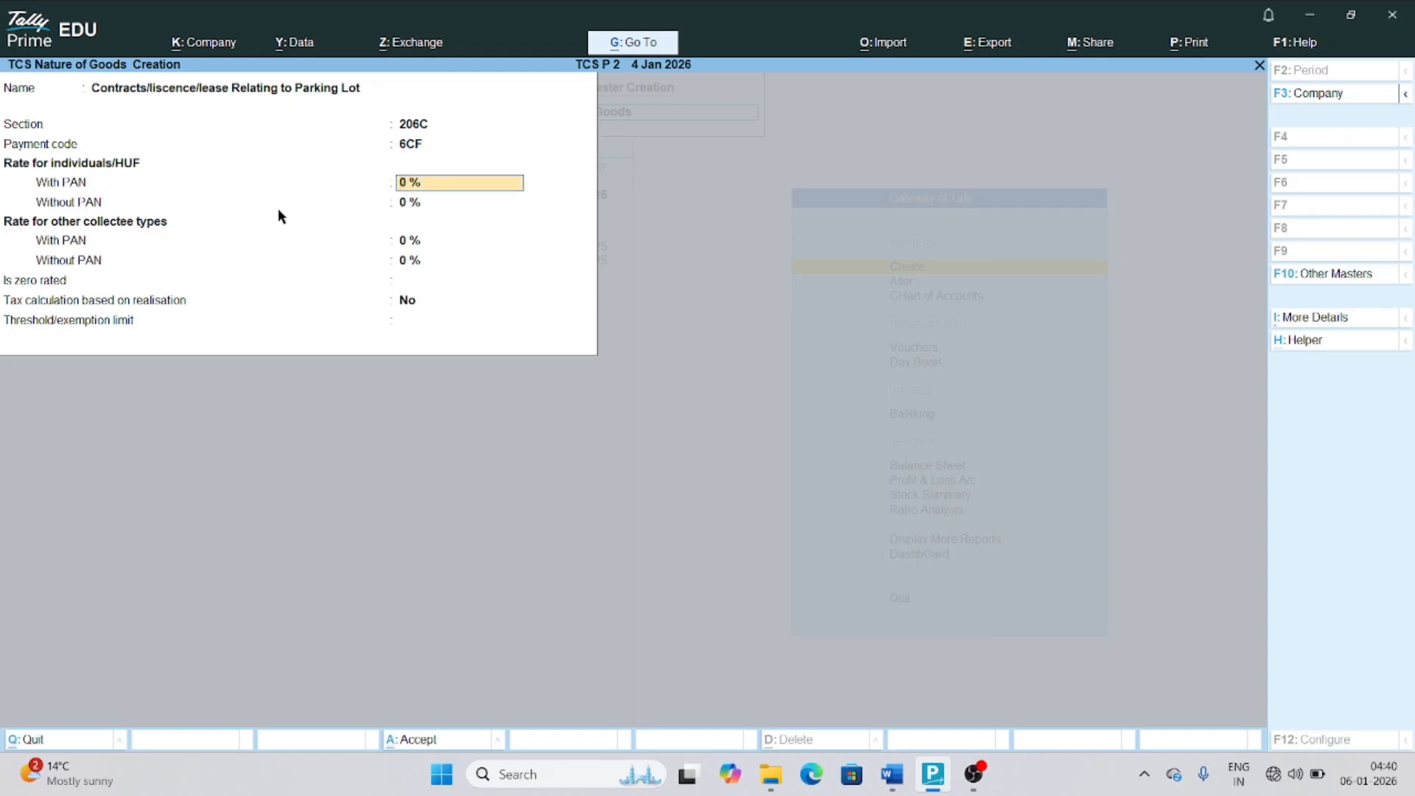
Set 2% with PAN and 5% without PAN, keep realisation-based calculation off, and save
text(24)
key(BackSpace)
key(Return)
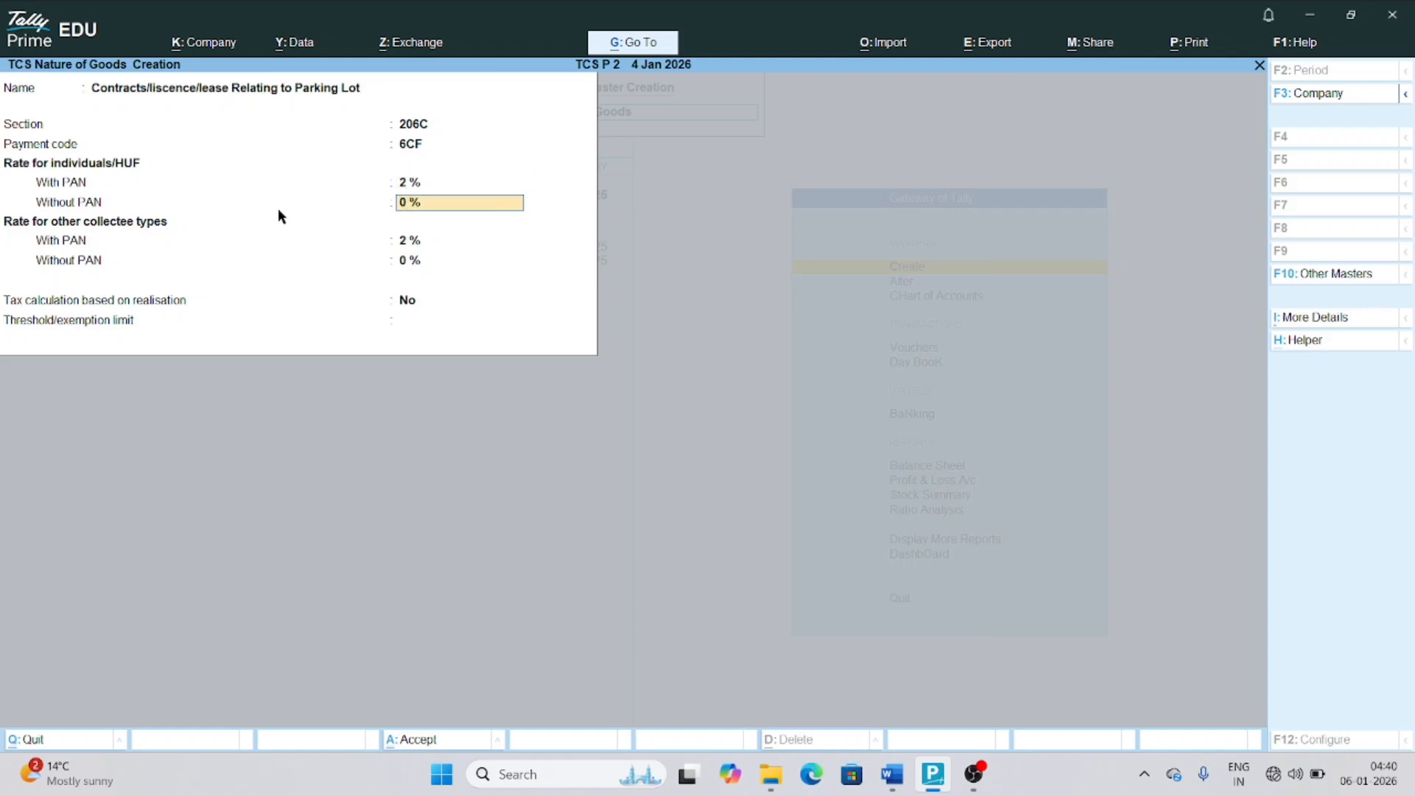
text(5)
key(Return)
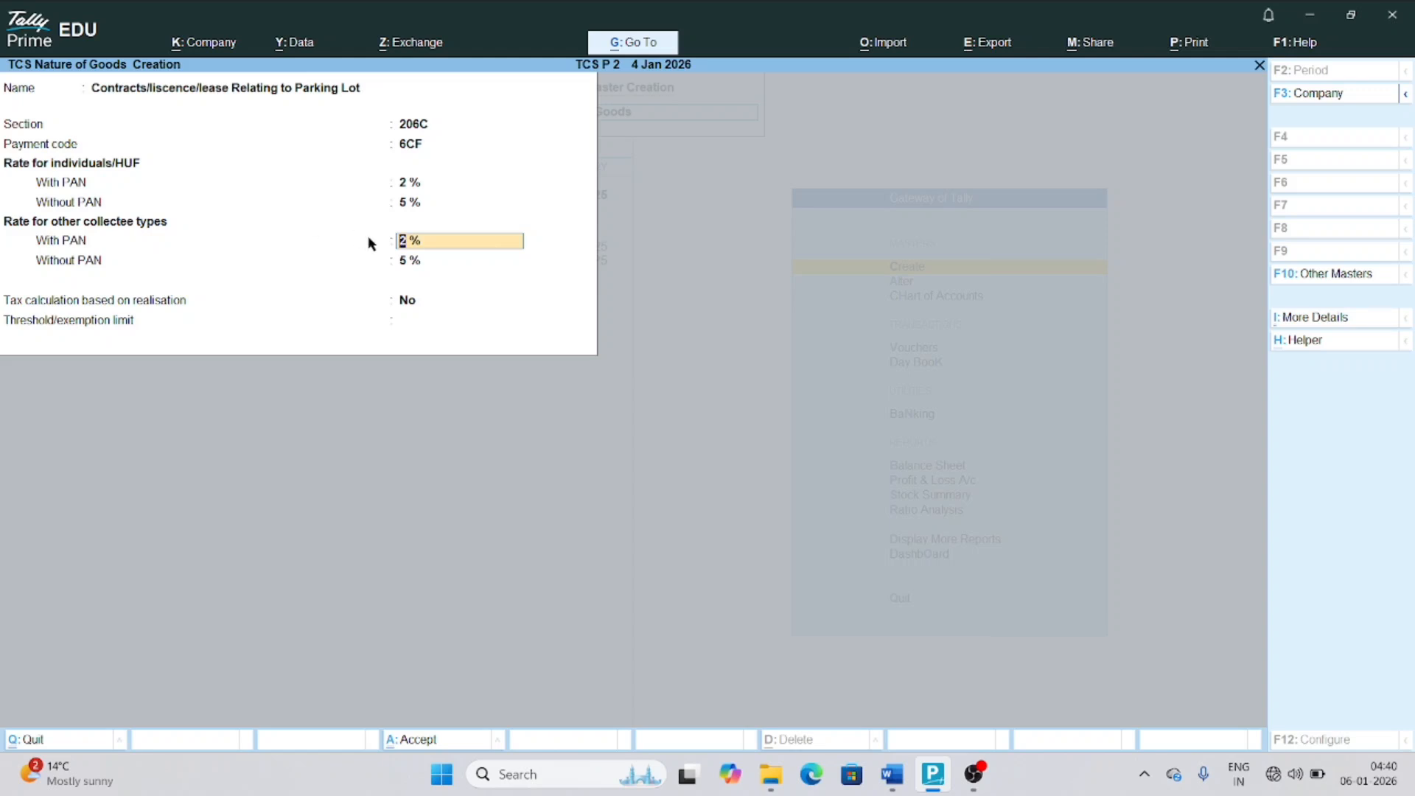
key(Return)
key(Return)
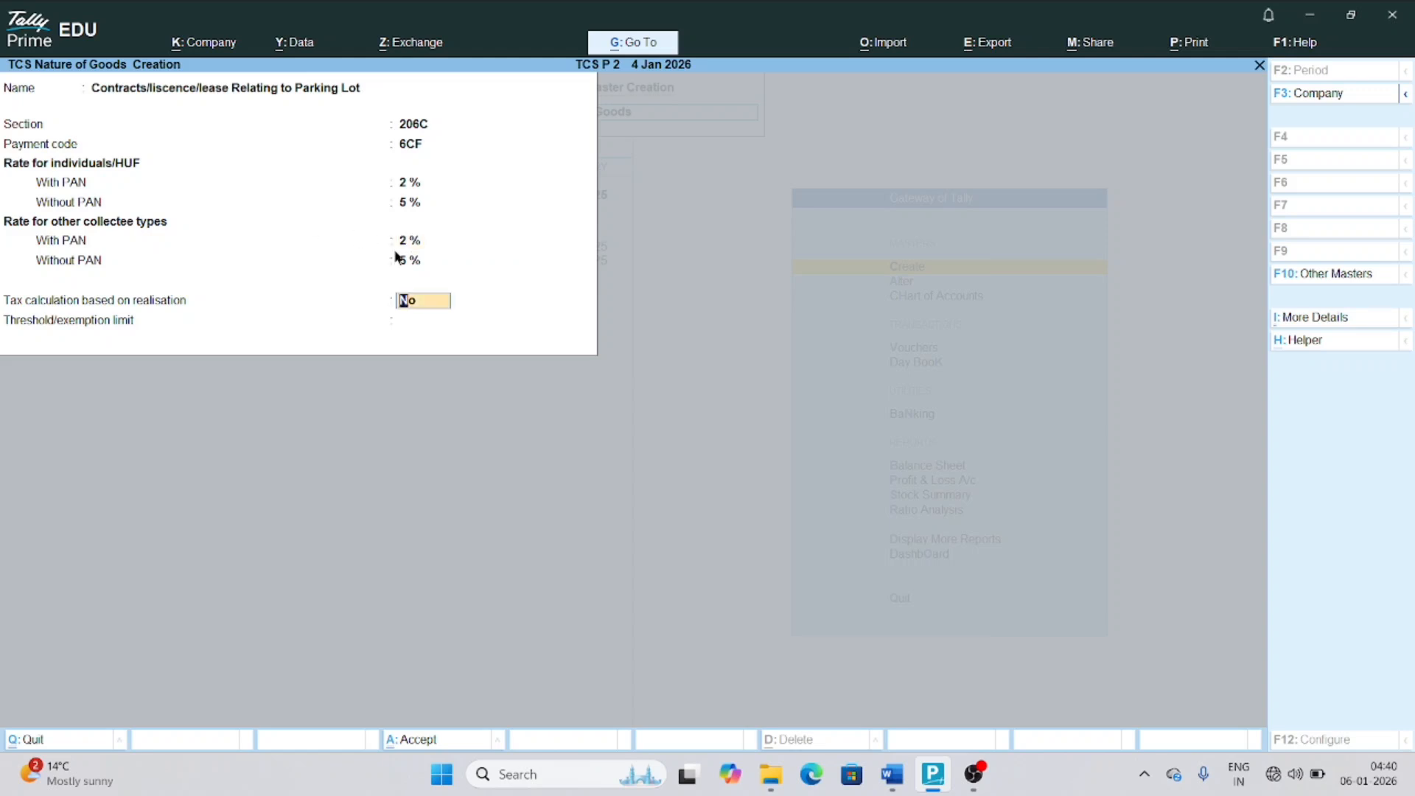
key(Return)
key(Return)
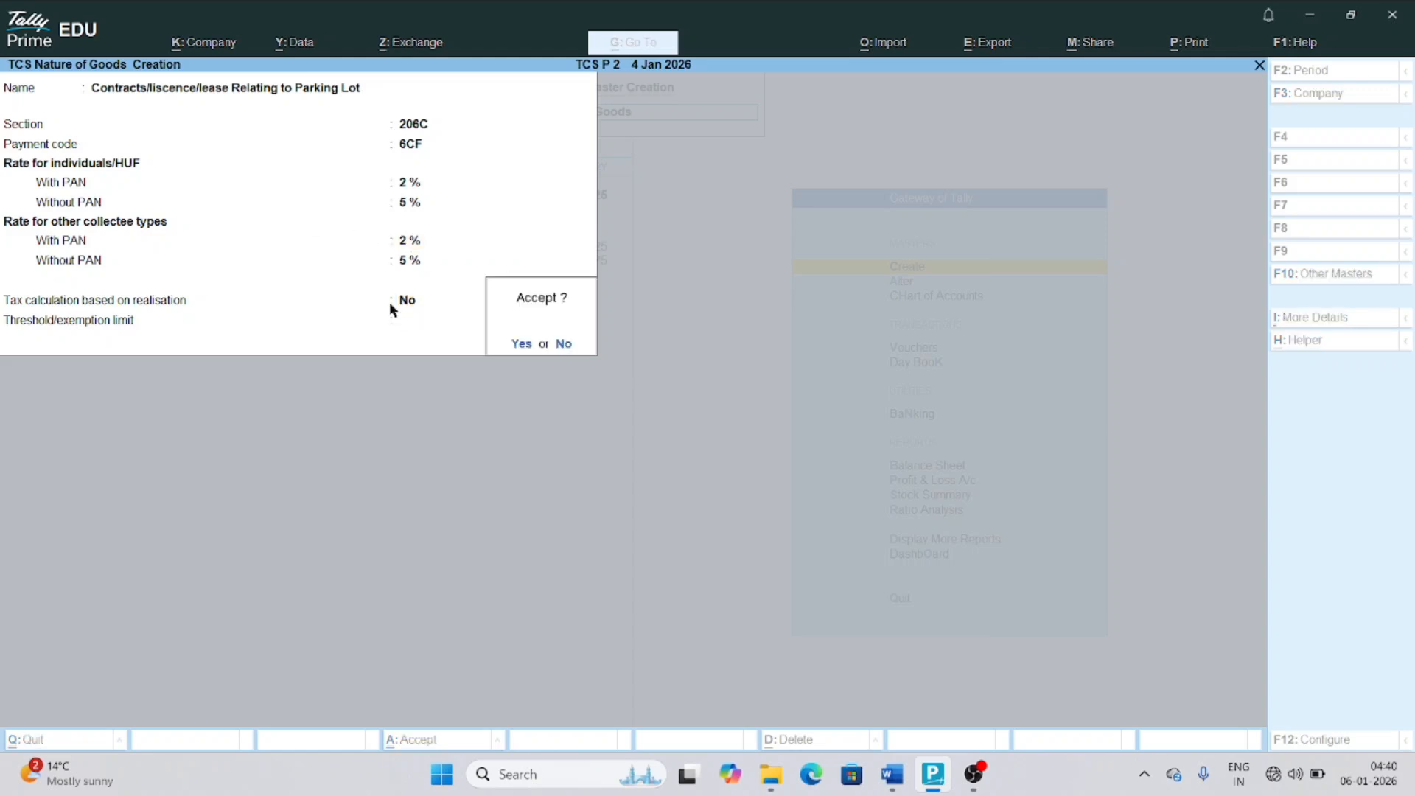
key(Return)
key(Up)
key(Up)
key(Up)
key(Up)
key(Up)
key(Up)
key(Up)
key(Up)
key(Up)
key(Up)
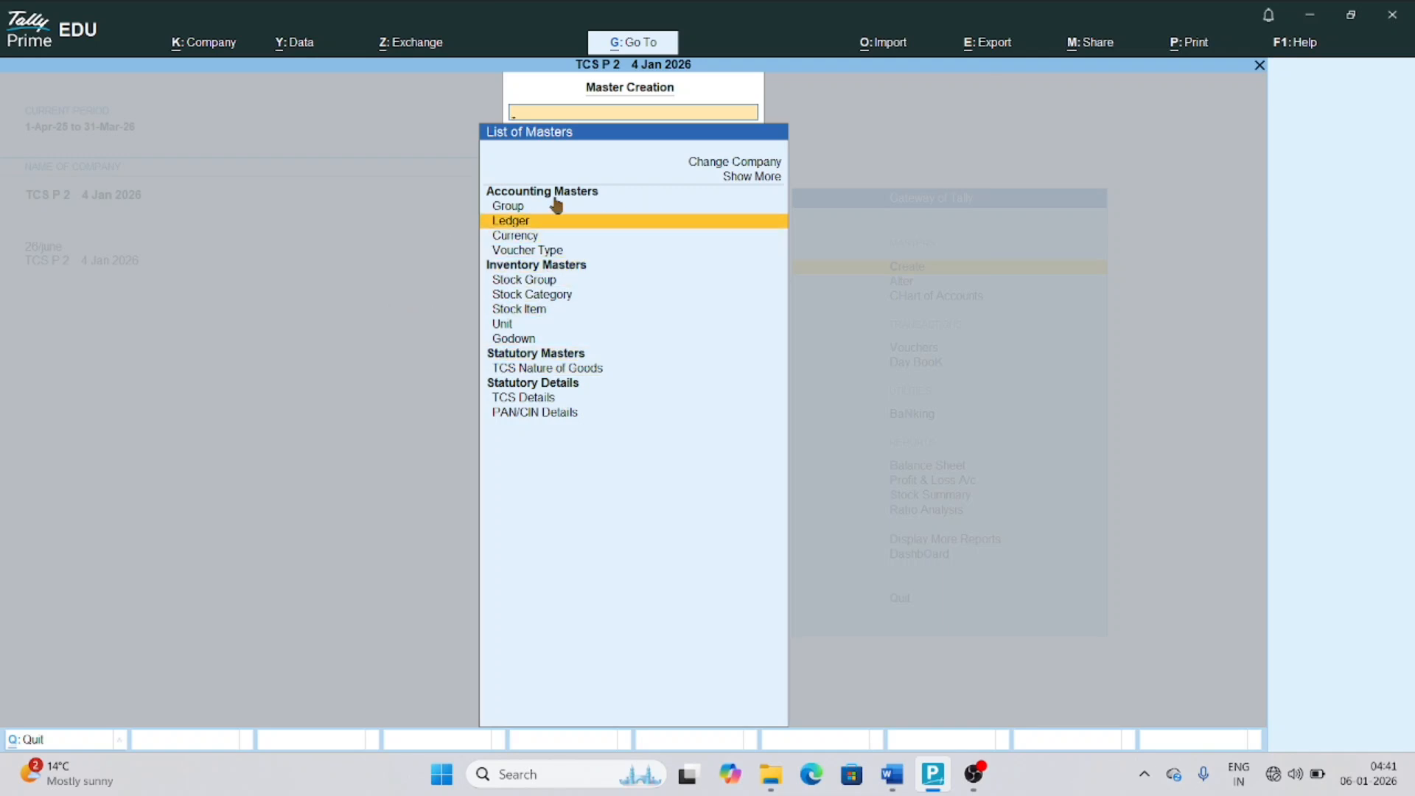
Create a ledger named Aadhi Motor under Sundry Debtors
key(Return)
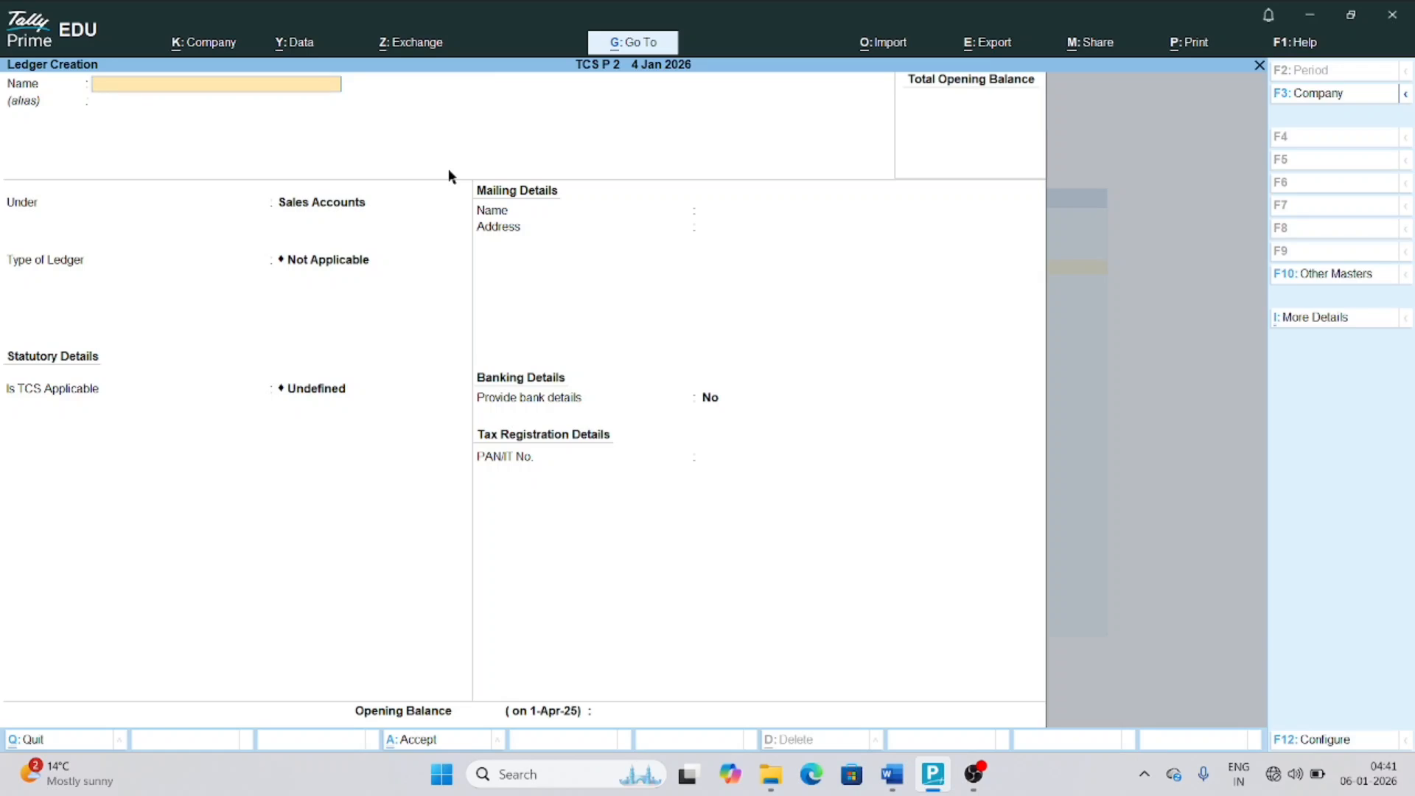
text(Aadhi Motor)
key(Return)
key(Return)
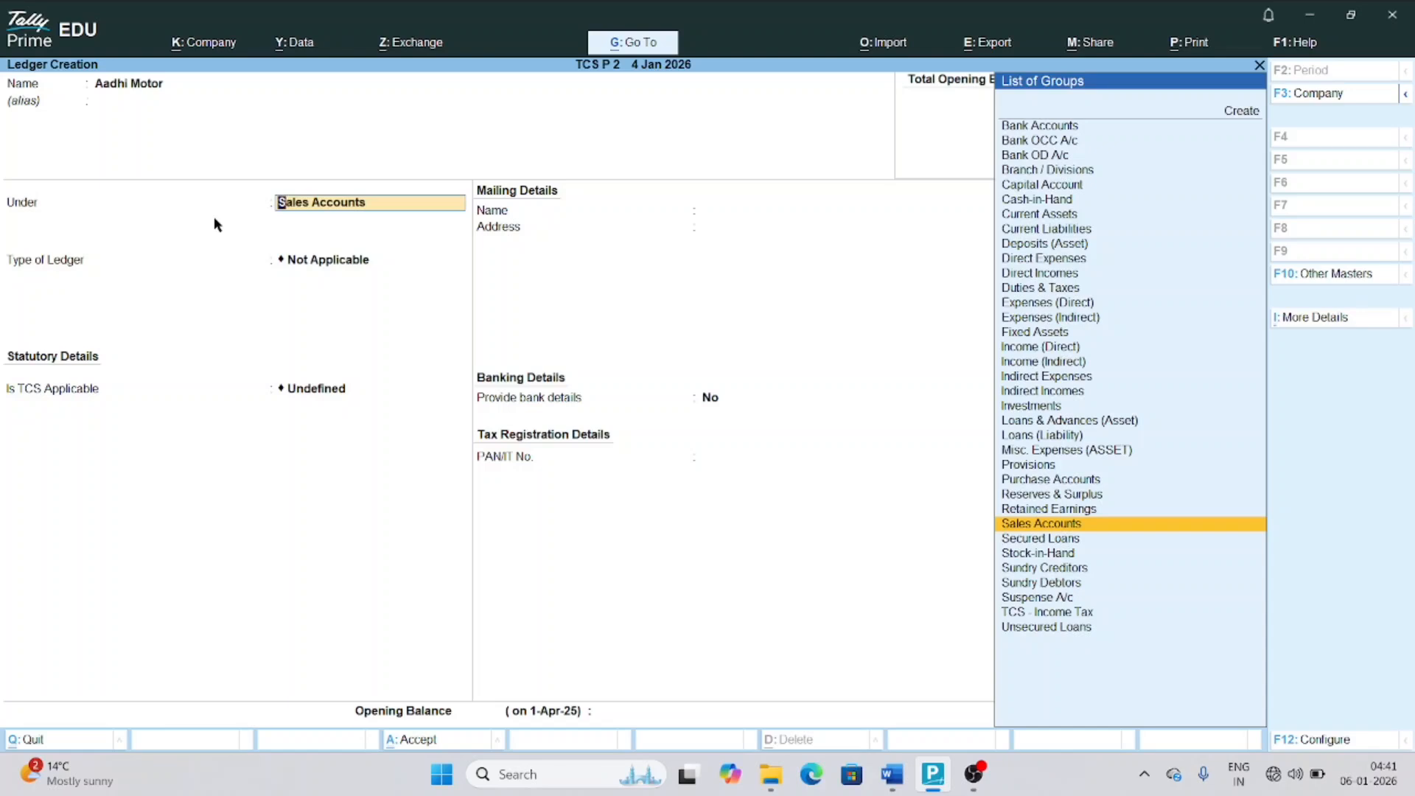
text(Sund)
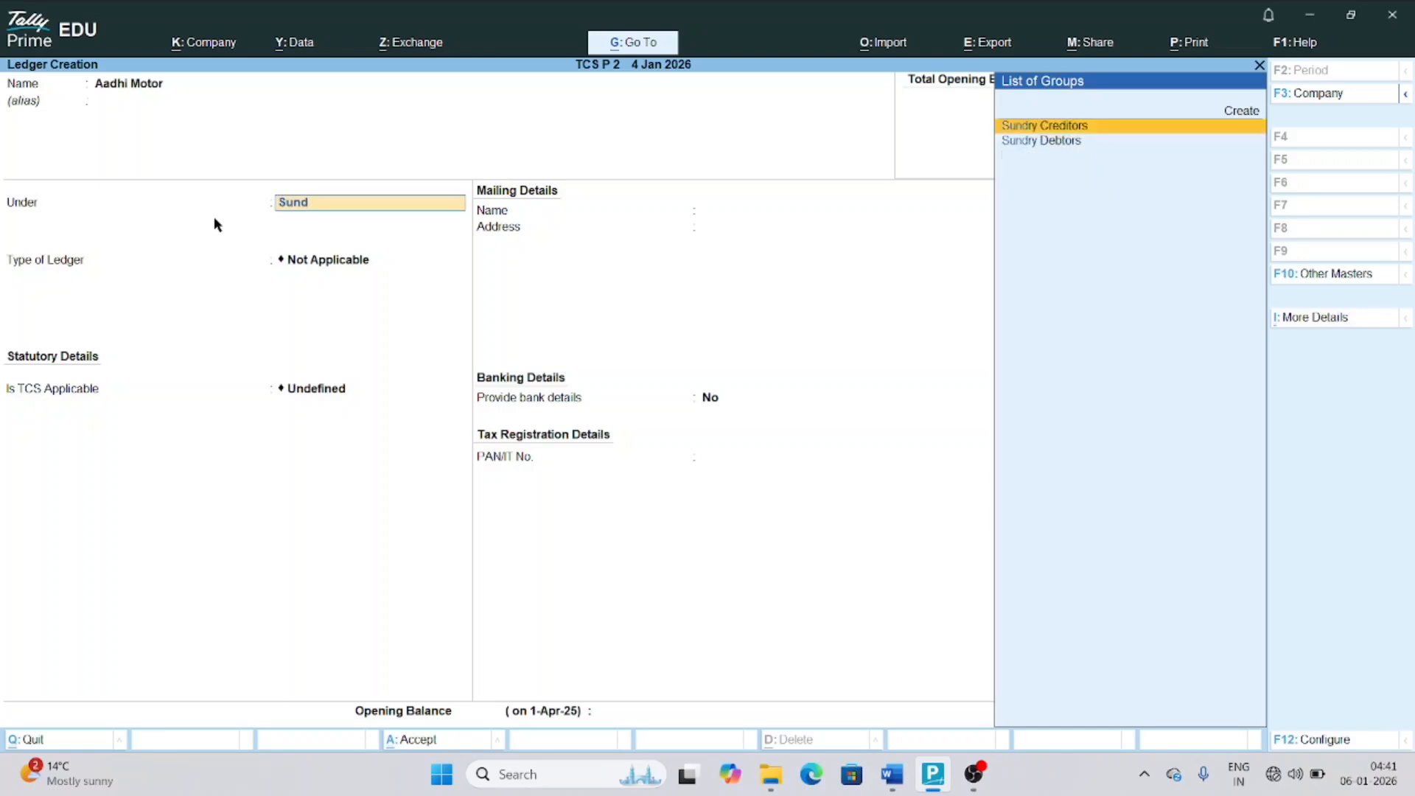
key(Down)
key(Return)
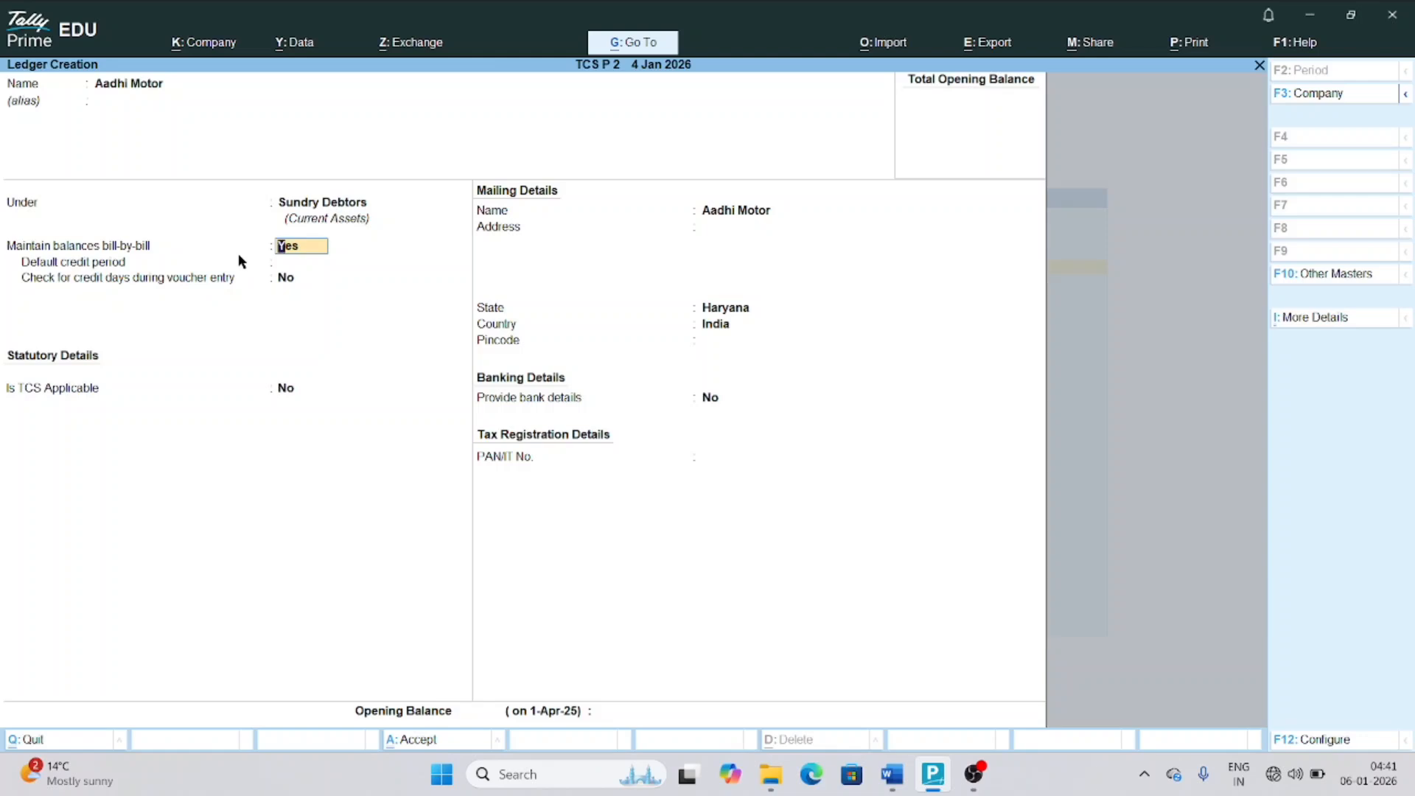
key(Return)
key(Return)
key(Return)
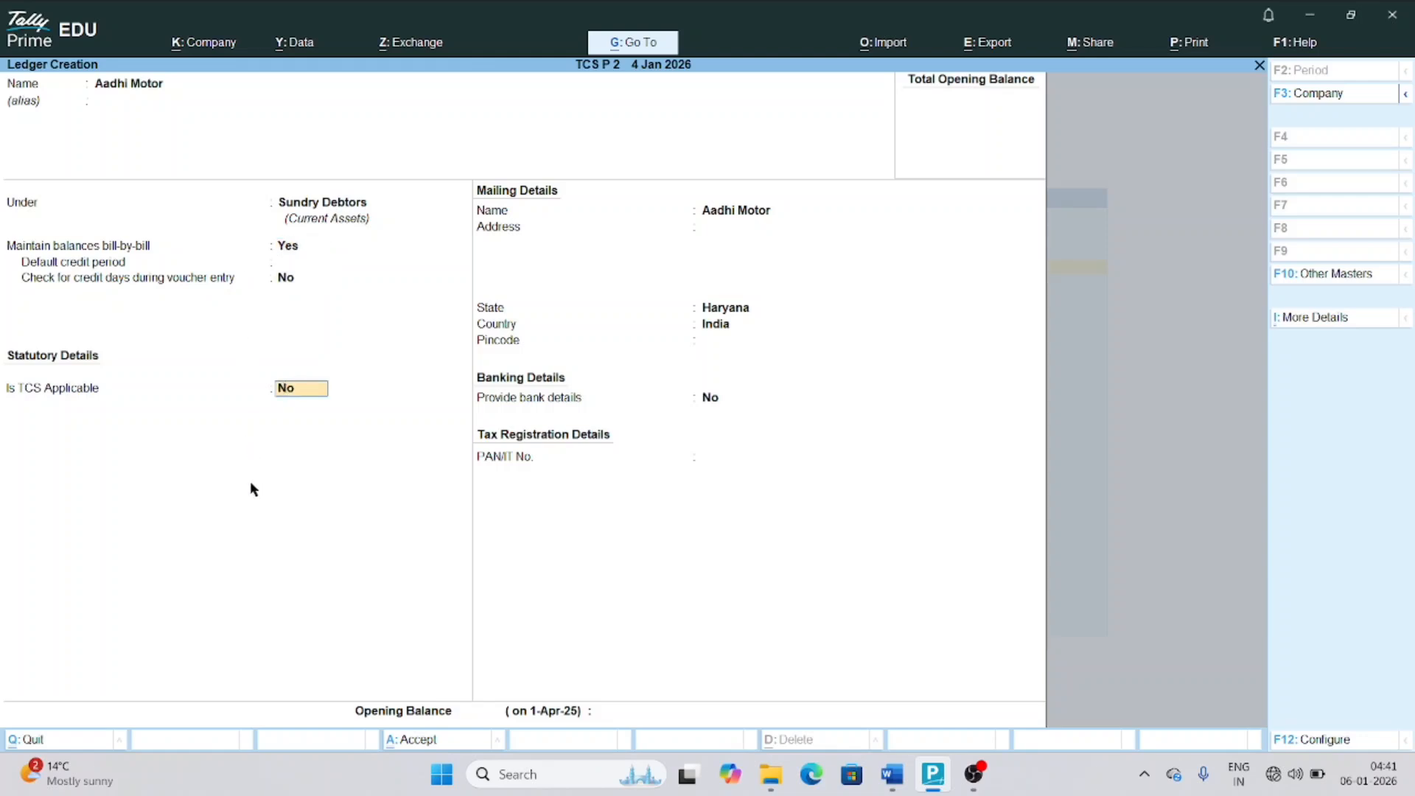
Make TCS applicable with buyer type Company - Resident, enter the PAN, and save the ledger
text(y)
key(Return)
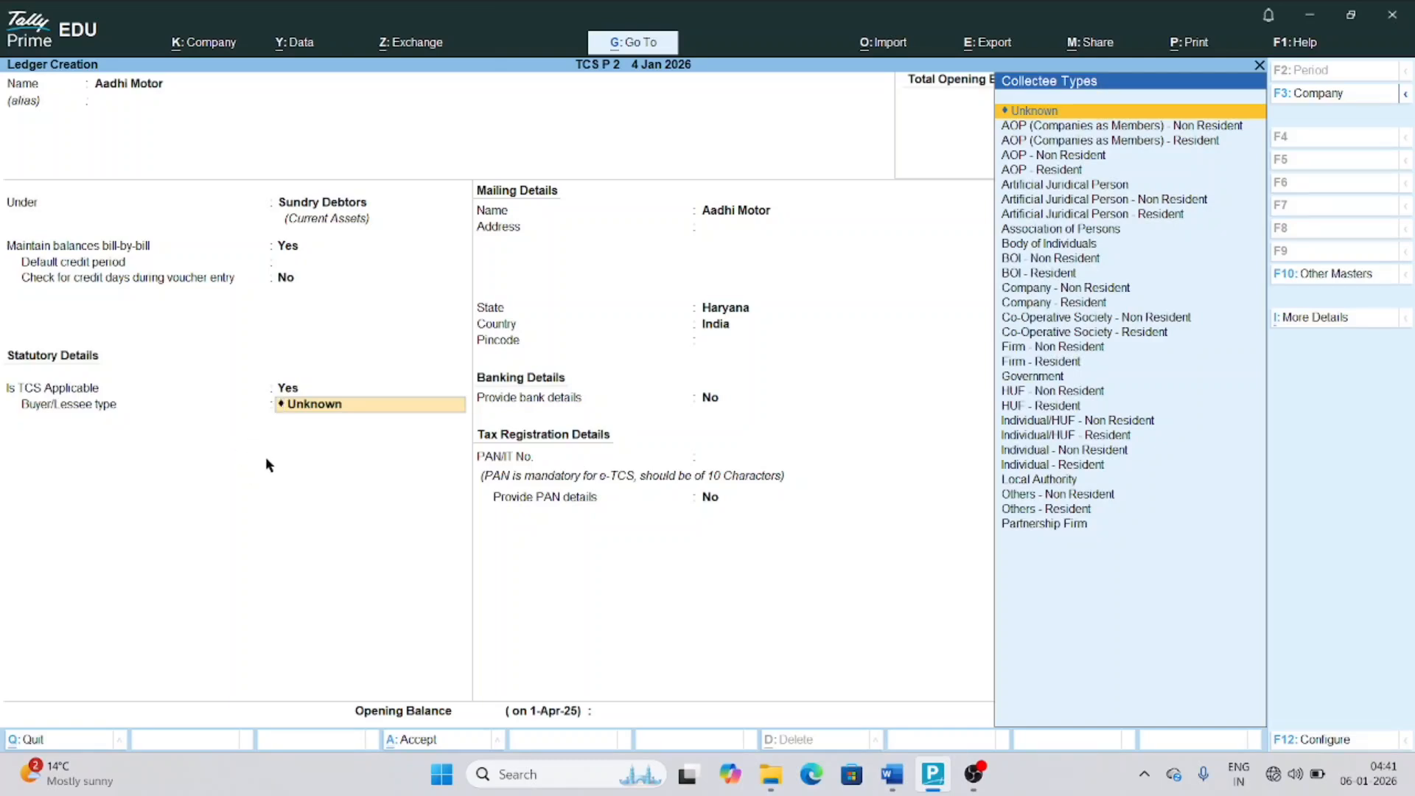
text(Com)
key(Down)
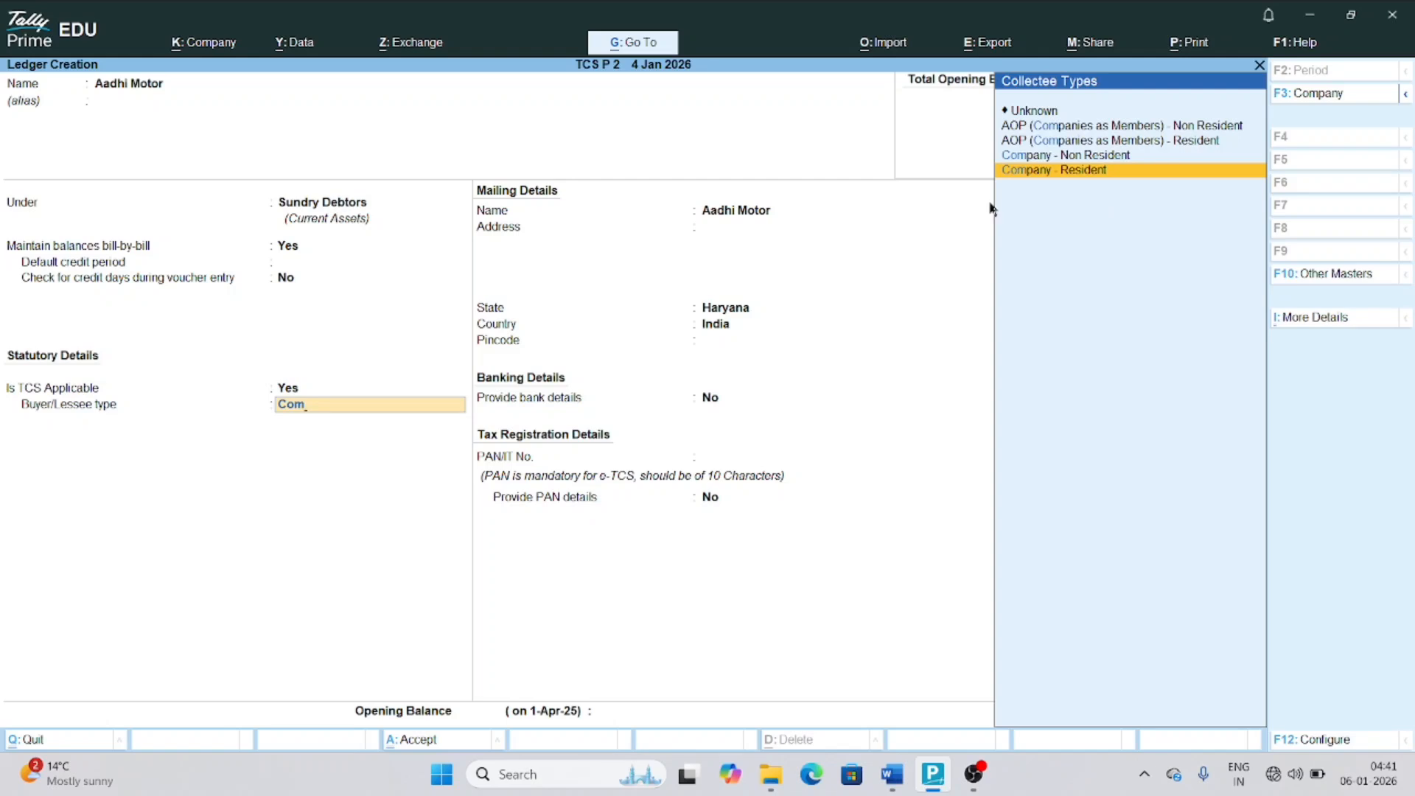
key(Return)
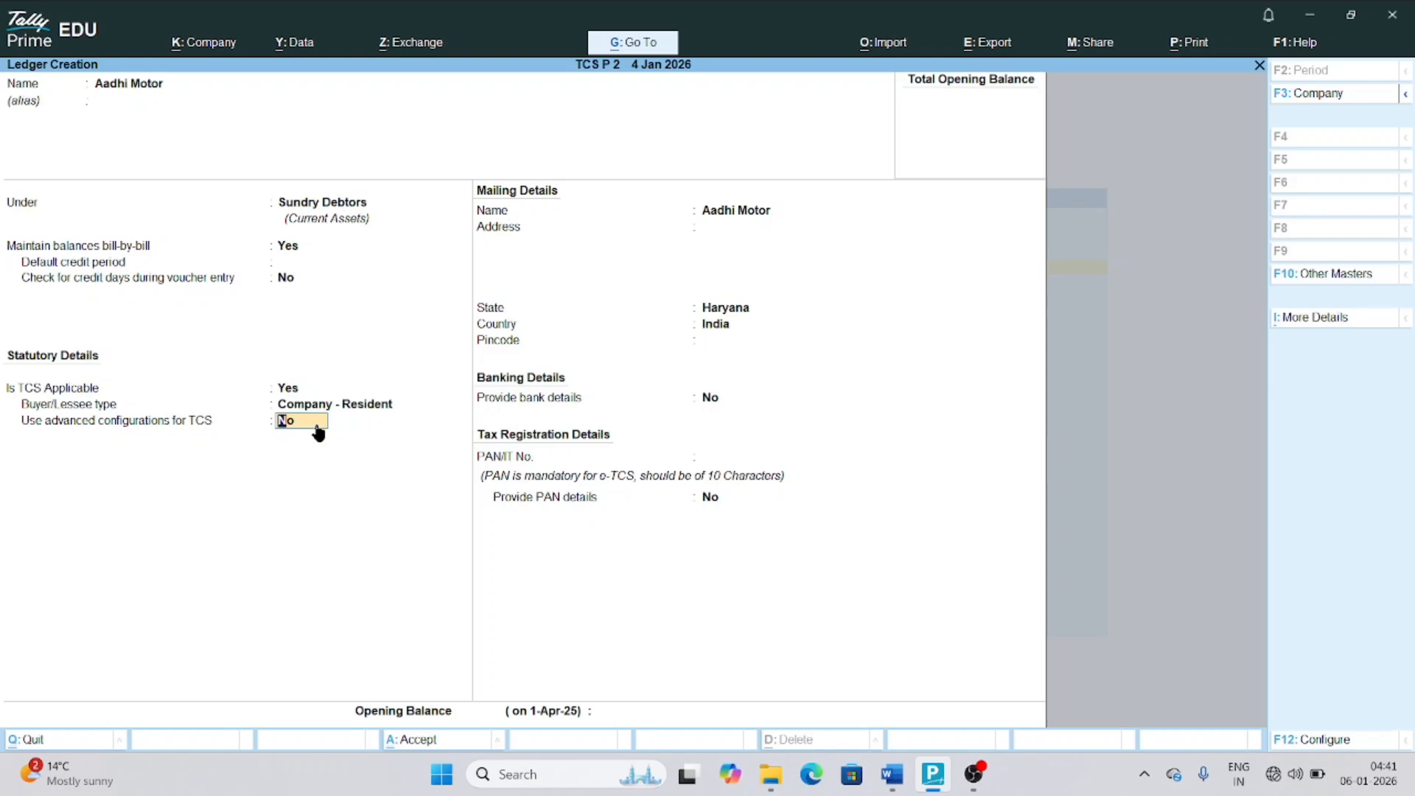
key(Return)
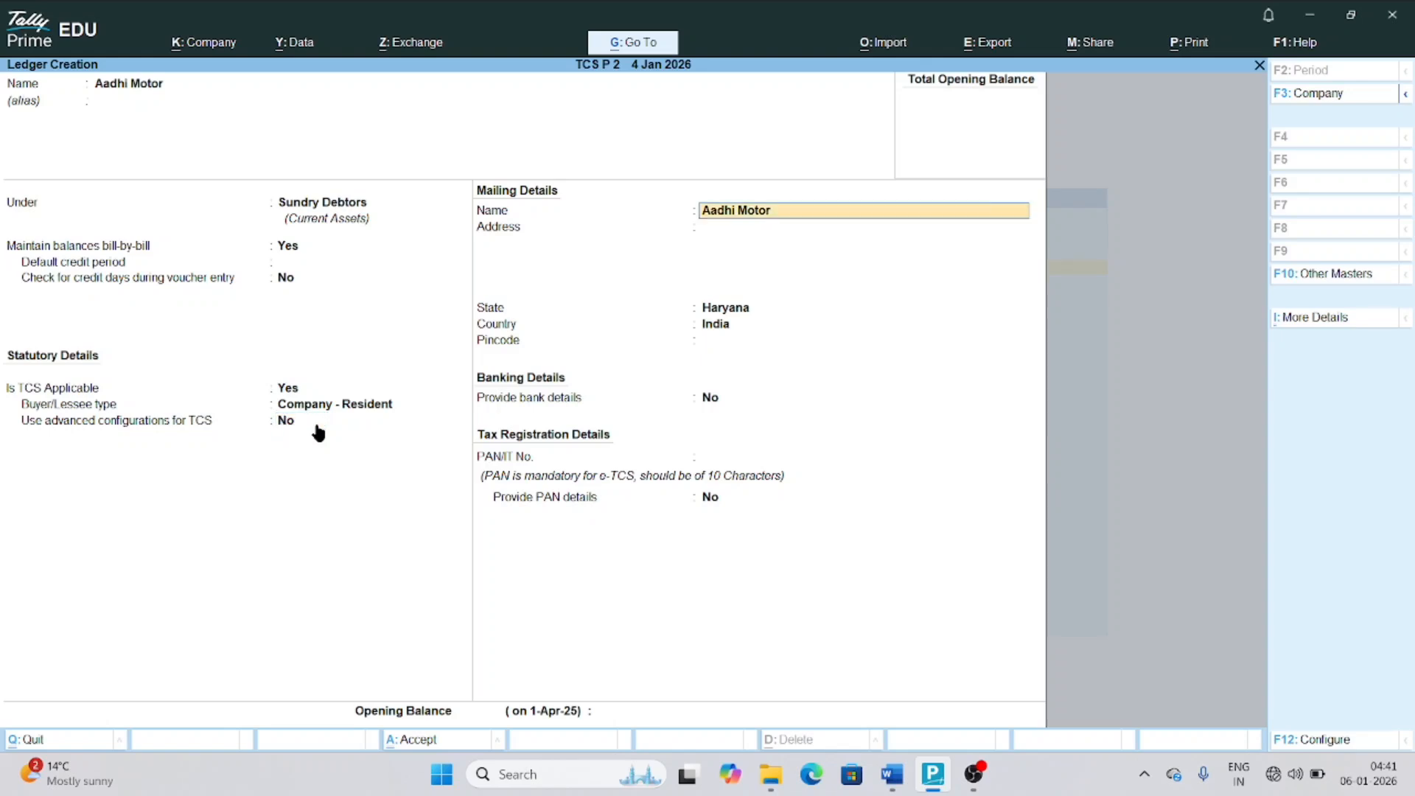
key(Return)
key(Return)
key(Return)
key(Return)
key(Return)
key(Return)
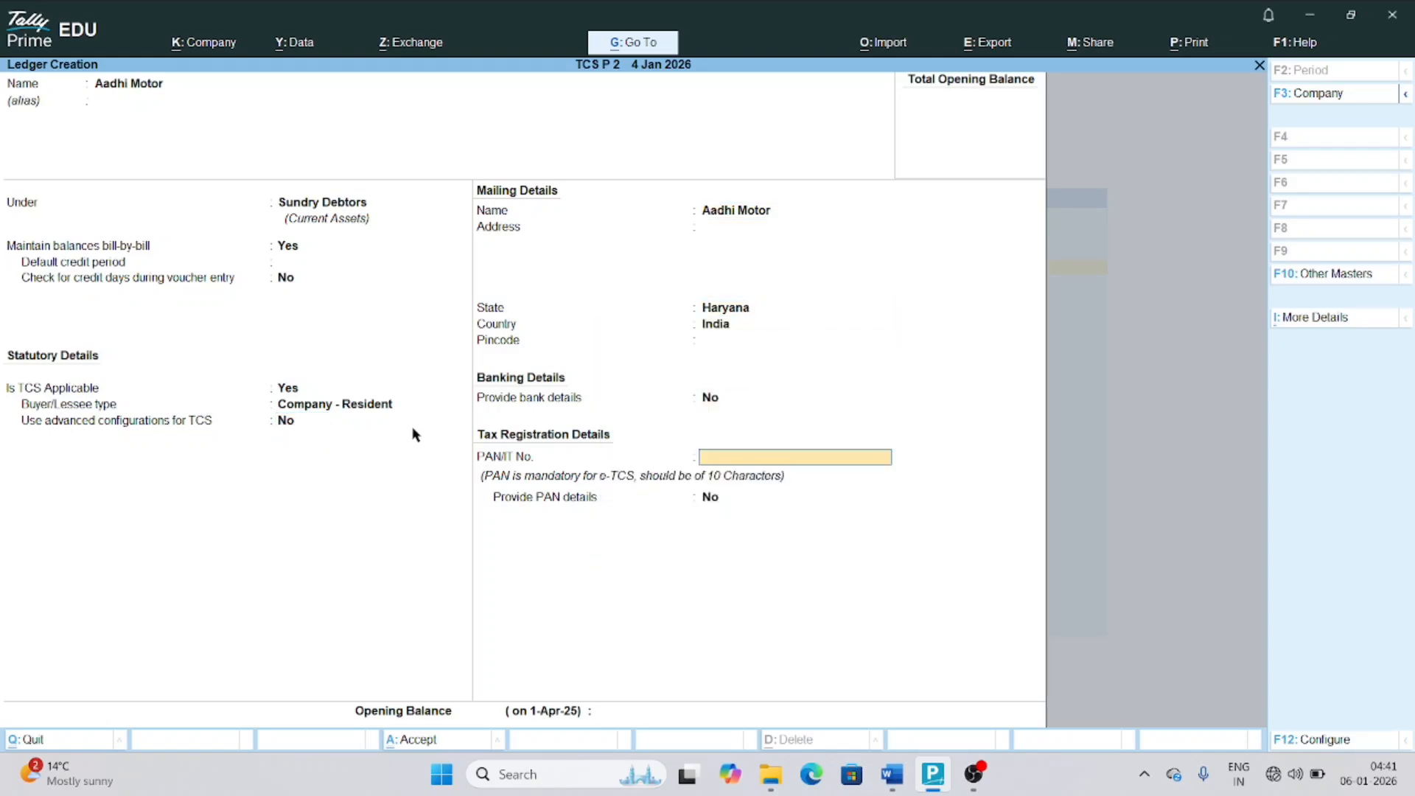
text(ASDFG0613Q)
key(Return)
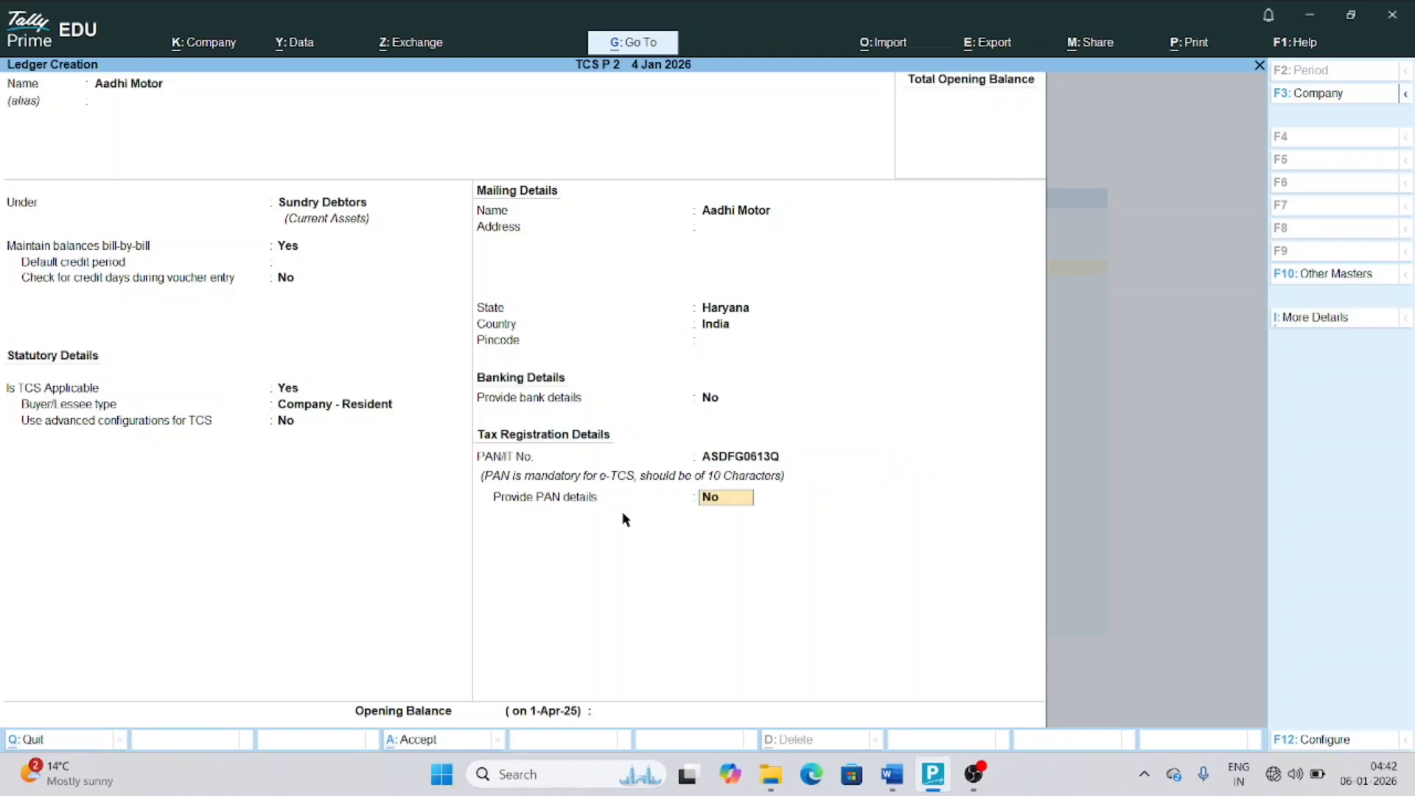
key(Return)
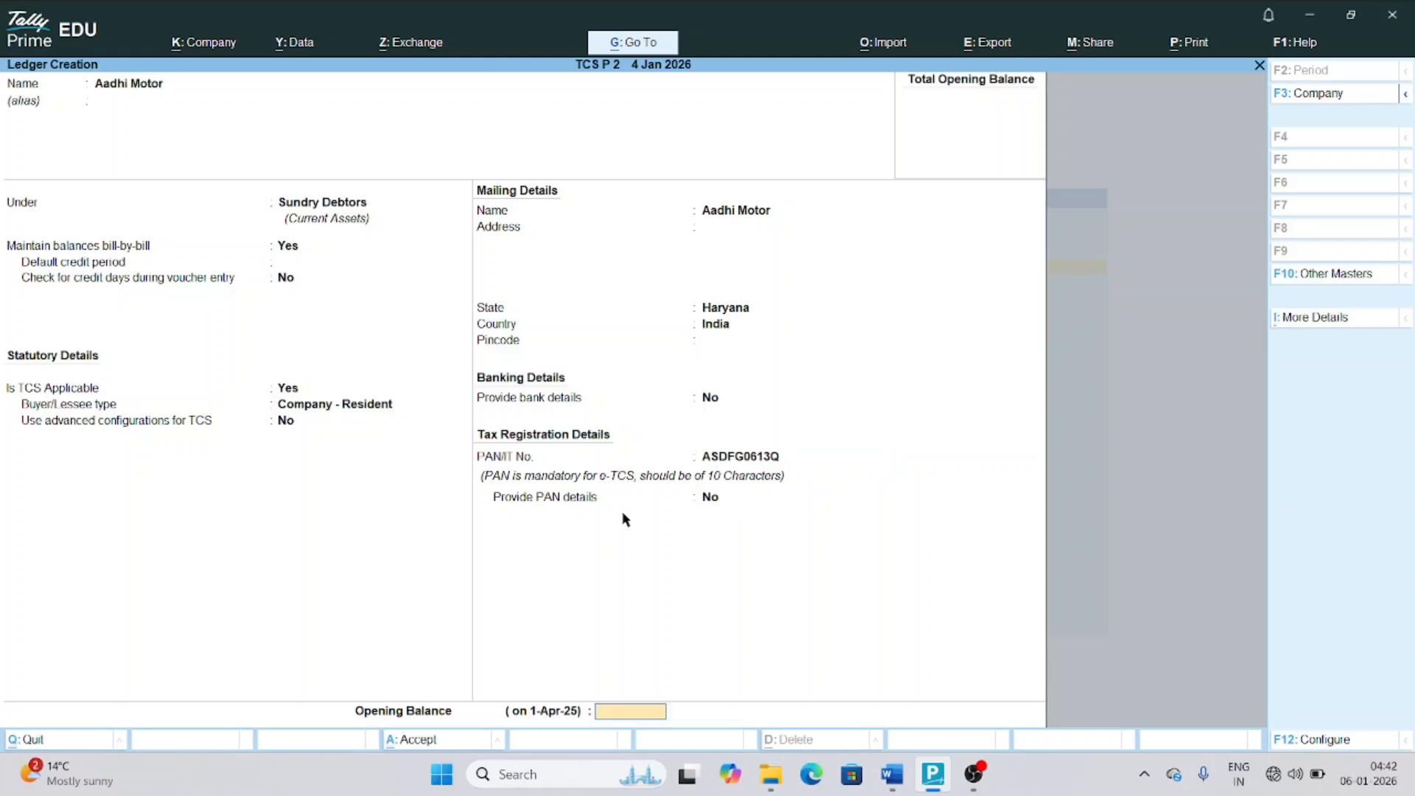
key(Return)
key(Return)
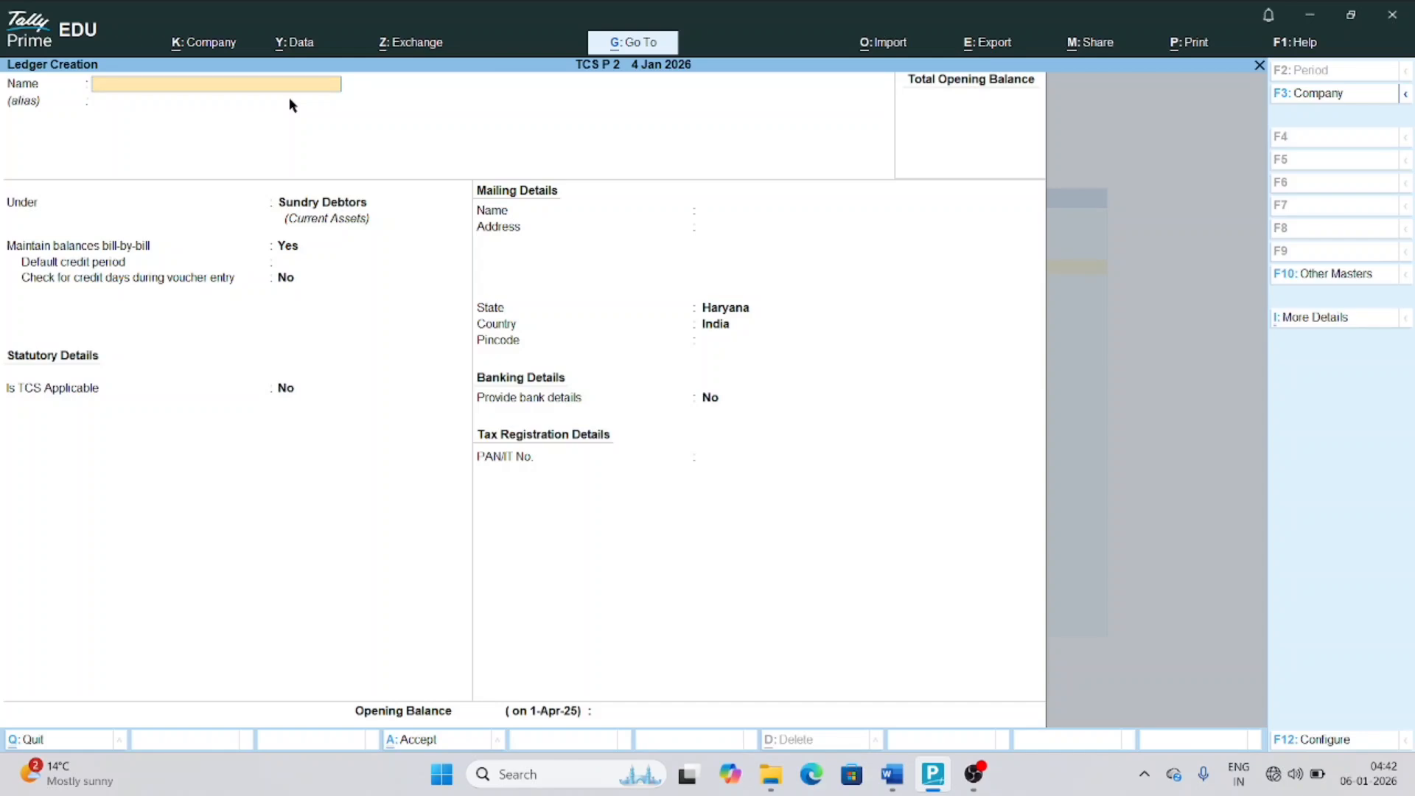
Save ledger 'Lease of Parking Lot' under Direct Incomes, TCS applicable with parking-lot lease nature of goods
text(Lease of Parking Lot)
key(Return)
key(Return)
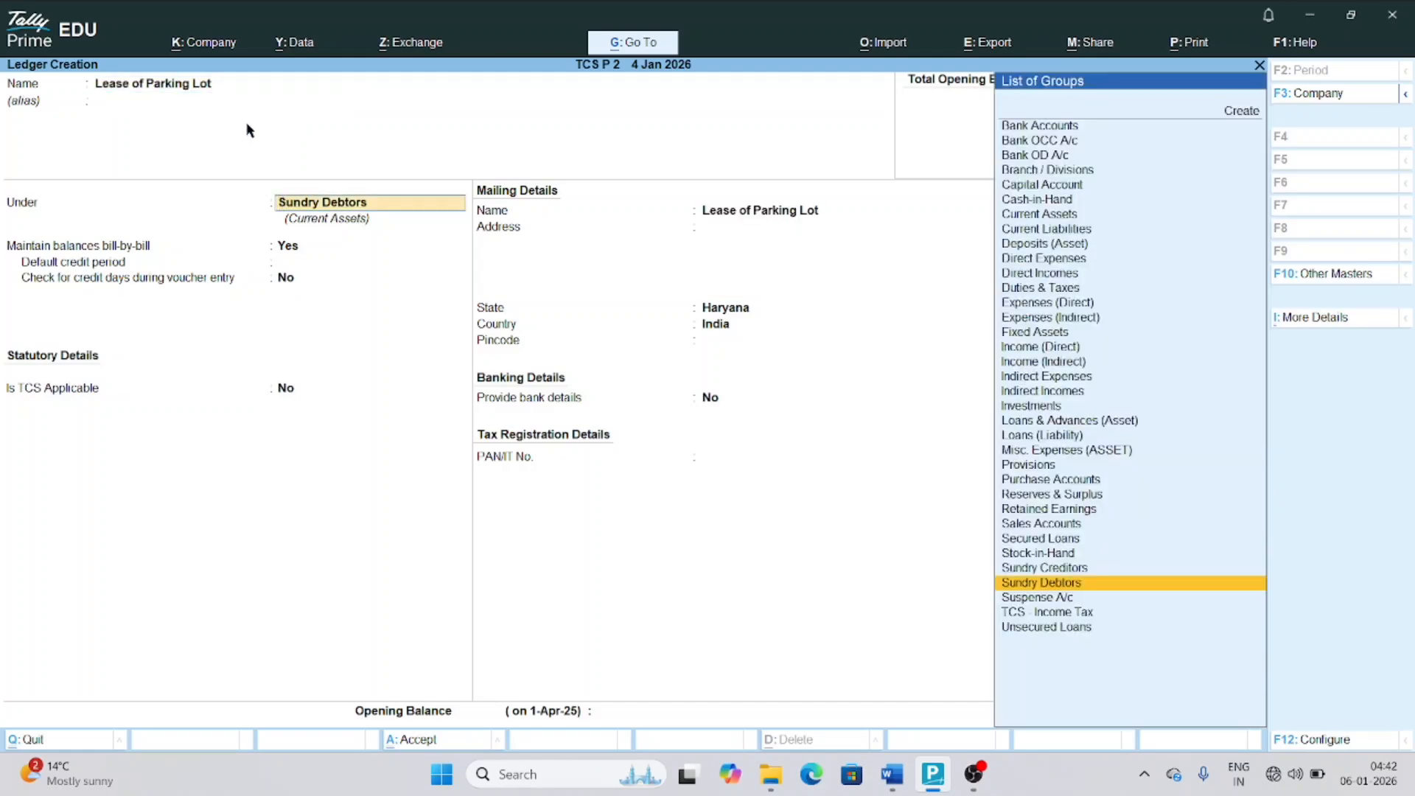
text(Direct)
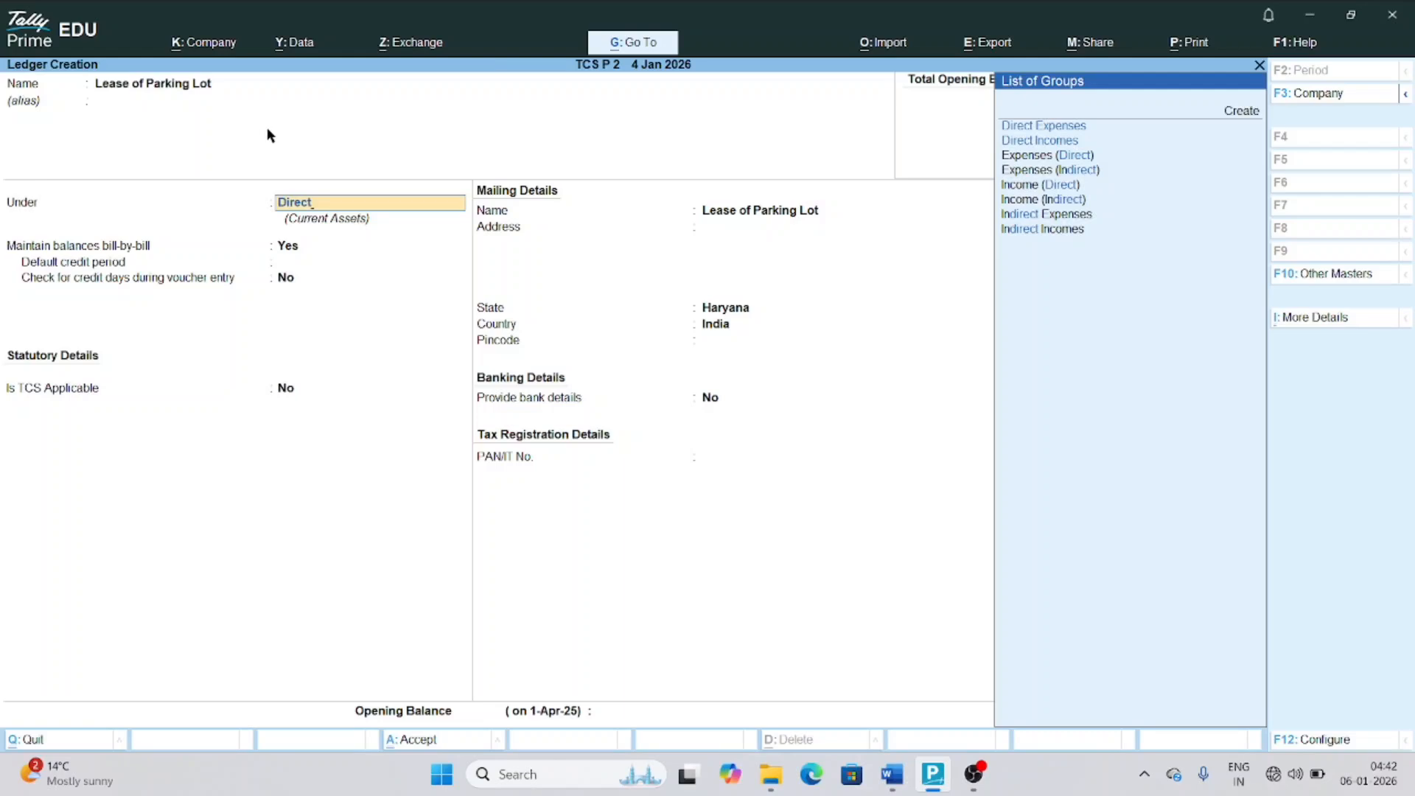
key(Down)
key(Return)
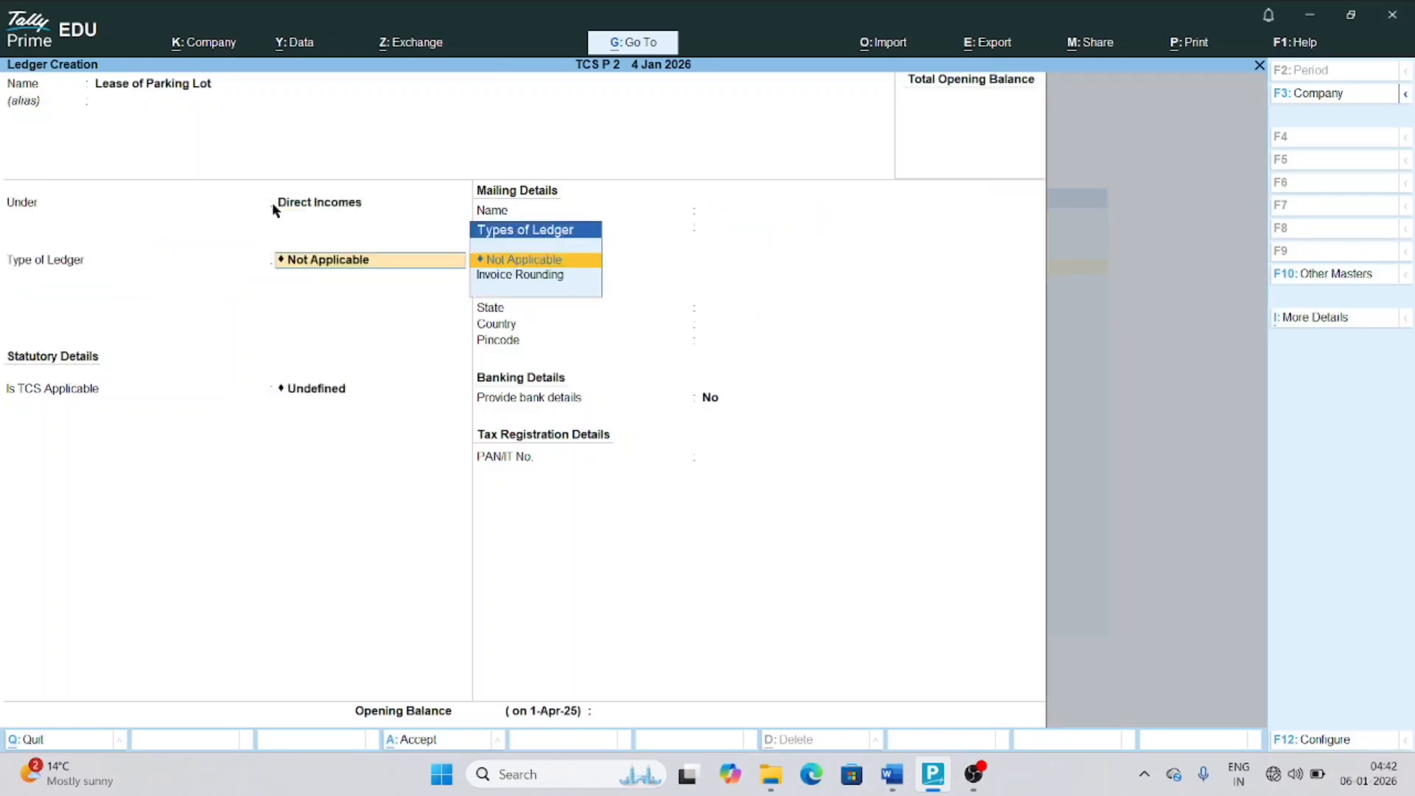
key(Return)
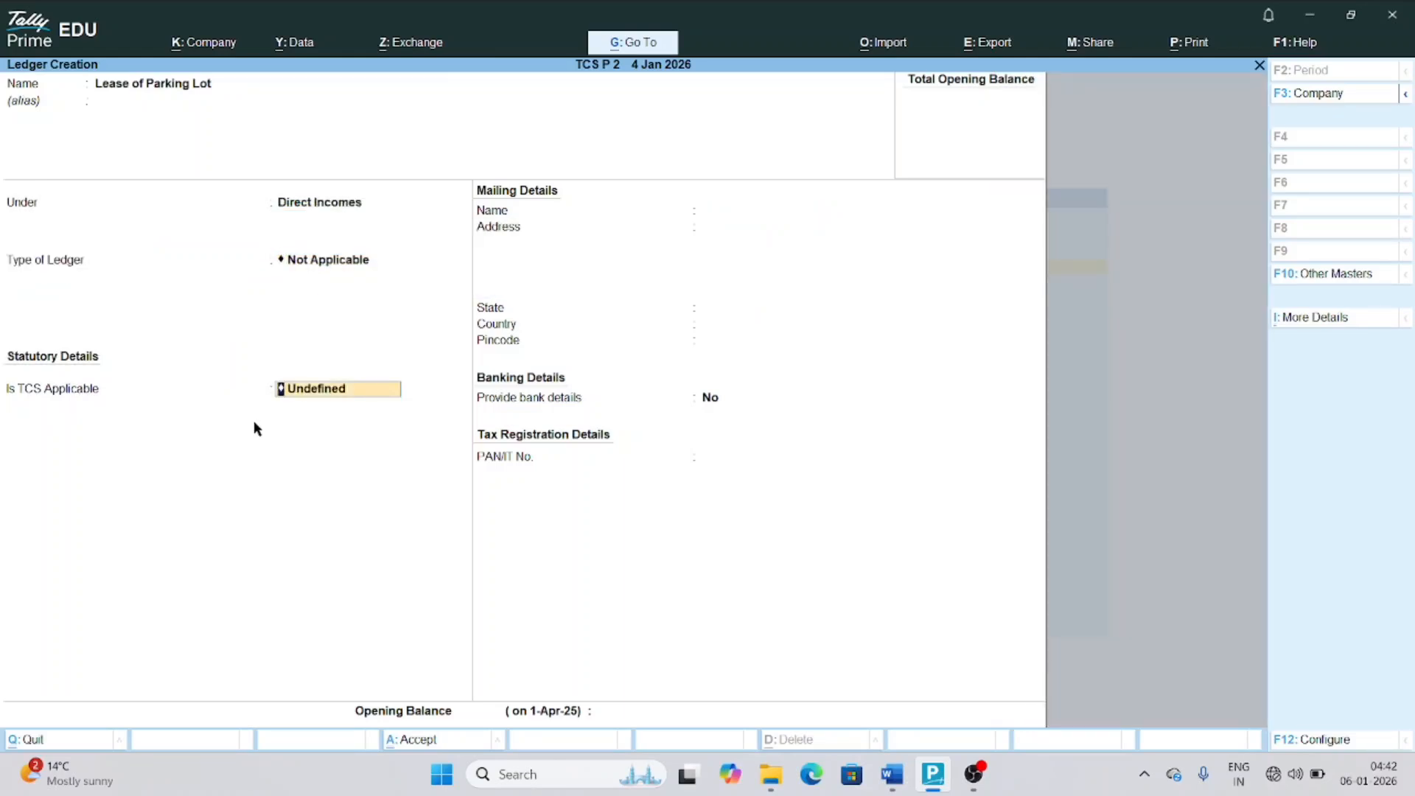
text(A)
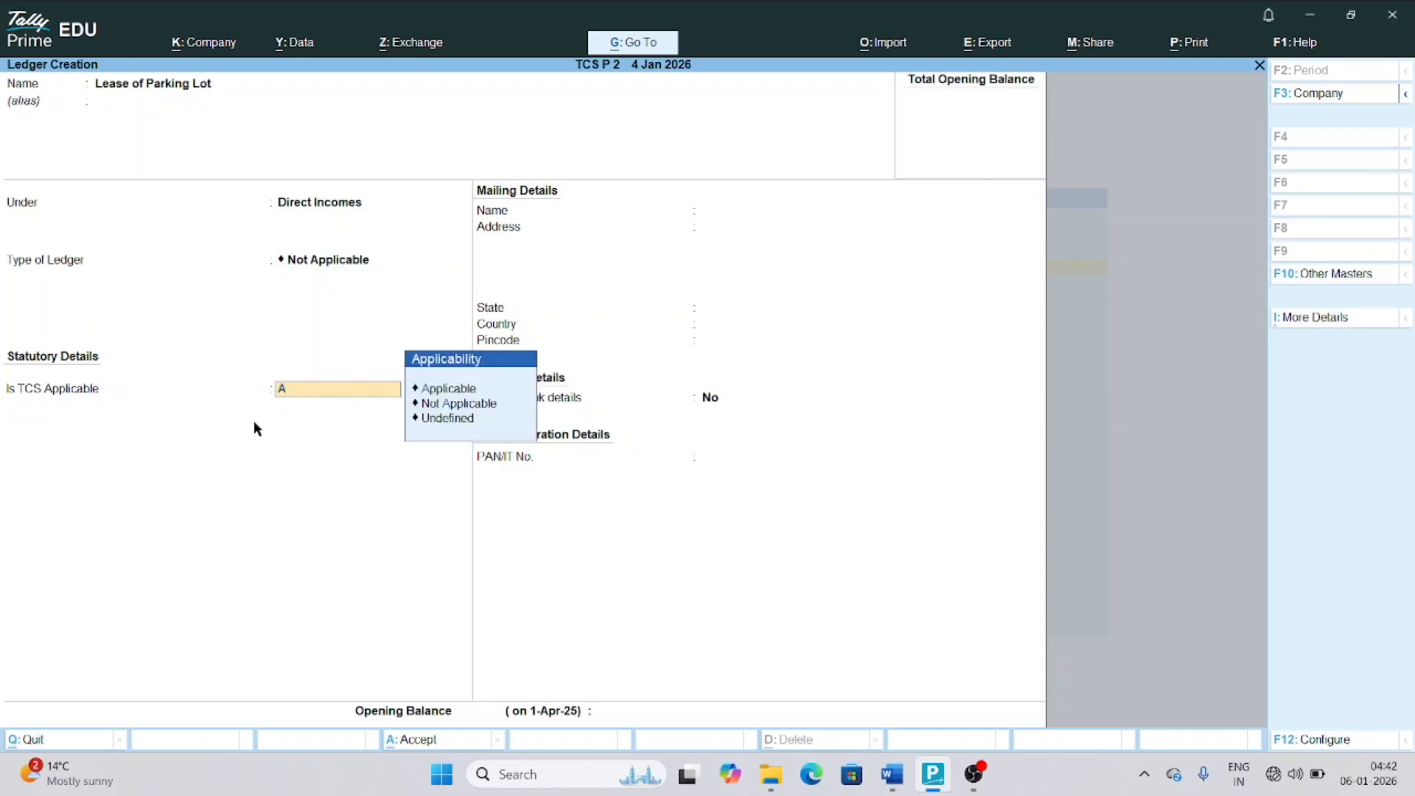
key(Return)
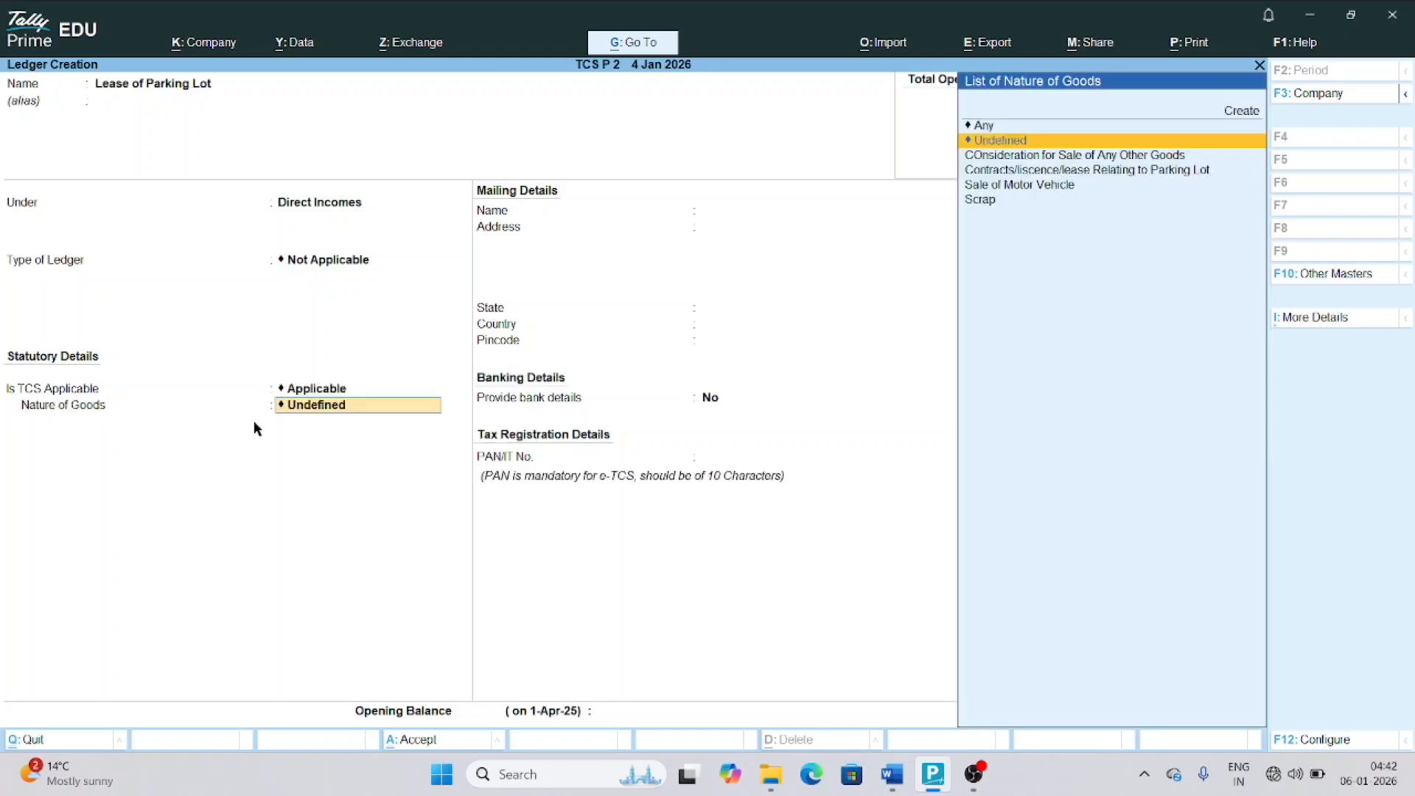
key(Down)
key(Down)
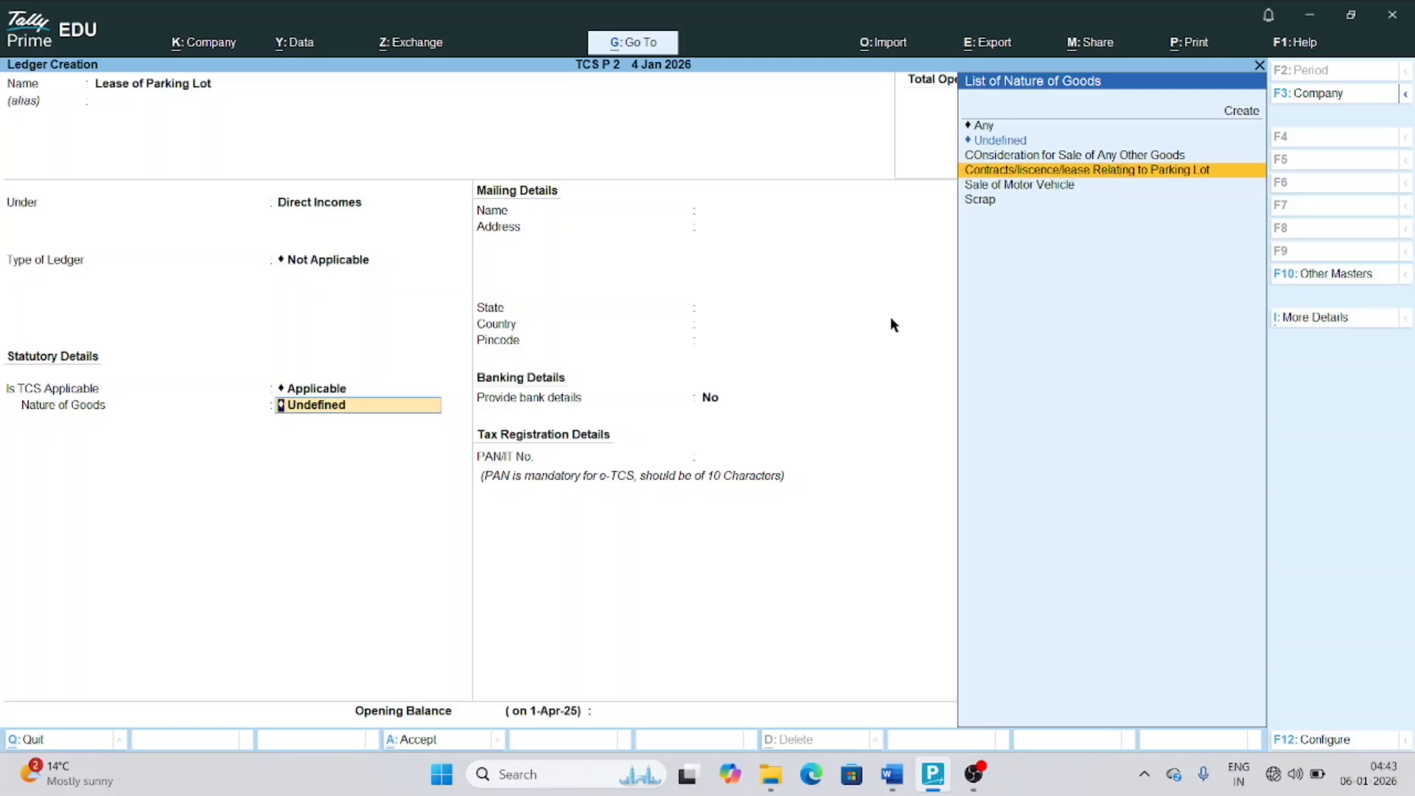
key(Return)
key(Return)
key(Return)
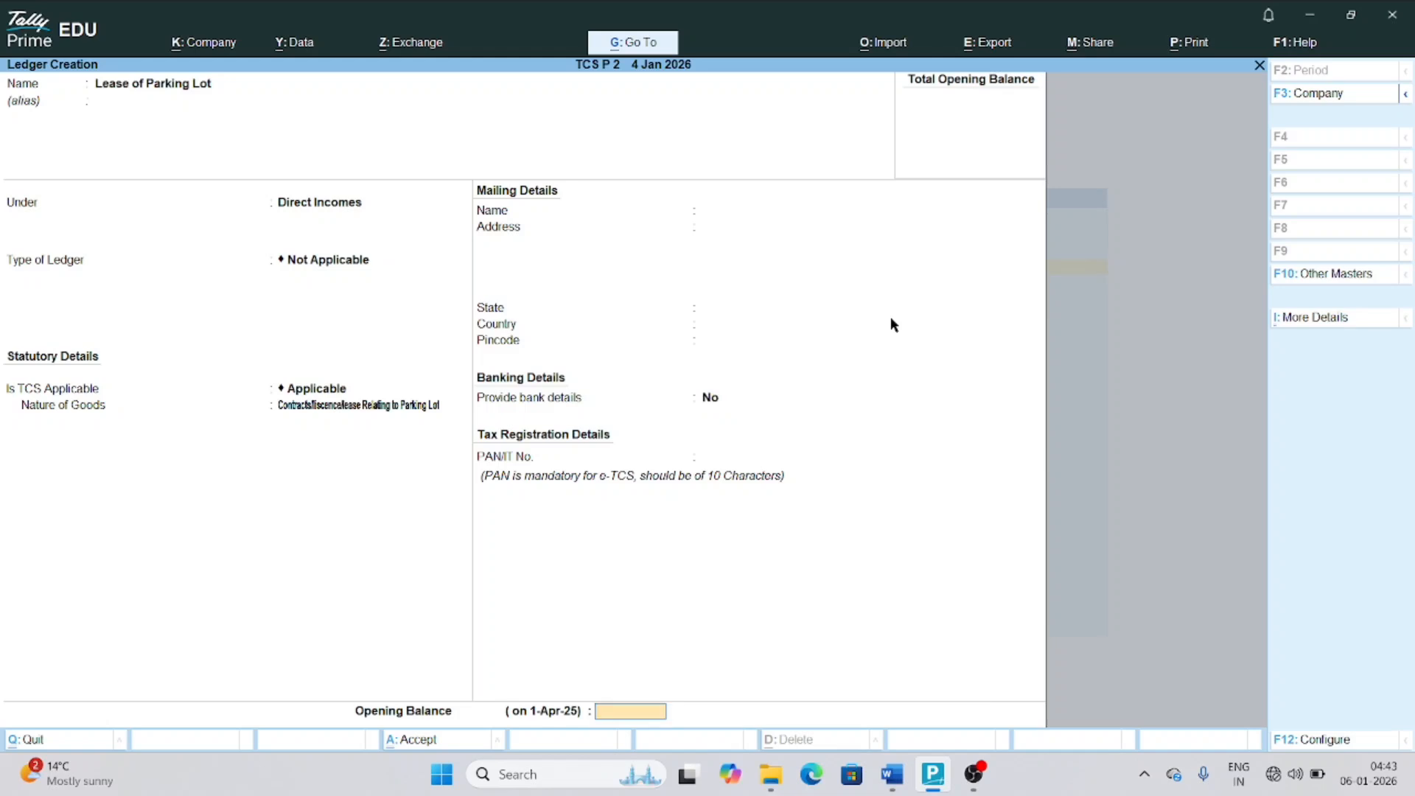
key(Return)
key(Escape)
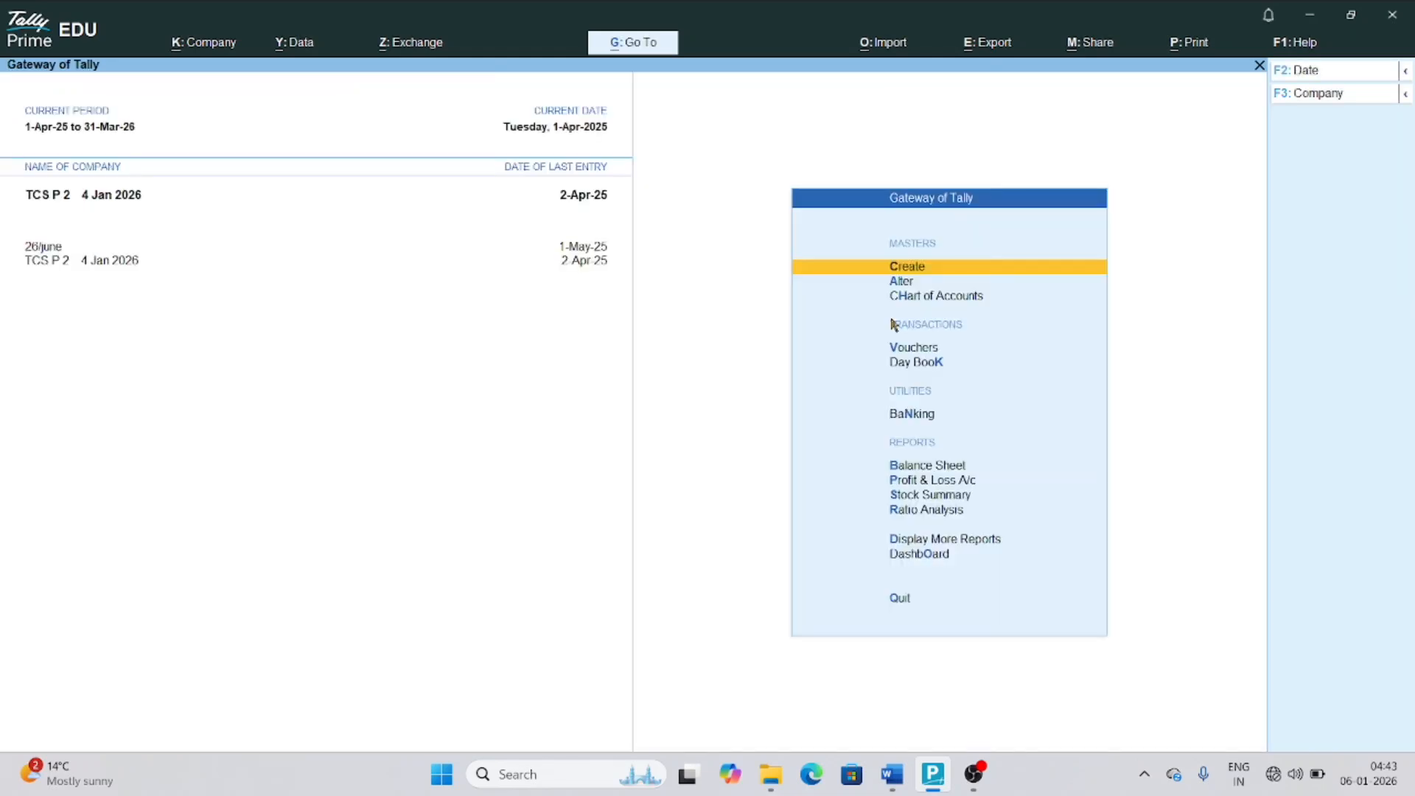
Open a new Sales voucher, confirm its date, and switch to accounting invoice mode
key(Down)
key(Down)
key(Down)
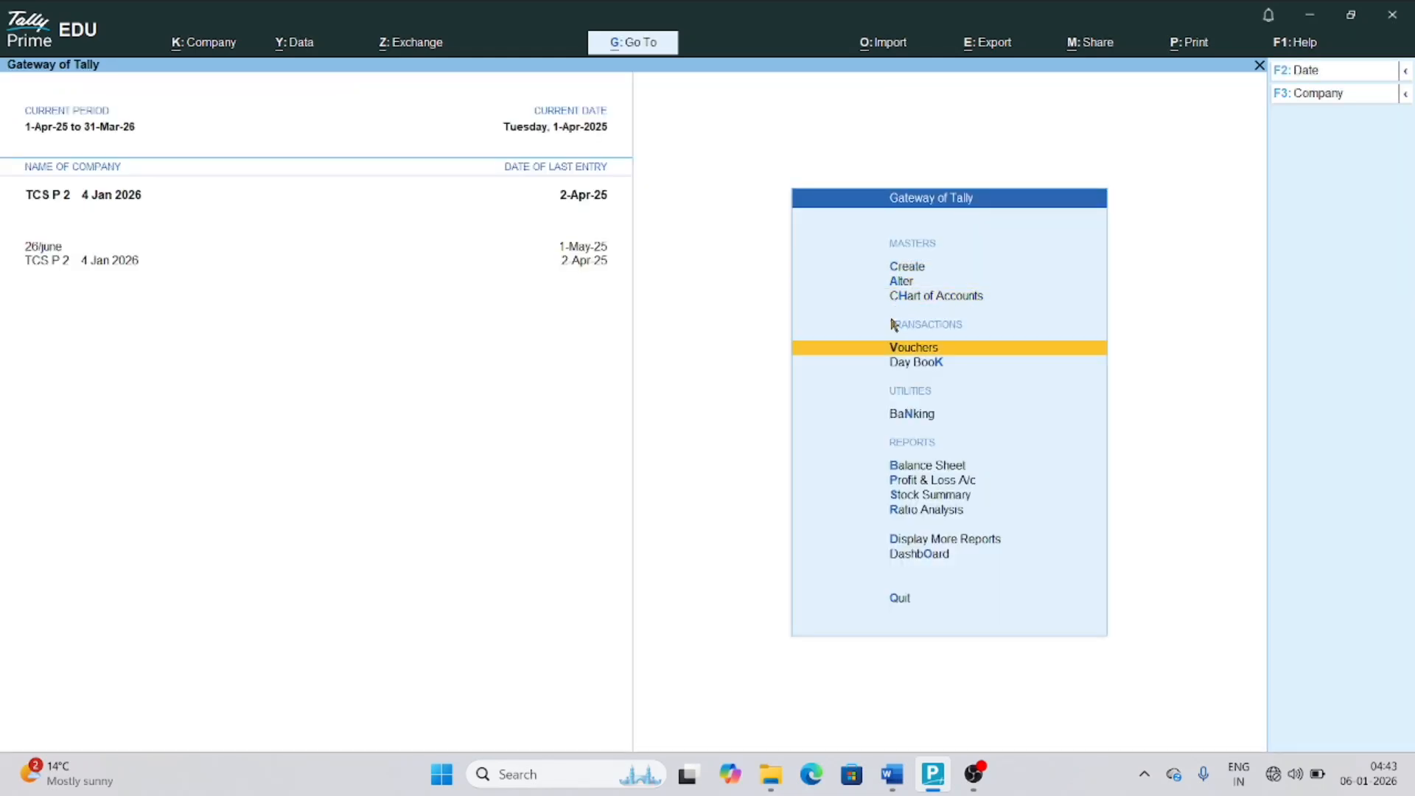
key(Down)
key(Up)
key(Return)
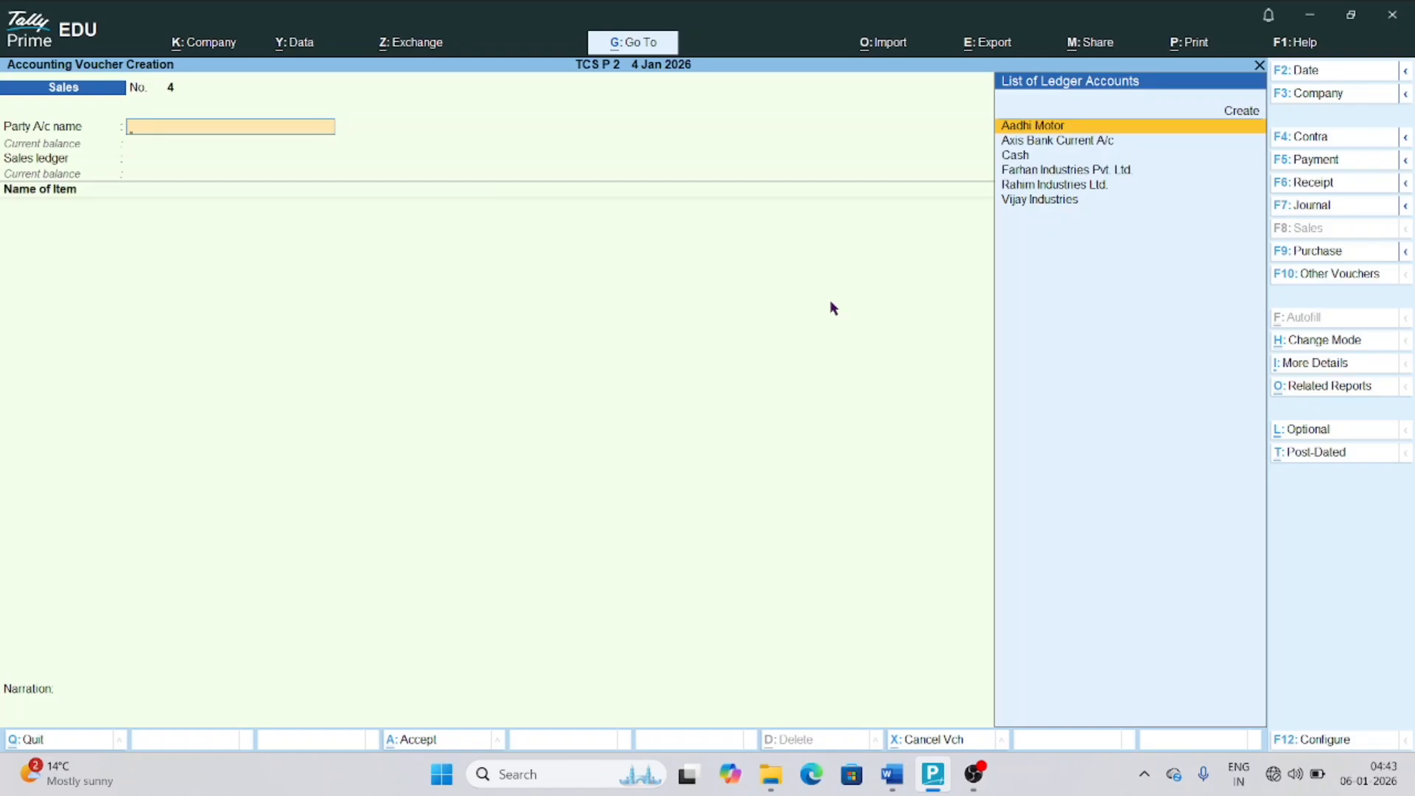
key(F2)
key(Return)
key(ctrl+h)
key(Down)
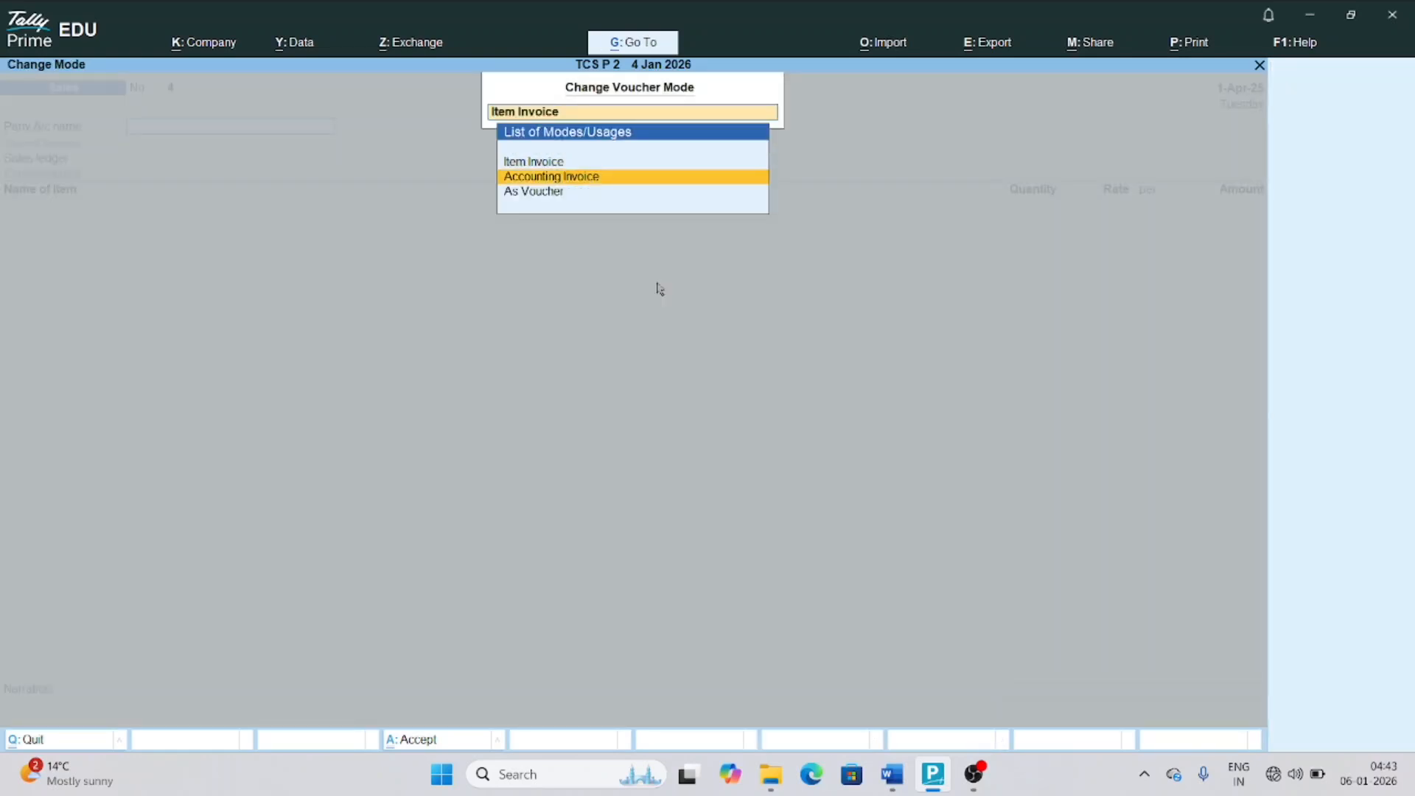
click(560, 177)
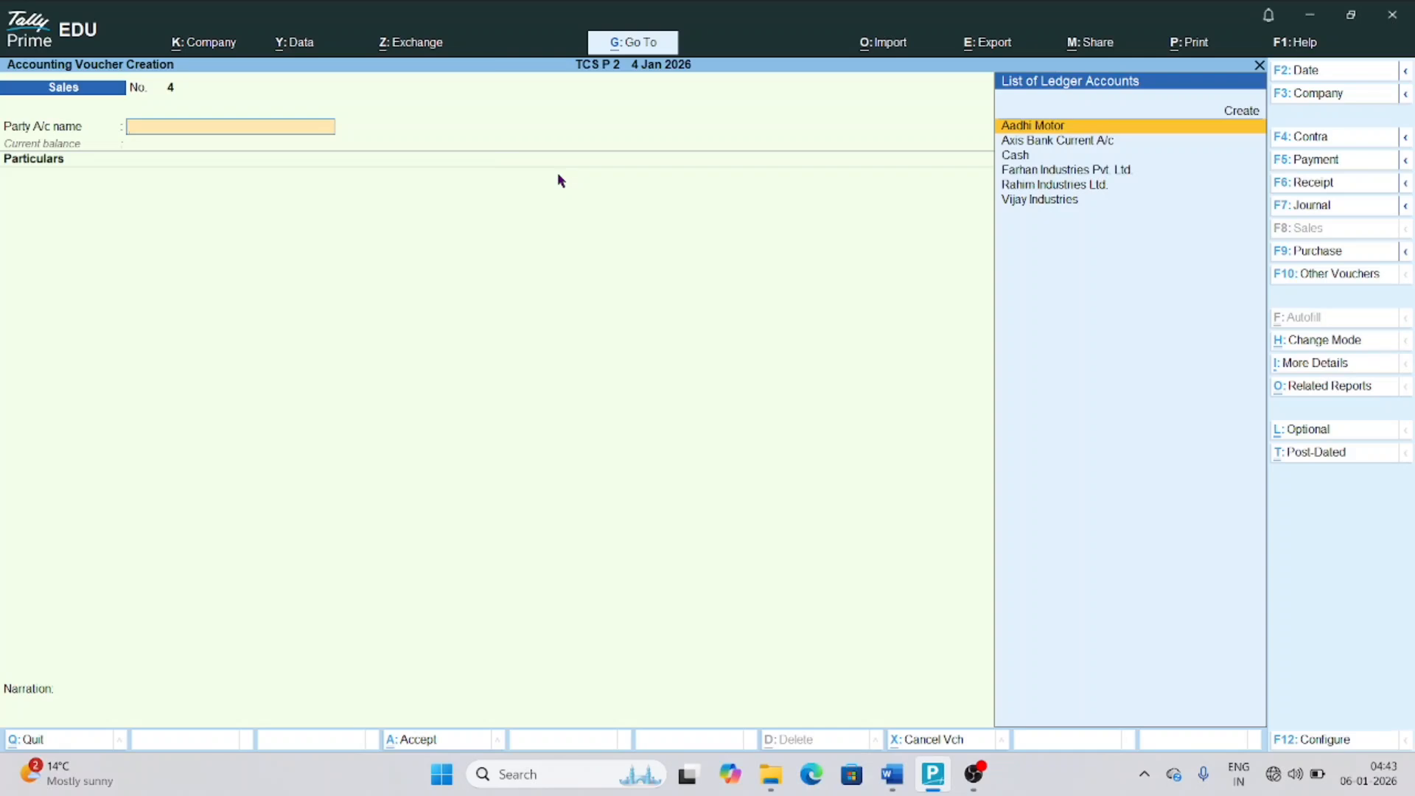
Bill Aadhi Motor 5,00,000 under the Lease of Parking Lot ledger
text(Aad)
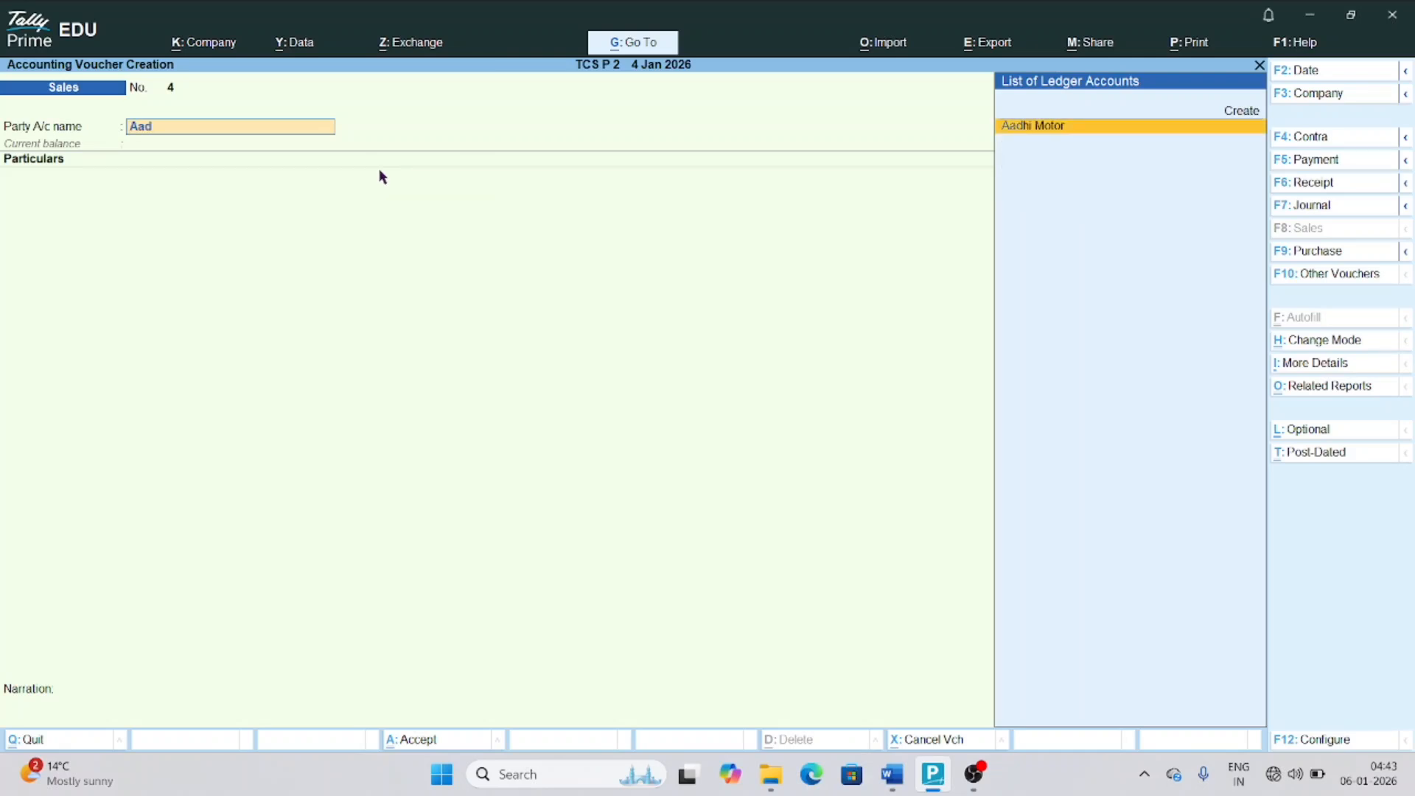
key(Return)
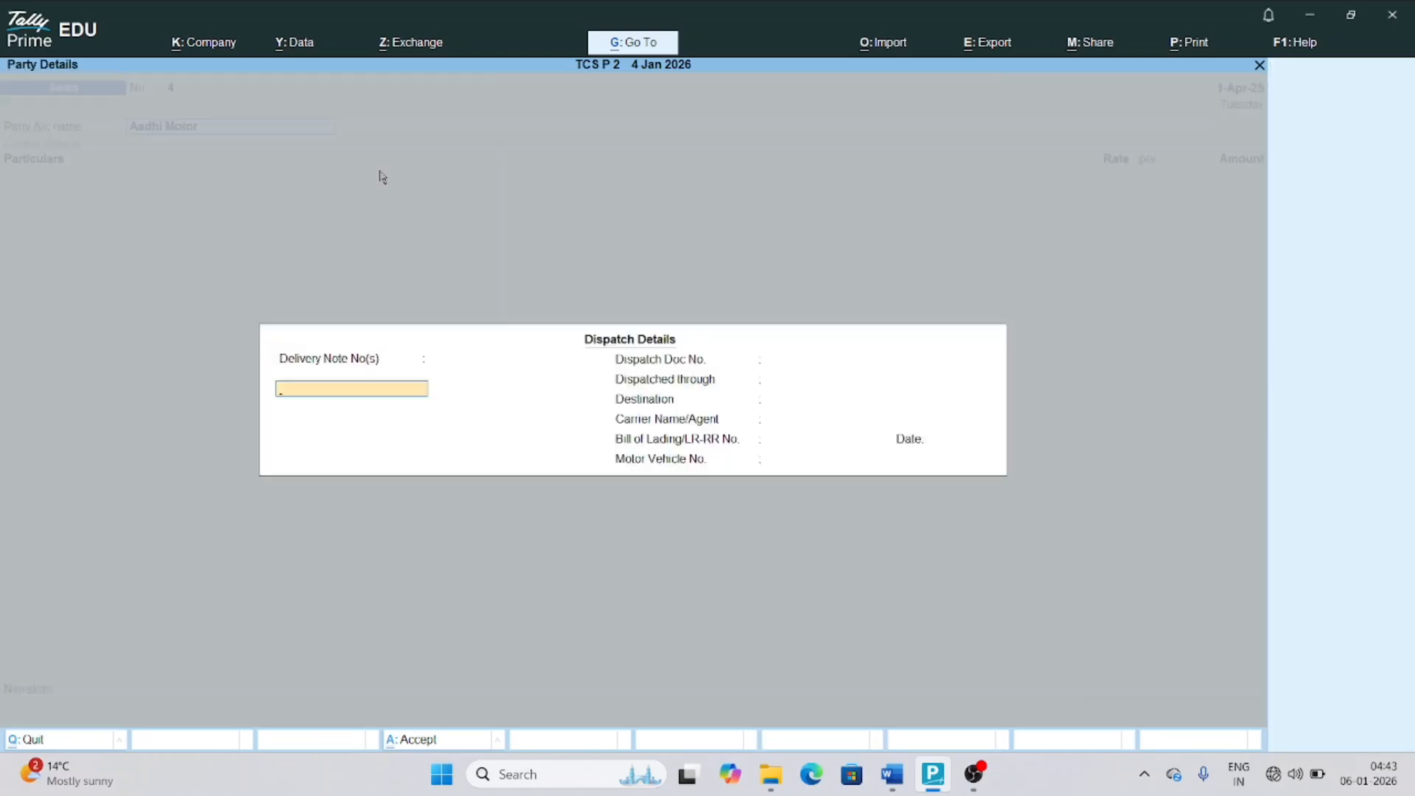
key(ctrl+a)
key(ctrl+a)
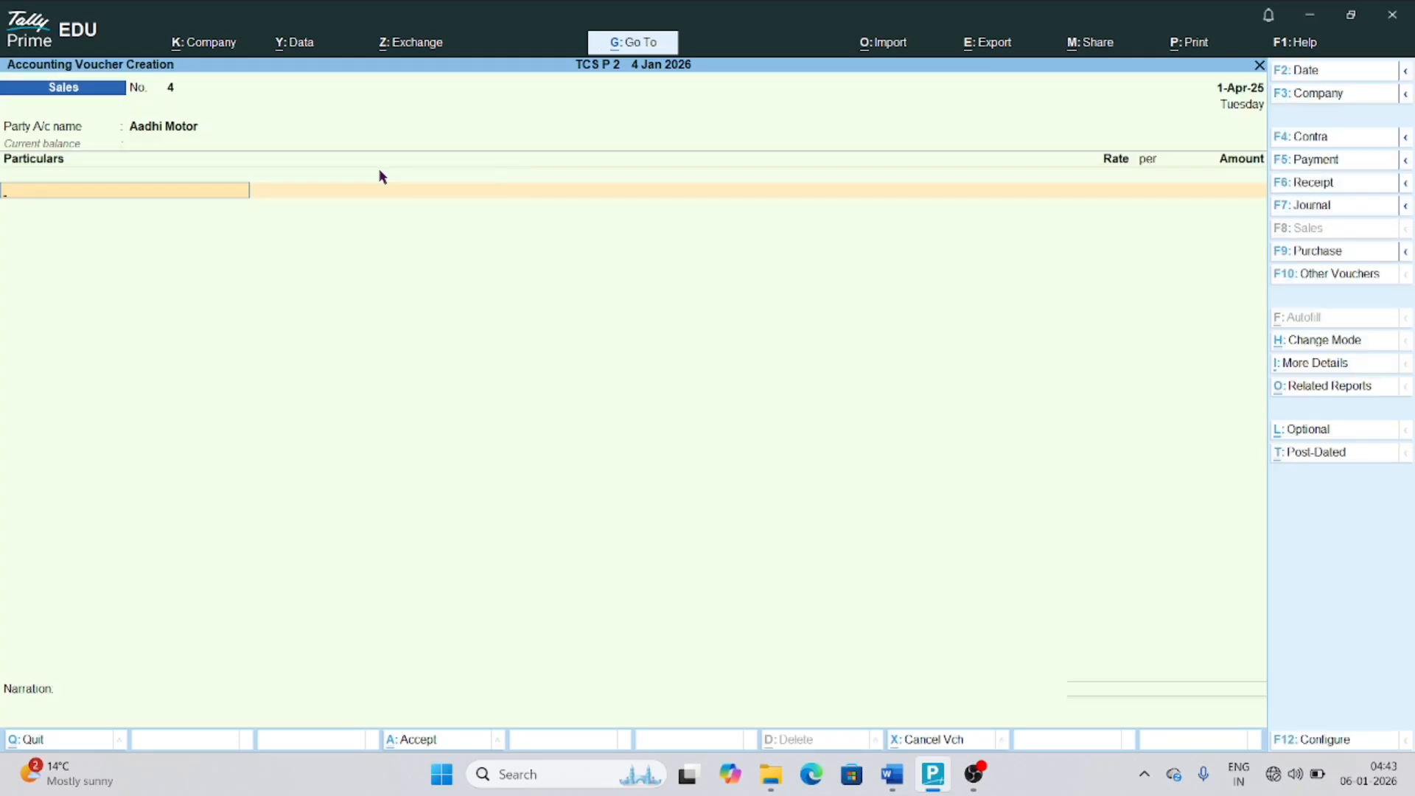
text(Lea)
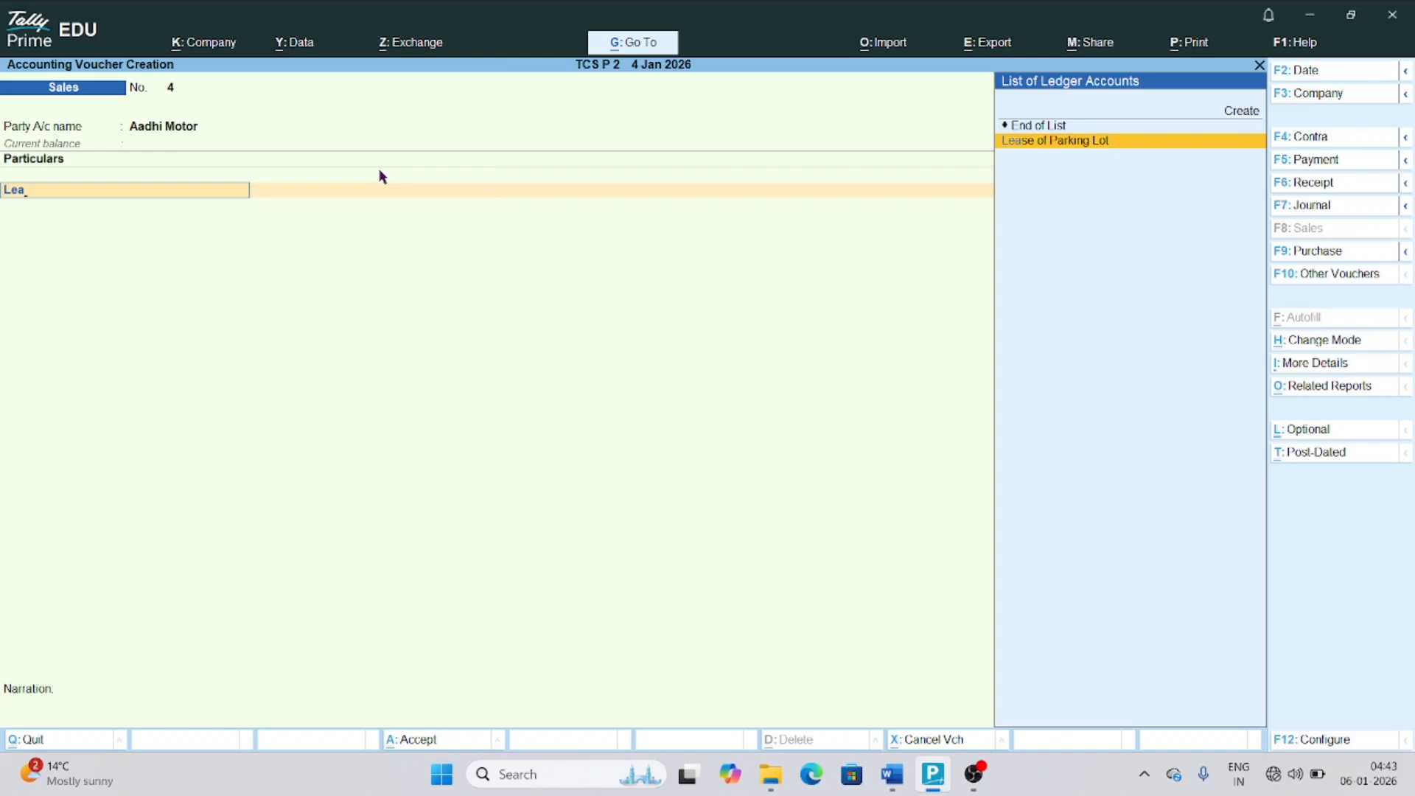
key(Return)
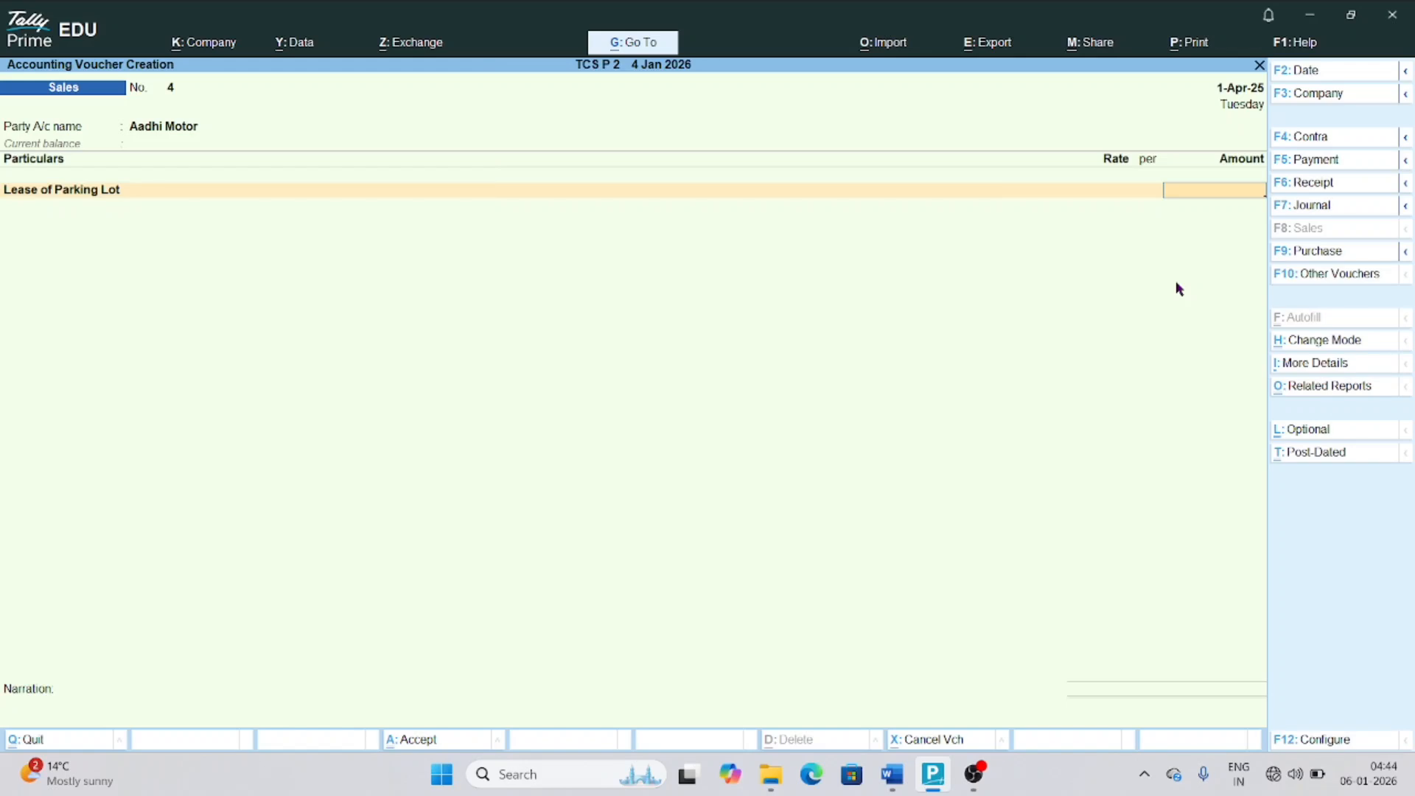
text(500000)
key(Return)
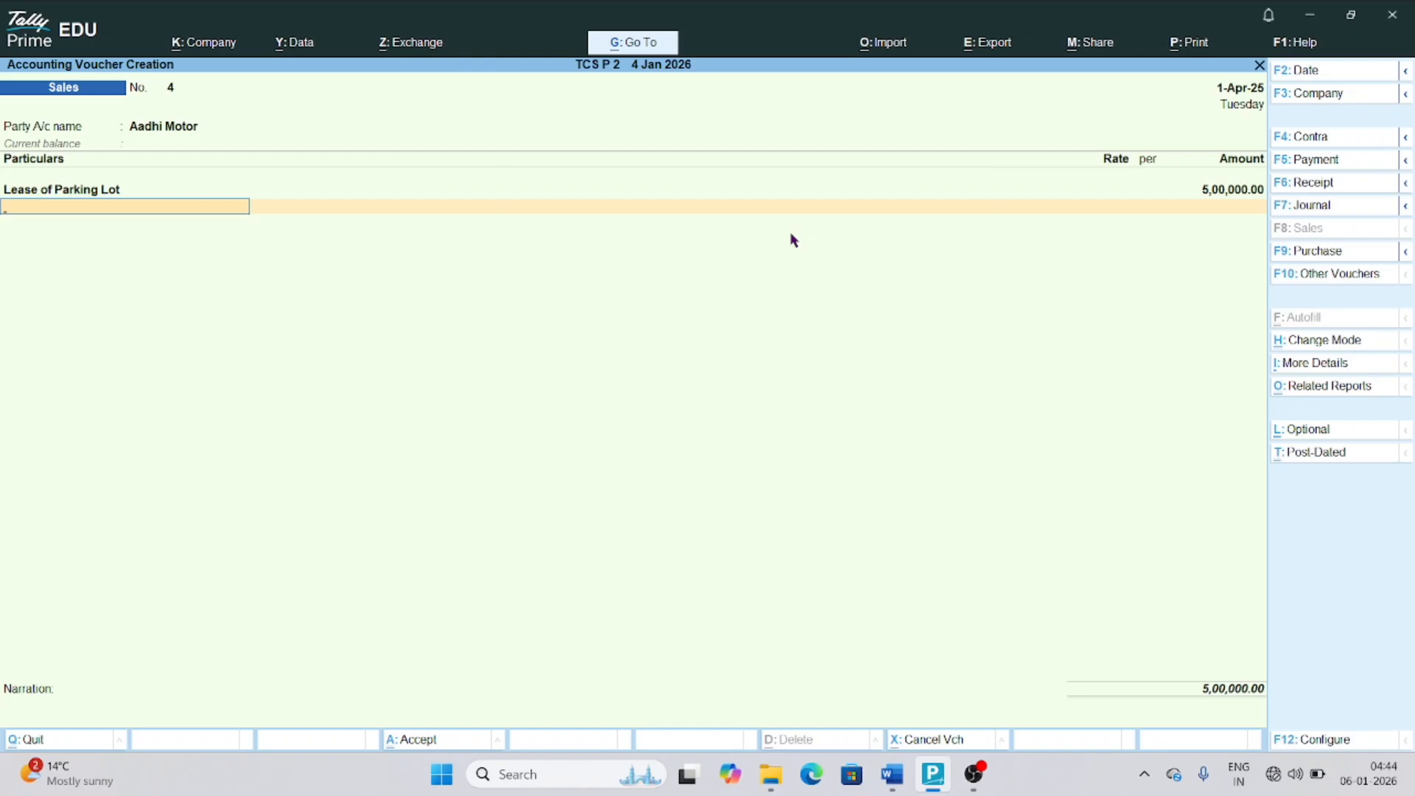
Add the 10,000 TCS, record it as new bill reference 4, and save the voucher
text(T)
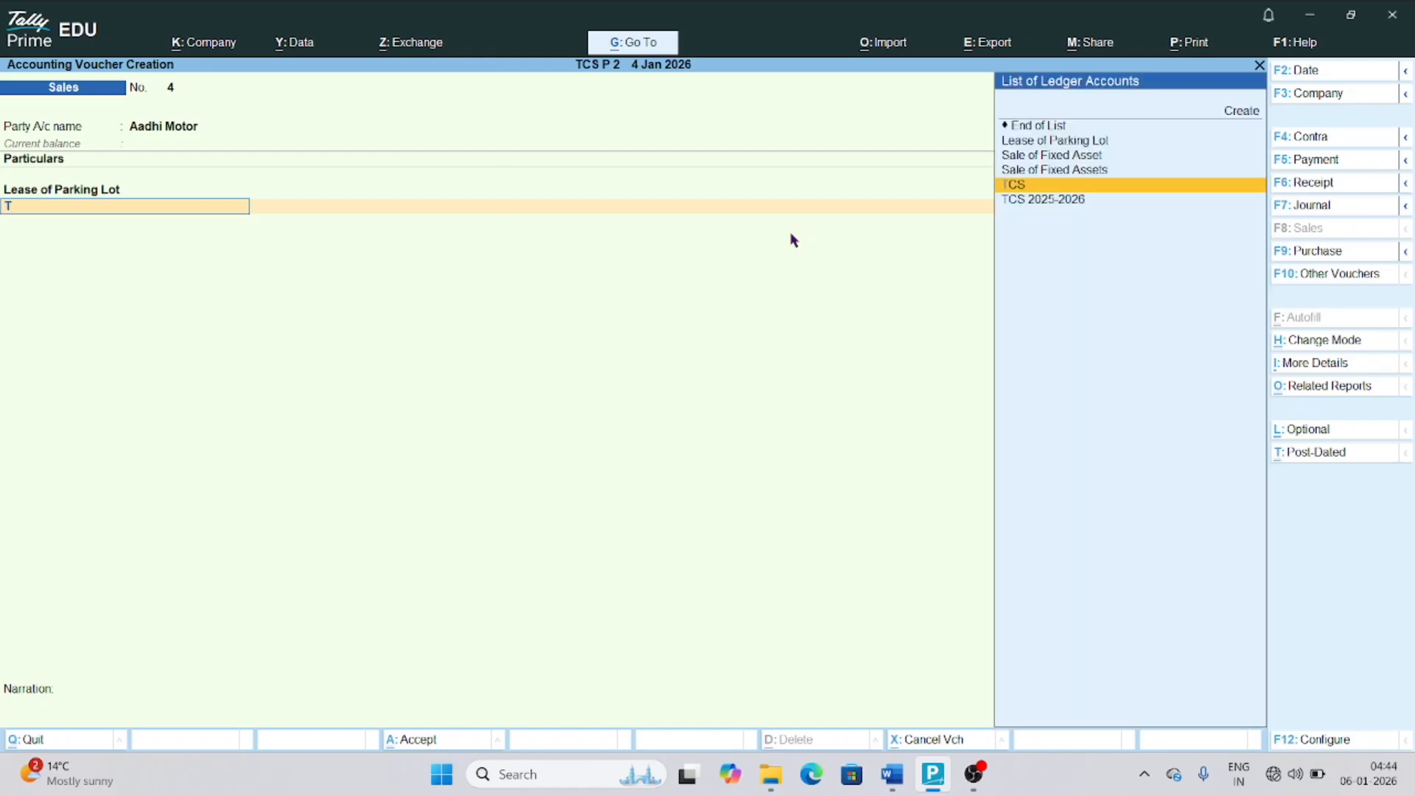
key(Return)
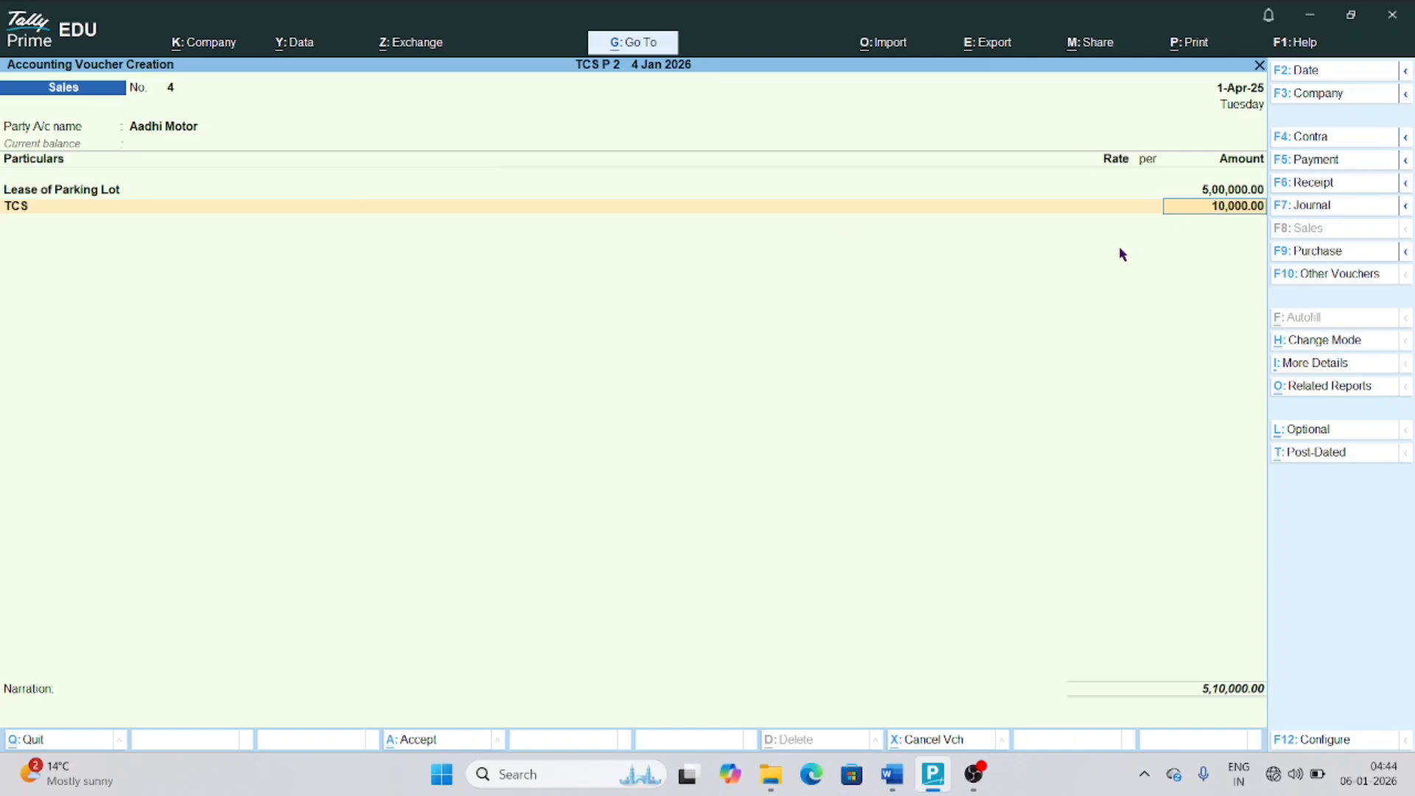
key(Return)
key(Return)
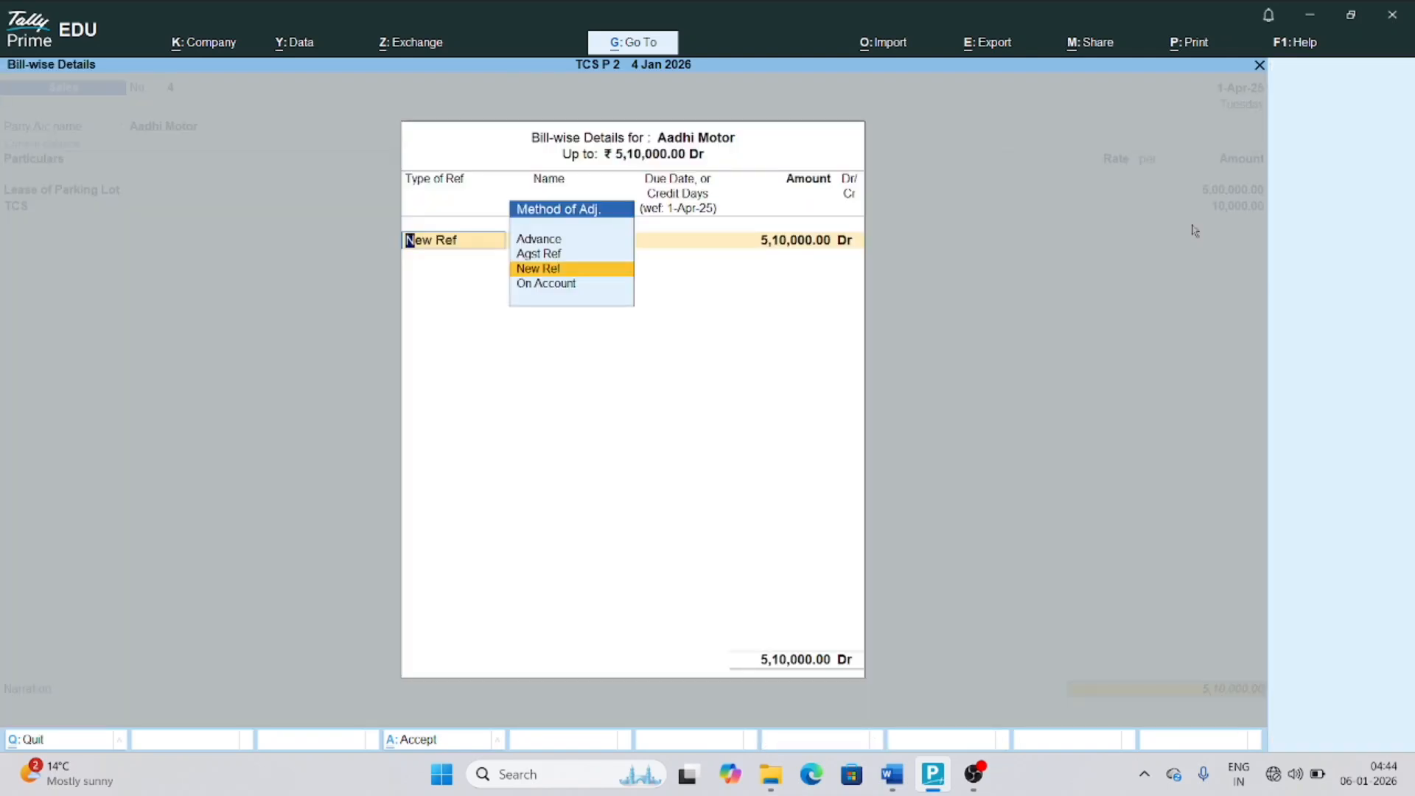
key(Return)
key(Return)
key(Return)
key(Return)
key(Return)
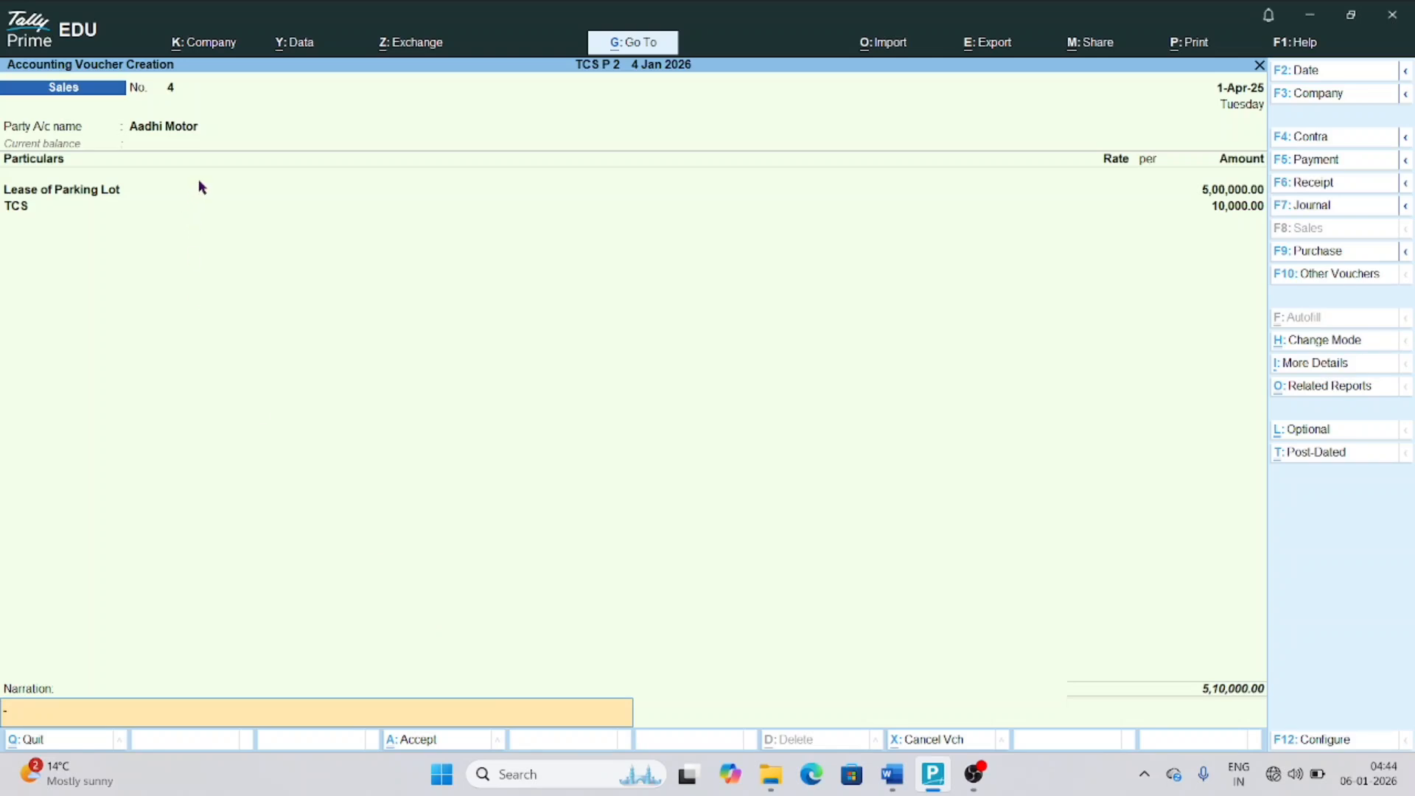
key(Return)
key(Return)
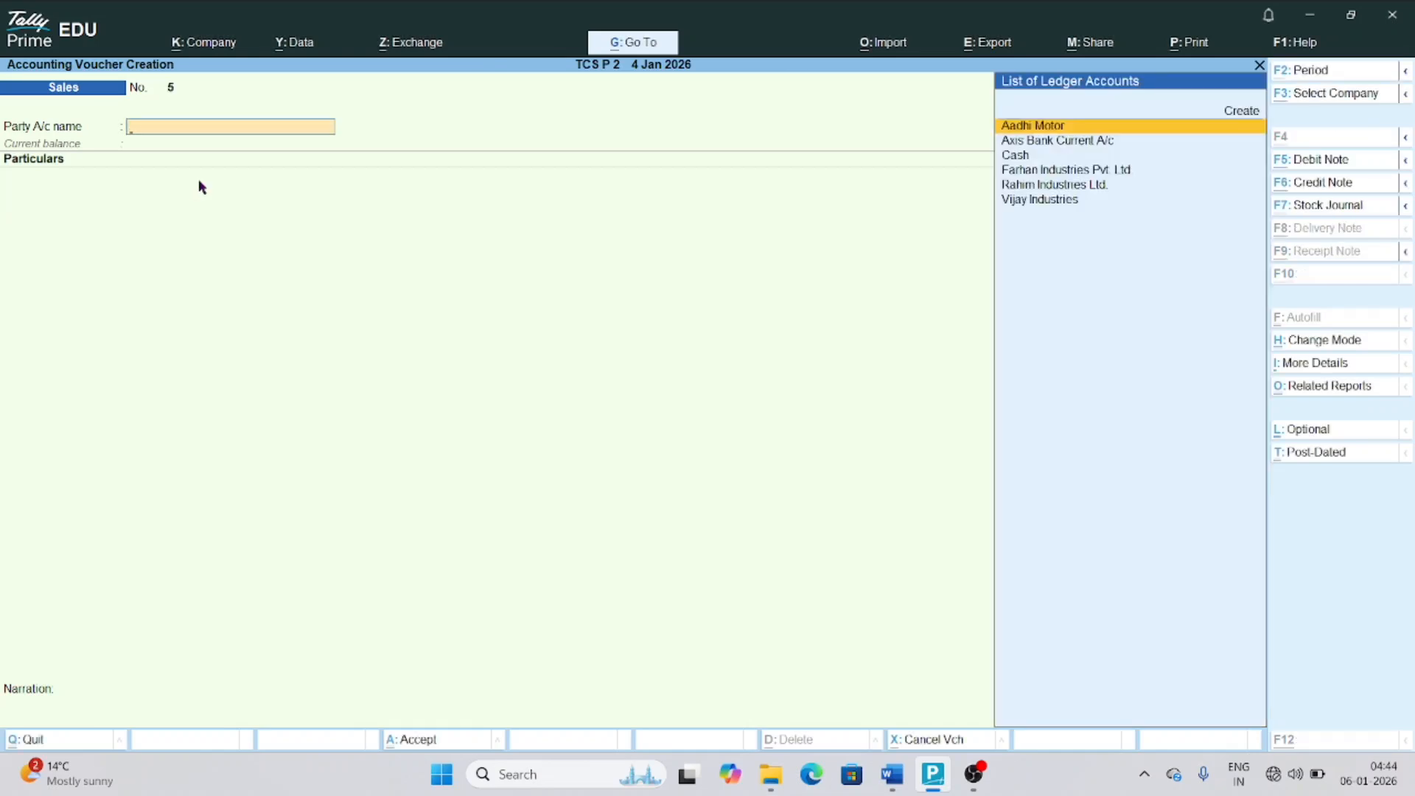
key(alt+g)
text(Form)
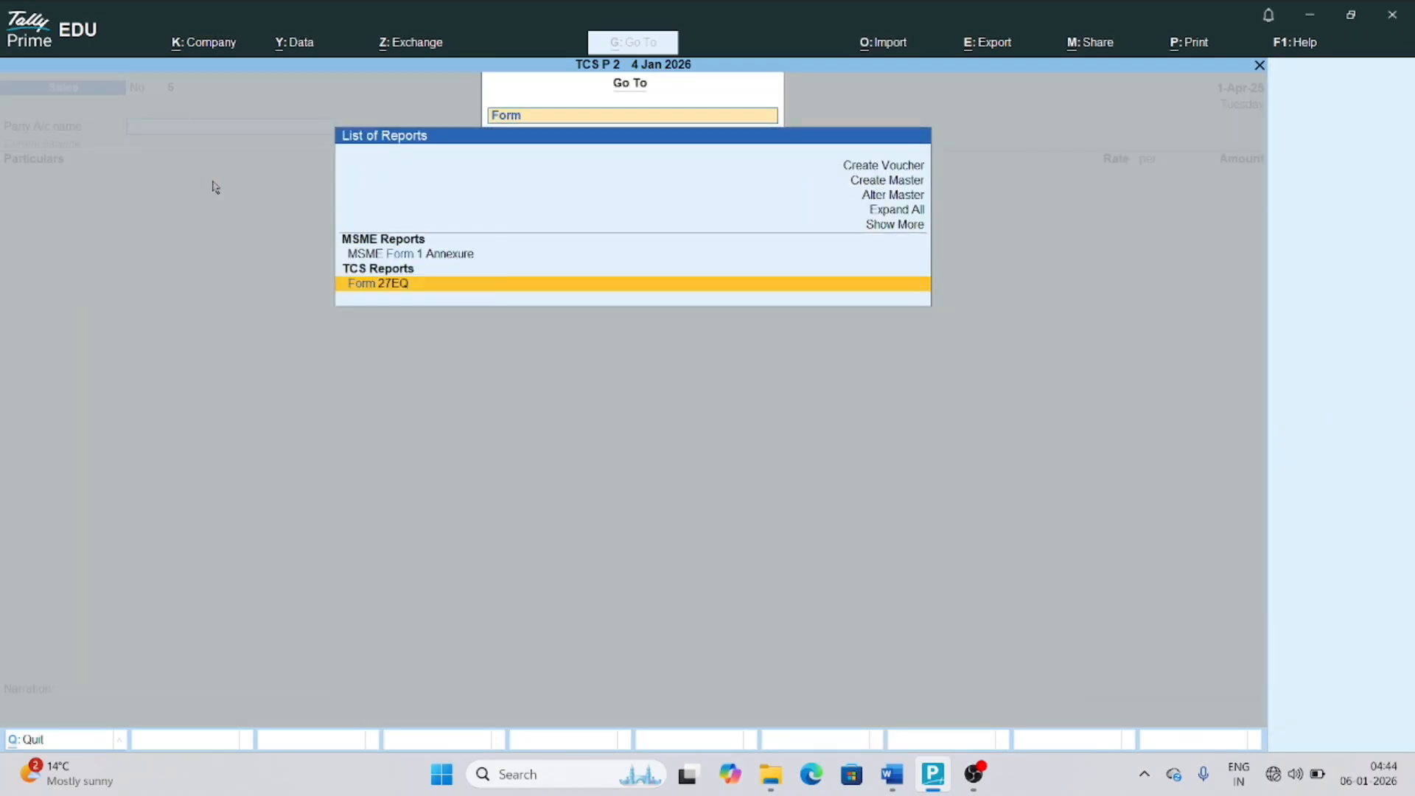
key(Return)
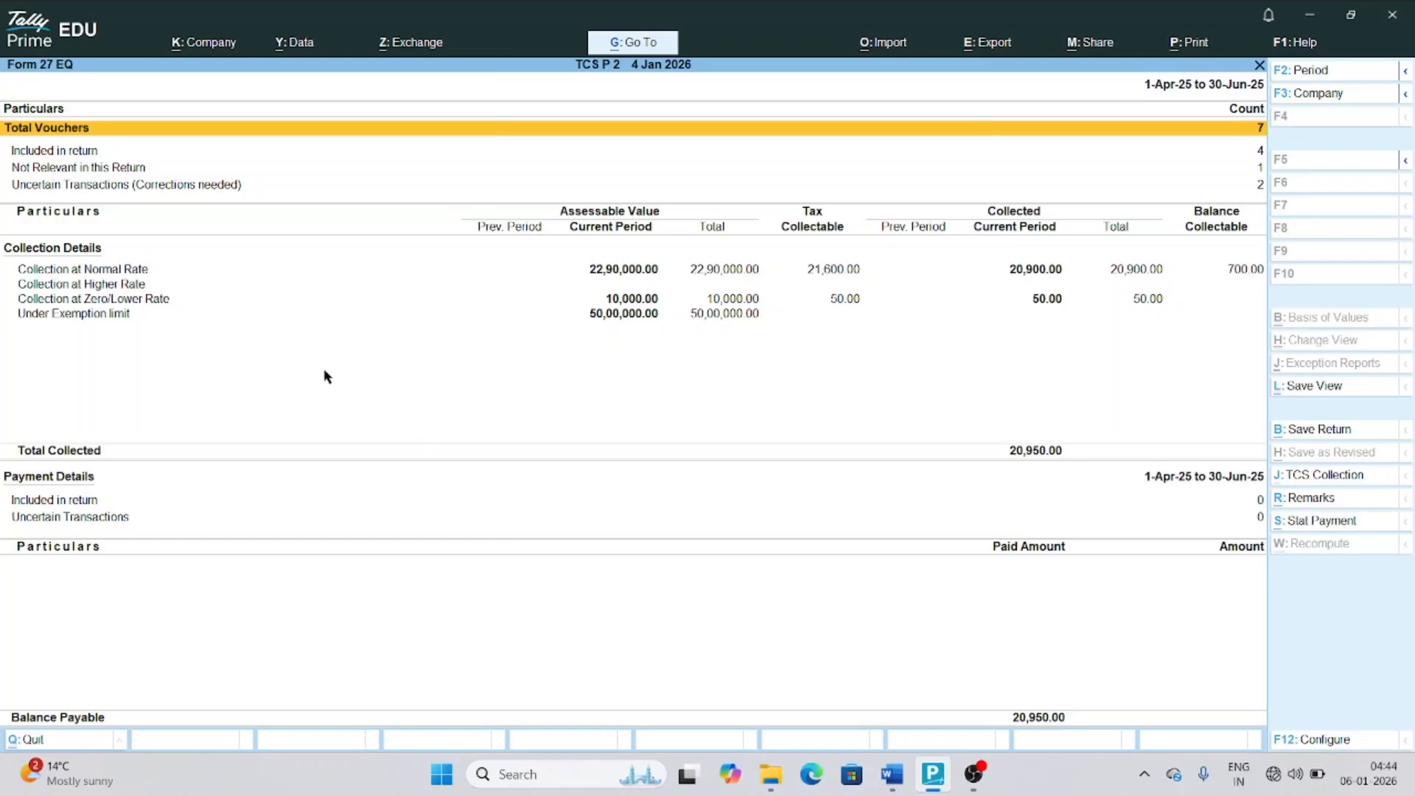
key(Down)
key(Down)
key(Down)
key(Down)
key(Down)
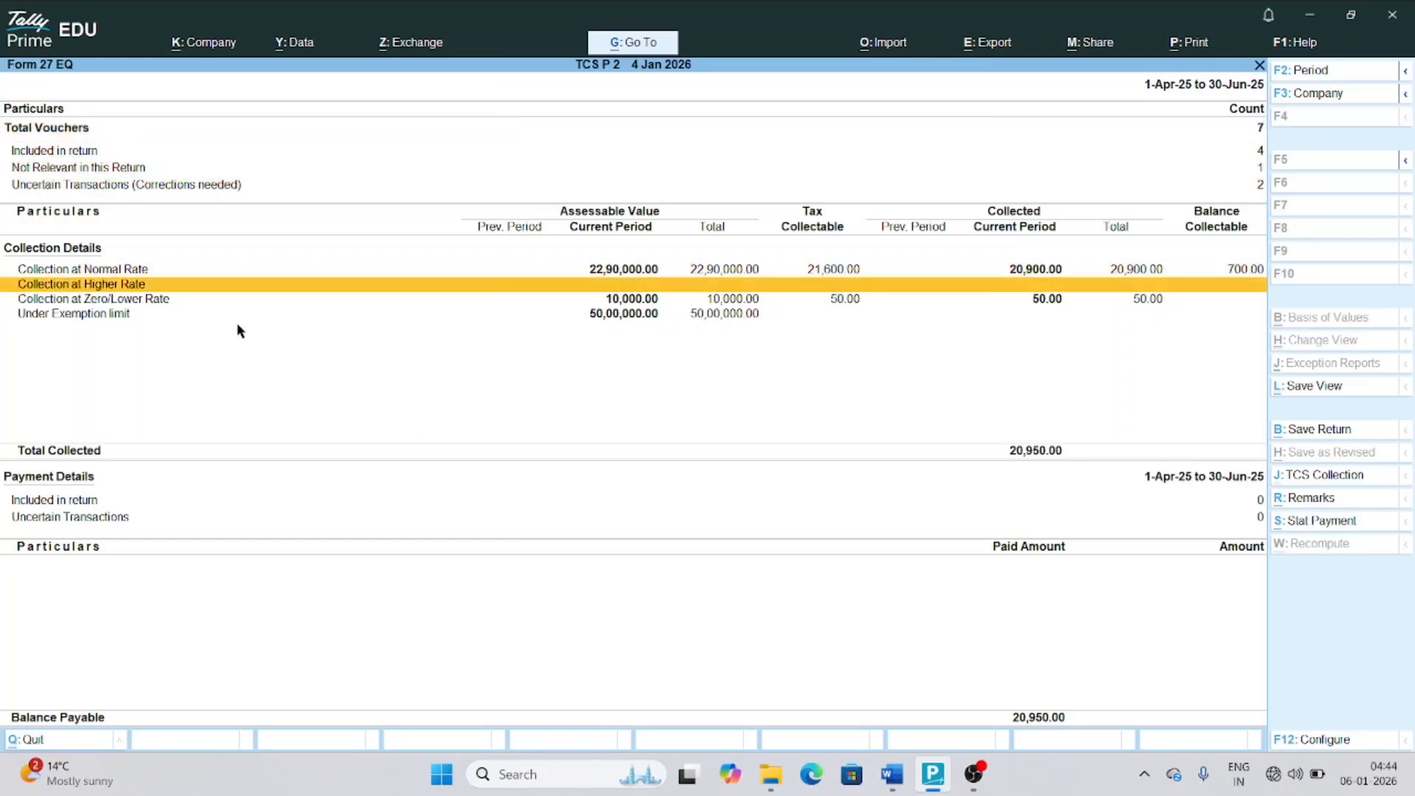
key(Up)
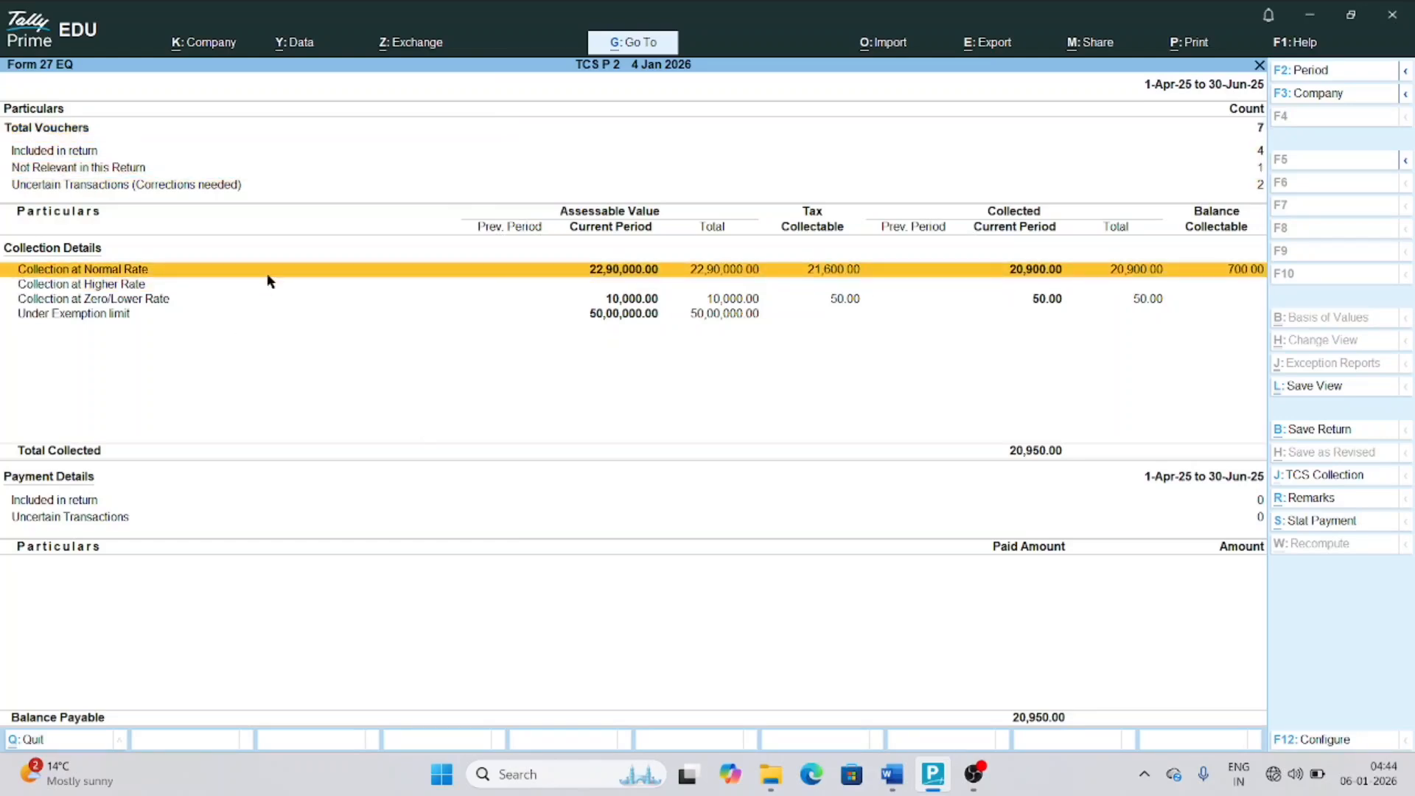
key(Return)
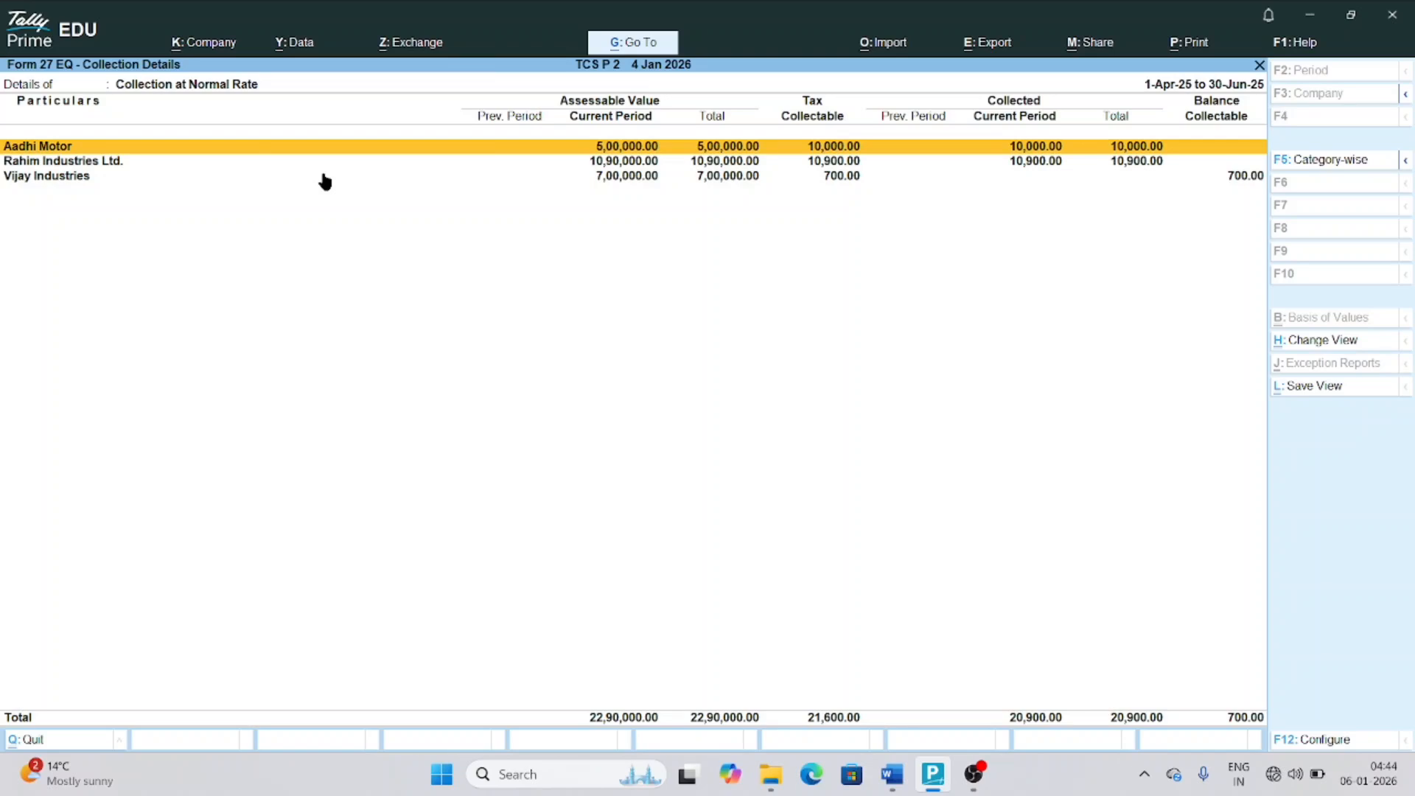
key(alt+F5)
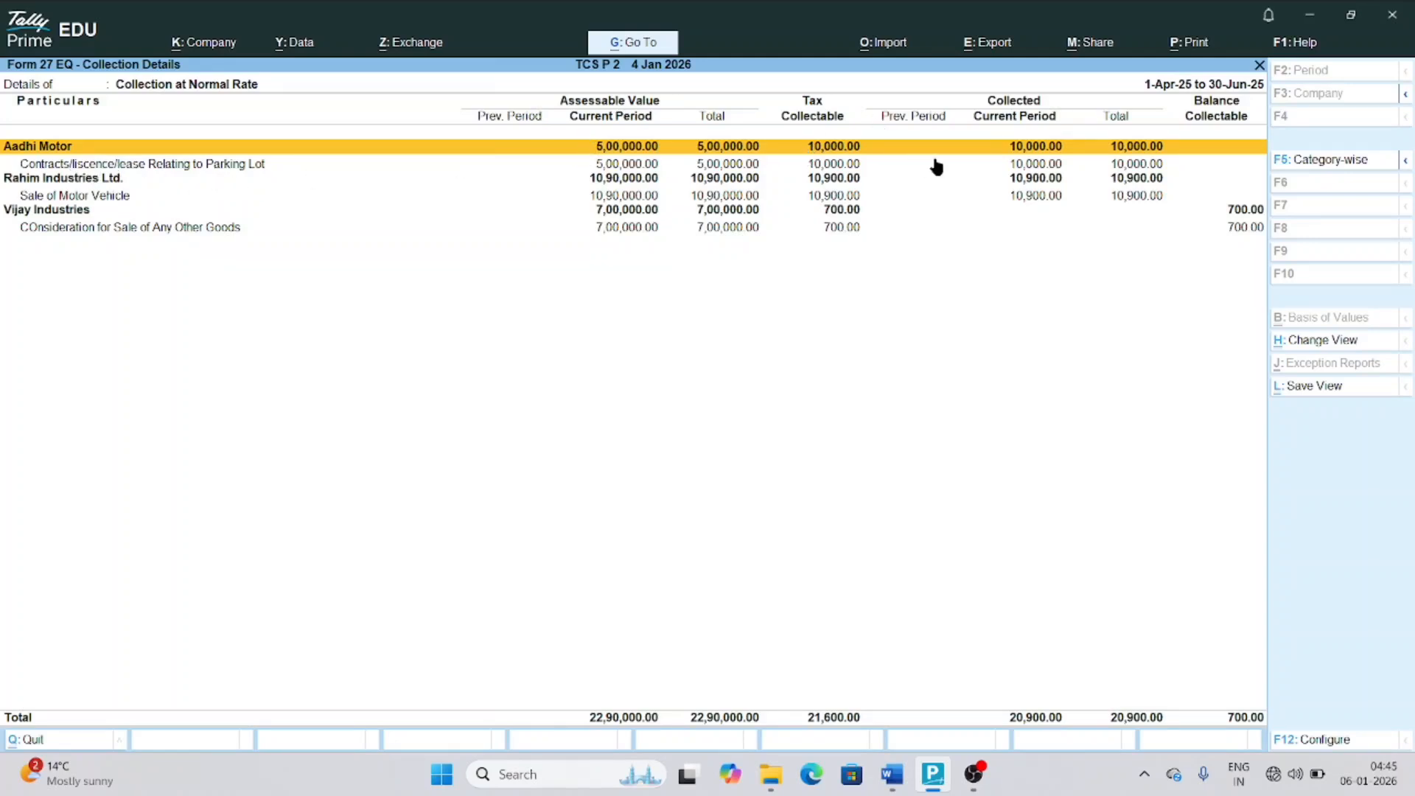
Start a Receipt voucher into Axis Bank Current A/c dated 2-4-2025
key(Escape)
key(Escape)
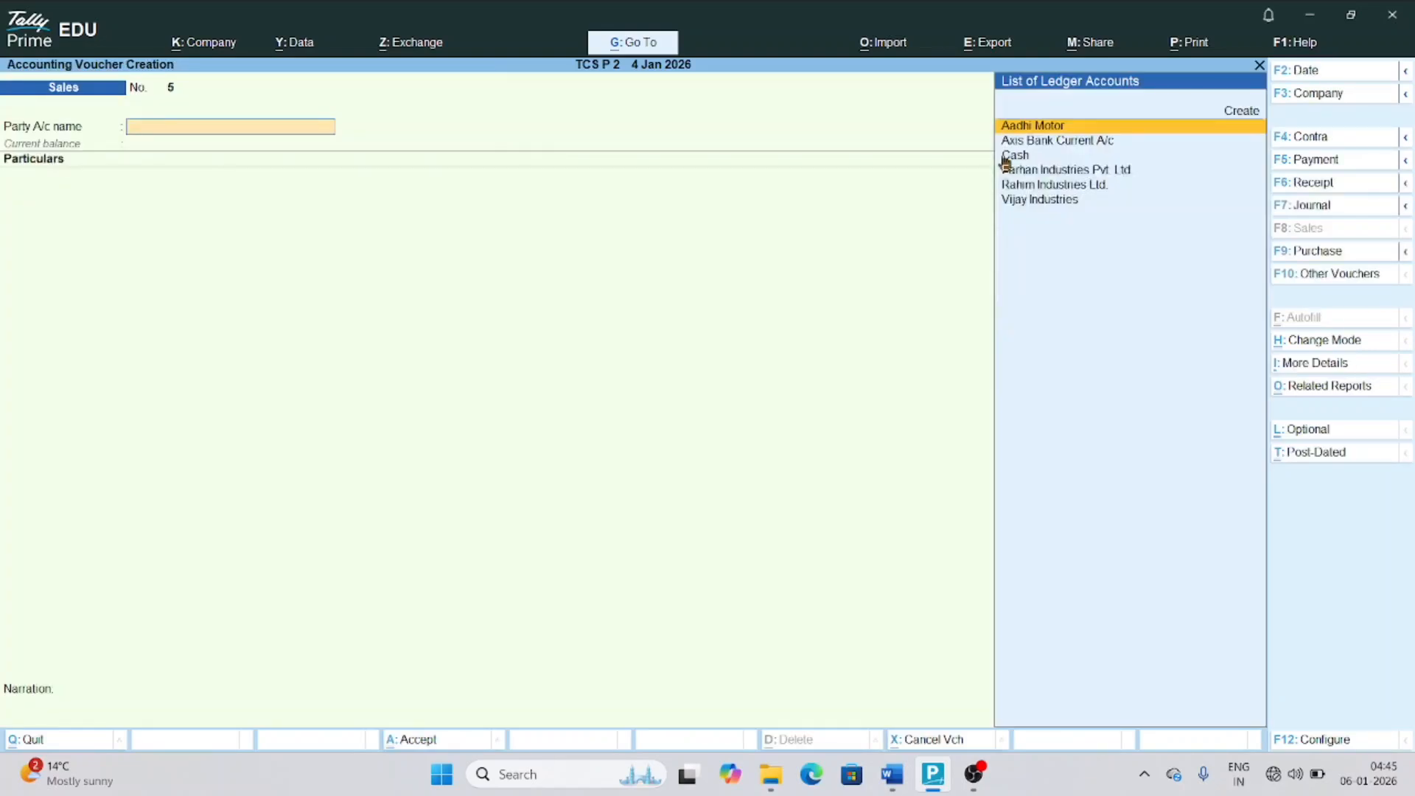
key(F6)
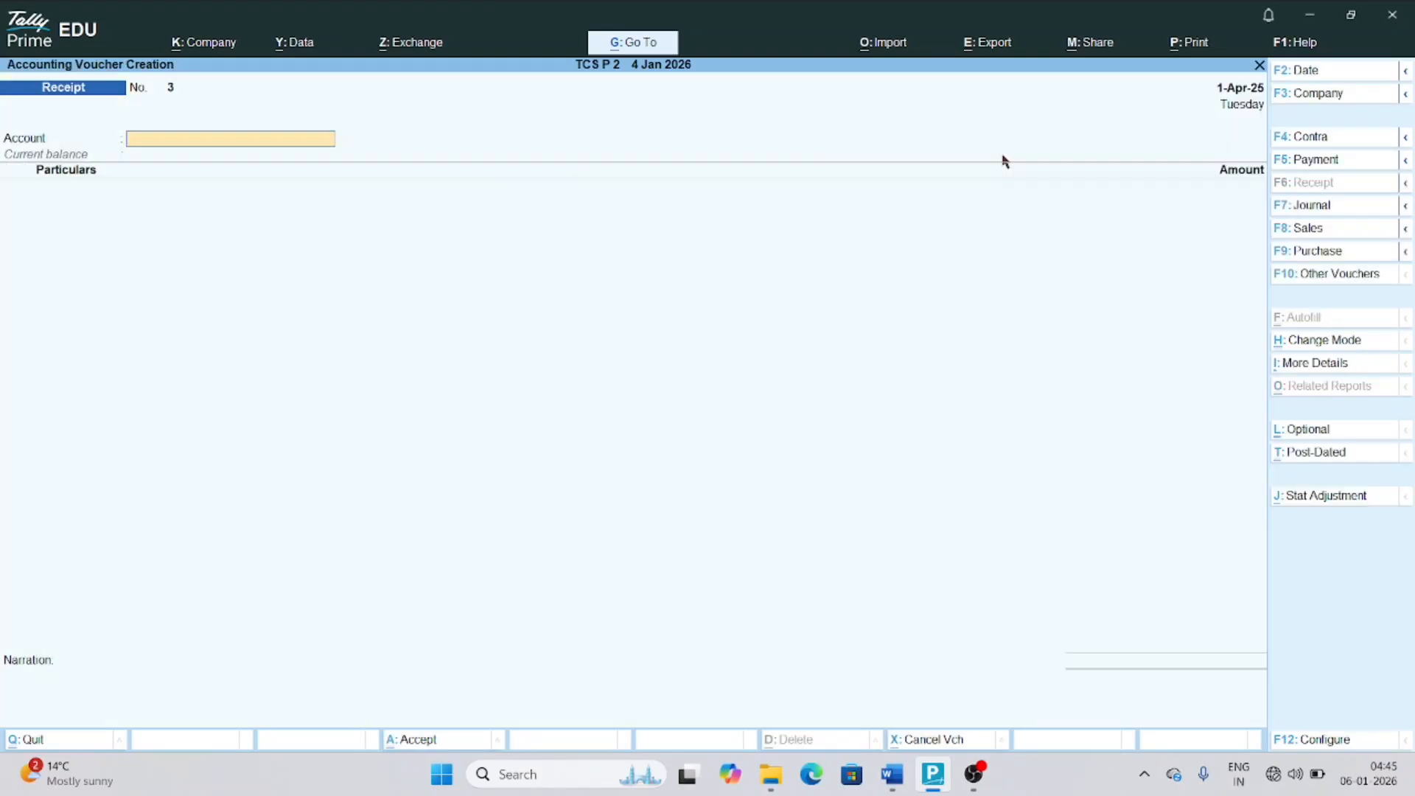
text(A)
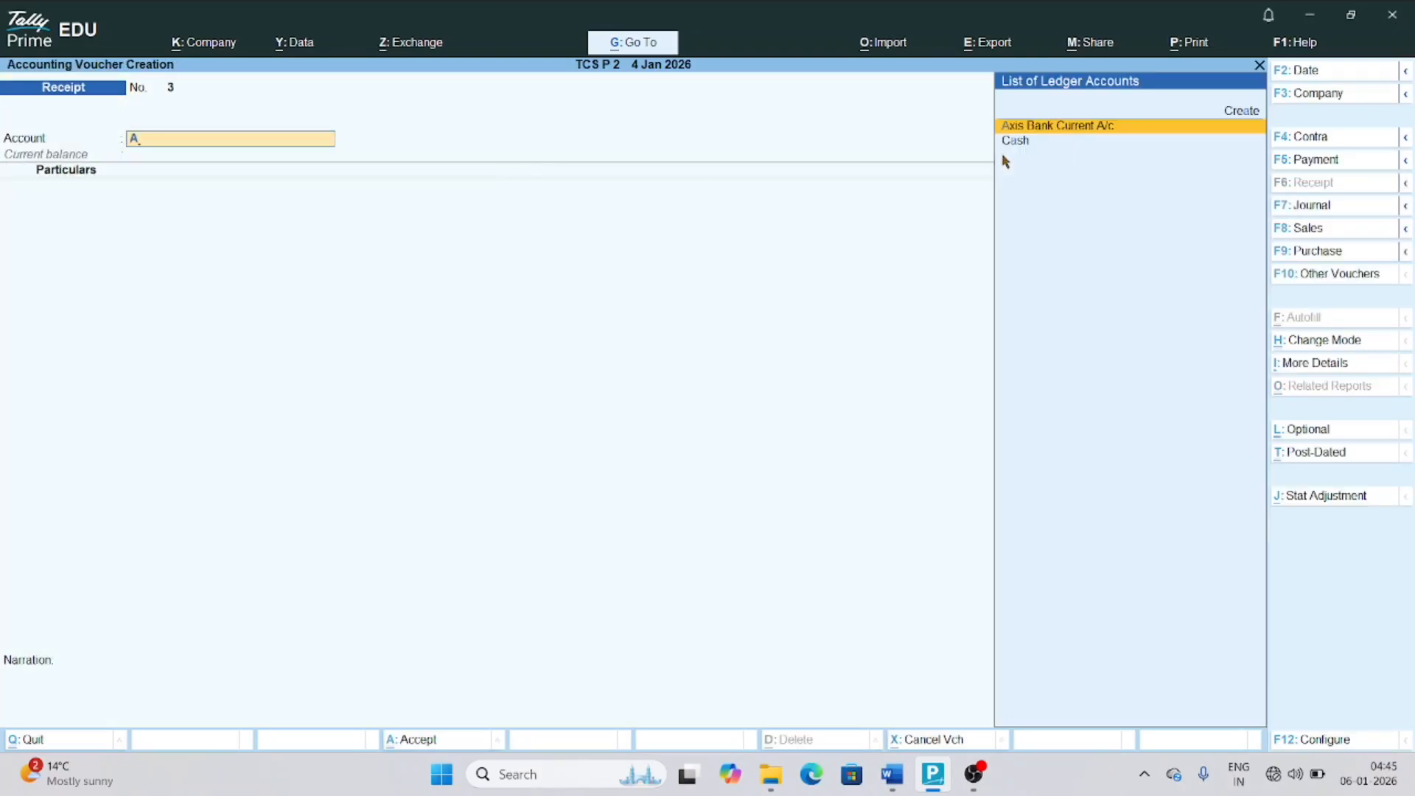
key(Return)
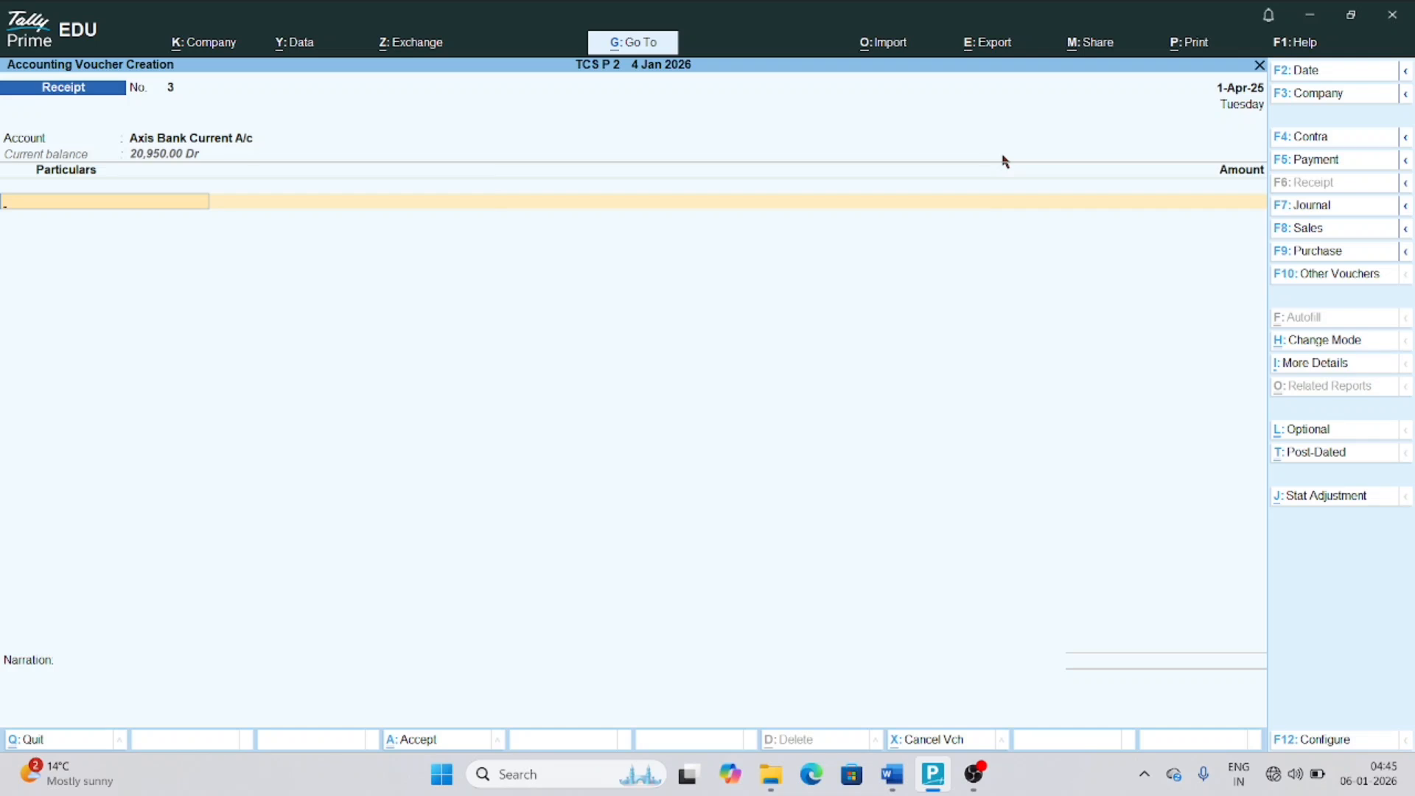
key(F2)
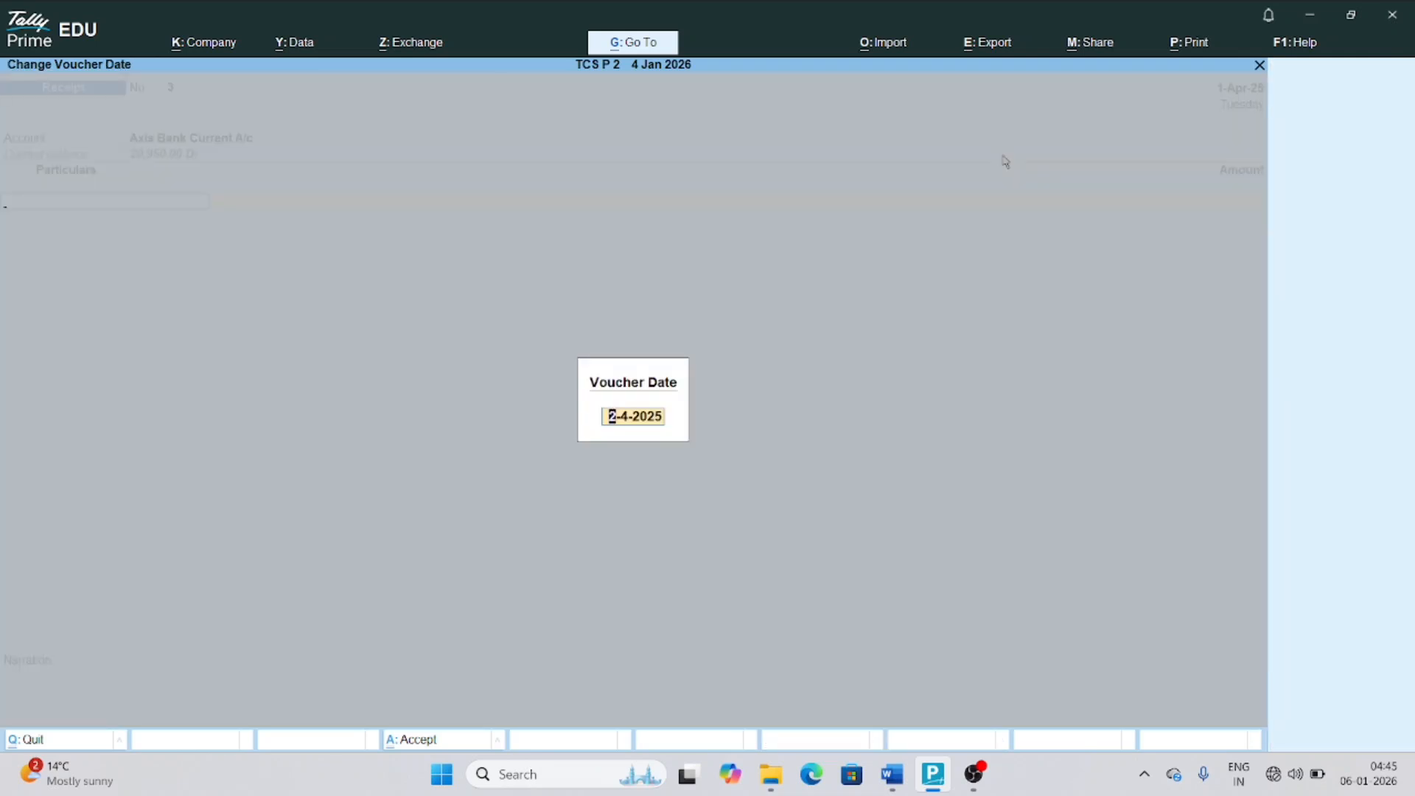
key(Return)
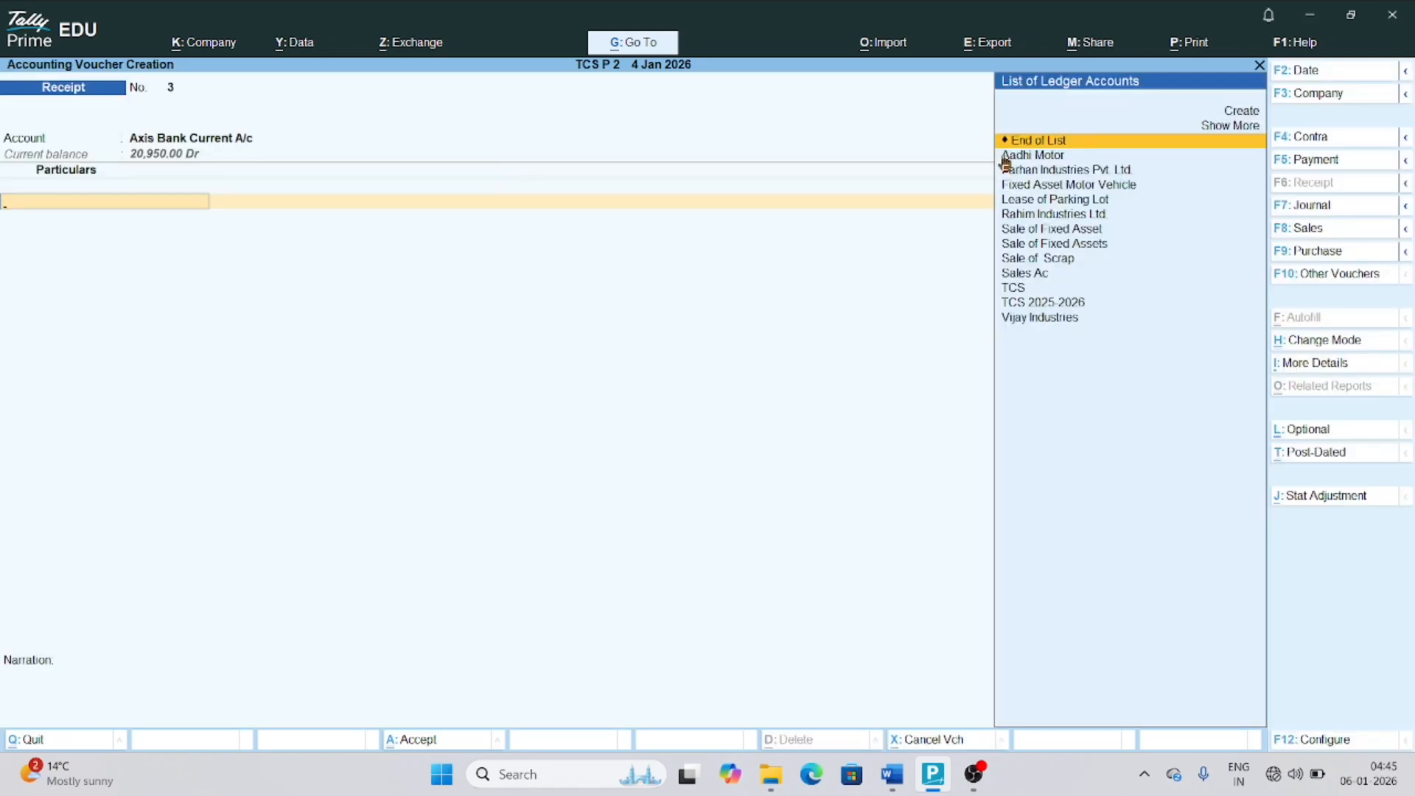
Credit Aadhi Motor 5,10,000 against bill 4, save the receipt, and switch back to Word
text(Ad)
key(Return)
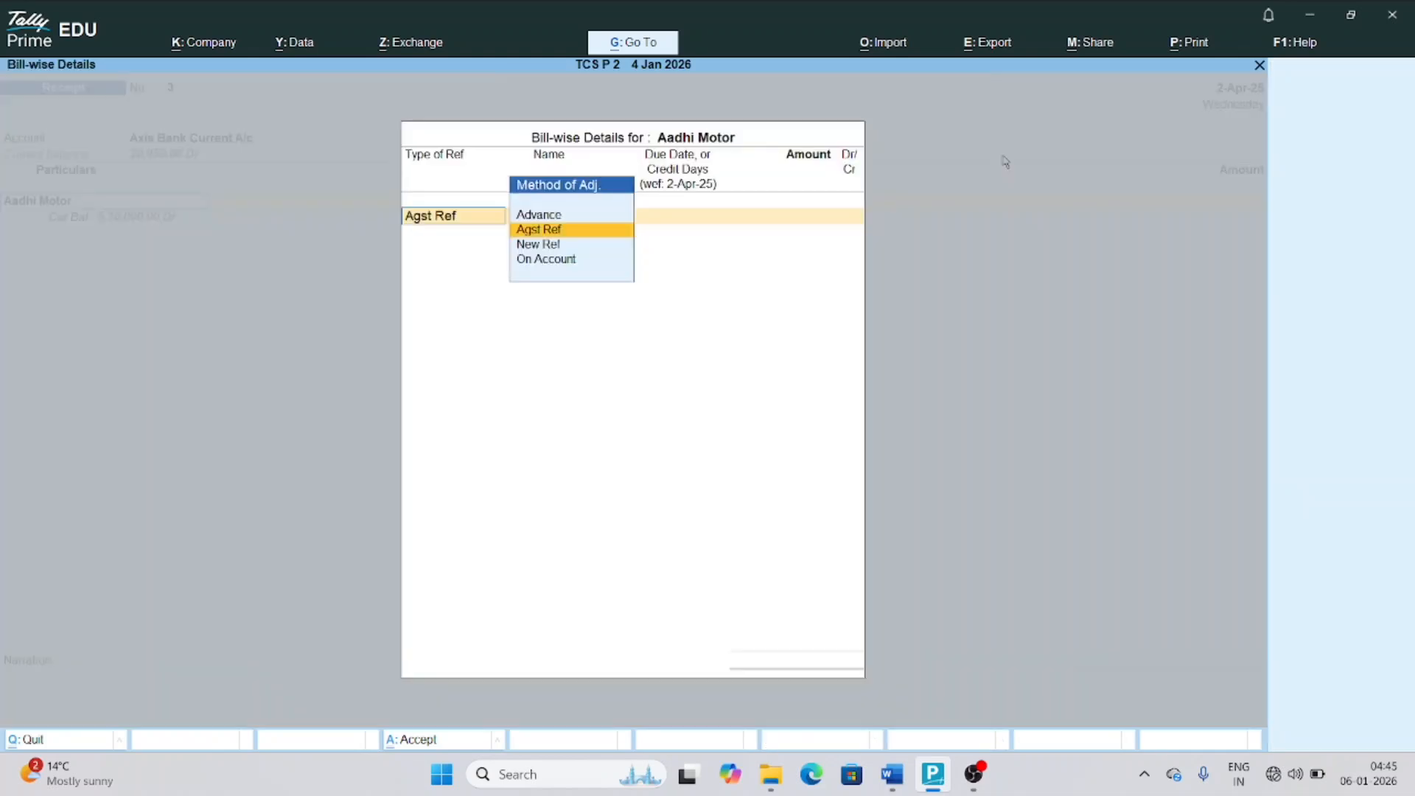
key(Return)
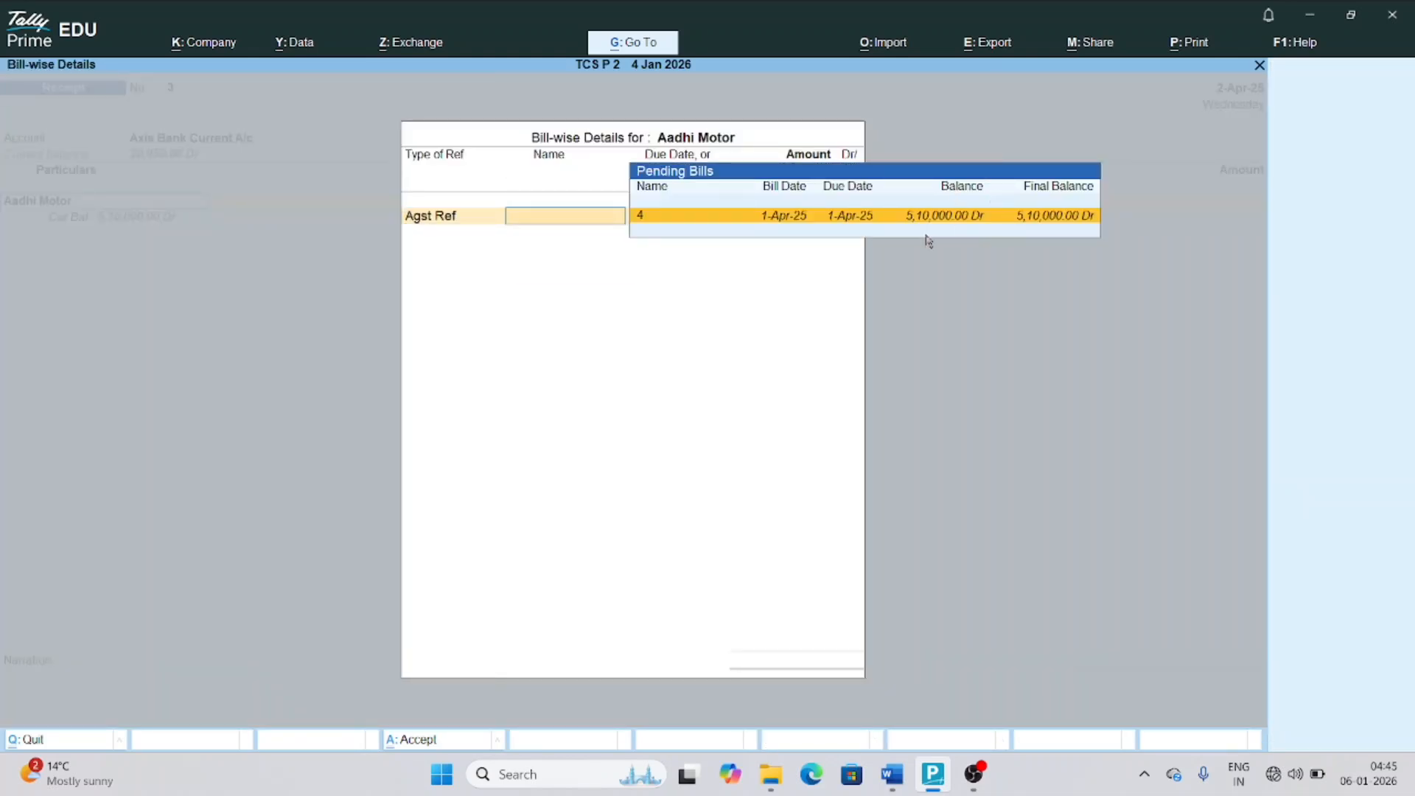
key(Return)
key(Return)
key(Return)
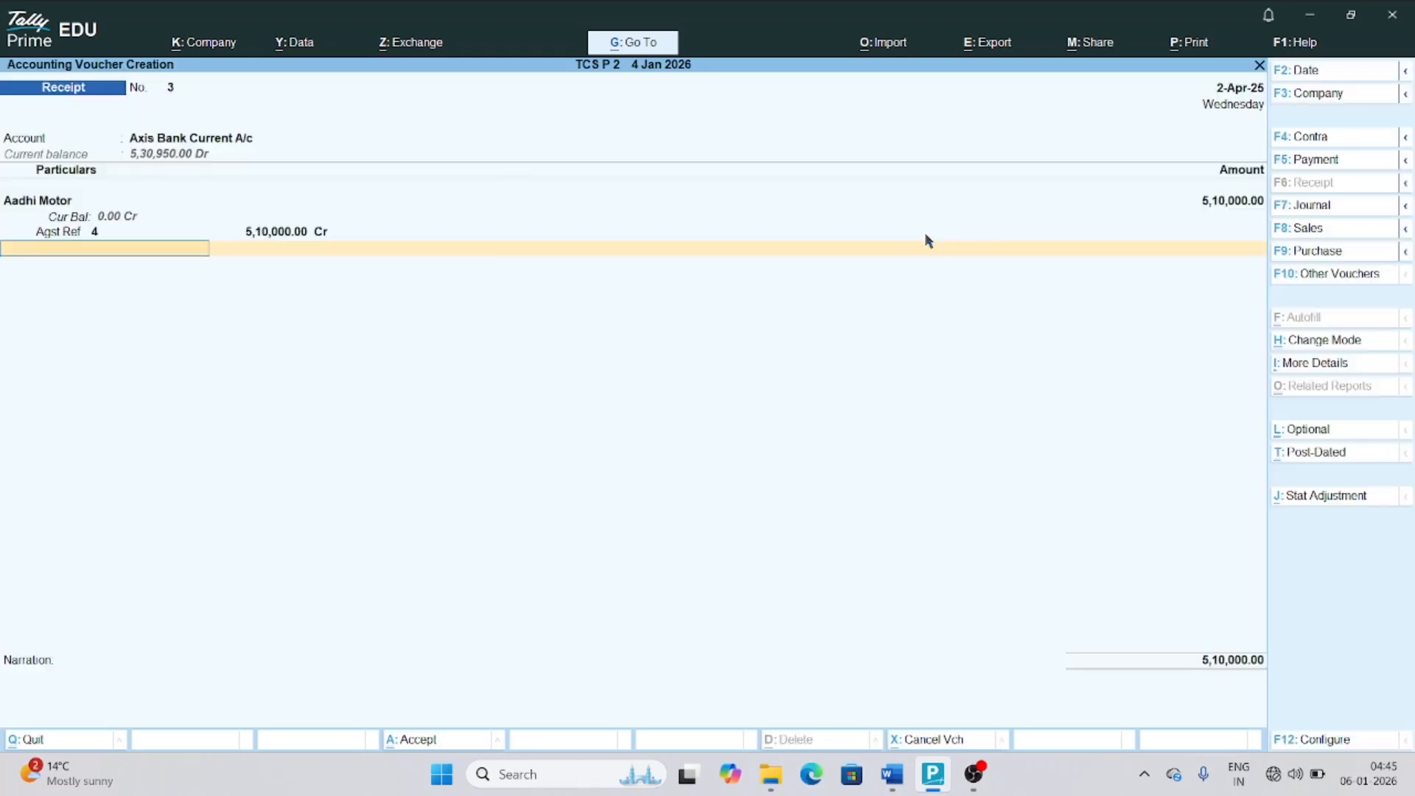
key(Return)
key(Return)
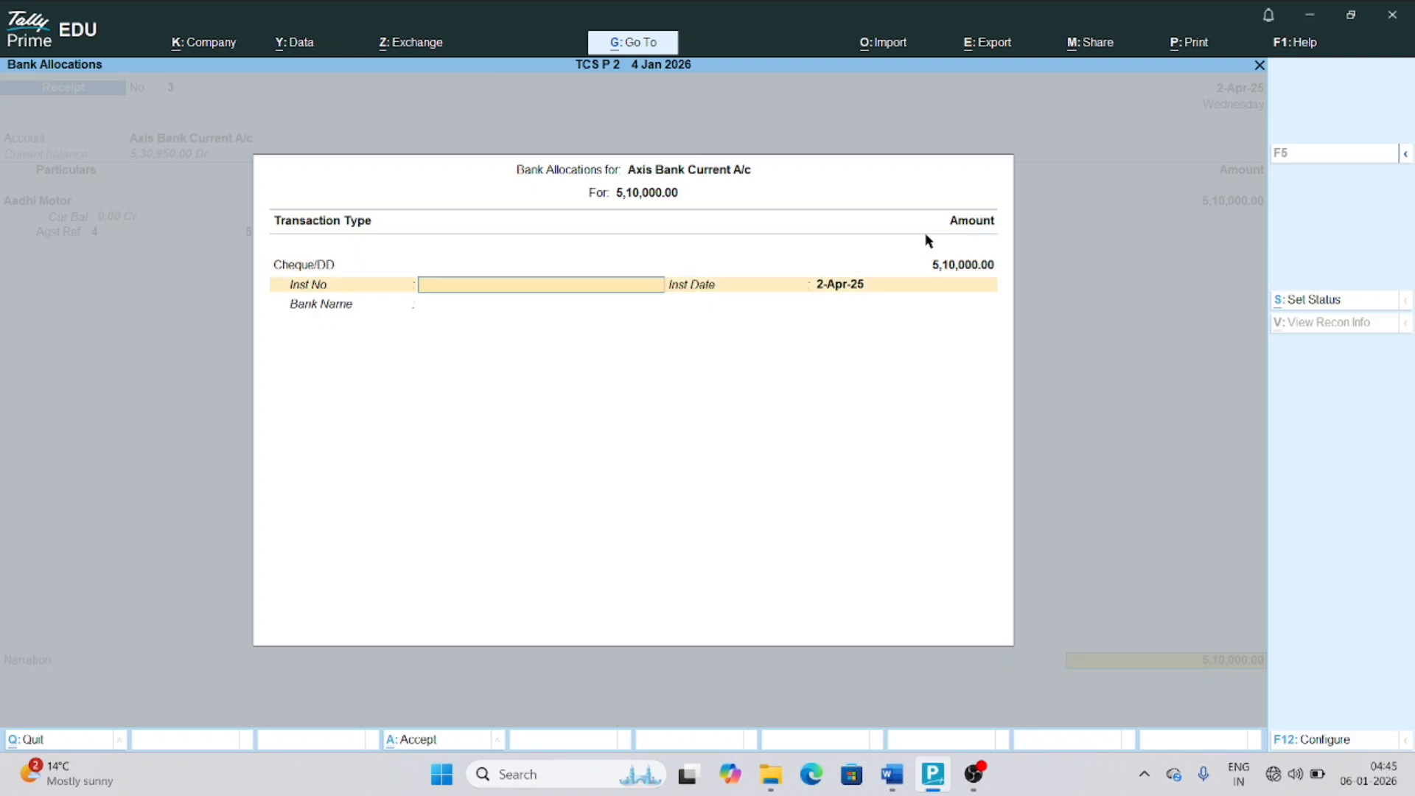
key(Return)
key(Return)
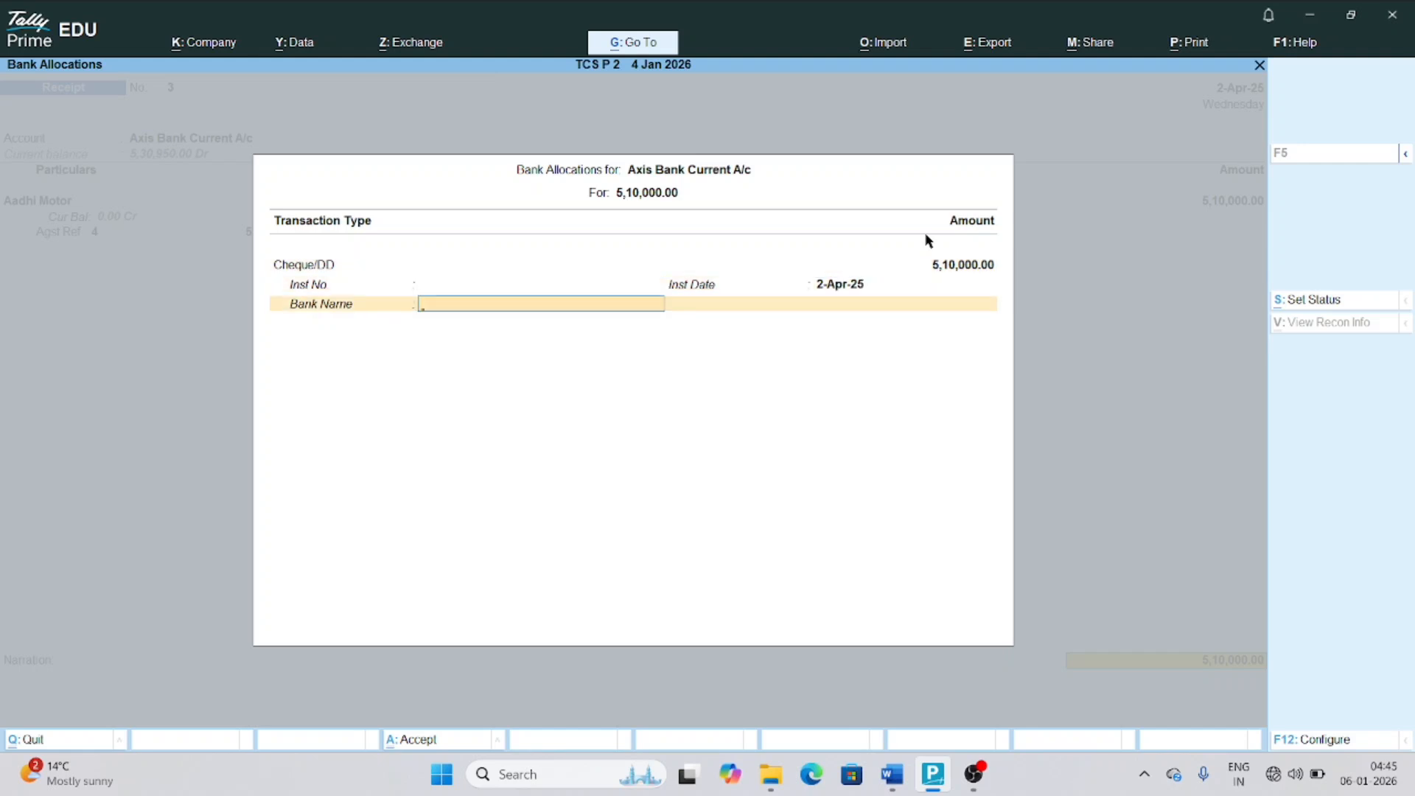
key(Return)
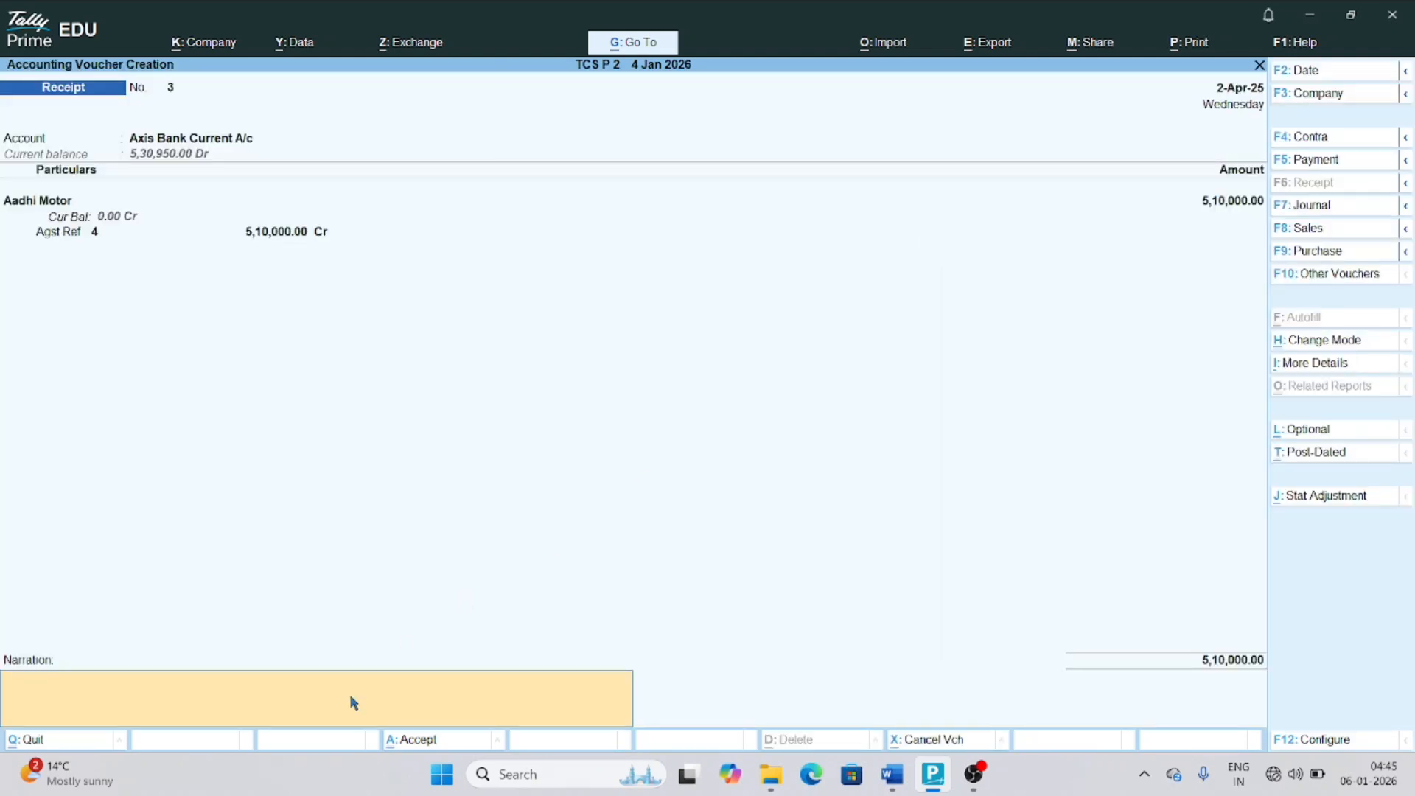
key(Return)
key(Return)
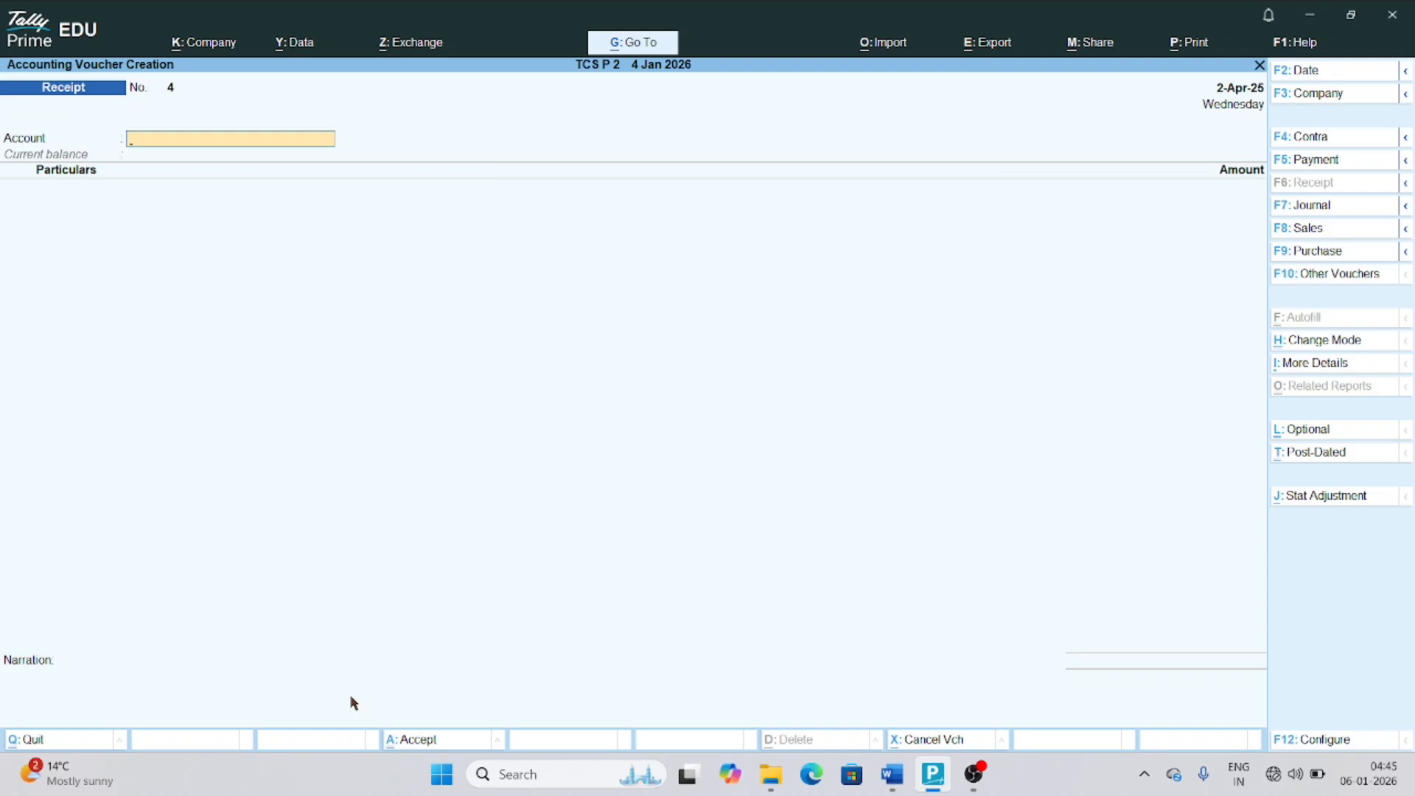
key(alt+Tab)
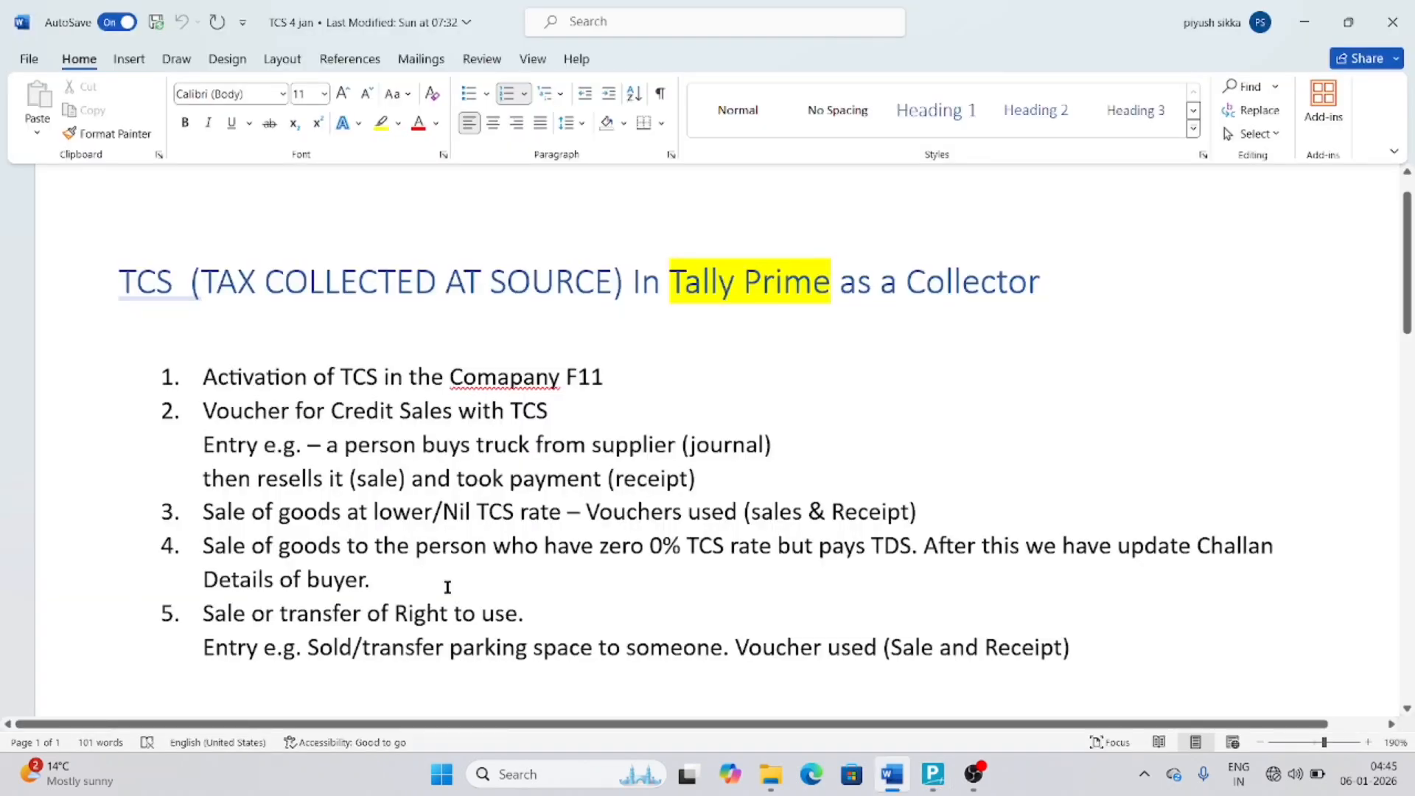